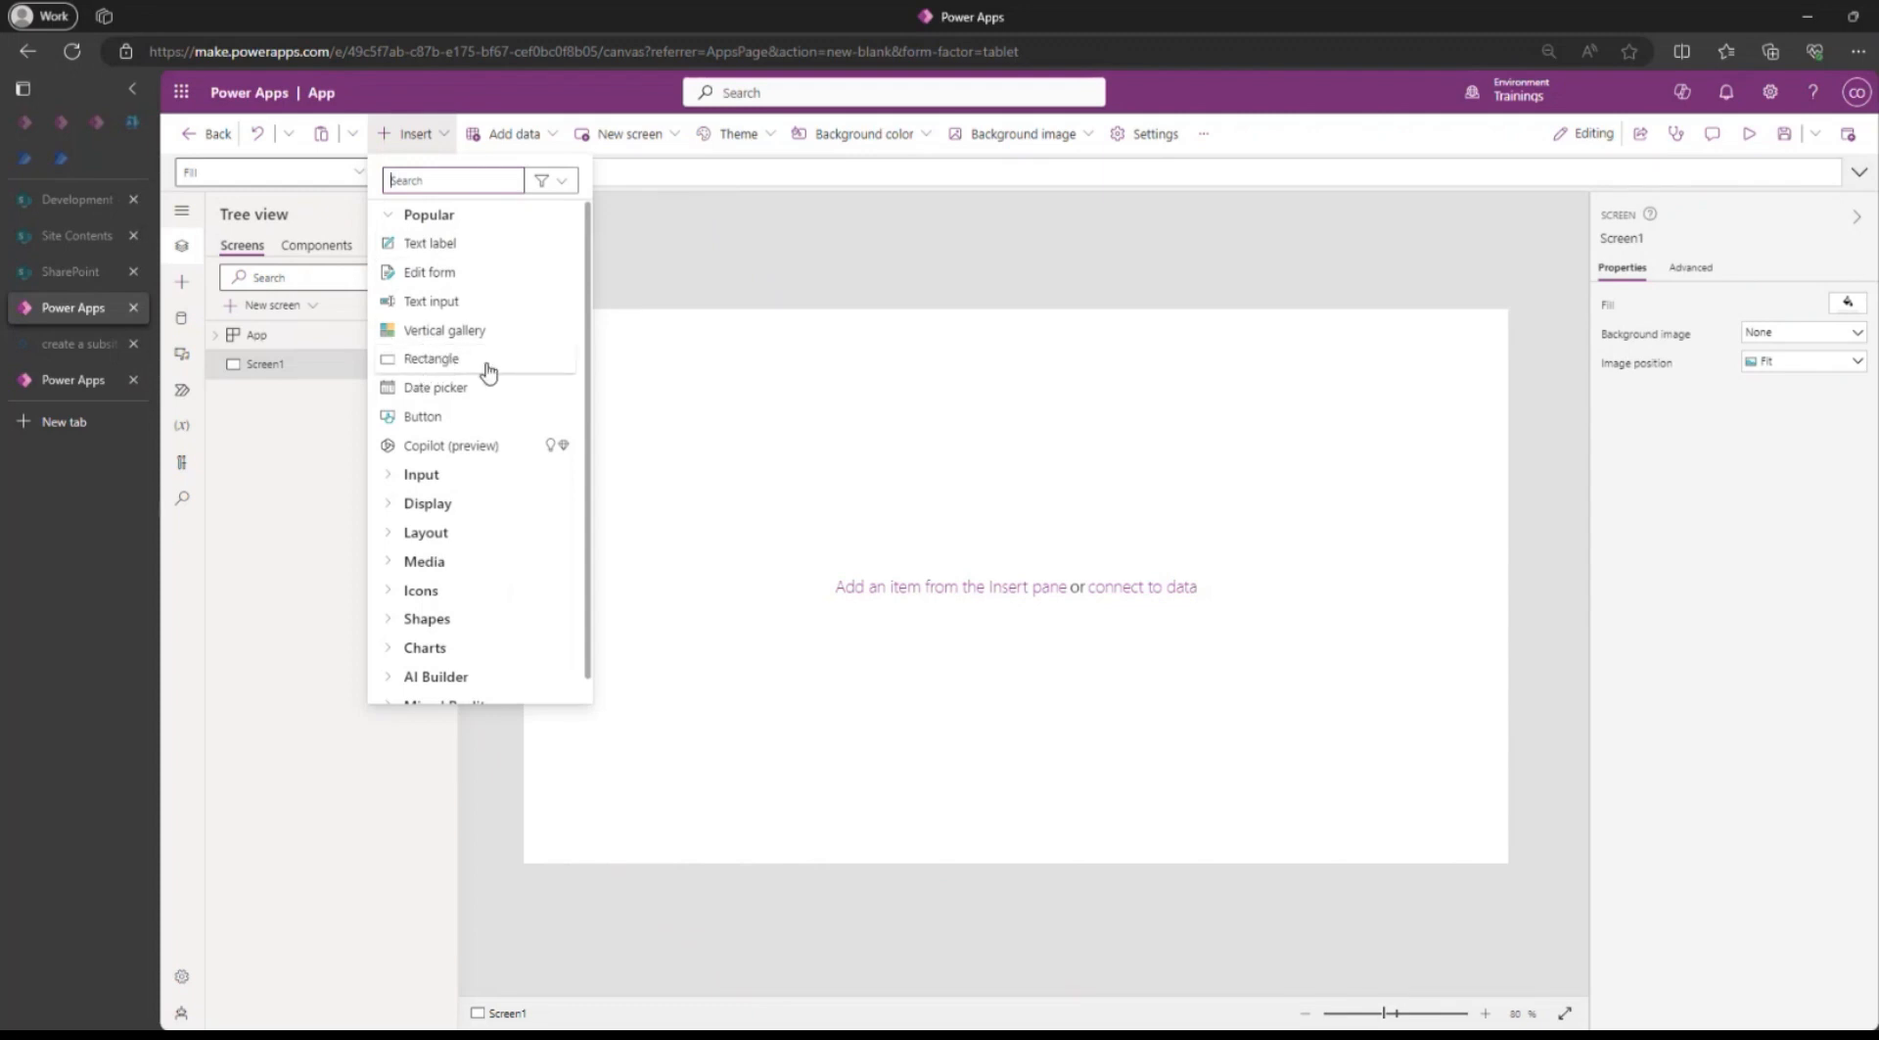
Insert a header rectangle about 1337 × 100 across the screen and place a copy below it, enlarged to about 1337 × 545.
click(440, 362)
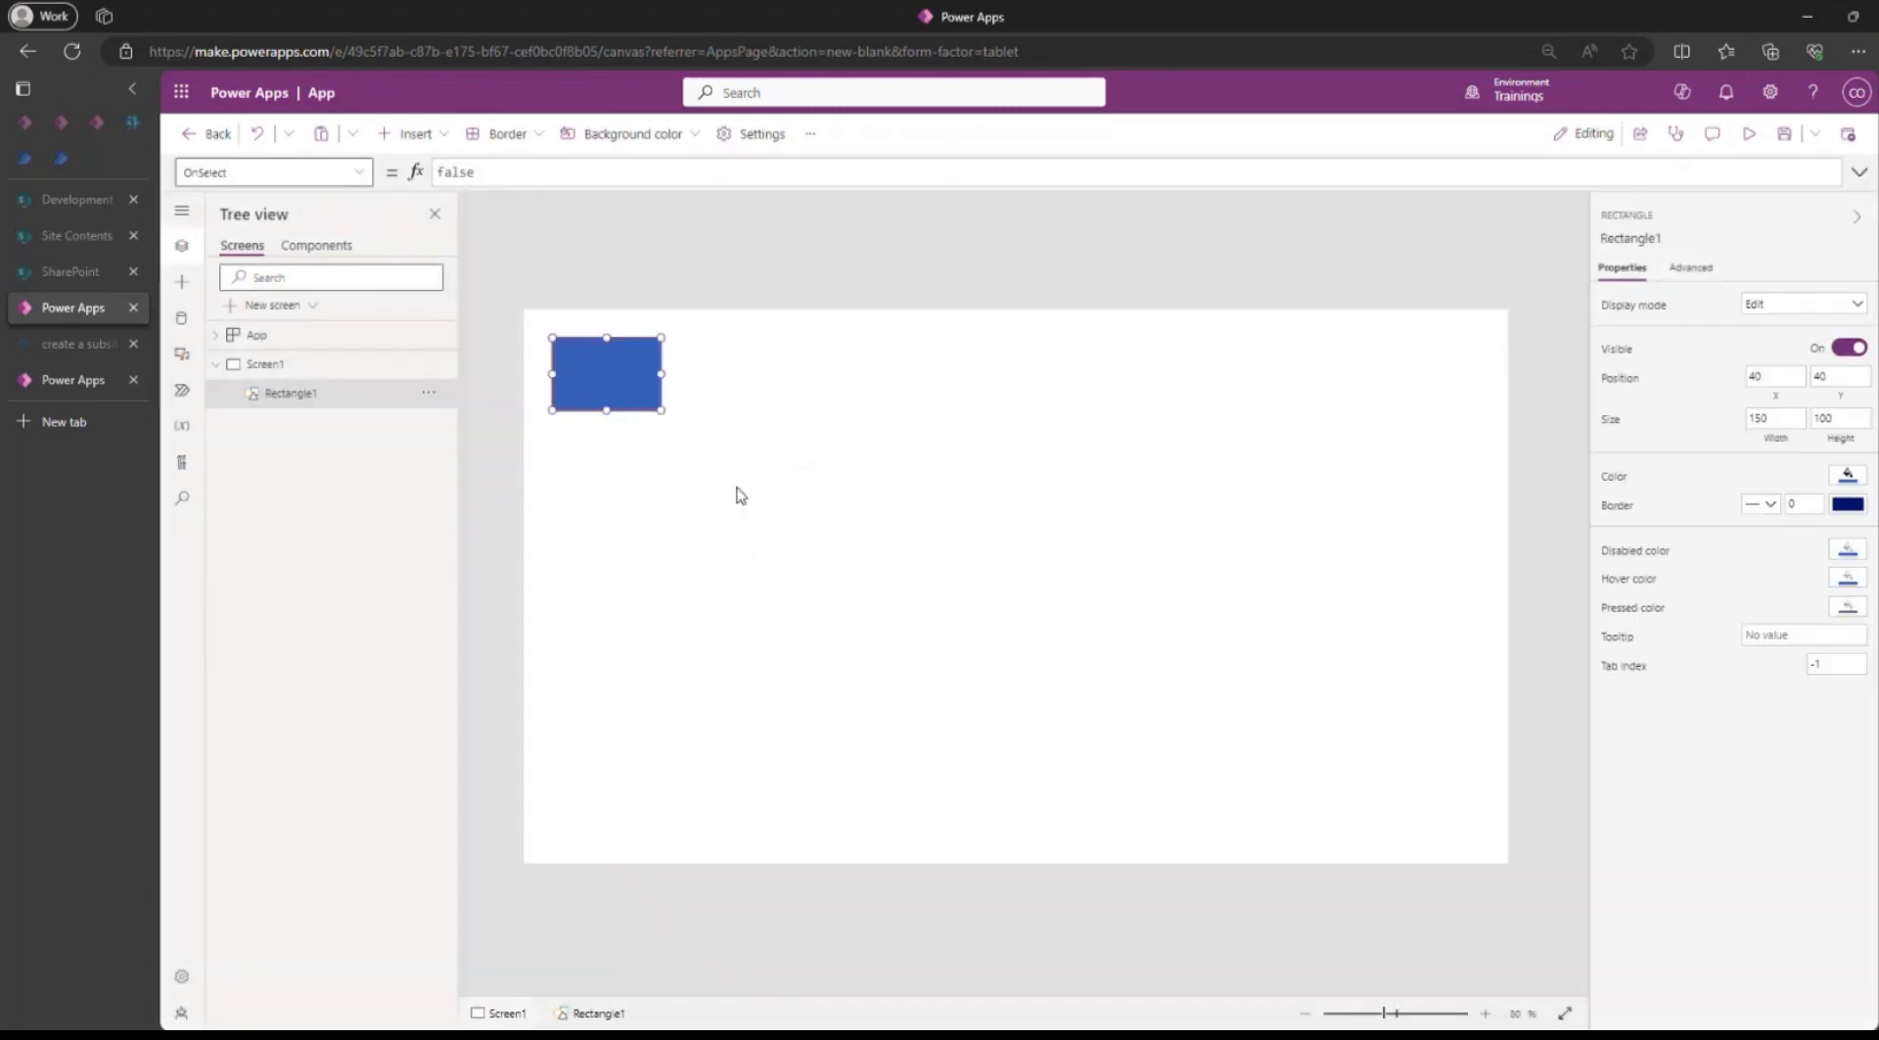
drag(599, 385, 1496, 358)
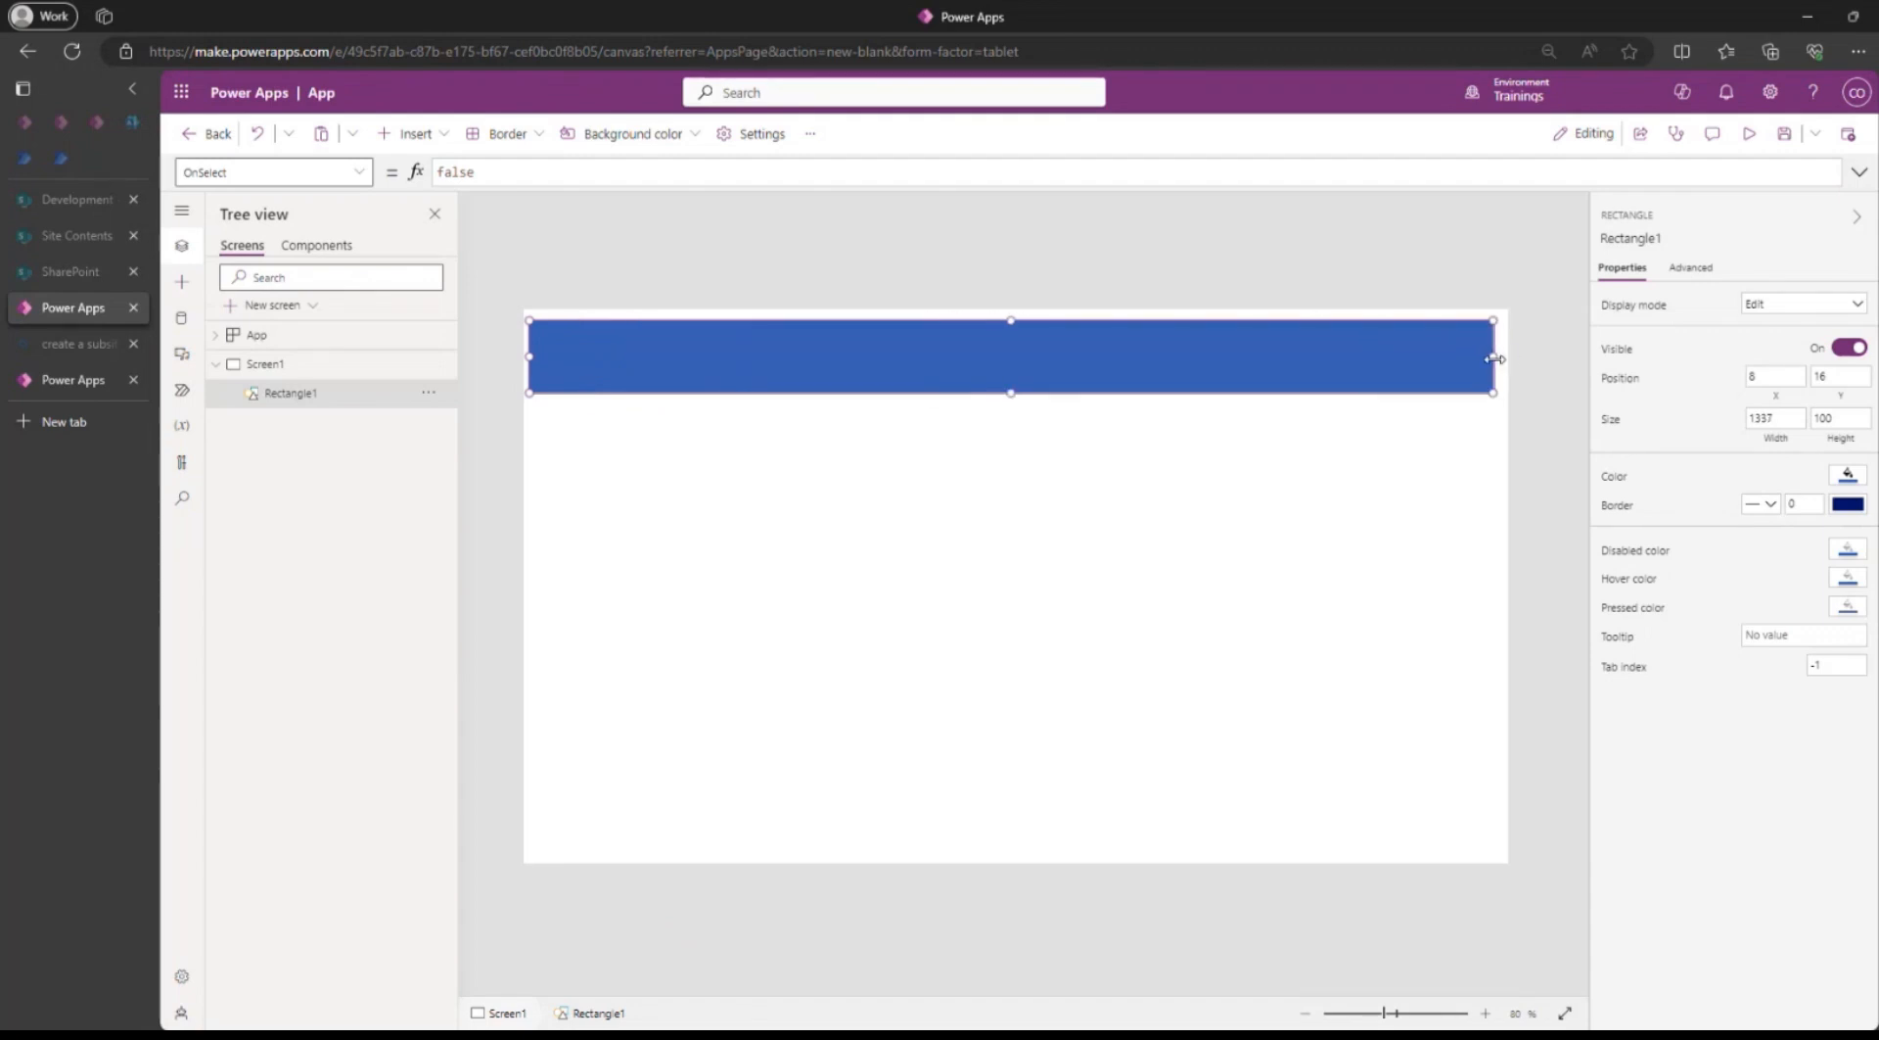
key(ctrl+c)
key(ctrl+v)
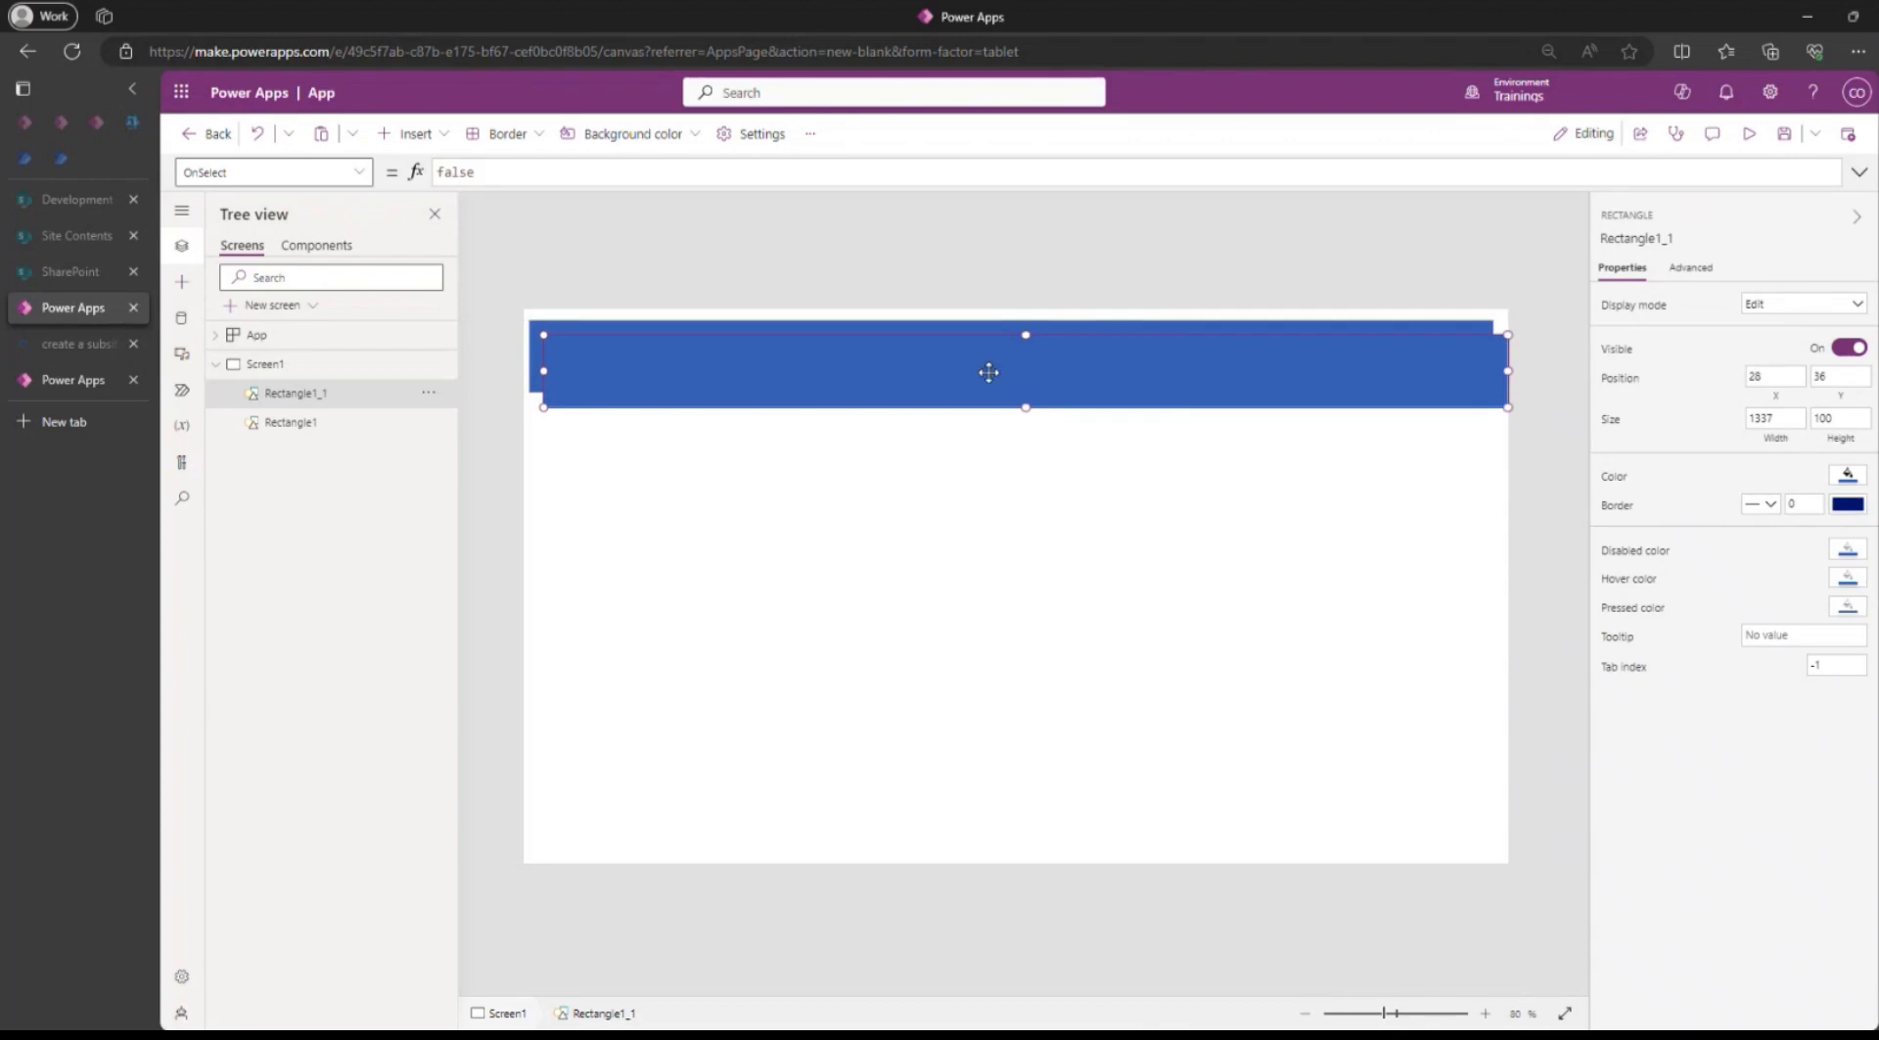
drag(989, 369, 986, 802)
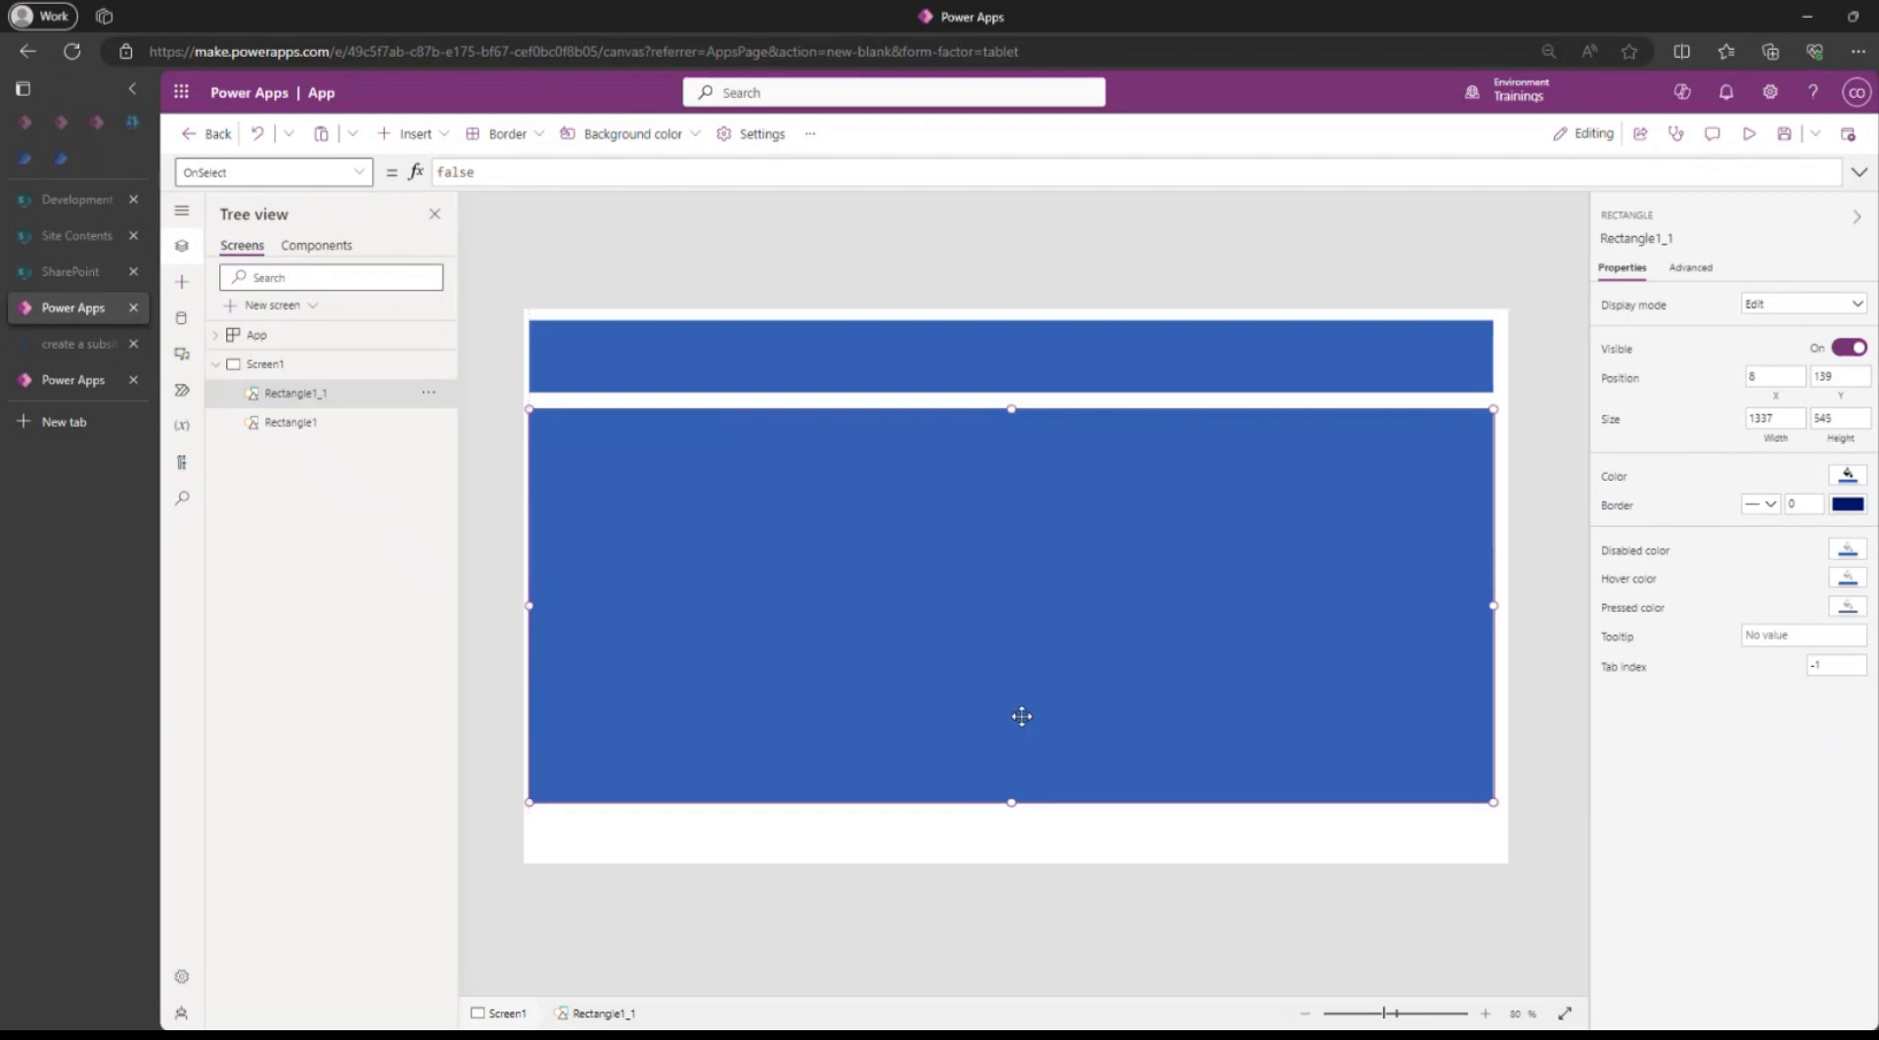
Paste another copy of the header rectangle as a footer below the body, about 1337 × 61.
key(ctrl+v)
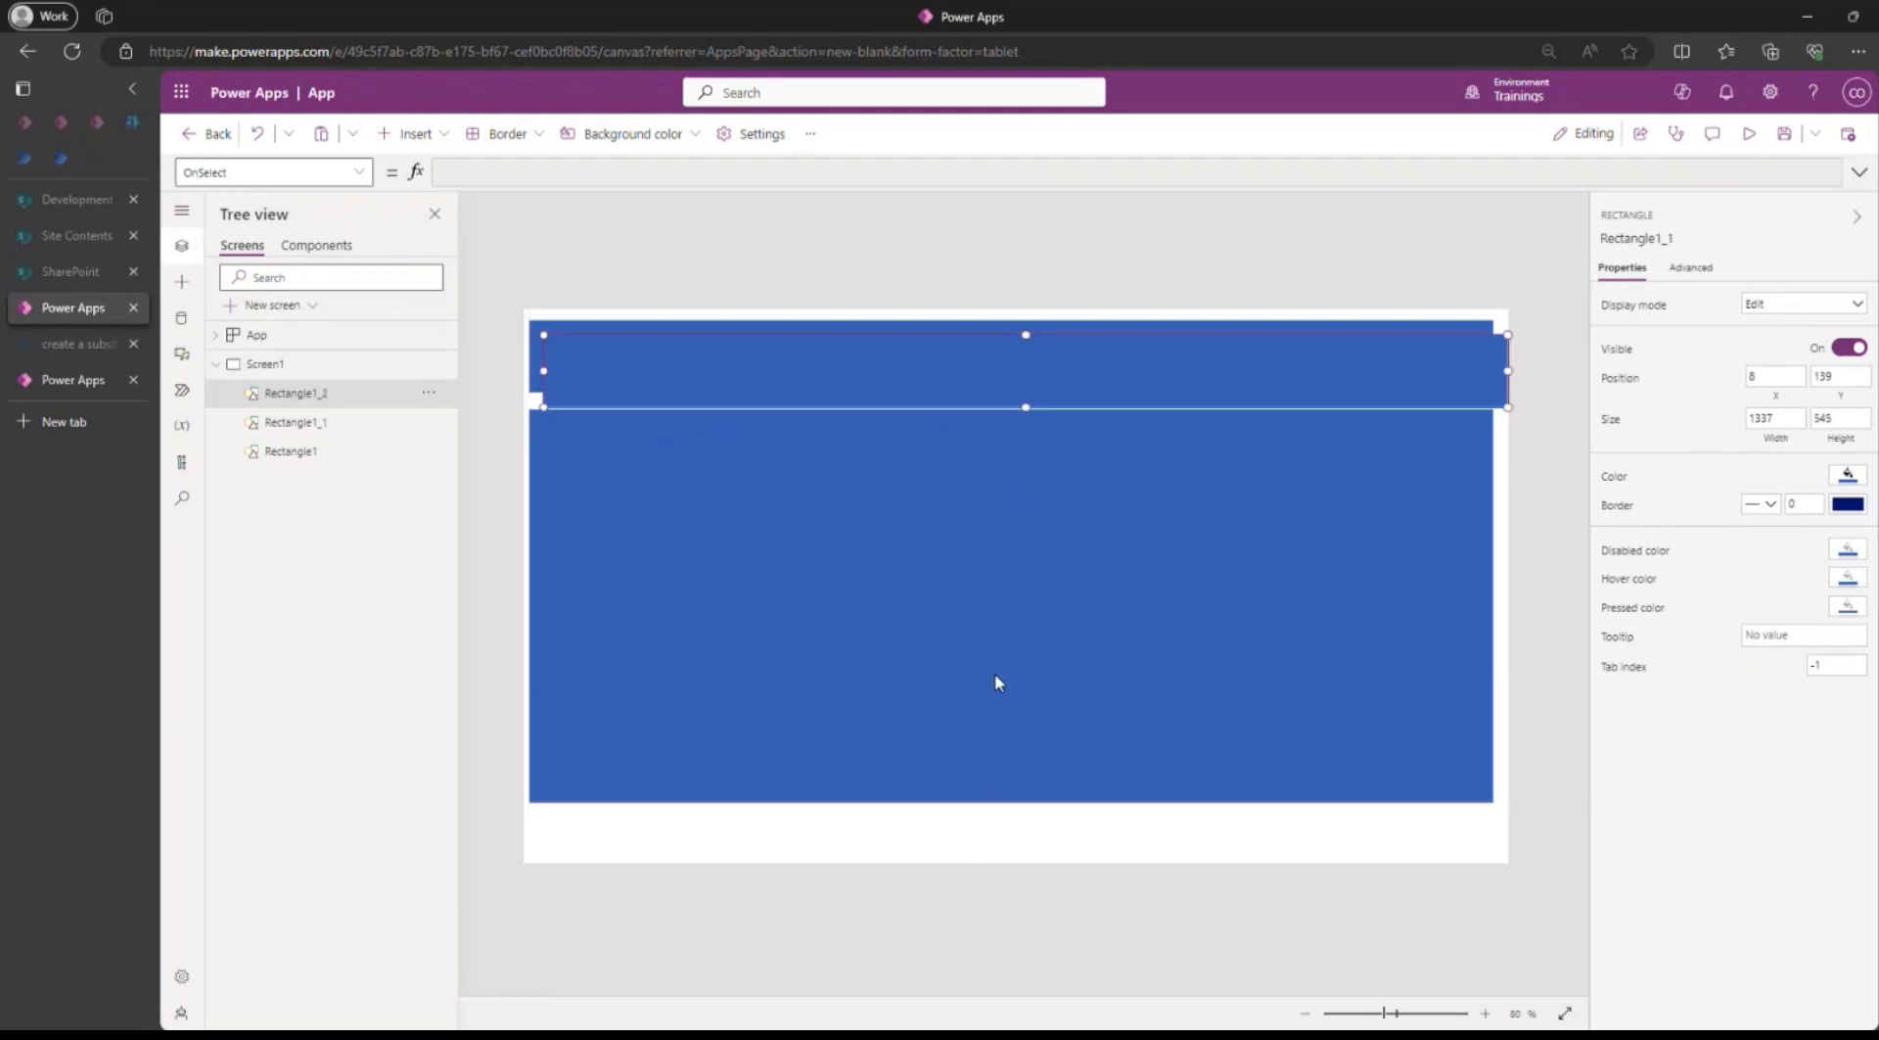
drag(973, 393, 973, 855)
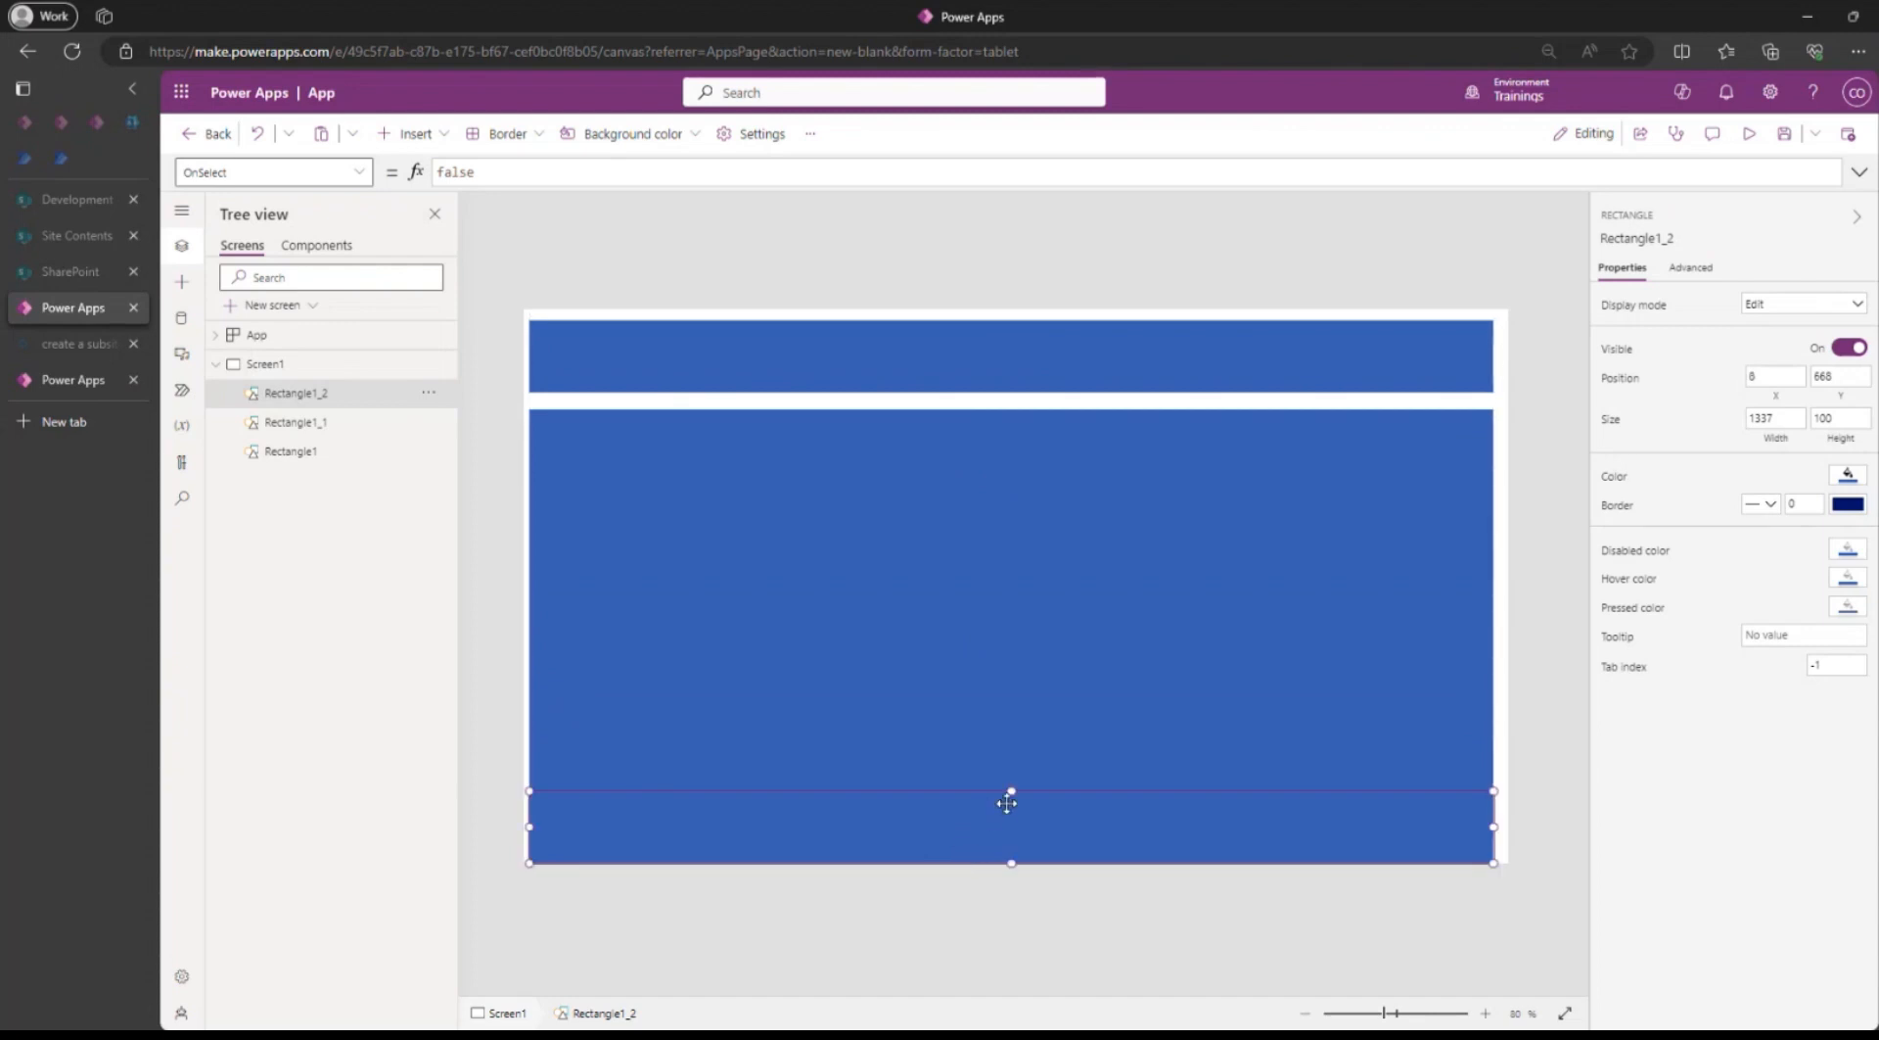
drag(1012, 789, 1006, 817)
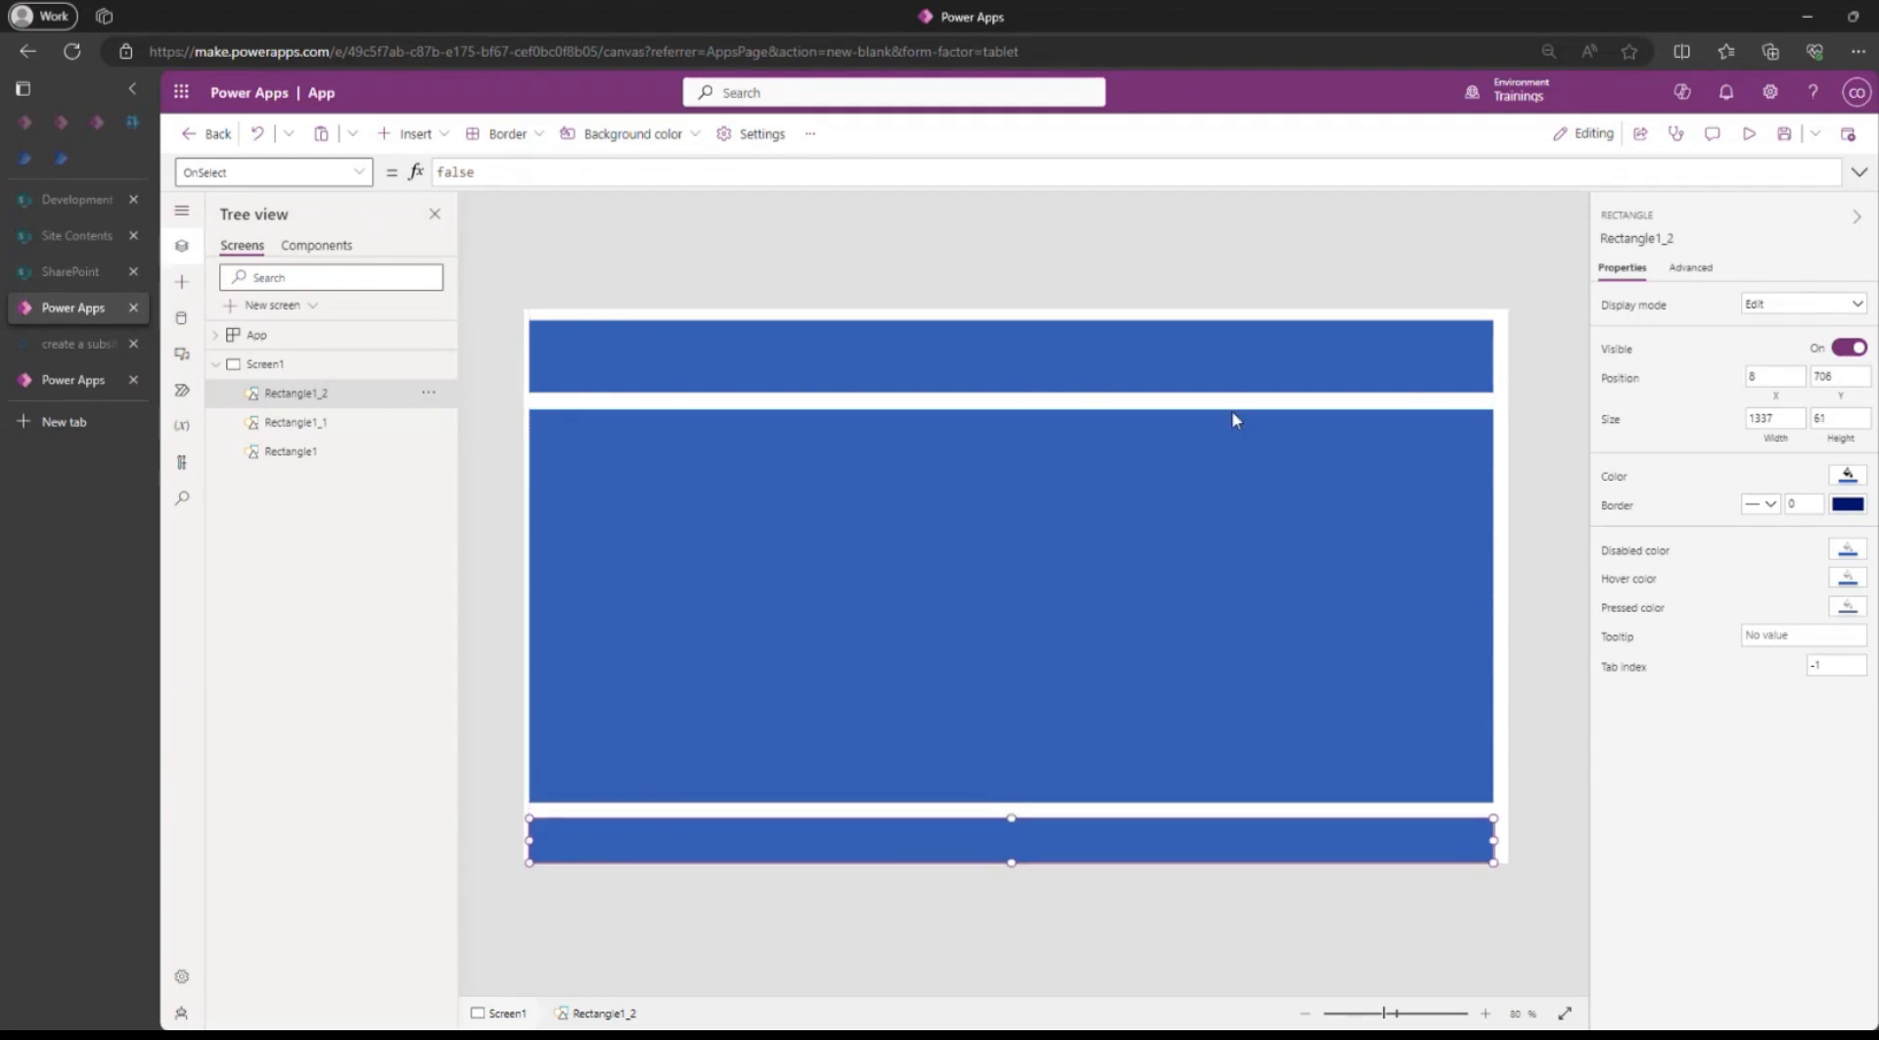
Change the app's display orientation to Portrait and apply it.
click(1222, 272)
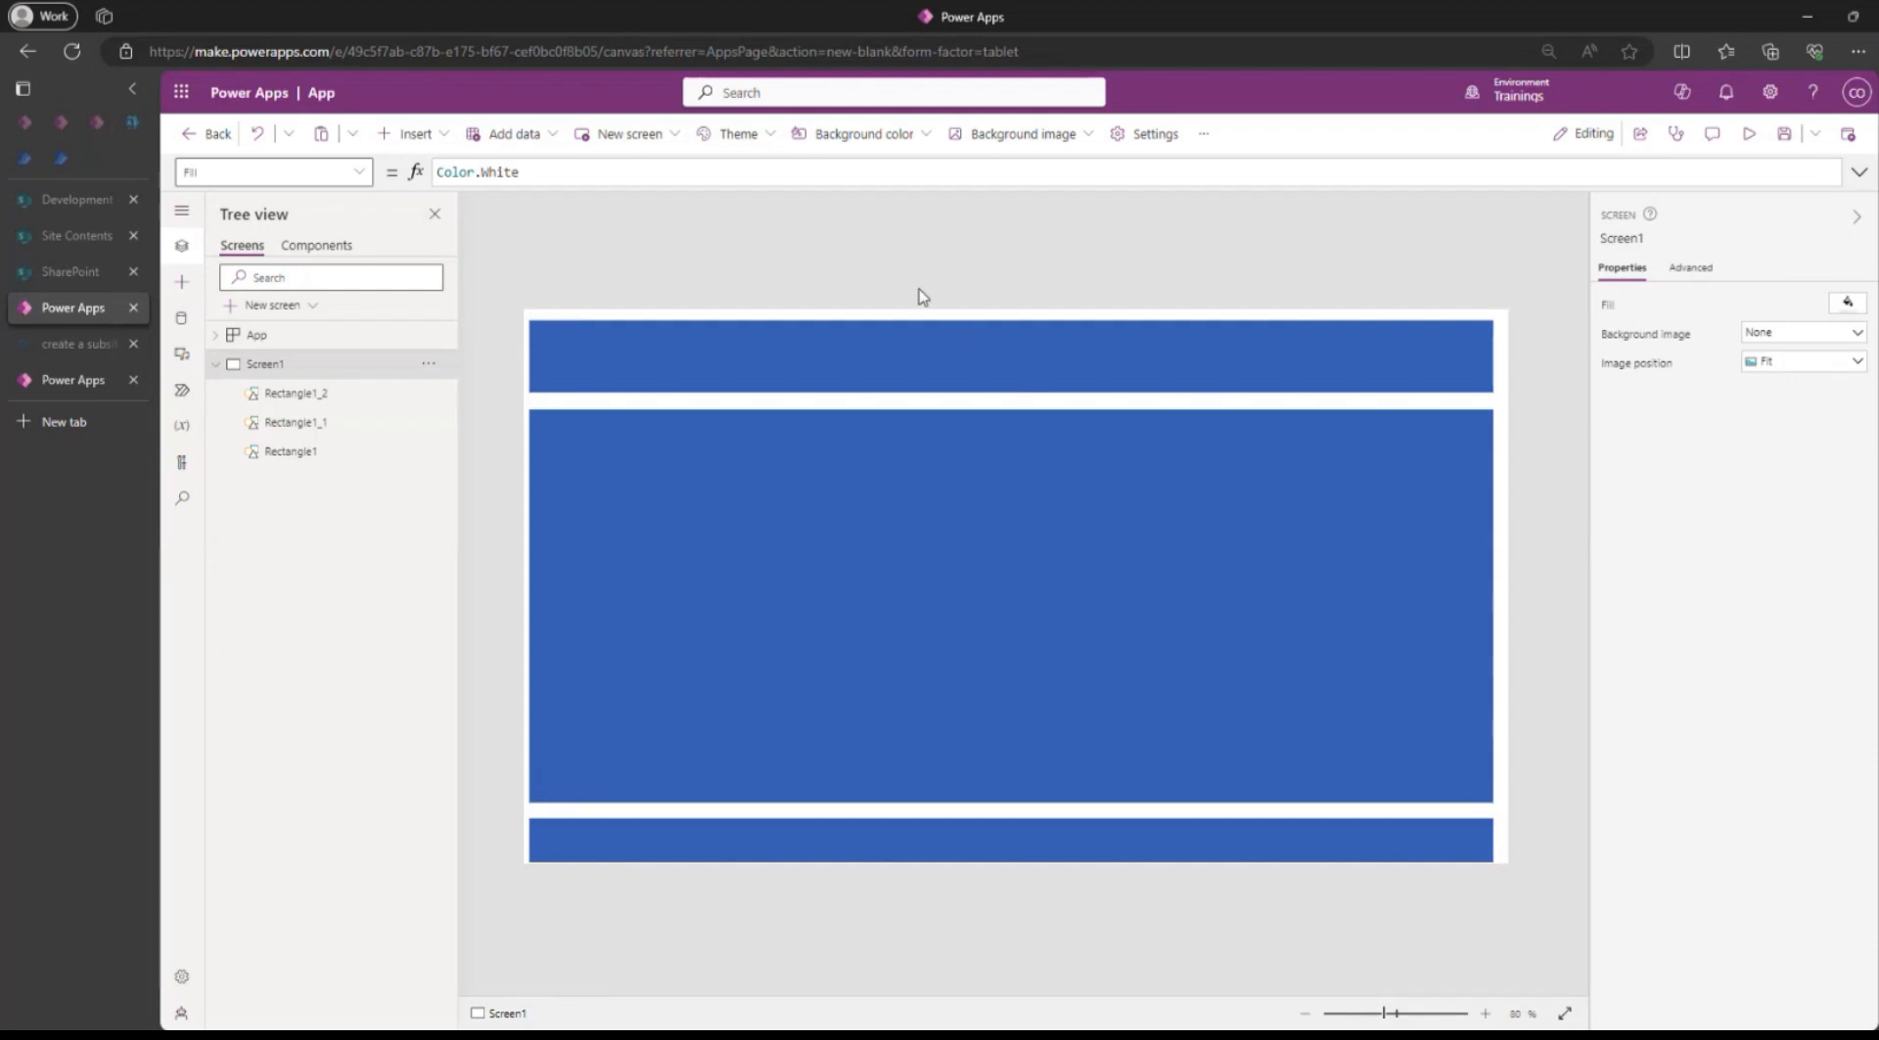
click(1203, 134)
click(1155, 138)
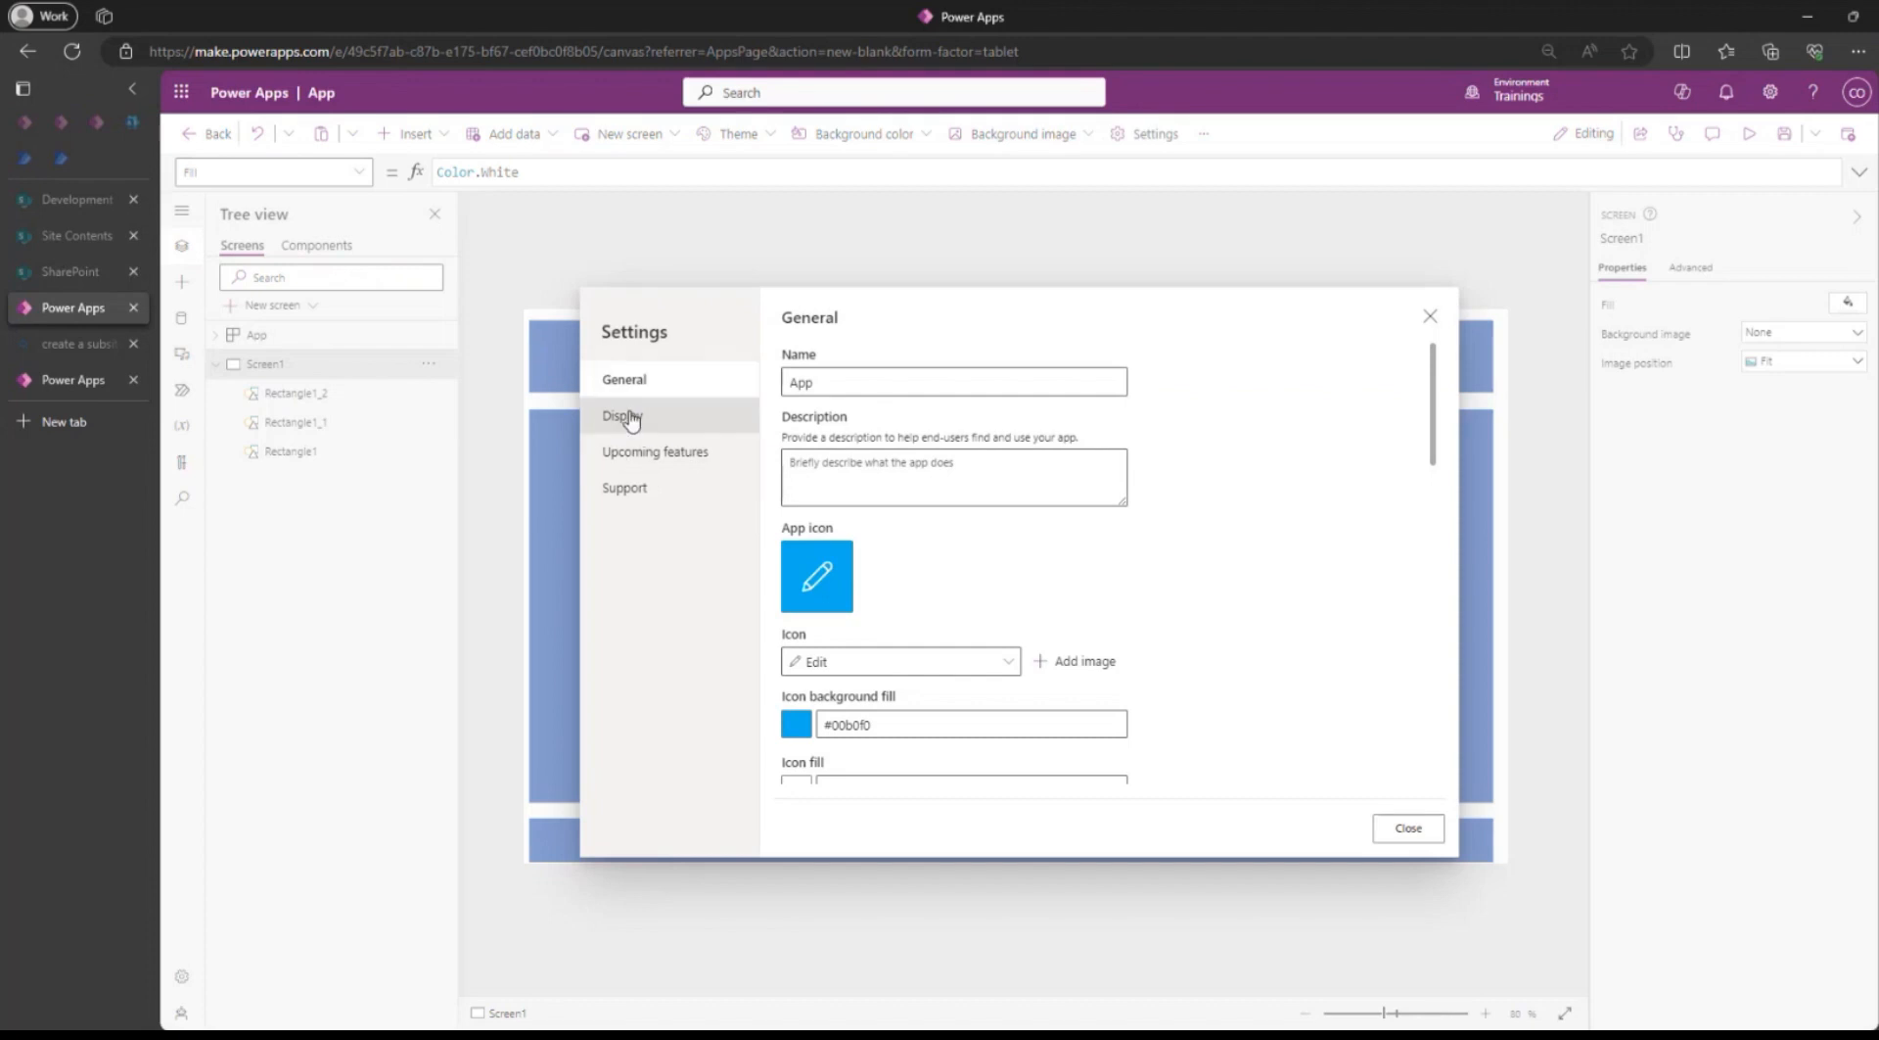
click(622, 416)
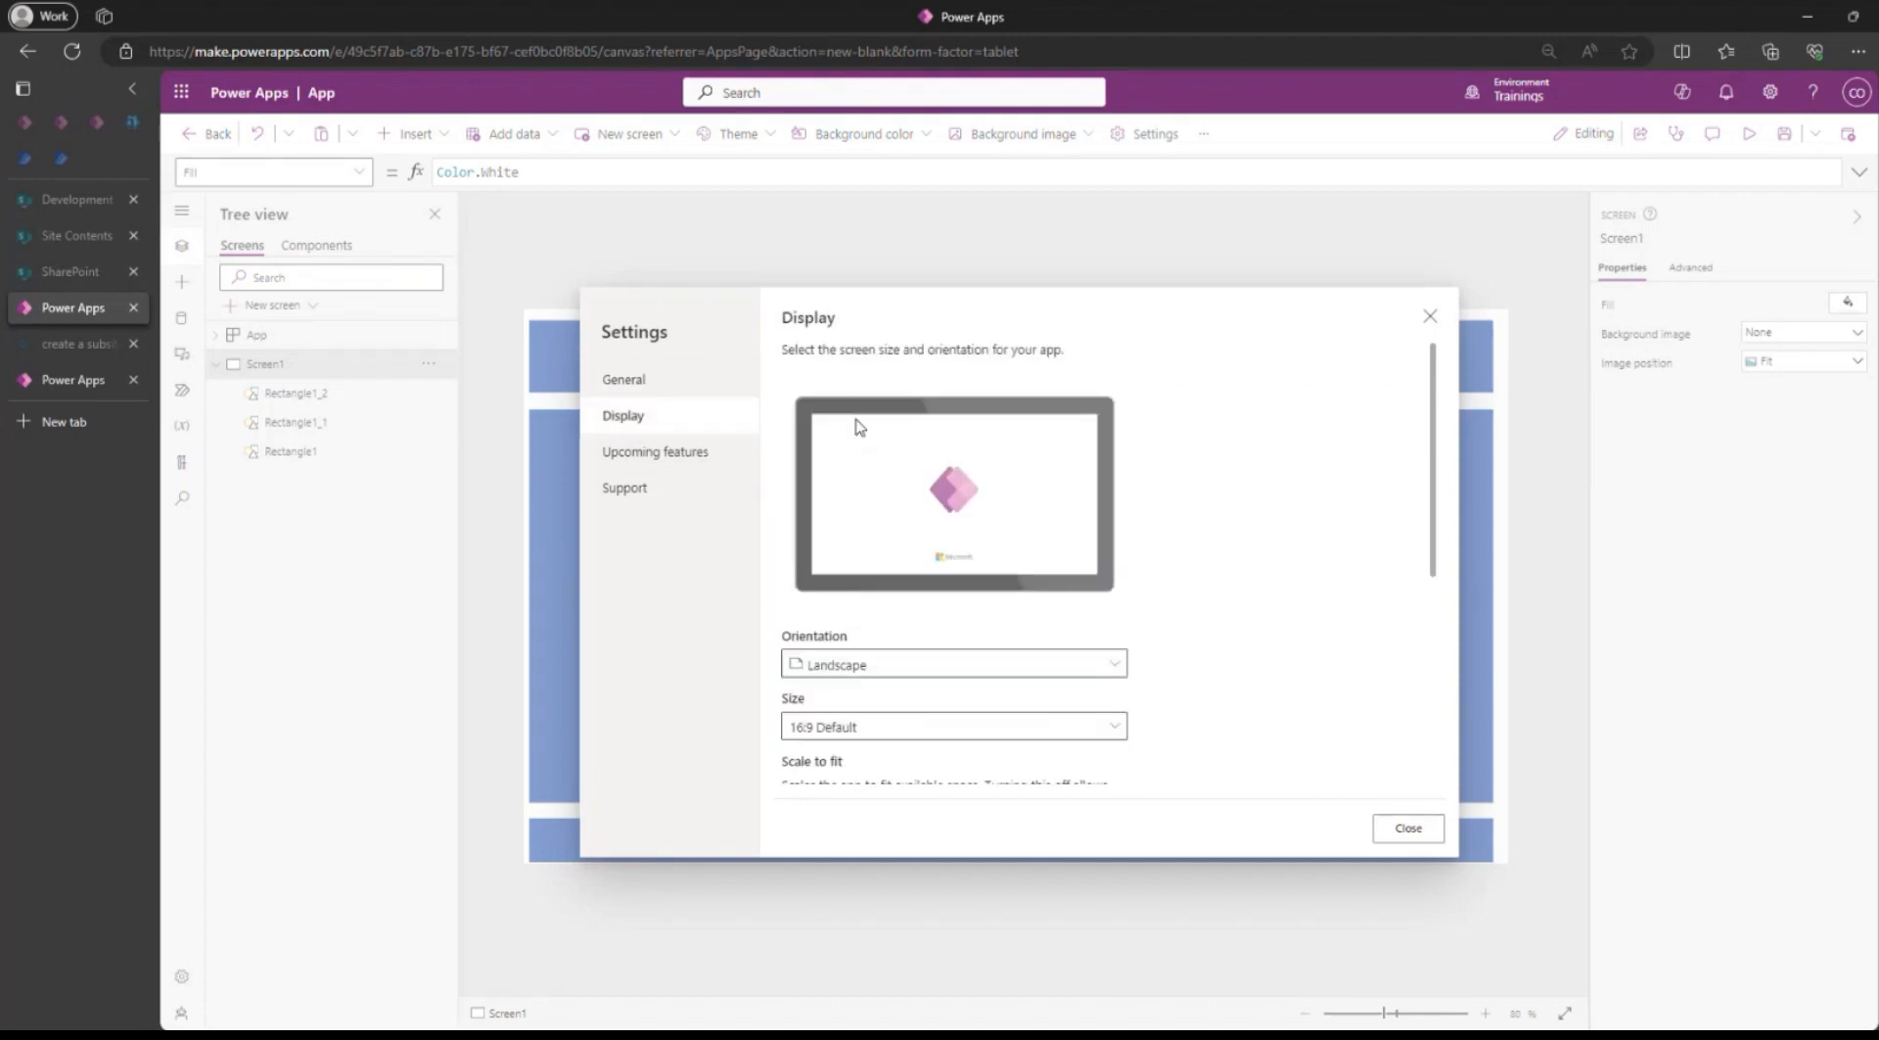
click(837, 664)
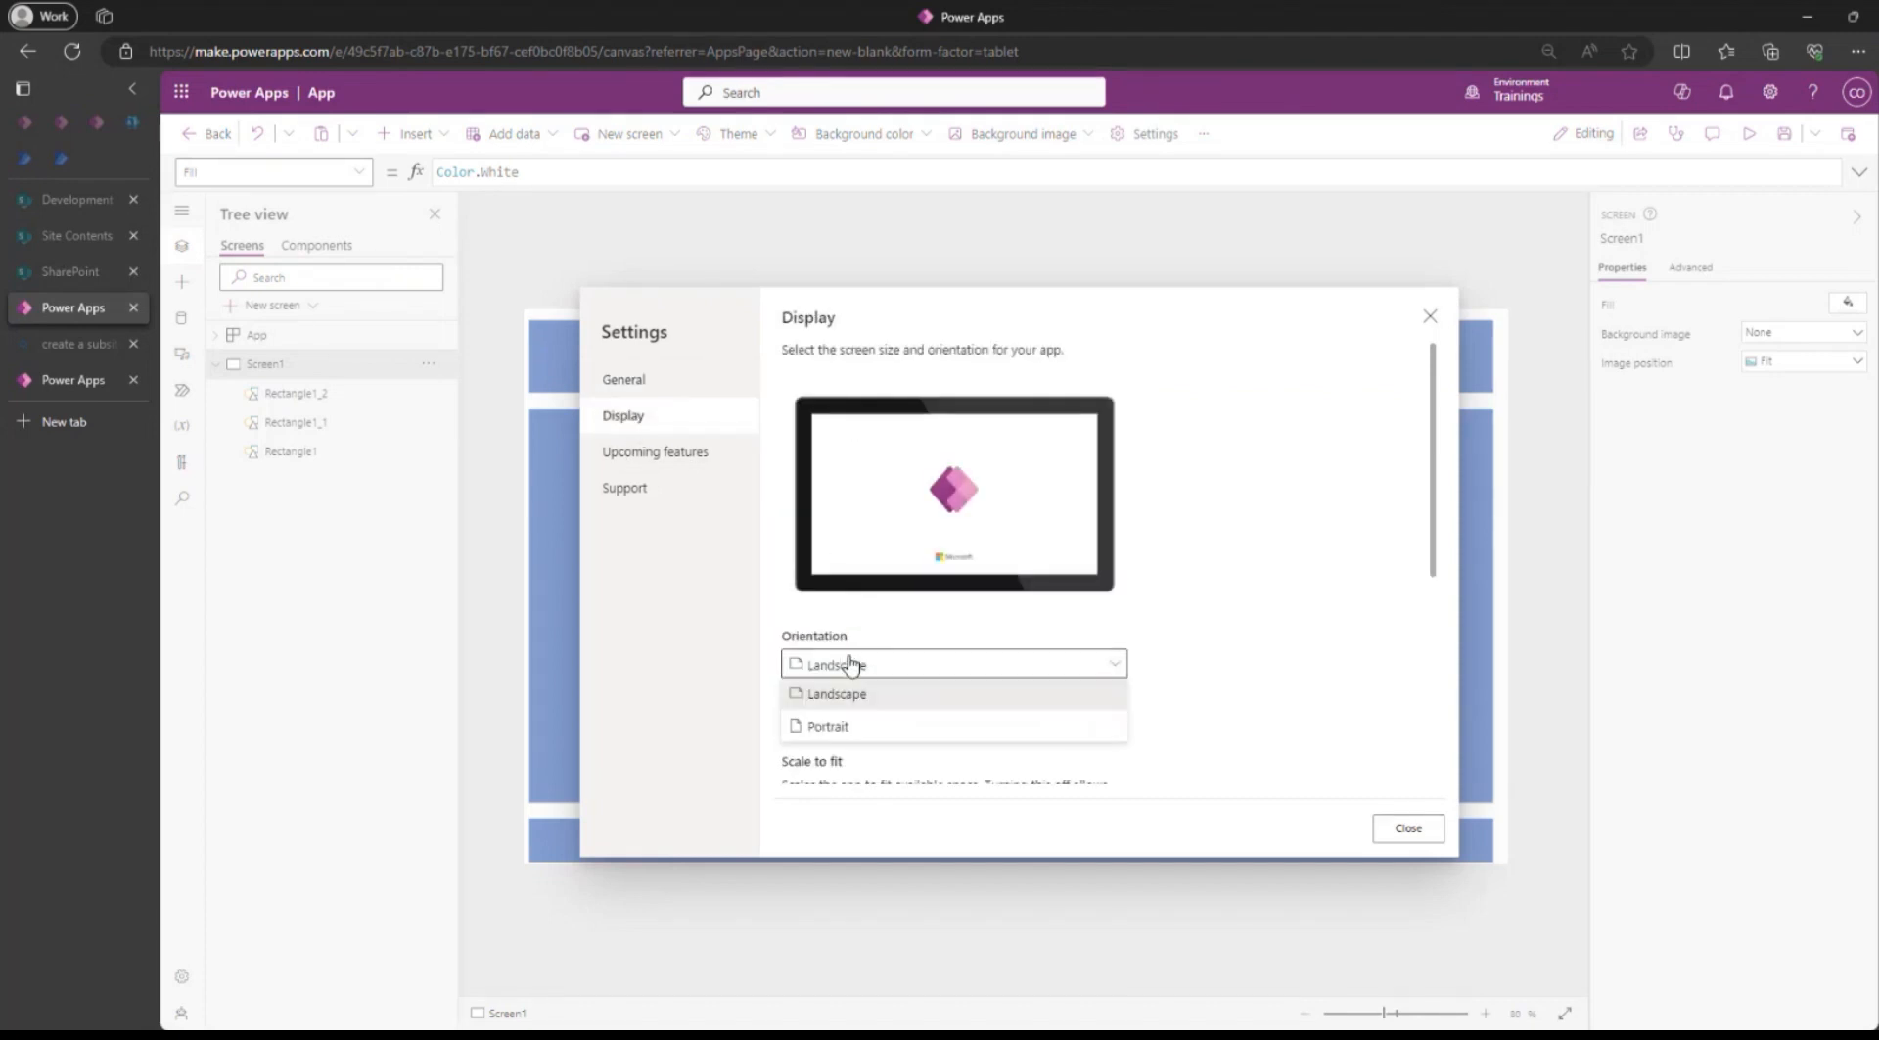
click(827, 726)
click(1040, 626)
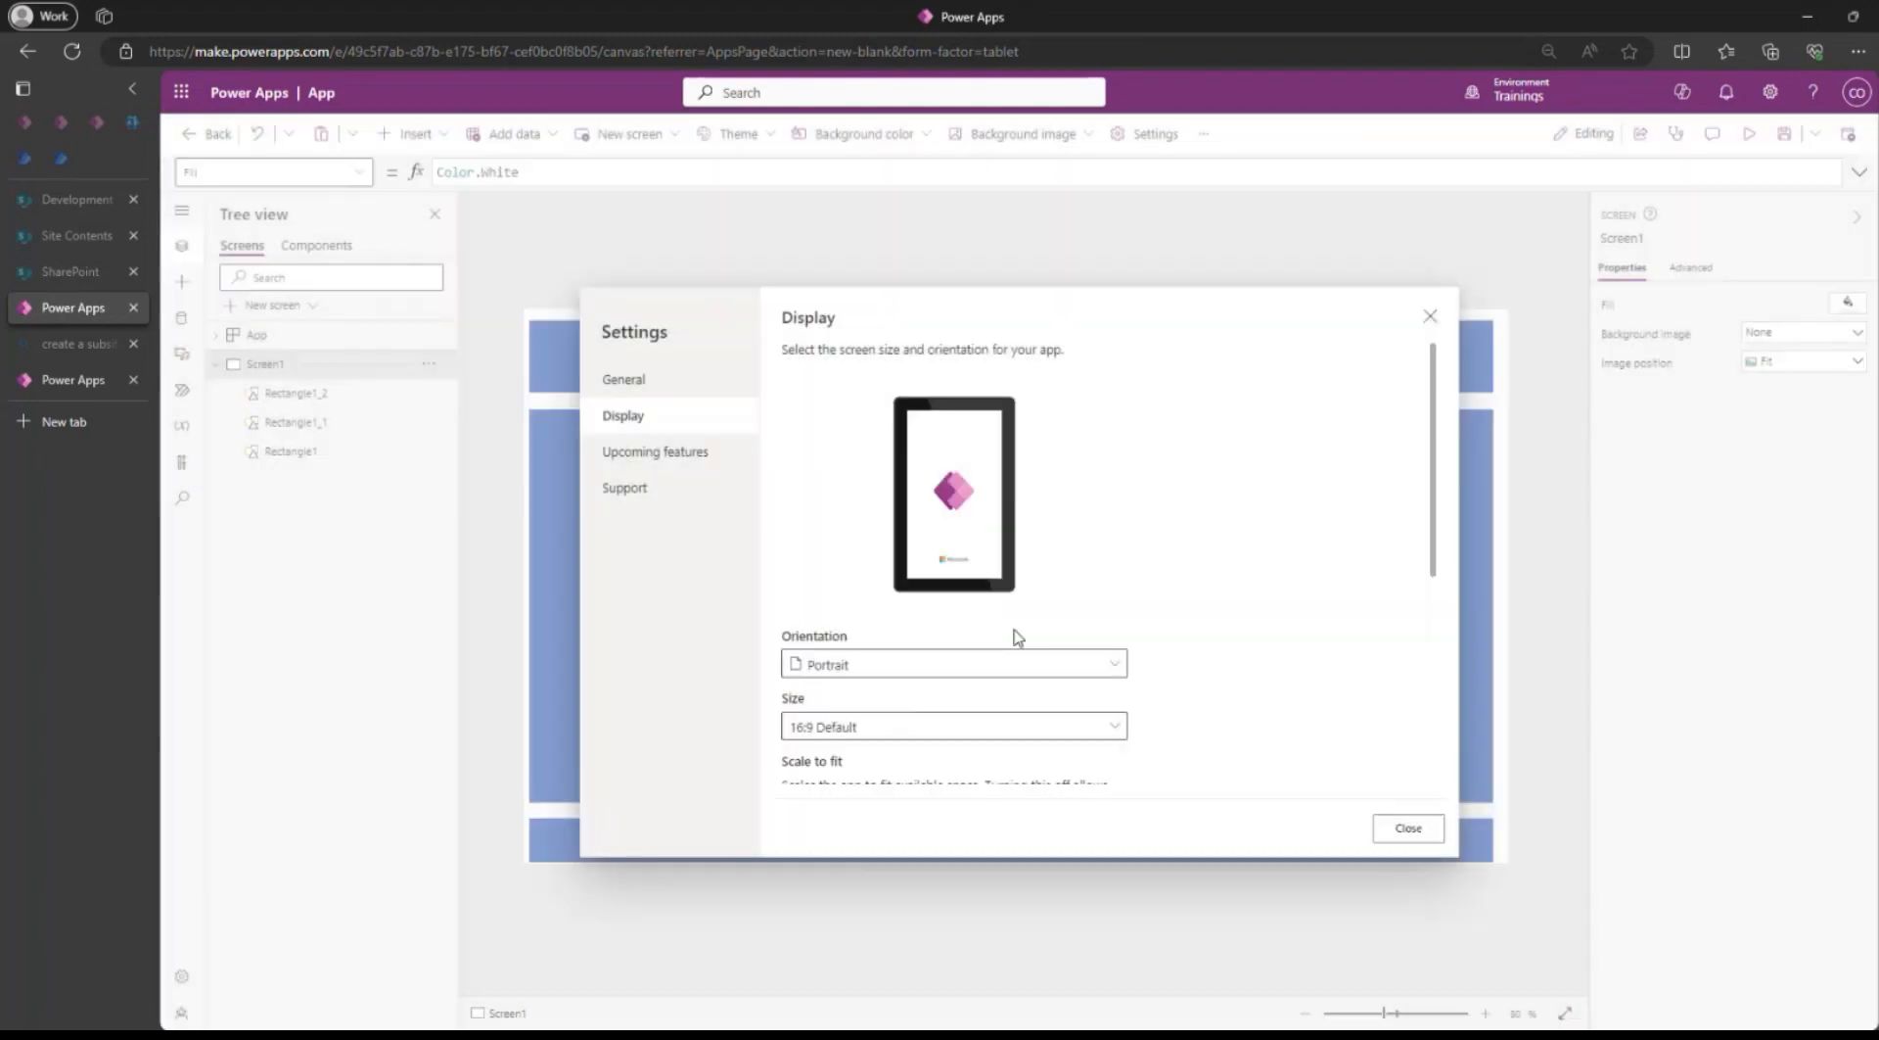
click(1407, 828)
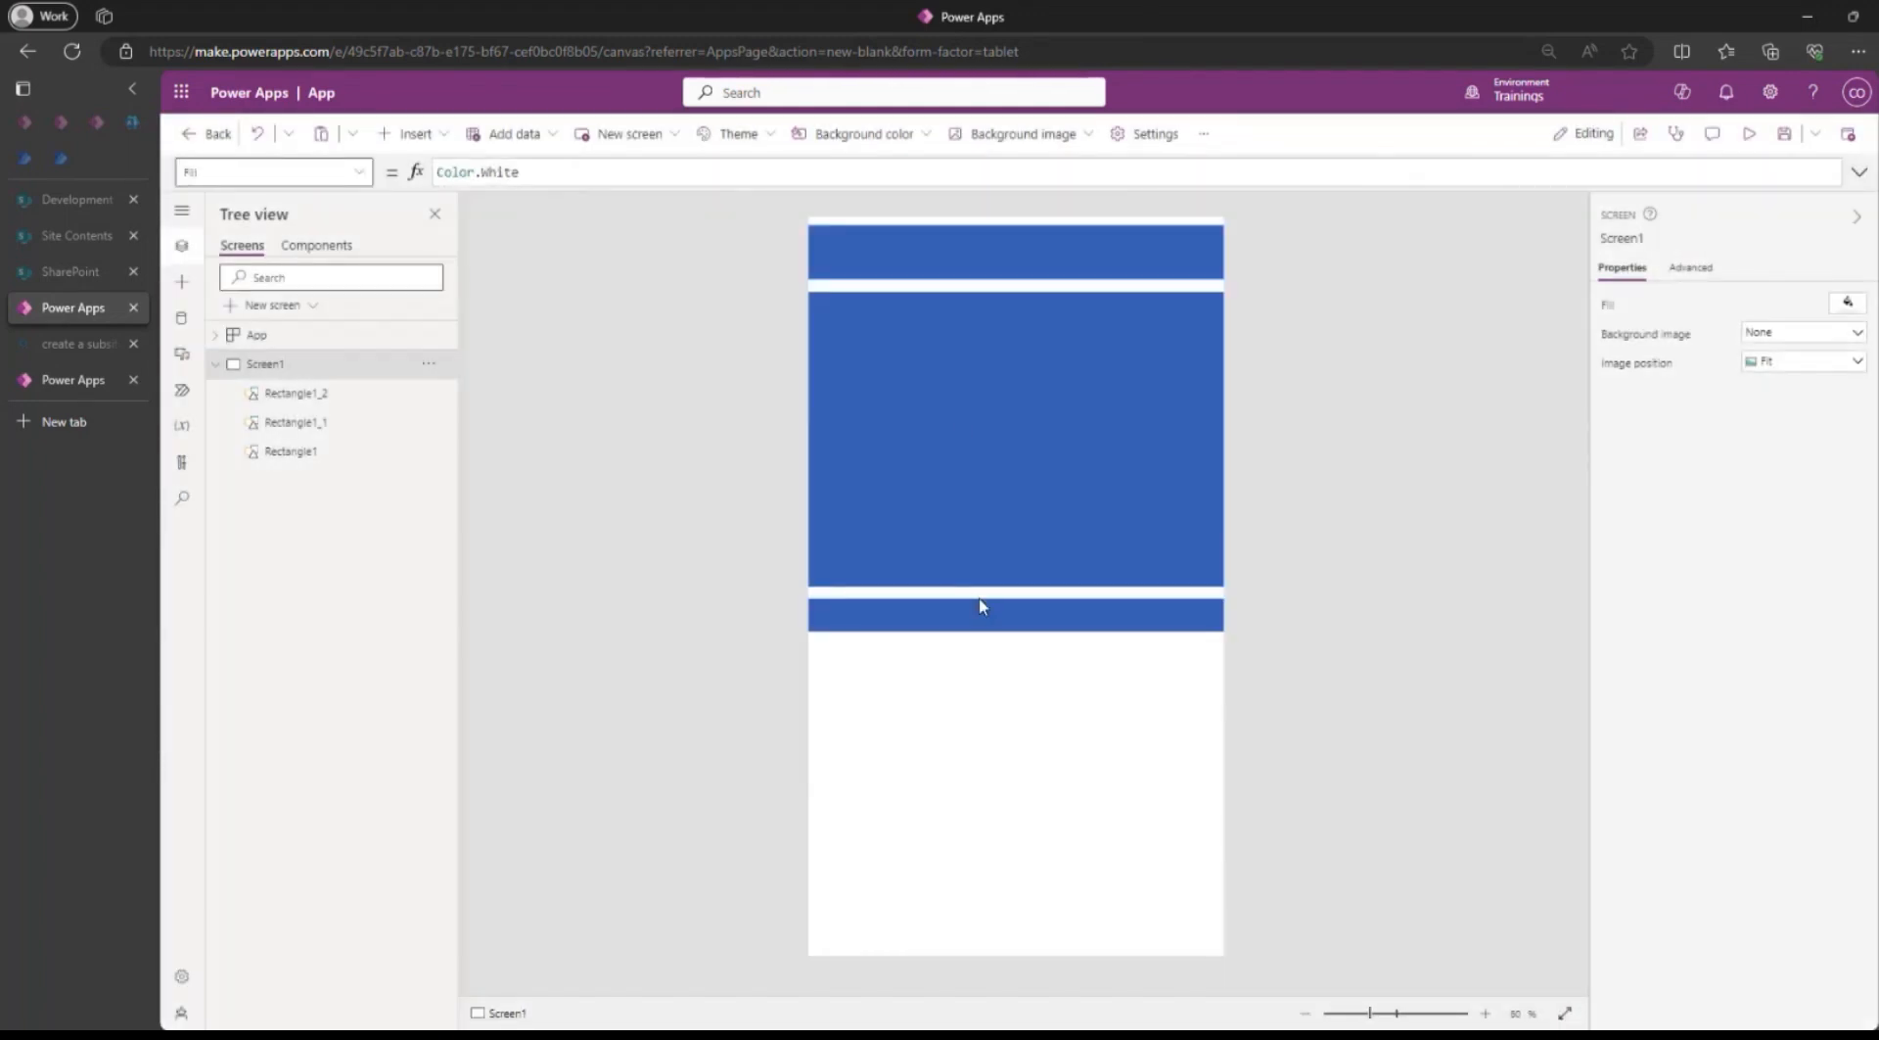
Move the footer rectangle to the screen's lower edge at about 141 high and stretch the body rectangle to about 1005 high.
drag(982, 607, 1017, 868)
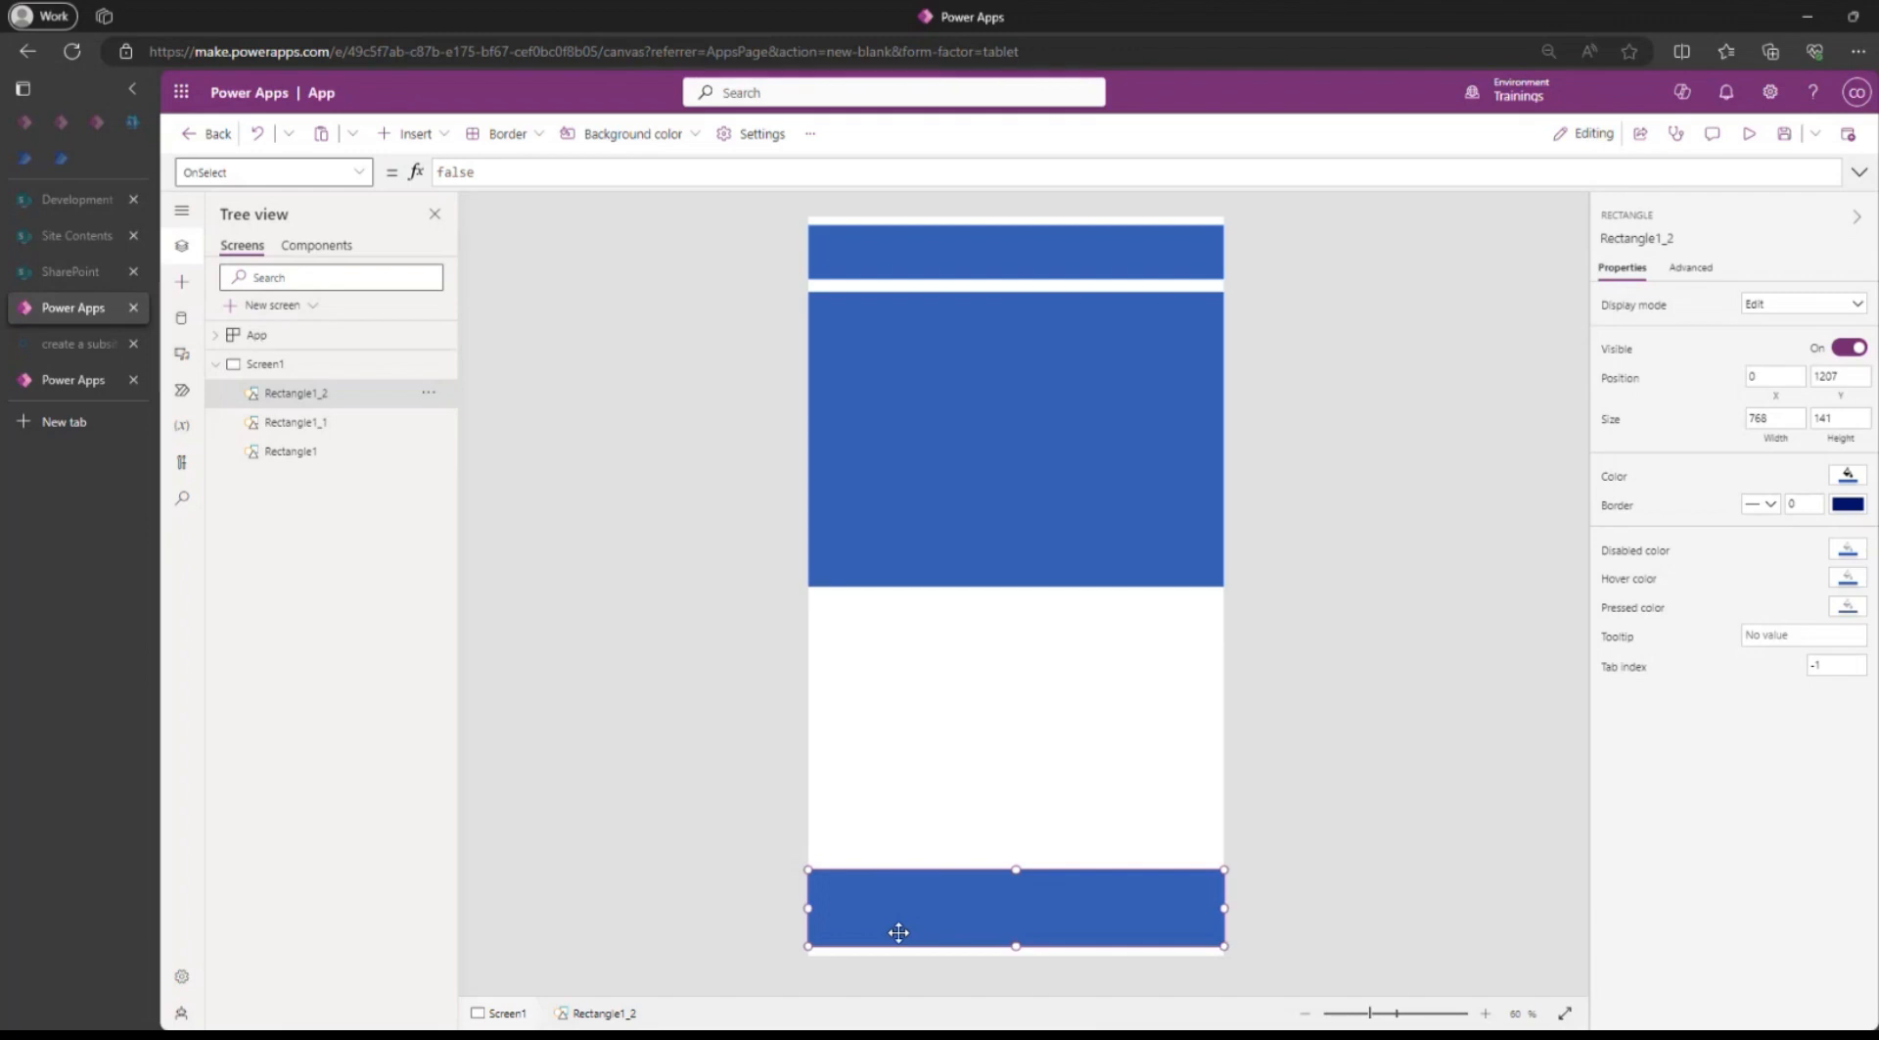
click(925, 527)
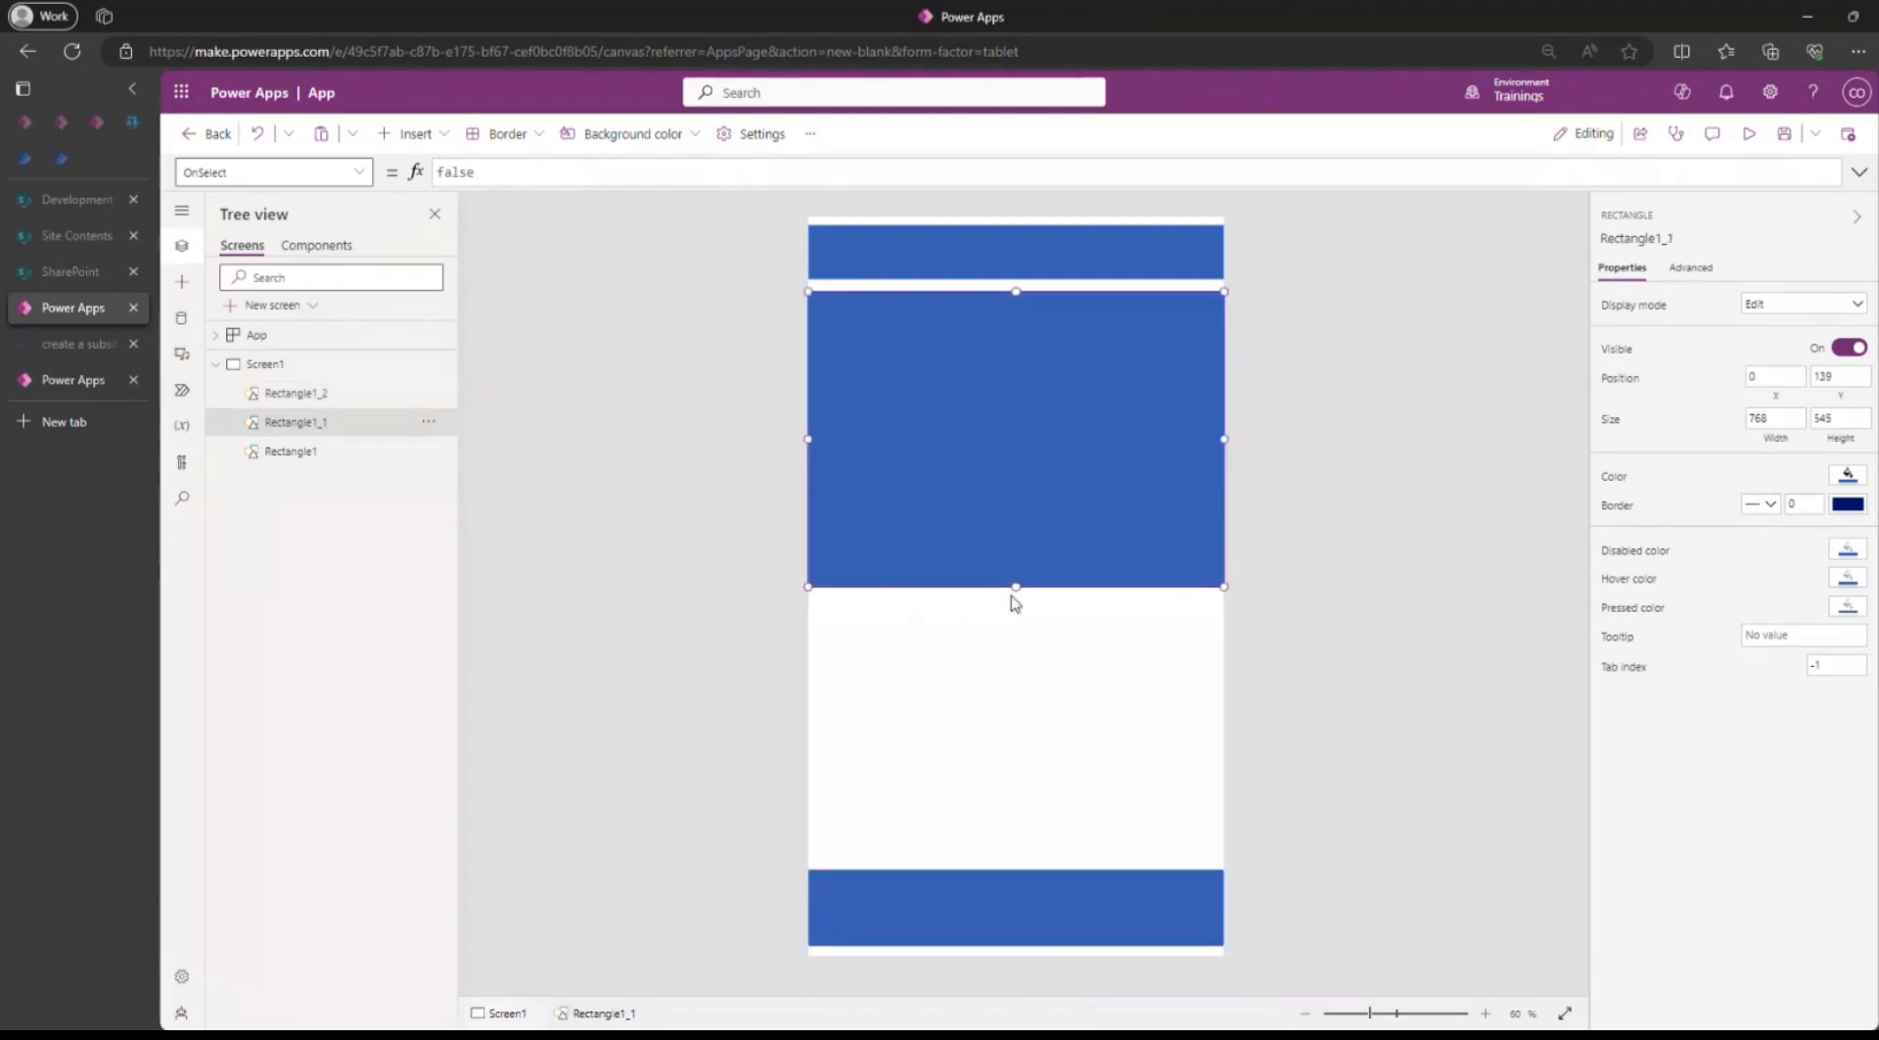
drag(1014, 590, 999, 838)
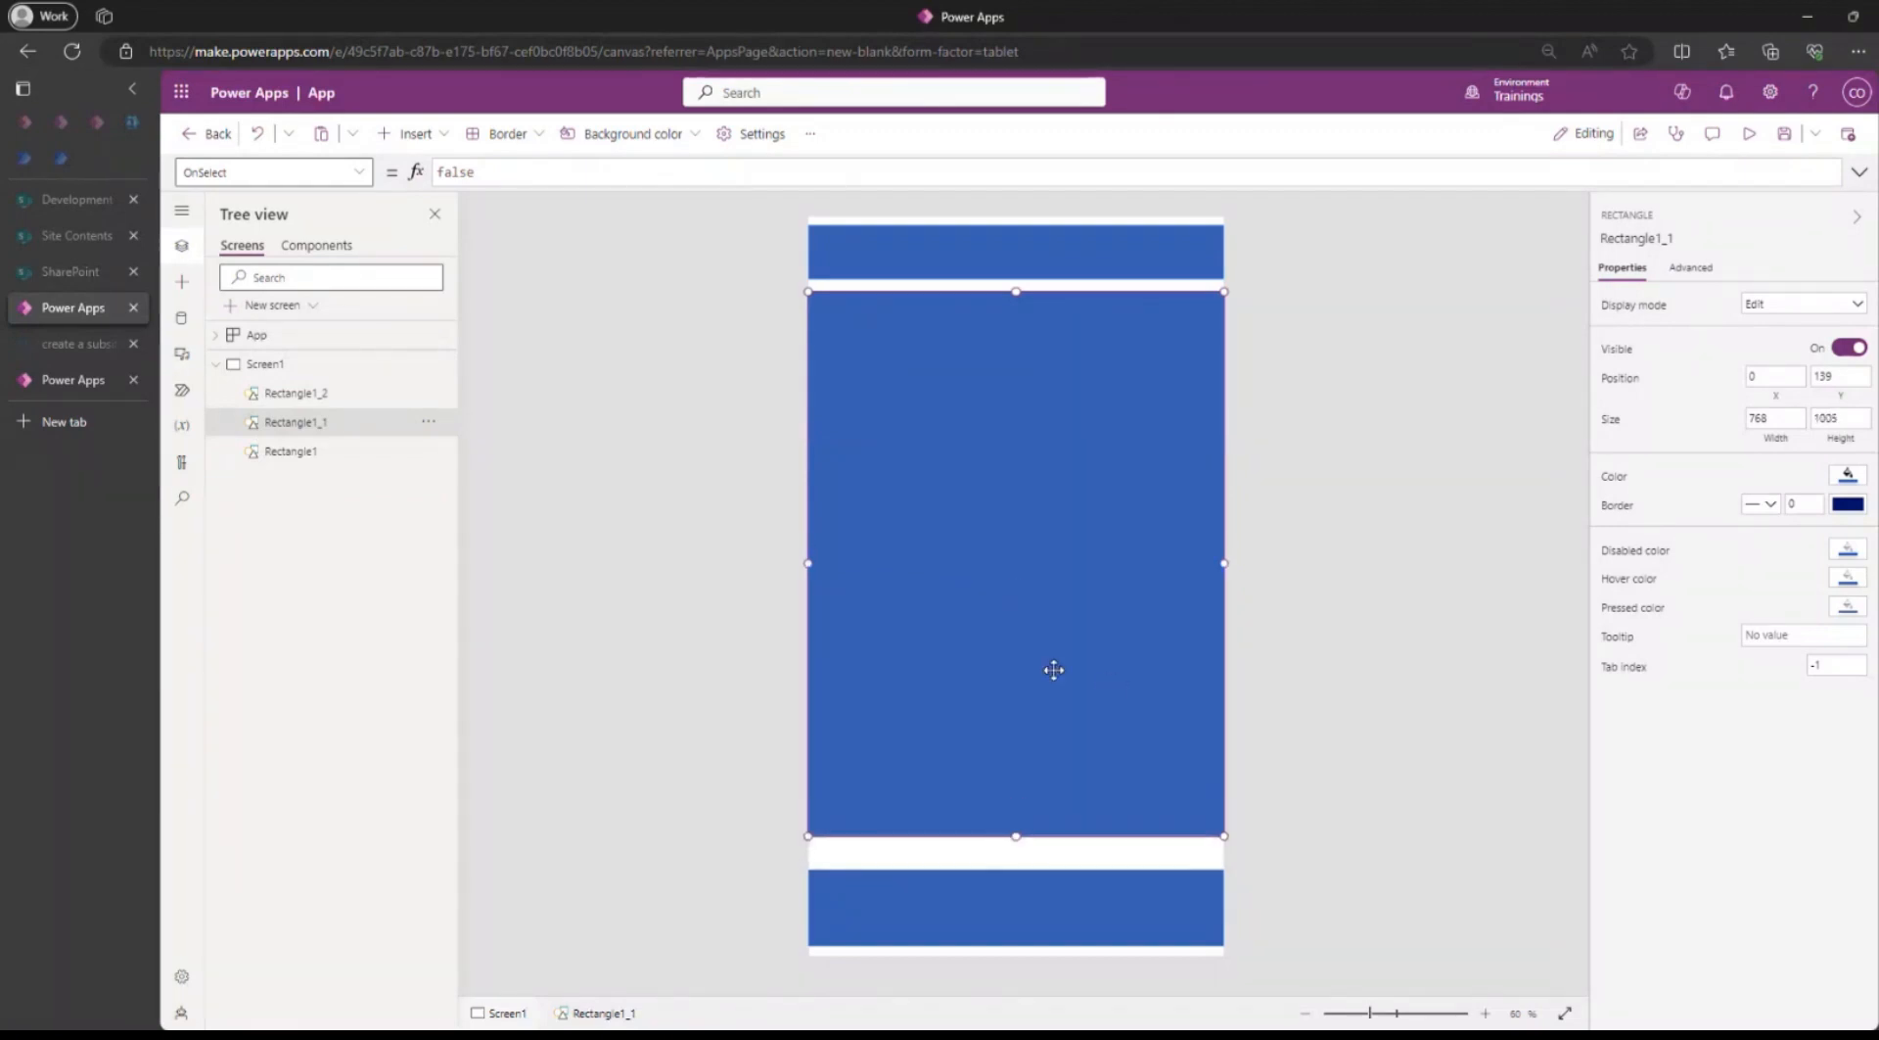
Set the app's display orientation to Landscape and apply it.
click(758, 136)
click(669, 420)
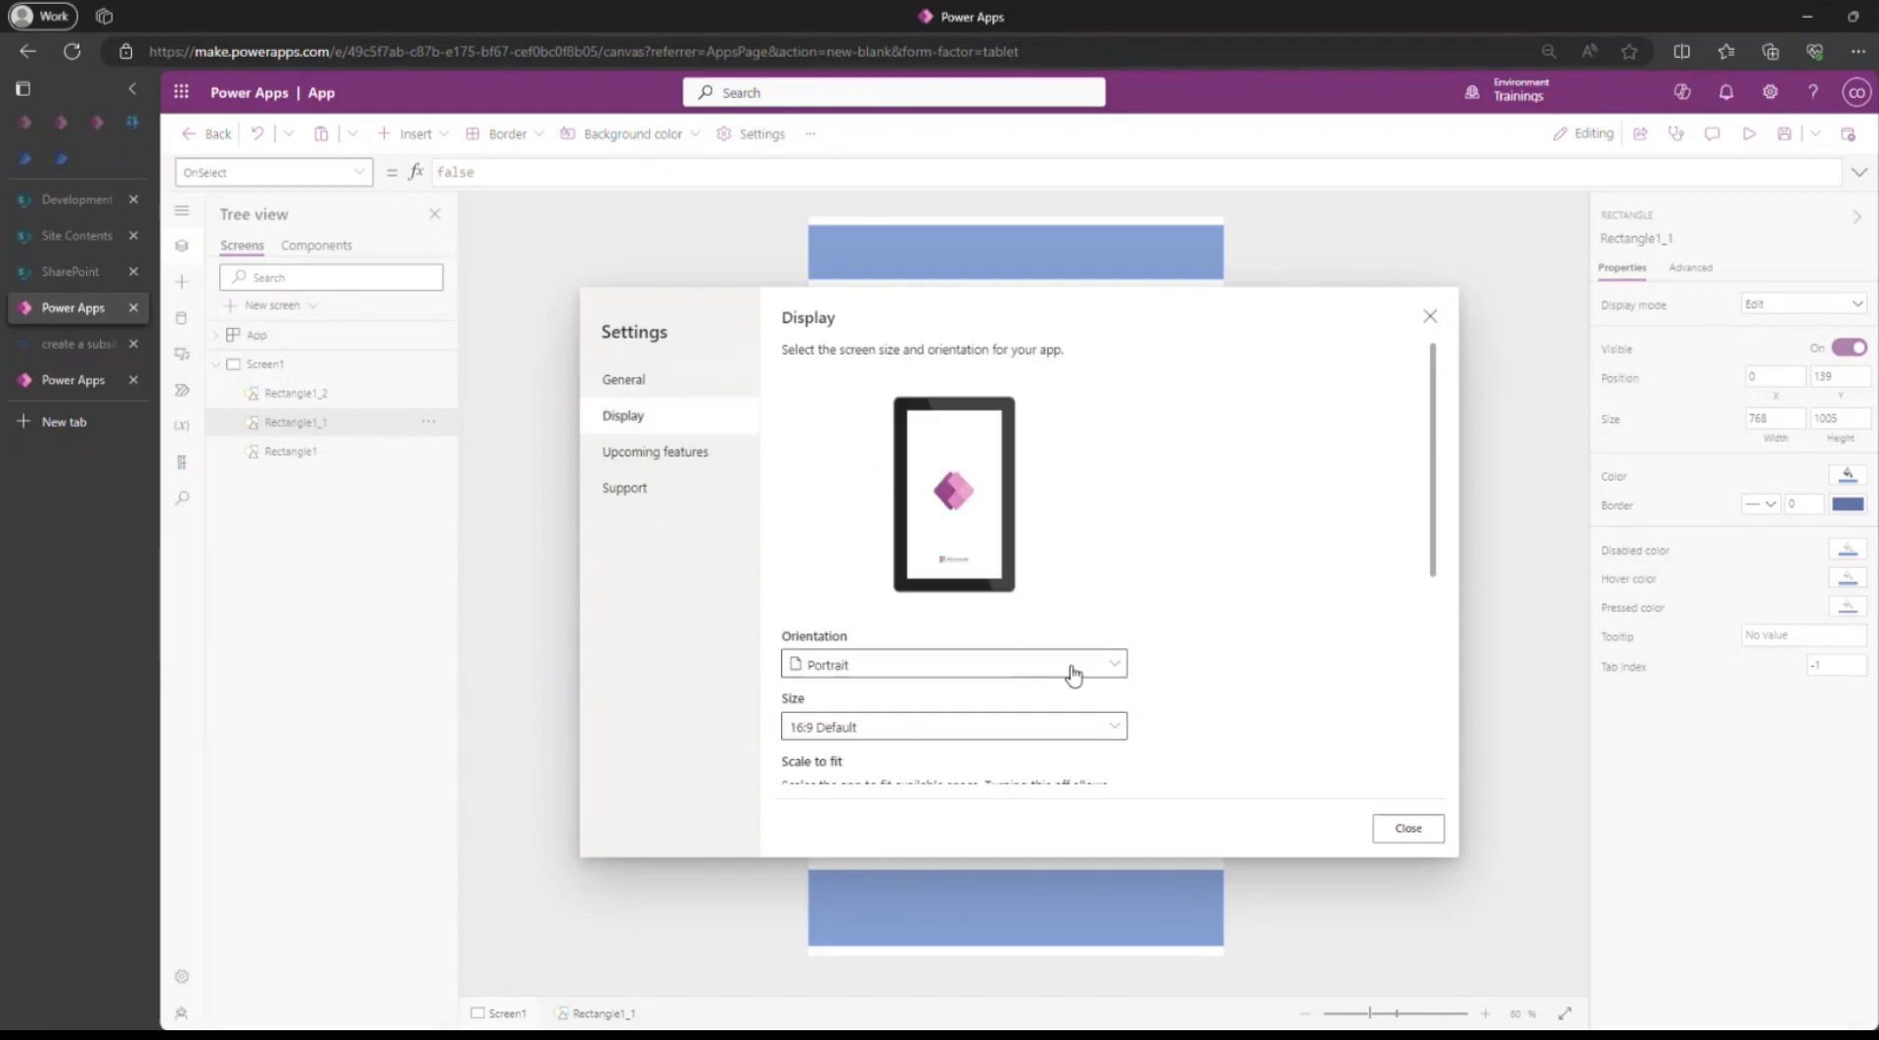
click(899, 670)
click(893, 695)
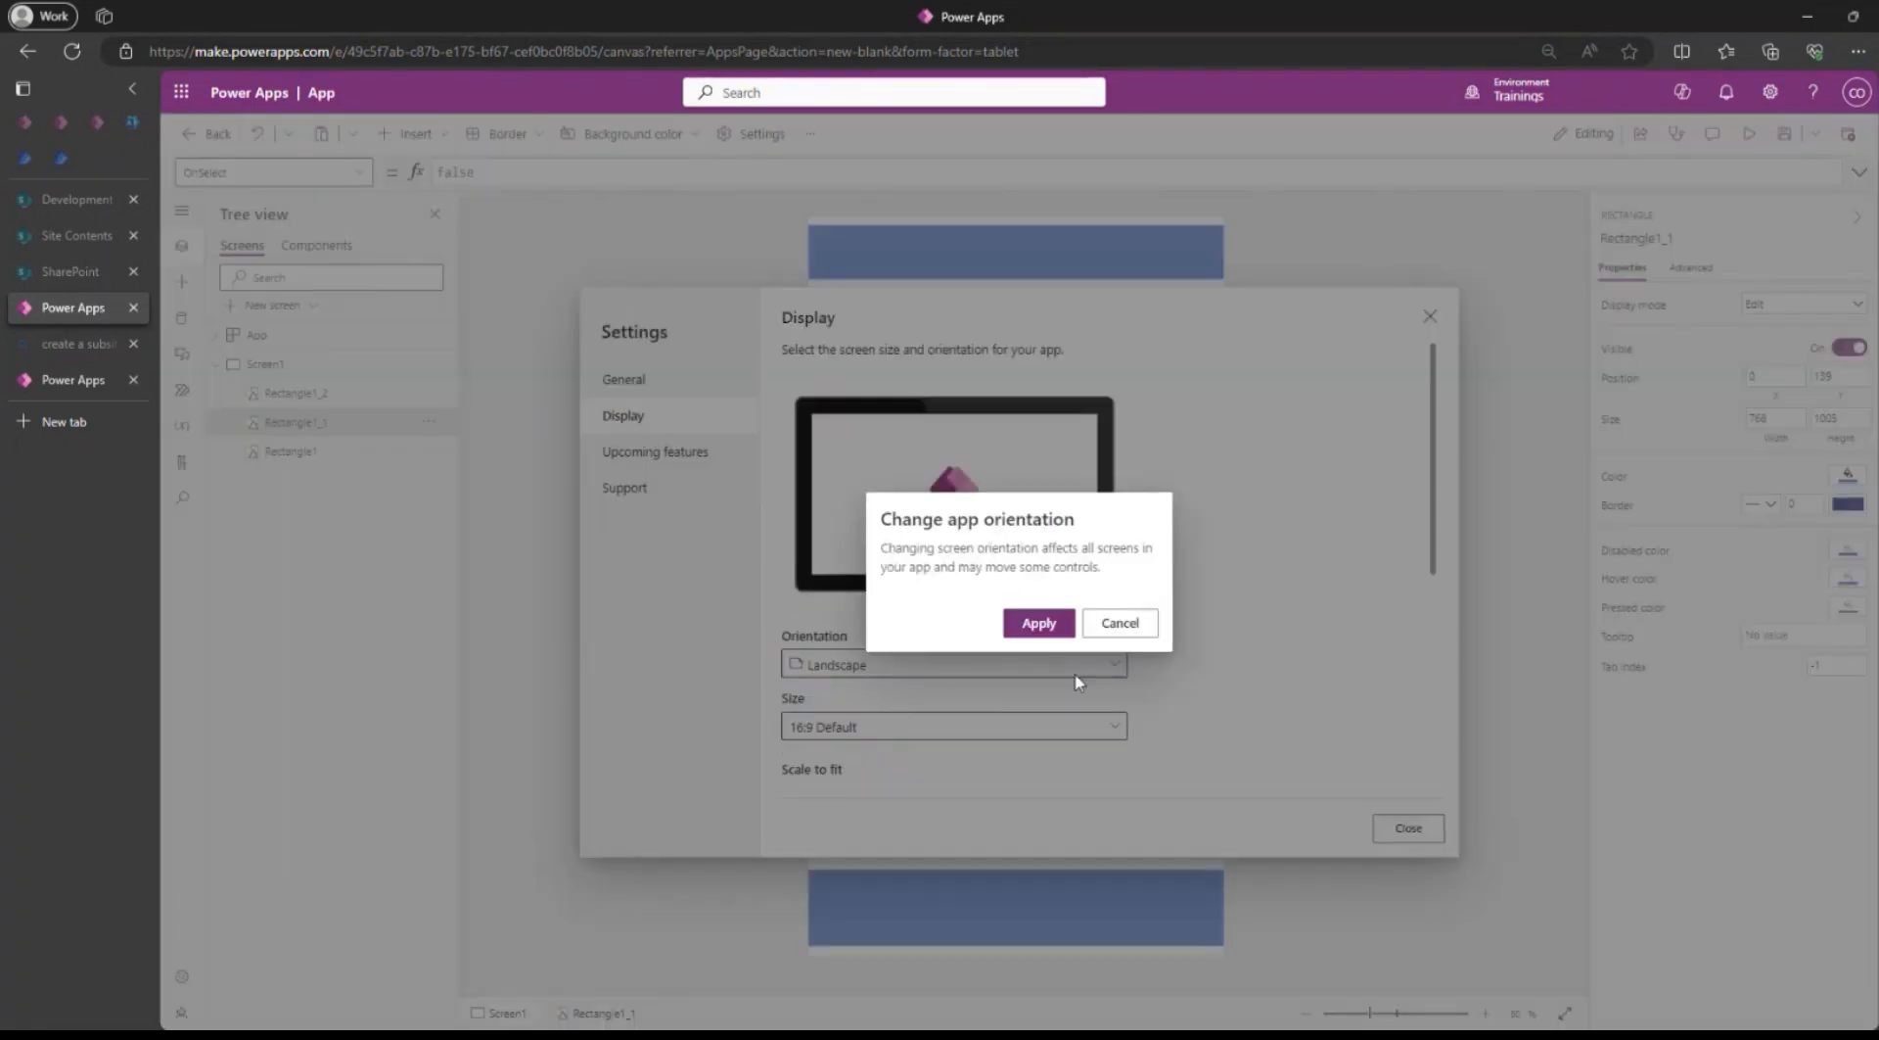
click(1039, 627)
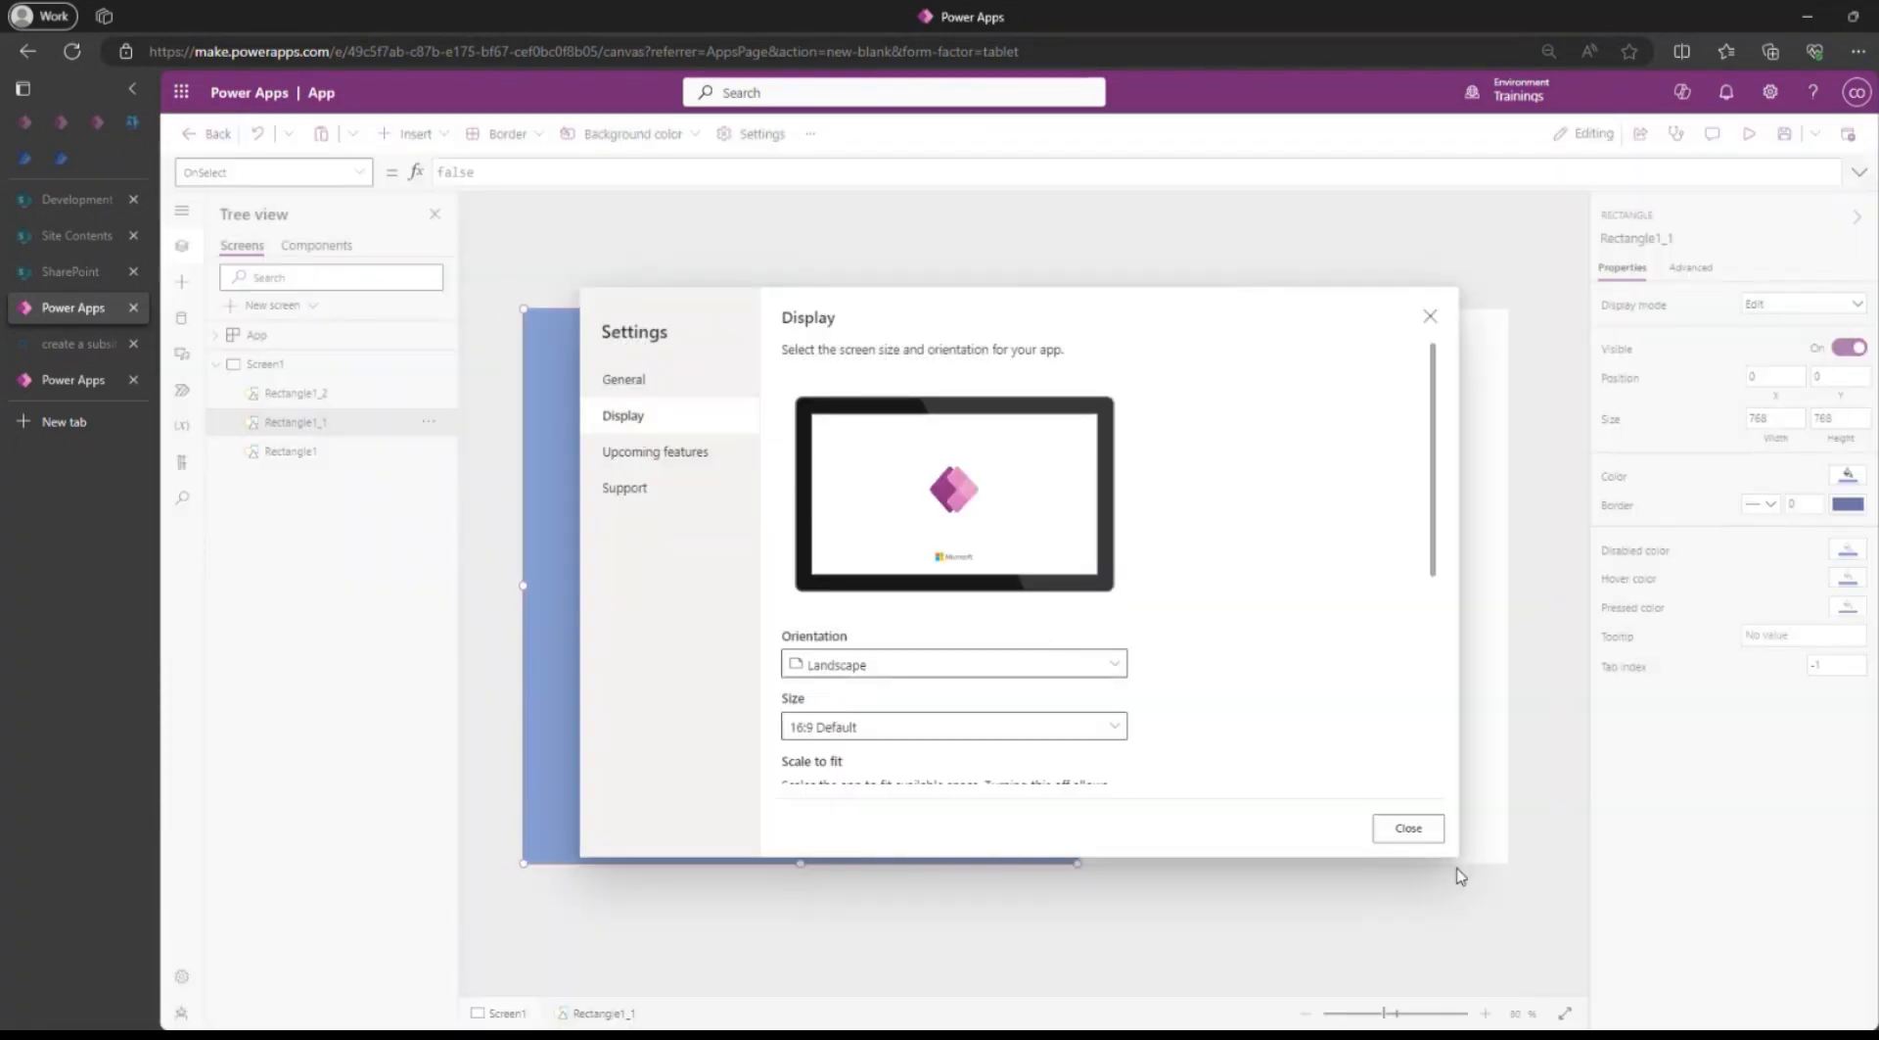
click(1394, 834)
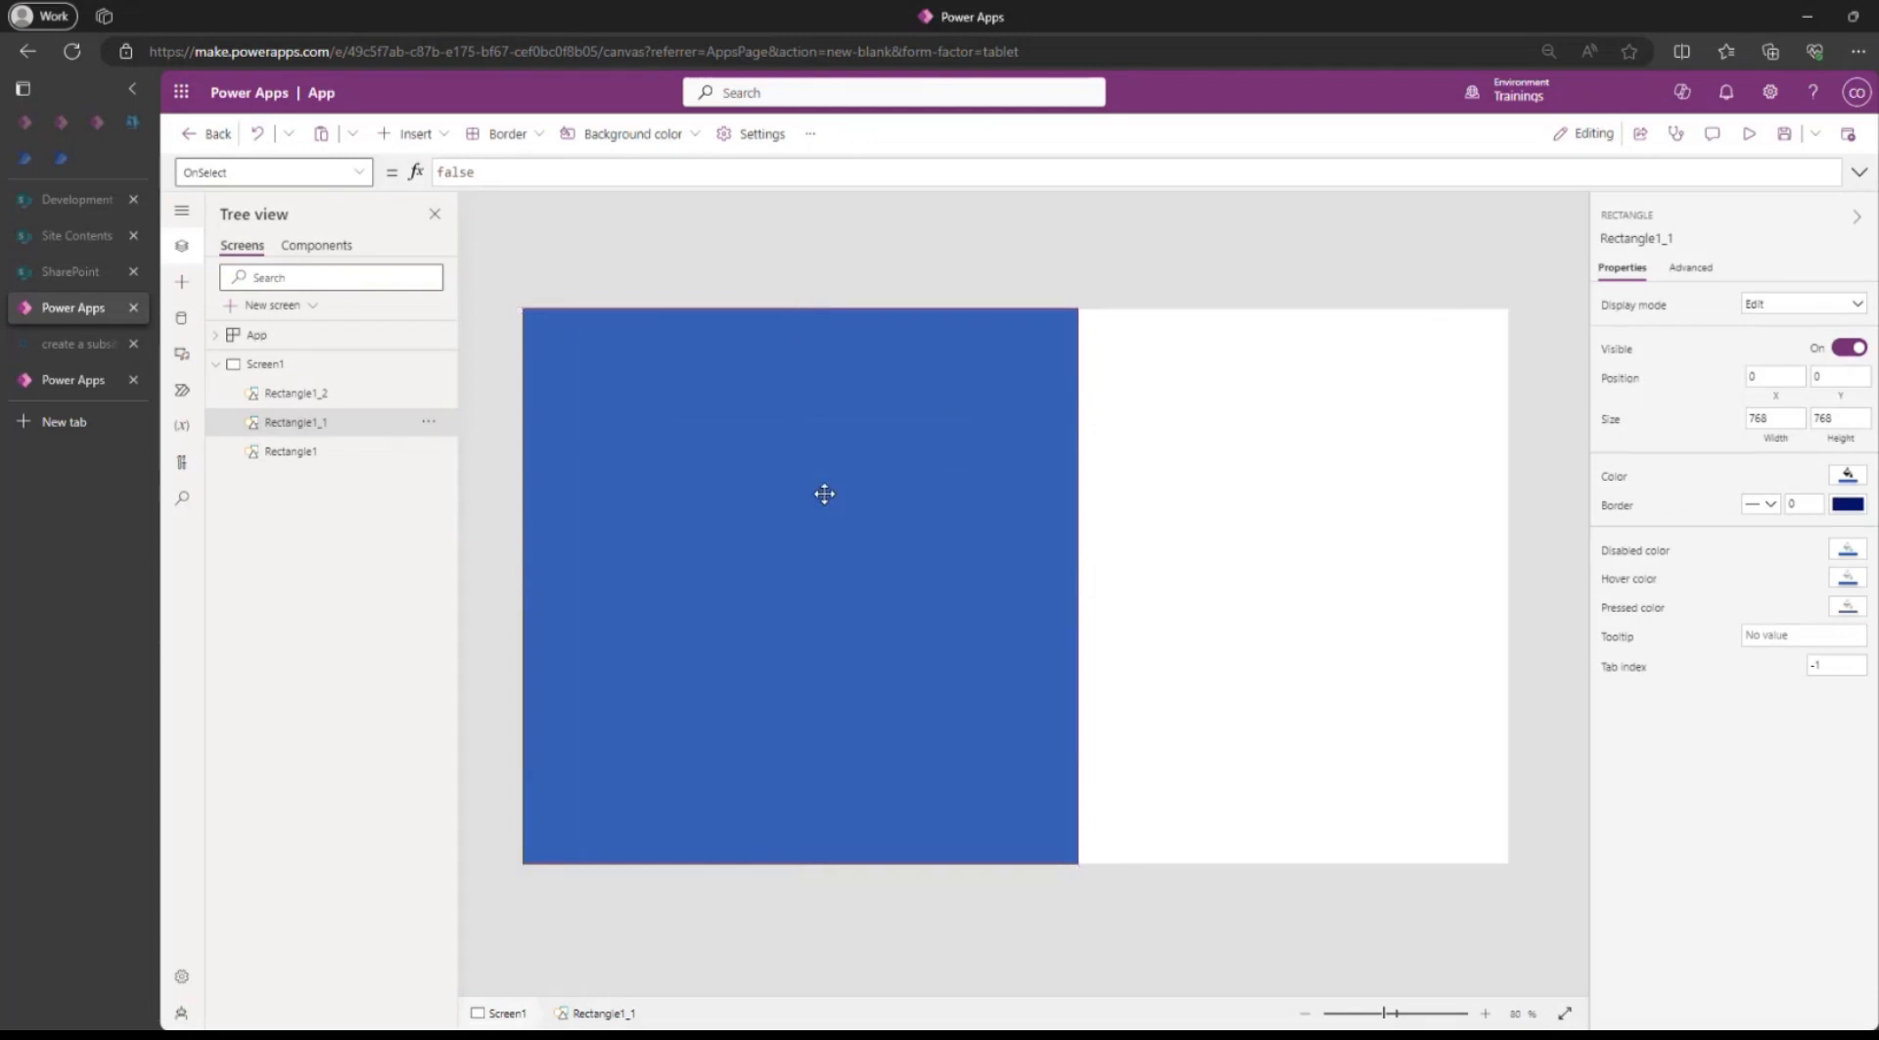
Delete the body, header and footer rectangles from Screen1.
key(Delete)
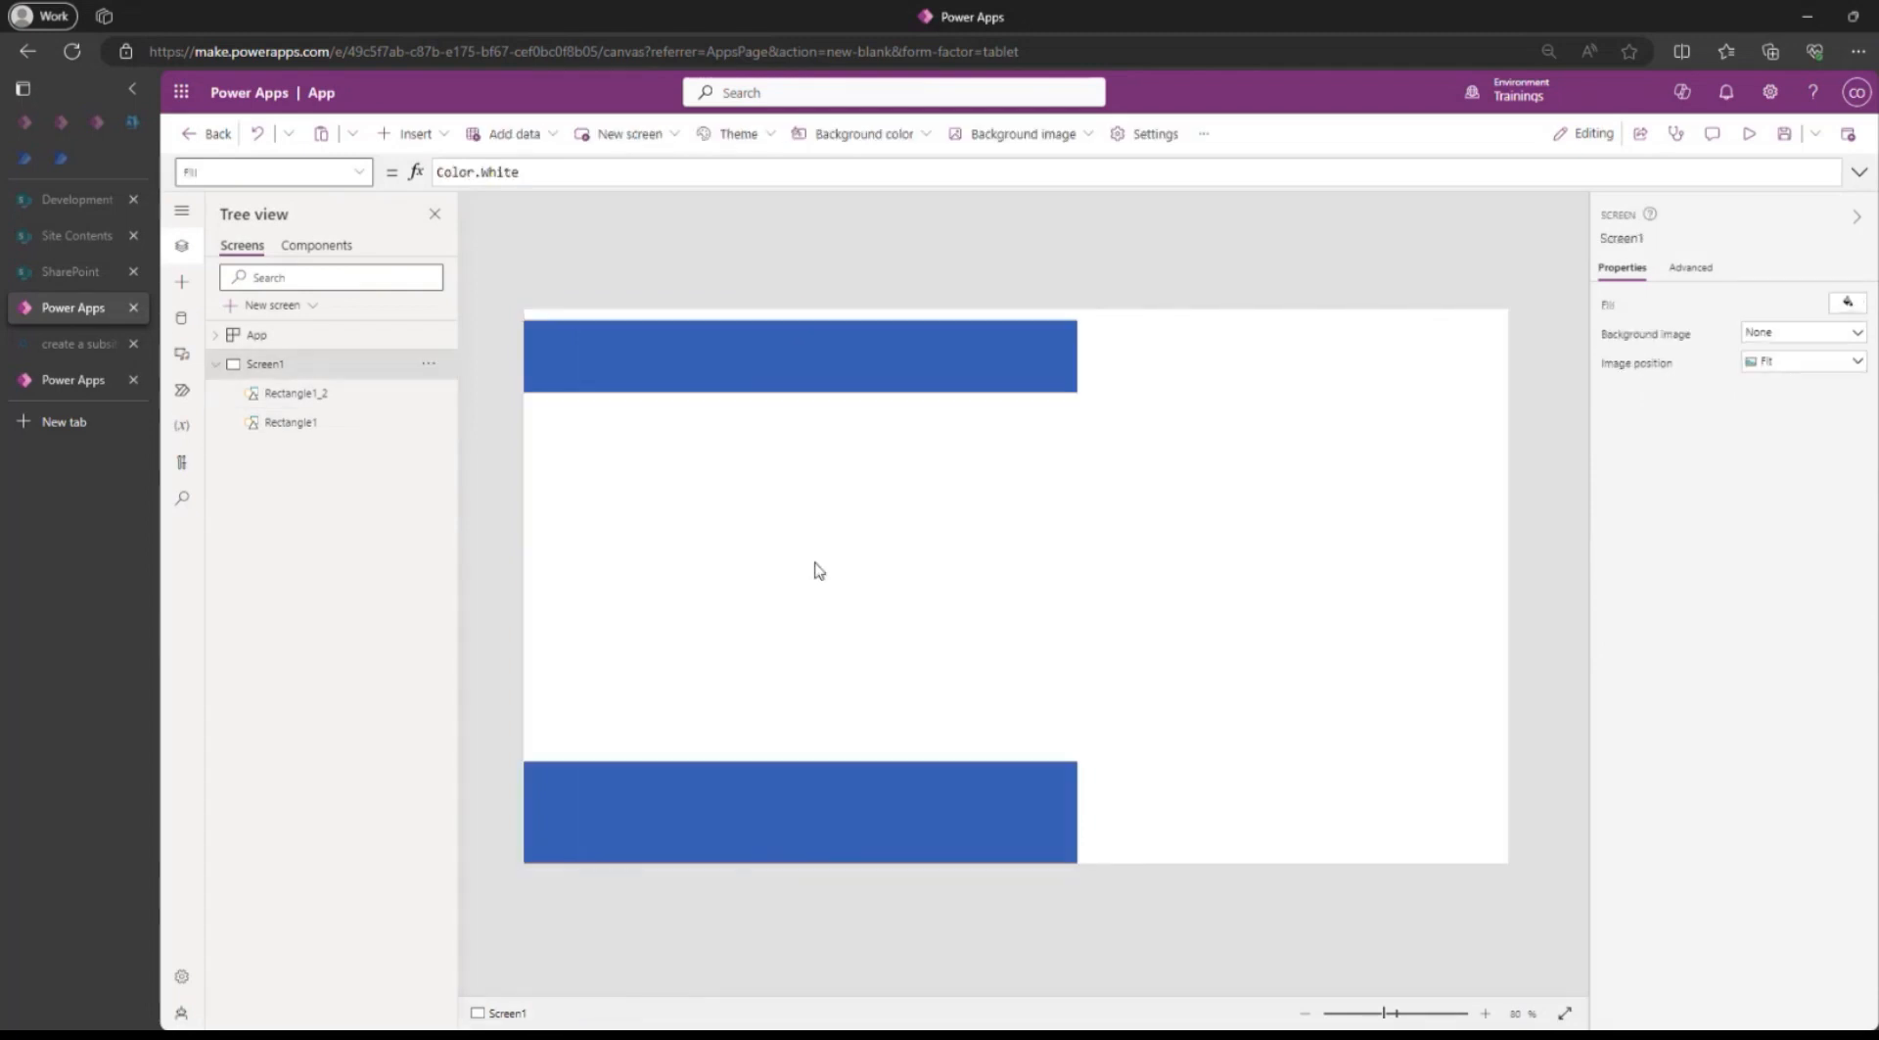
click(853, 365)
key(Delete)
click(920, 808)
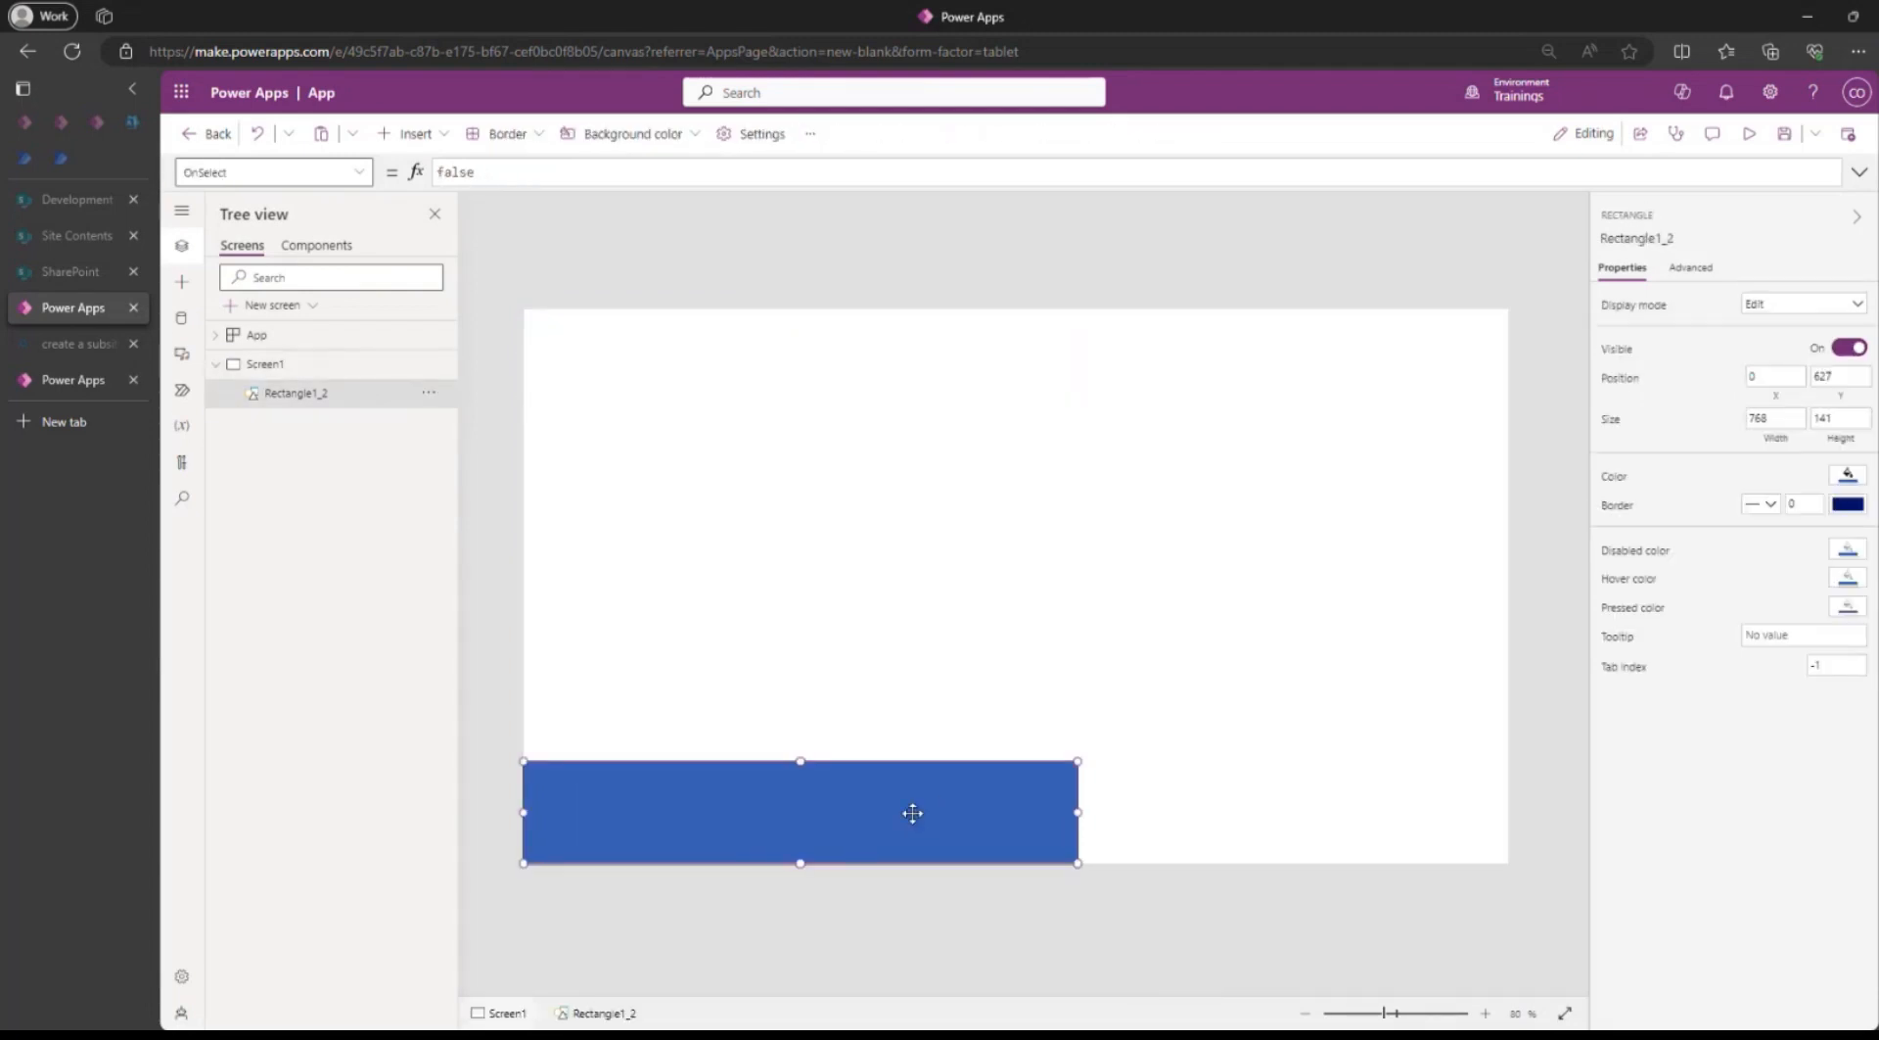
key(Delete)
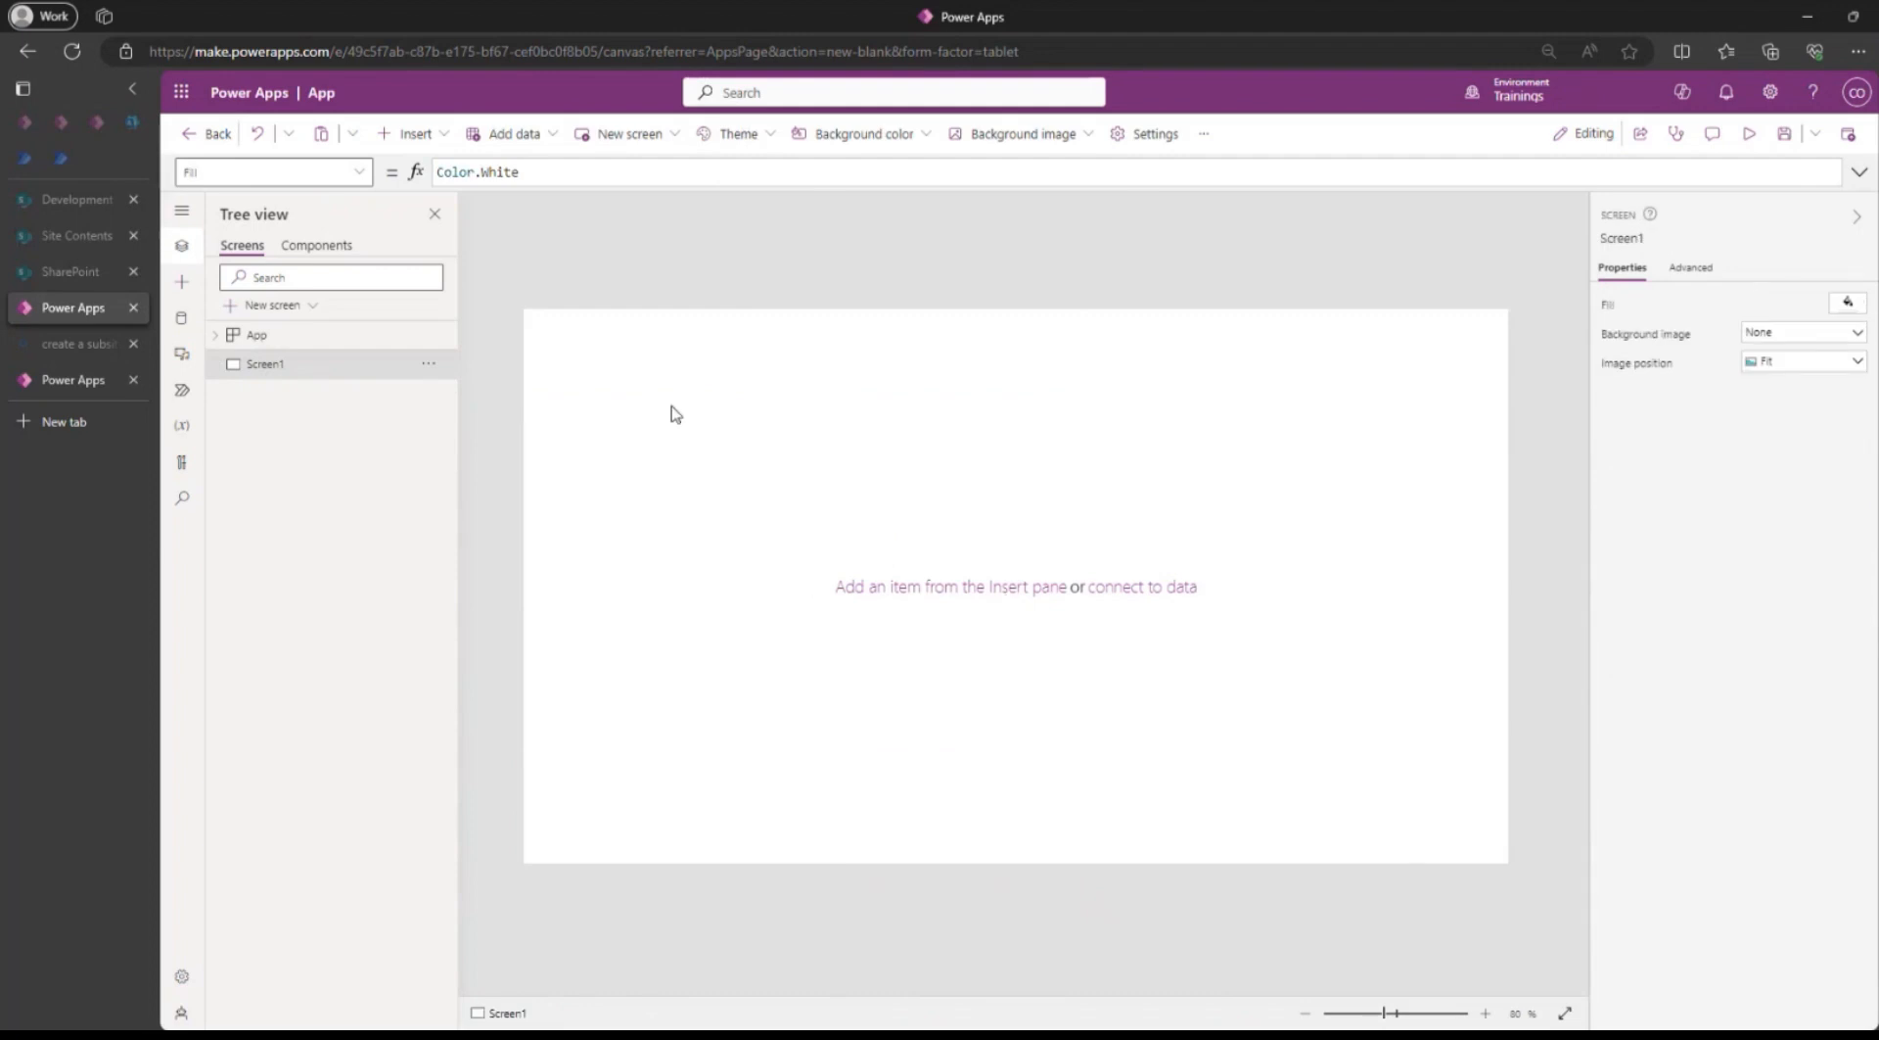
Show the app's components list and search the web in a new browser tab for "components library".
click(321, 247)
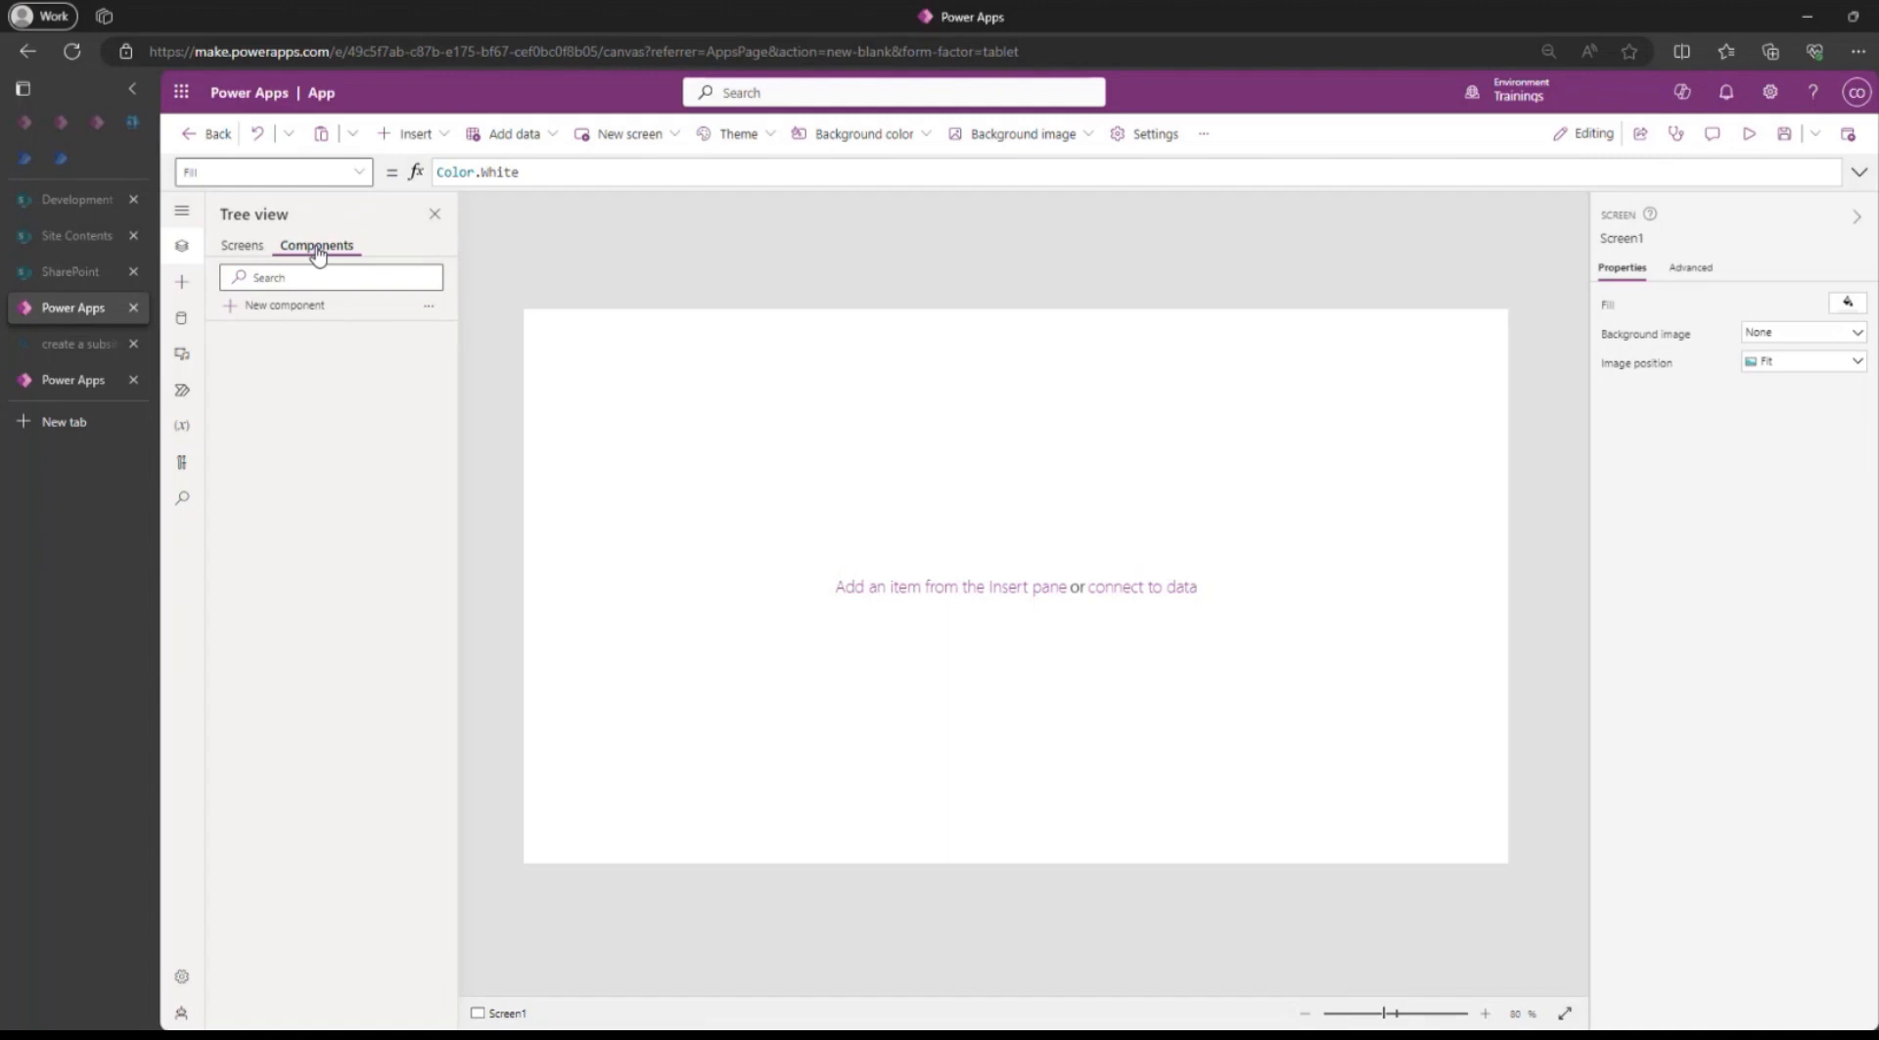
key(ctrl+t)
click(516, 54)
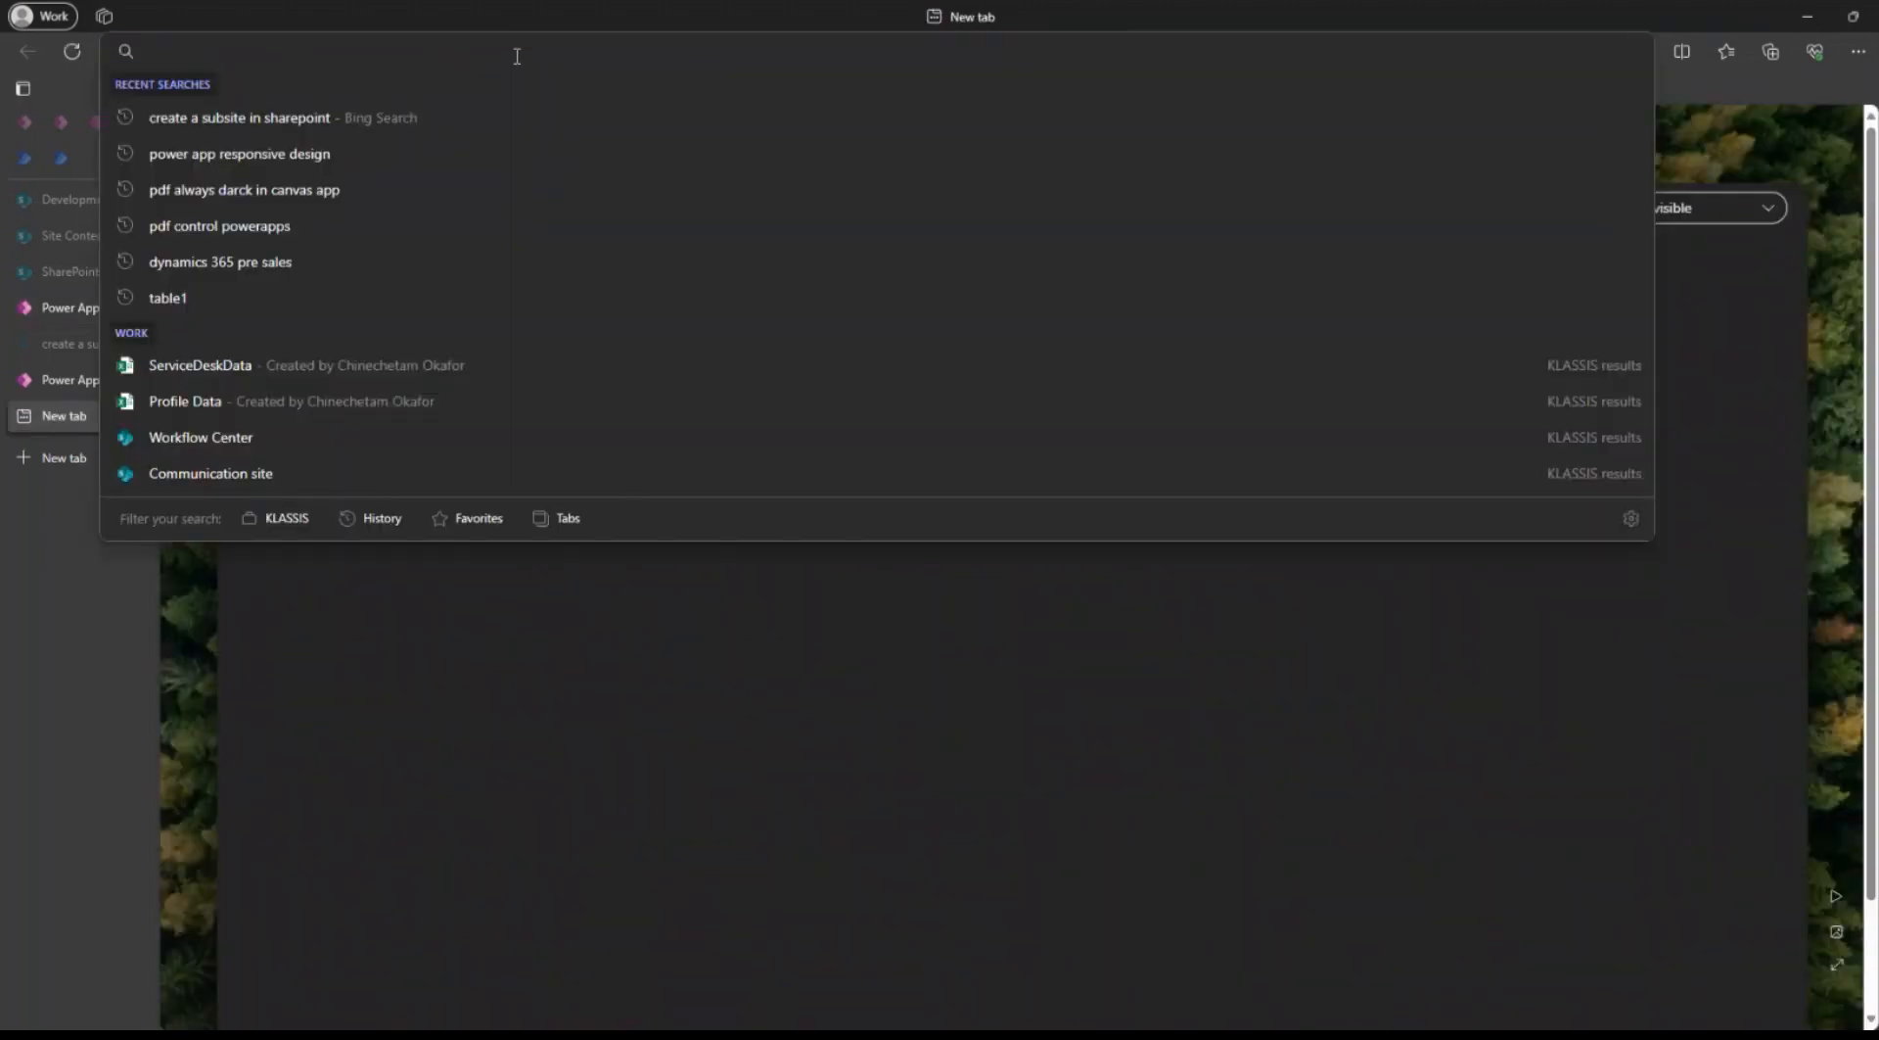
text(compo)
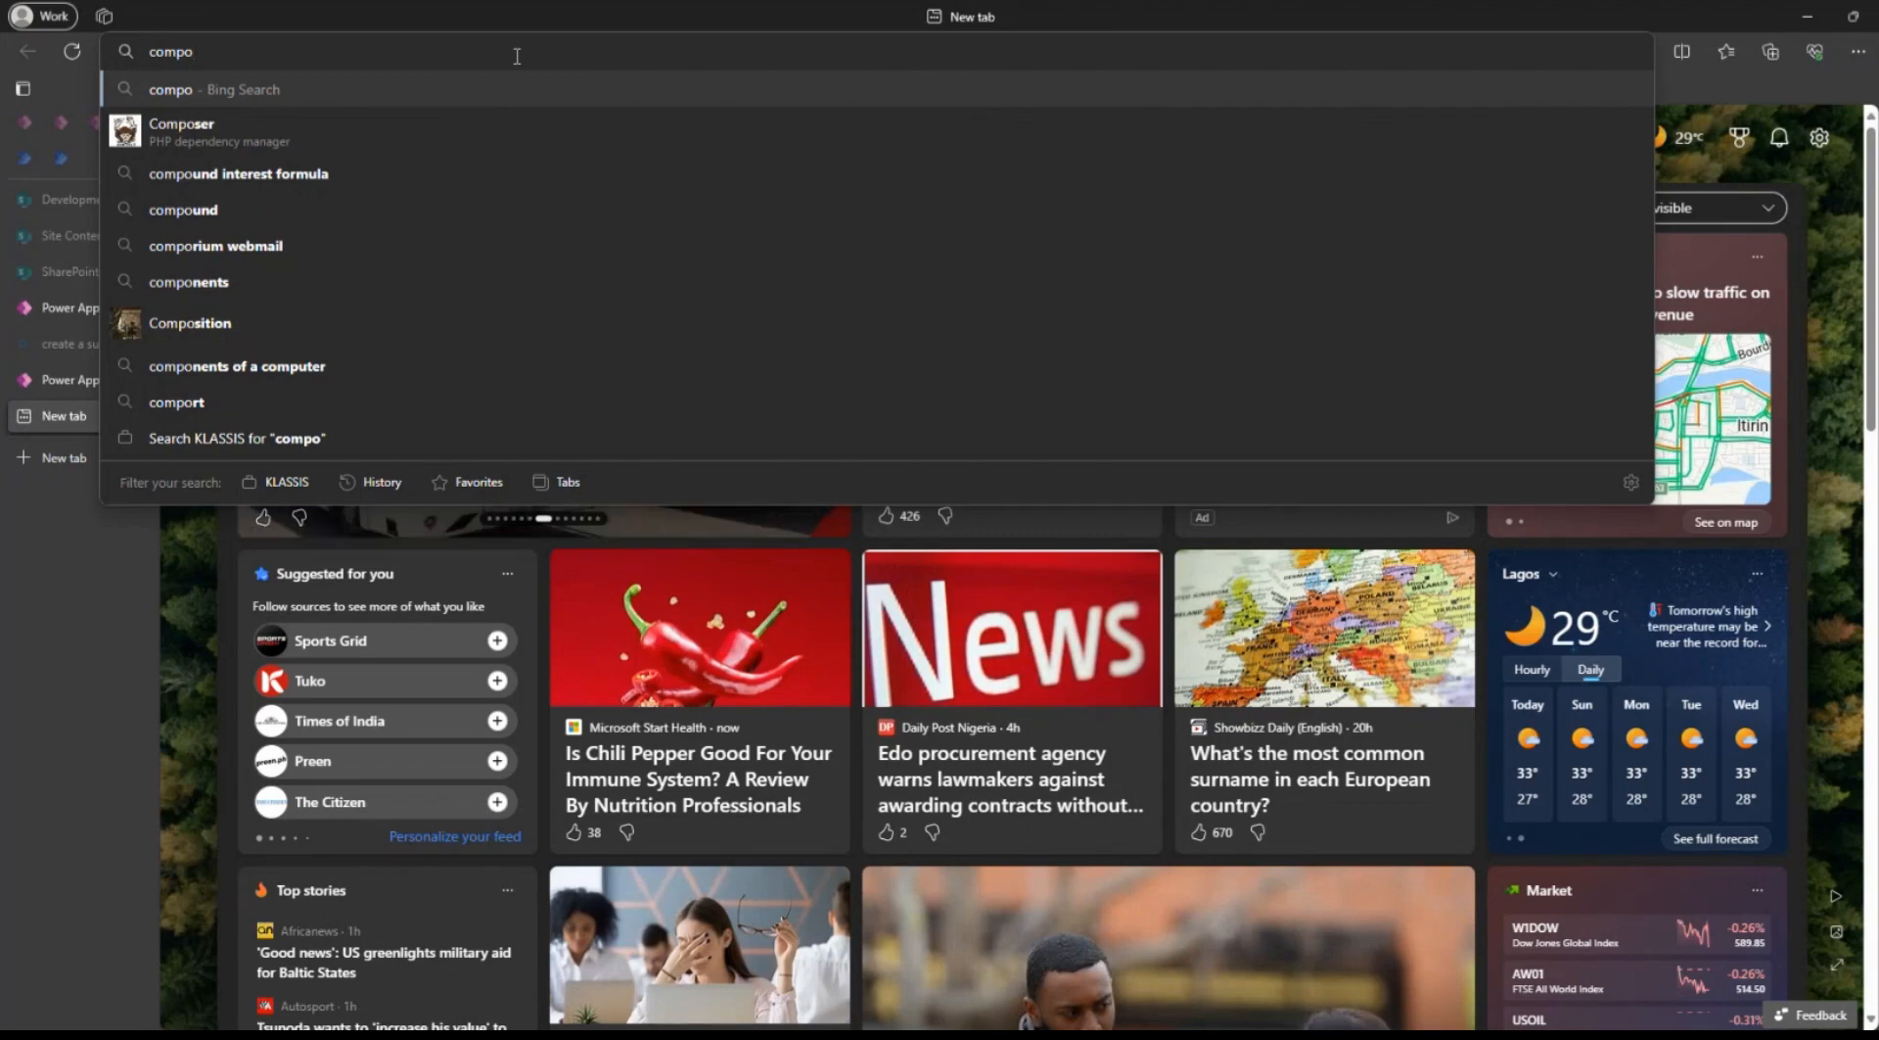
text(n)
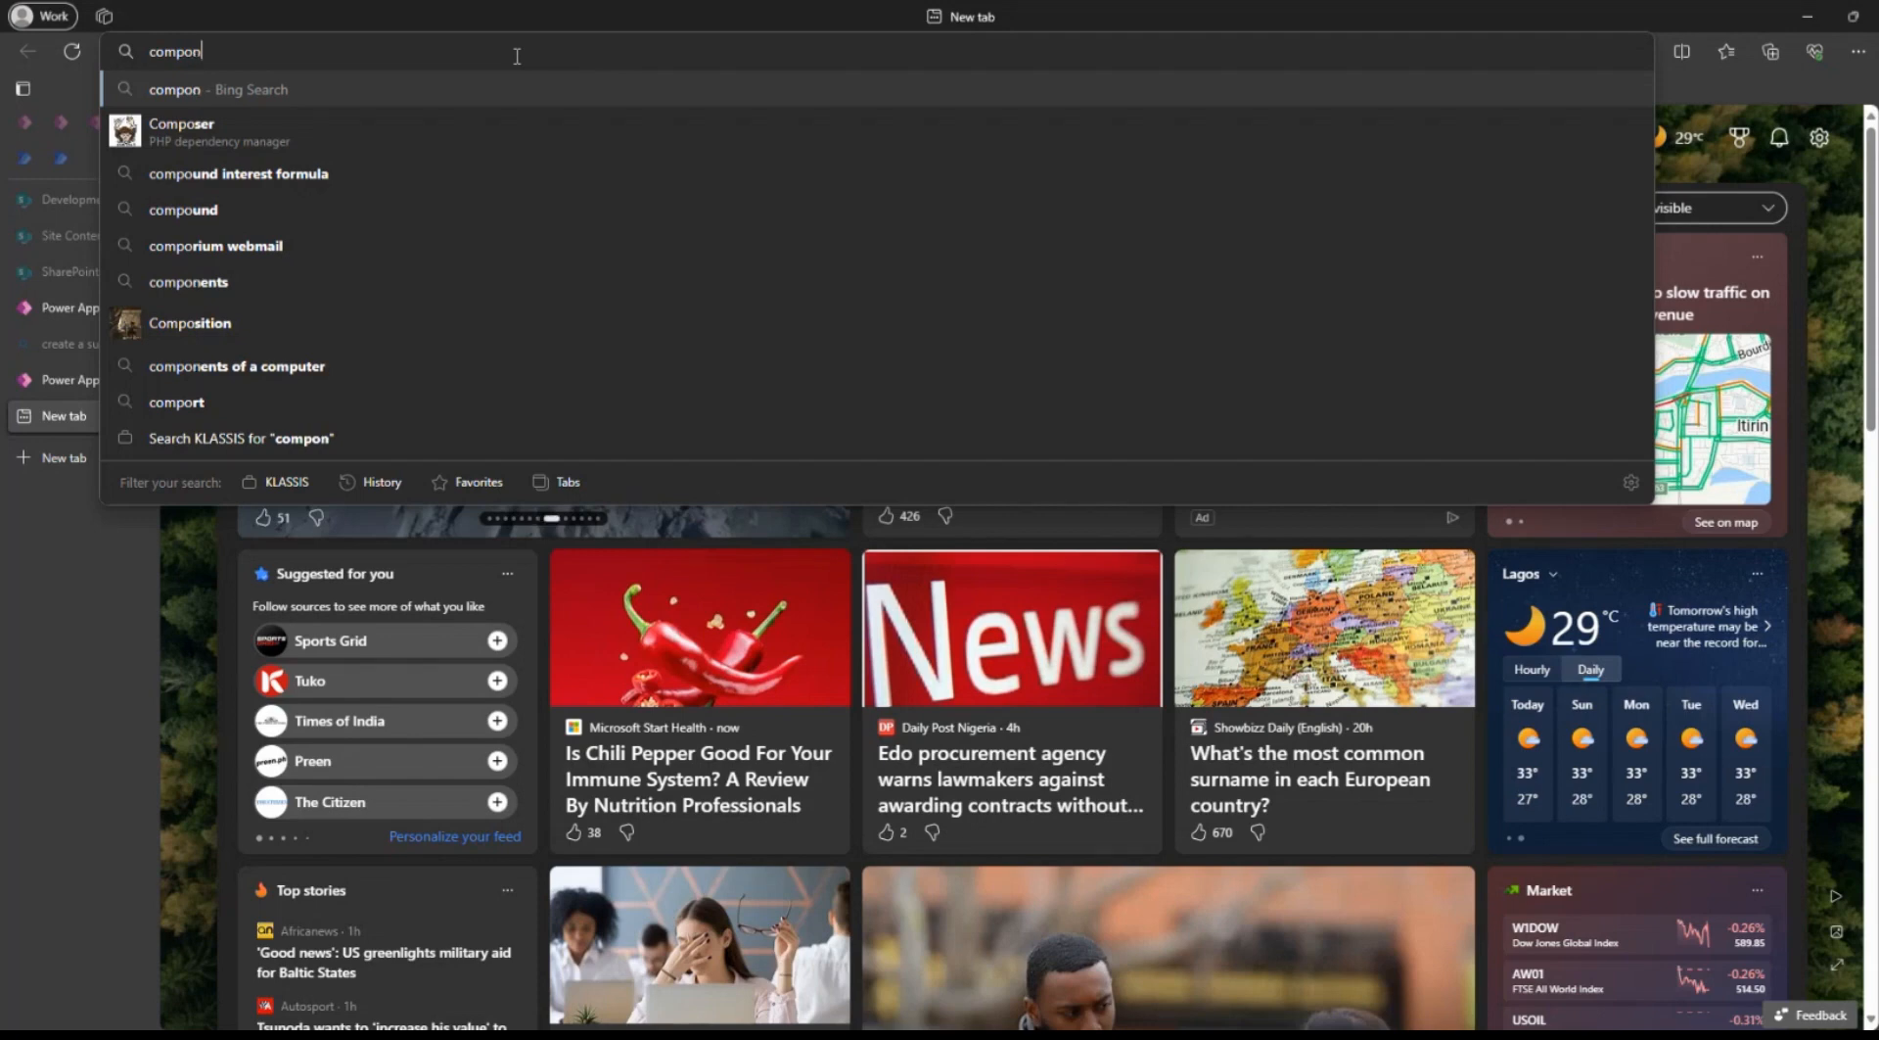
text(e)
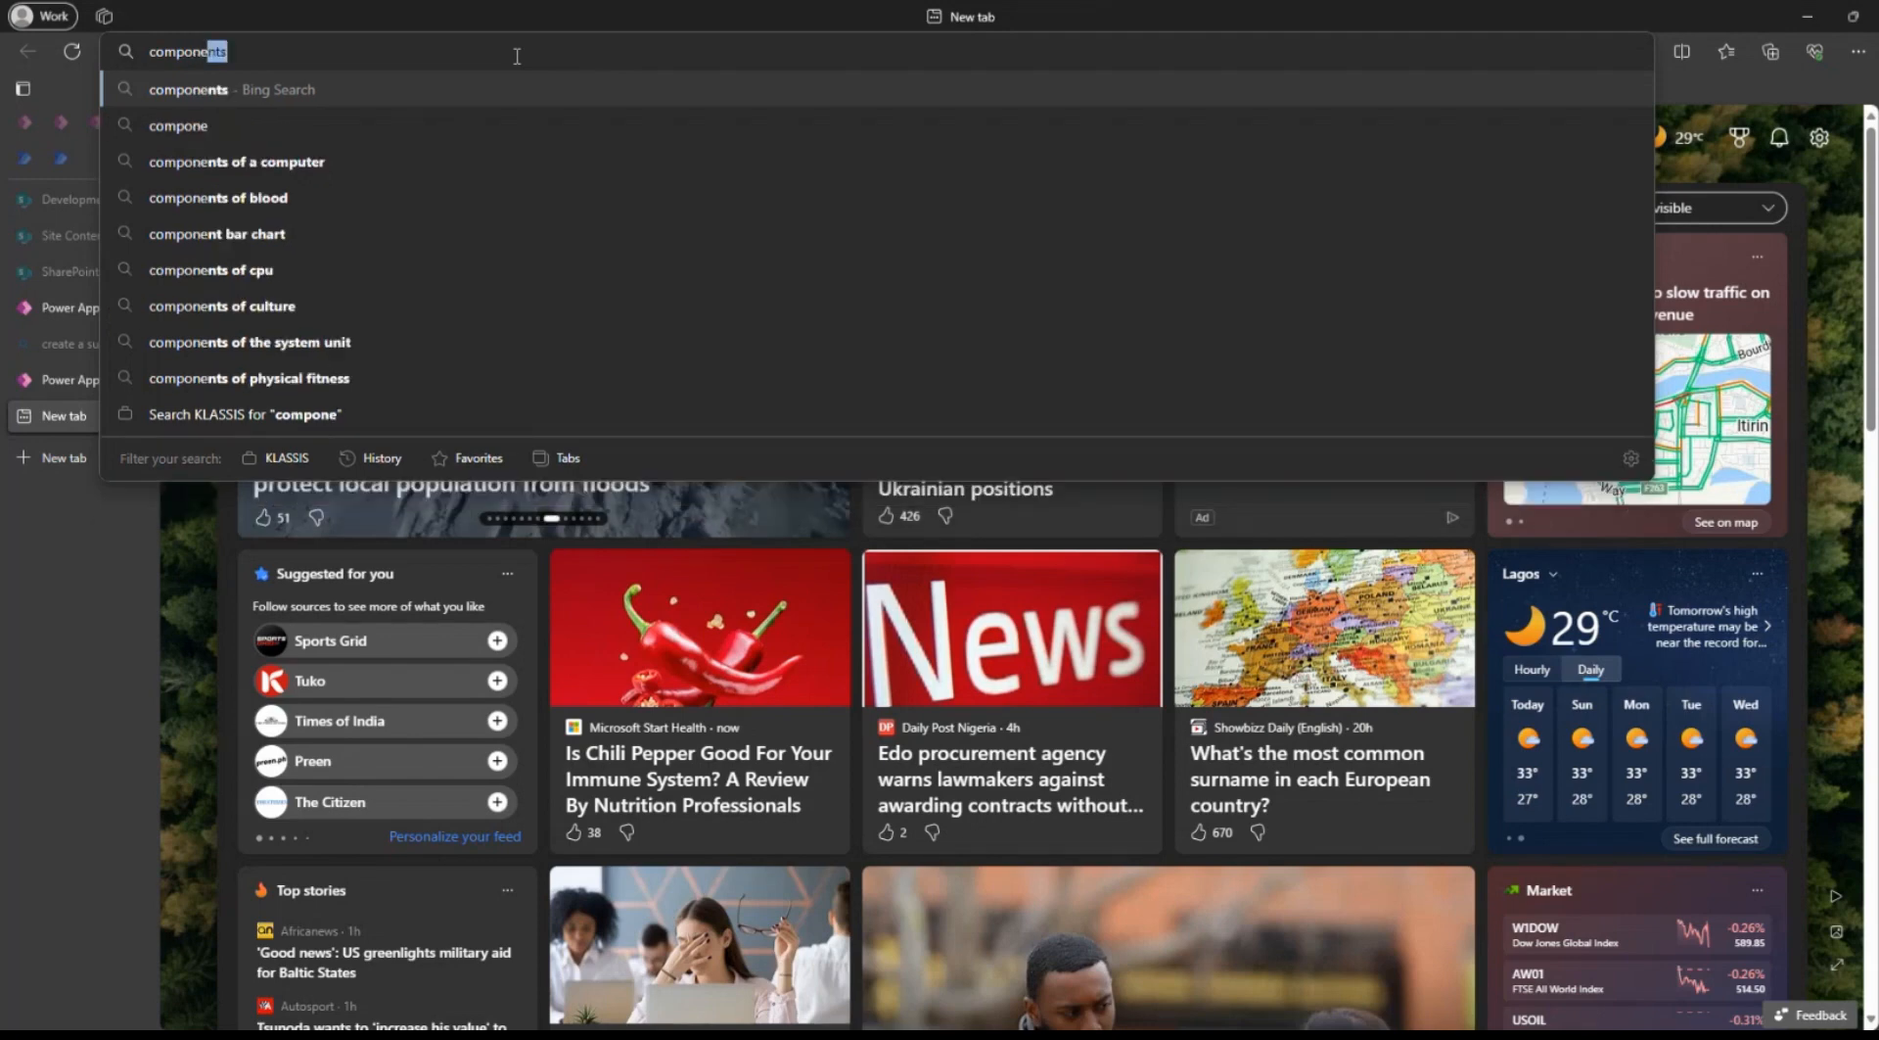
text(nts )
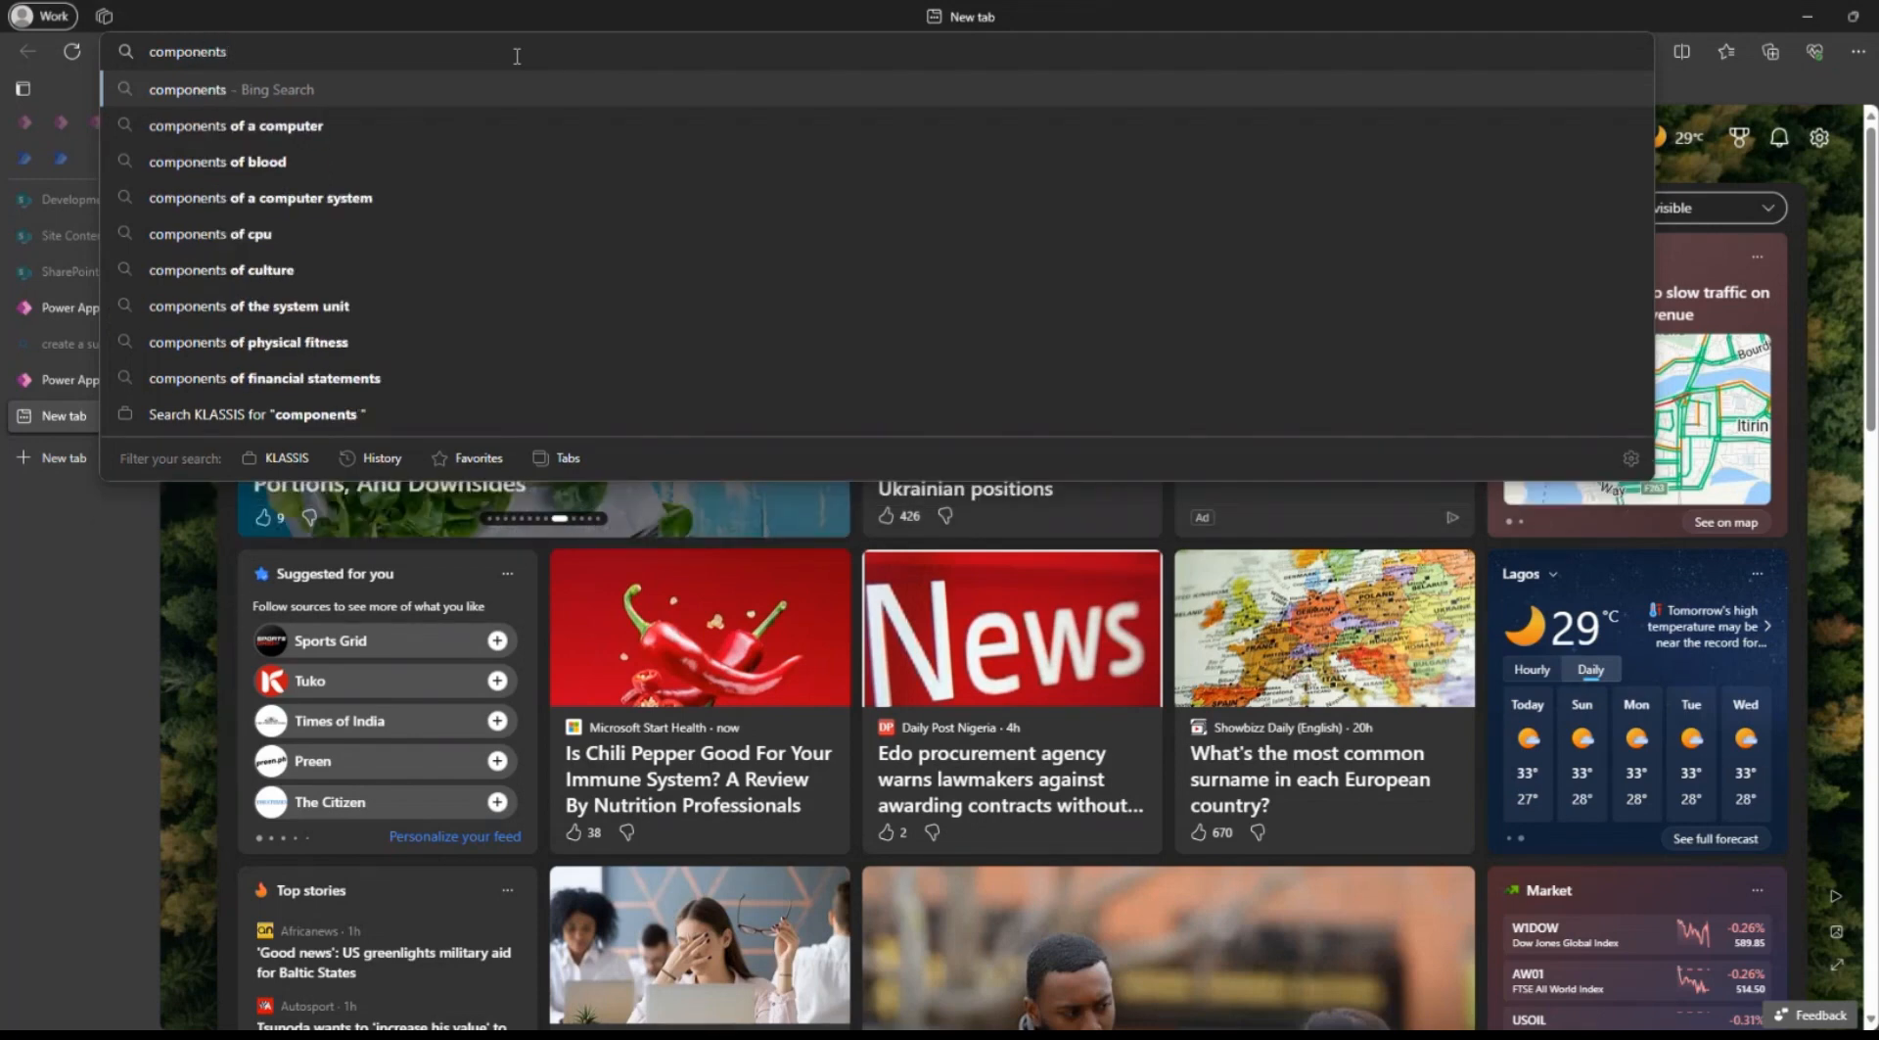
text(liba)
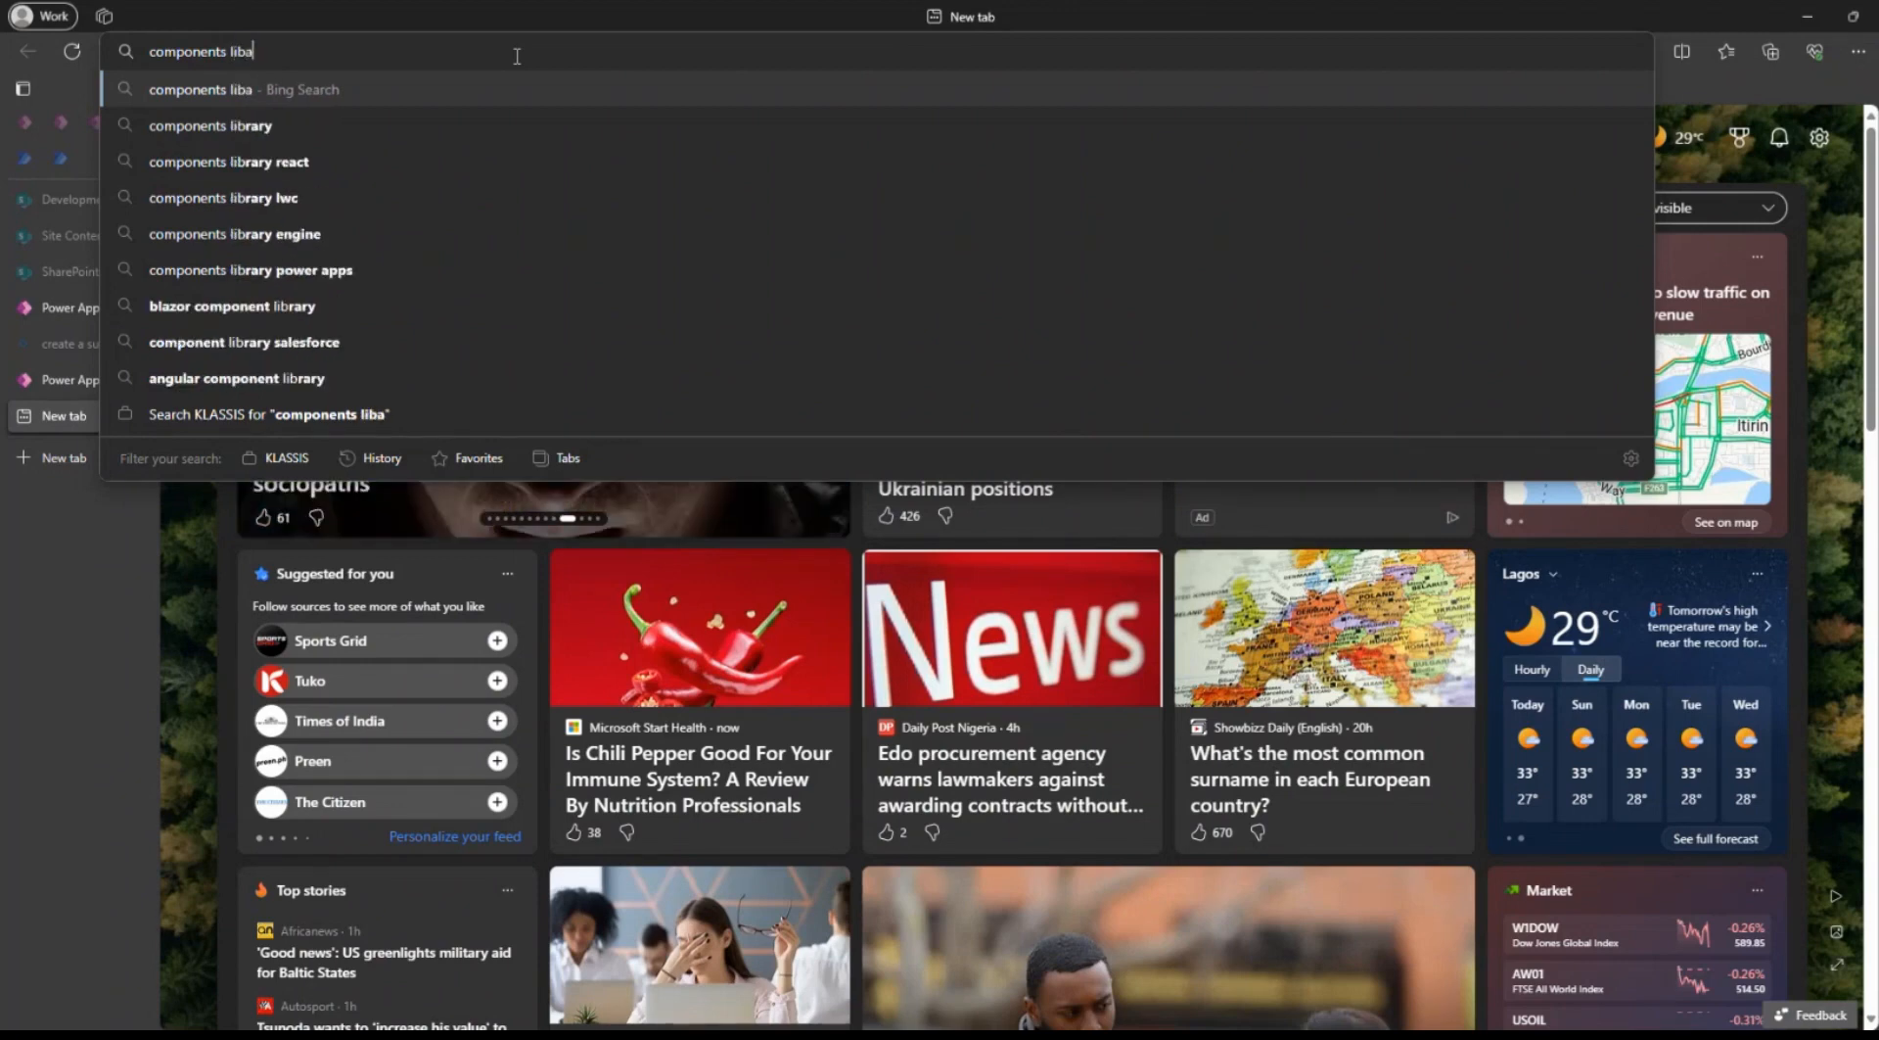
key(Down)
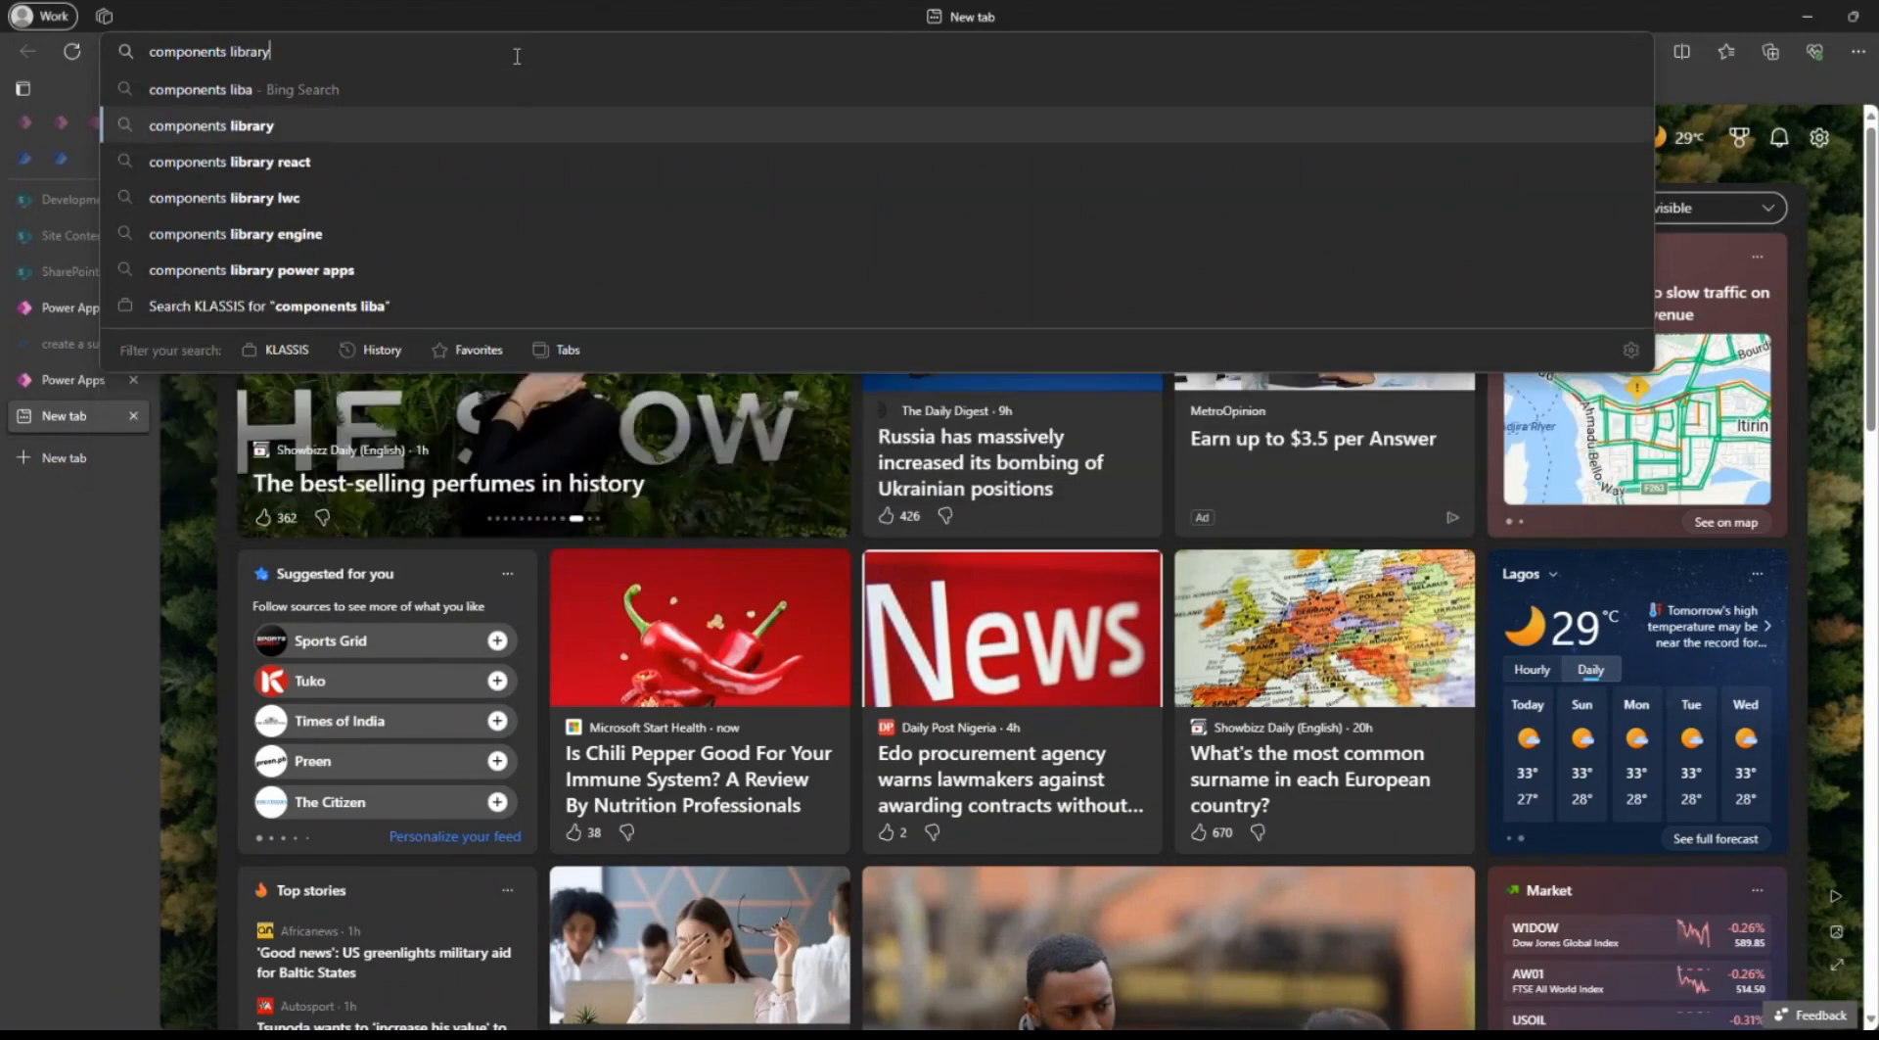
key(Return)
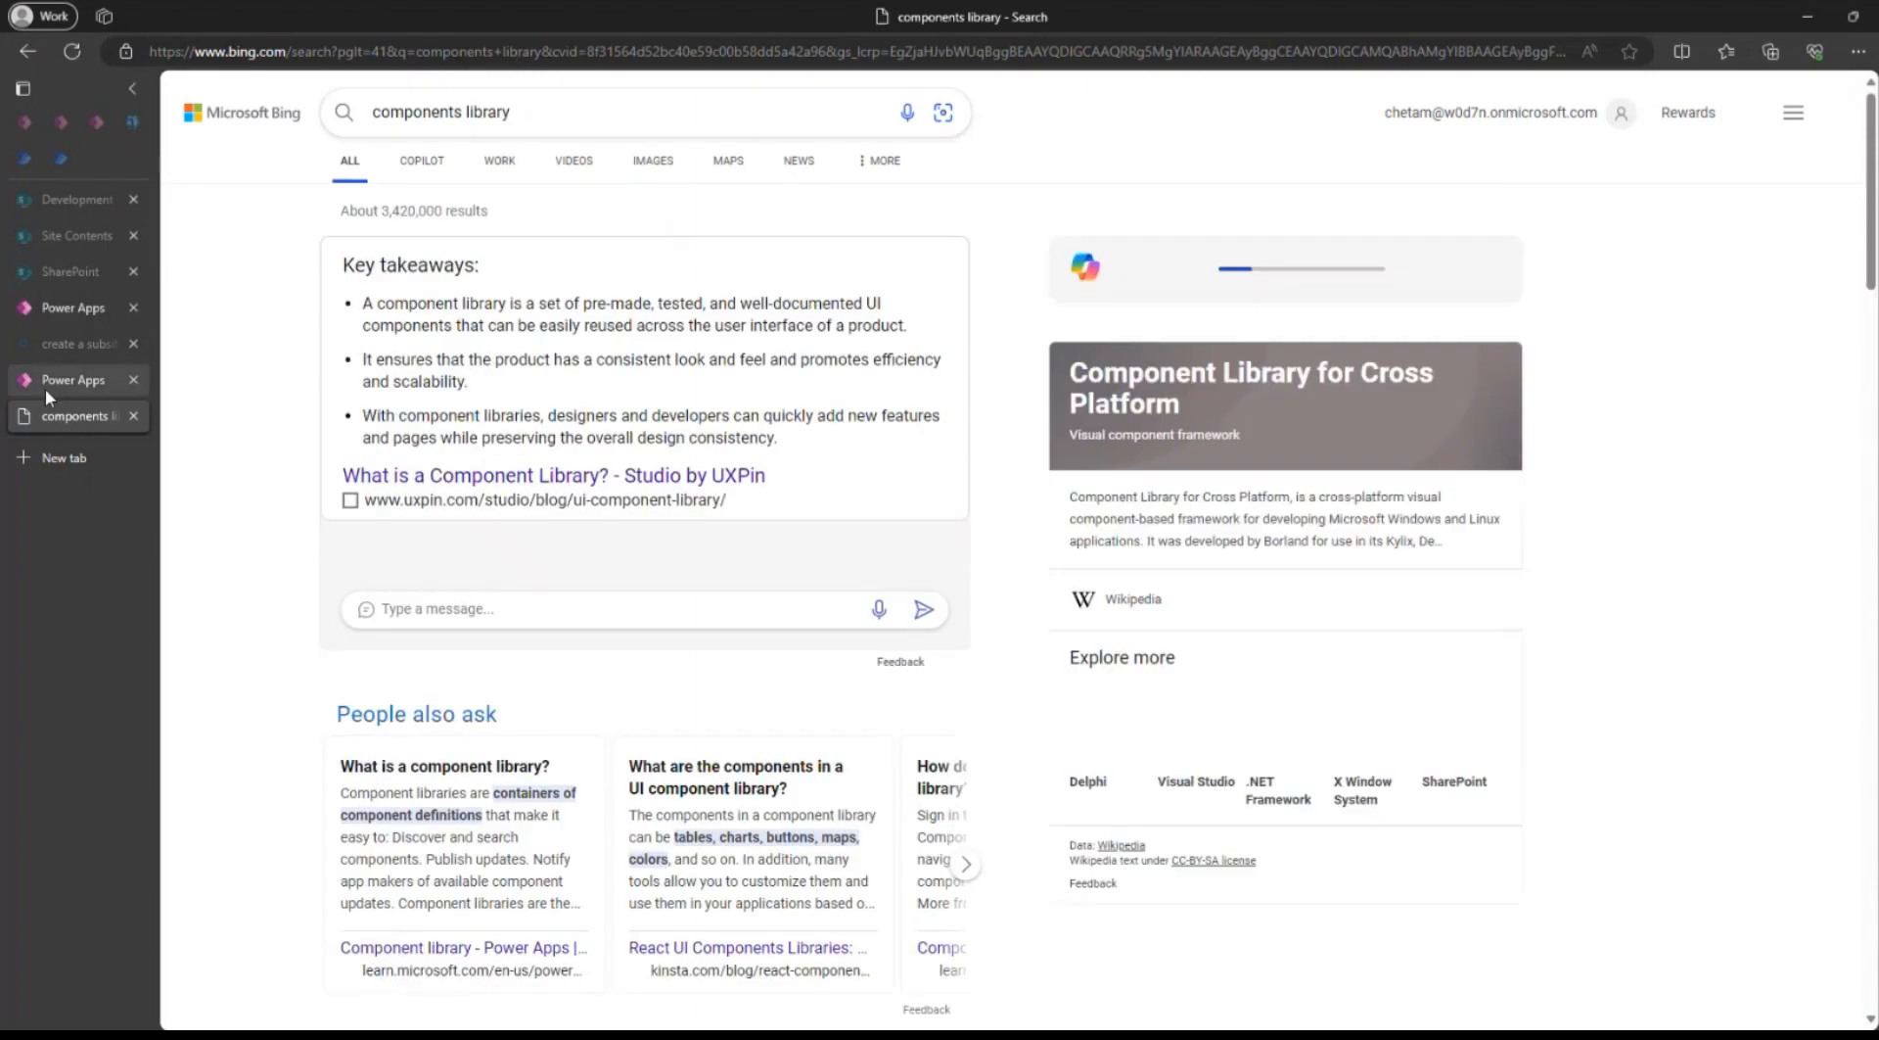
Open the Microsoft Learn article on the Power Apps component library and examine how a component library differs from an app.
scroll(474, 724, down, 1)
scroll(473, 725, down, 5)
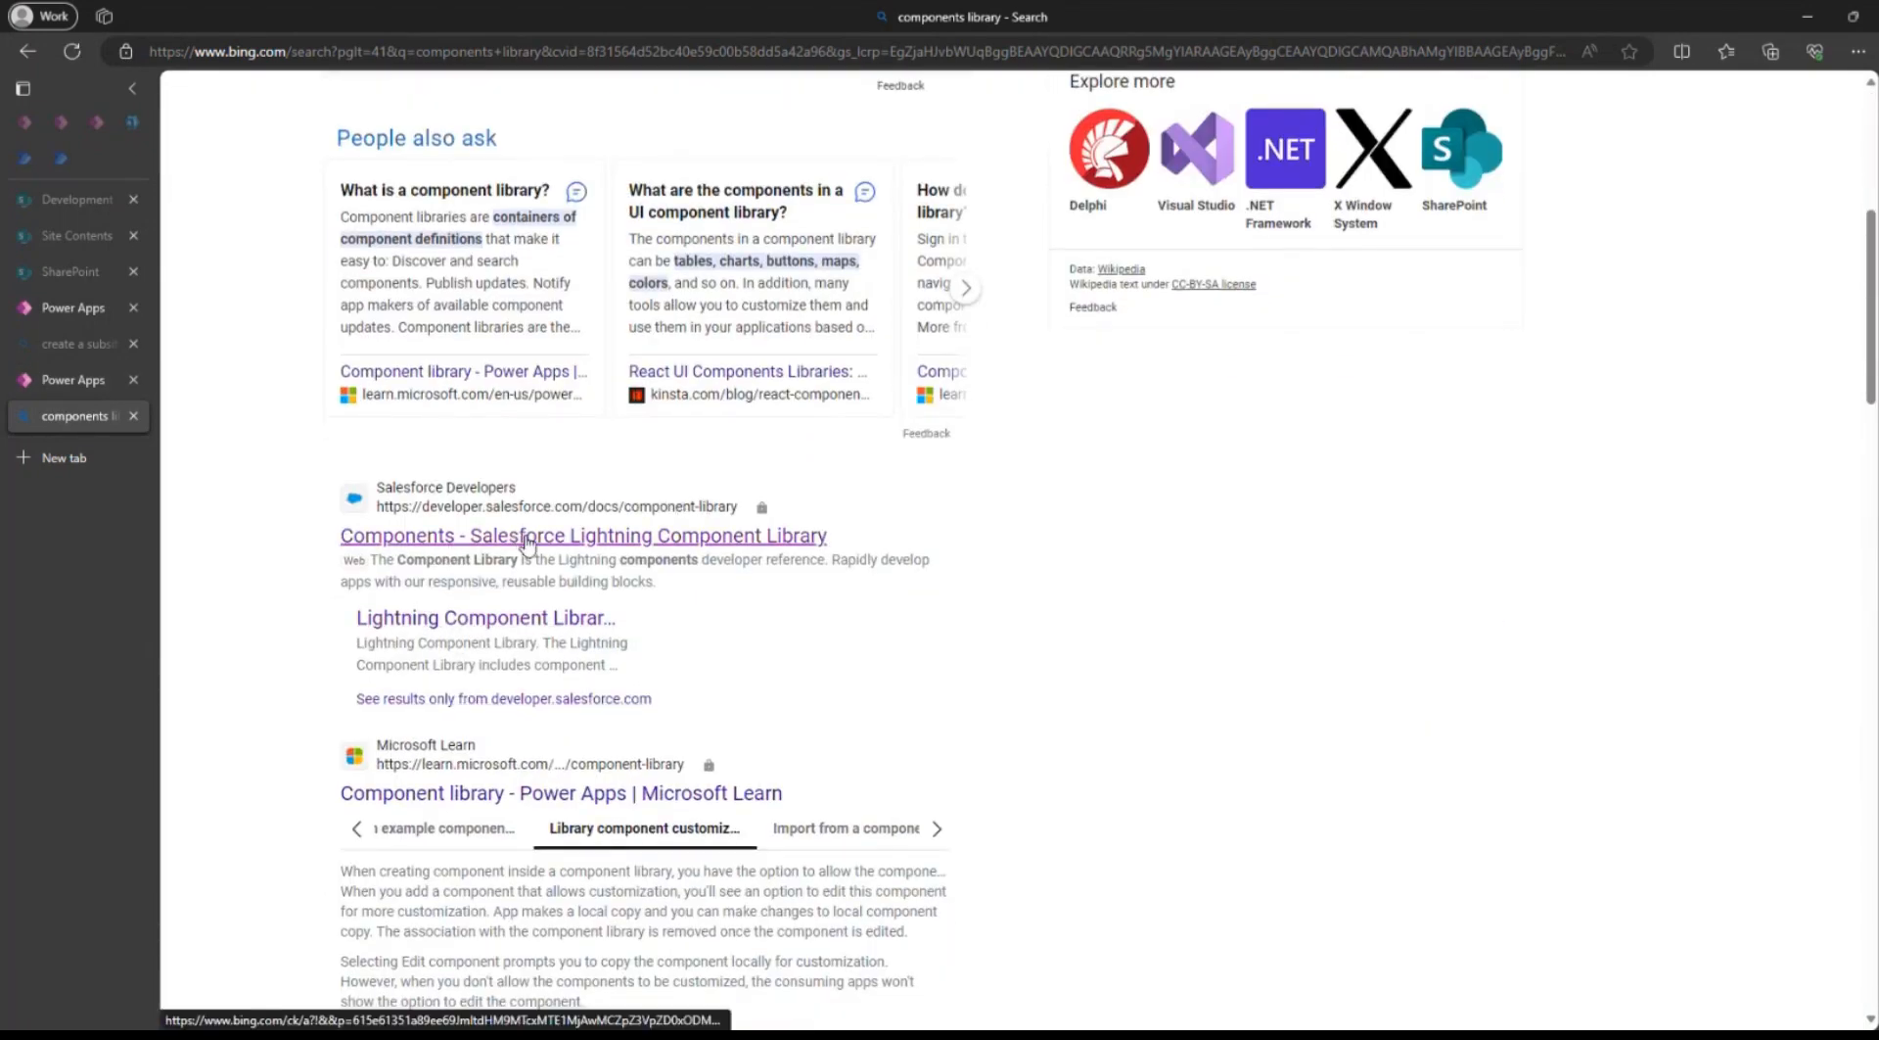
scroll(519, 536, down, 4)
click(504, 364)
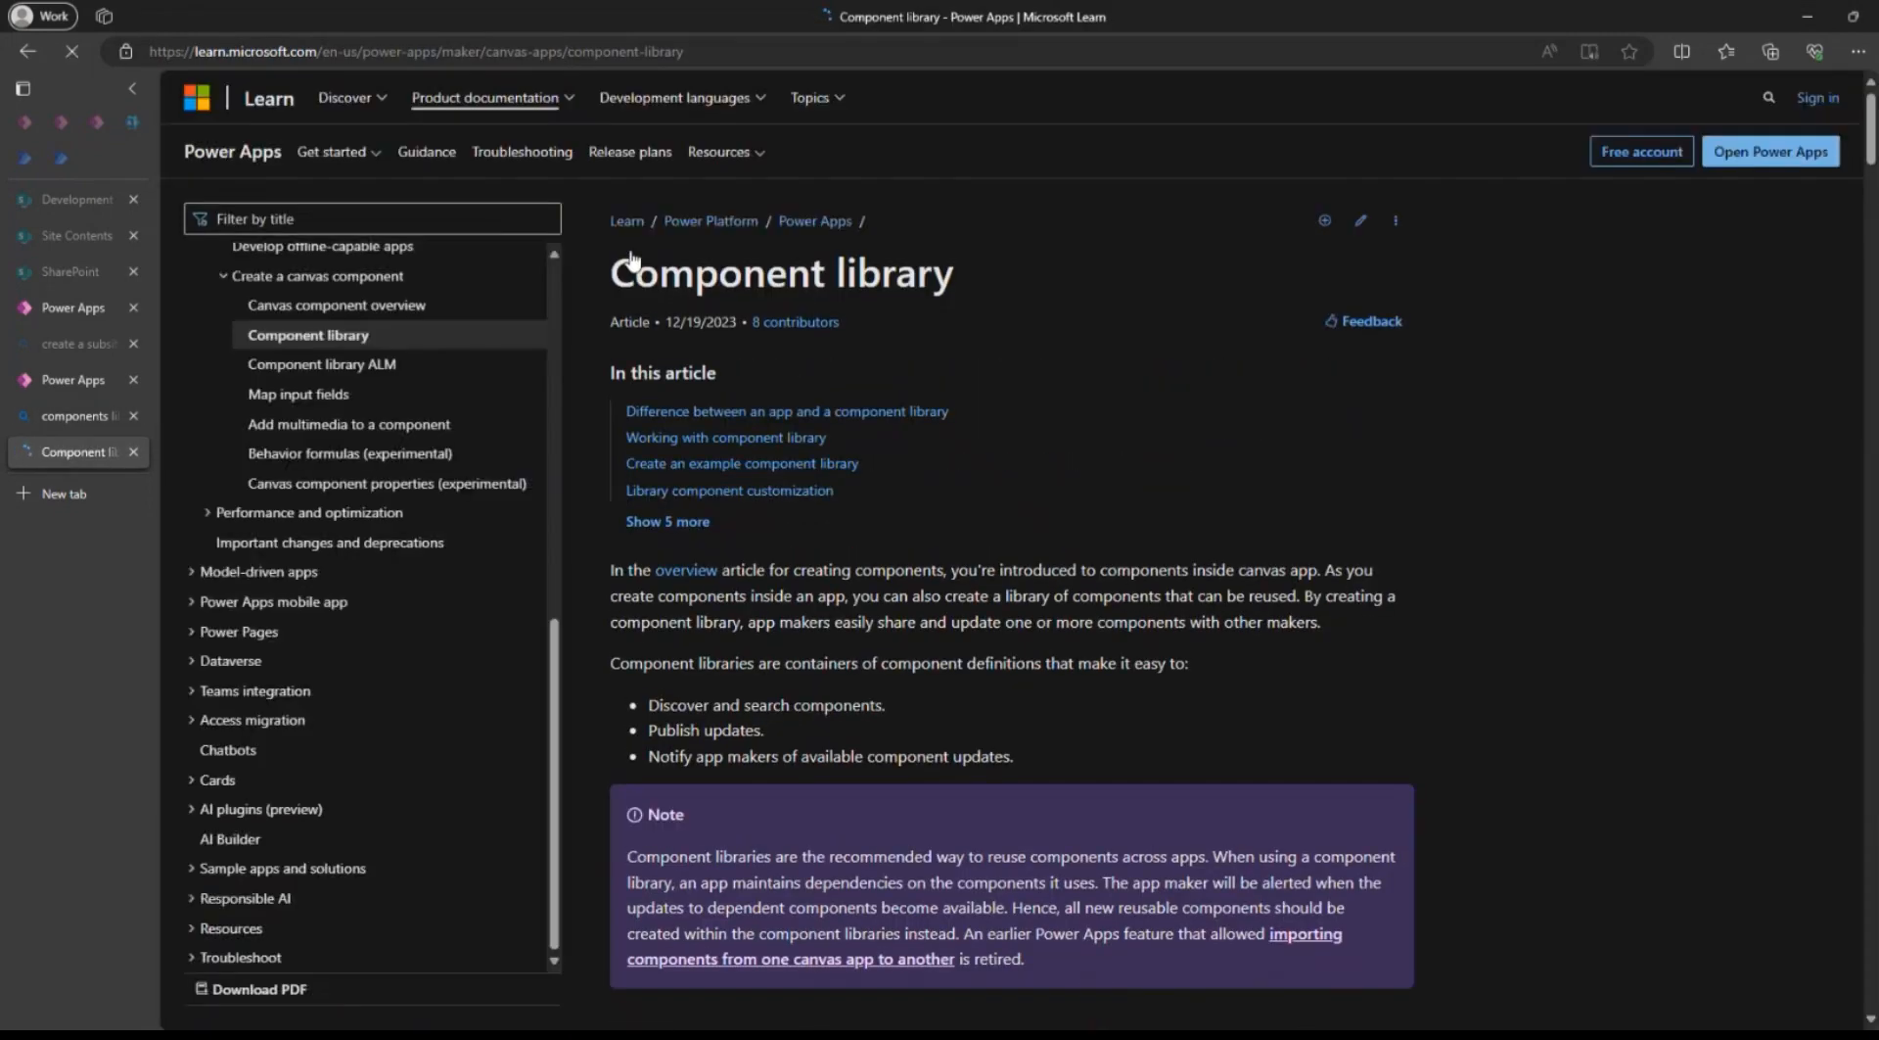
scroll(902, 537, down, 9)
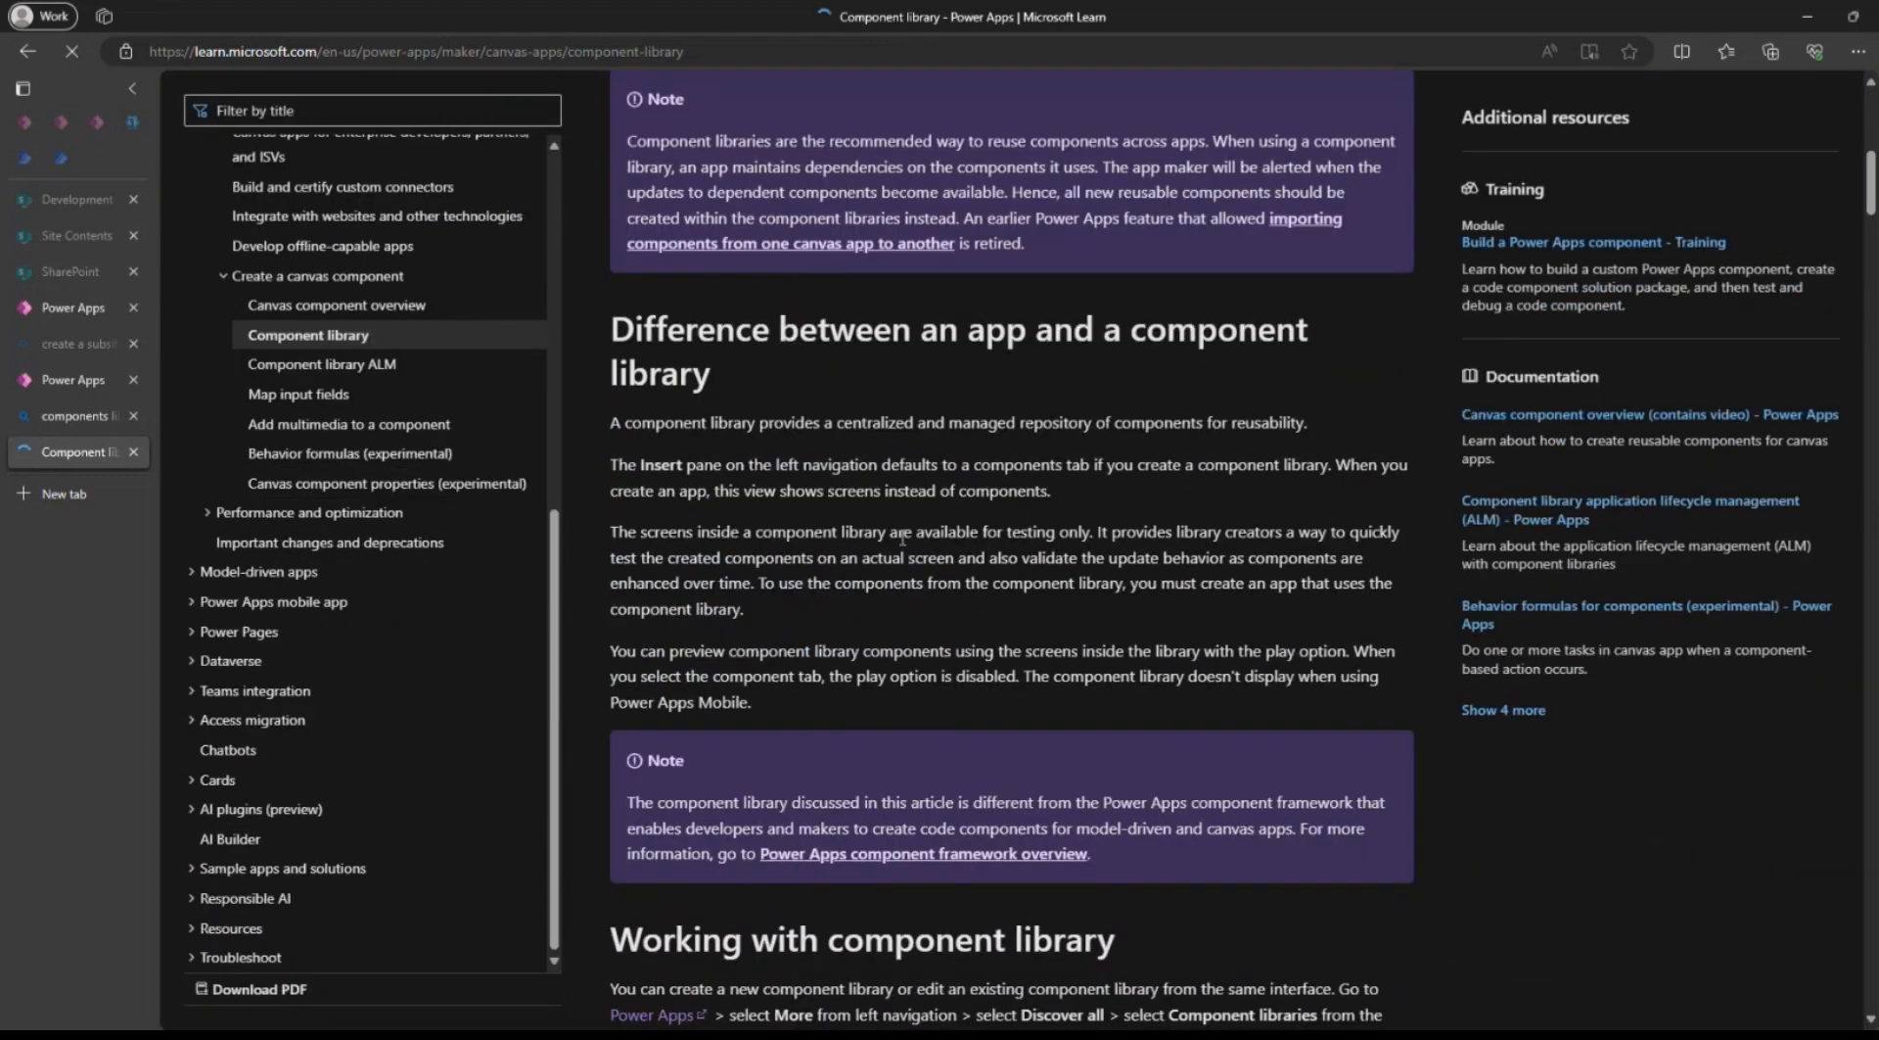
Copy the Component library article's link, post it in the Teams meeting chat, and minimize the meeting window.
scroll(901, 537, up, 9)
click(709, 53)
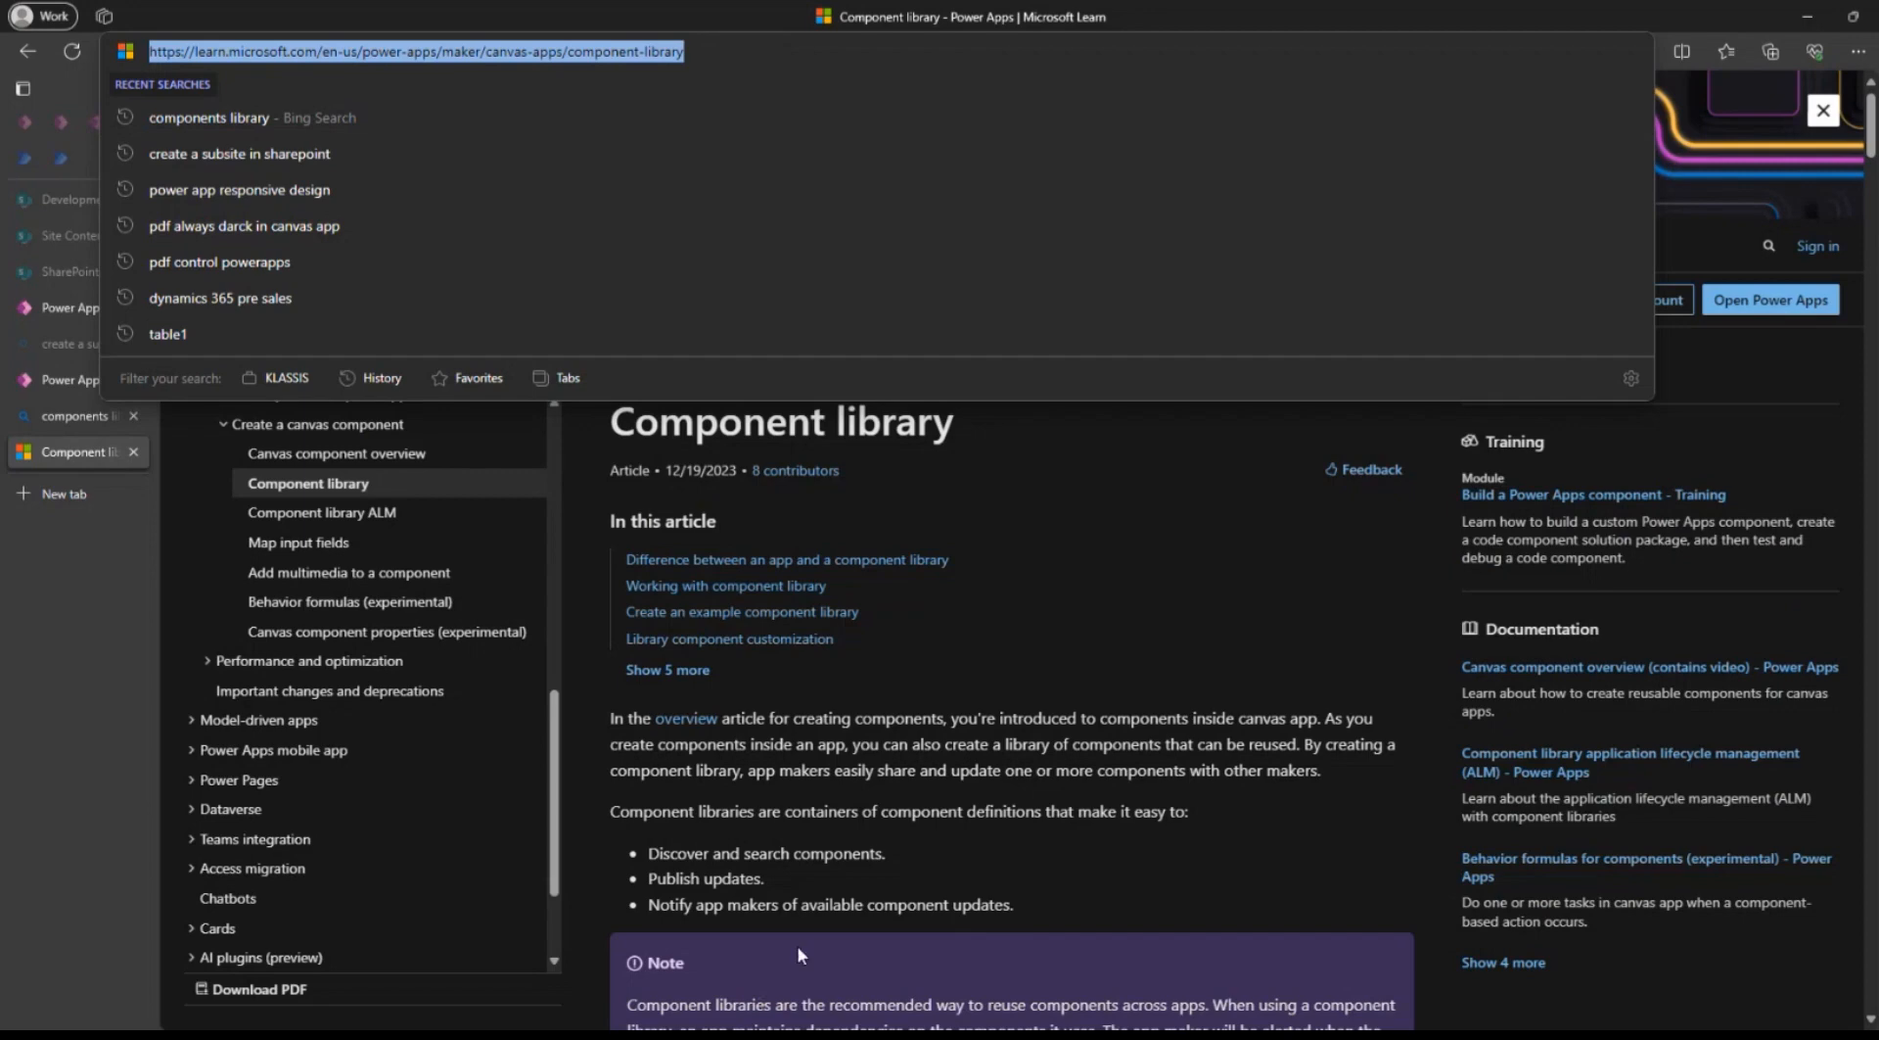
mouse_move(1094, 1036)
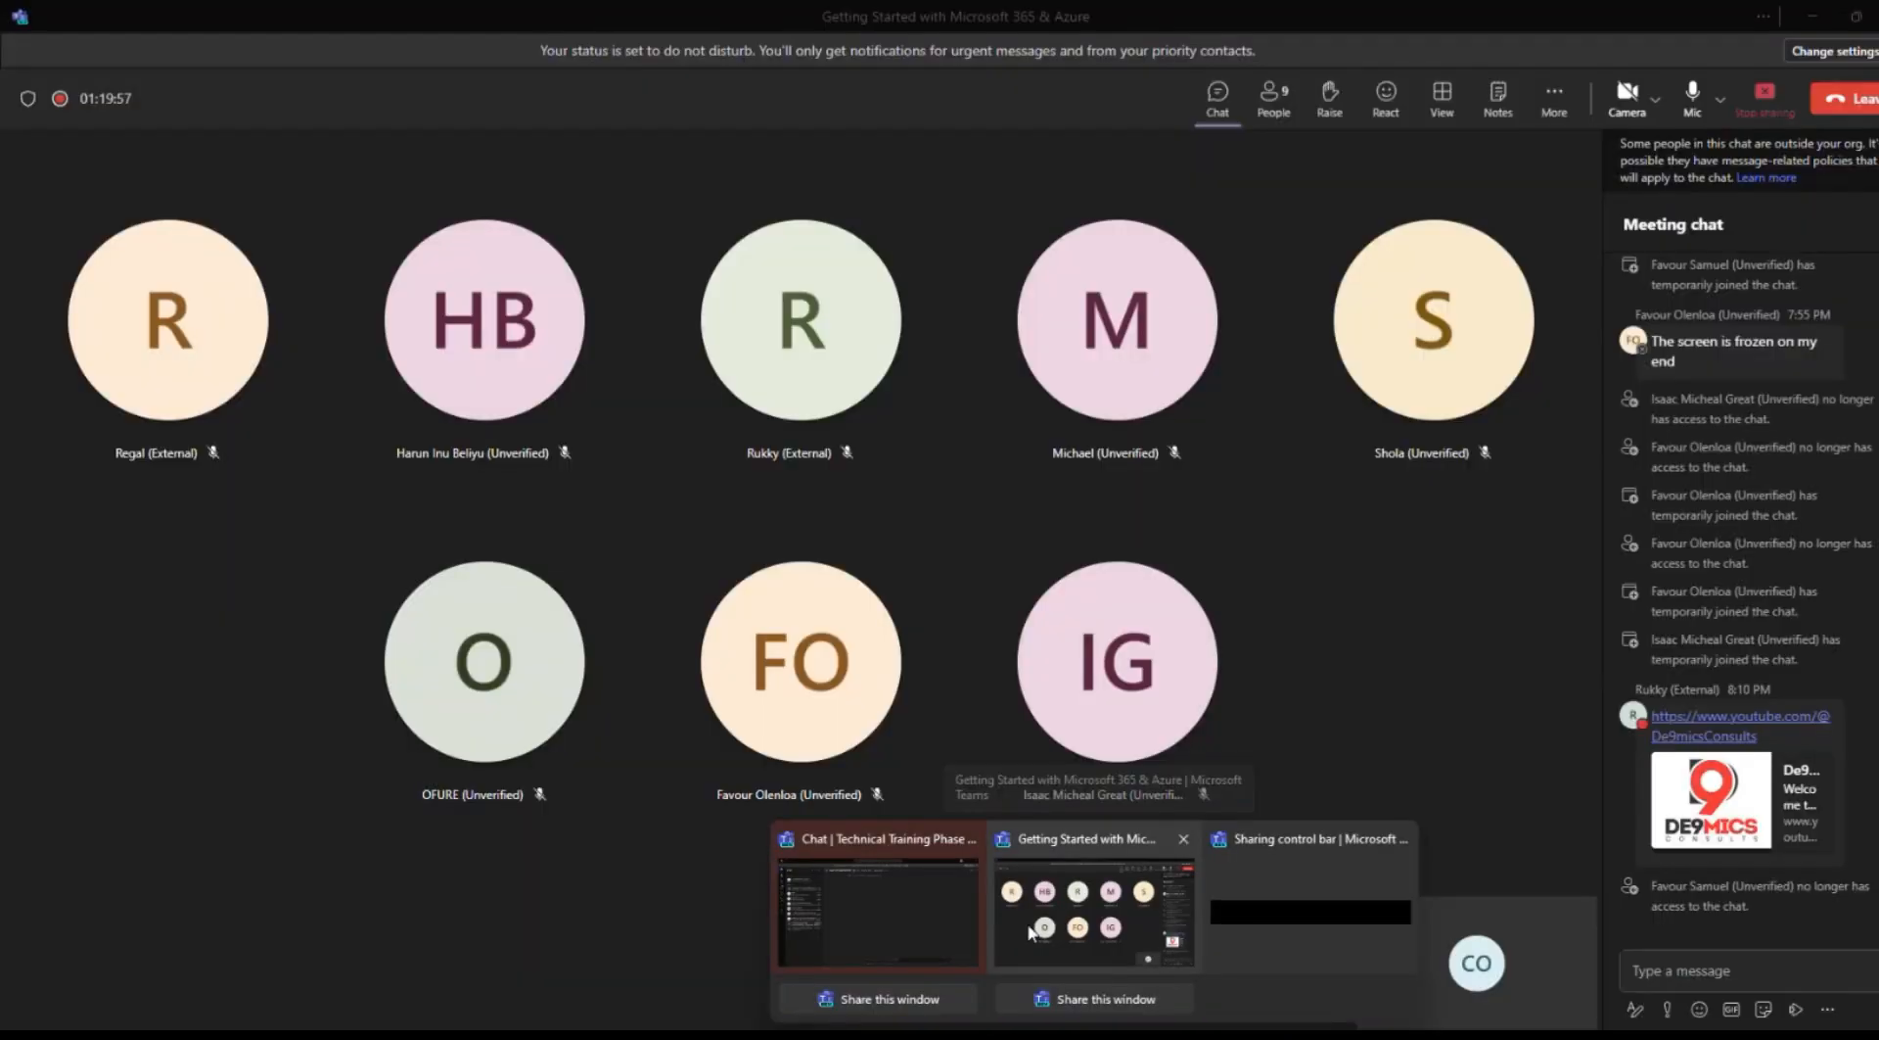
click(1029, 930)
click(1711, 969)
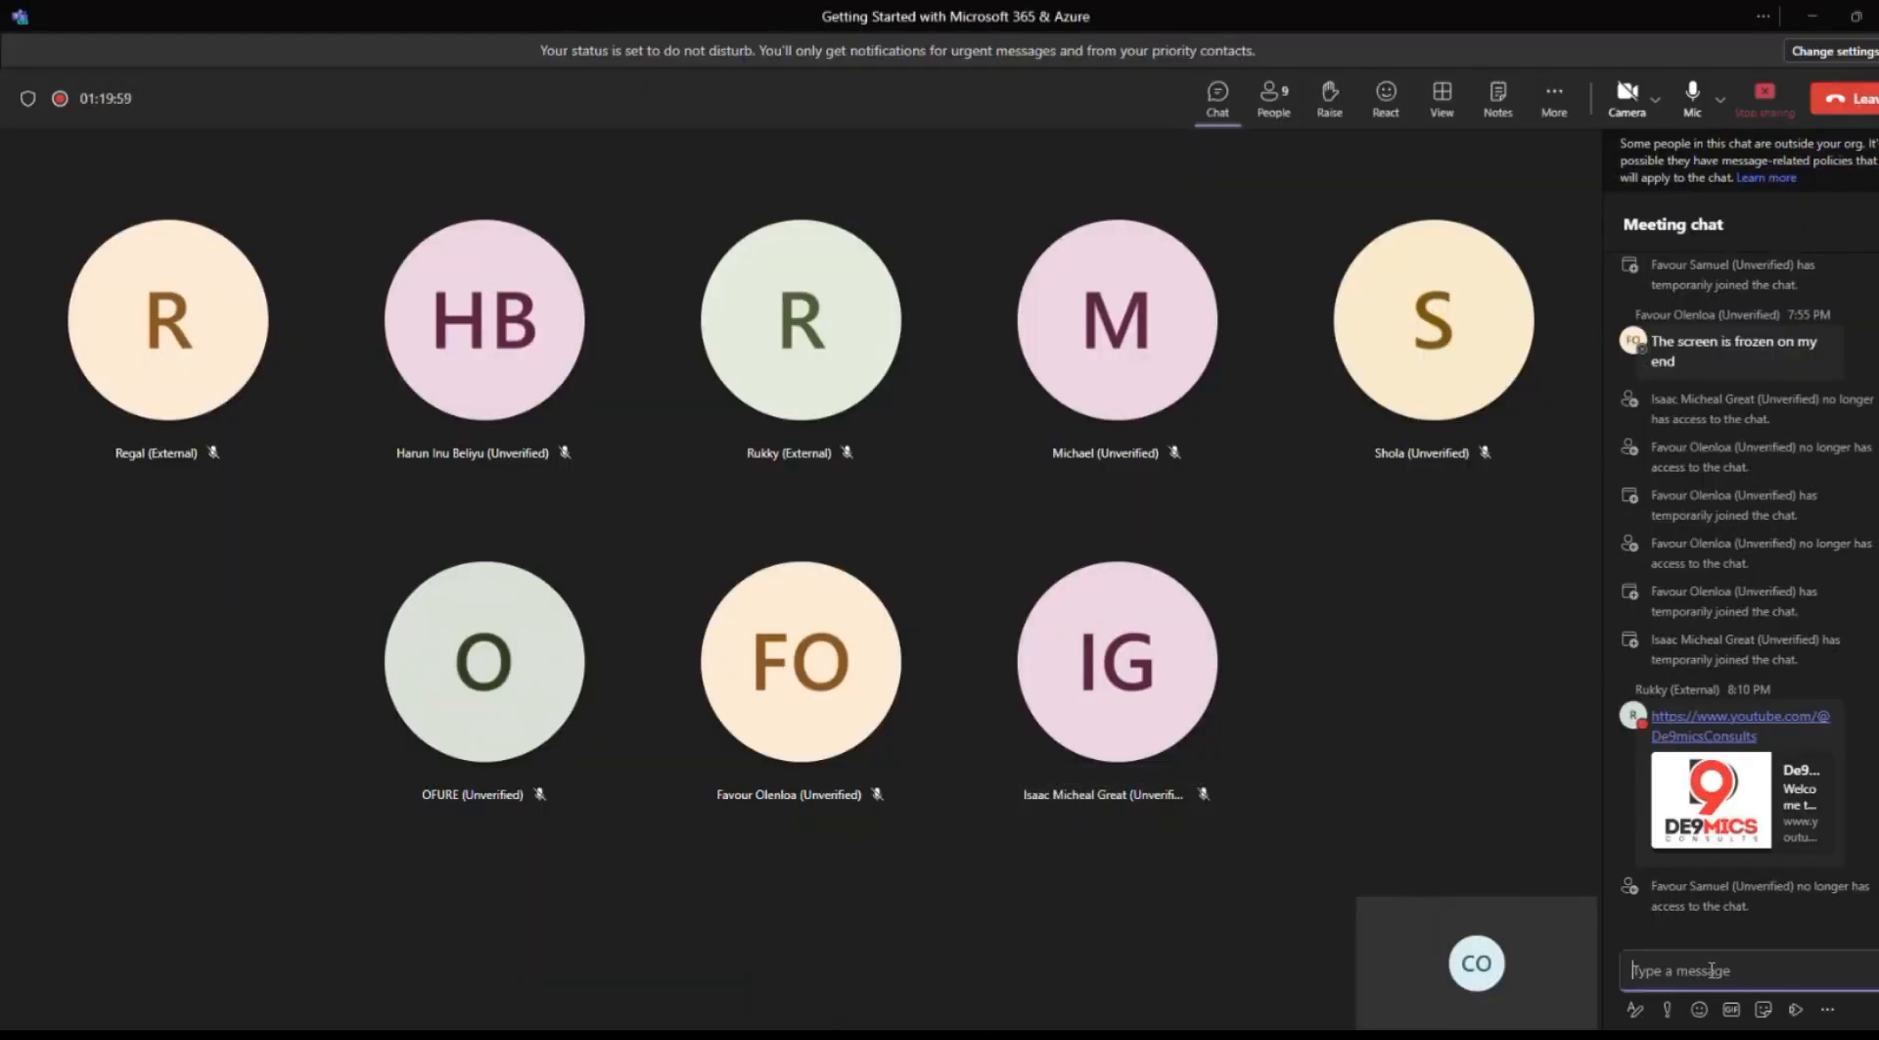
text(Component library - Power Apps | Microsoft Learn)
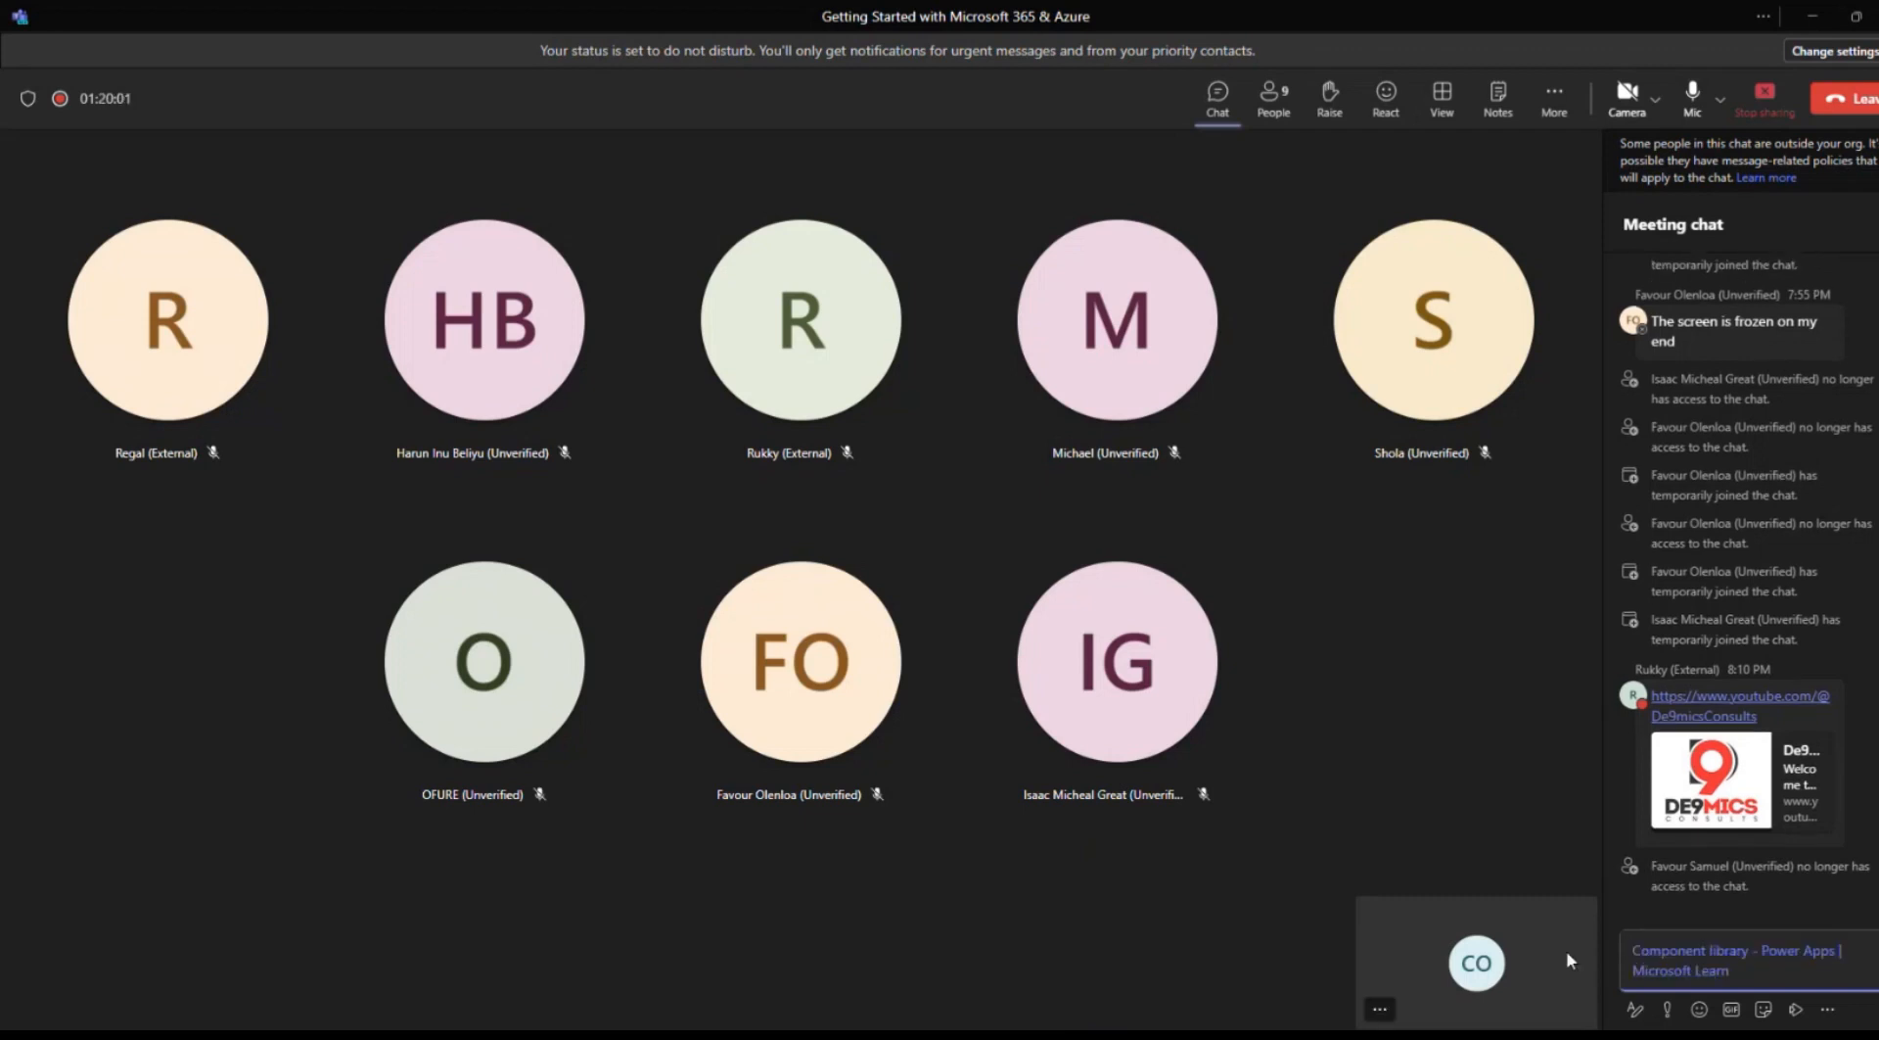
key(Return)
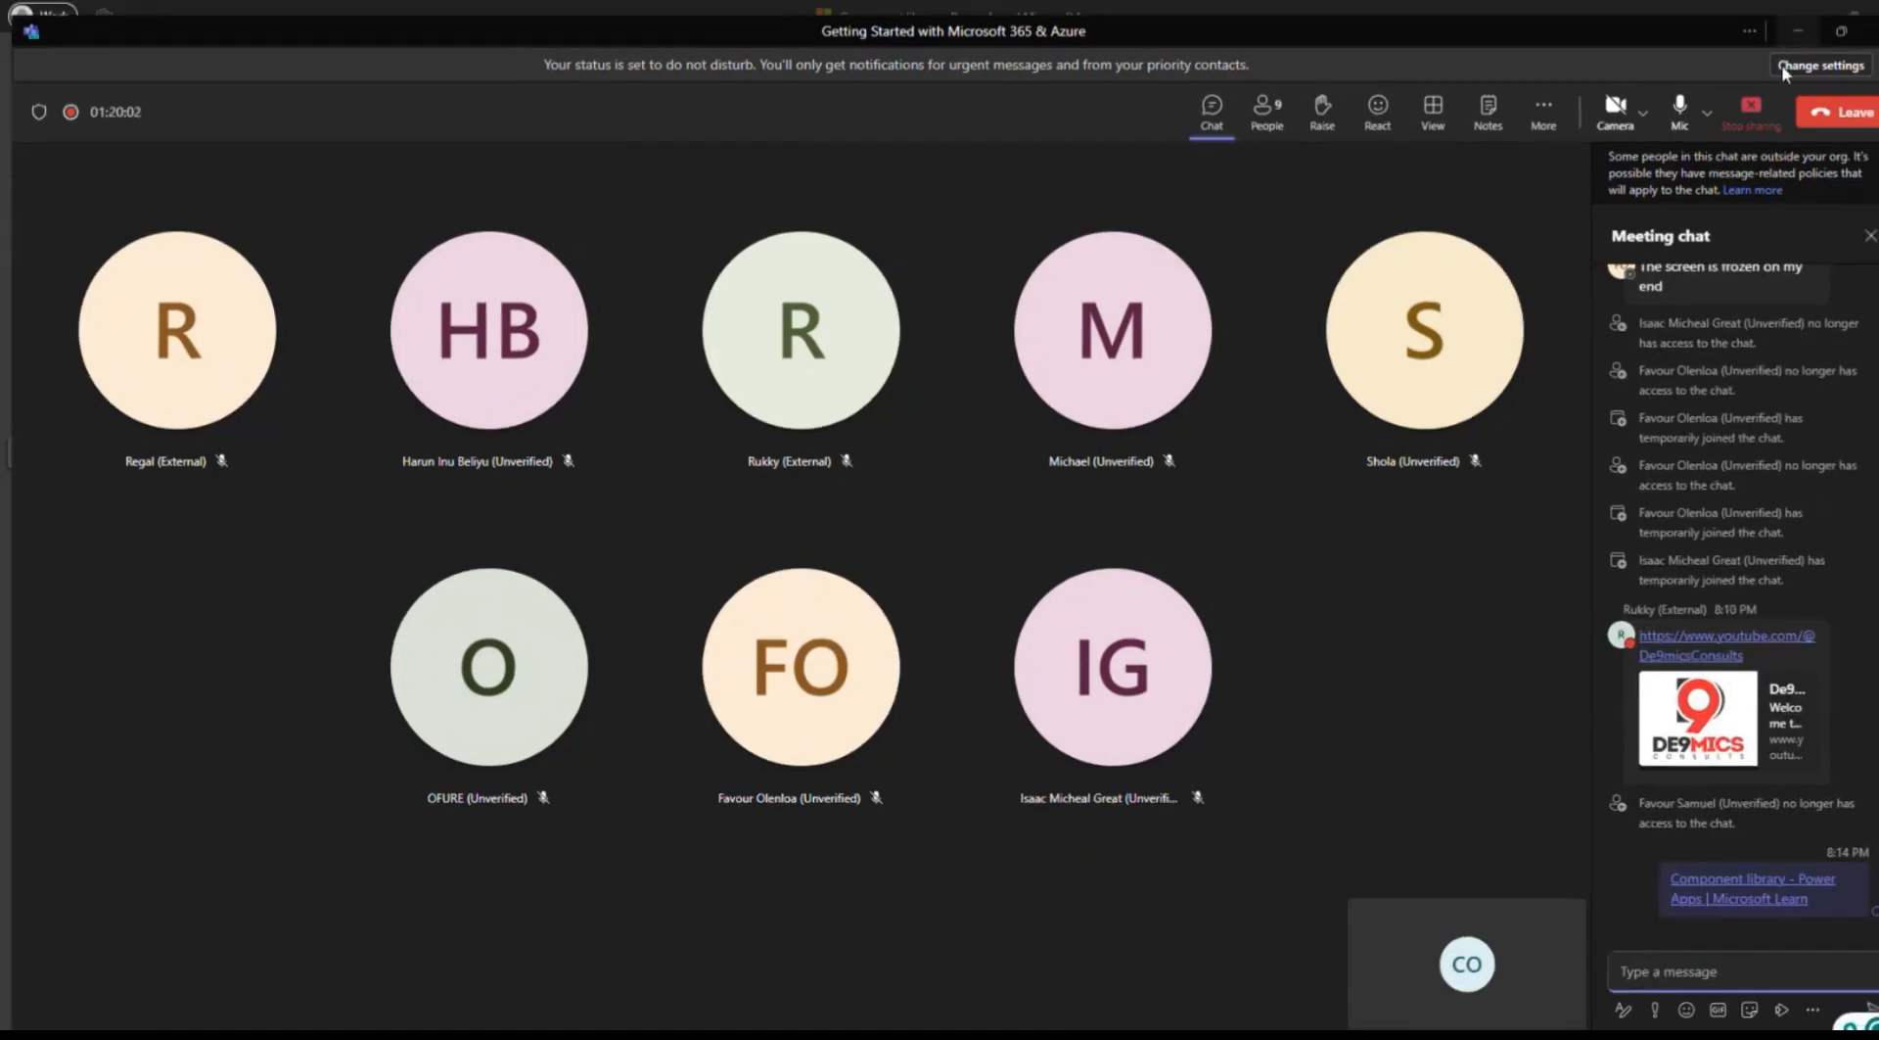
click(1812, 17)
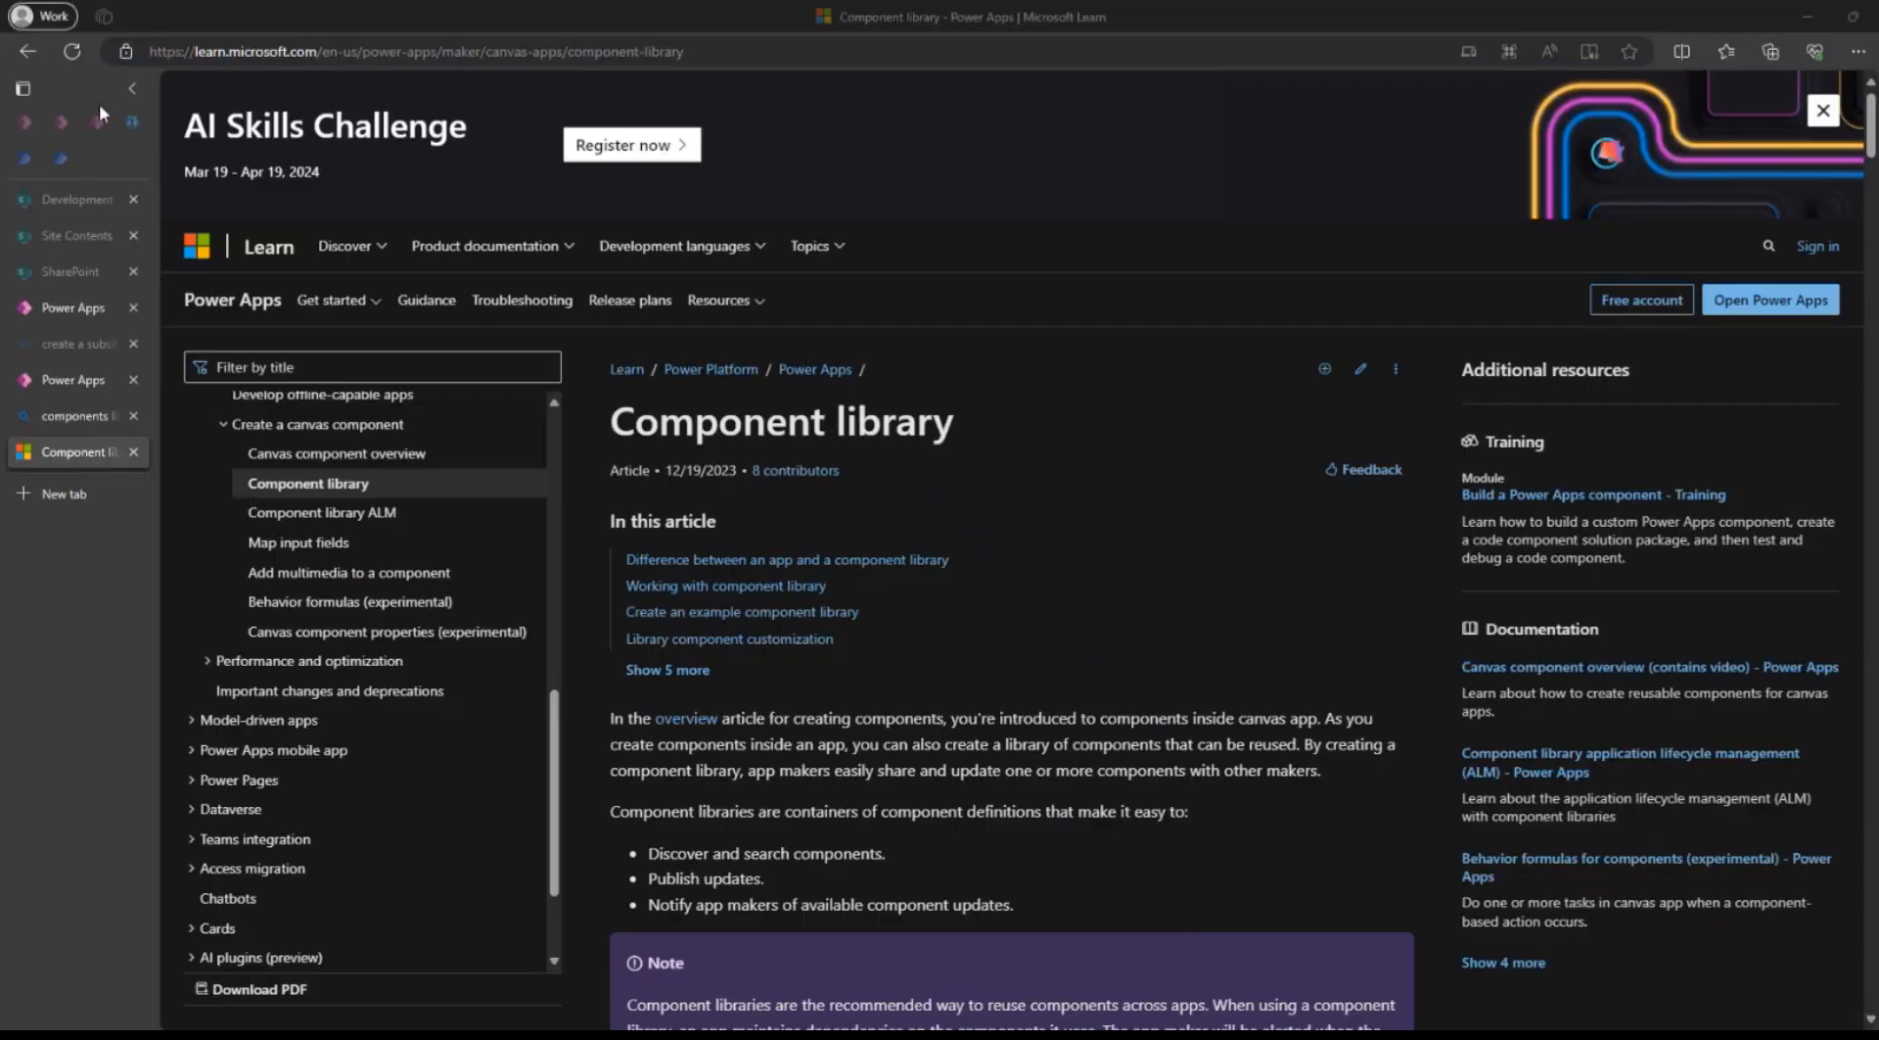
Return to the app being edited in Power Apps, create a new component and rename it SideMenu.
click(61, 379)
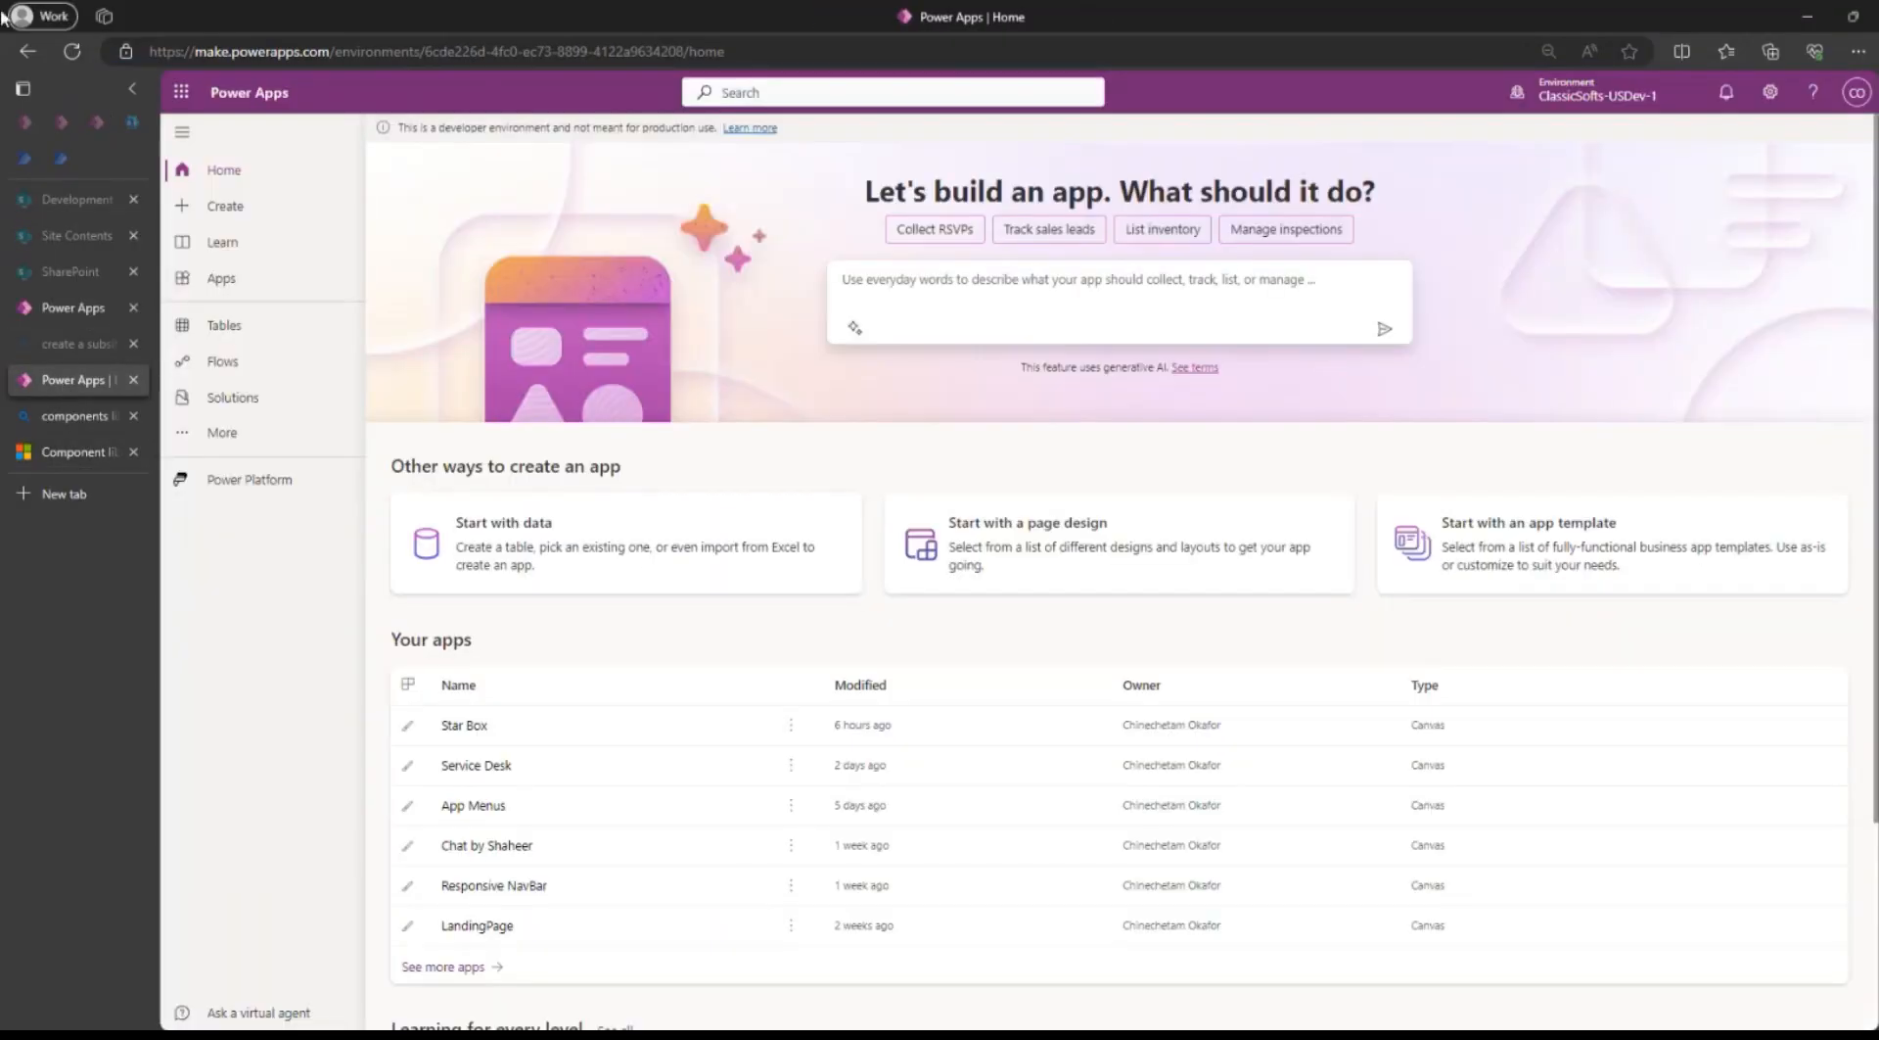
click(78, 303)
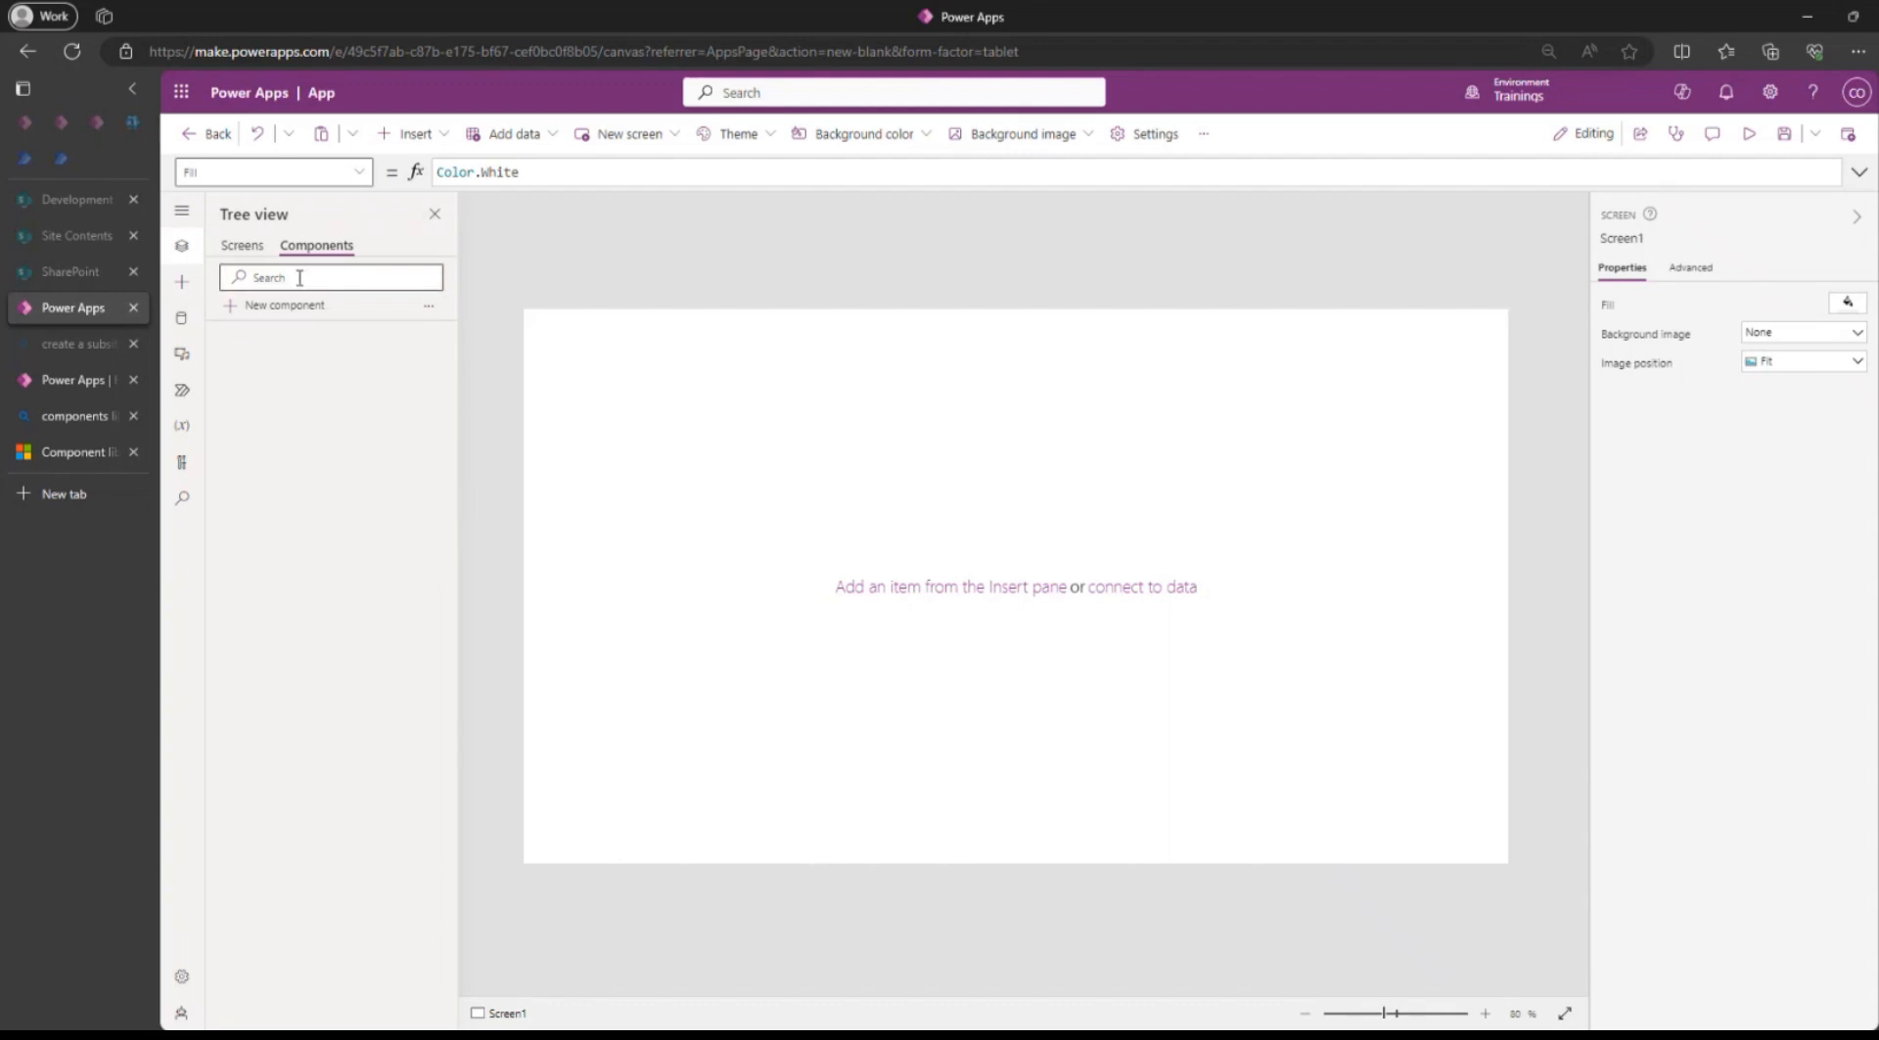
click(257, 306)
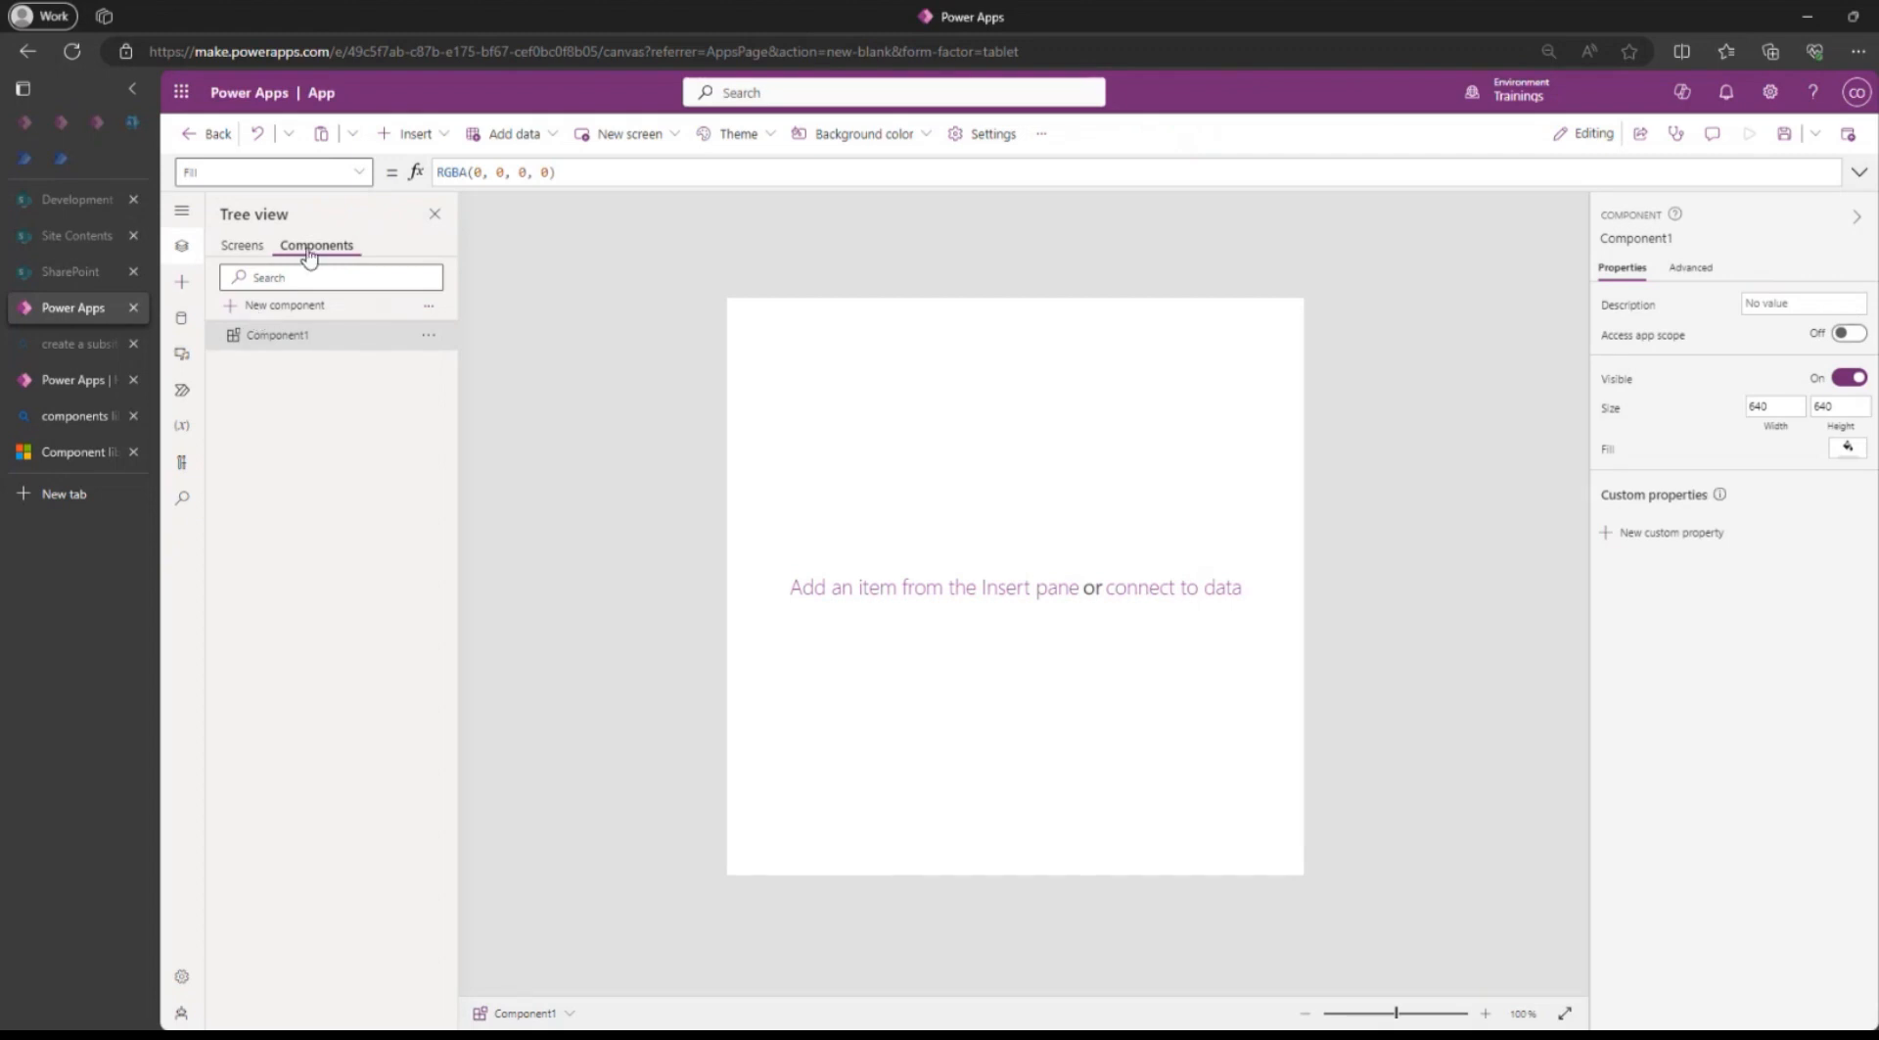
double_click(284, 337)
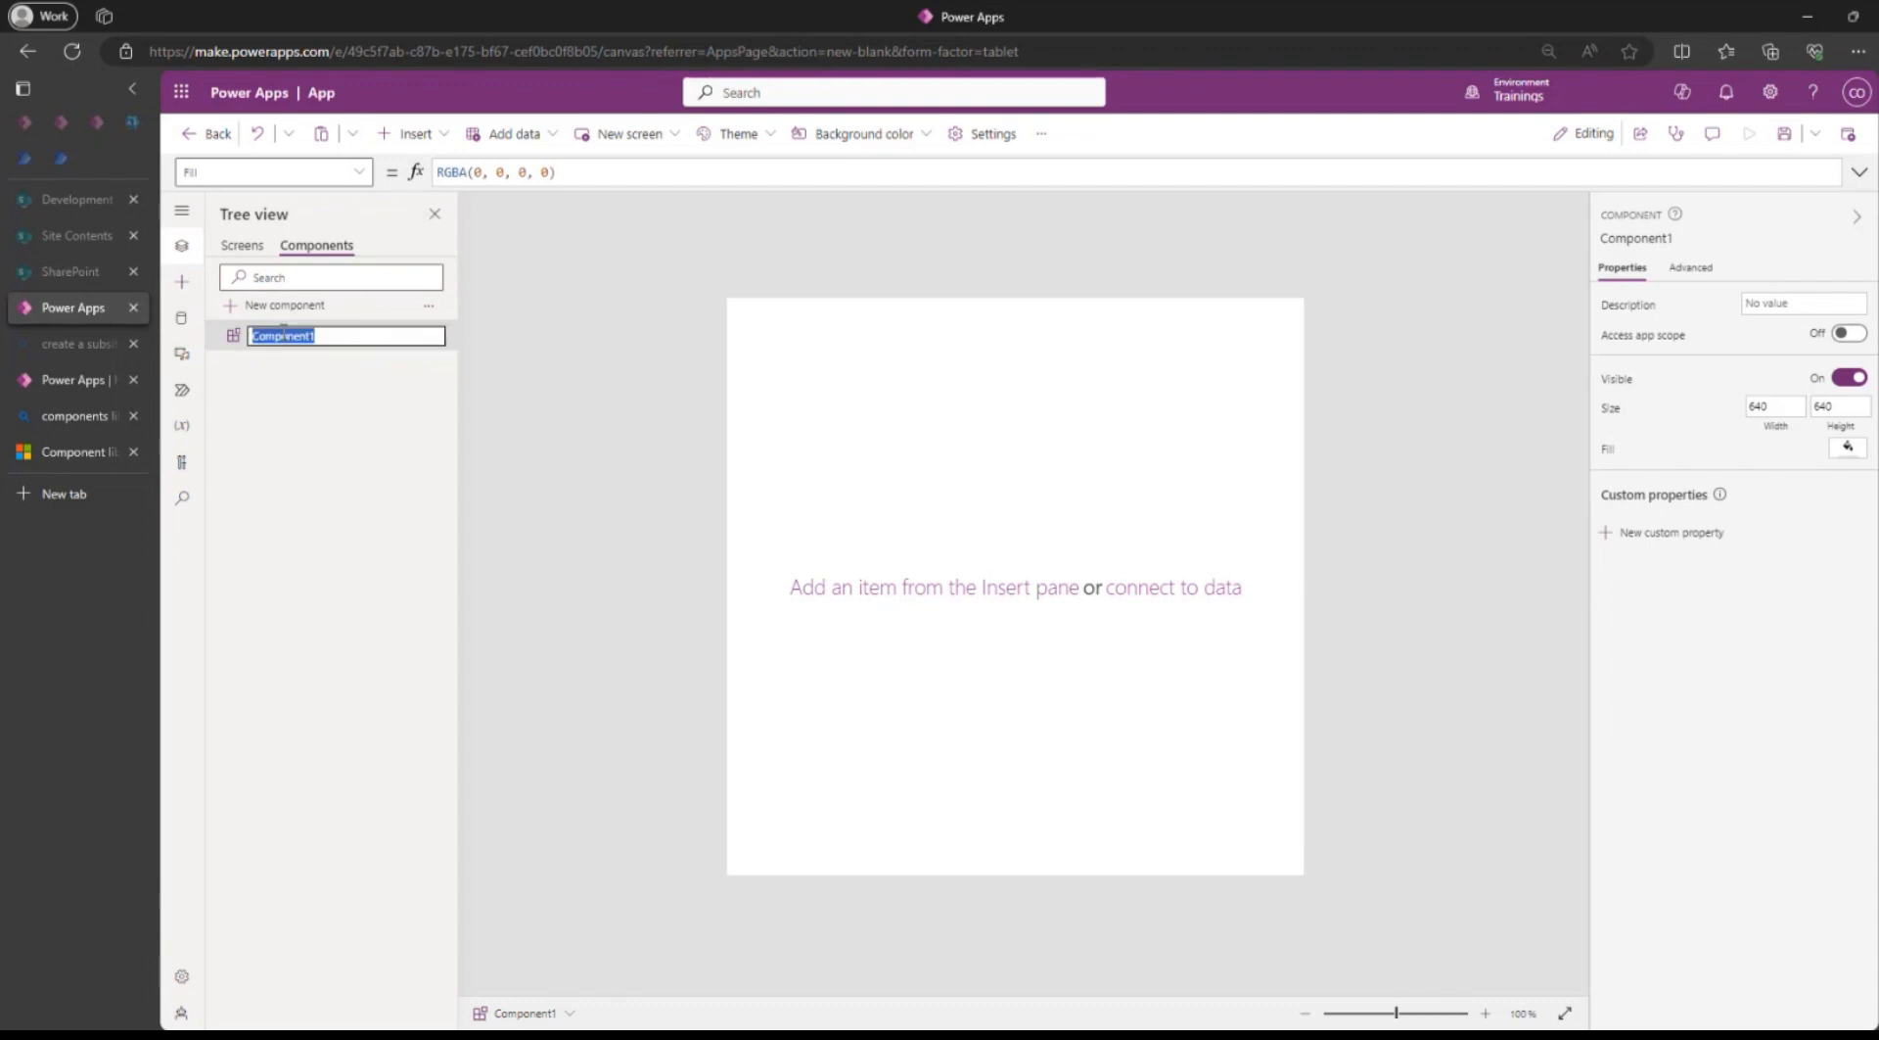
text(SideMenu)
key(Return)
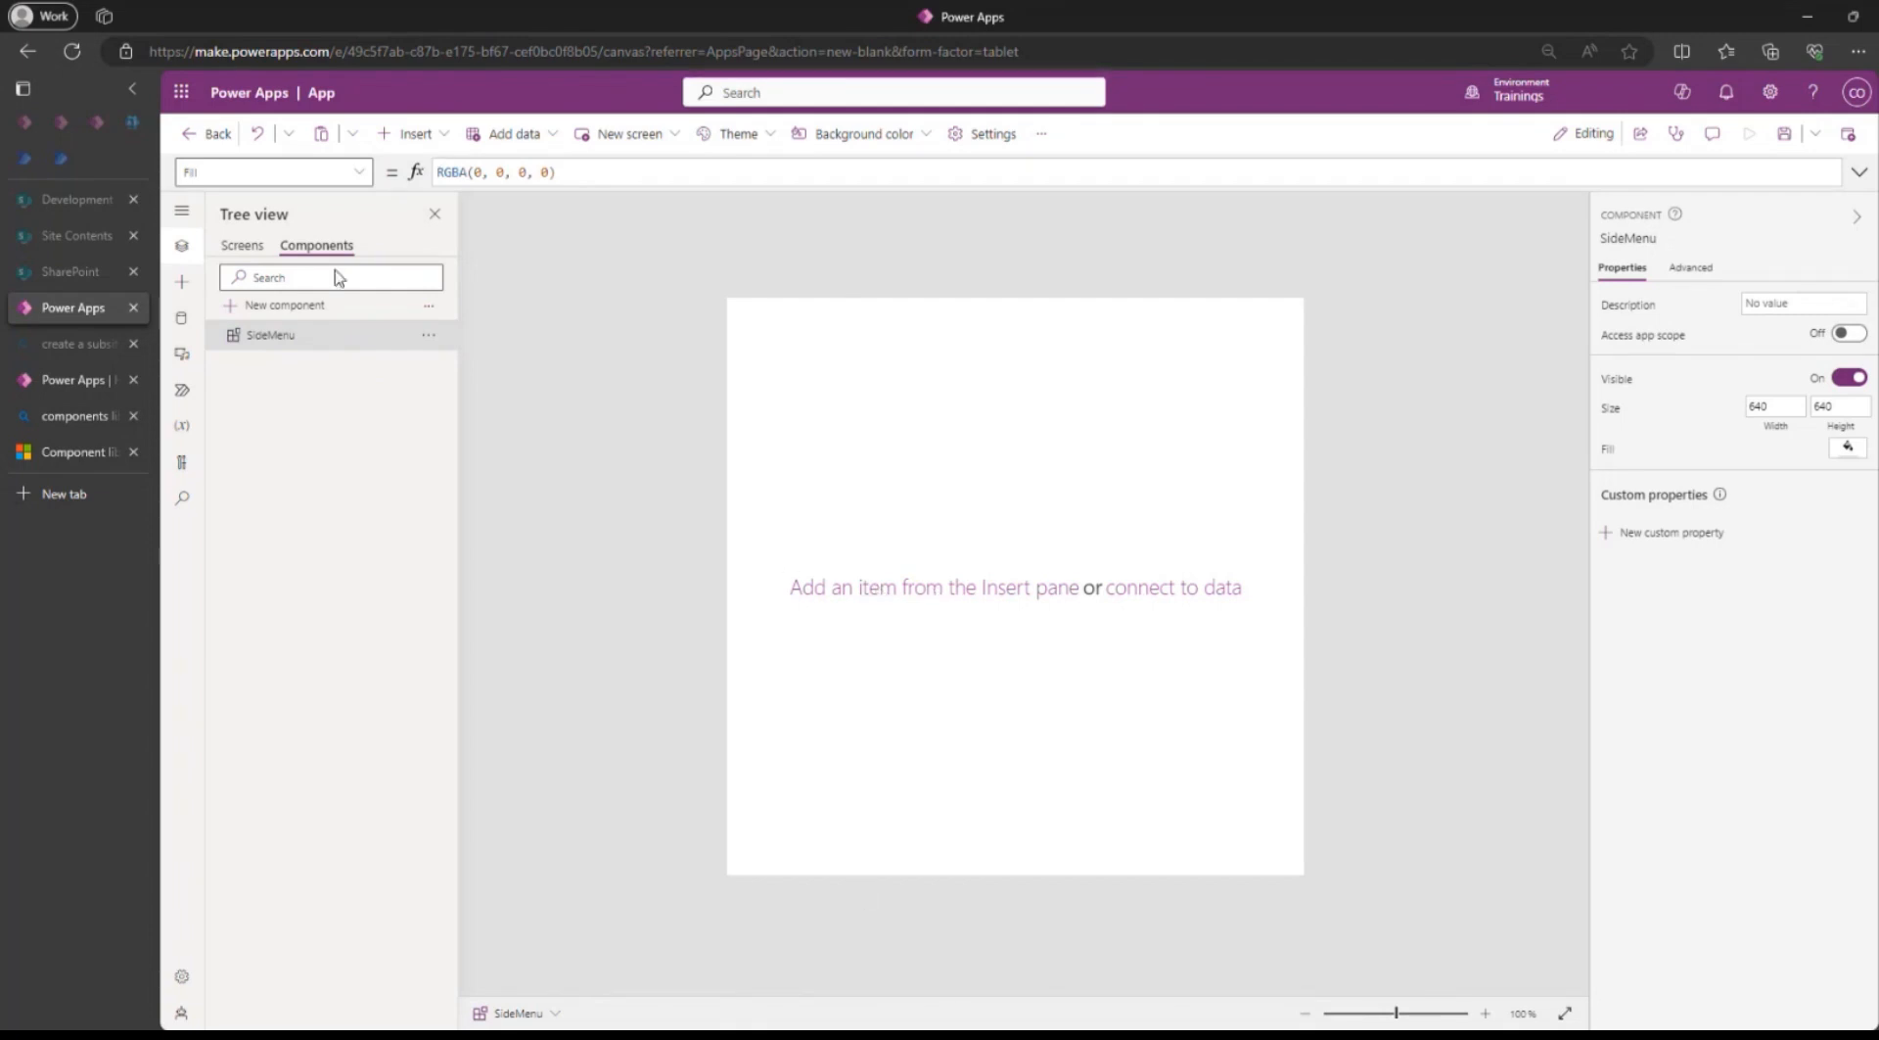
Show Screen1's Height property and select its whole formula for inspection.
click(242, 246)
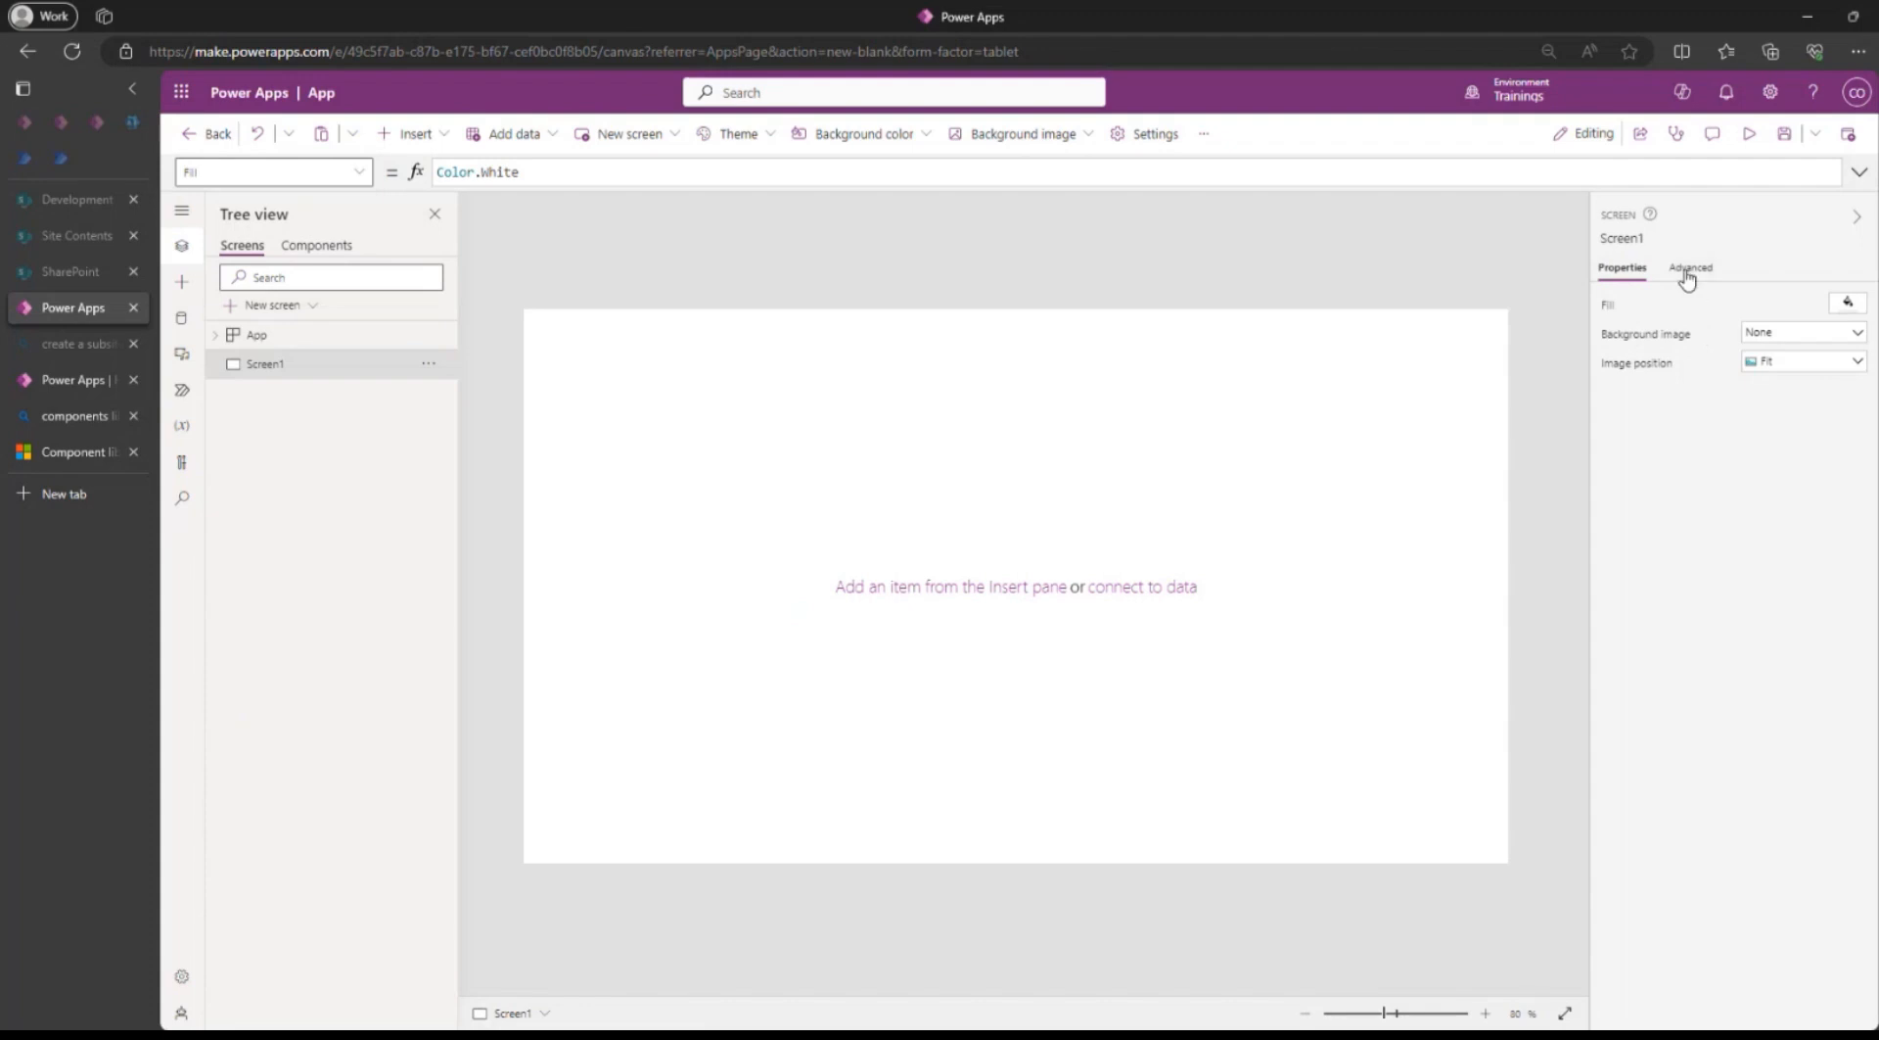
click(257, 176)
text(H)
key(Return)
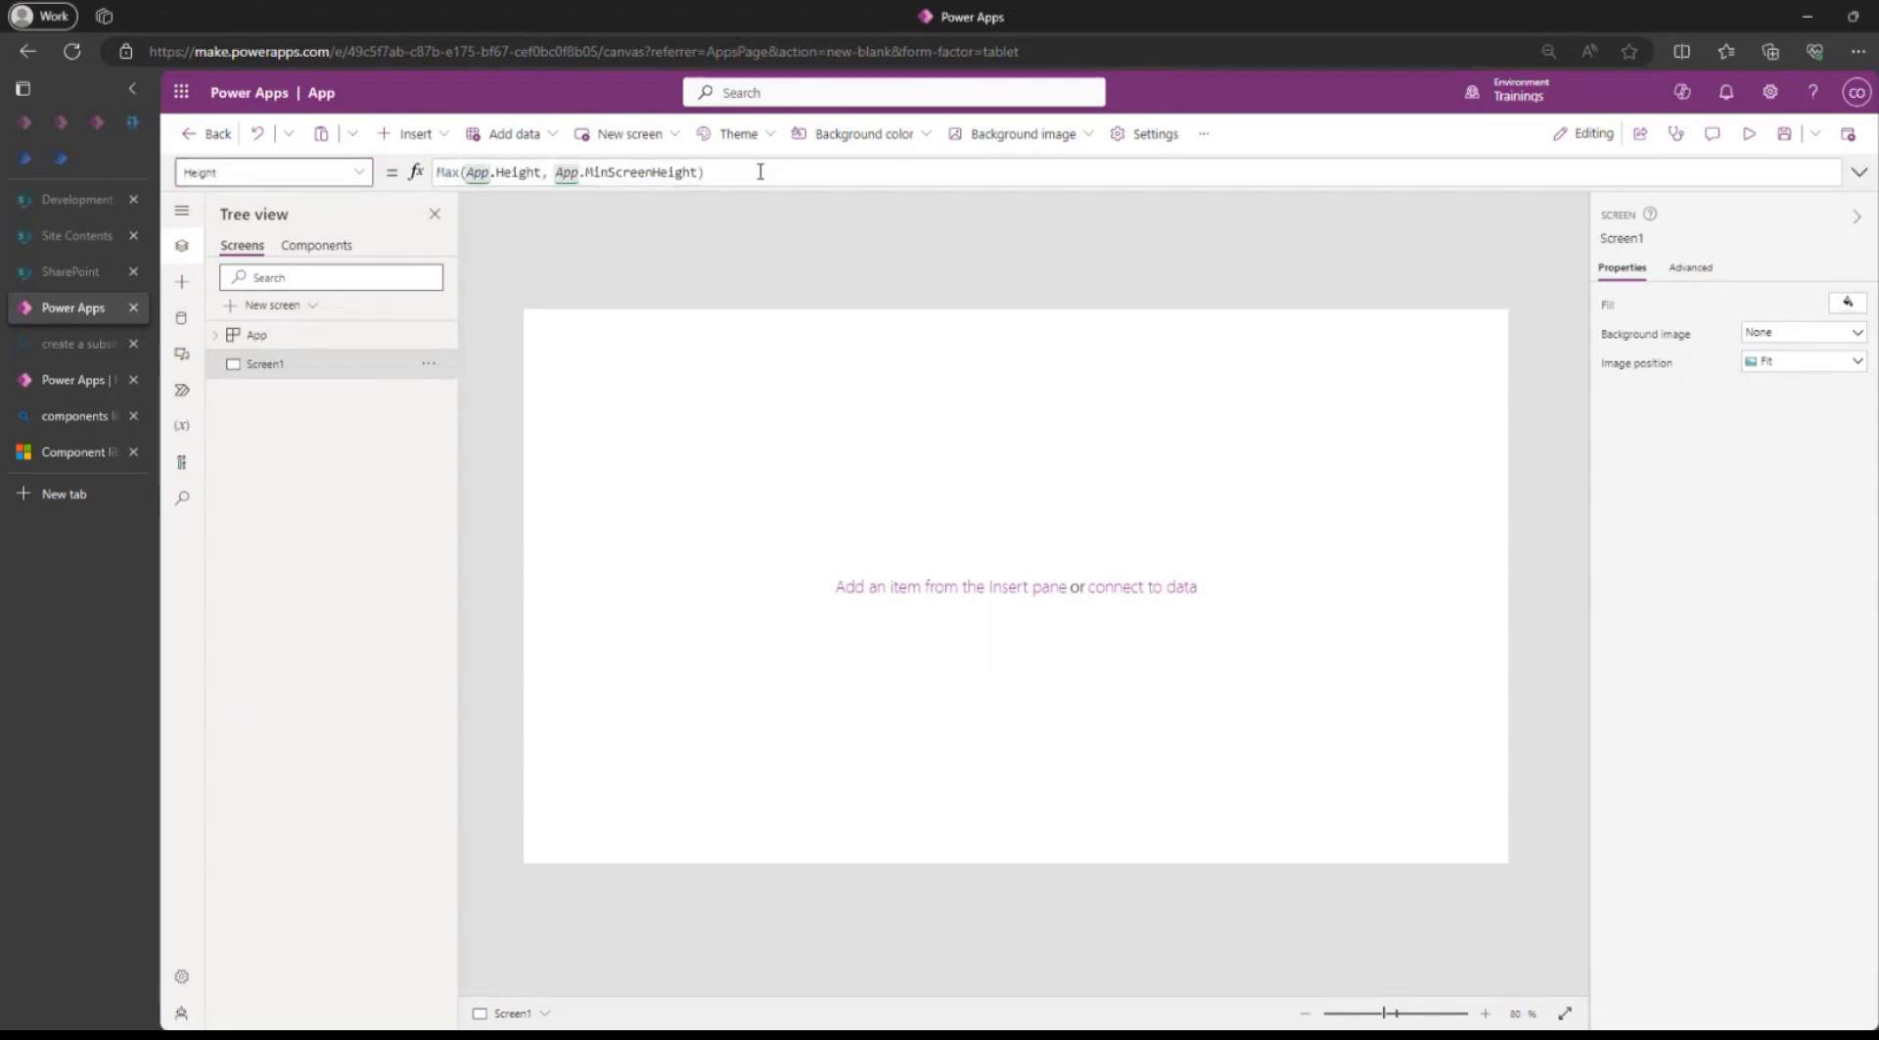
triple_click(761, 171)
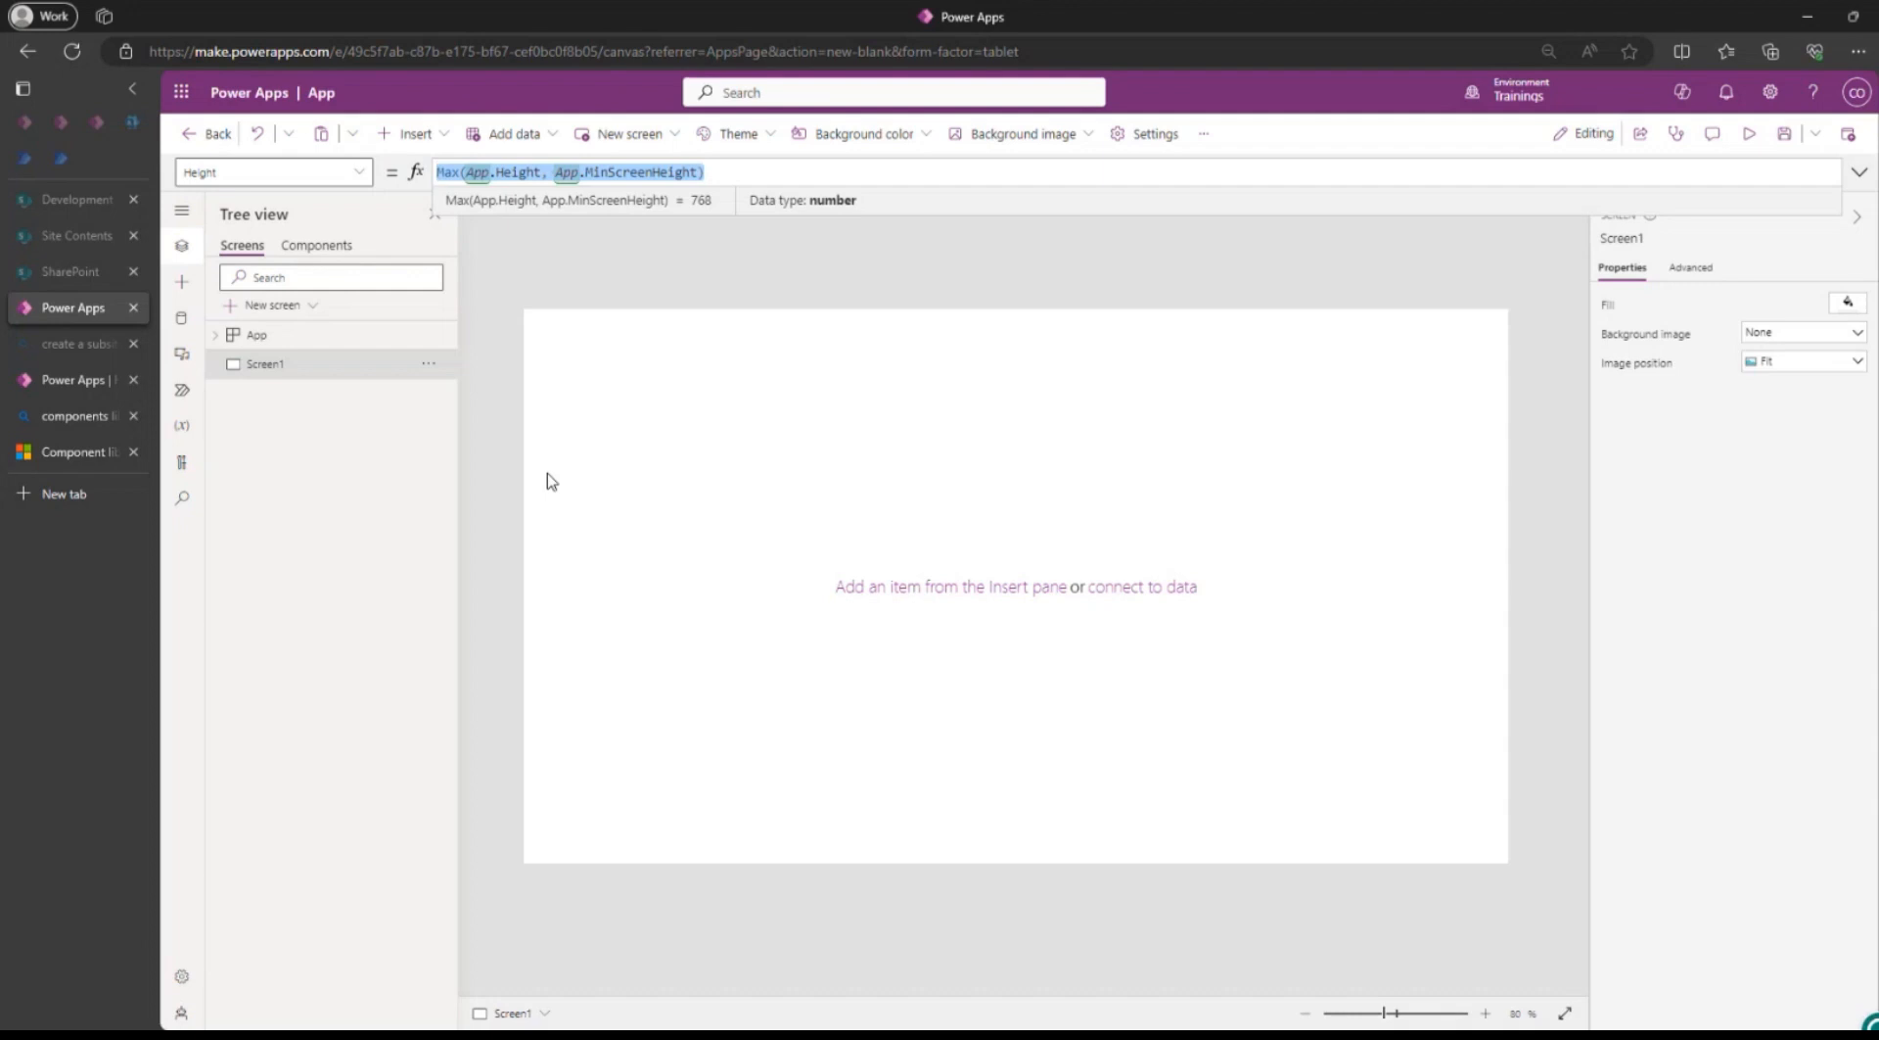
Check the app's width and height under the Custom size in the display settings, restore 16:9 Default and close the settings.
click(1144, 135)
scroll(842, 587, down, 3)
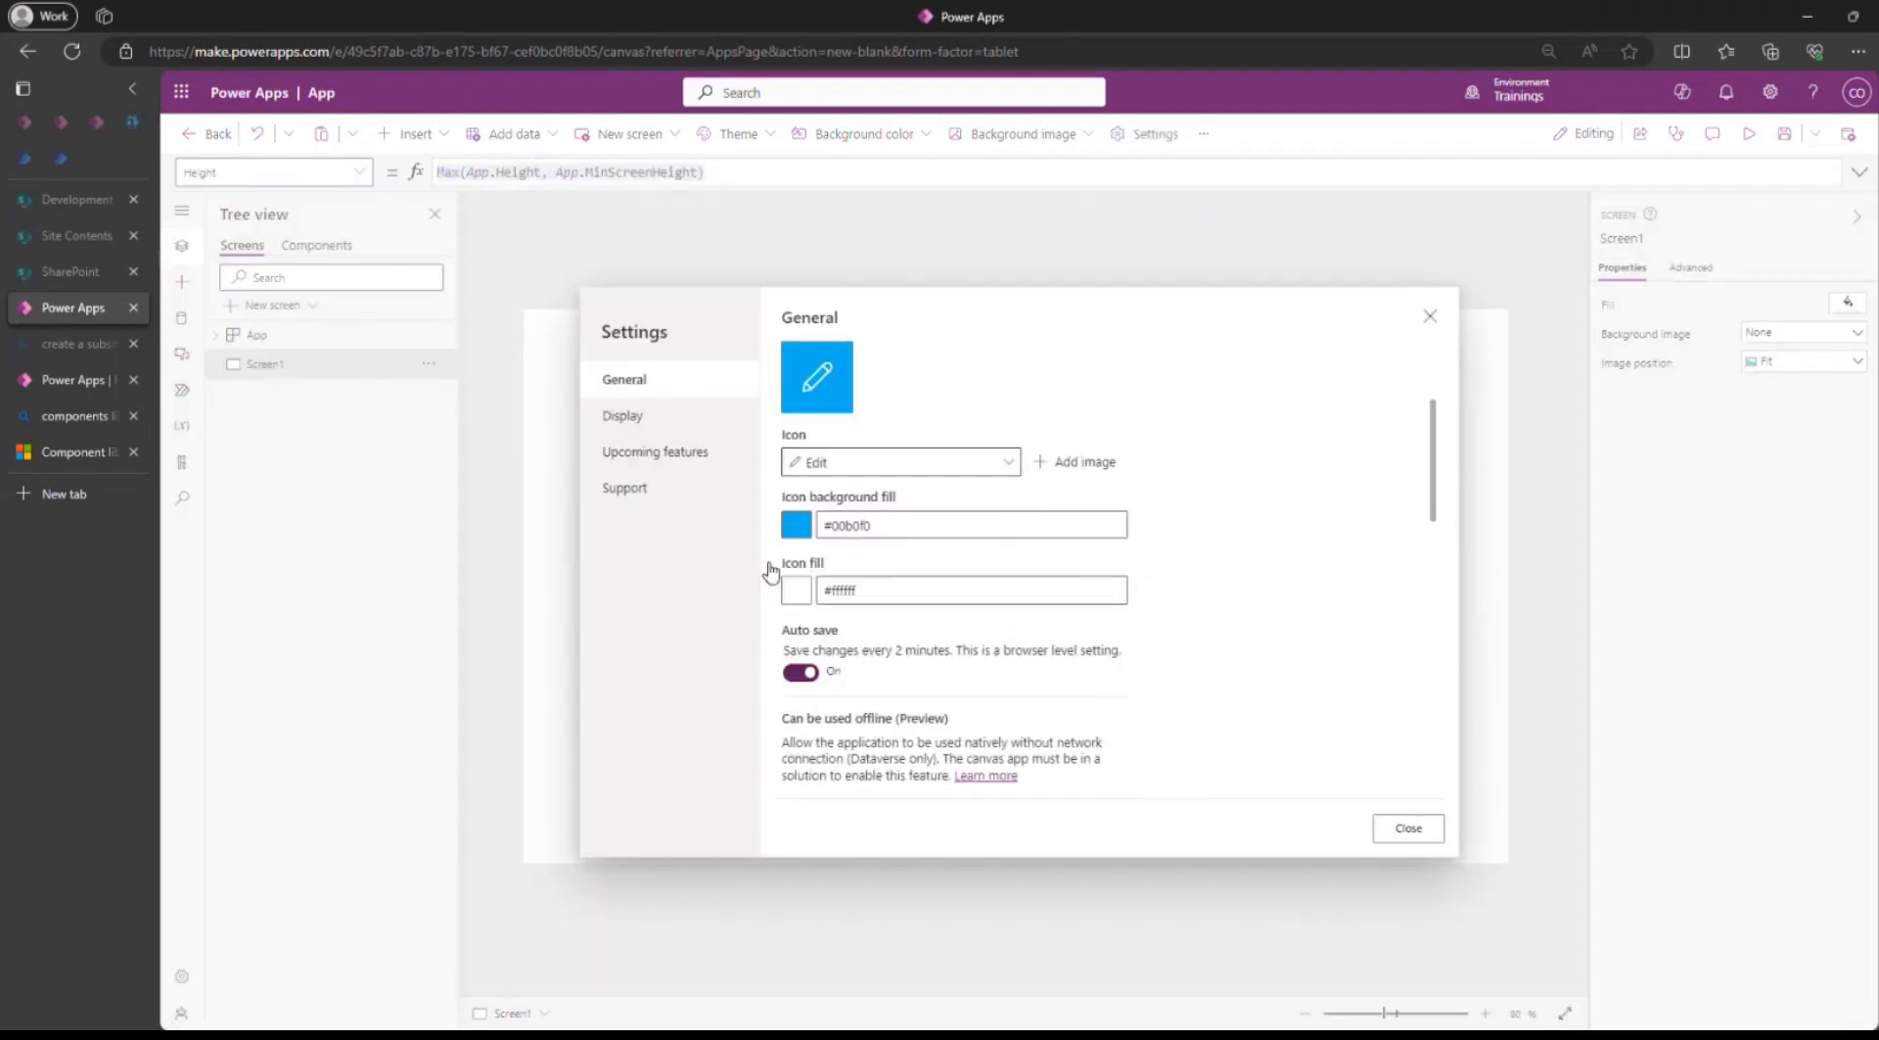
click(623, 415)
scroll(861, 444, down, 3)
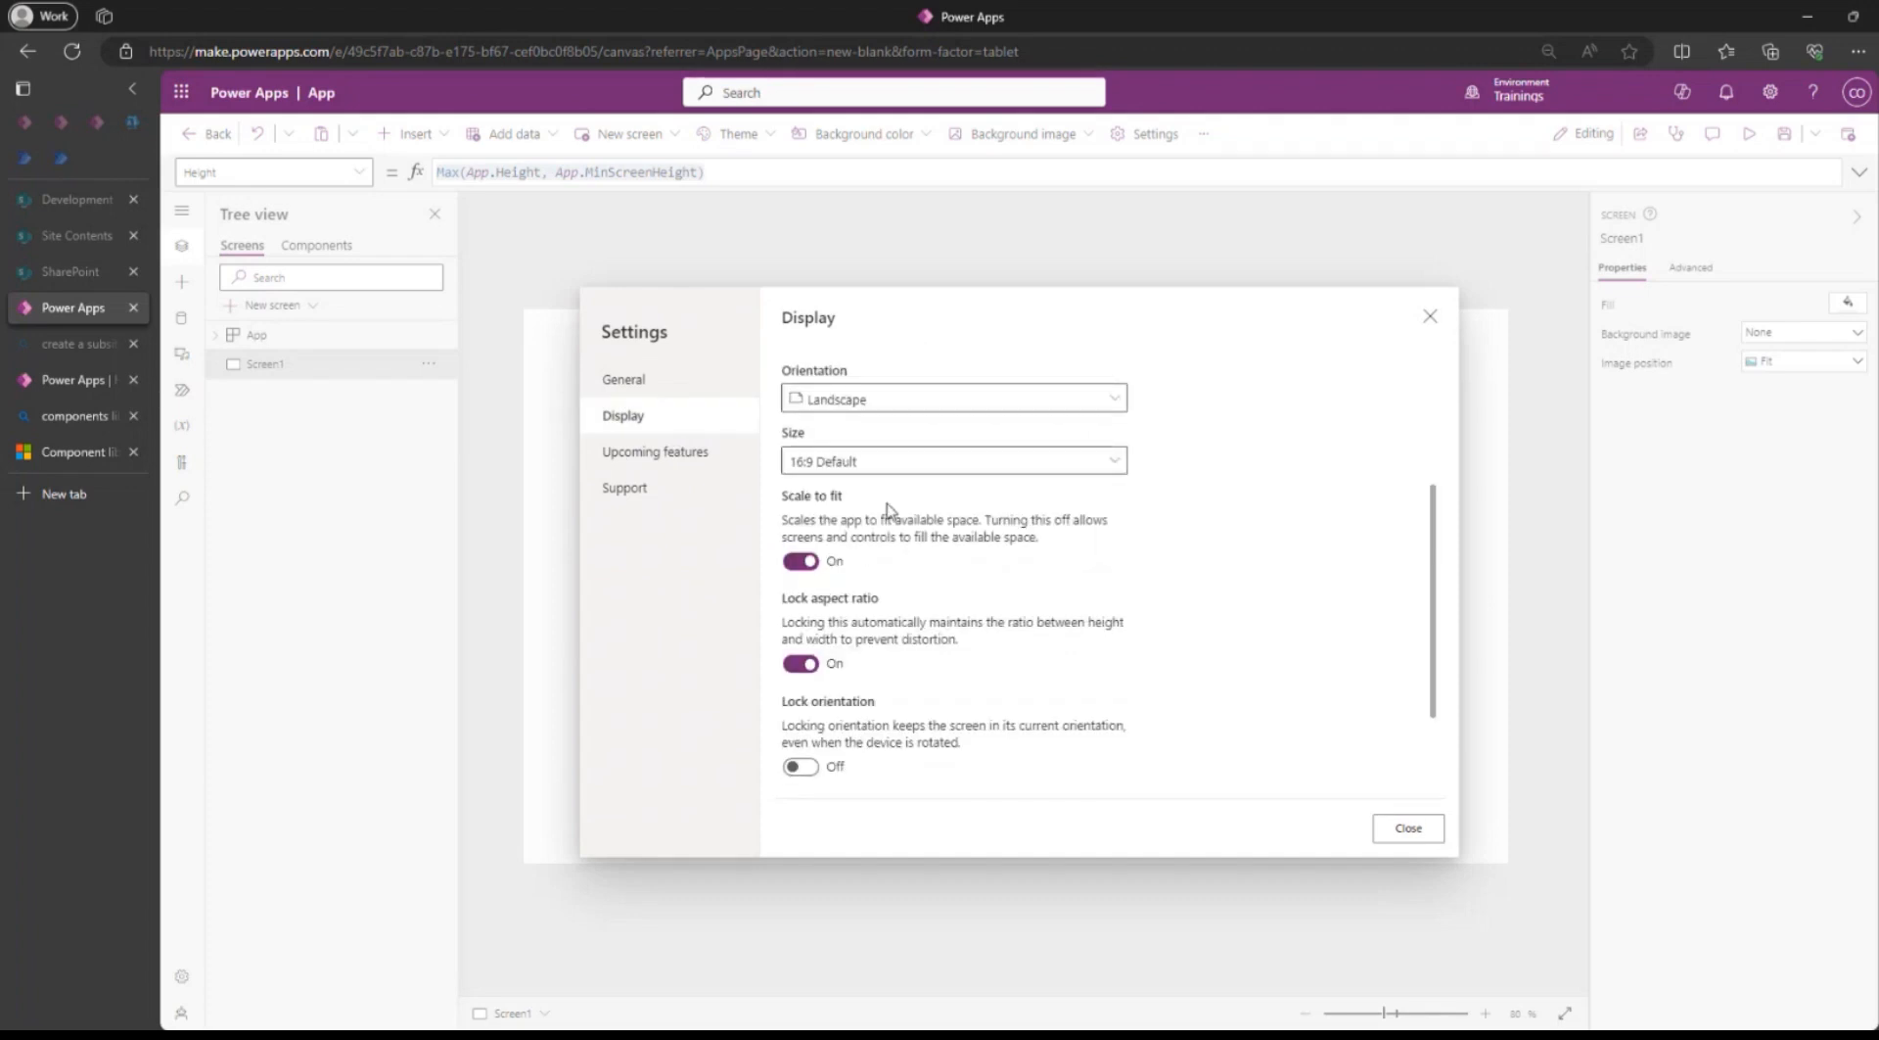
scroll(890, 510, up, 2)
scroll(896, 602, down, 1)
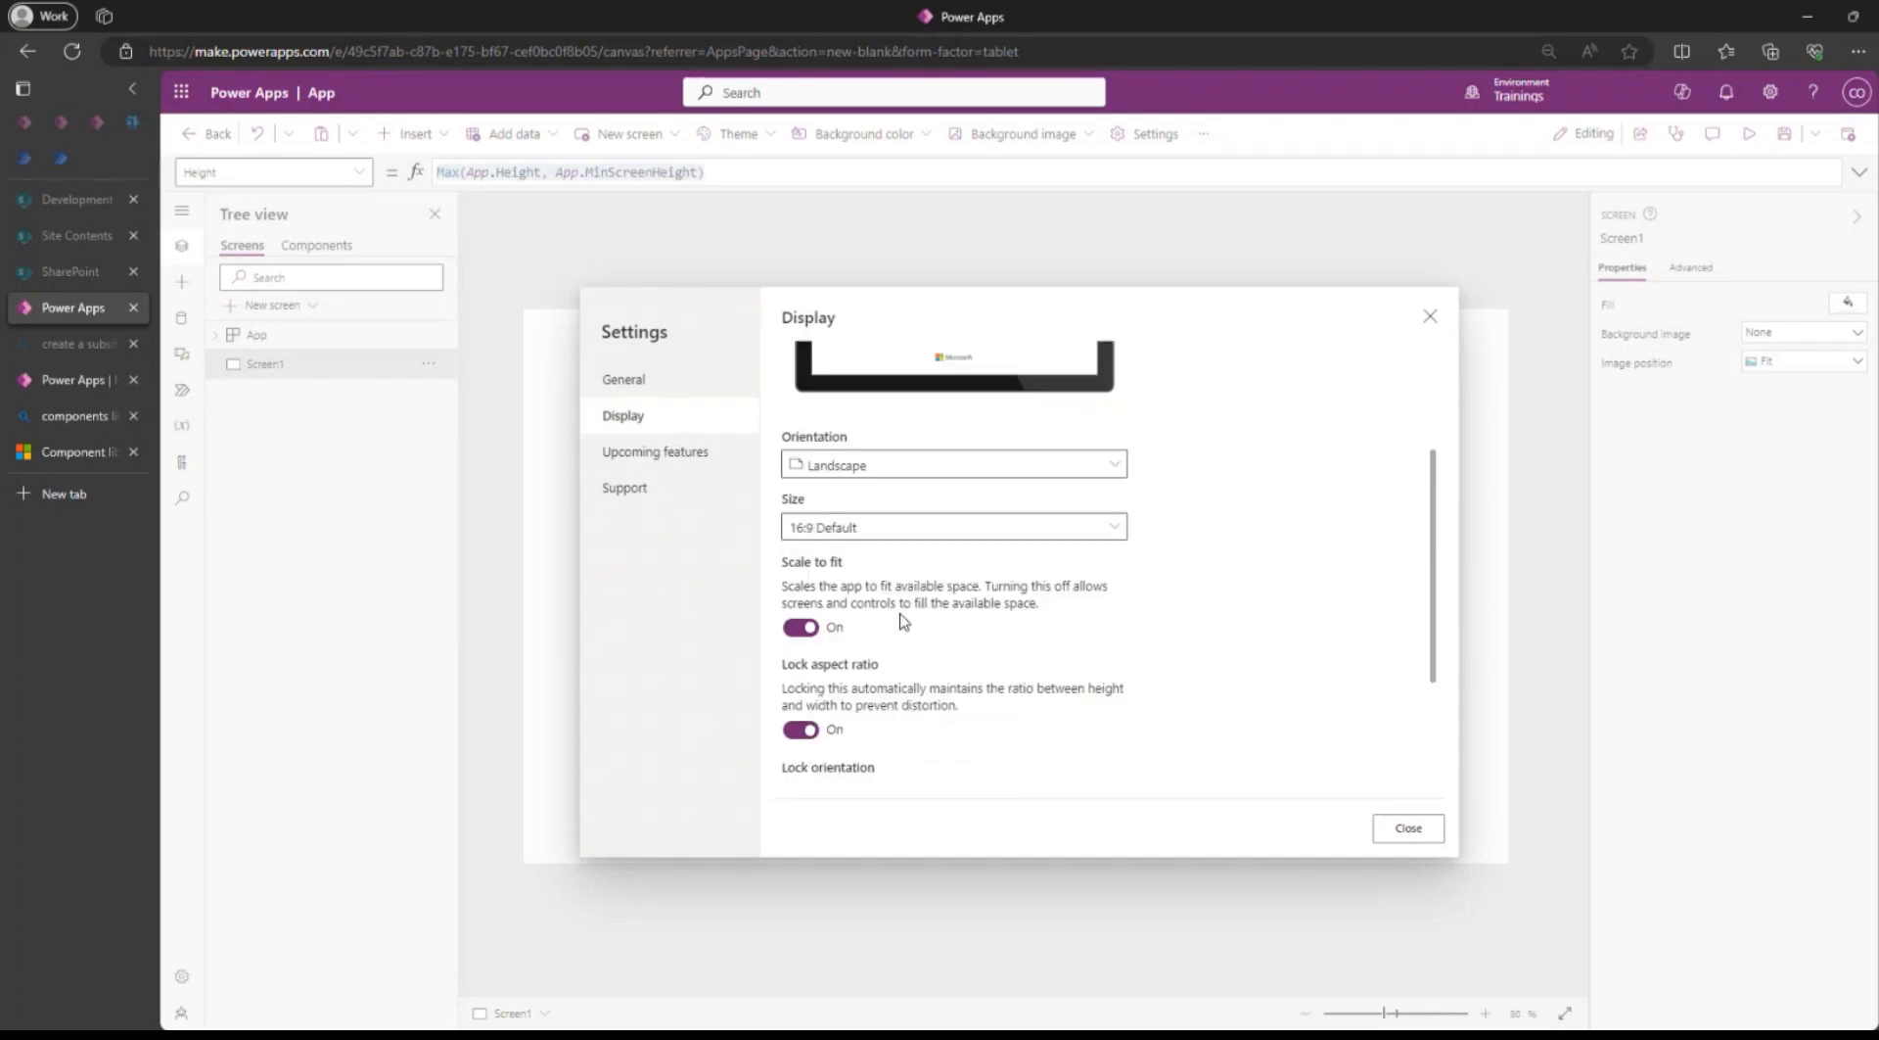
click(832, 530)
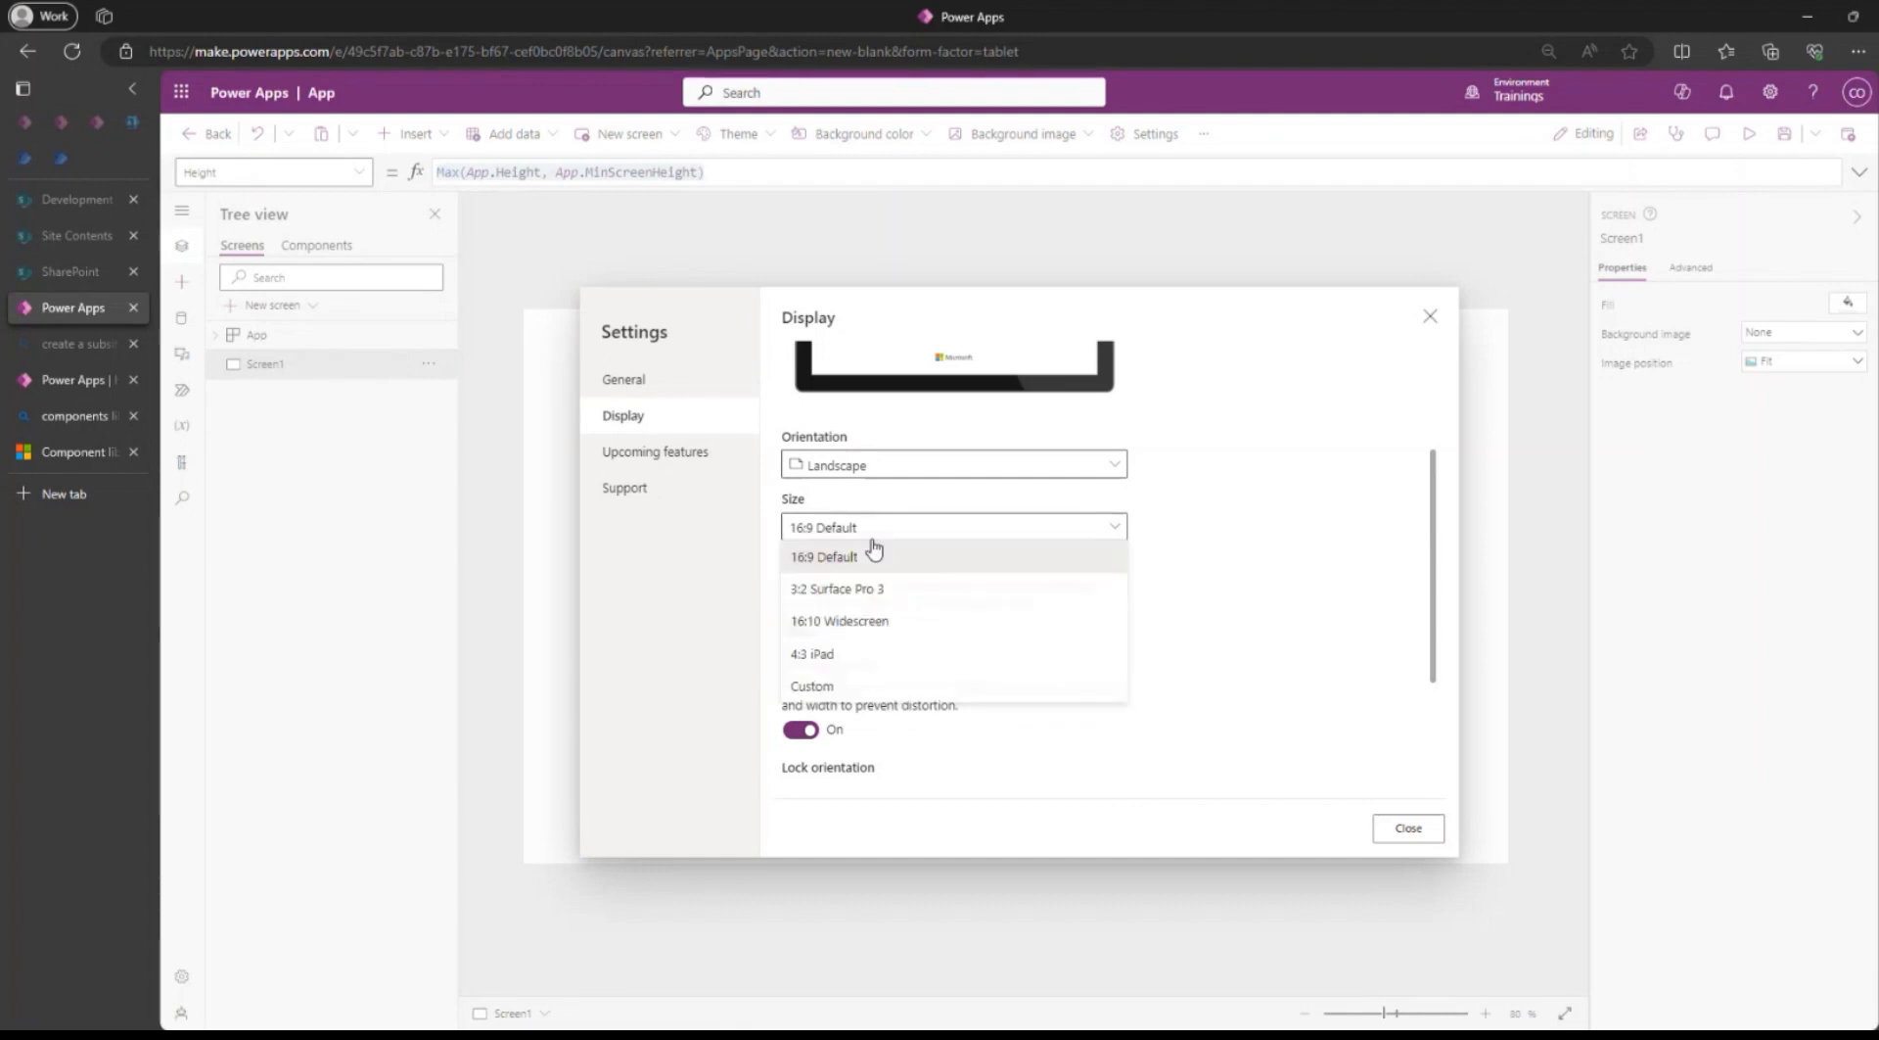
click(847, 691)
click(827, 588)
double_click(813, 588)
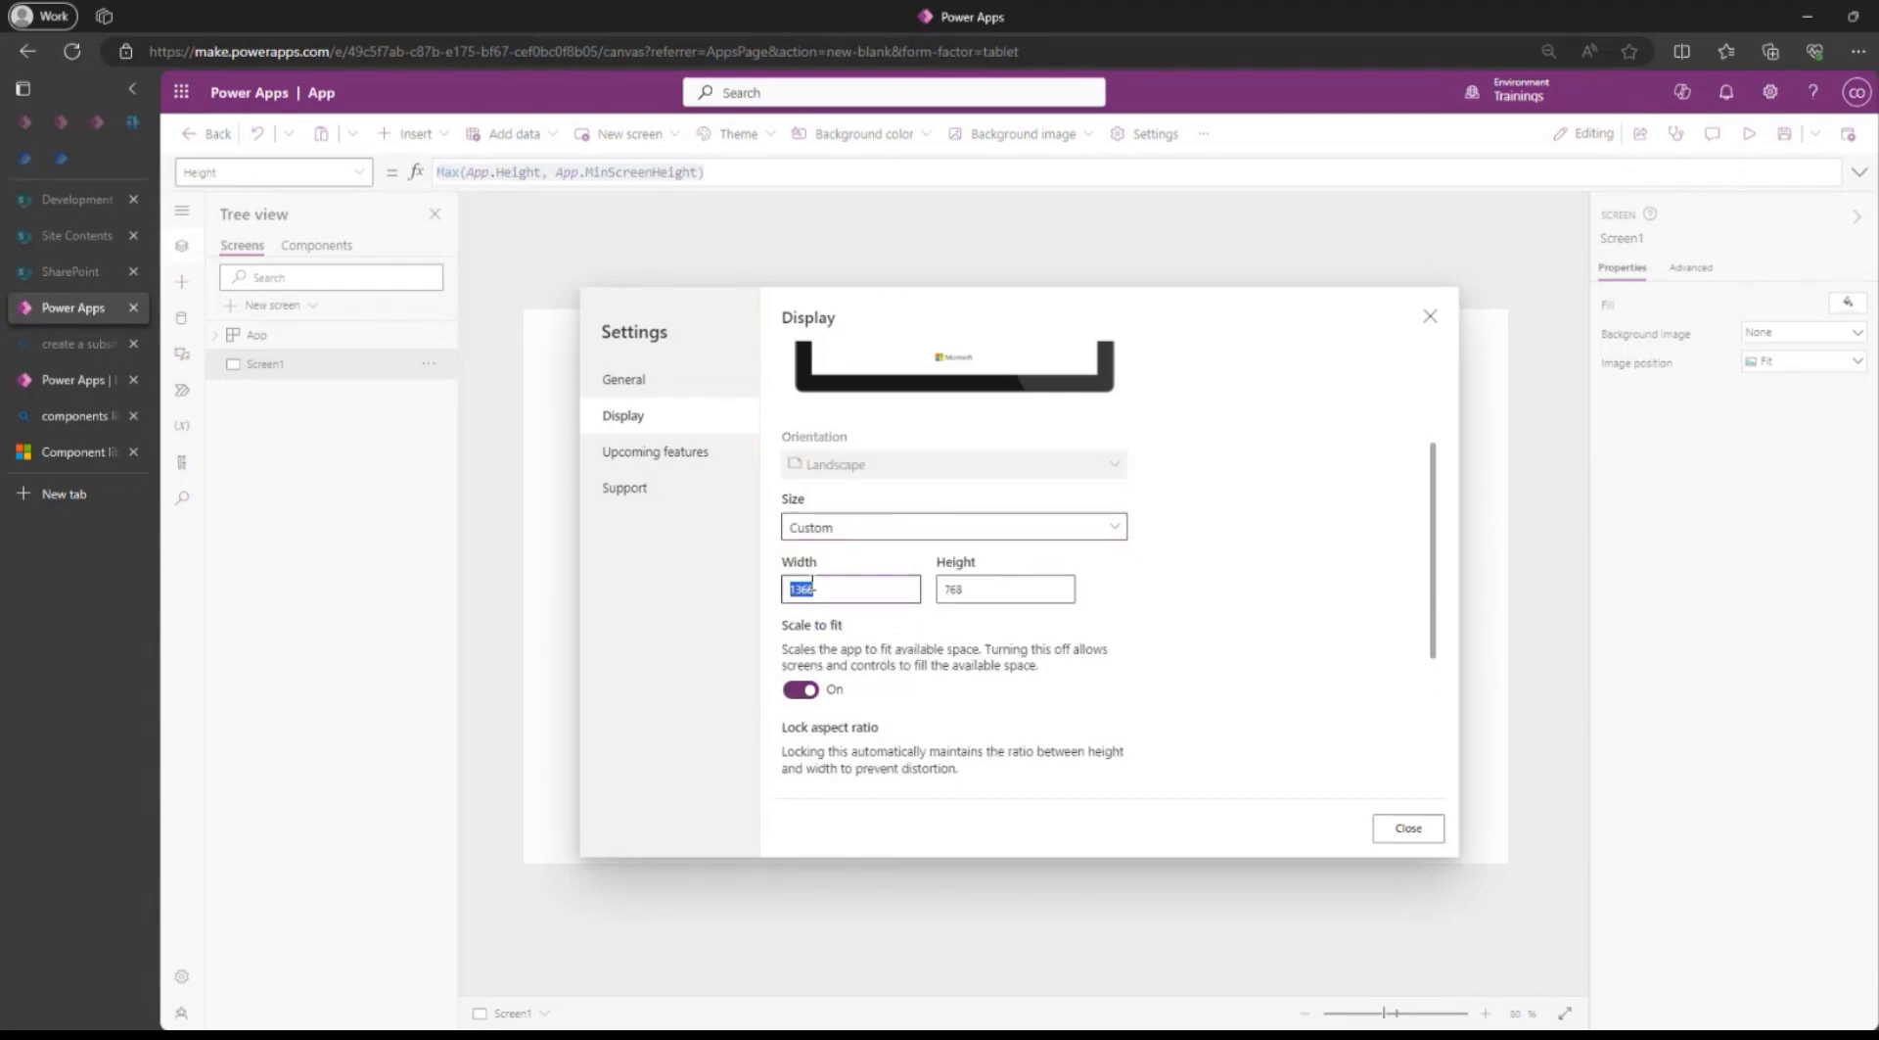
click(1048, 590)
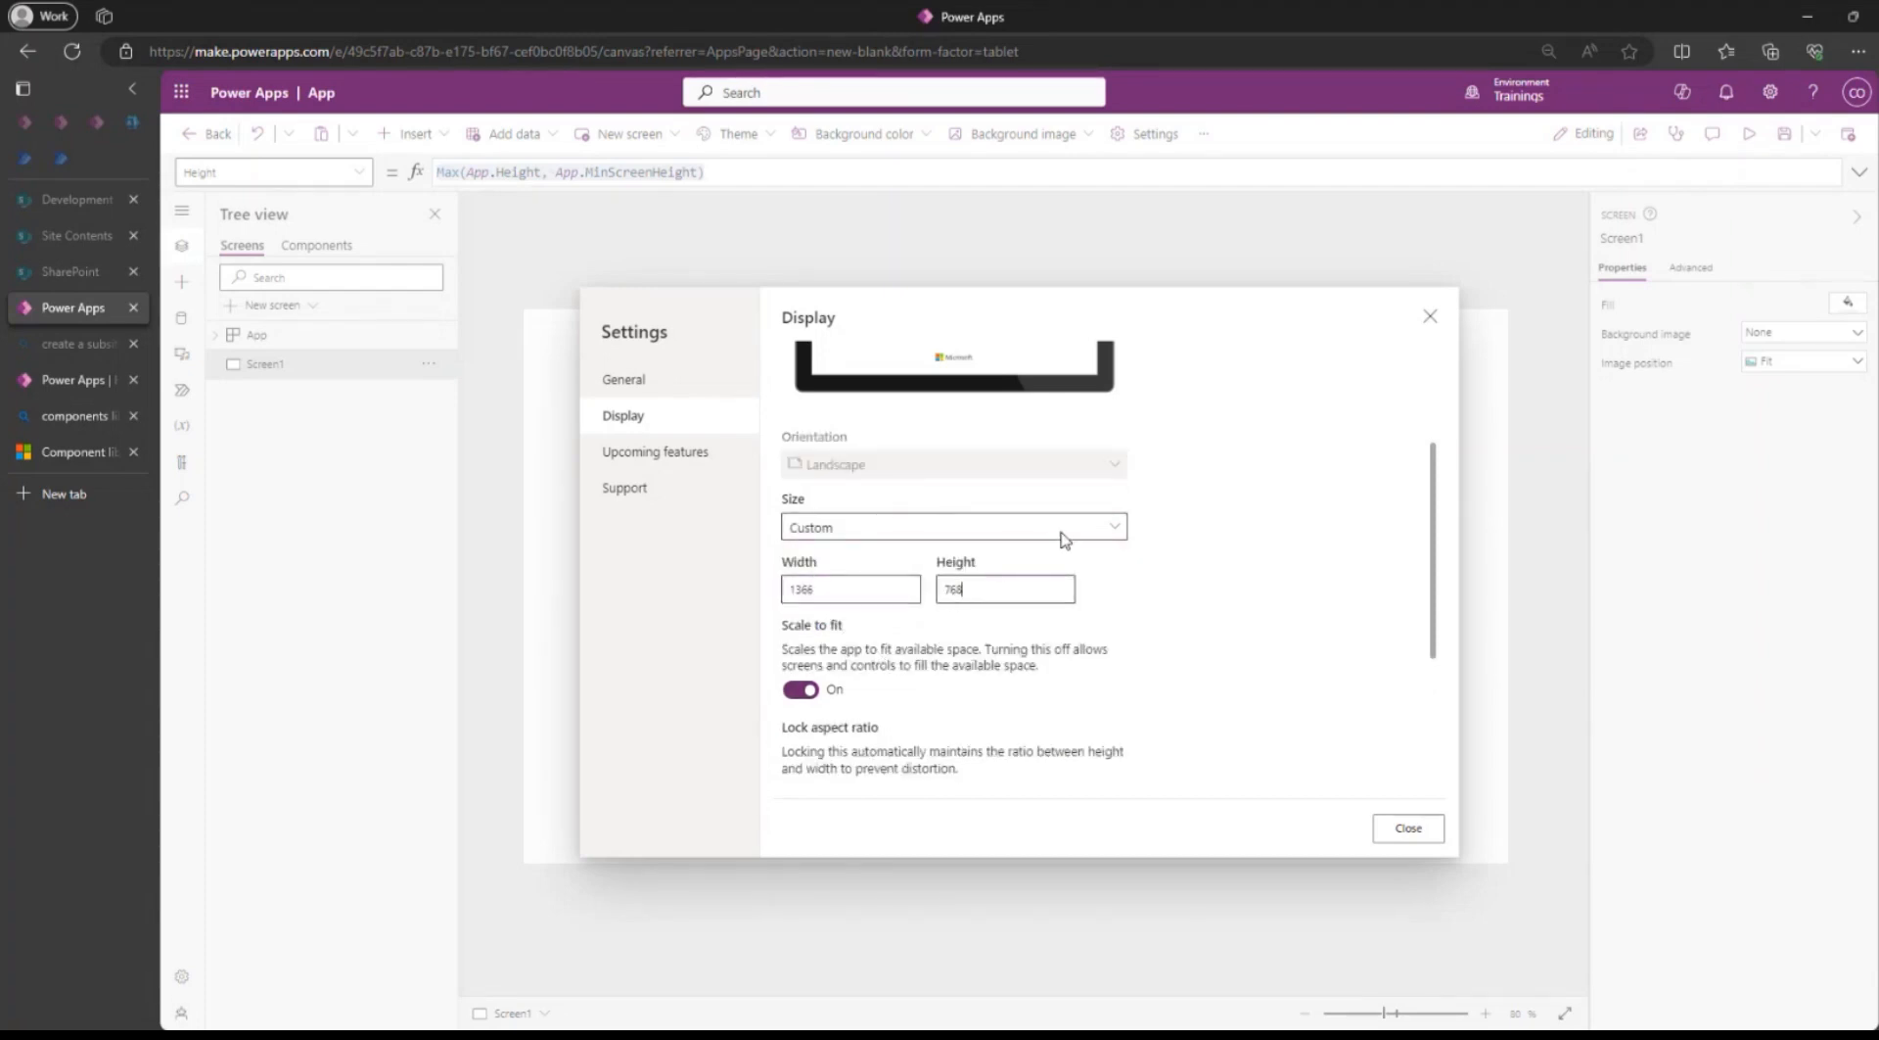
click(910, 529)
click(840, 553)
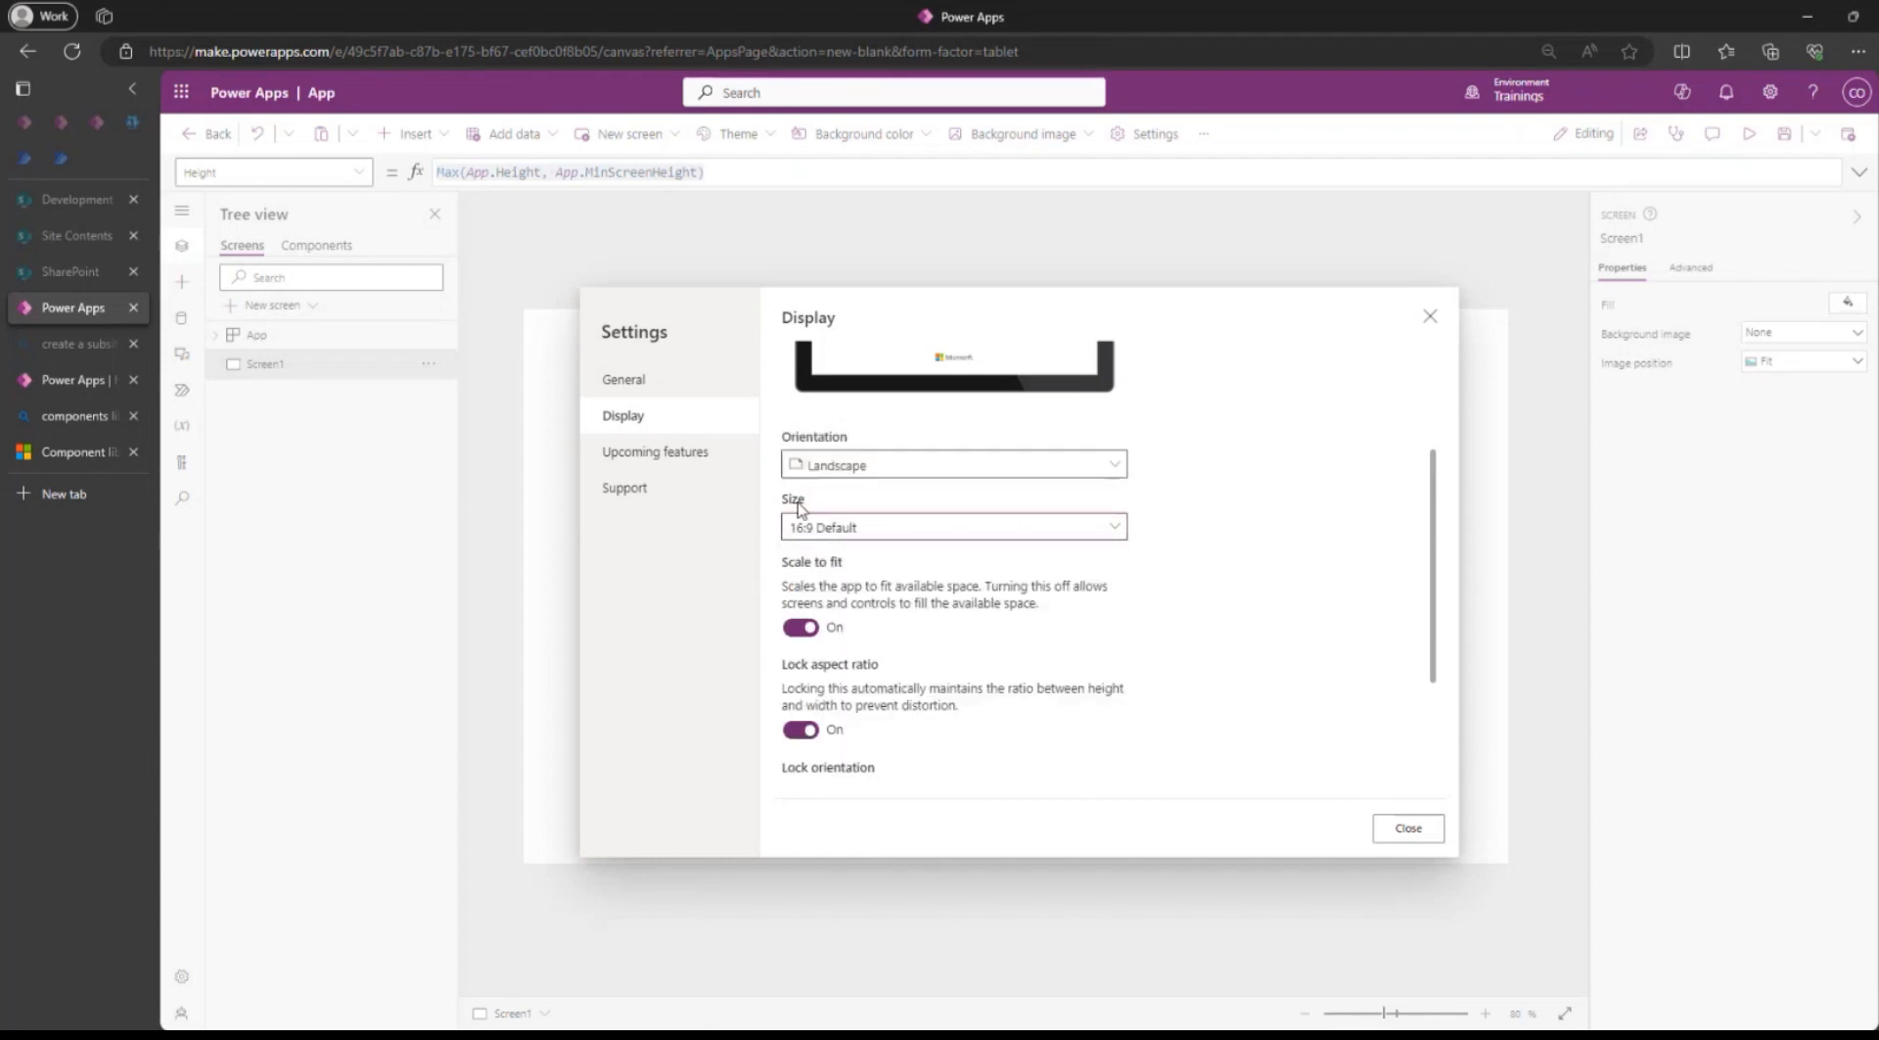
click(1429, 316)
Copy Screen1's Height formula, Max(App.Height, App.MinScreenHeight), into the Height property of the SideMenu component.
click(728, 171)
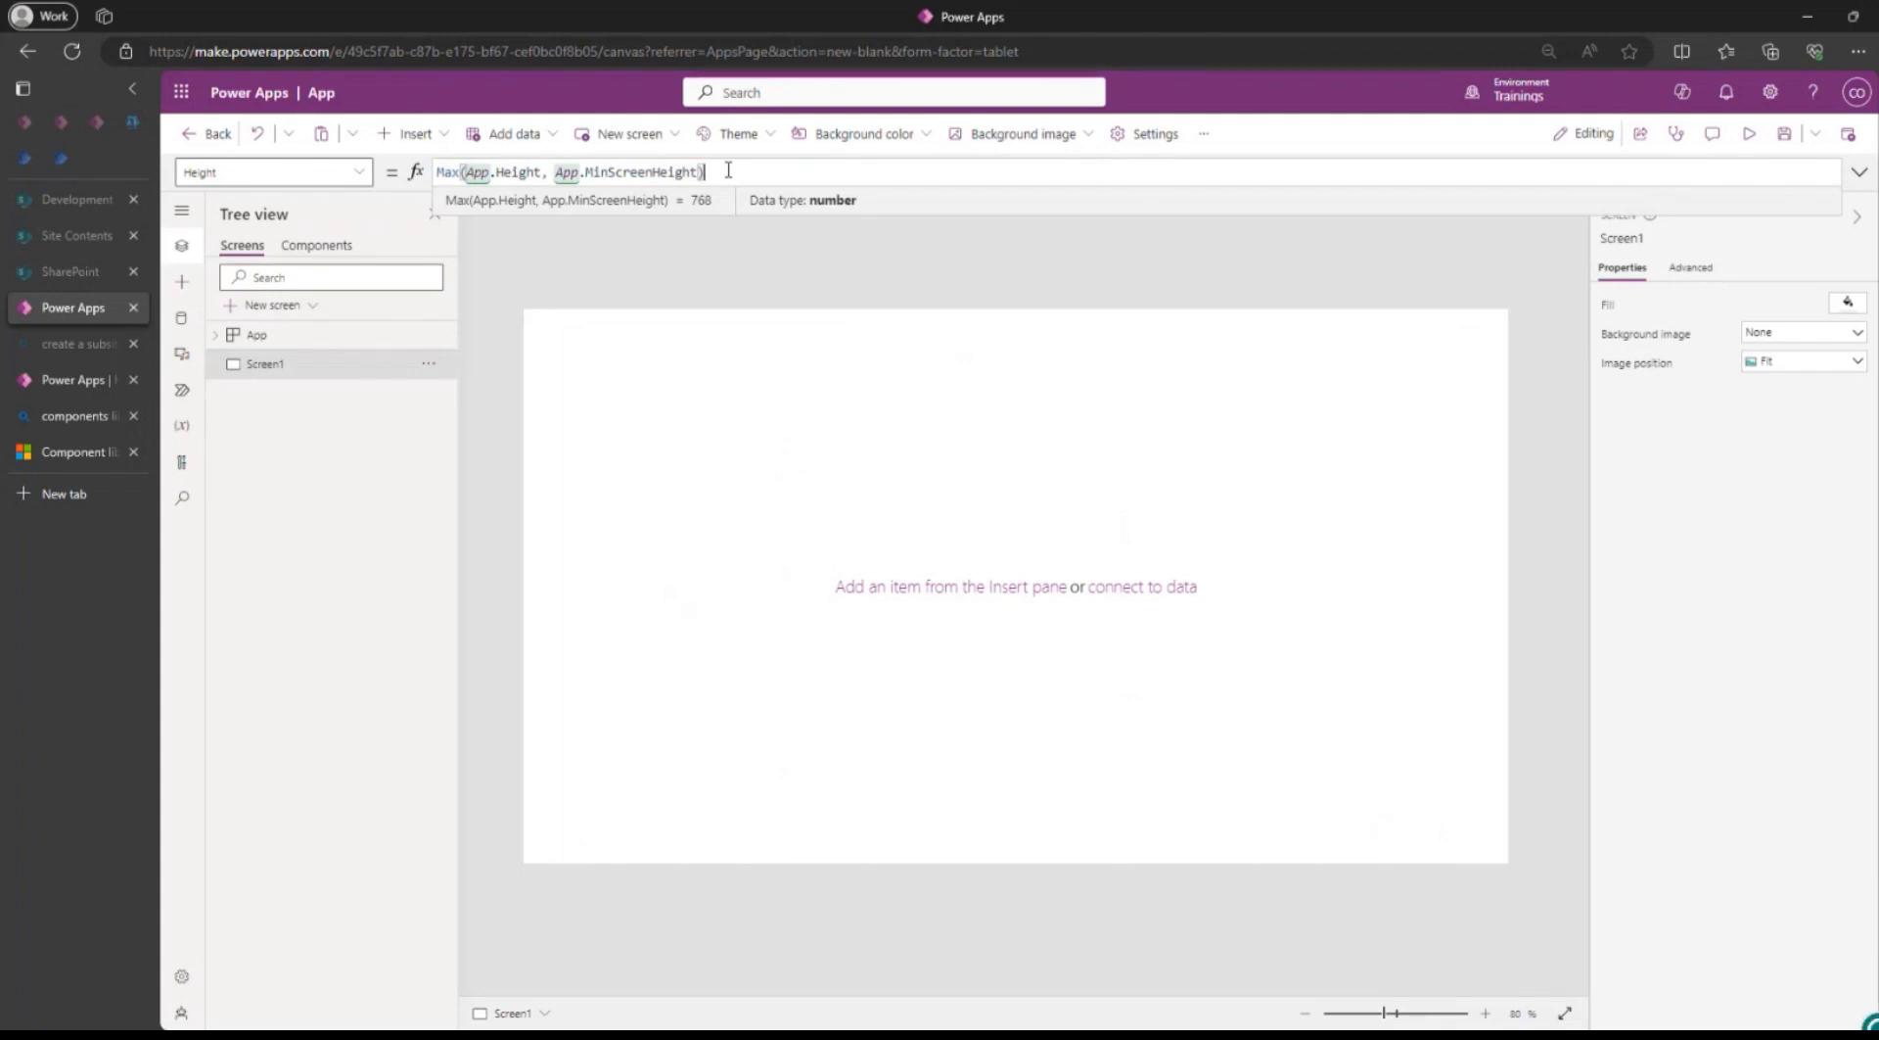
drag(728, 172, 434, 172)
key(ctrl+c)
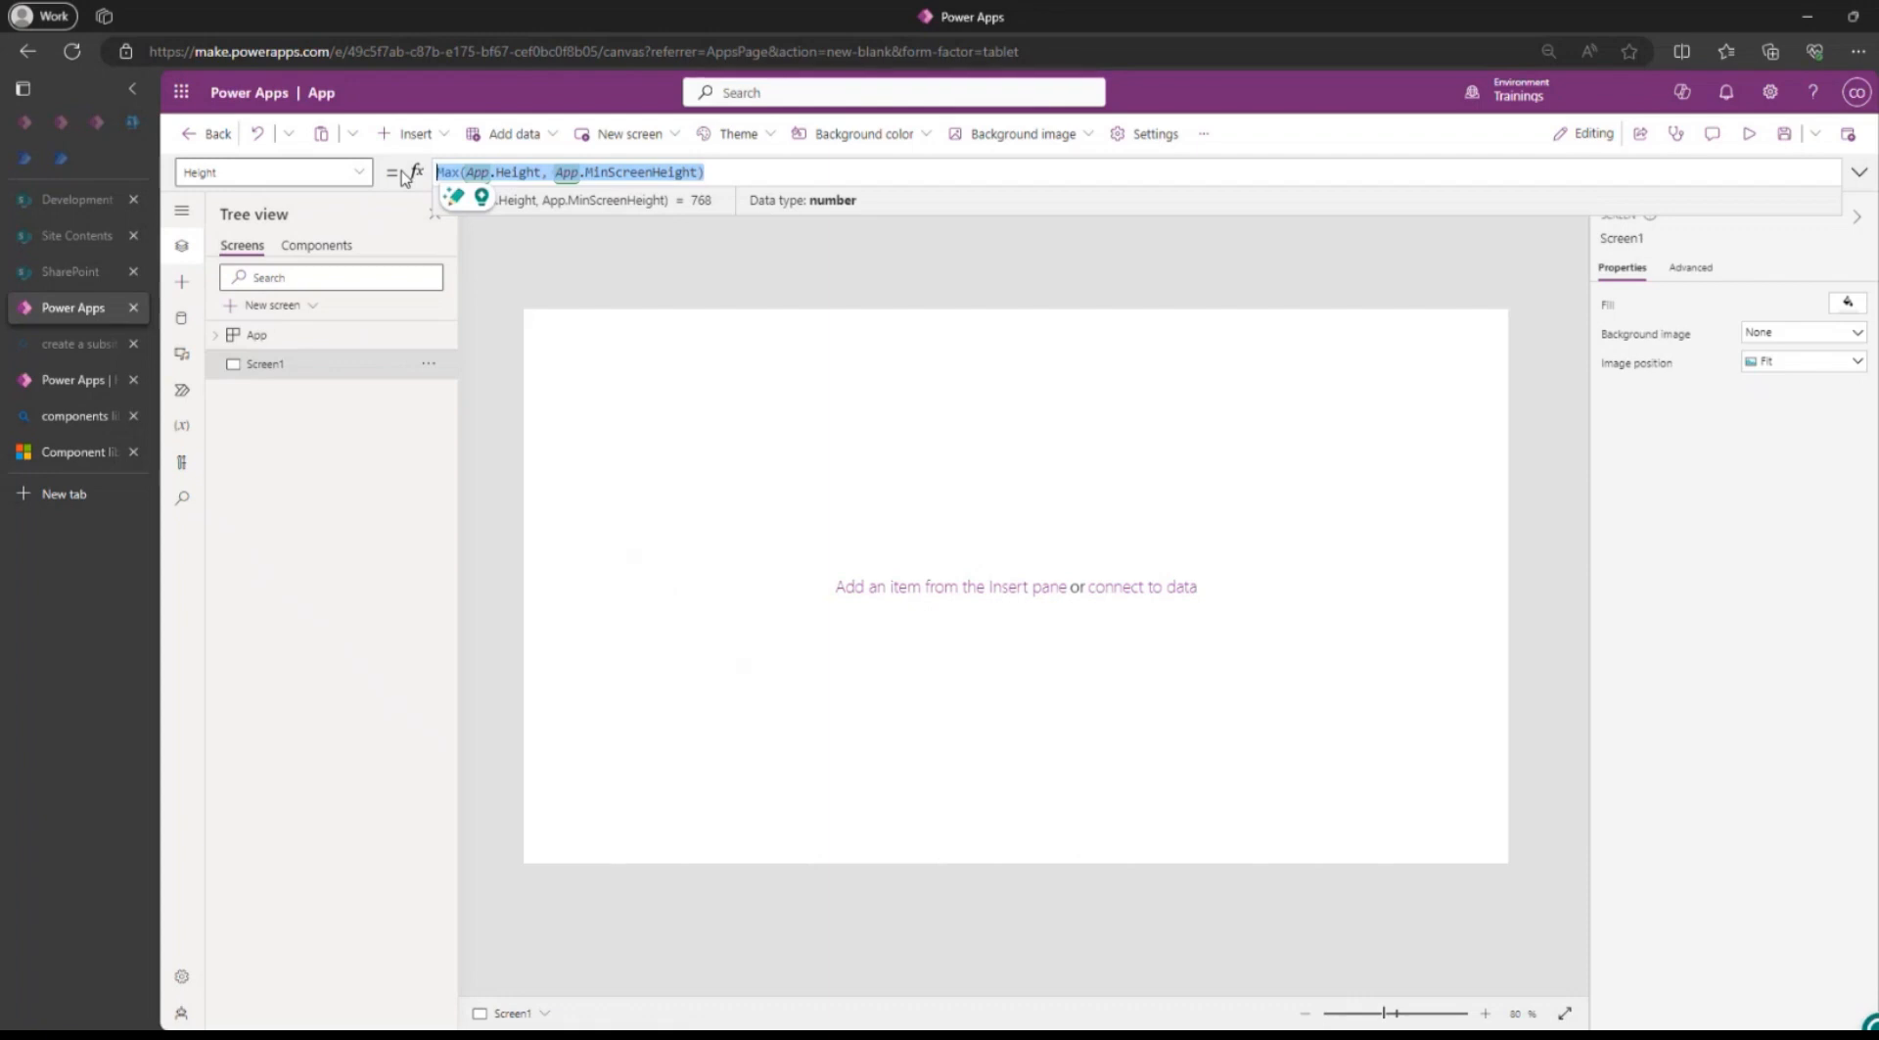
click(318, 250)
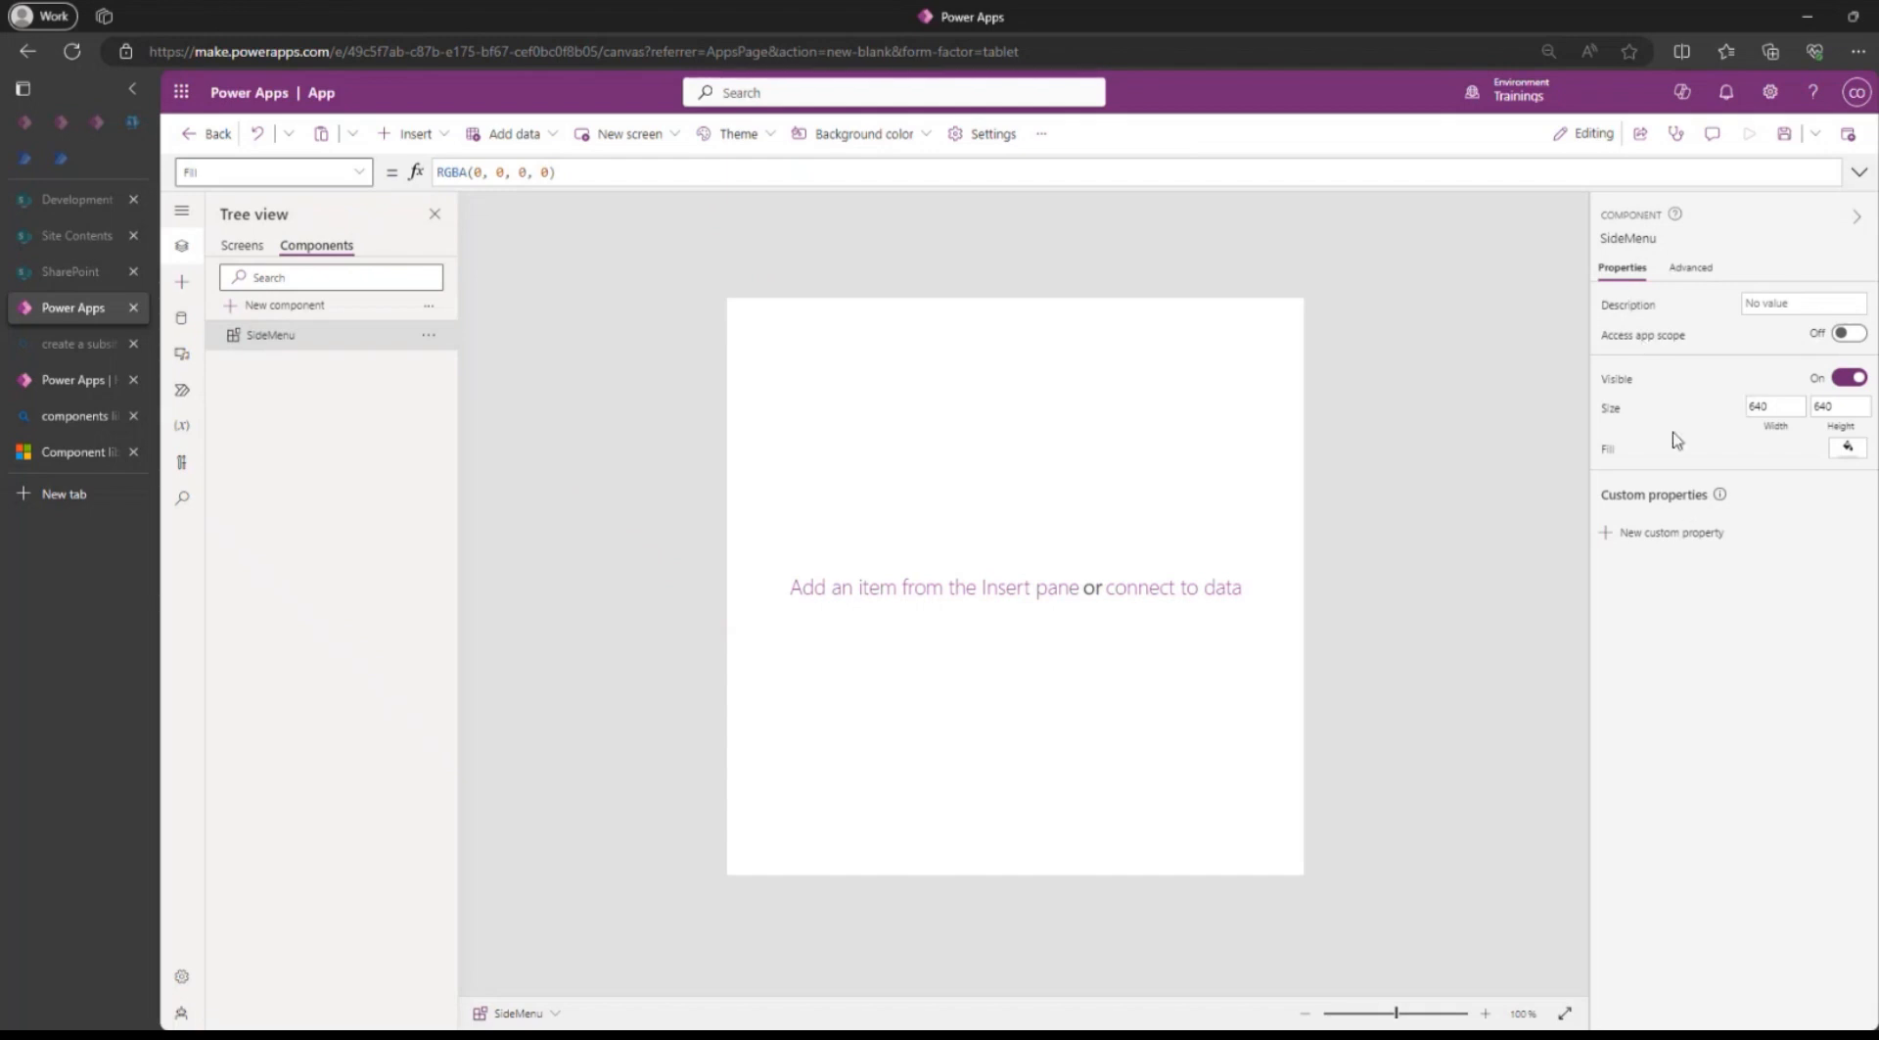
click(1852, 429)
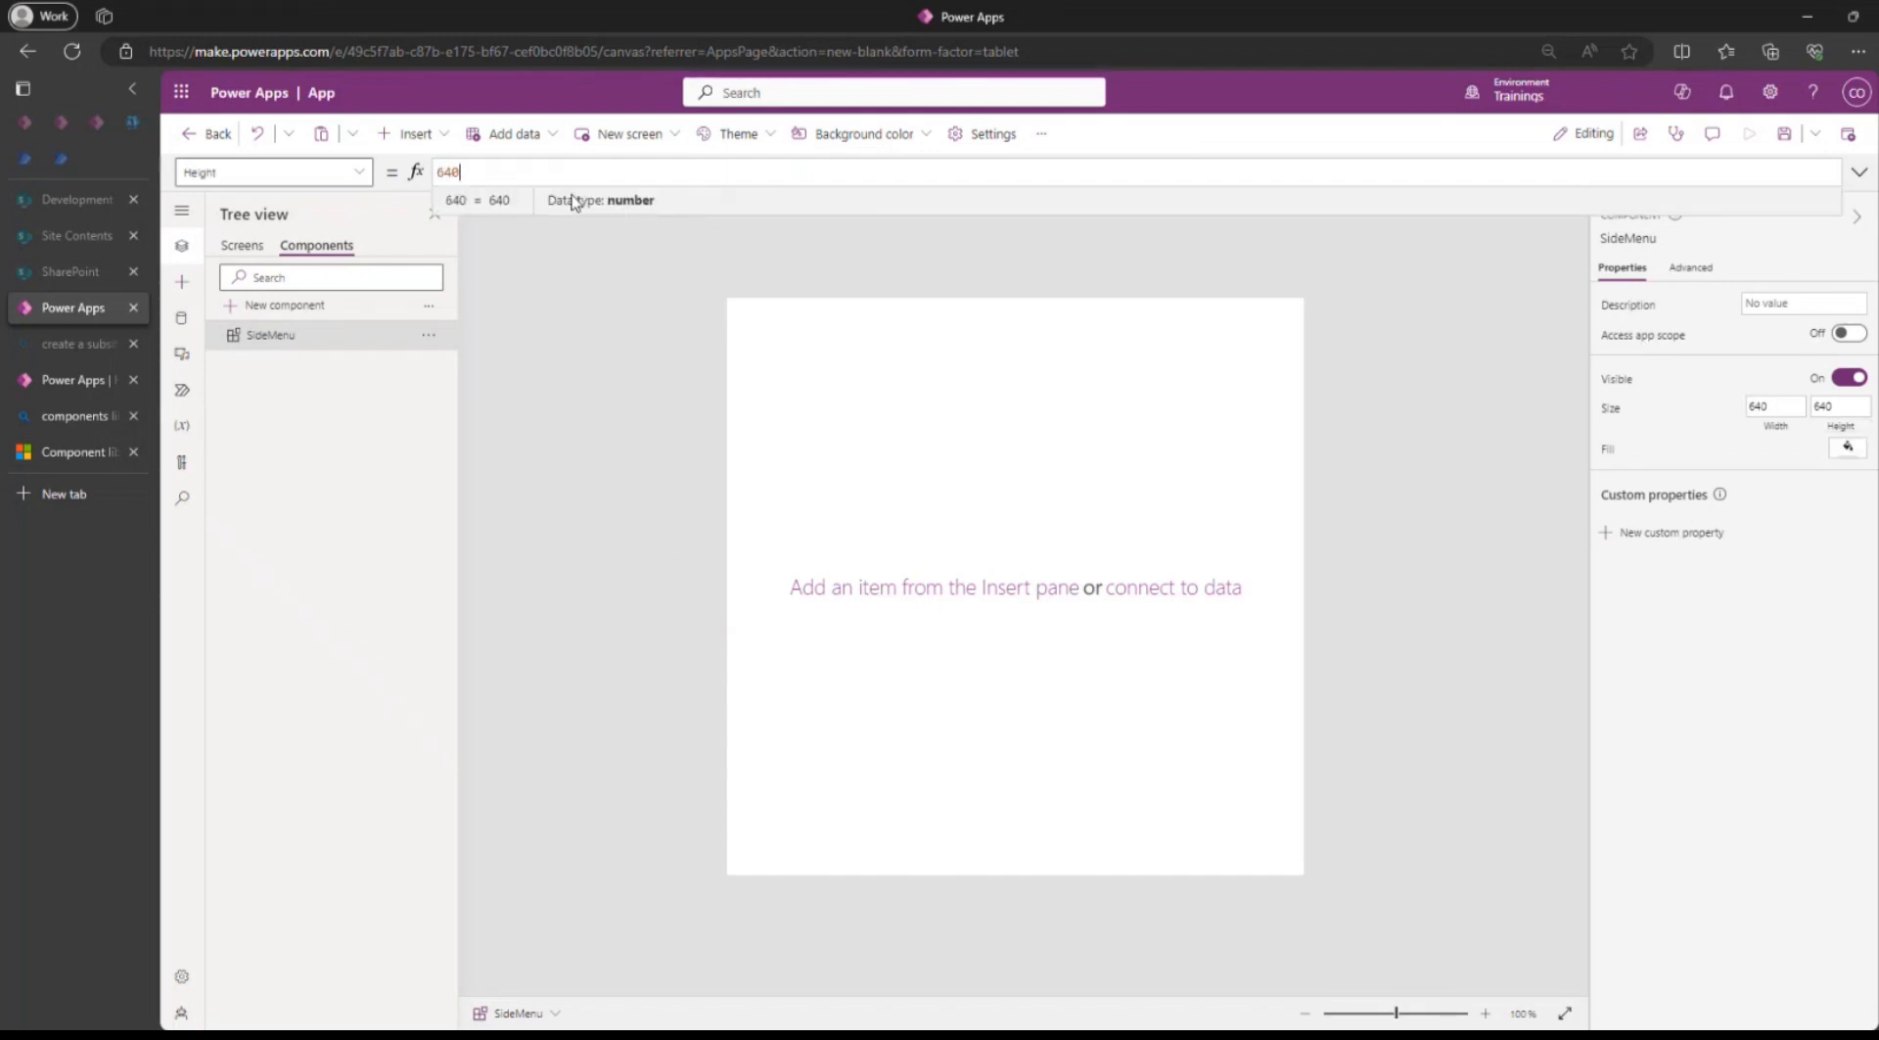
key(ctrl+a)
key(ctrl+v)
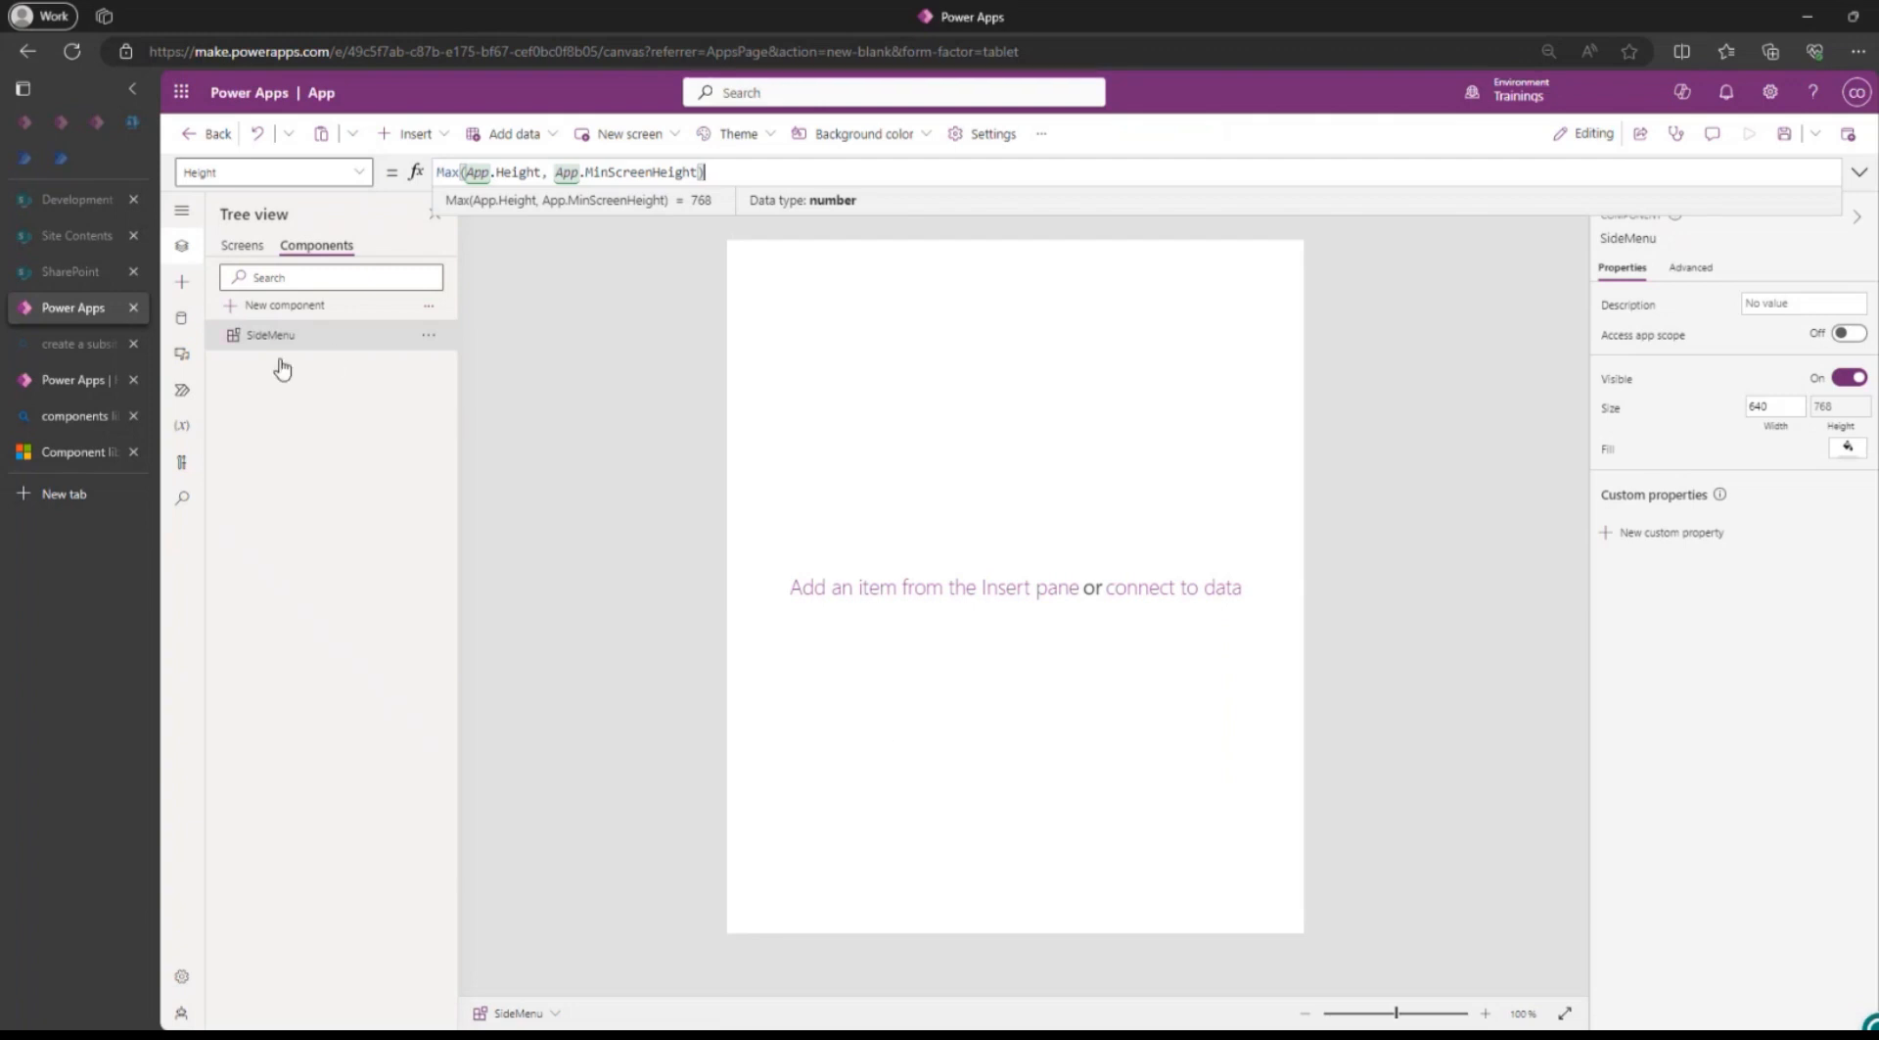
Compare SideMenu with Screen1 and set the SideMenu component's width to 112.
click(249, 246)
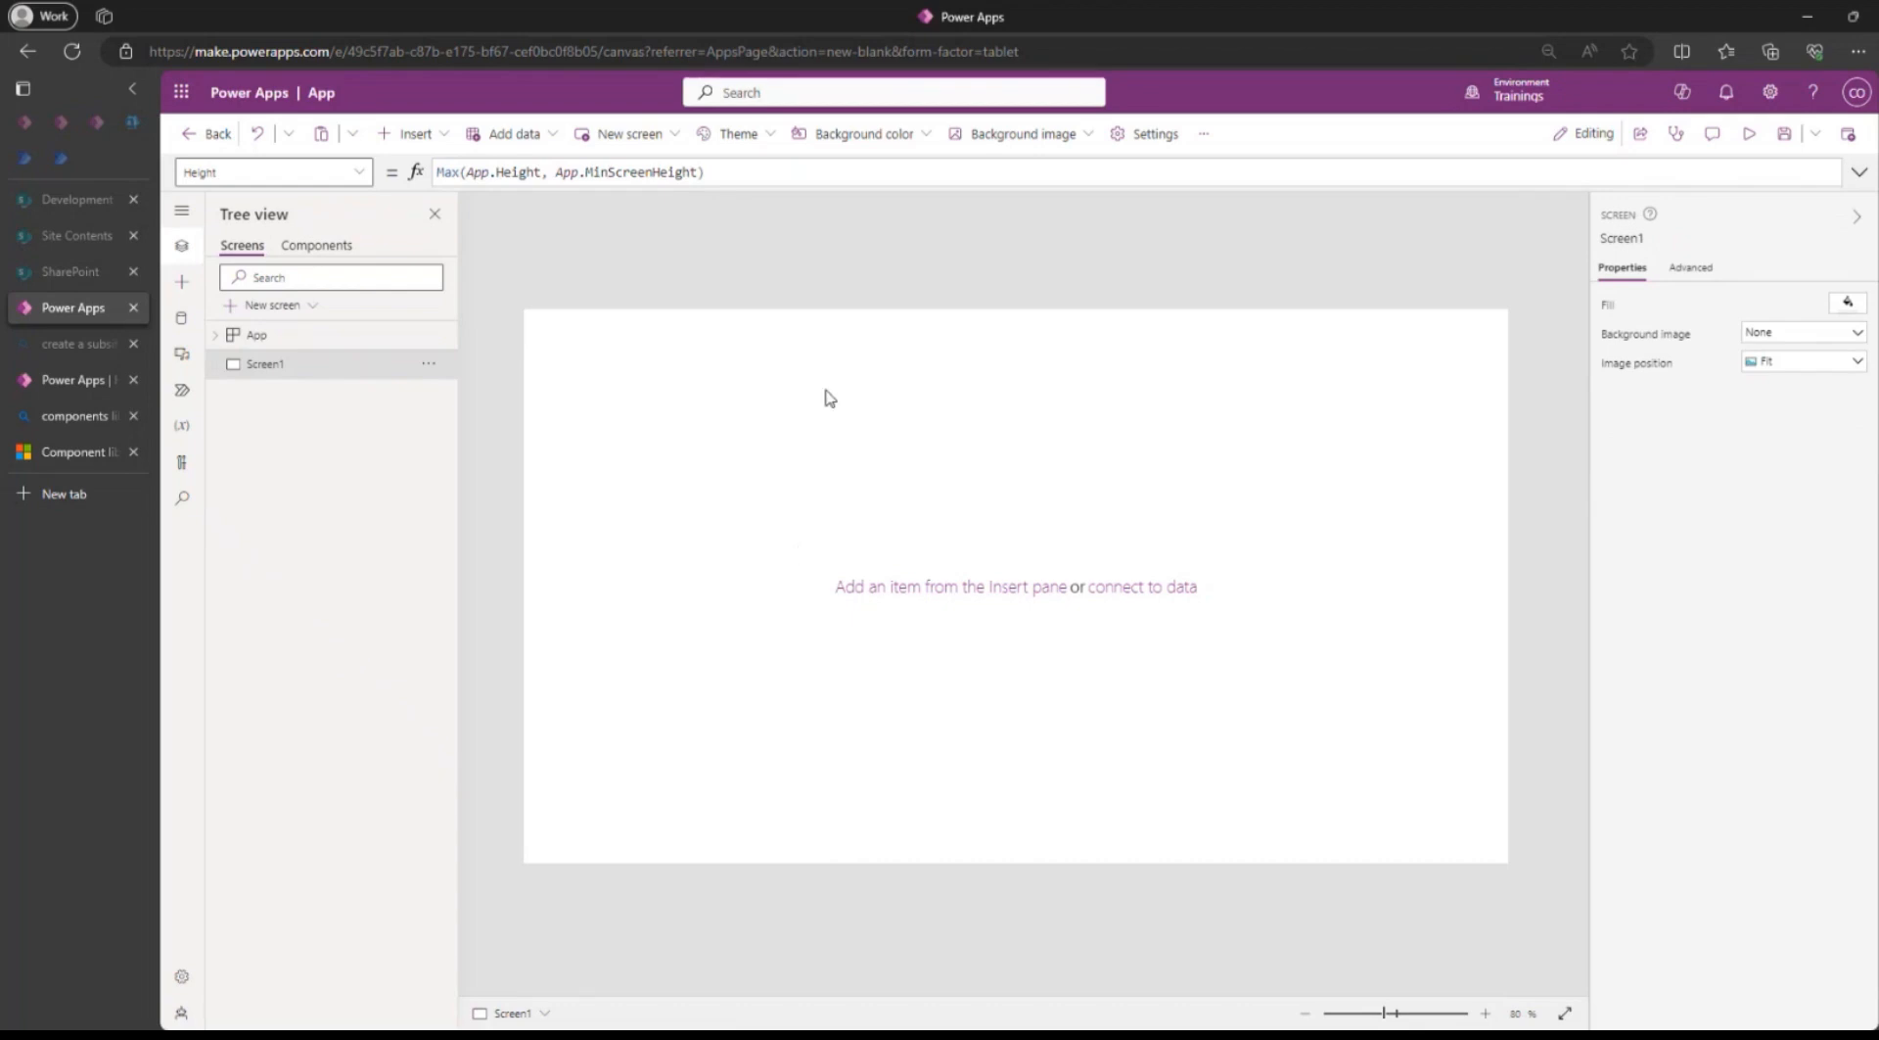
click(316, 246)
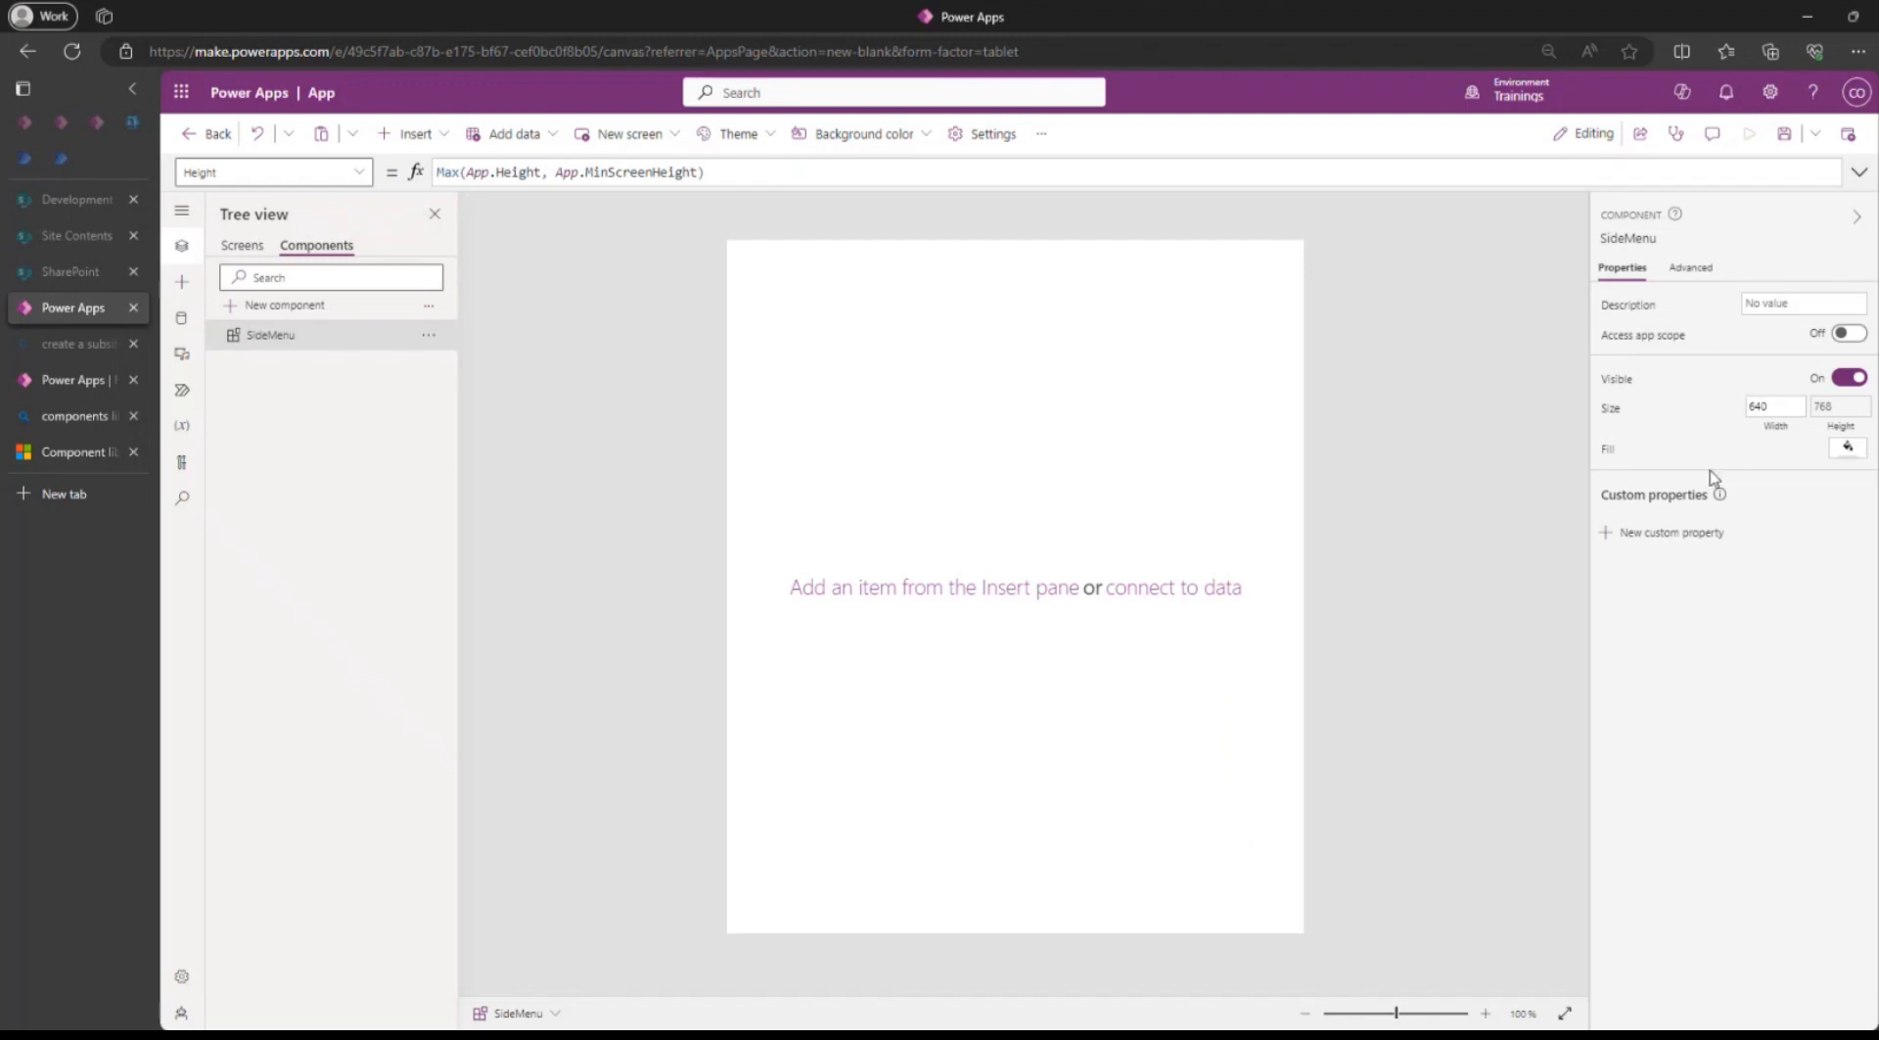
click(1774, 406)
text(112)
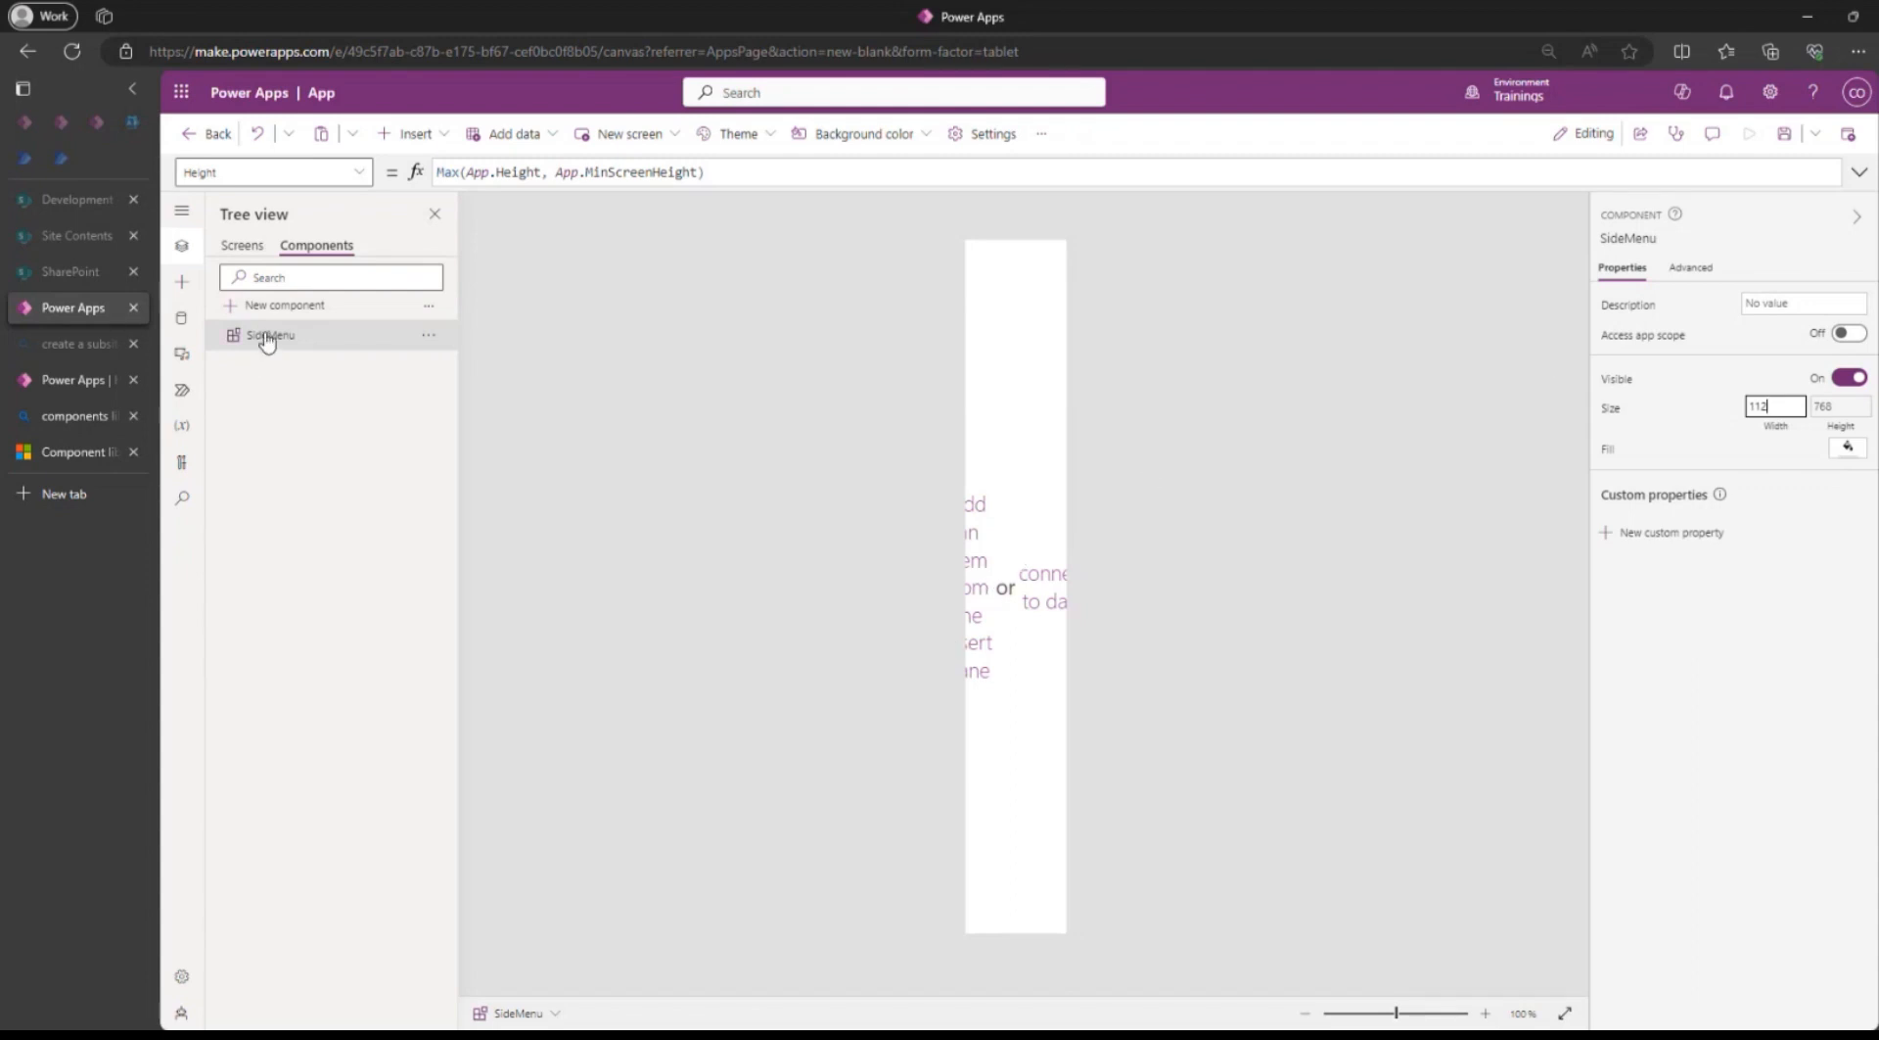
Insert a plain Container into SideMenu and stretch it from Y 0 to the component's full height of 768.
click(411, 134)
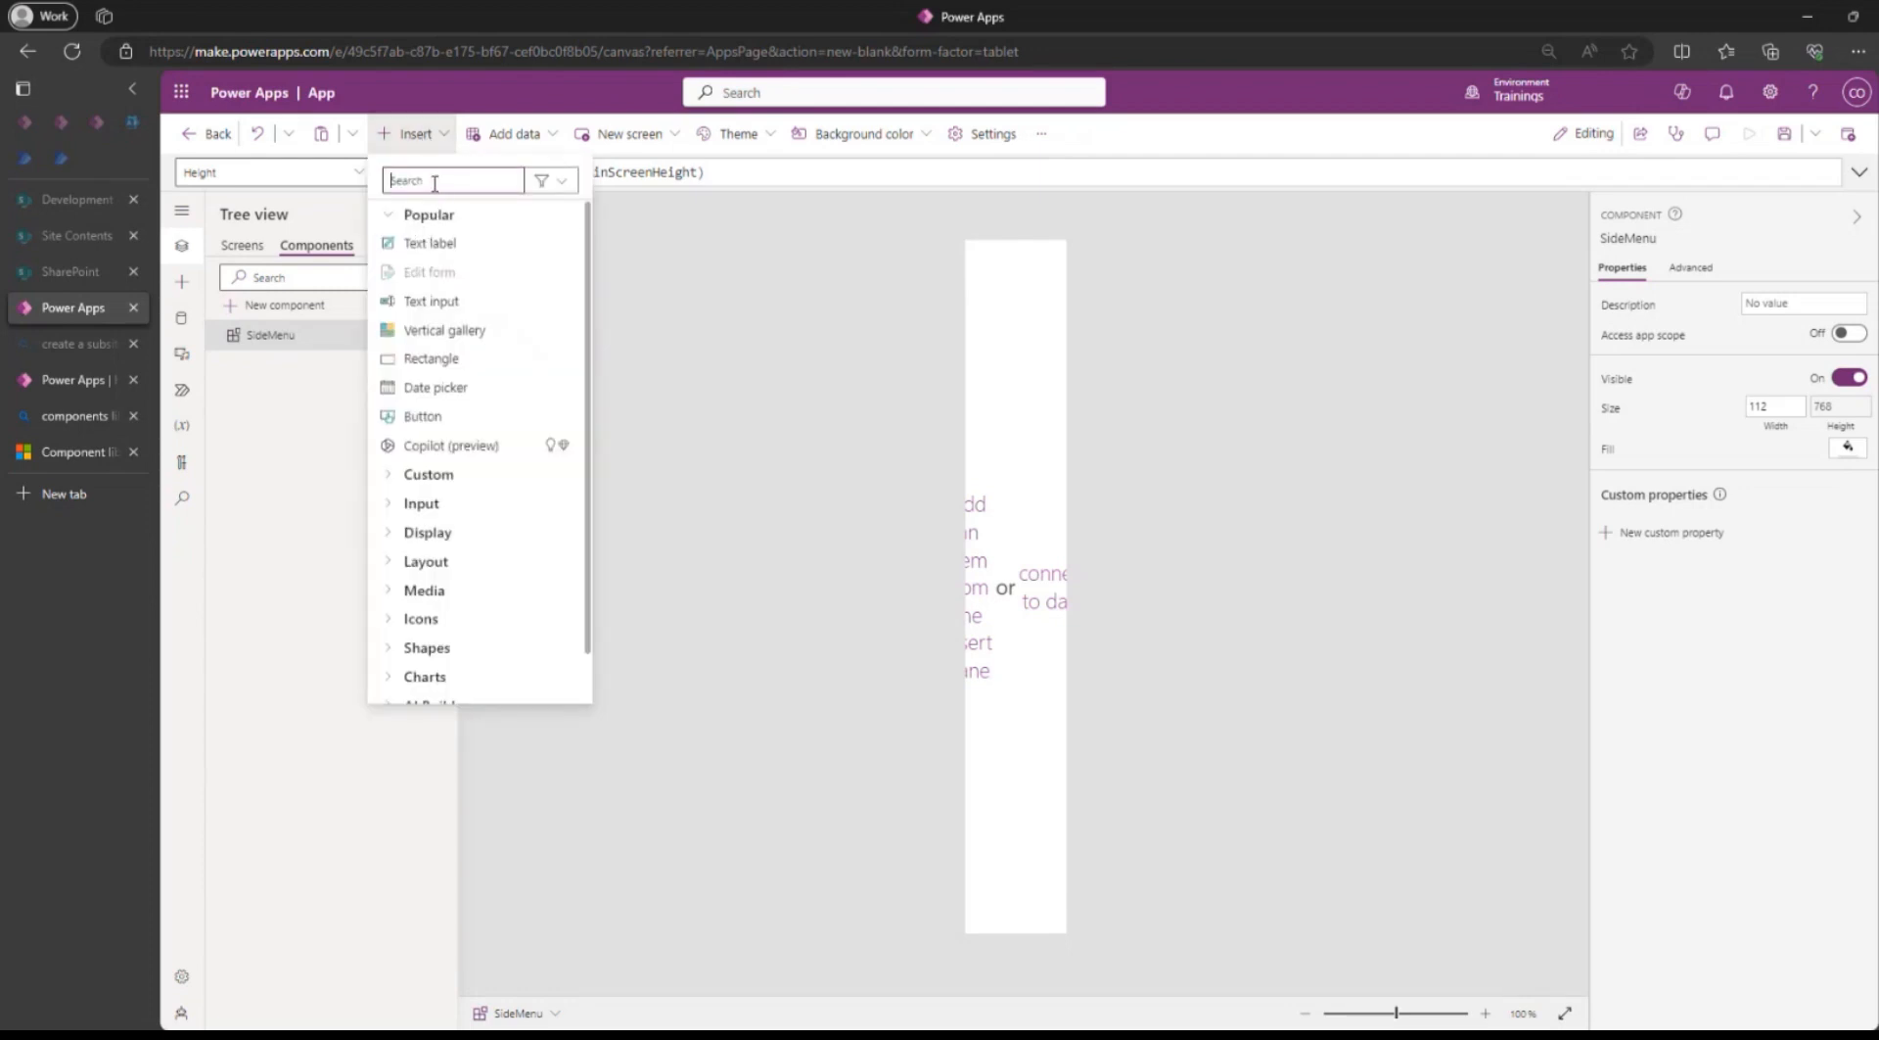
text(con)
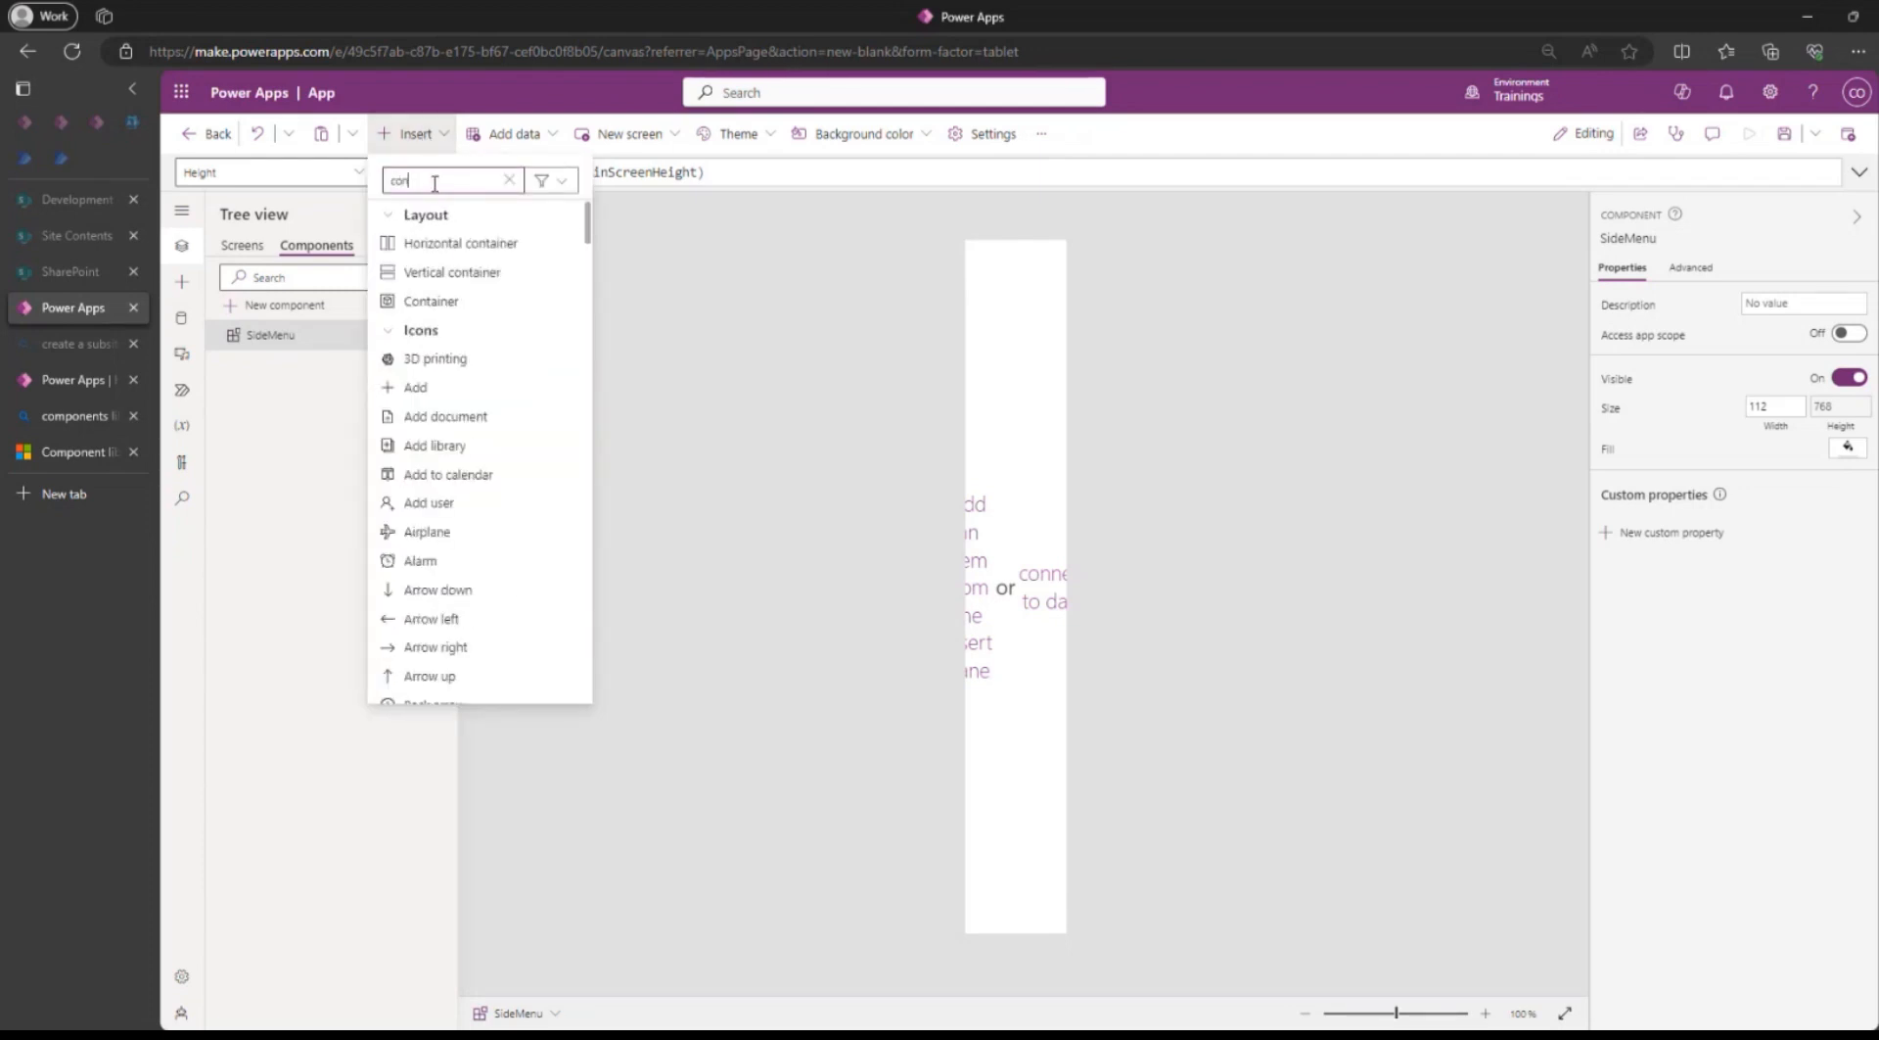
text(tain)
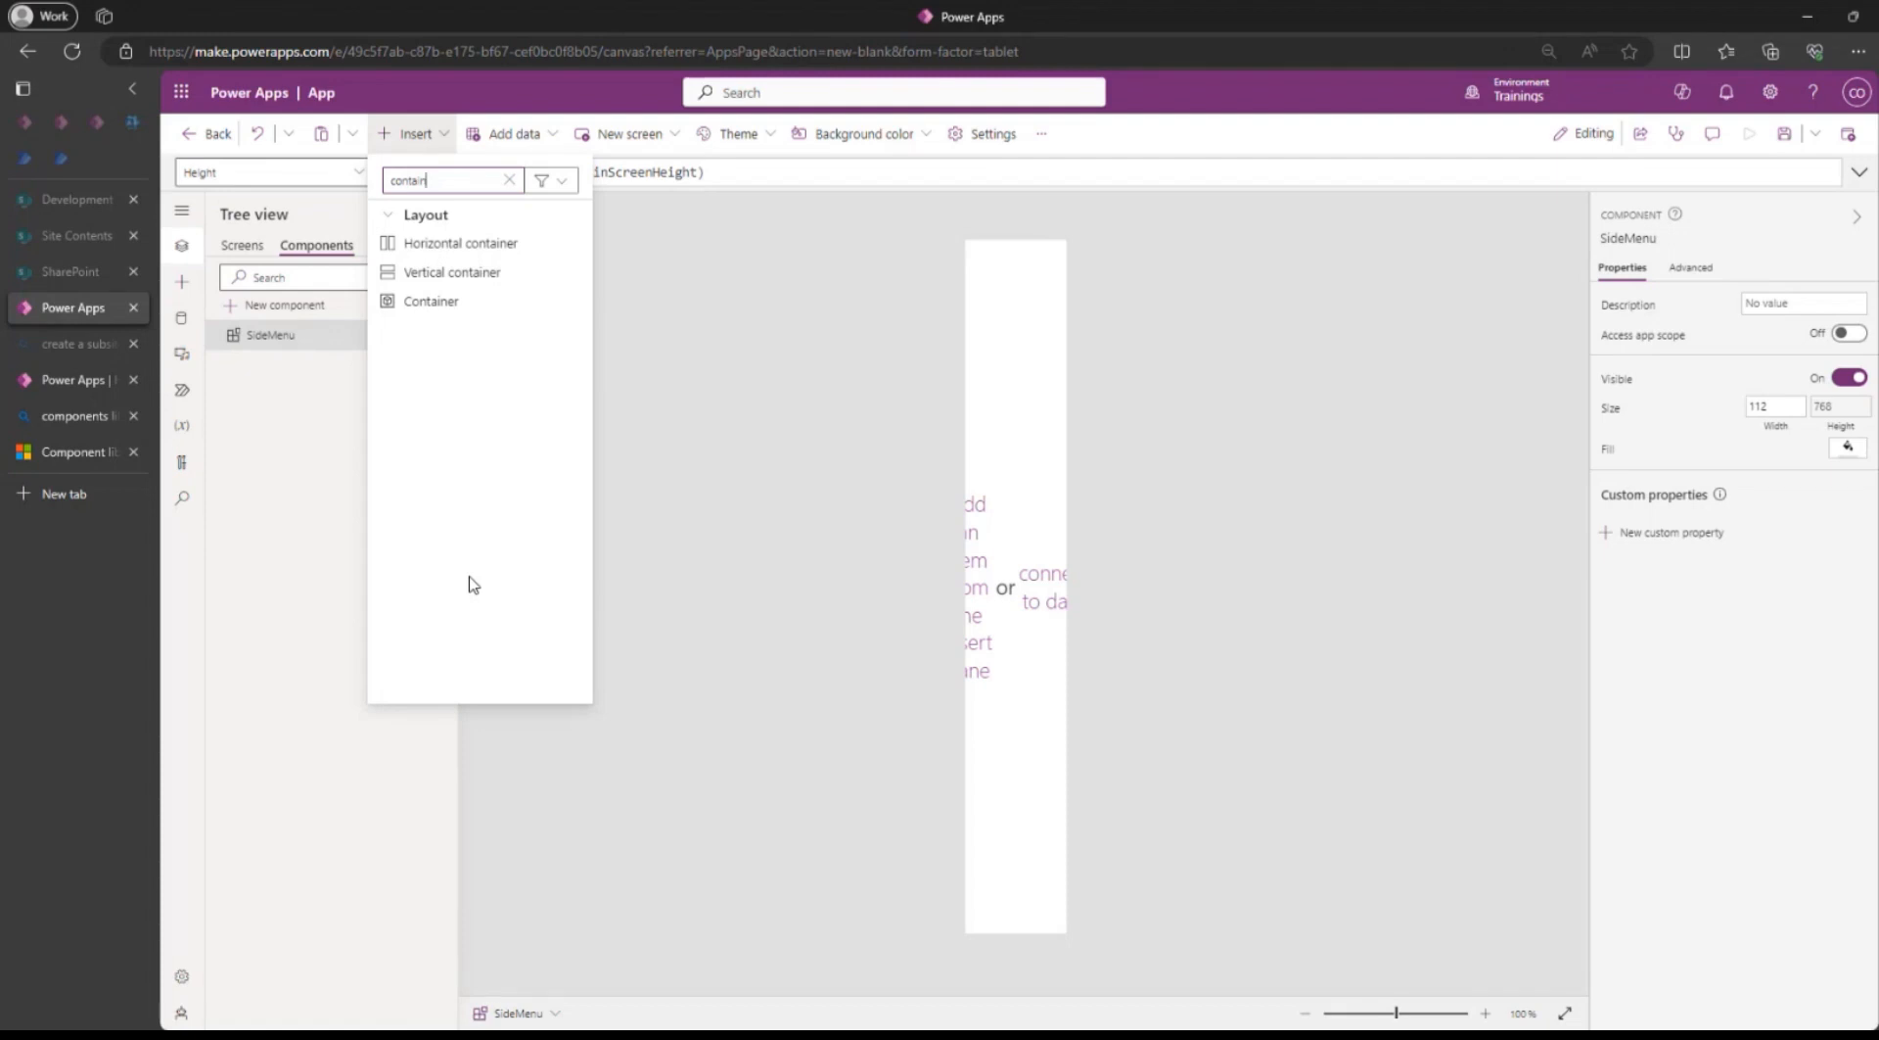
click(432, 303)
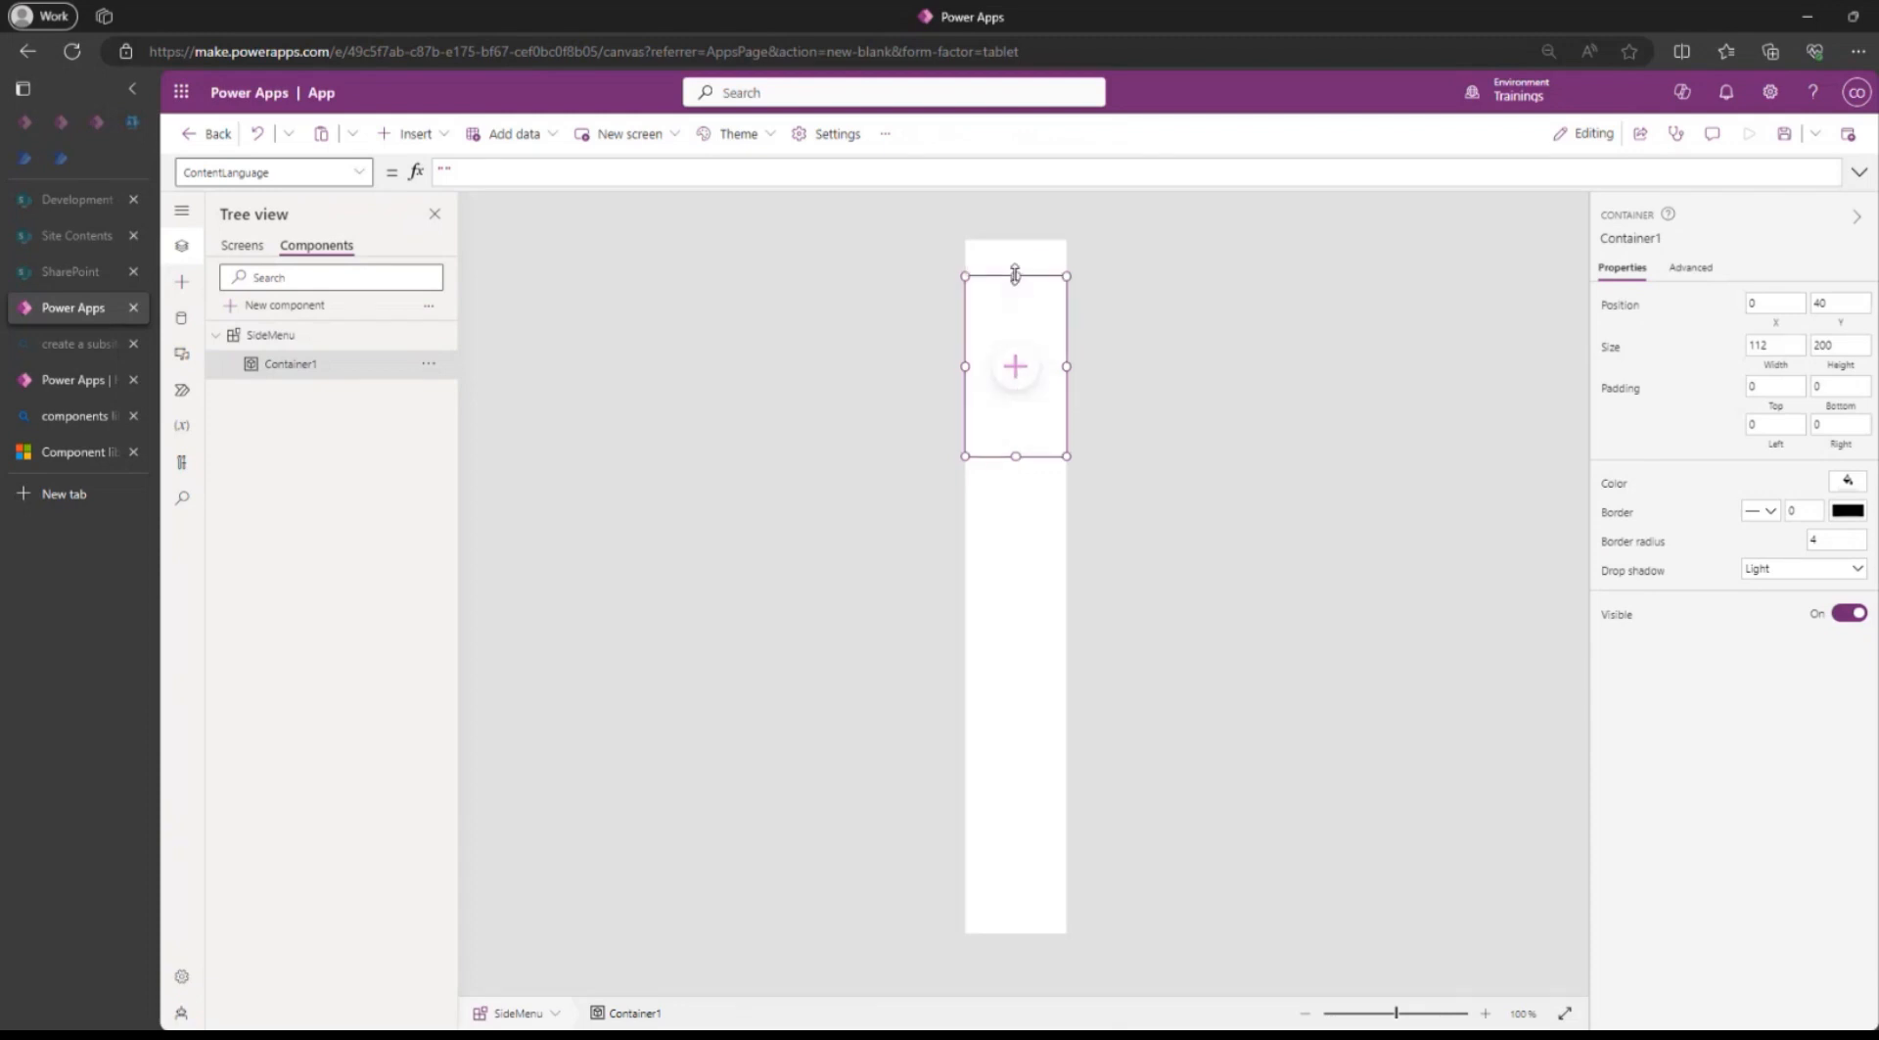
drag(1016, 277, 1016, 240)
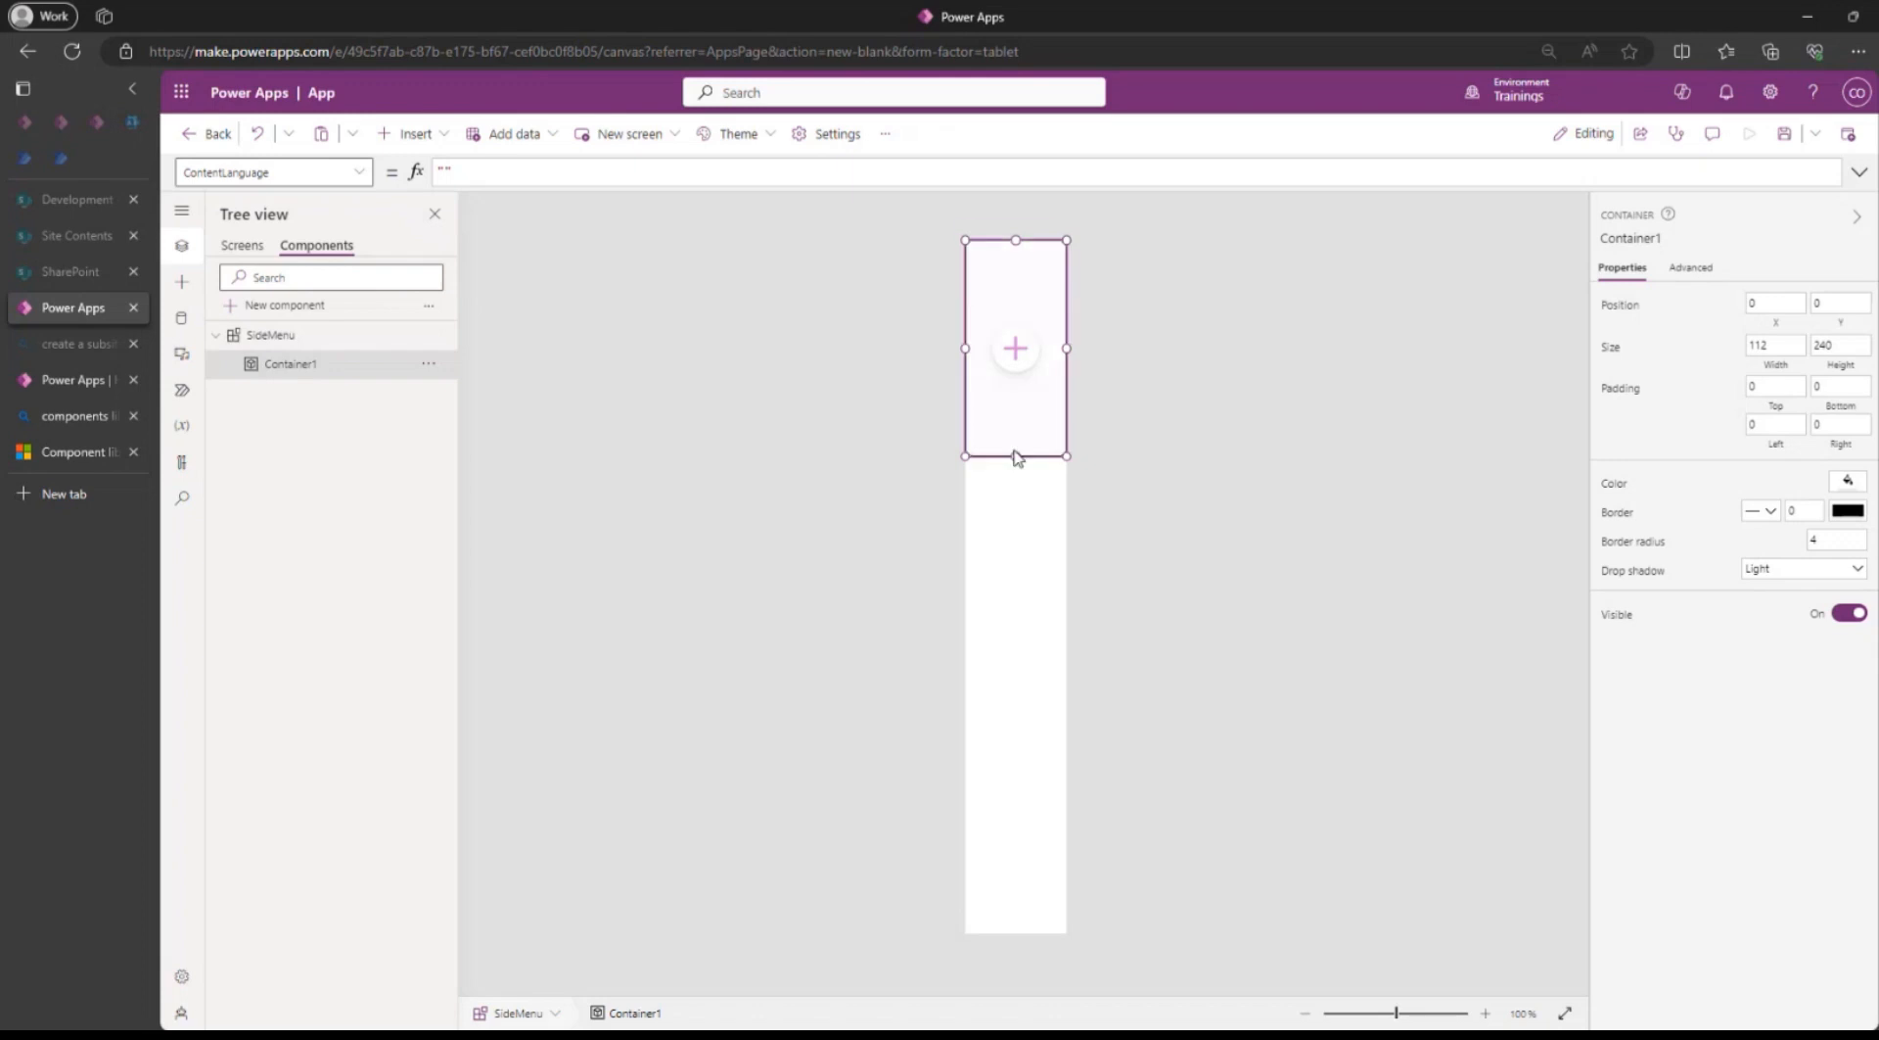
drag(1015, 455, 992, 1014)
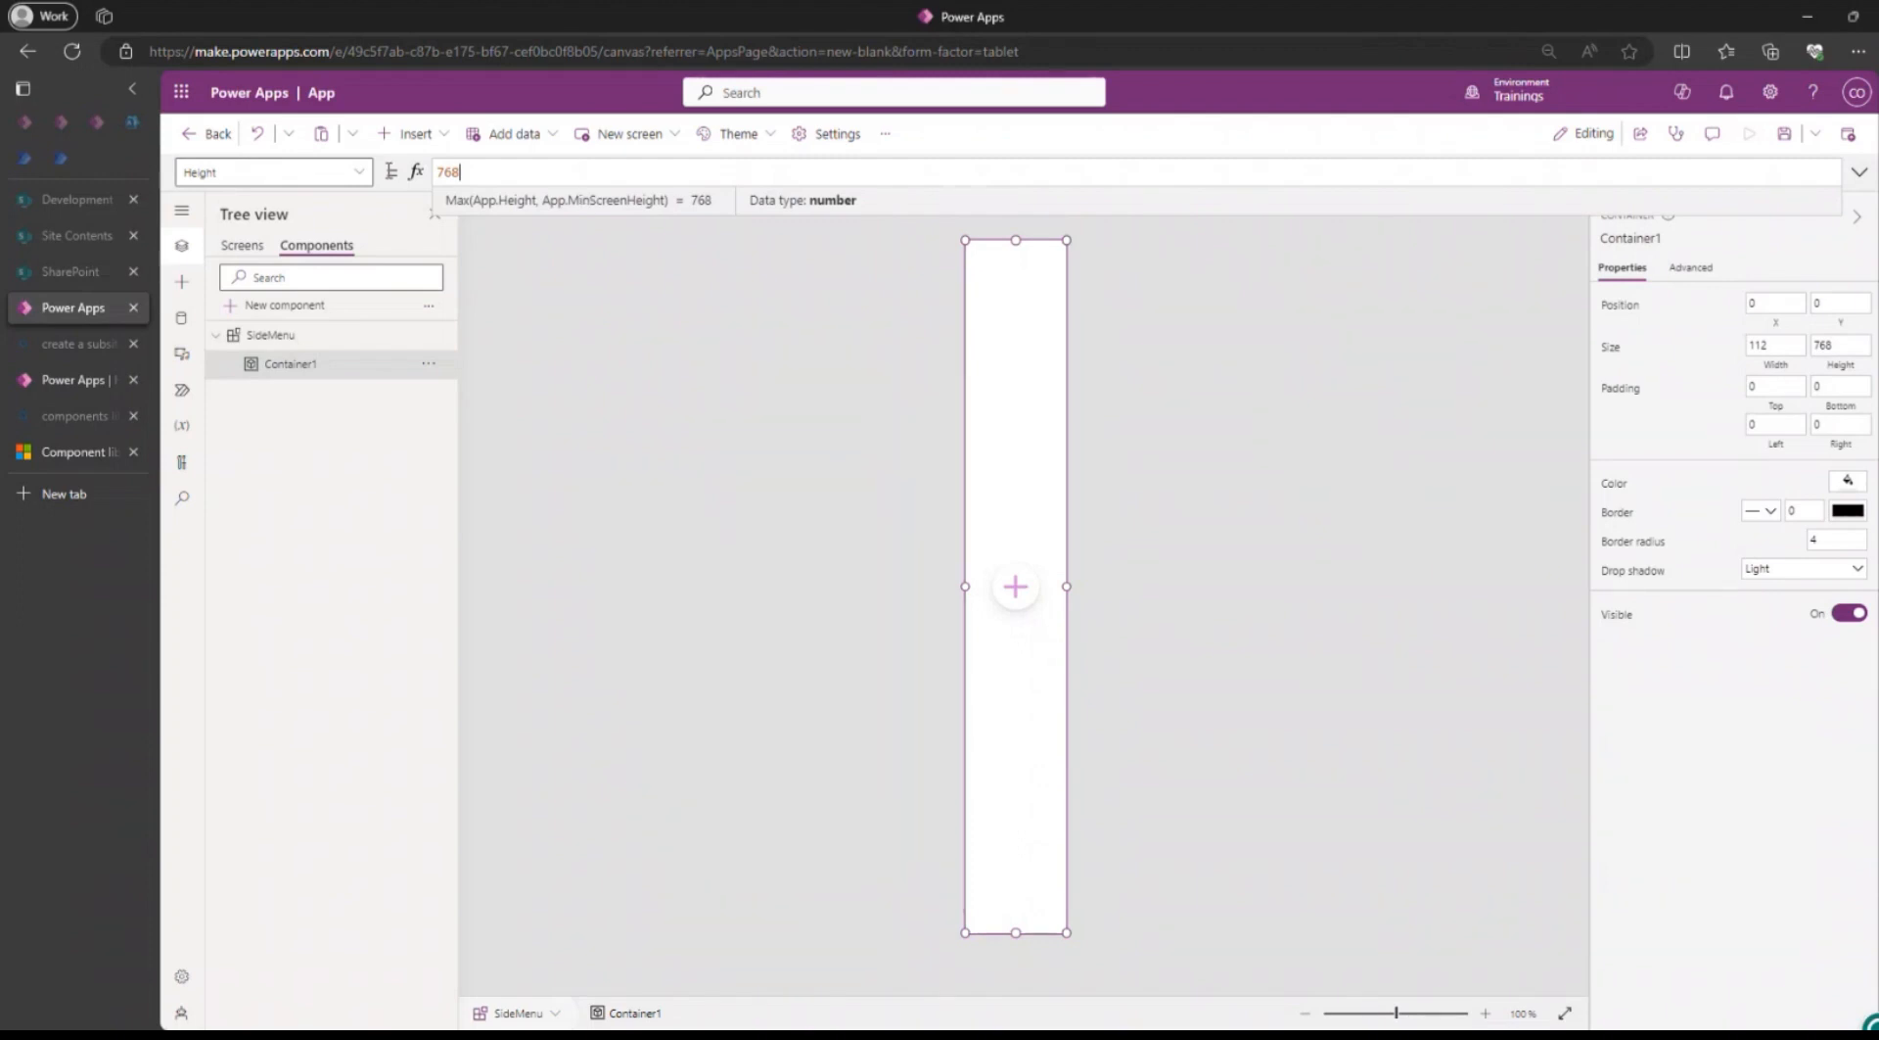
Set the Height formula of Container1 in SideMenu to Parent.Height.
key(ctrl+a)
text(Parent.H)
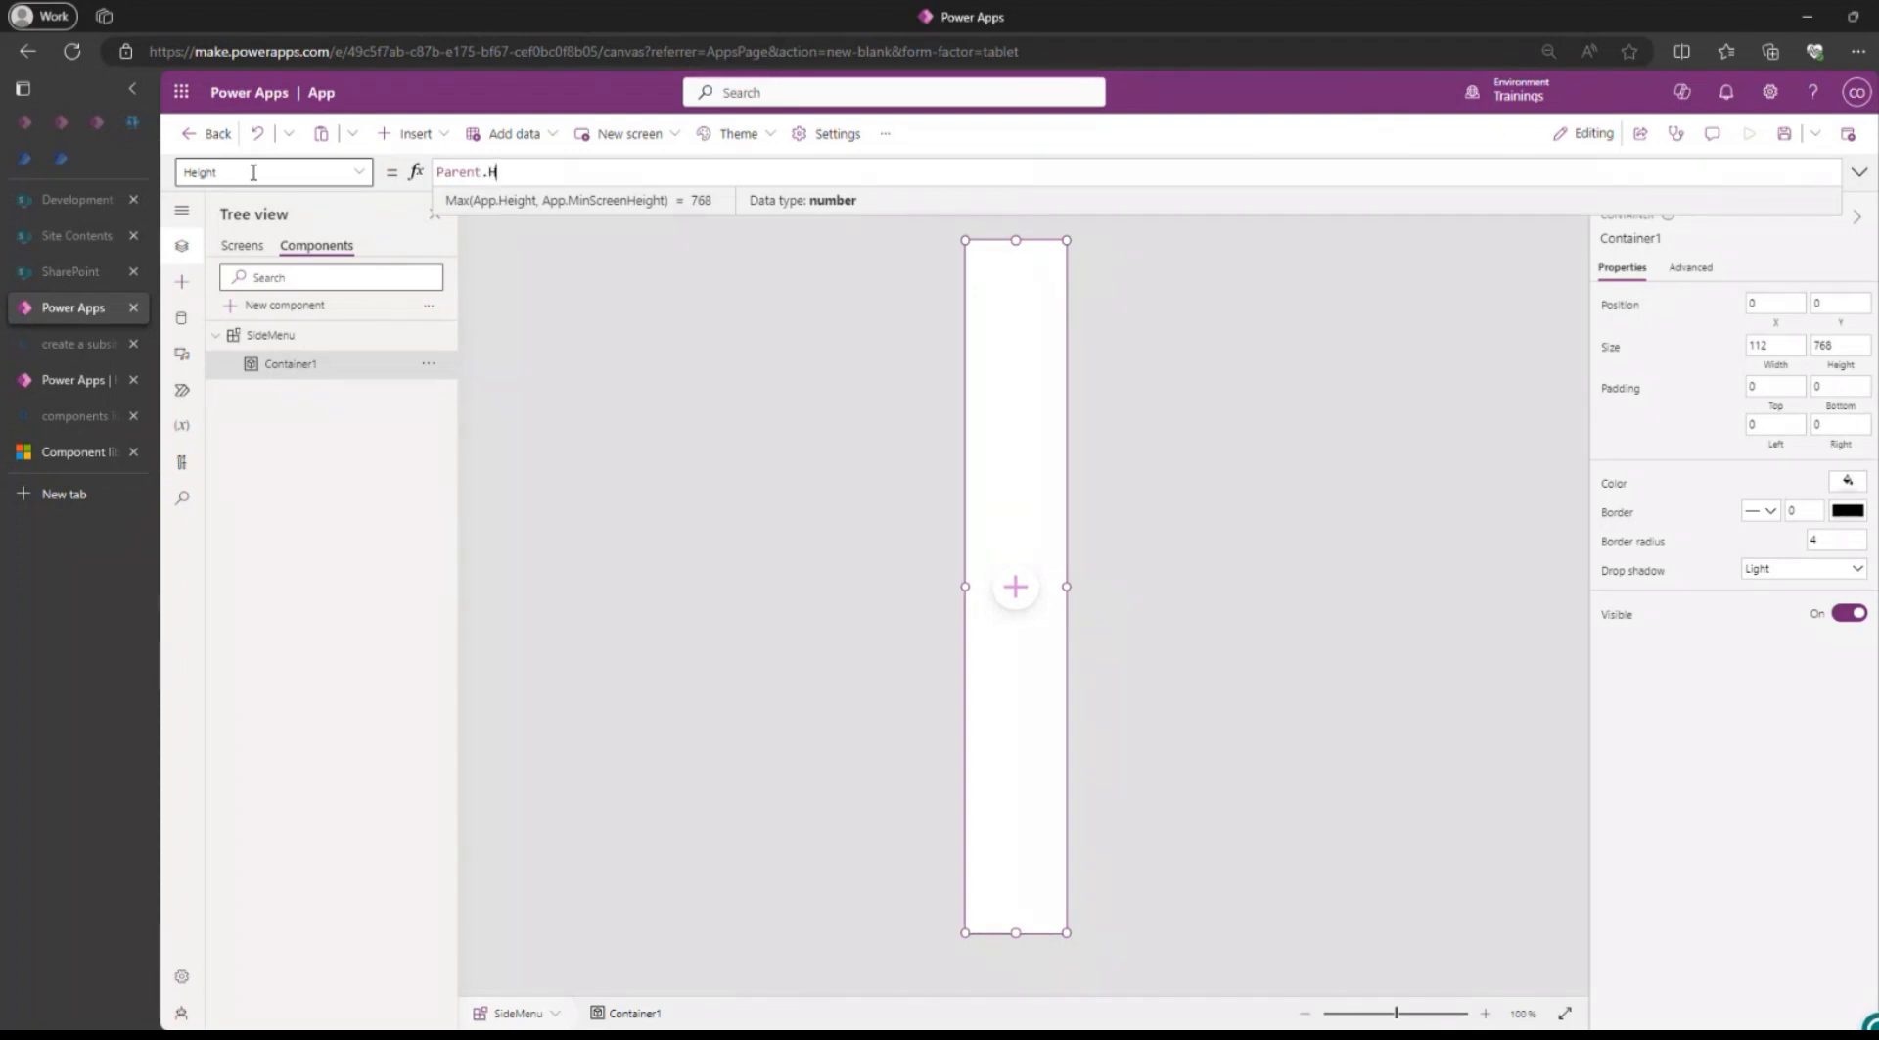
text(e)
text(ith)
key(BackSpace)
text(ight)
Try to save the app in the Trainings environment under a name starting with "App Com".
click(1784, 133)
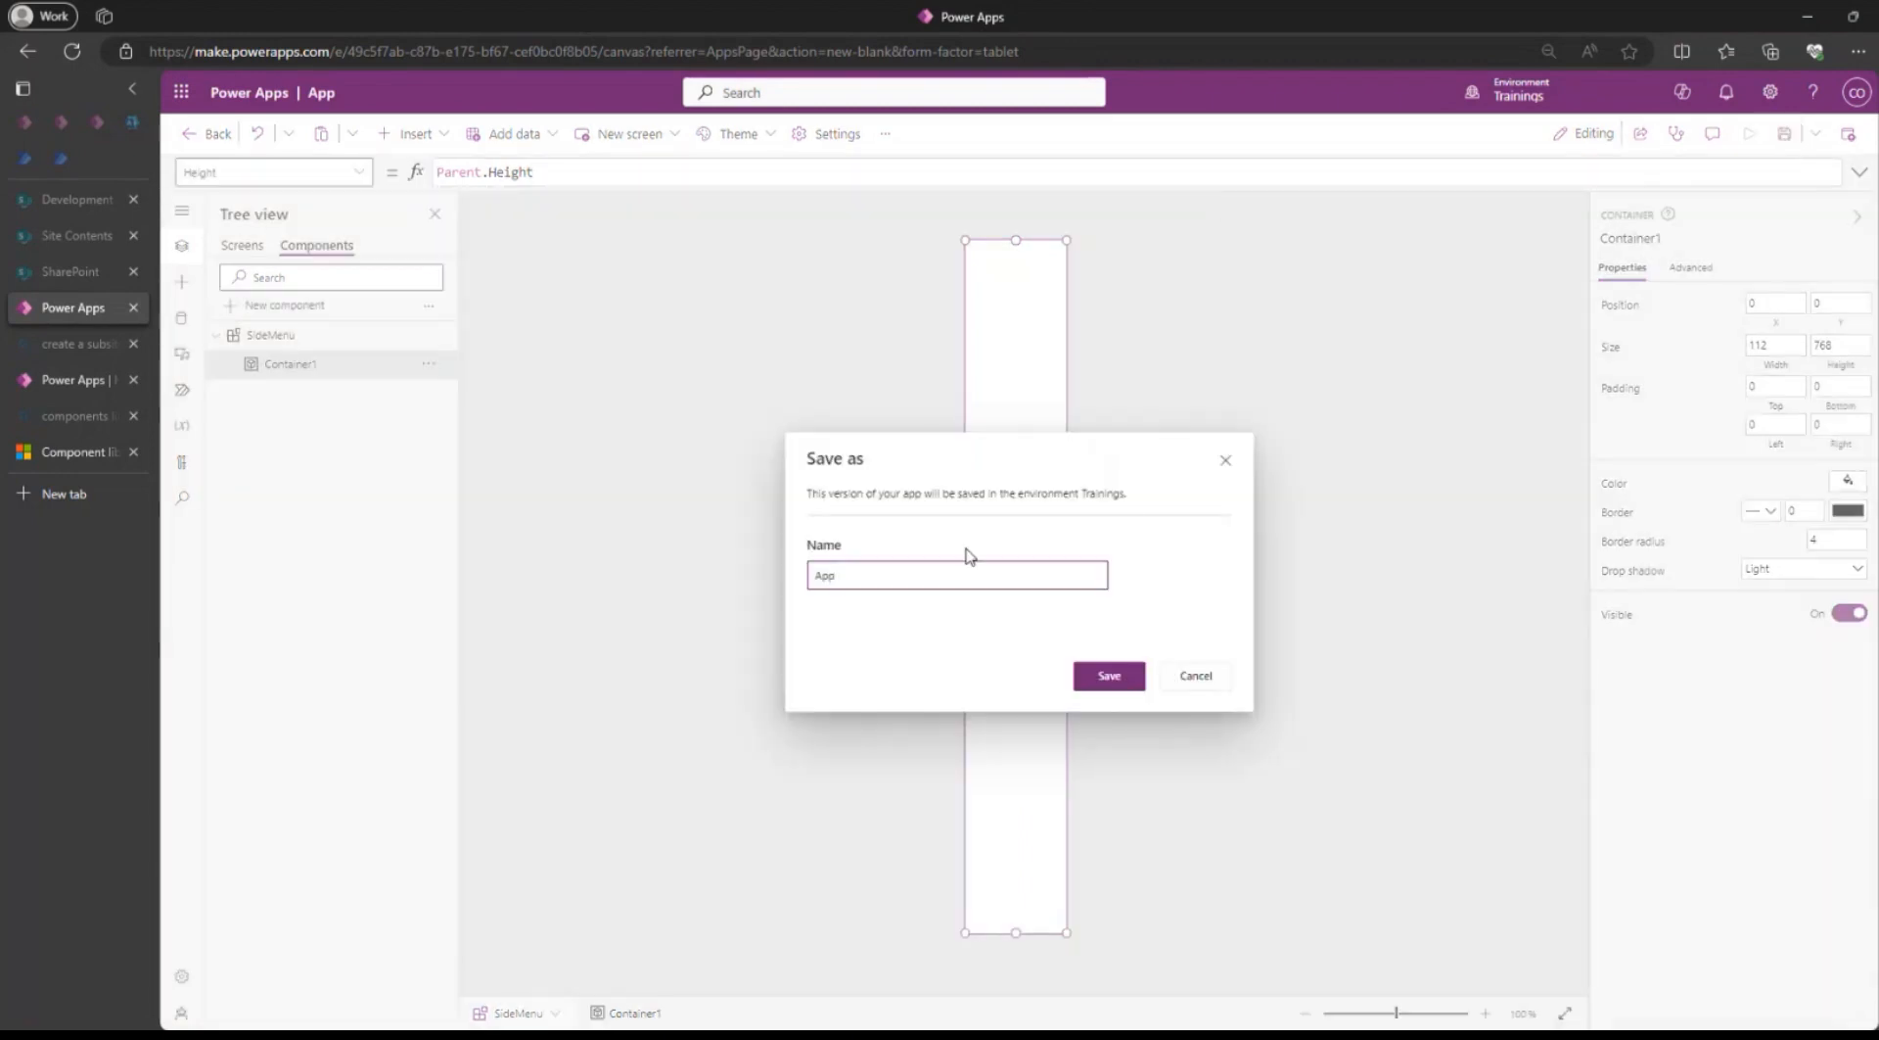
key(ctrl+a)
key(BackSpace)
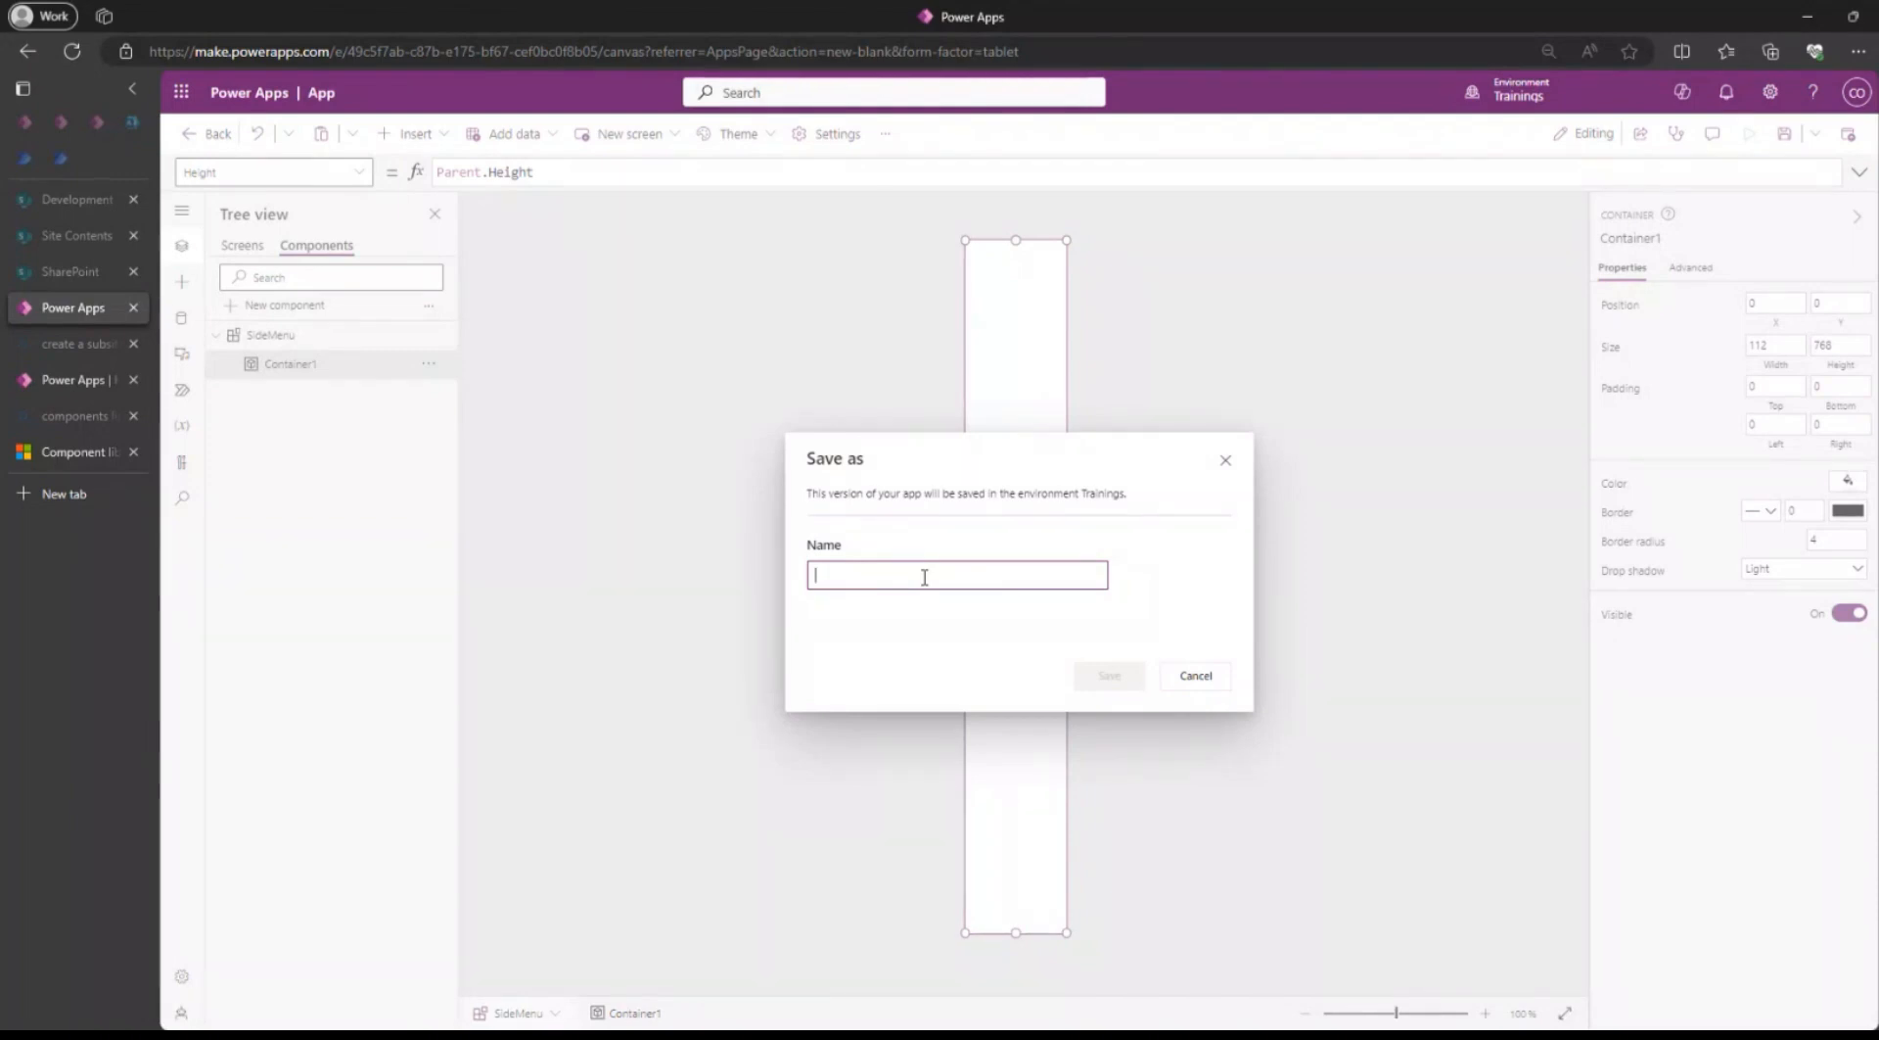
text(App Comps)
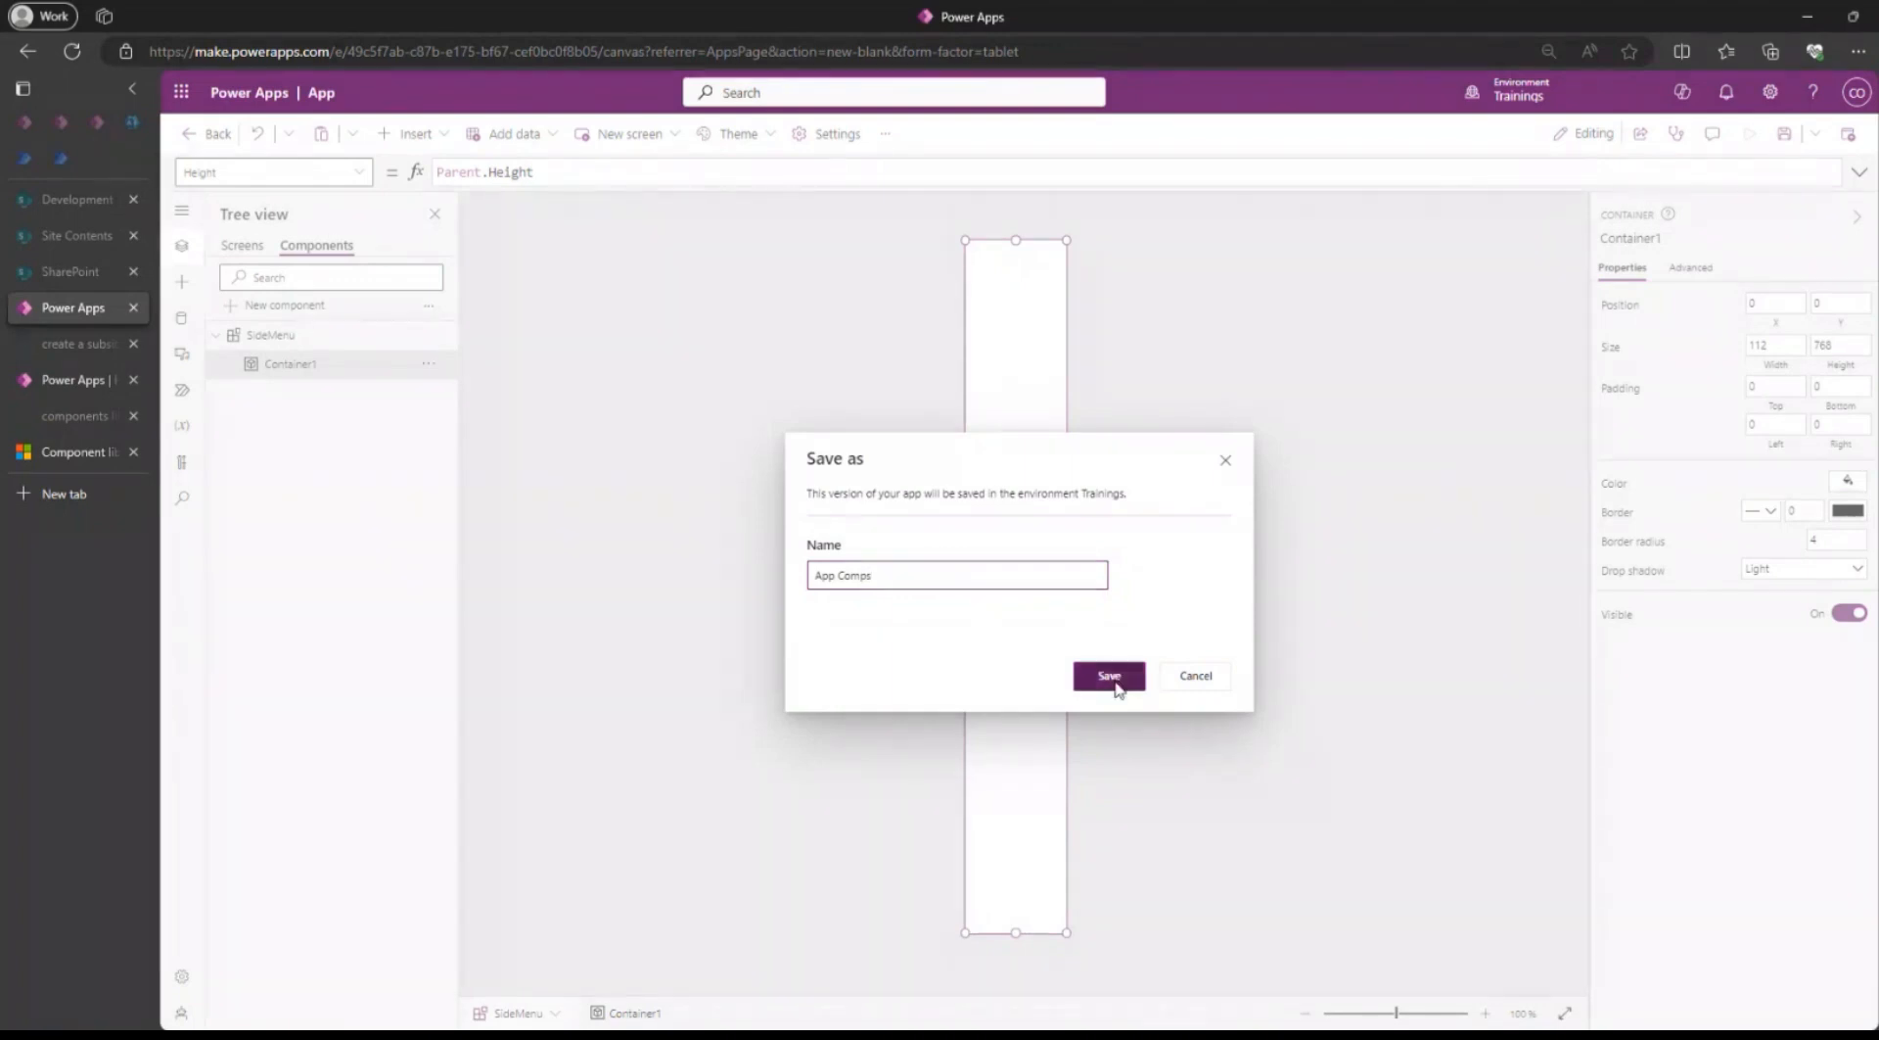
click(1110, 671)
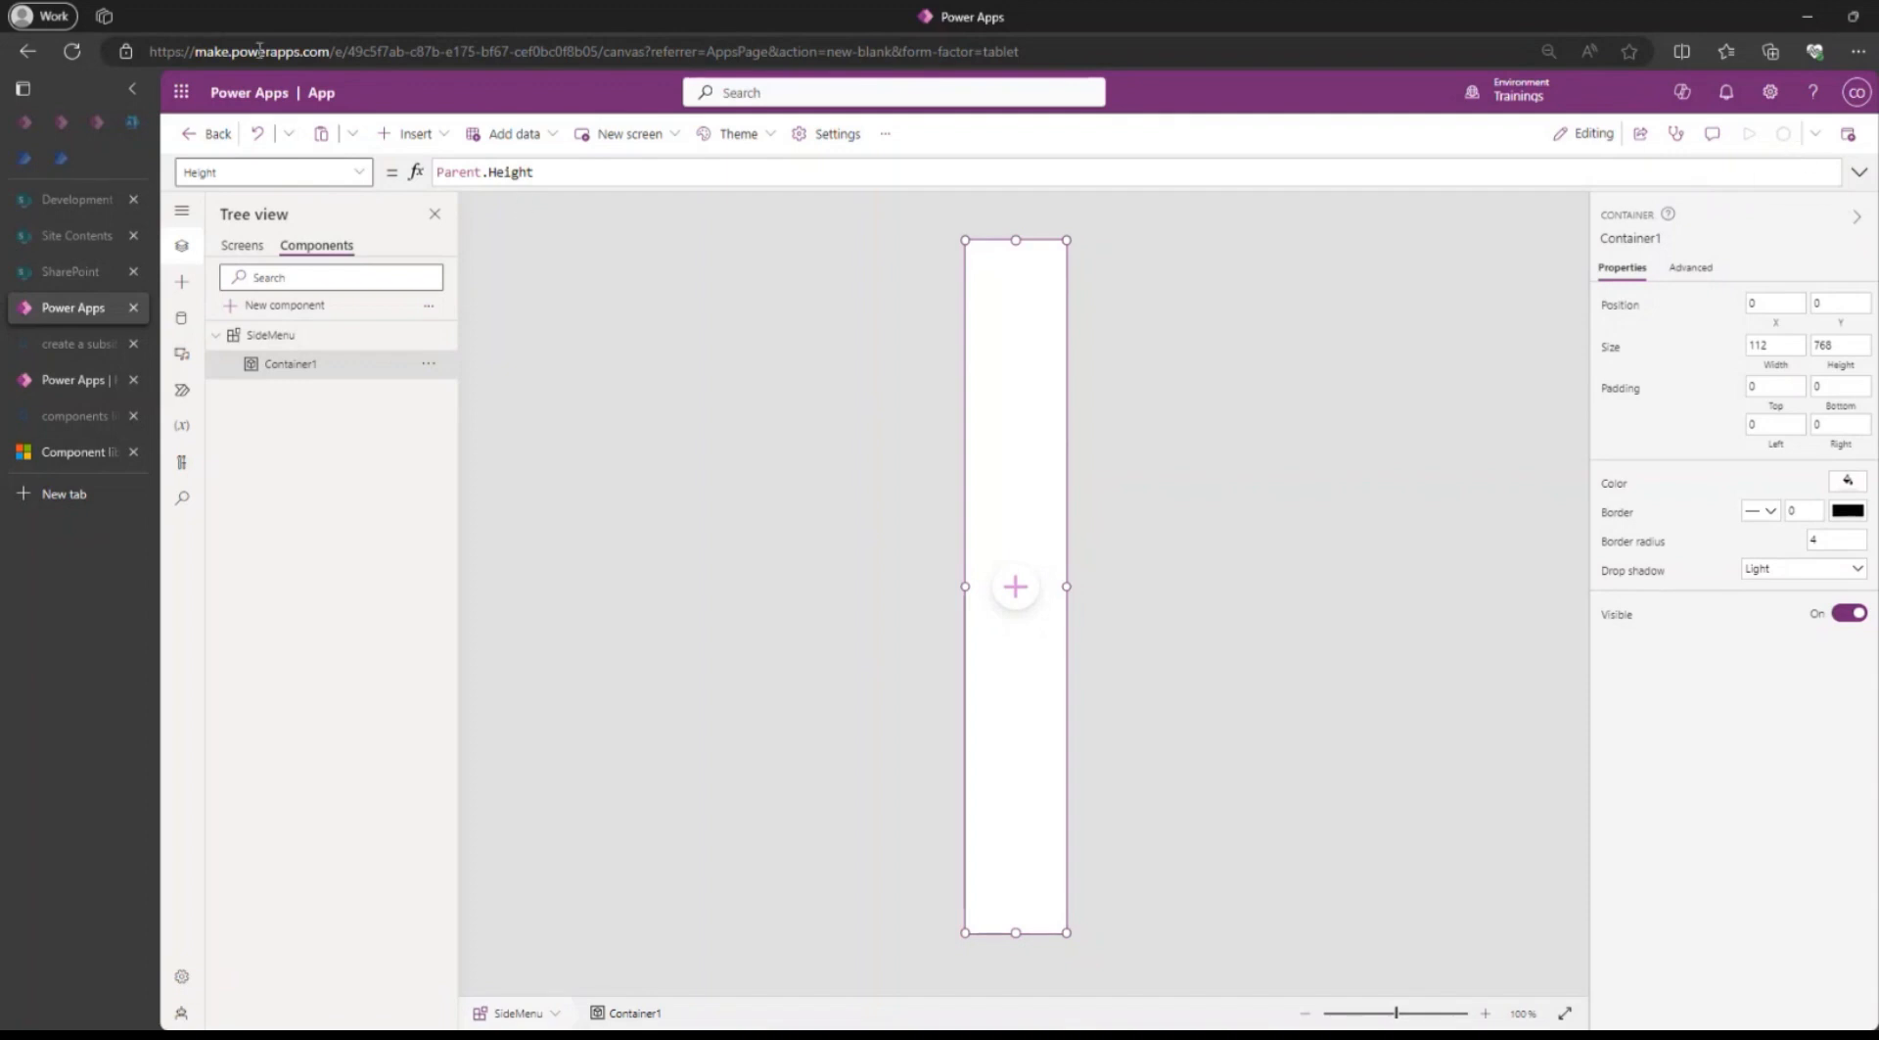
Reload the app editor page and, in the ClassicSofts-USDev-1 browser tab, open the page design choices for a new app.
click(73, 55)
click(1113, 161)
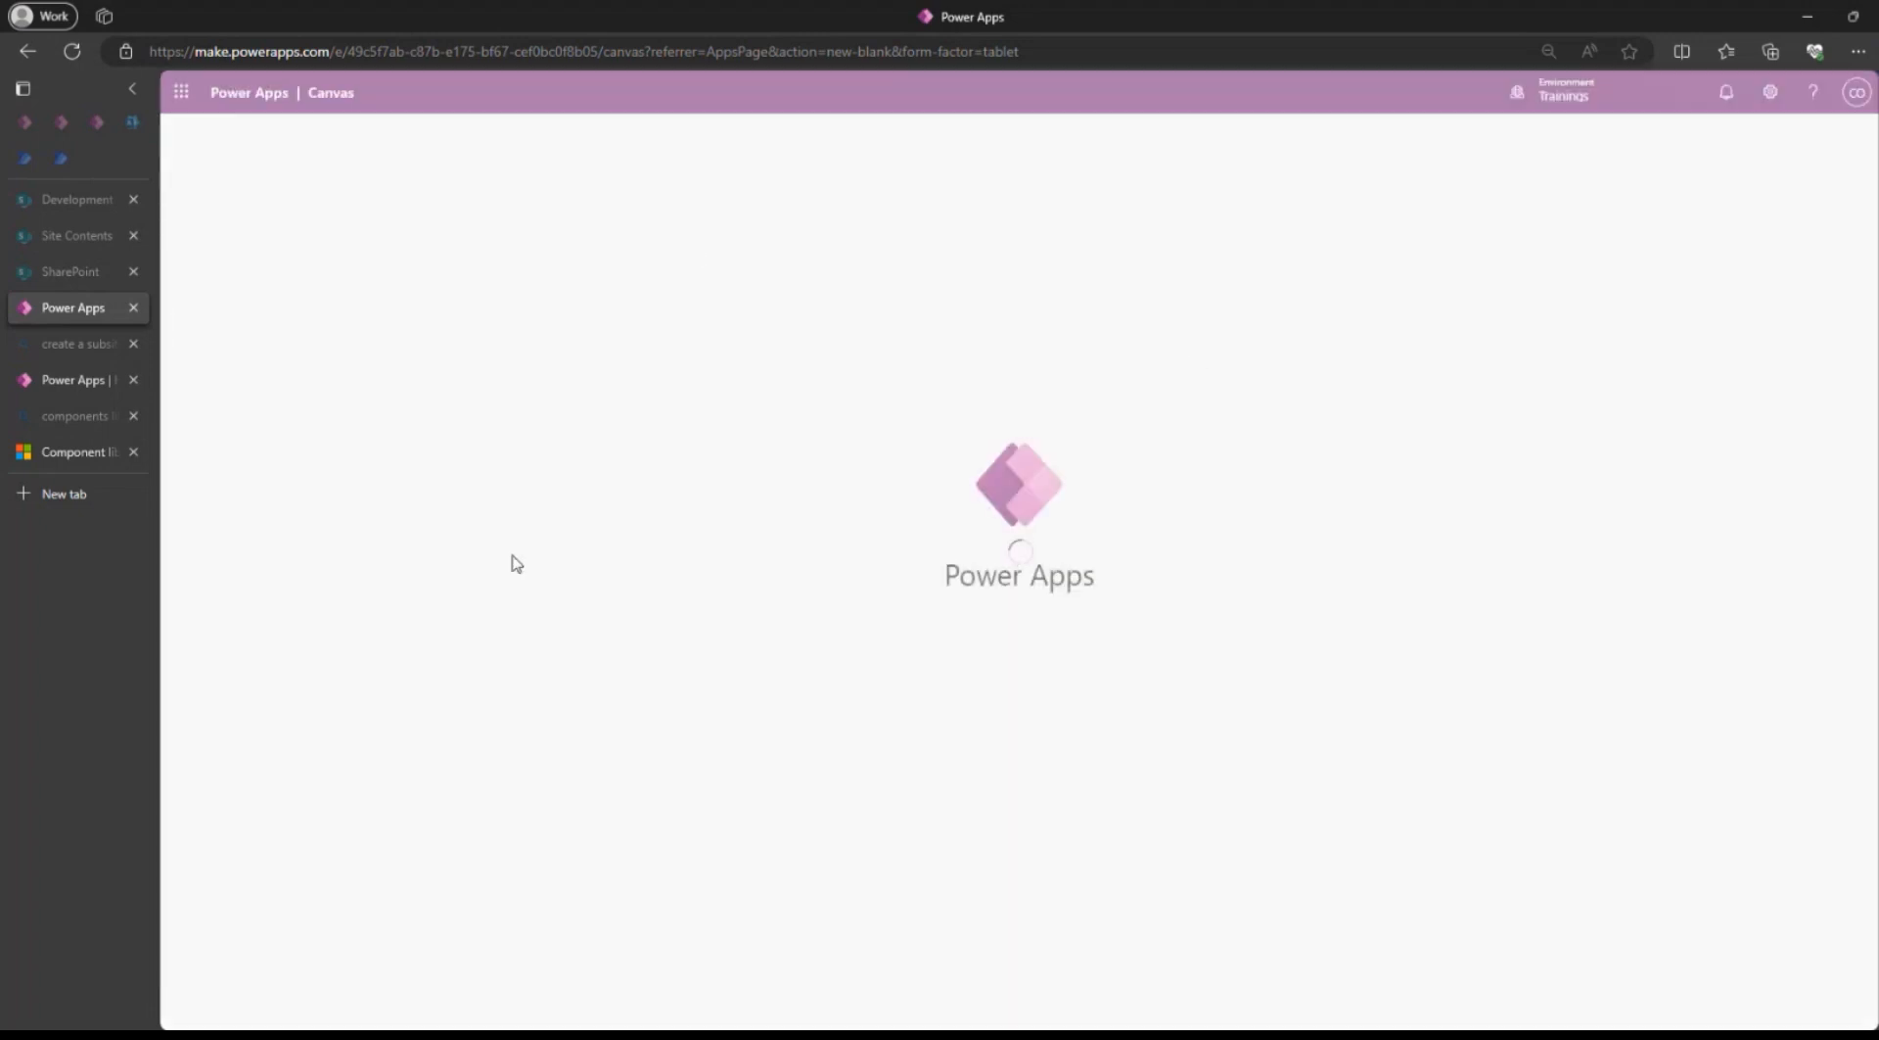
click(73, 379)
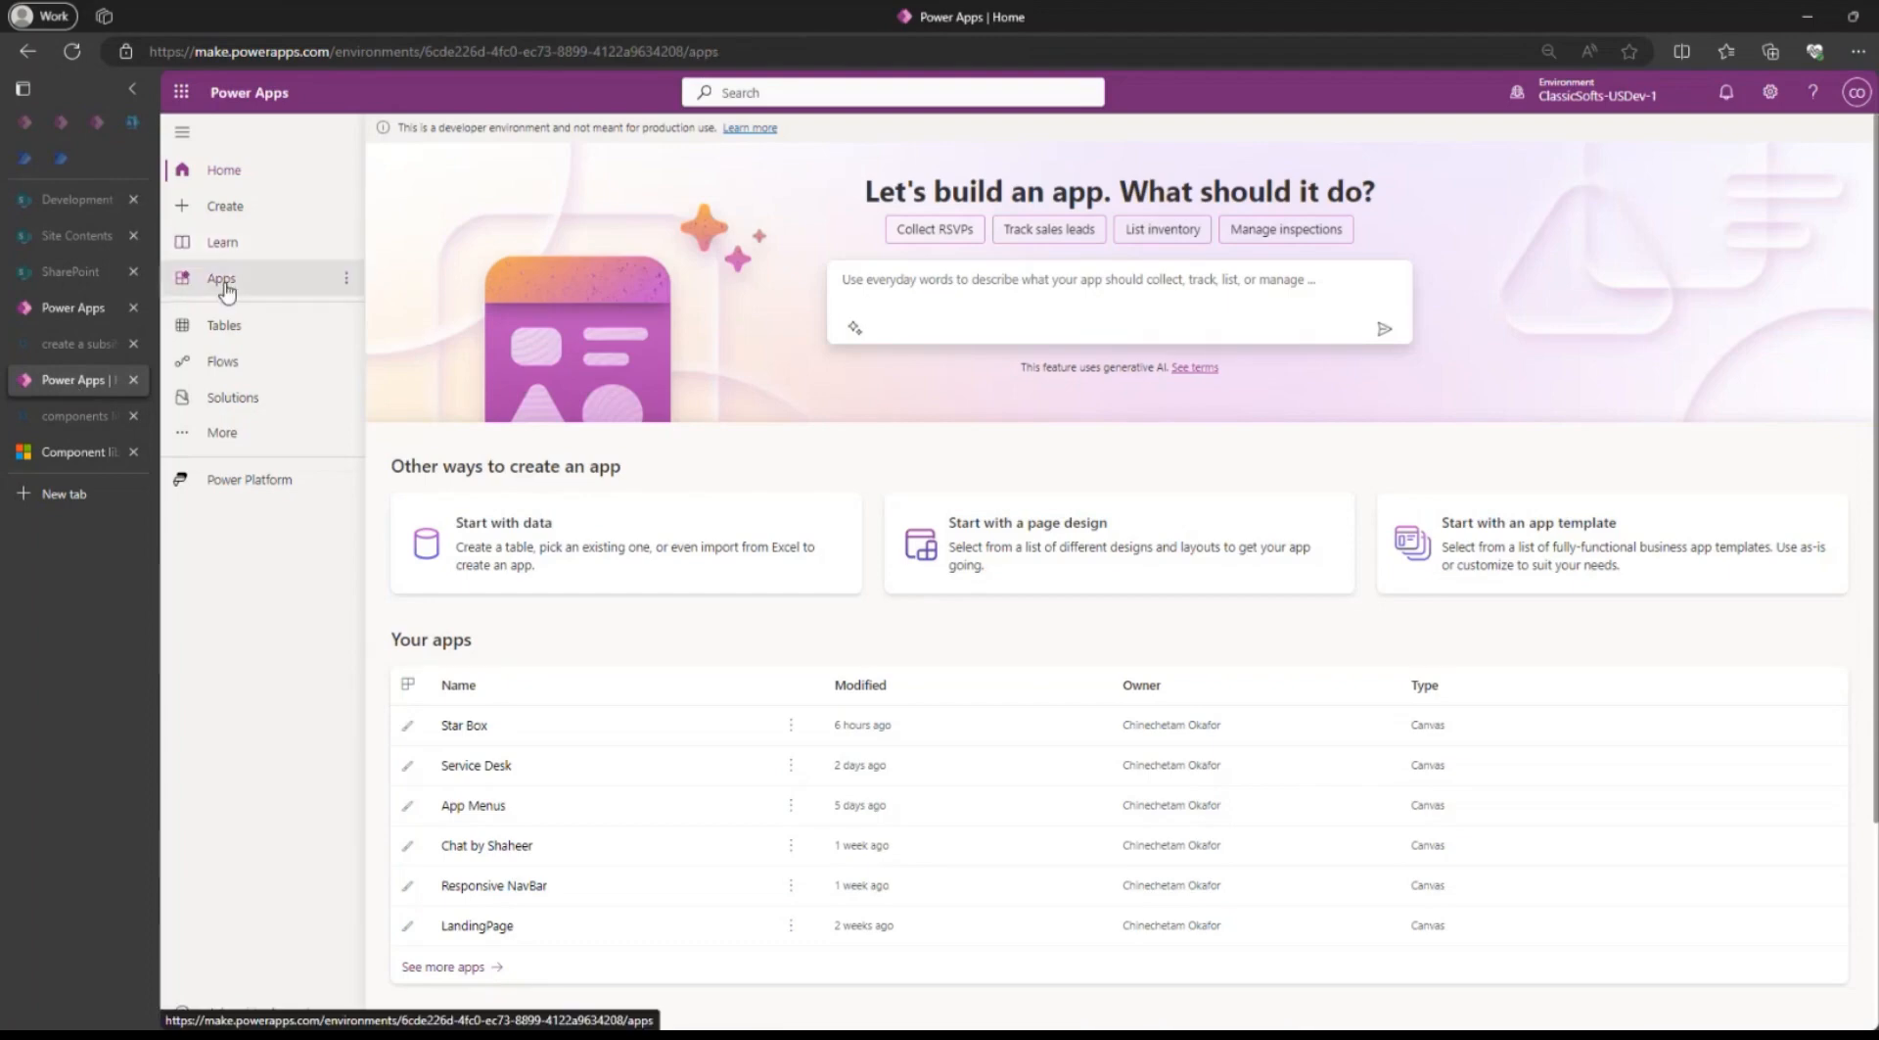
click(222, 278)
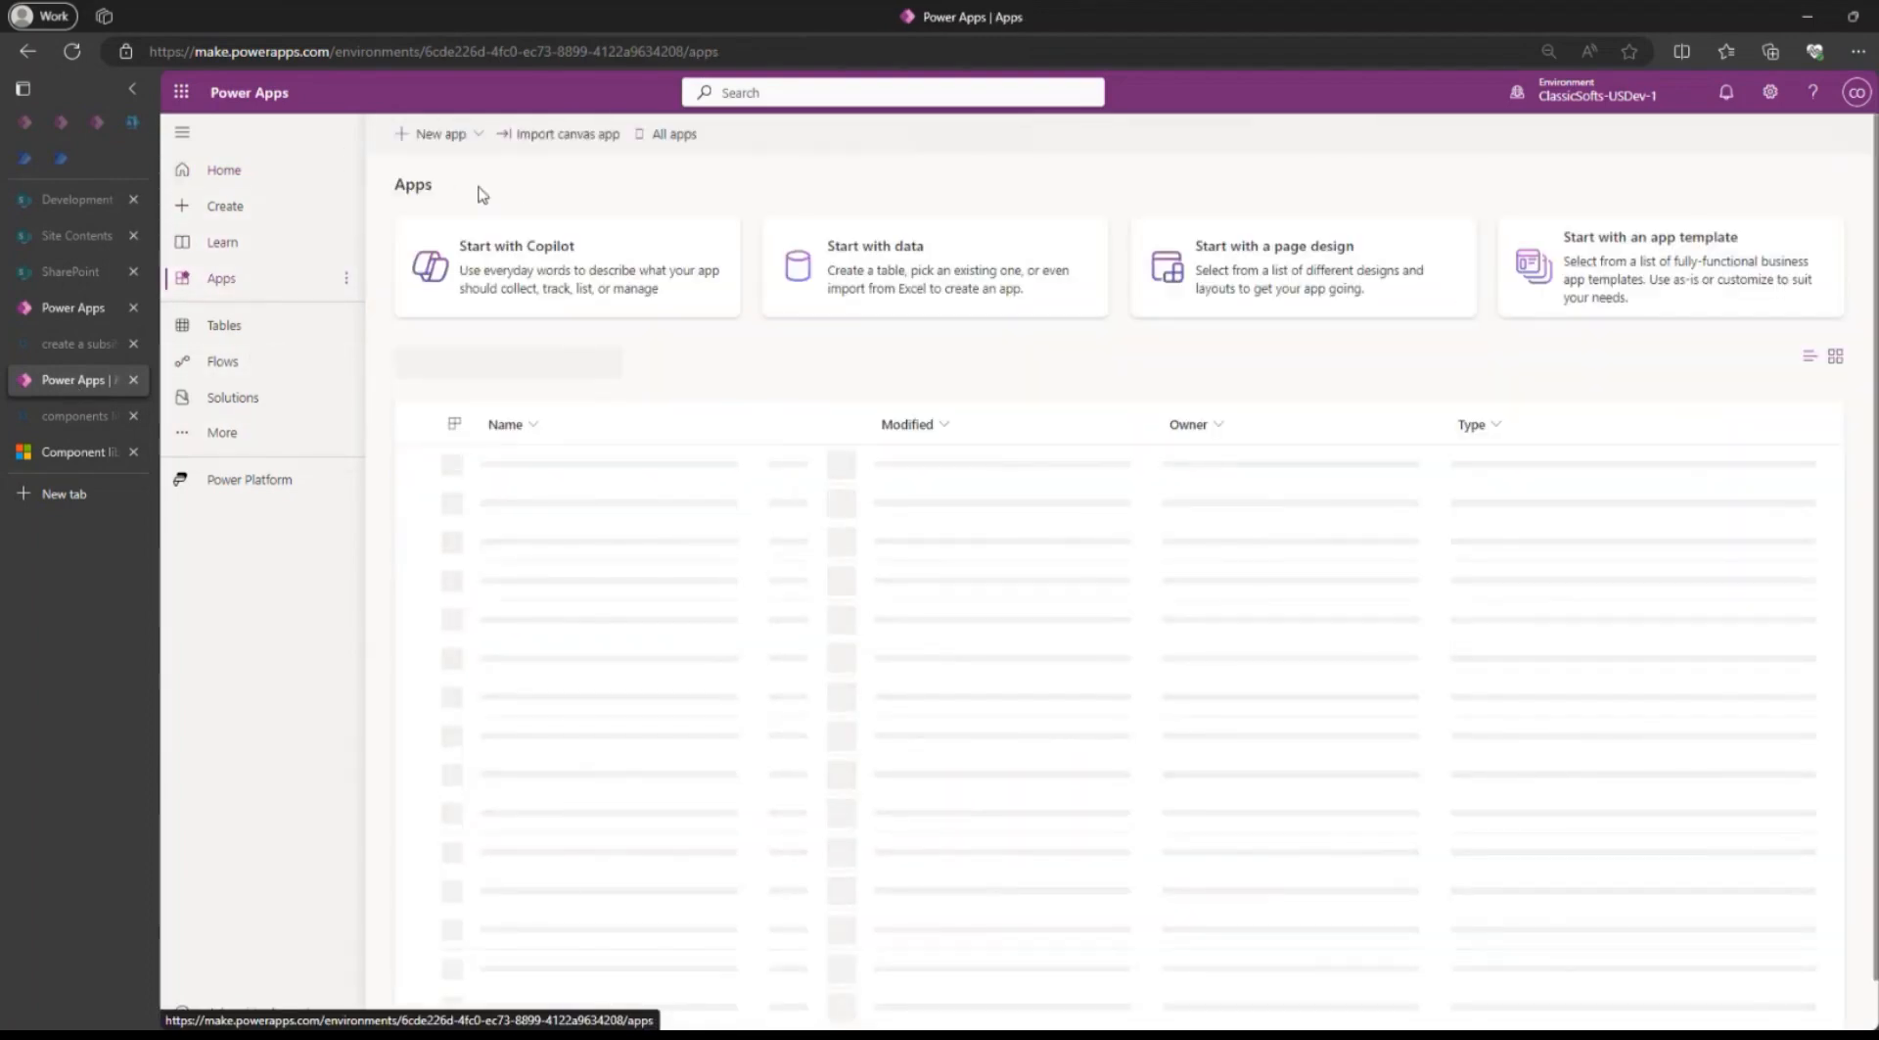
click(436, 134)
click(470, 235)
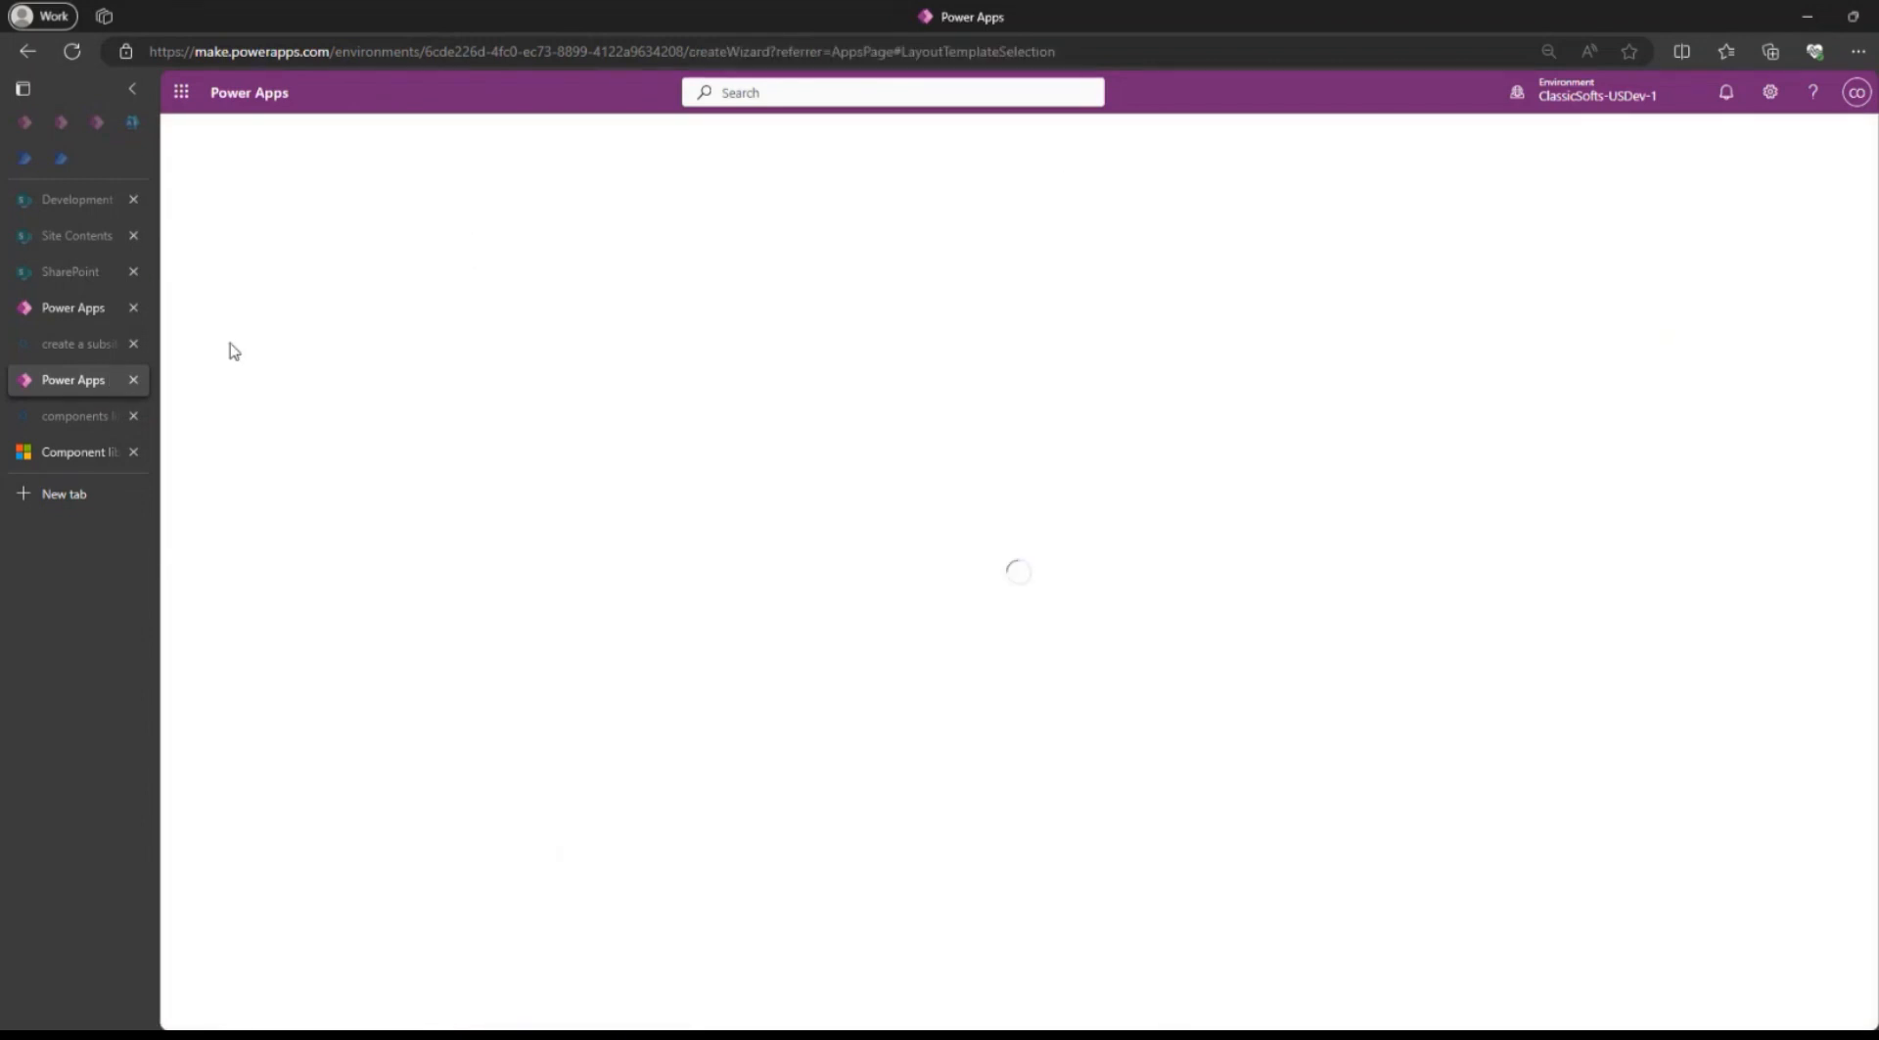
Return to the reloaded Trainings app, skip the welcome dialog and save the app as App Comps.
click(83, 309)
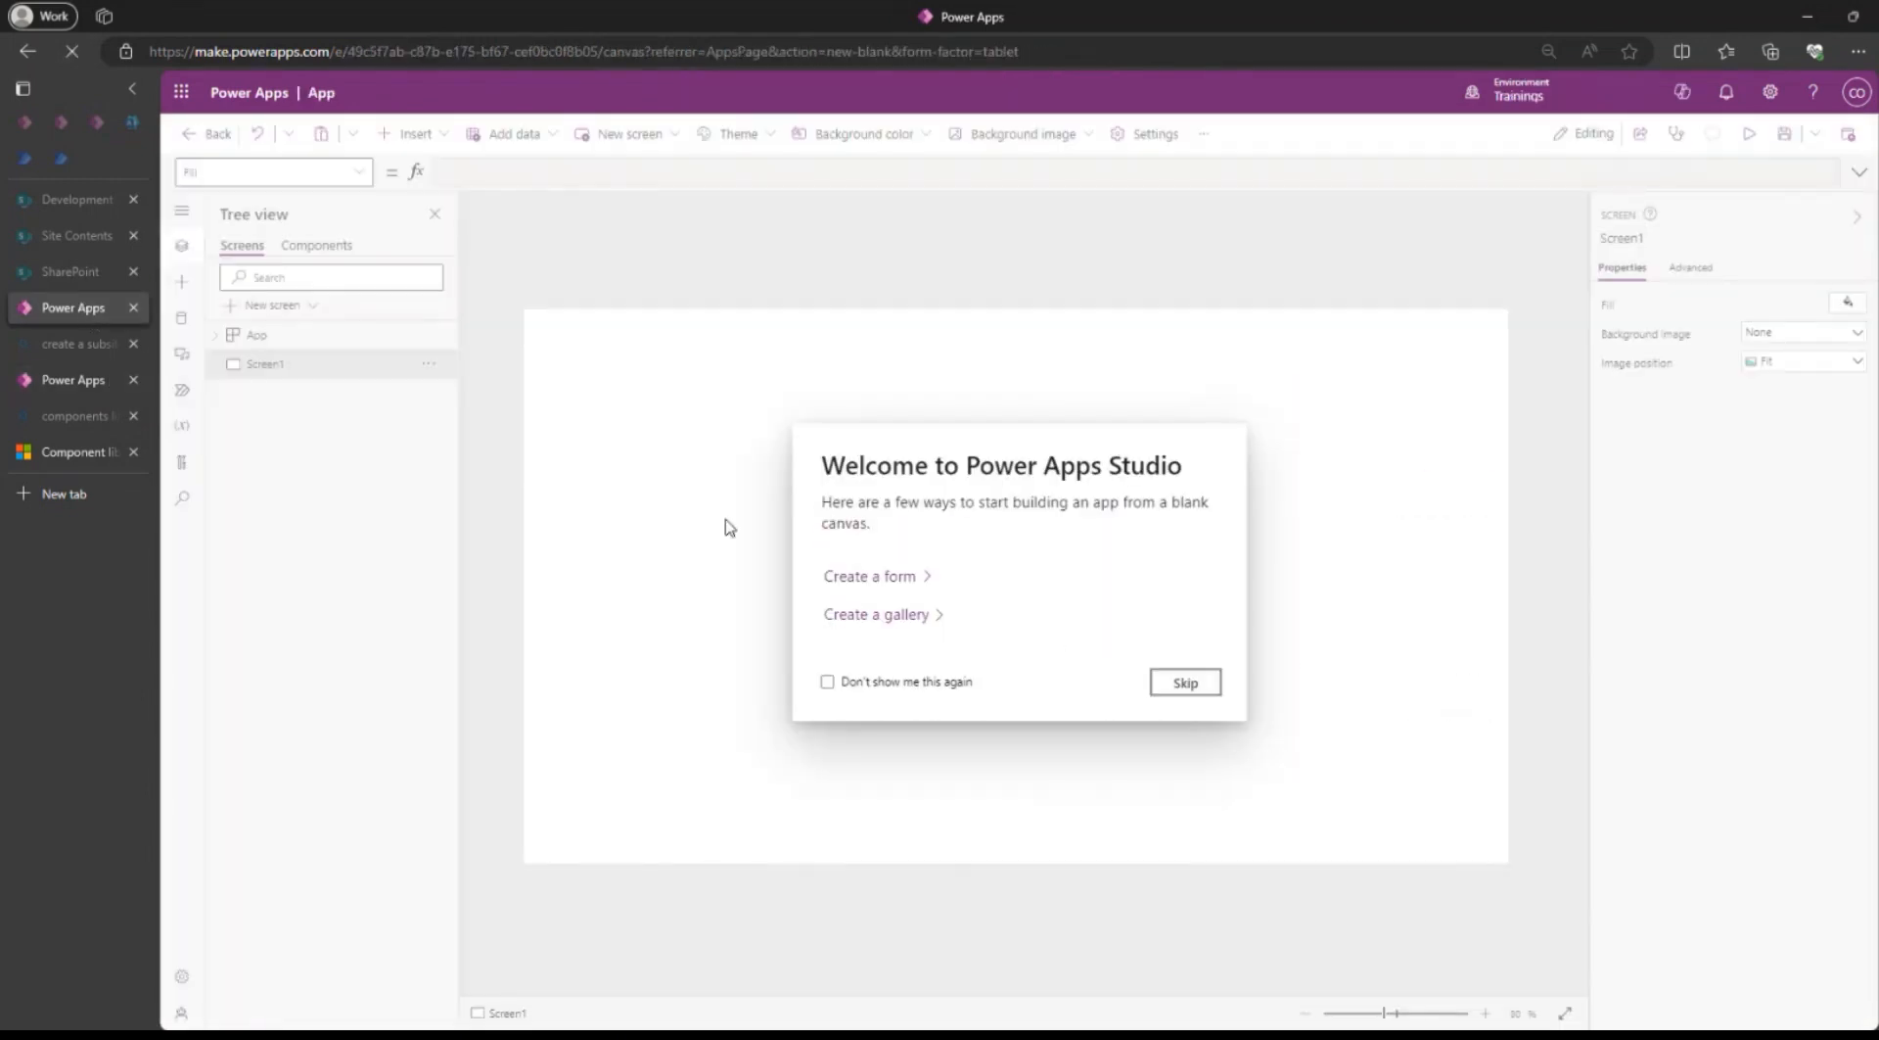
click(1161, 683)
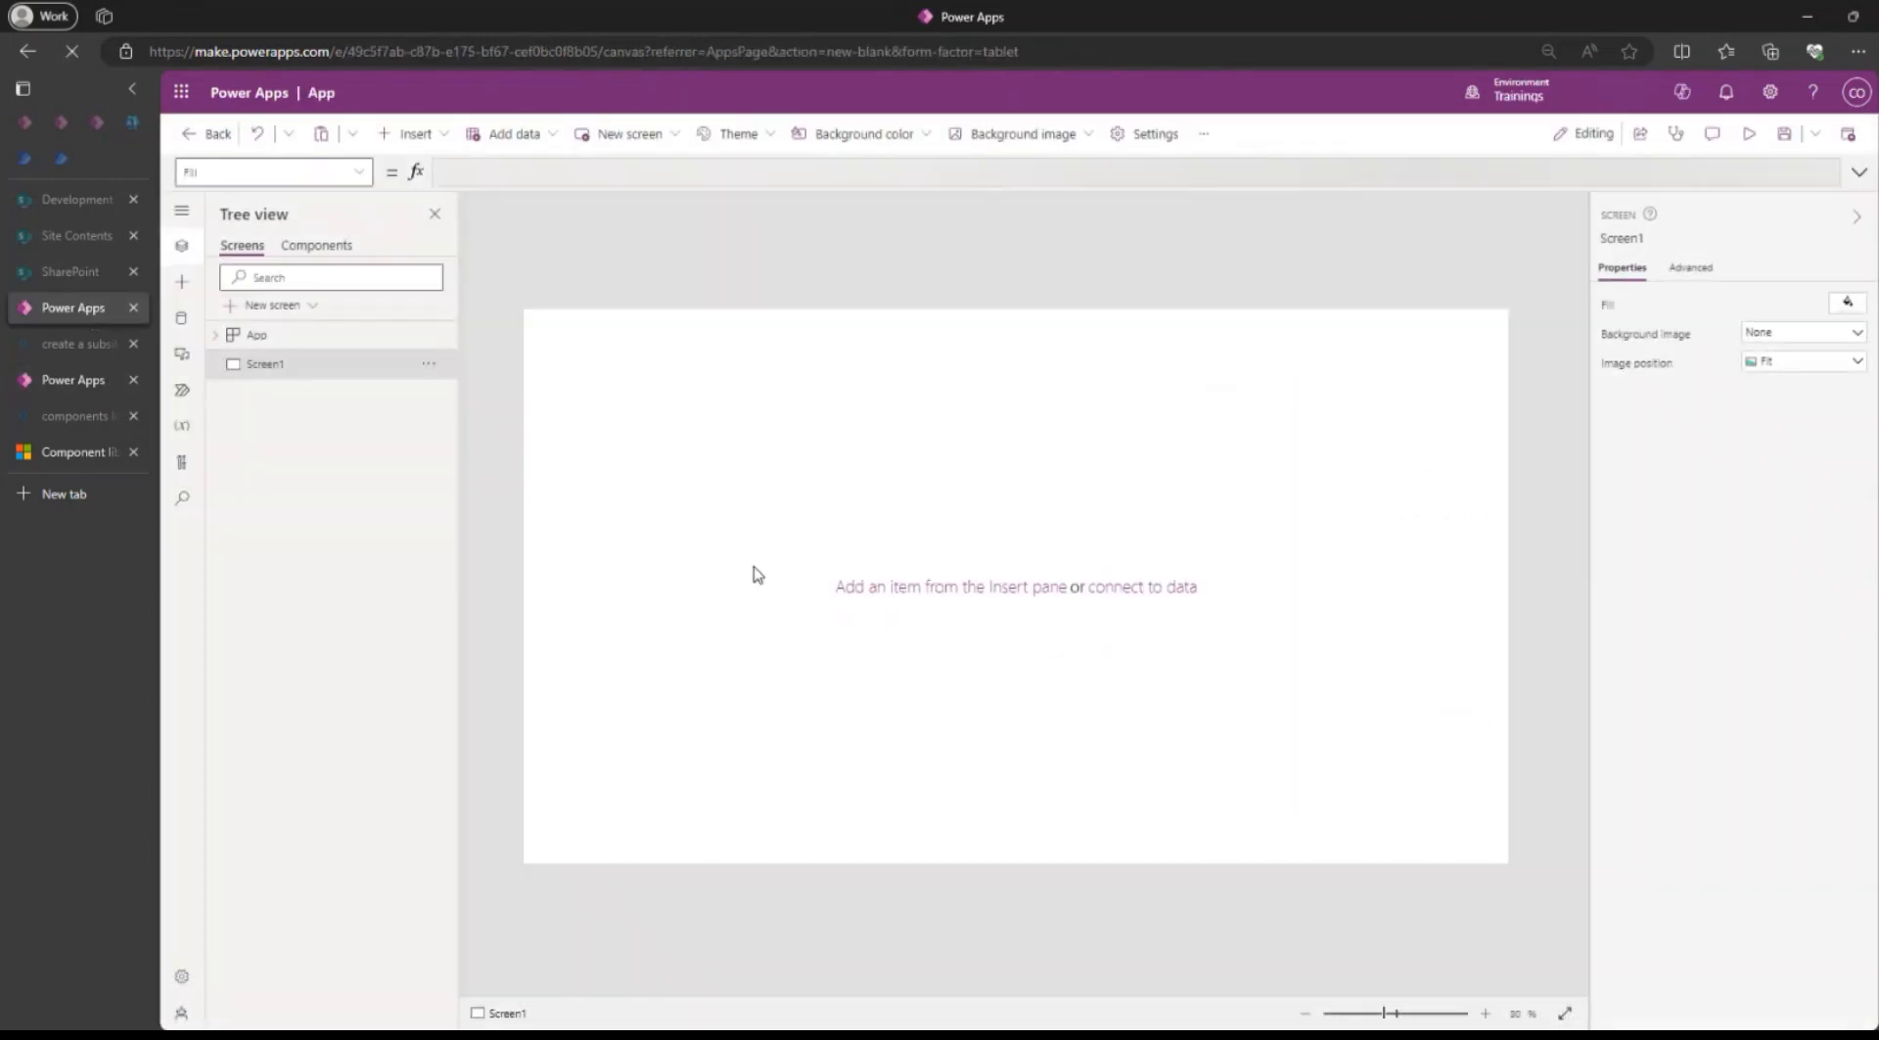
click(319, 246)
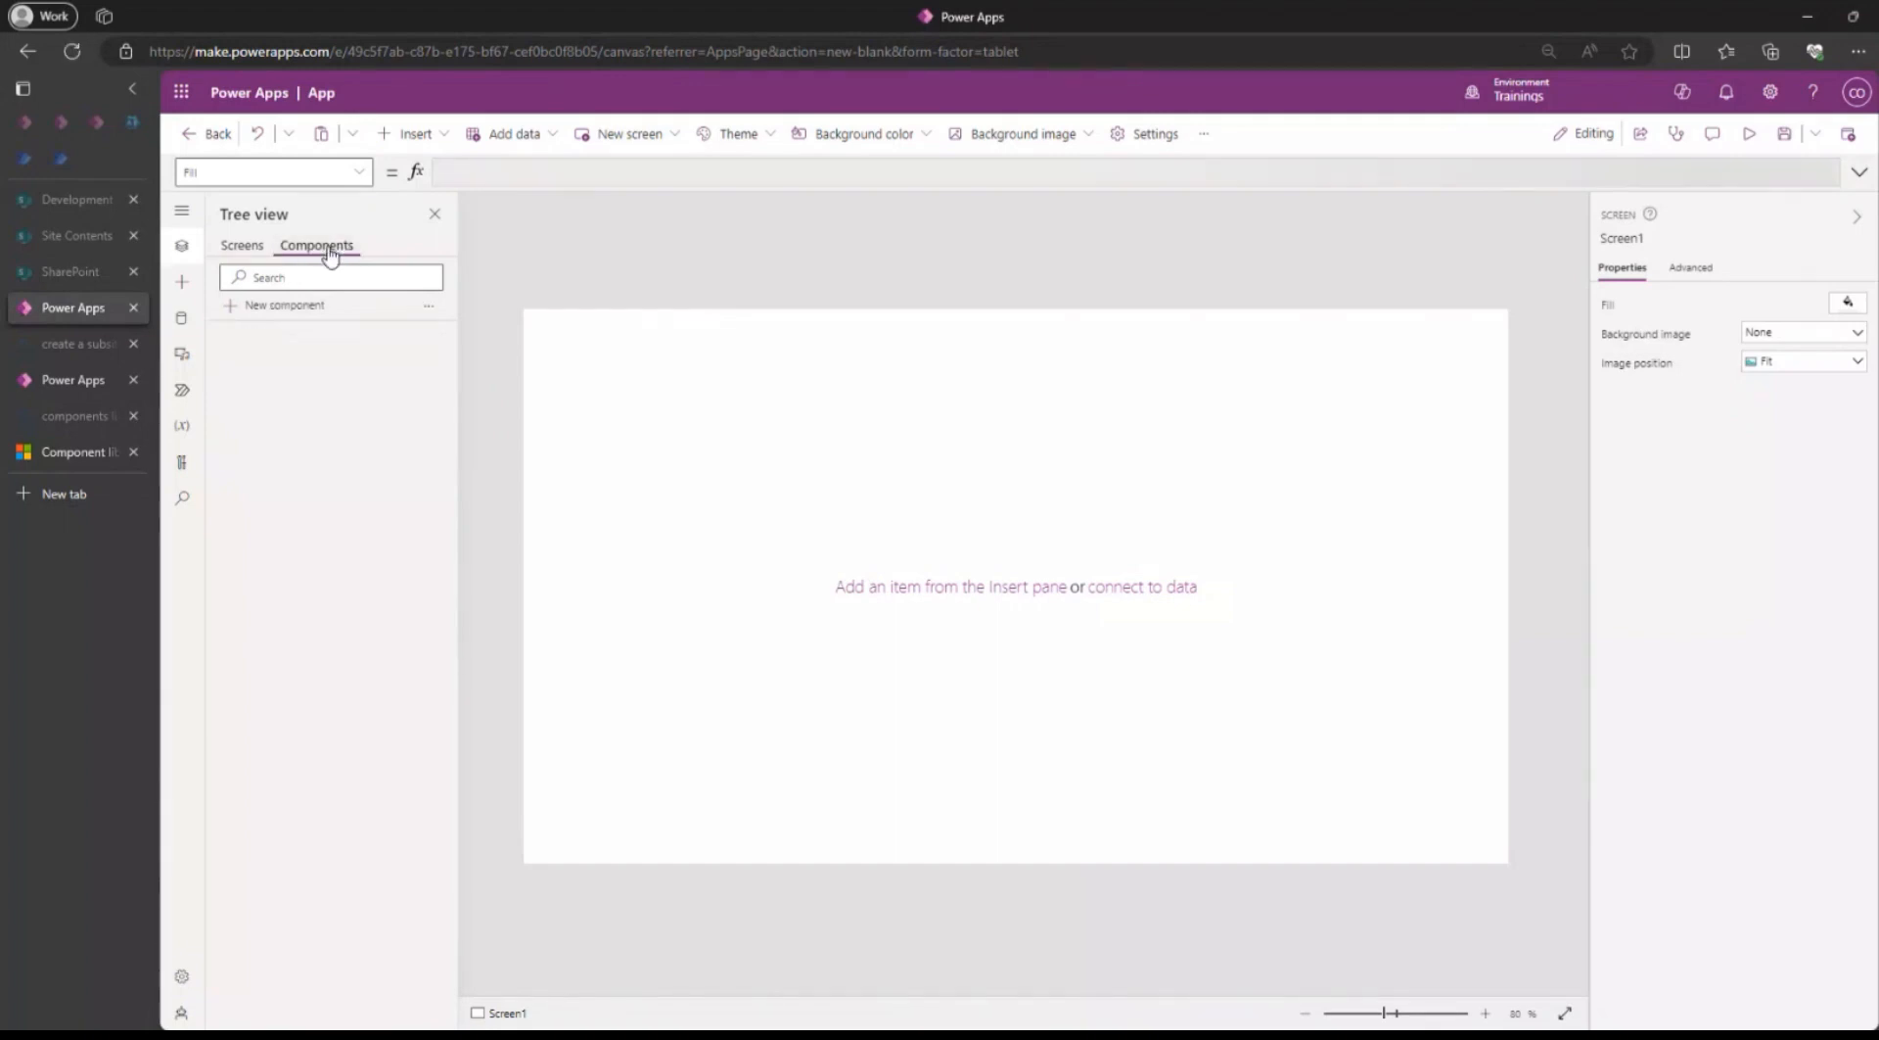
click(1784, 133)
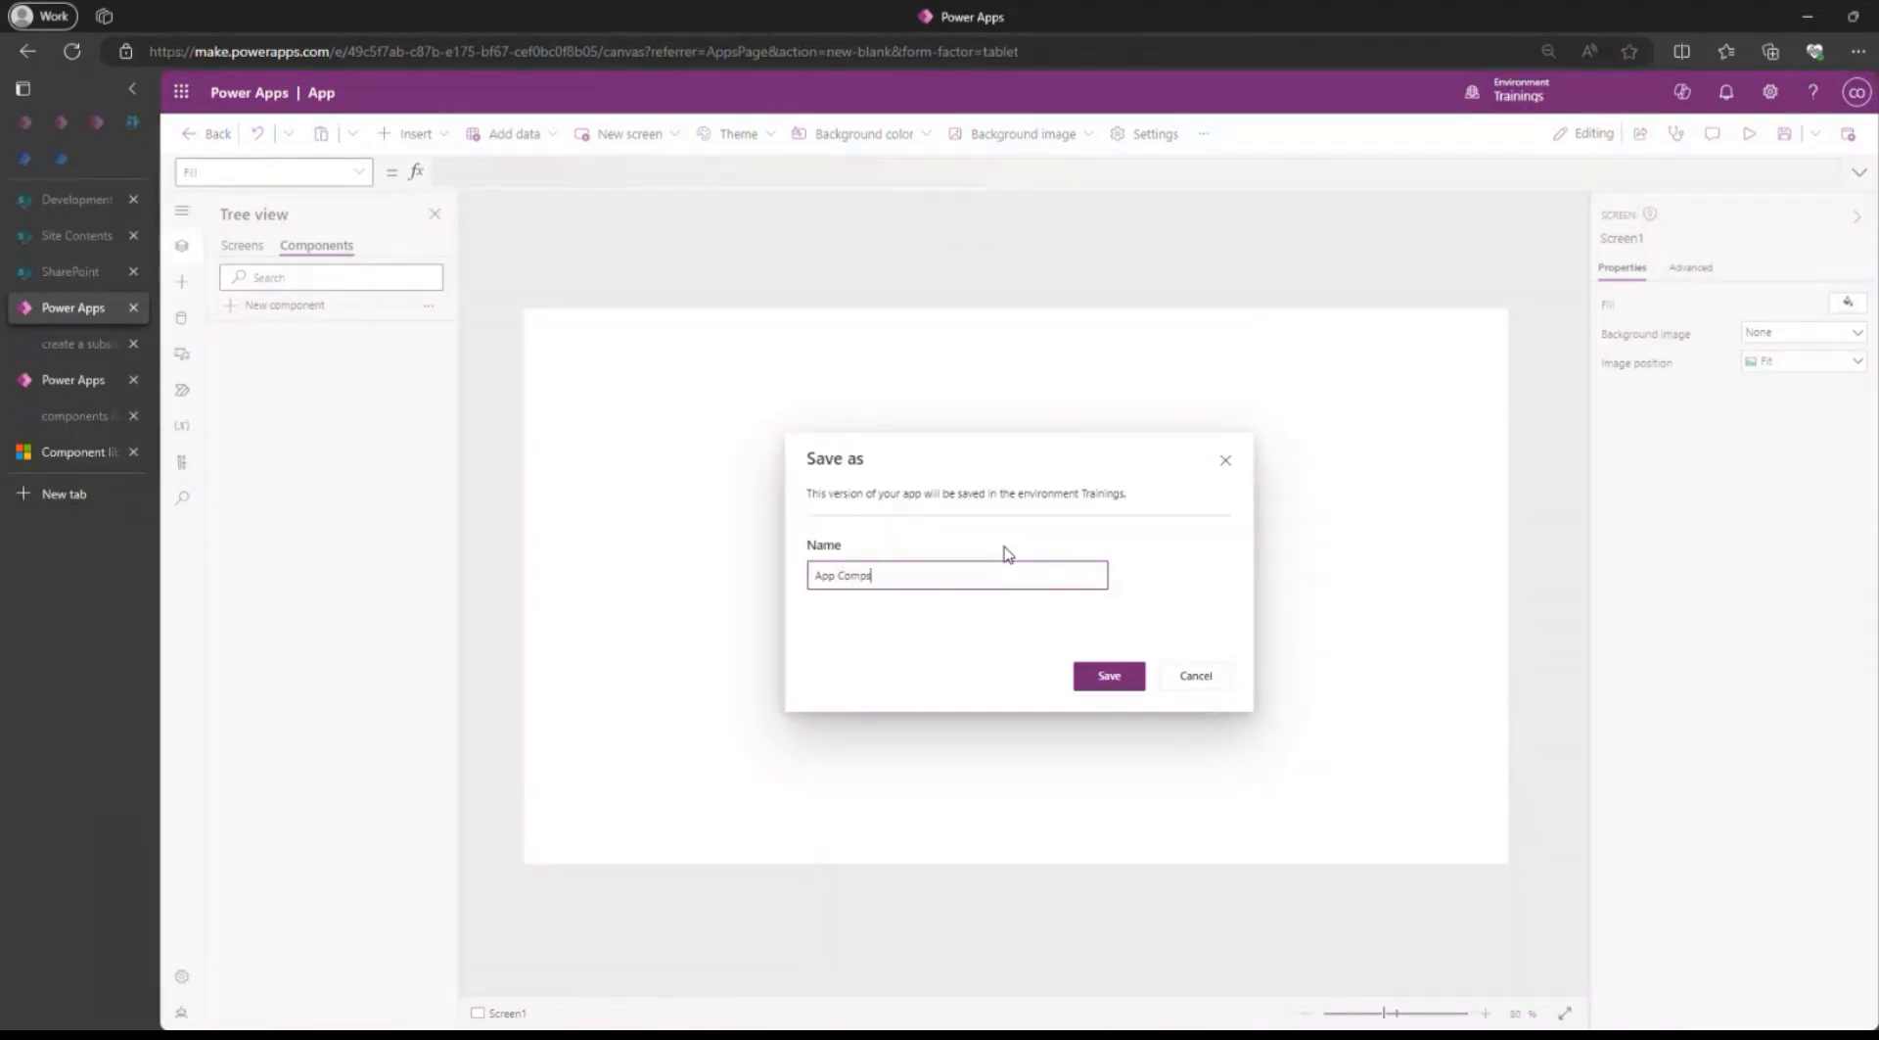
click(1126, 677)
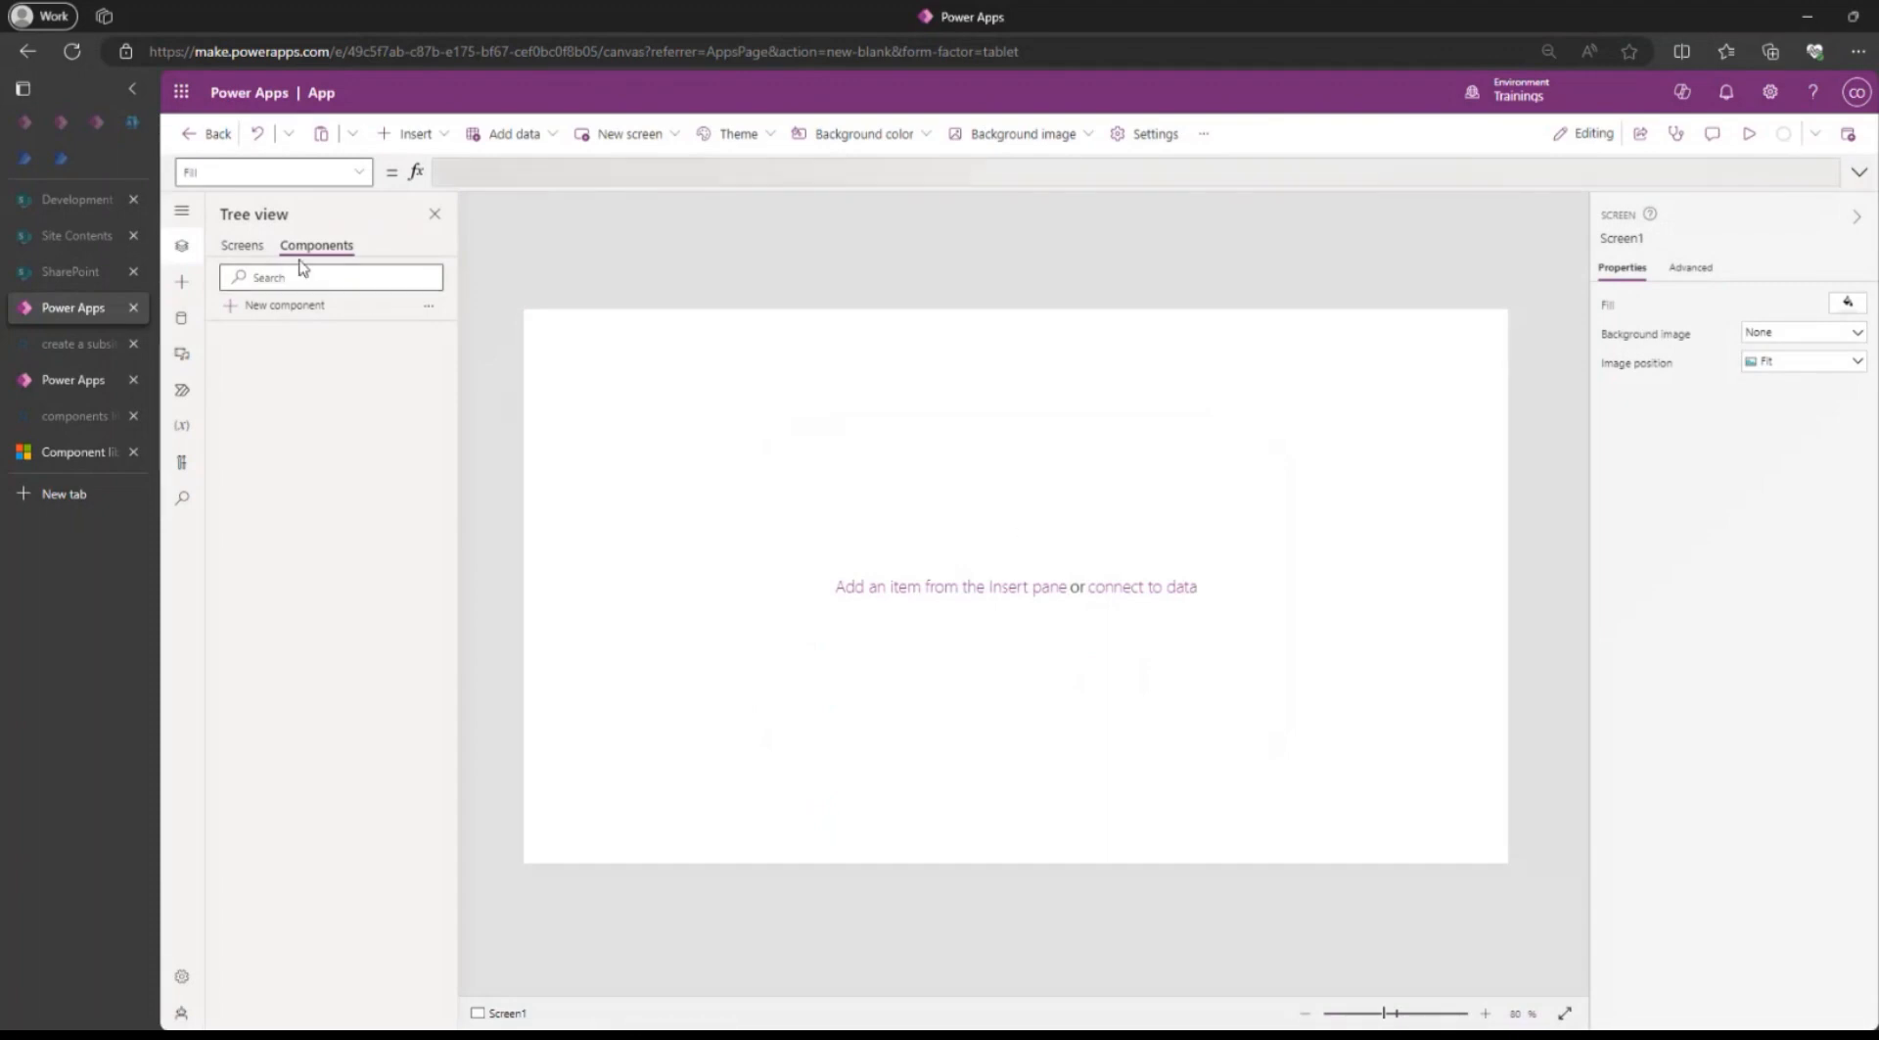
Create a new component and rename it SideMenu.
click(285, 315)
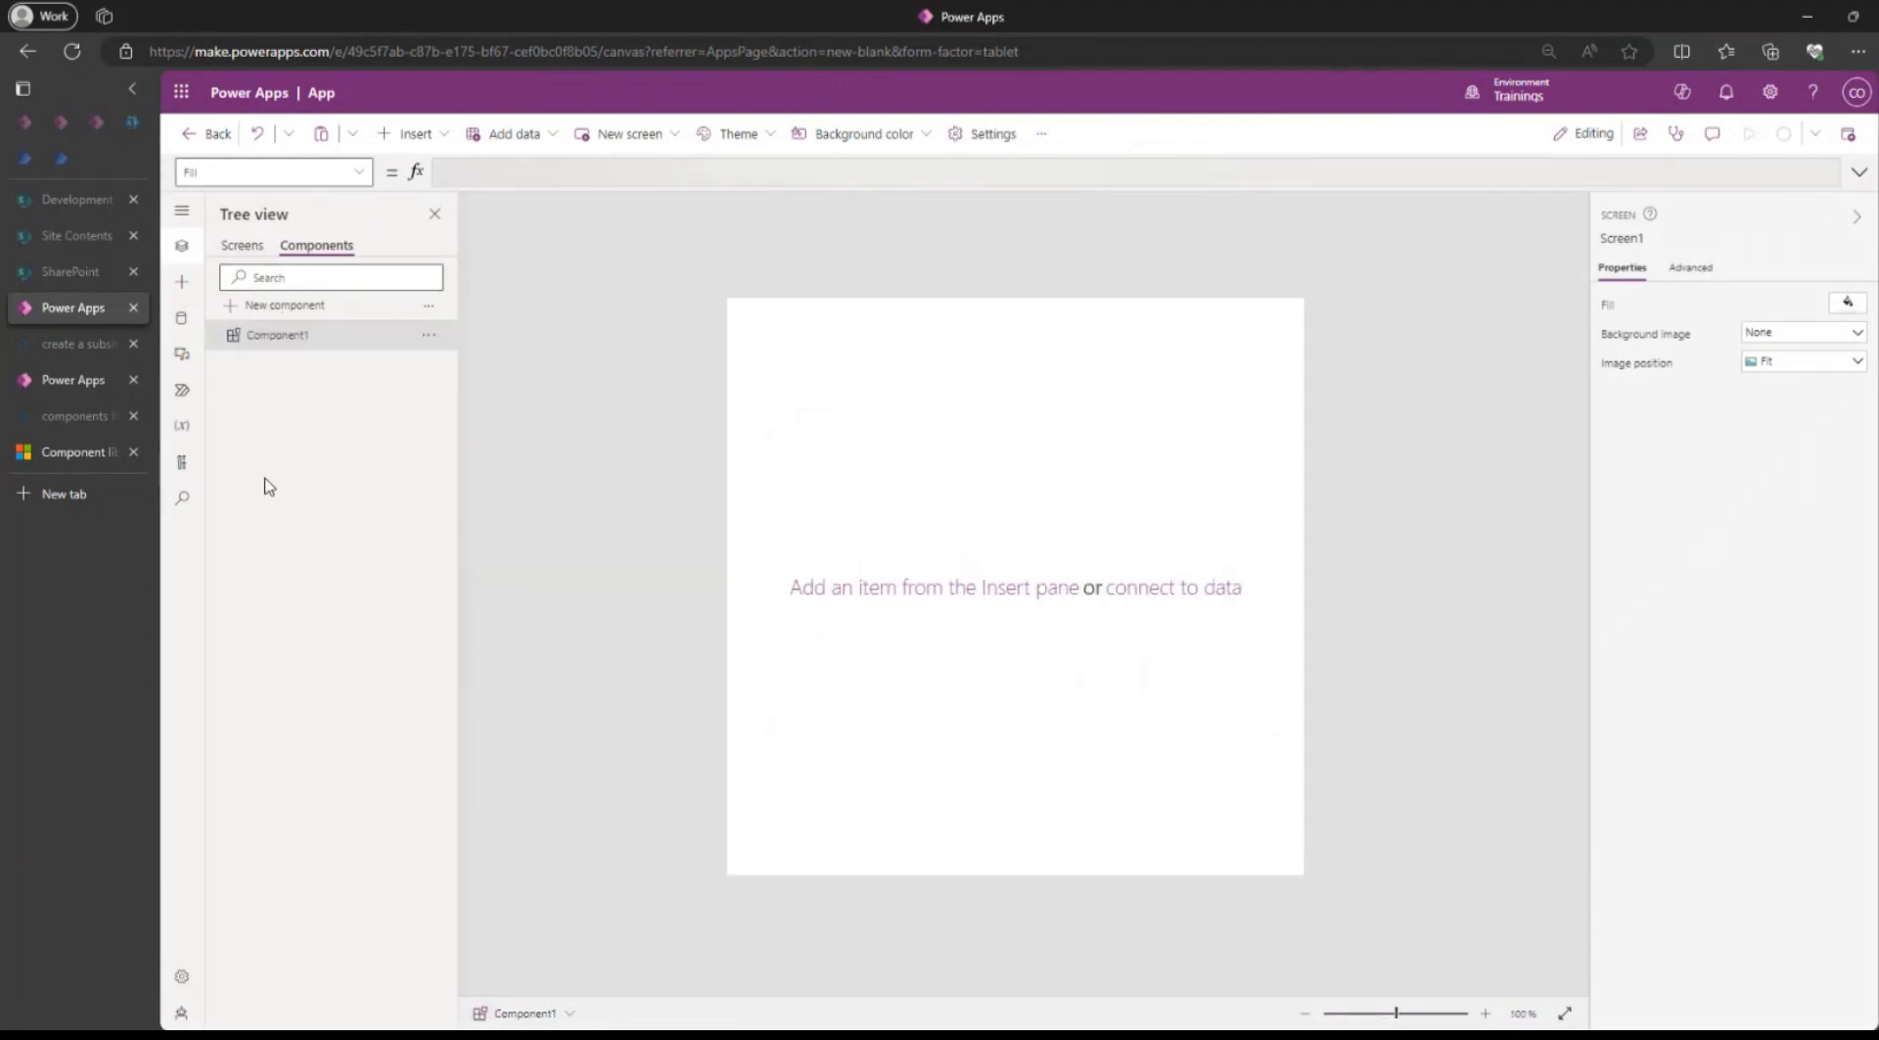
double_click(270, 338)
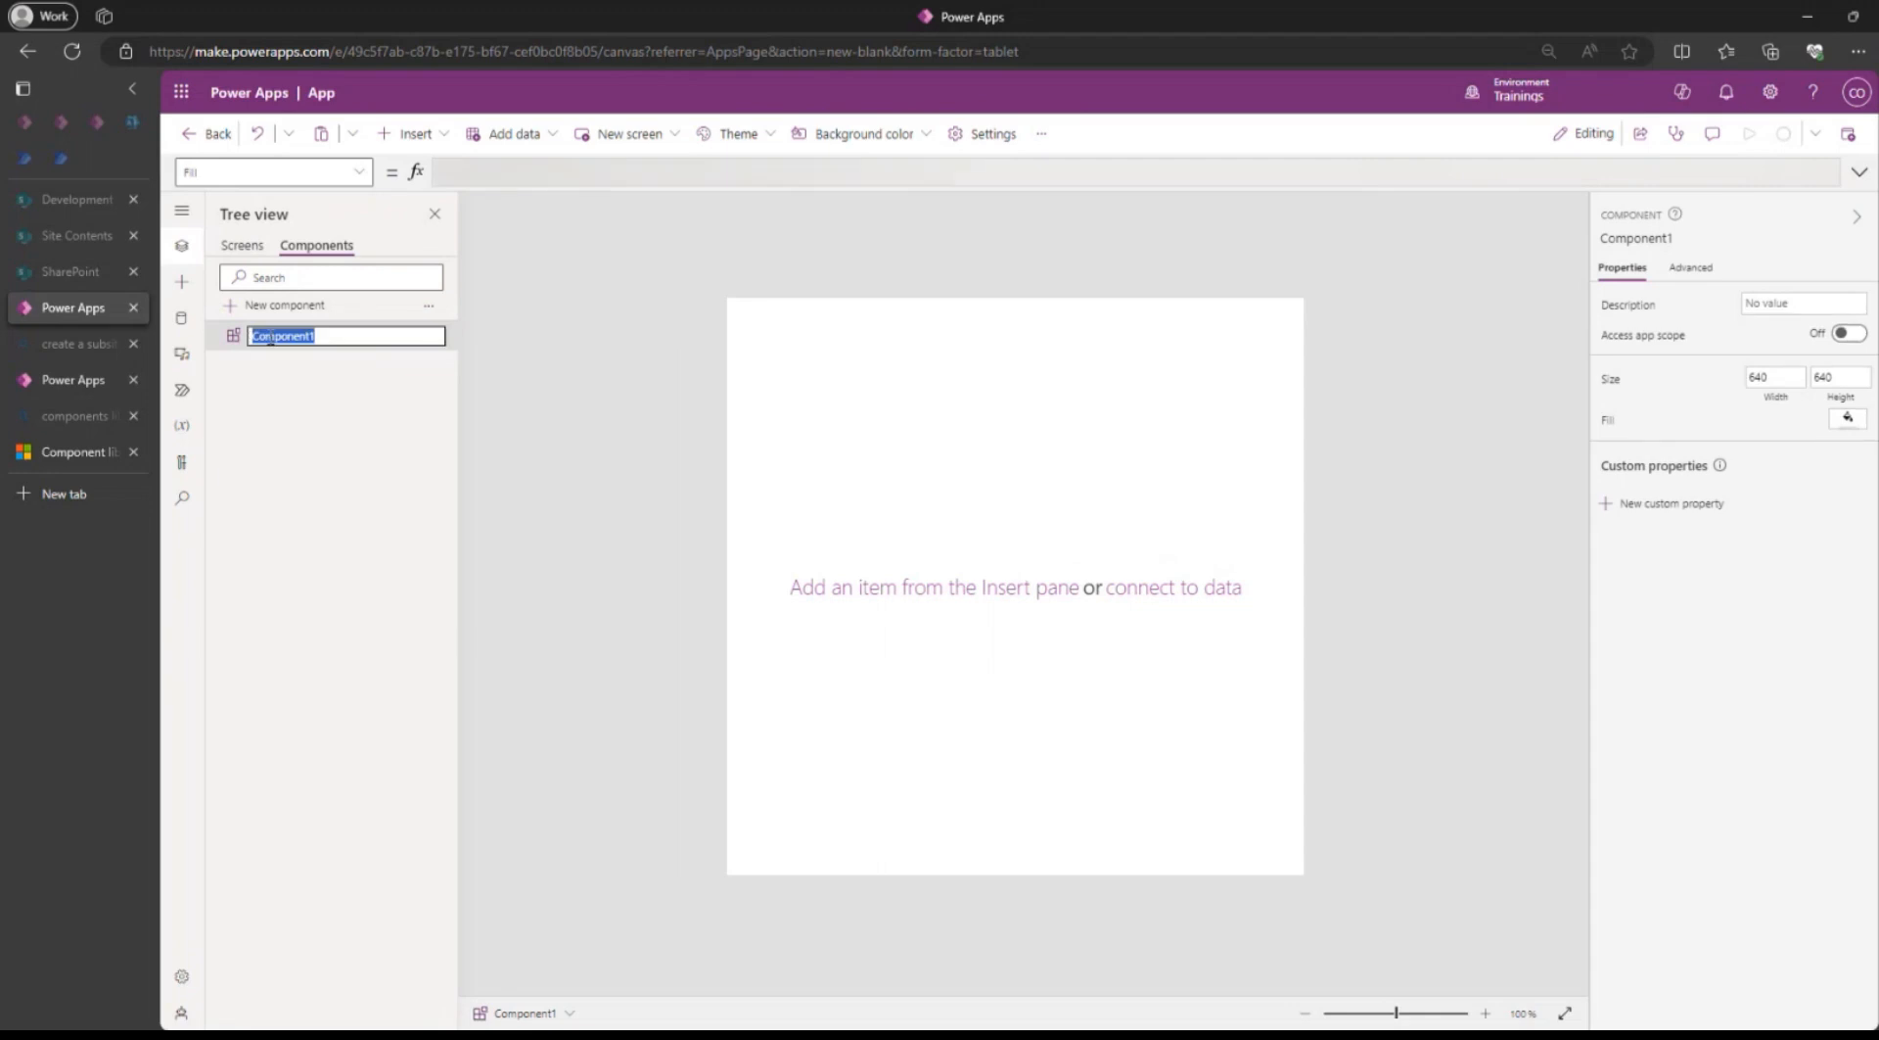
text(SideMenu)
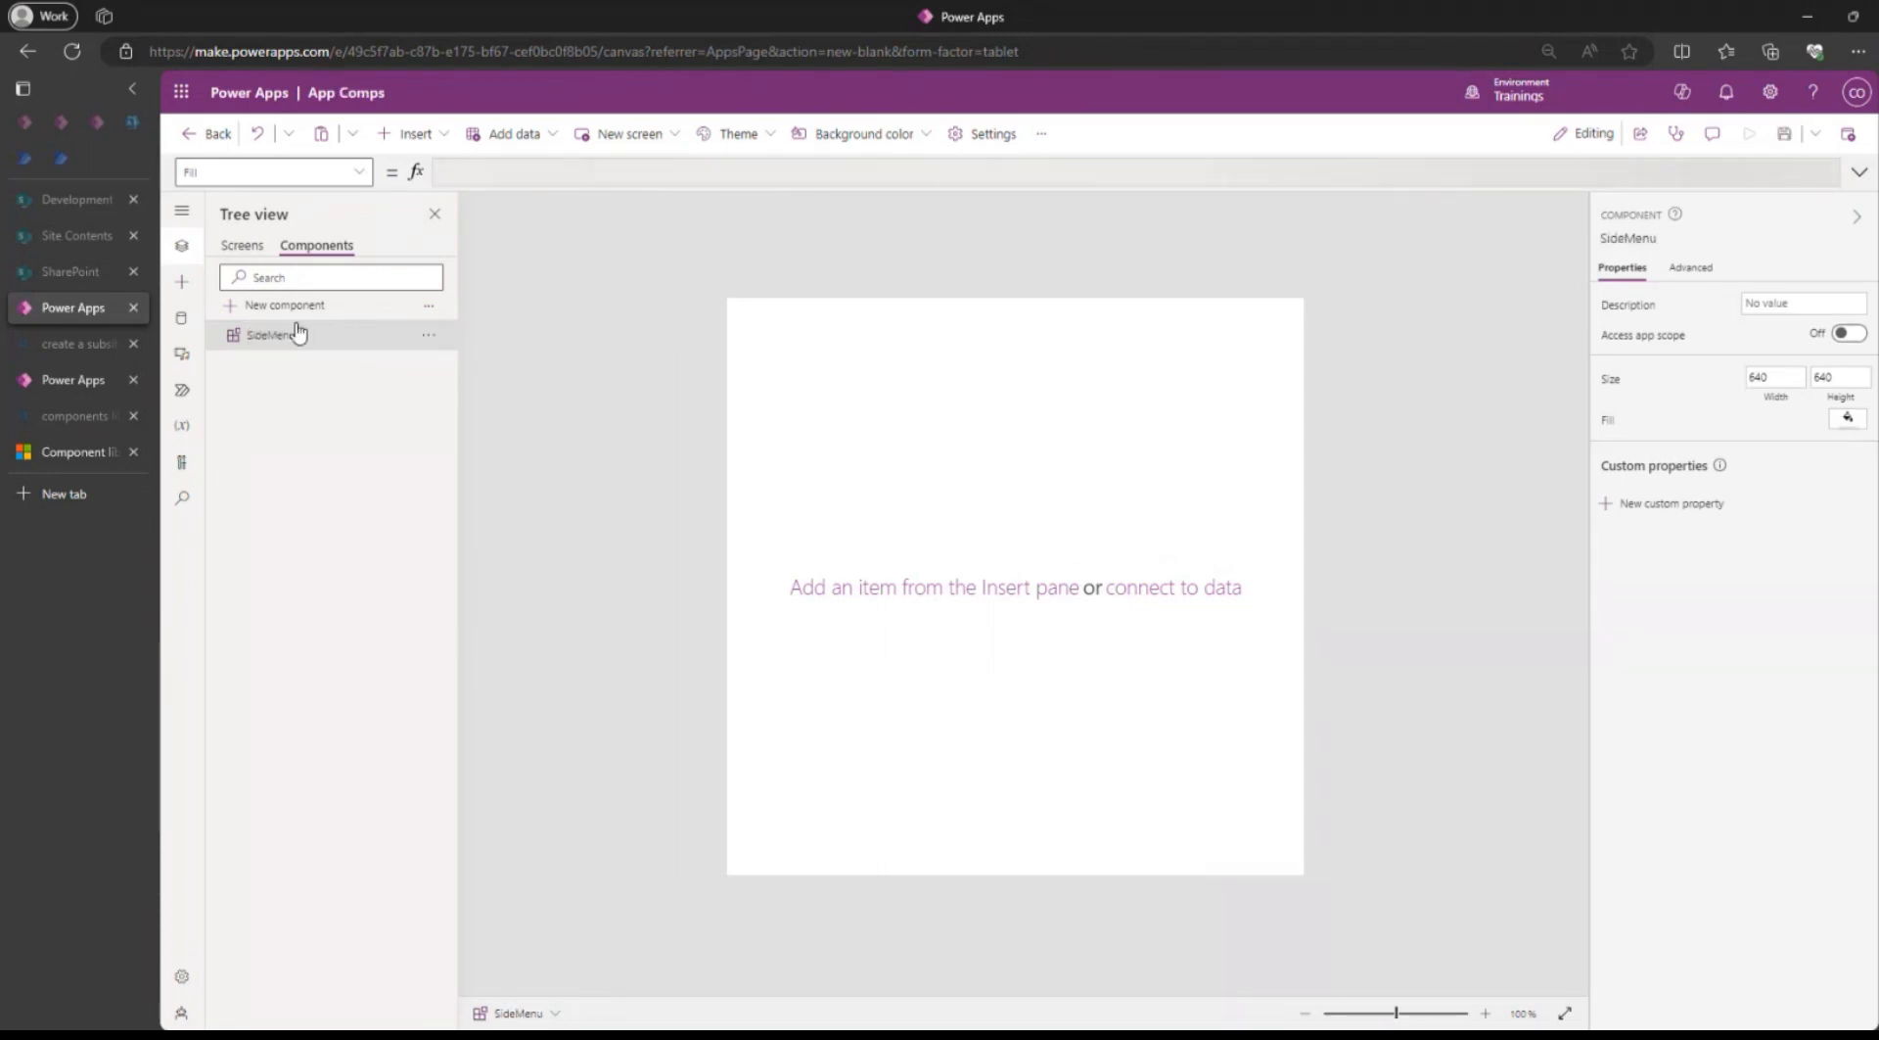
key(Return)
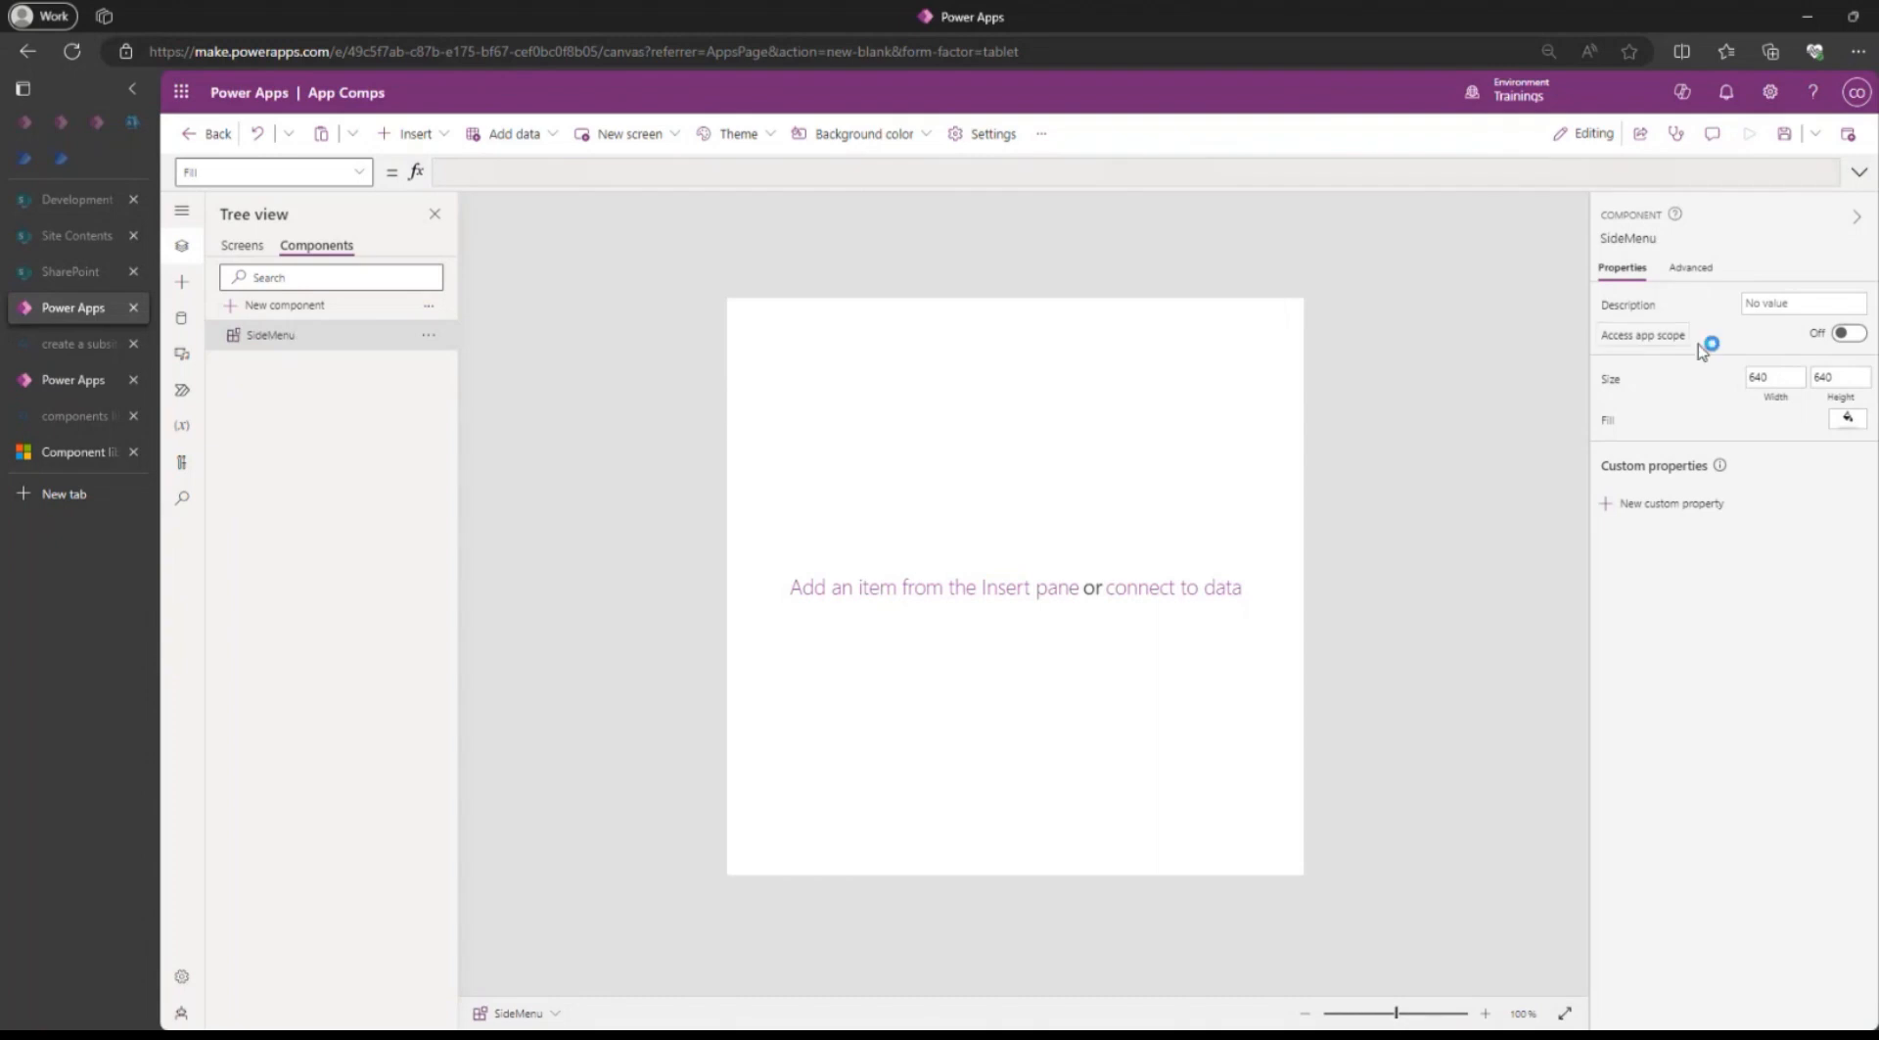
Insert a plain Container into the SideMenu component.
click(1838, 384)
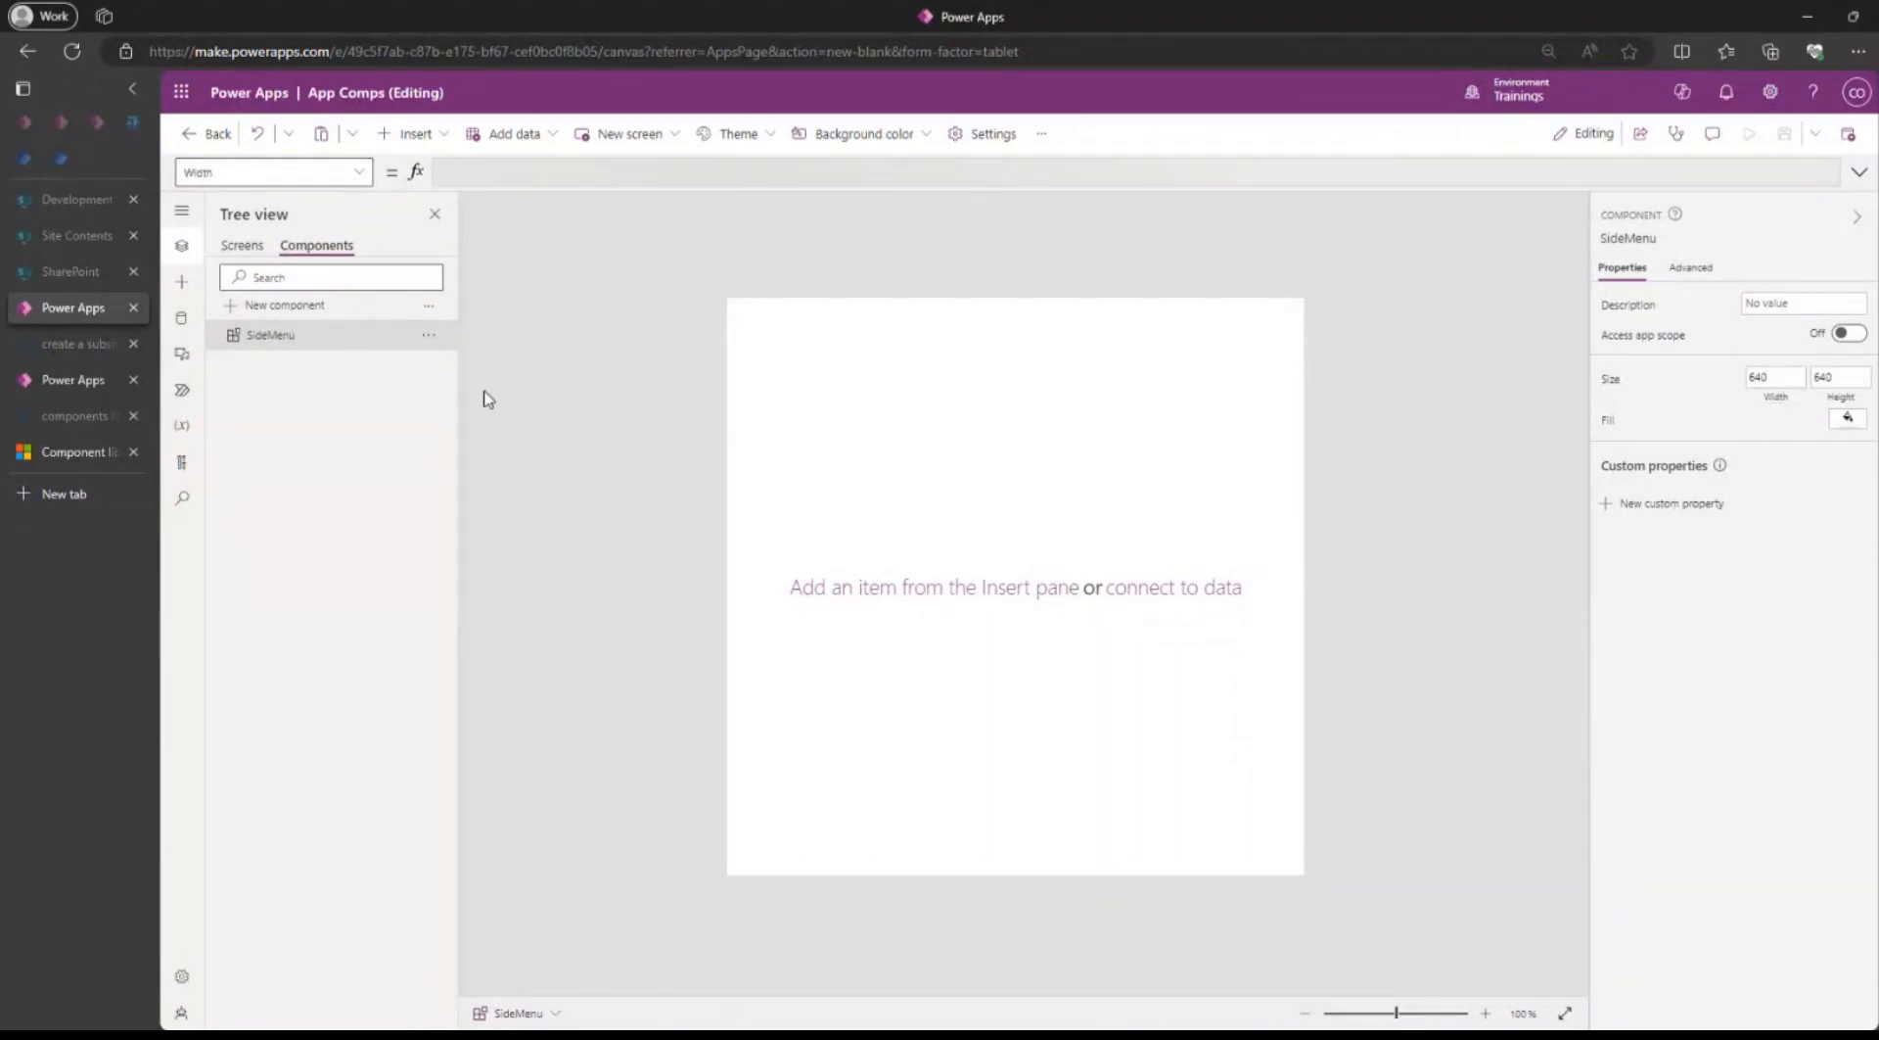
click(427, 144)
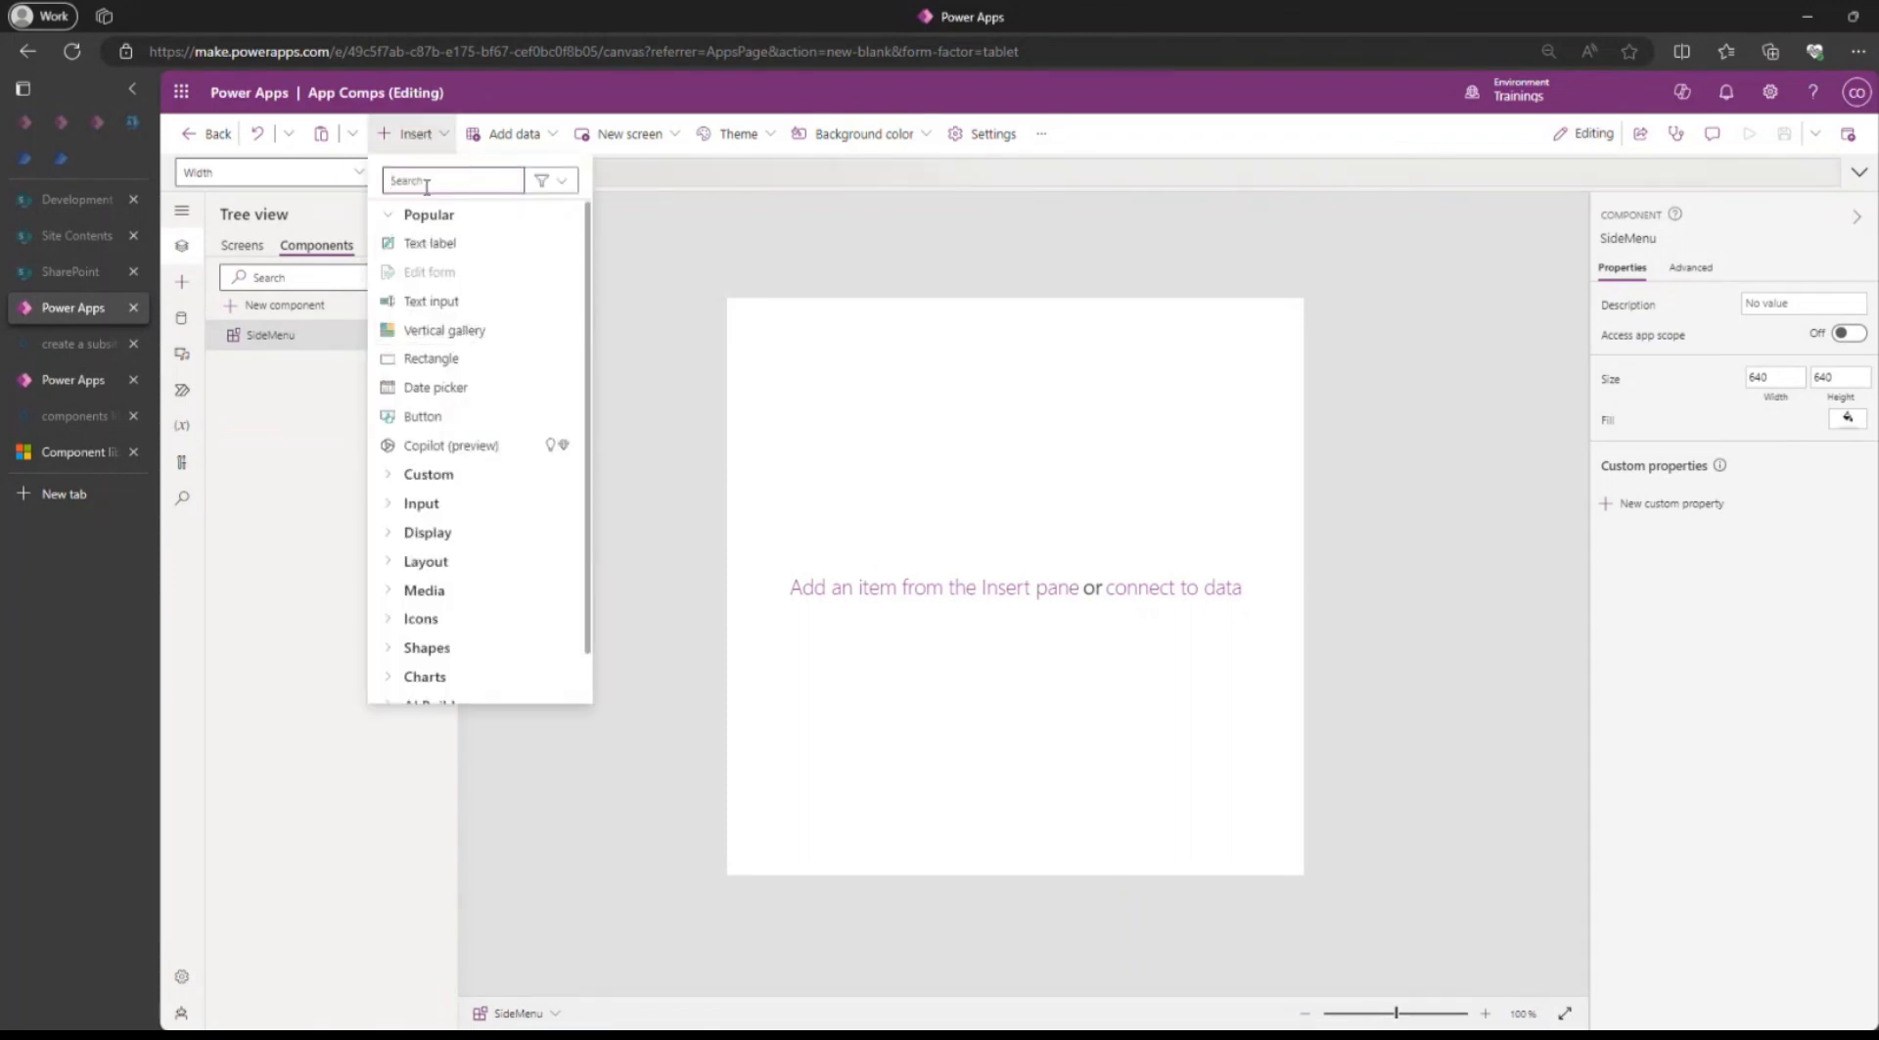
text(co)
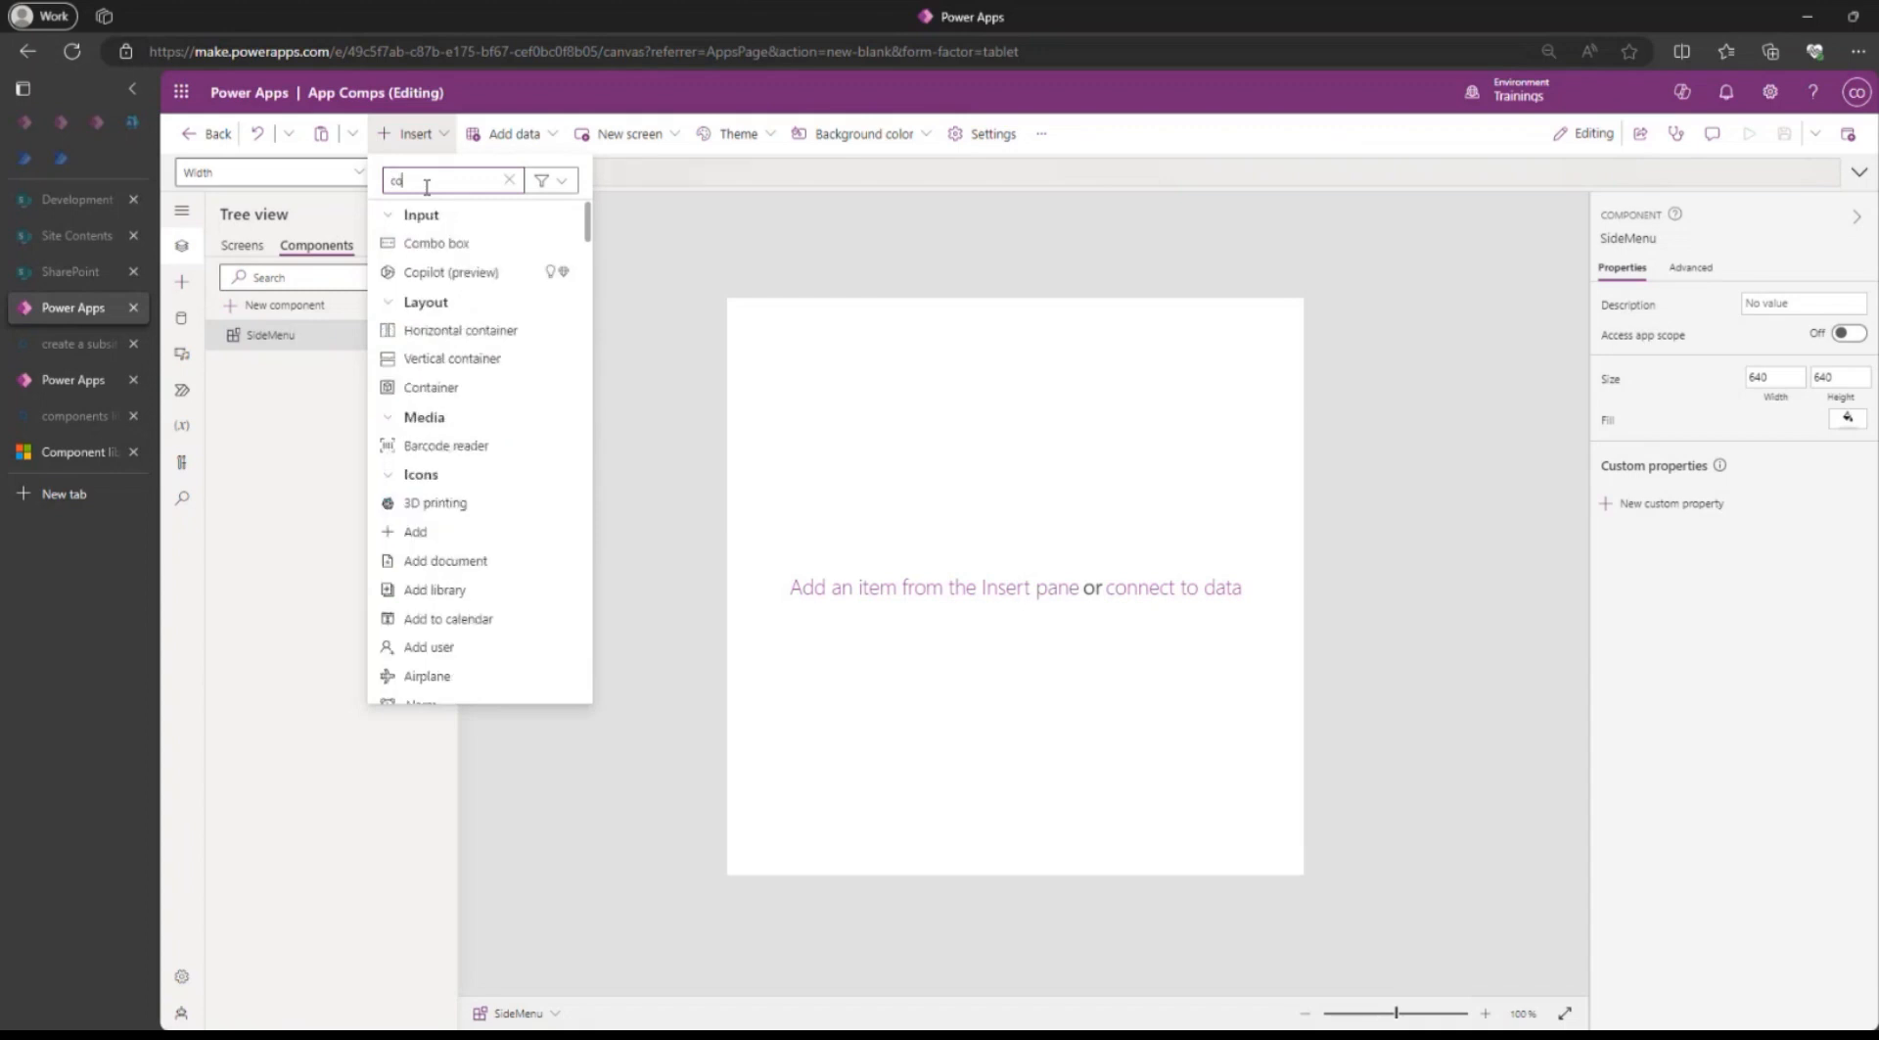
text(nta)
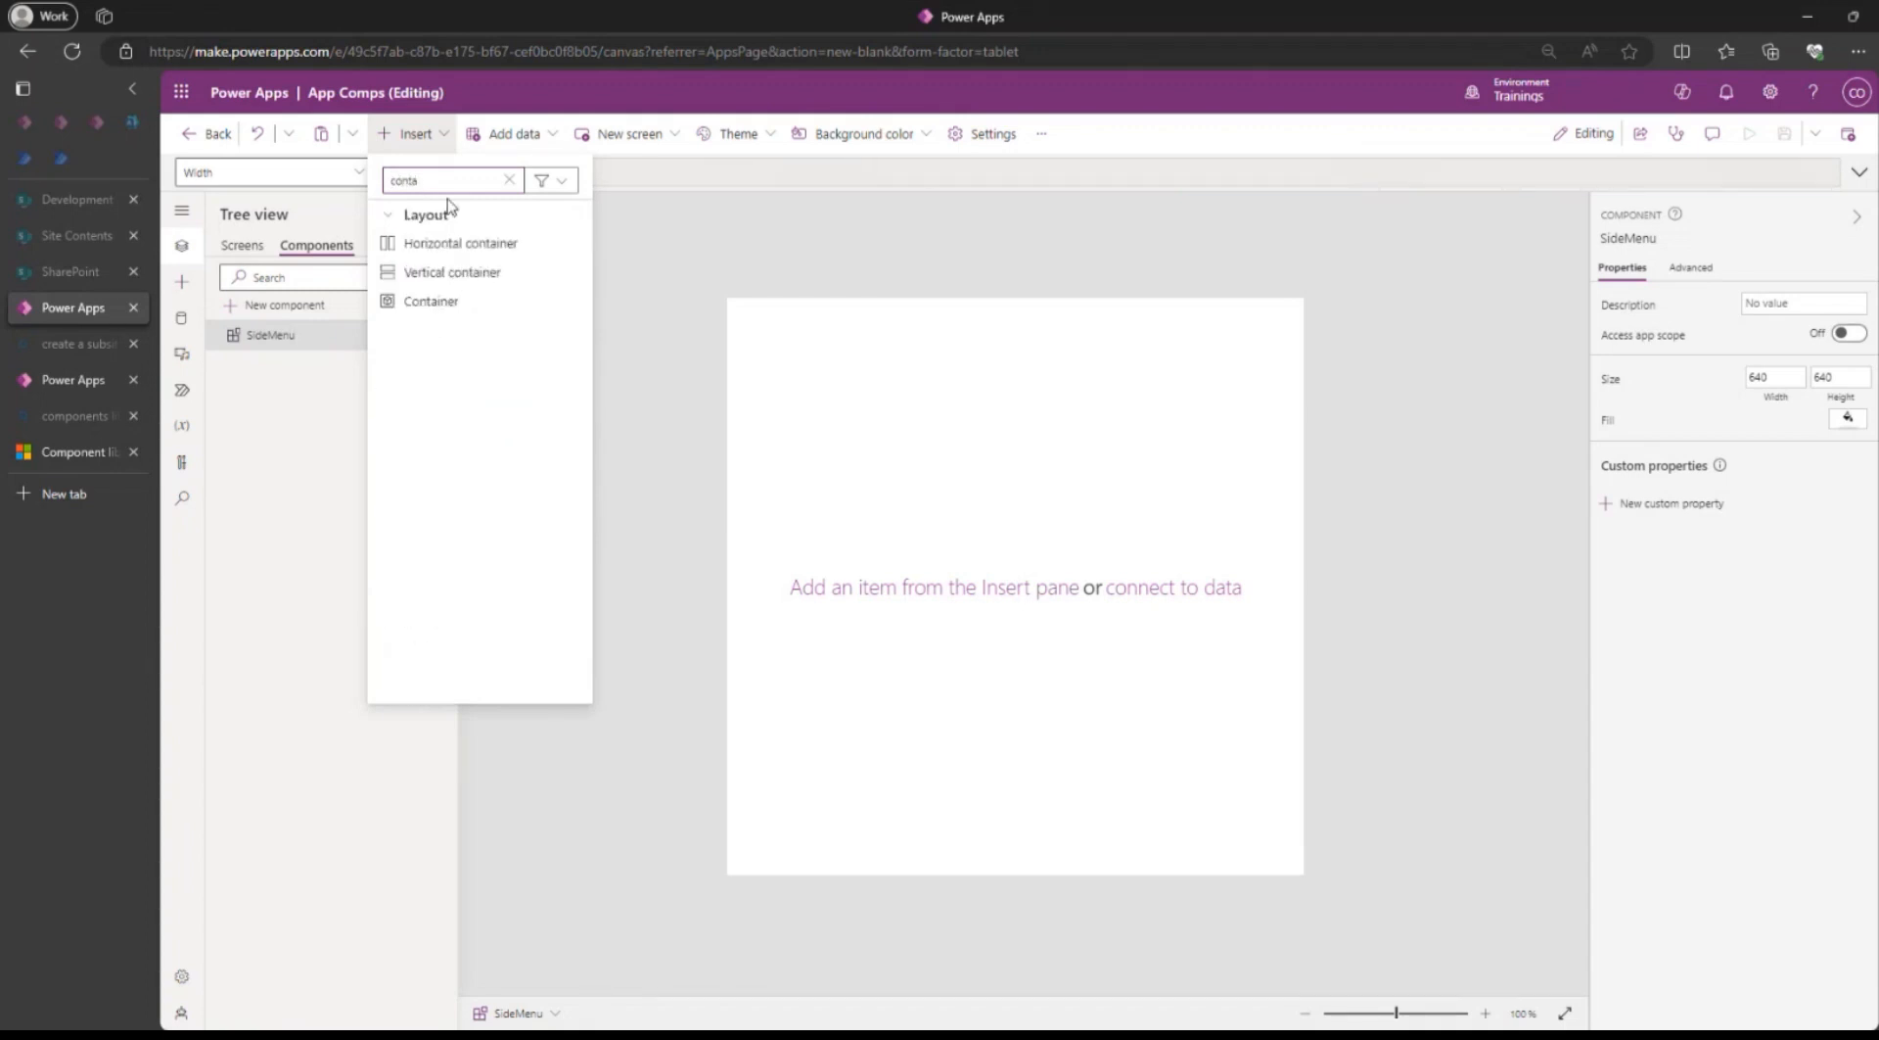
click(431, 301)
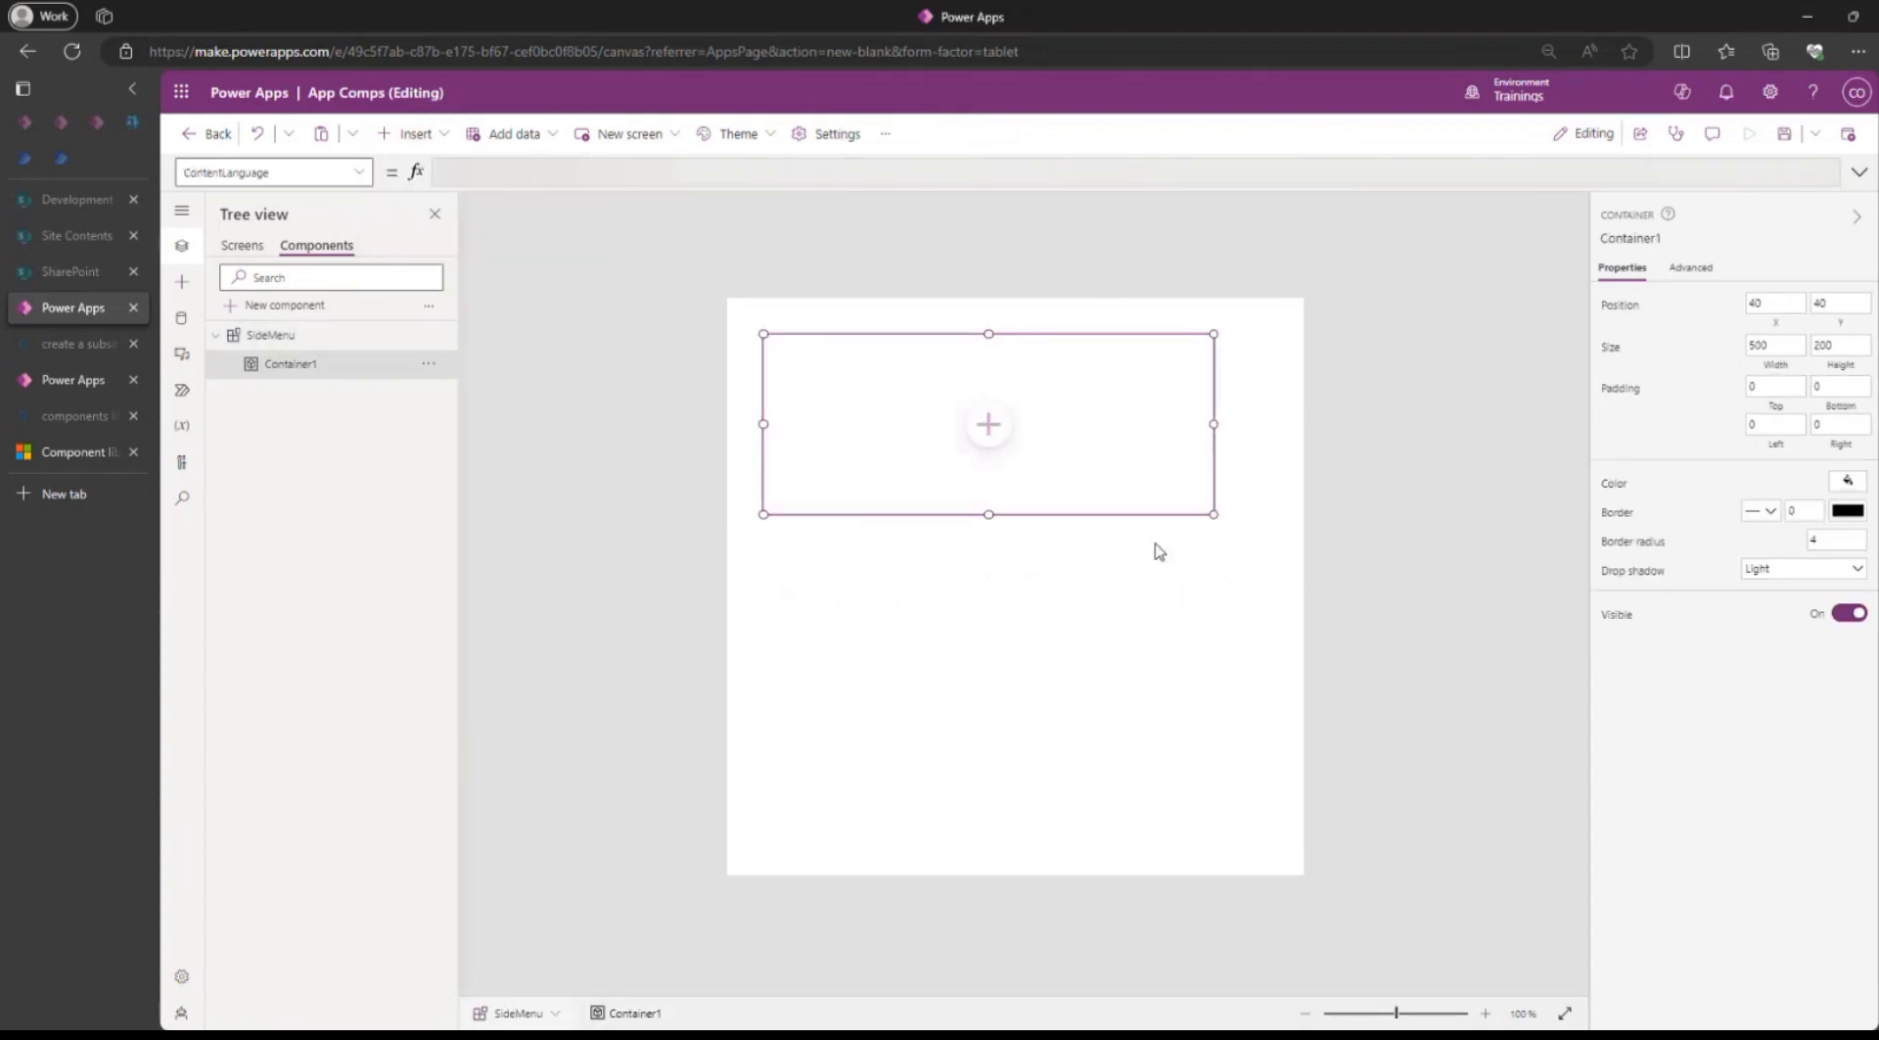
Move Container1 to X 0, Y 0 and resize it to a height of 640 and a width of about 224.
click(981, 596)
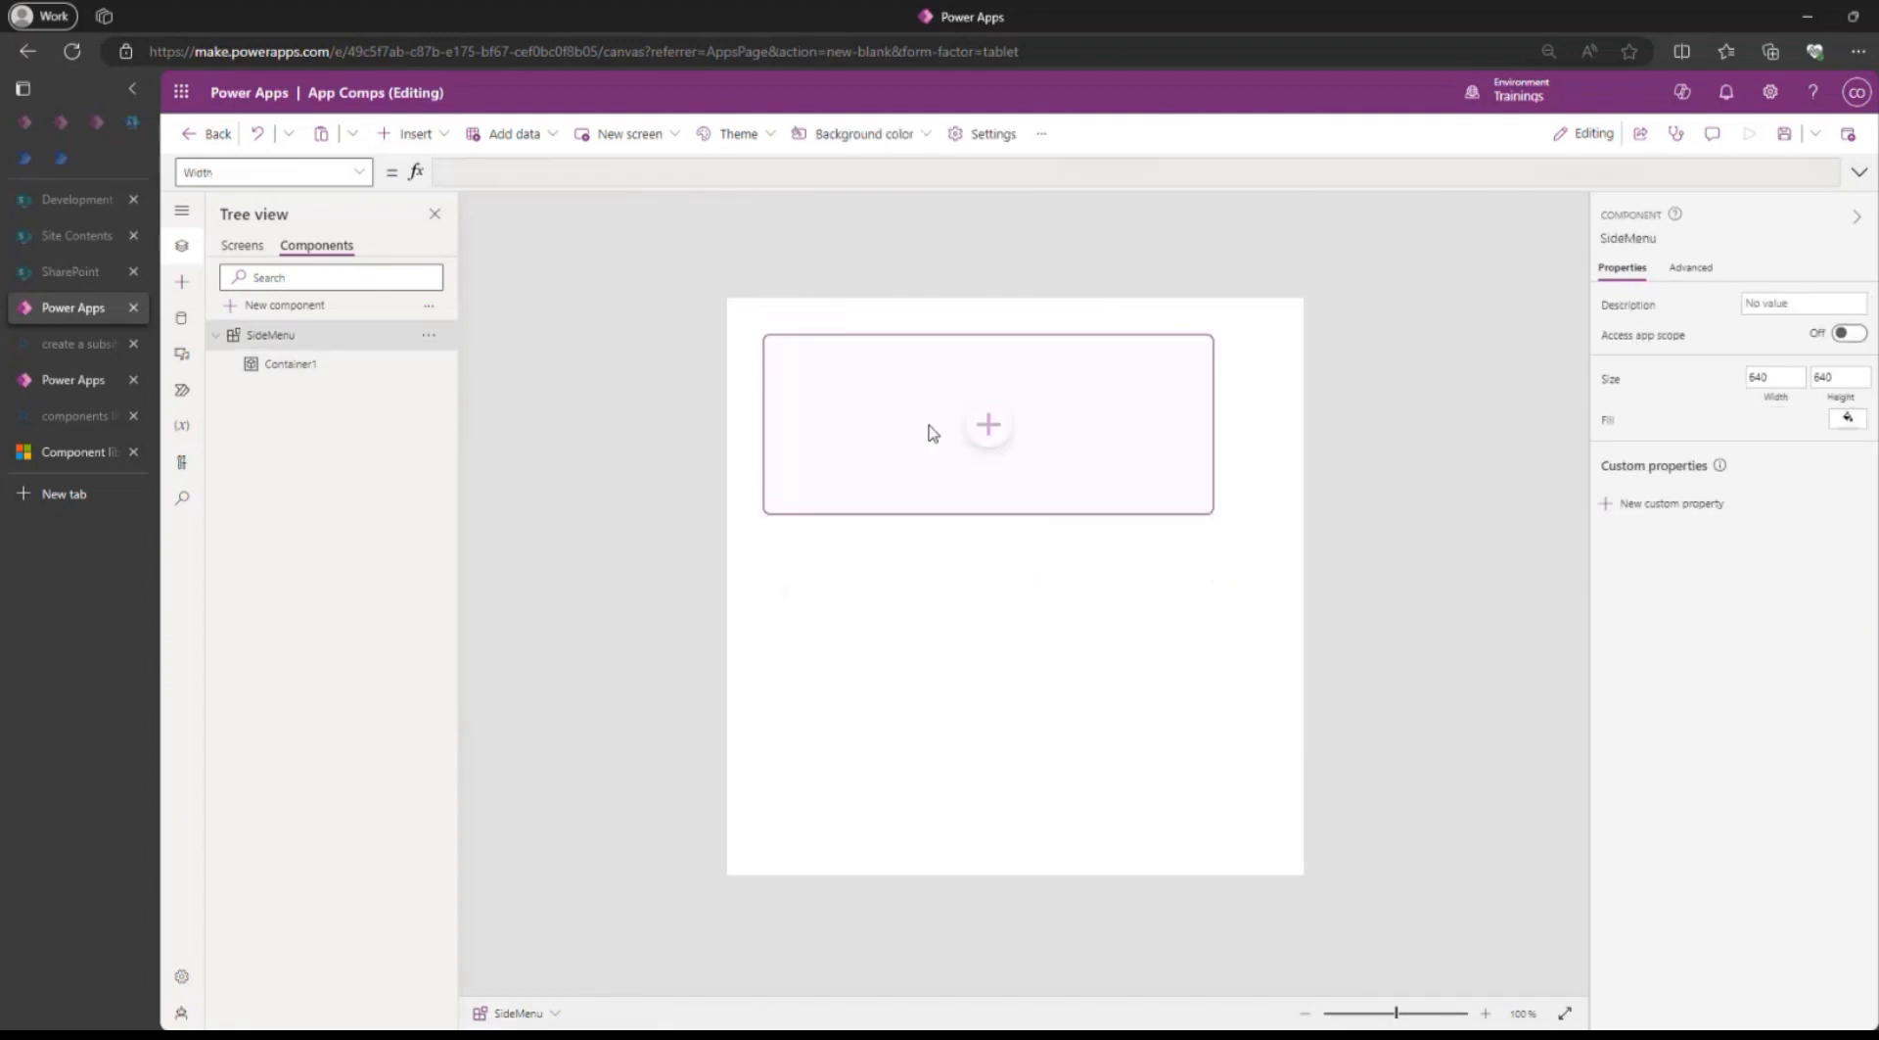
click(818, 391)
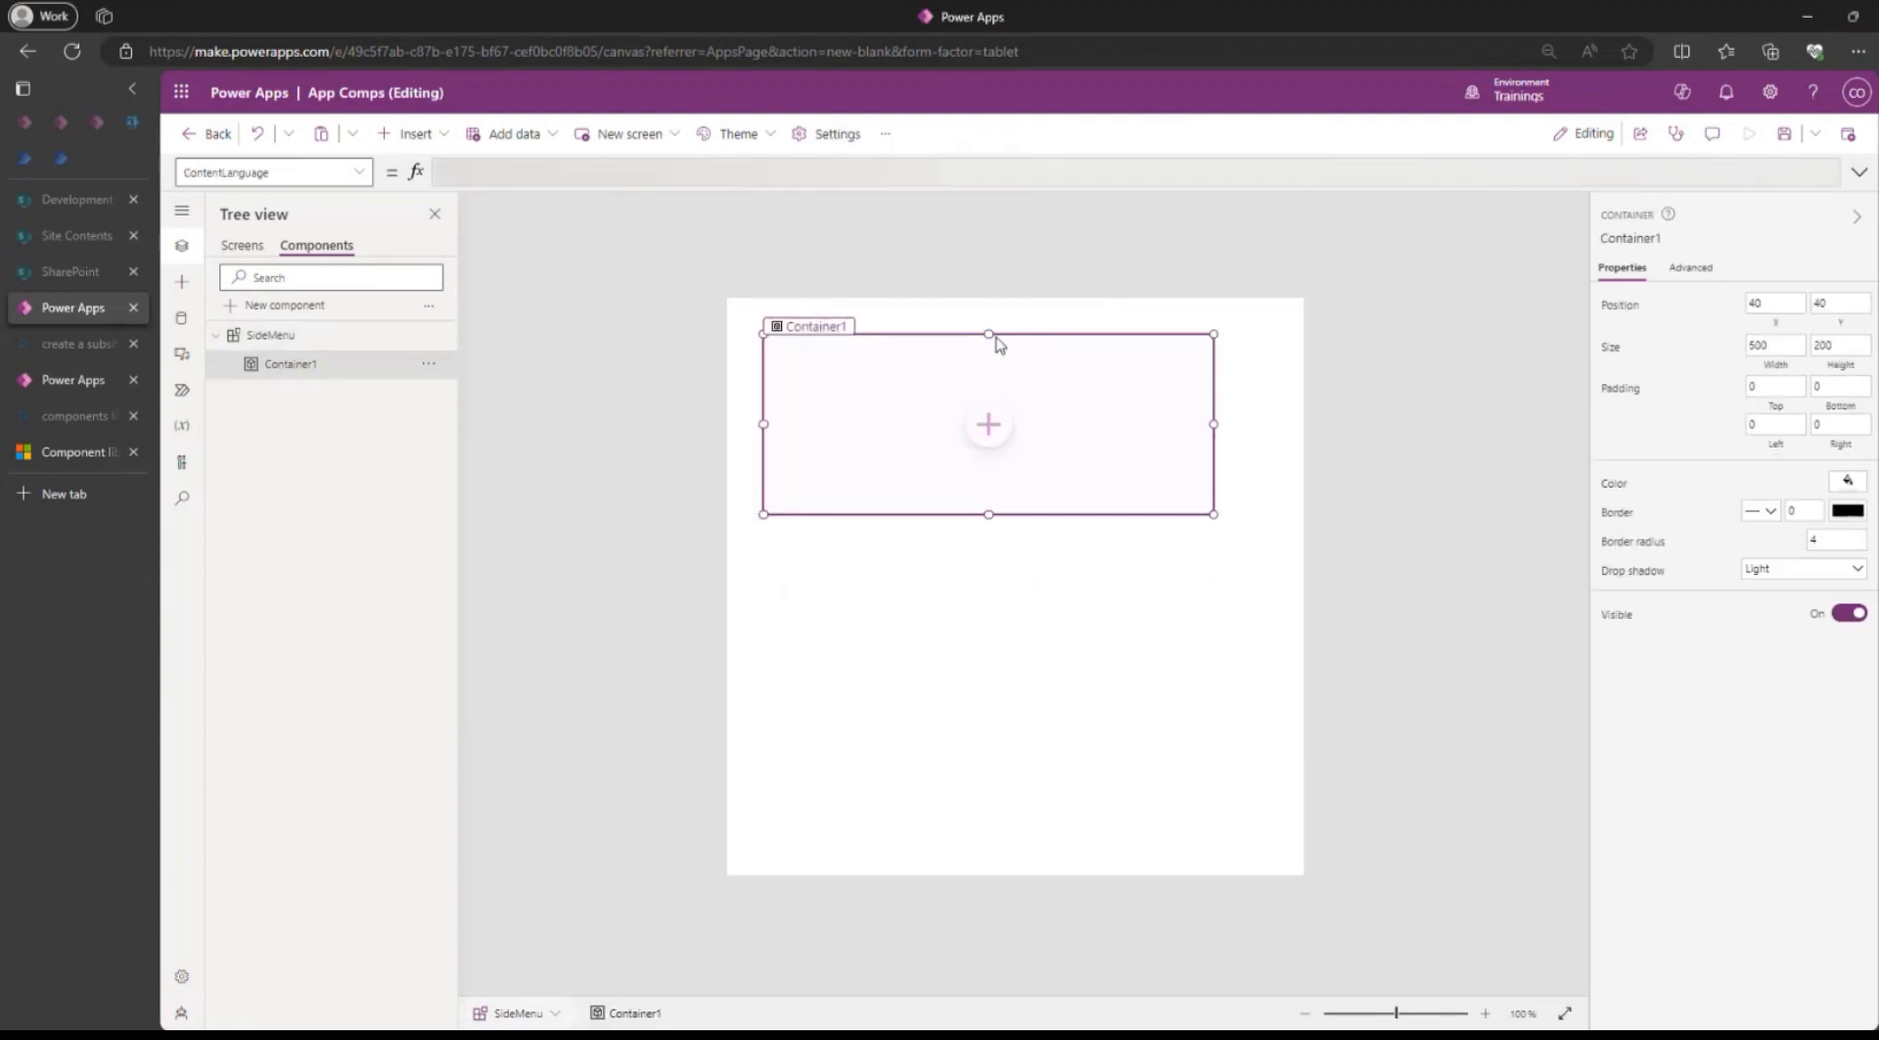
drag(993, 333, 913, 291)
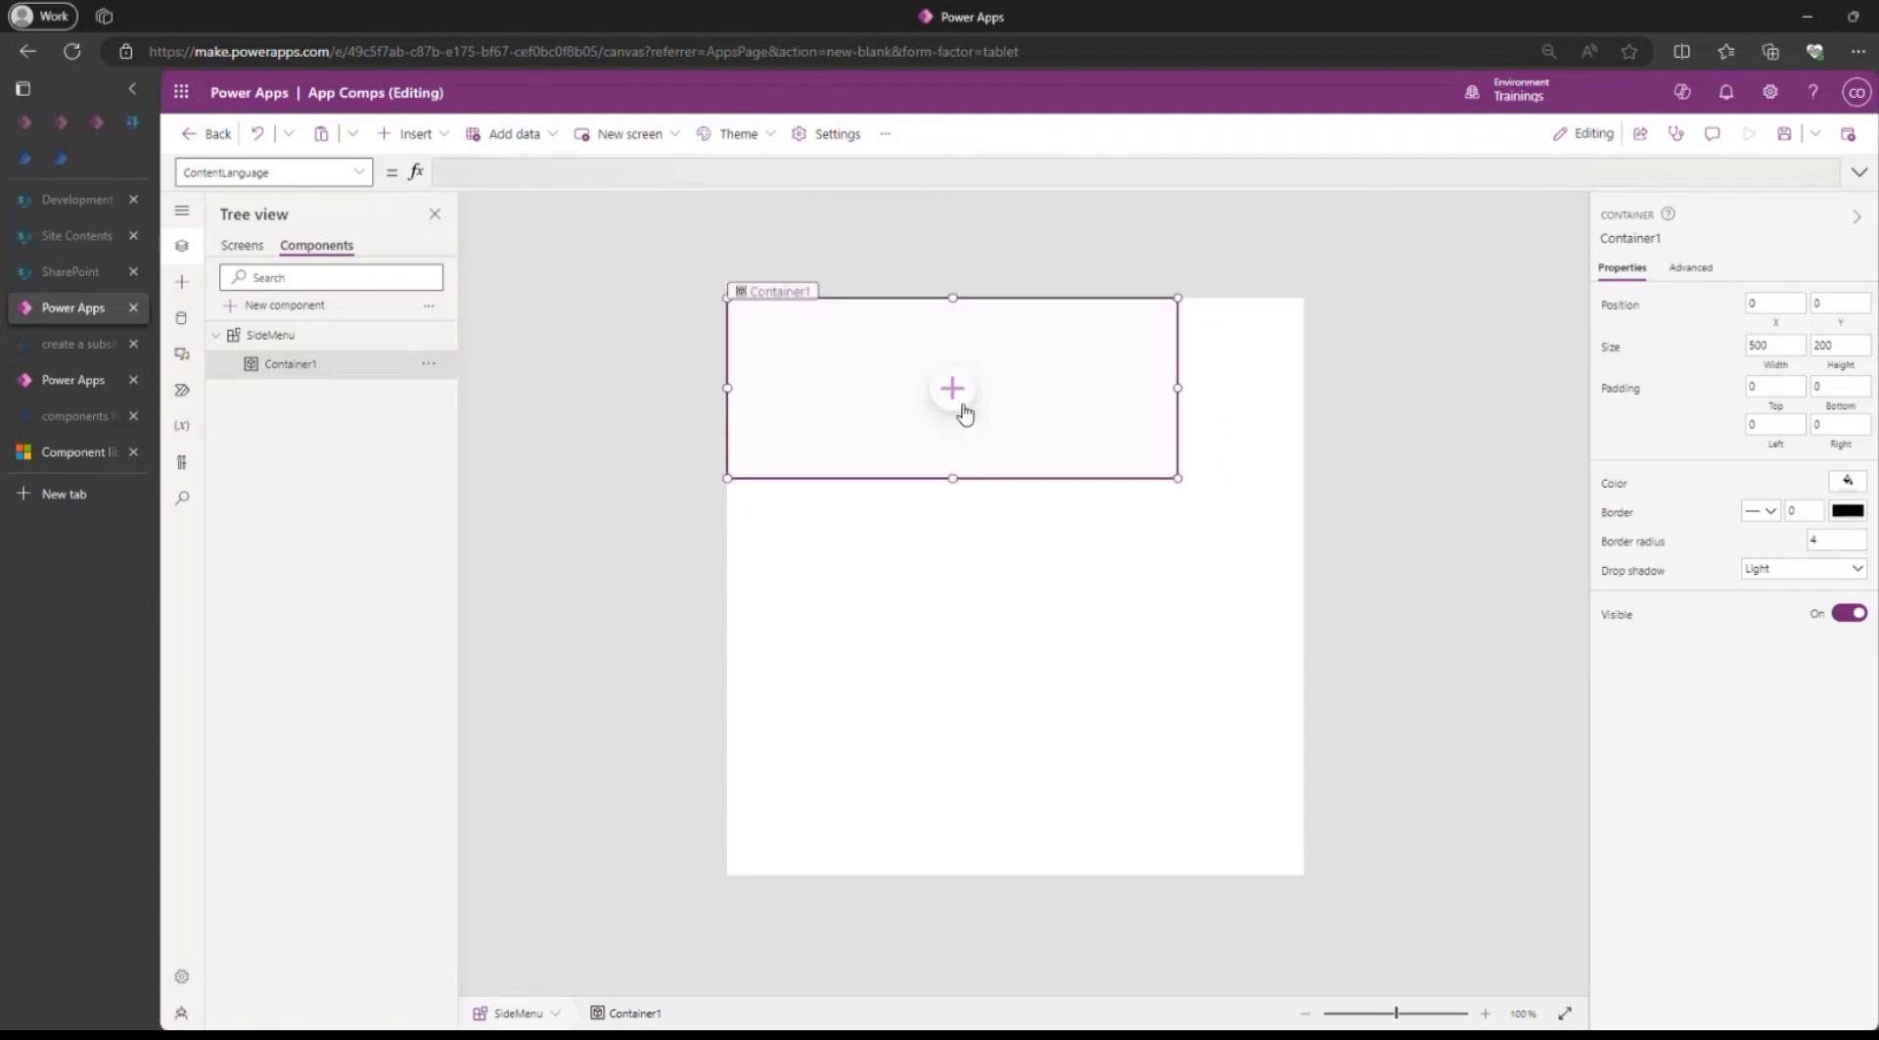
drag(953, 501, 953, 874)
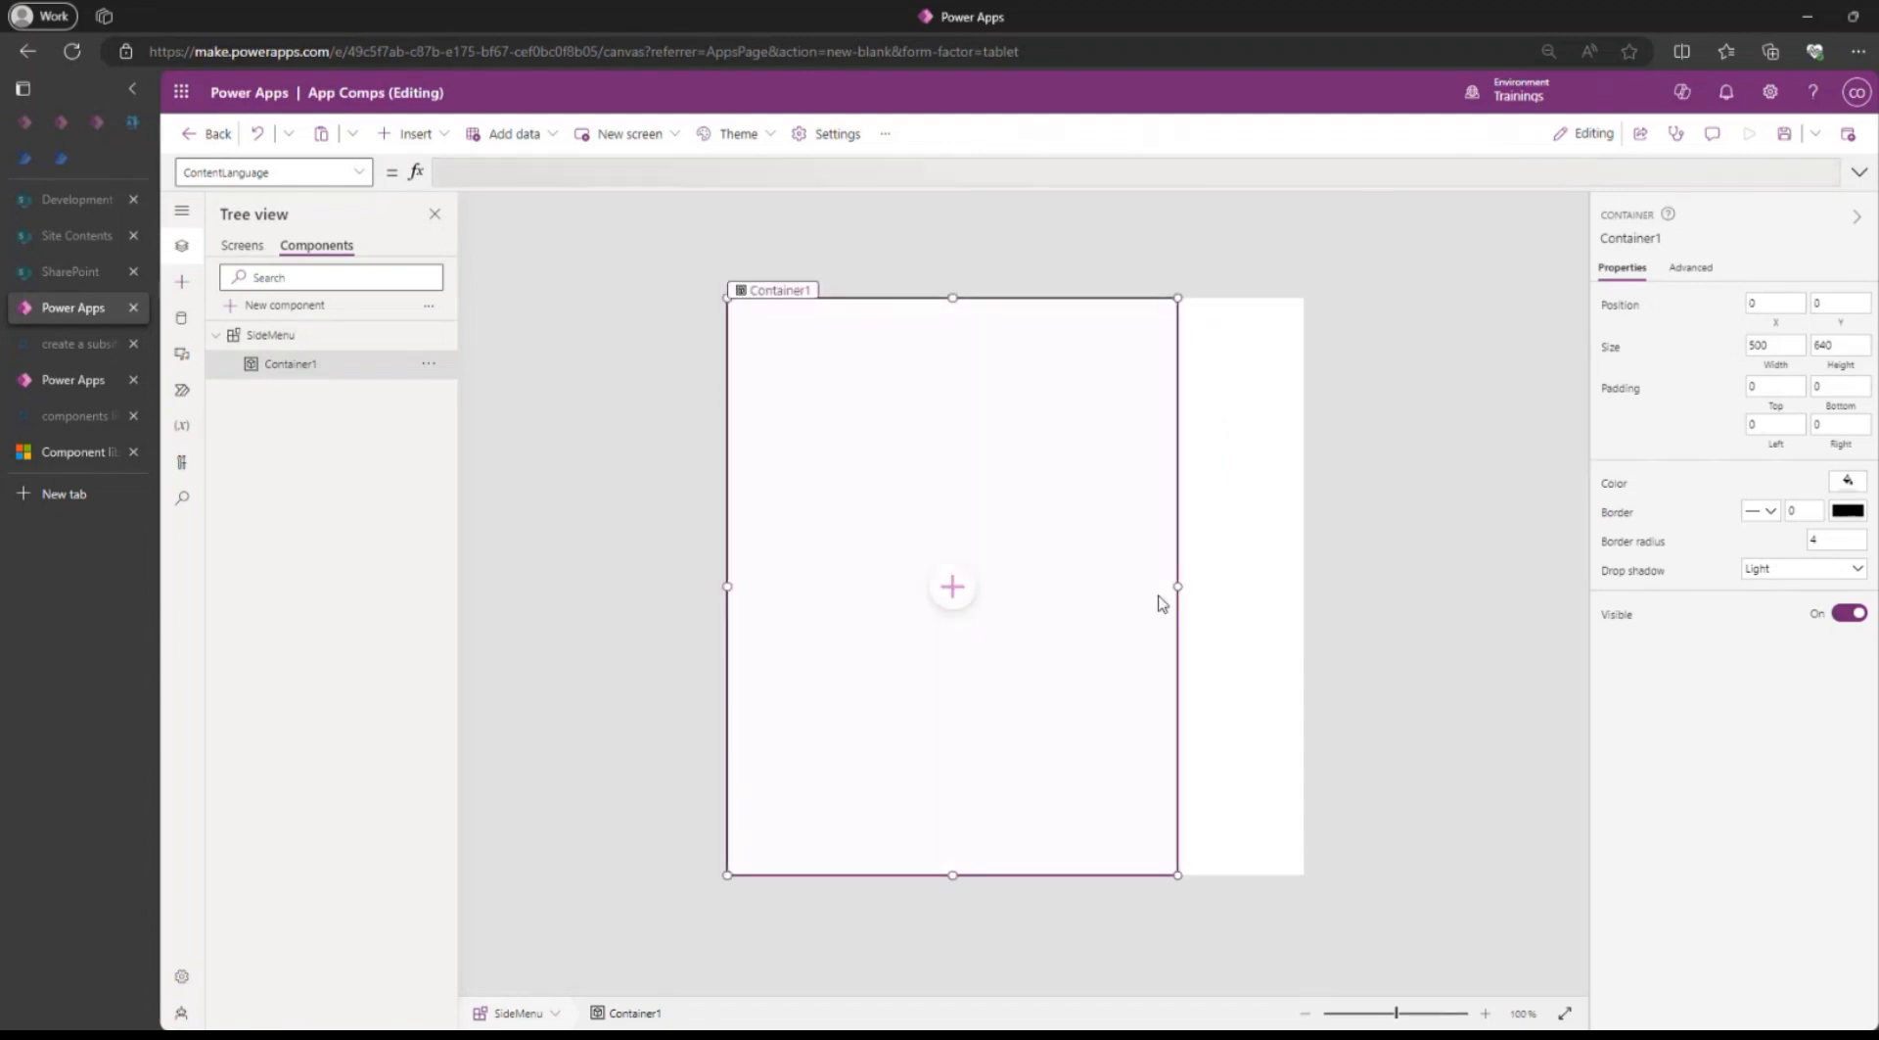
drag(1178, 588, 930, 580)
Set the SideMenu component's width to 112.
click(1165, 540)
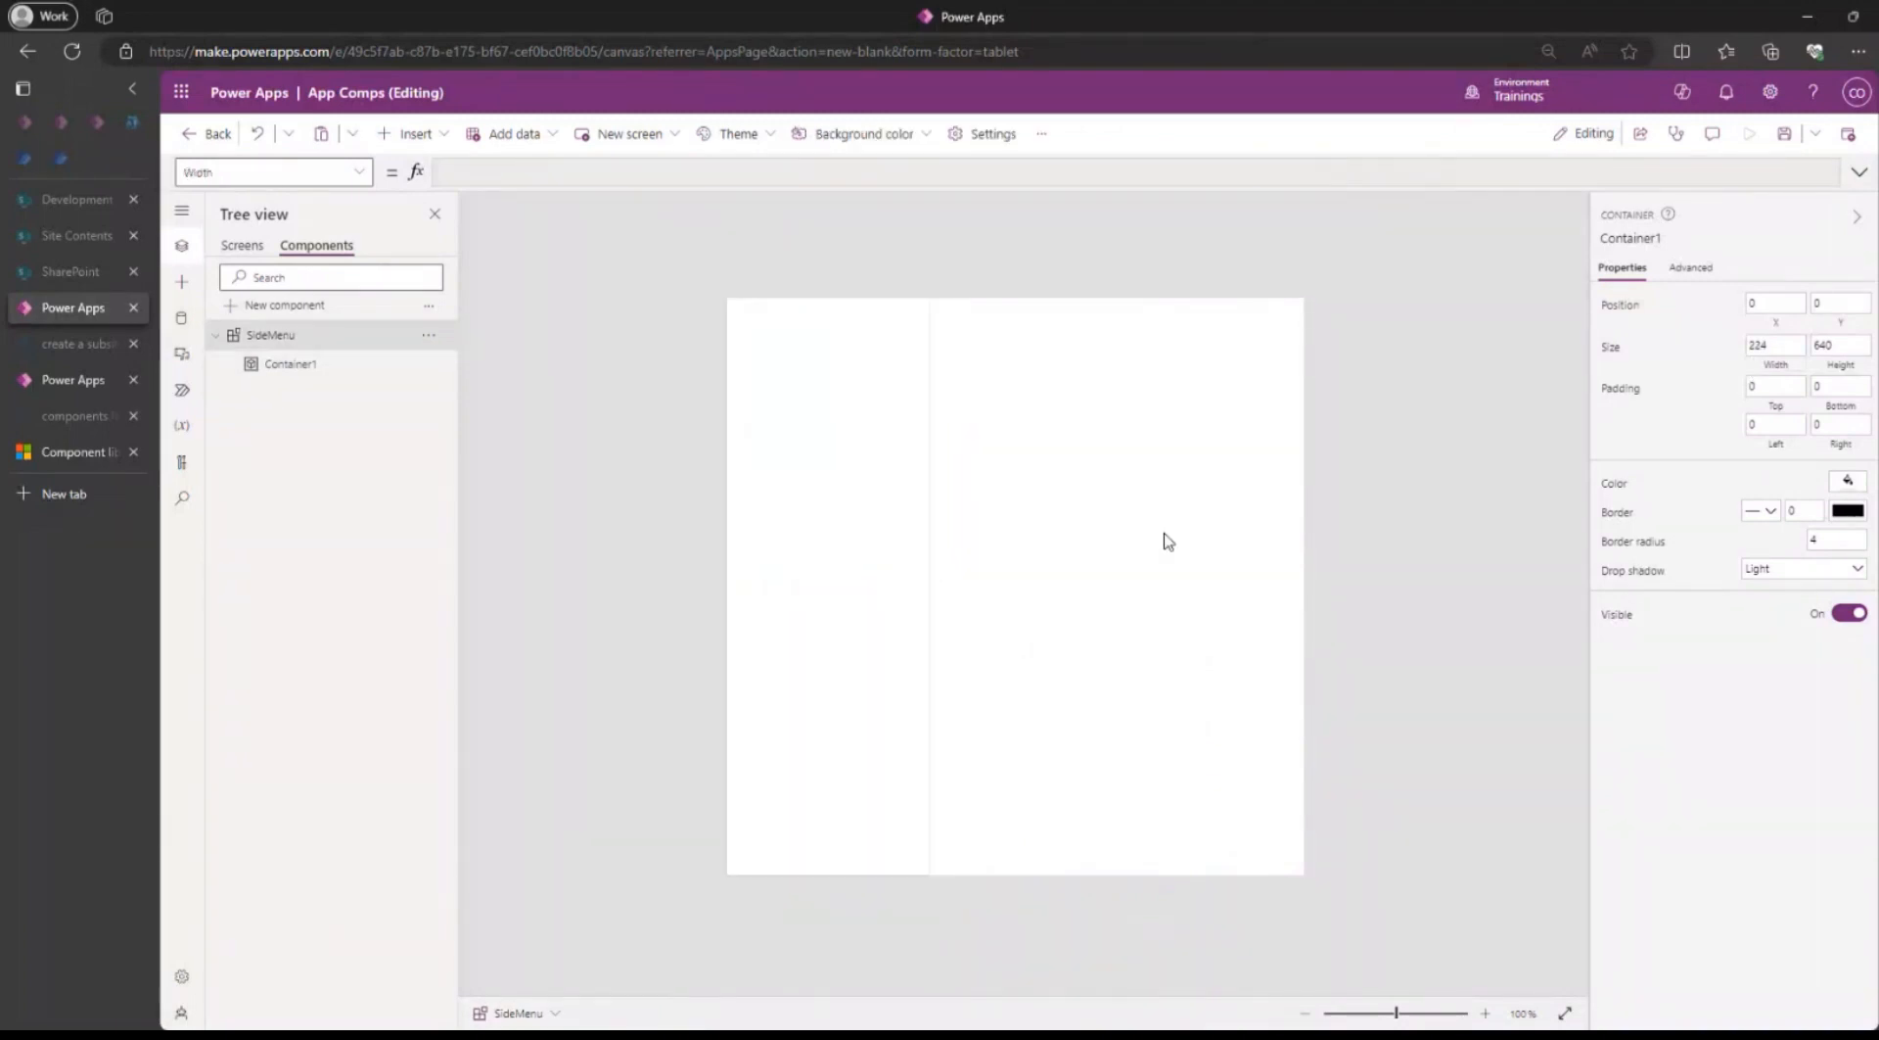
double_click(1759, 377)
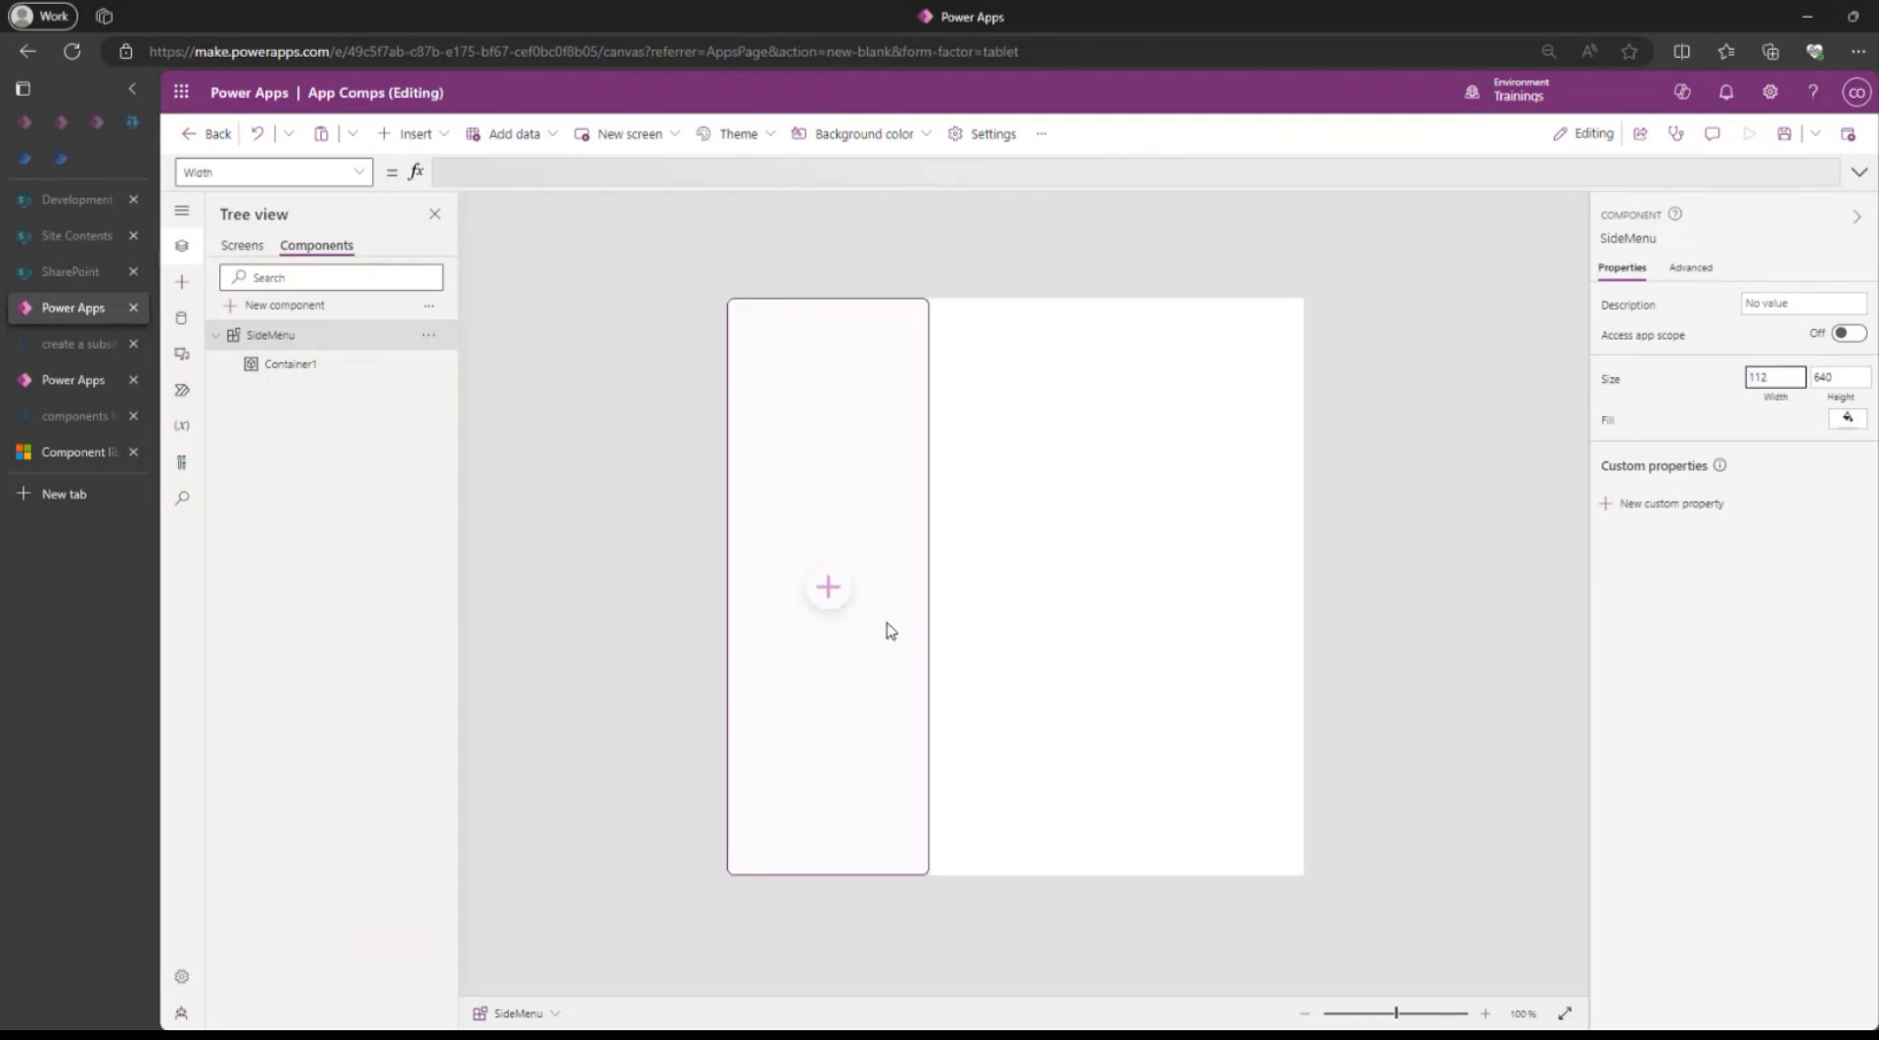
click(1767, 597)
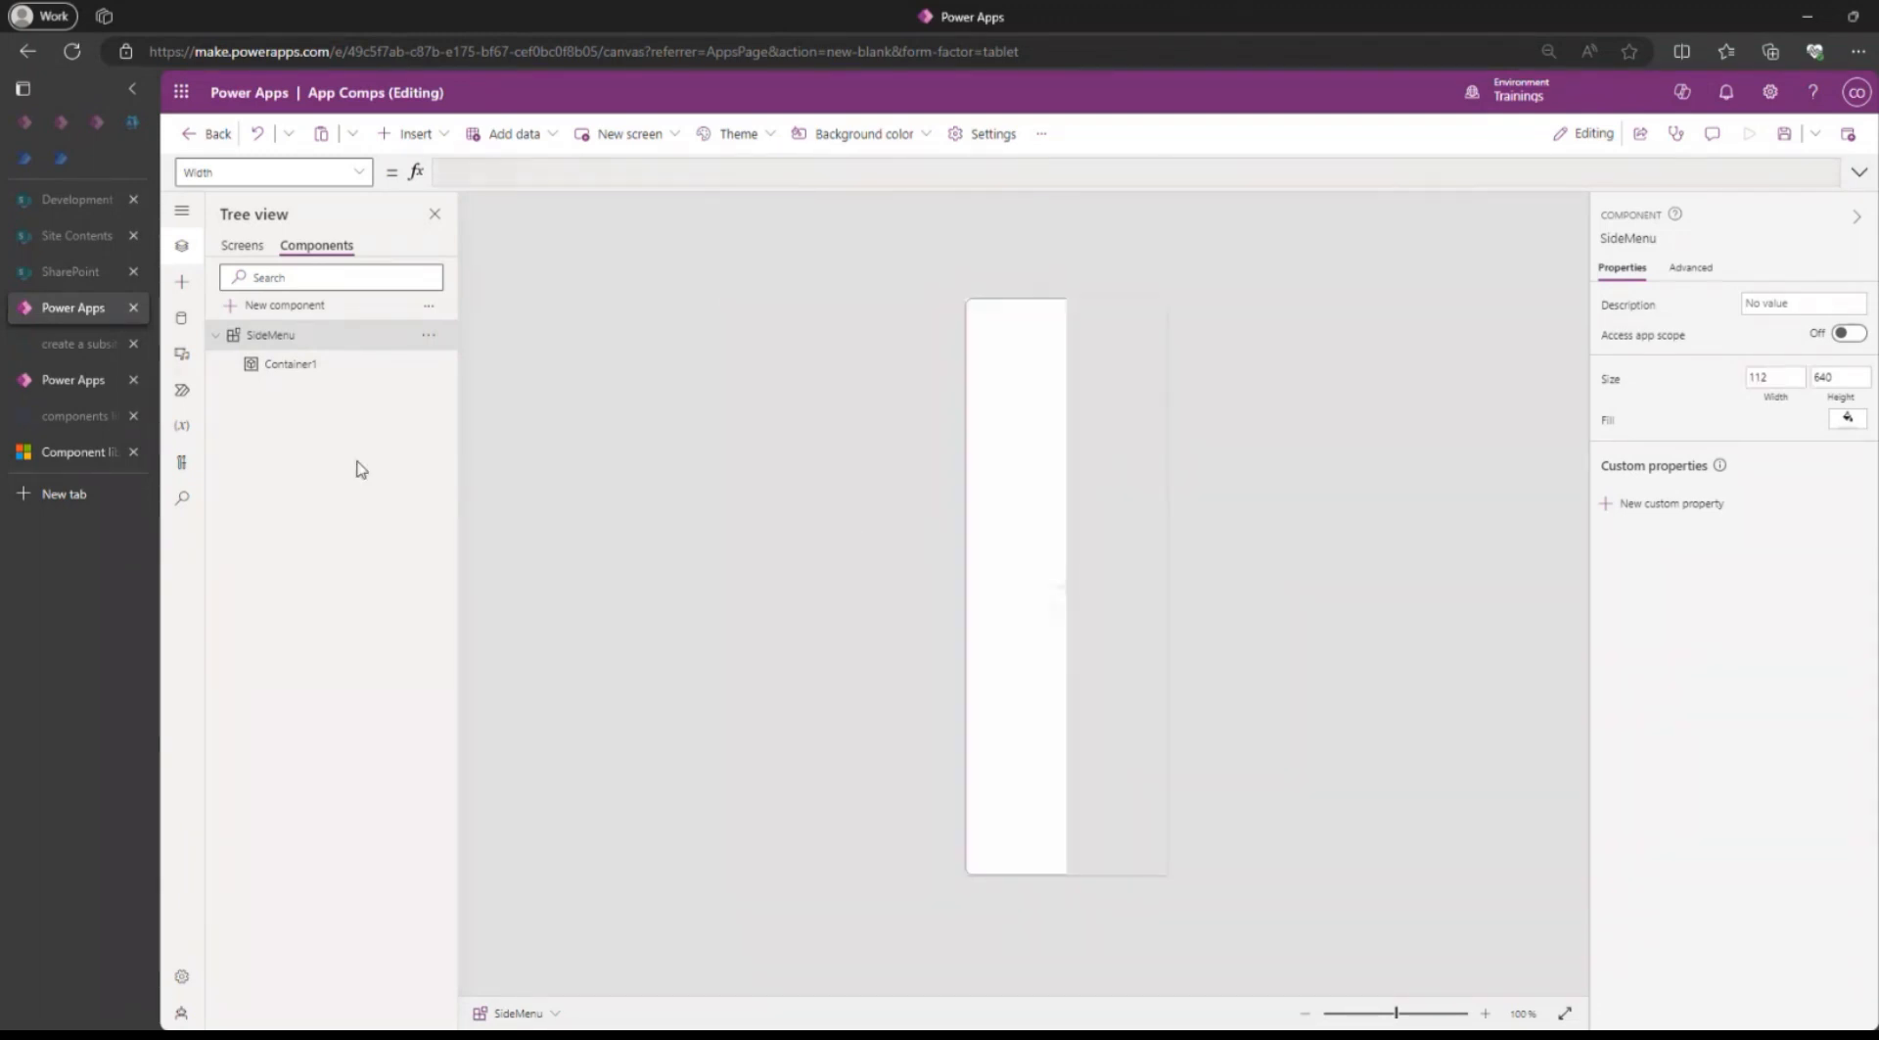
Set Container1's width to 112 to match the SideMenu component.
click(308, 365)
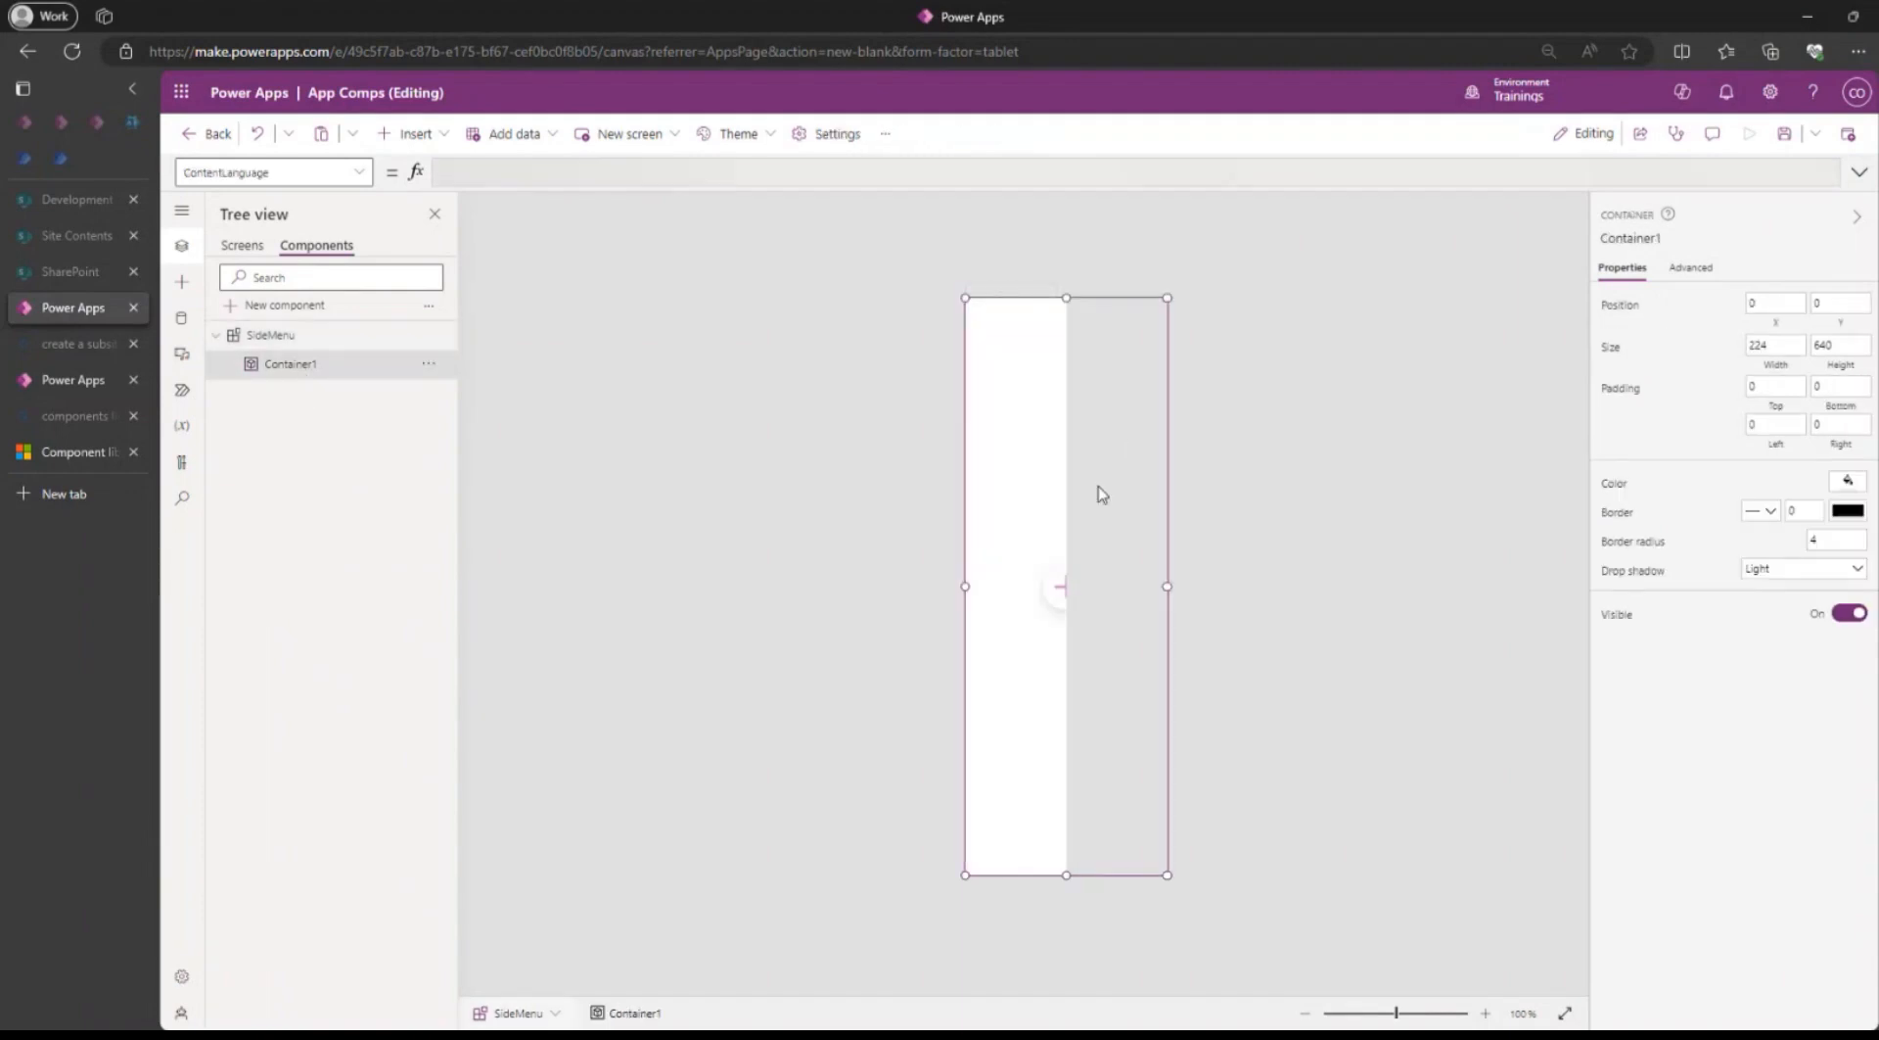
click(1782, 368)
click(1781, 343)
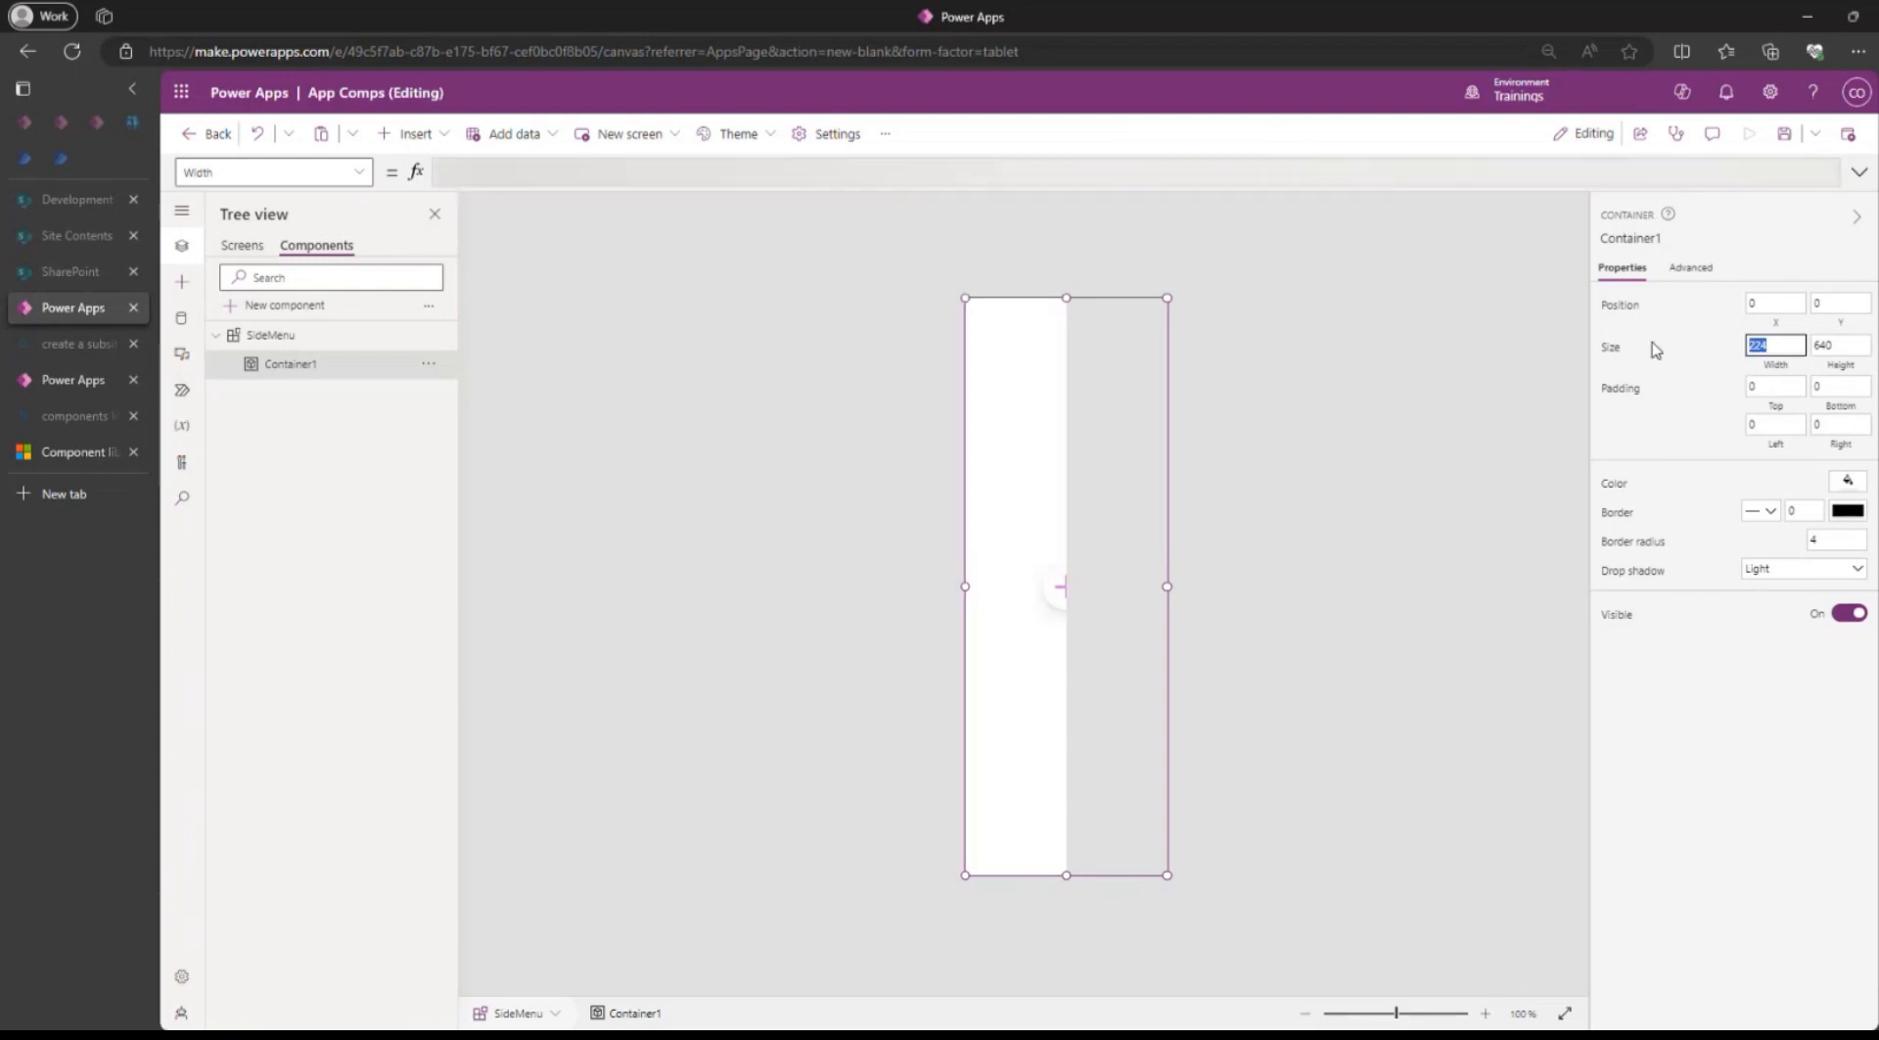
text(112)
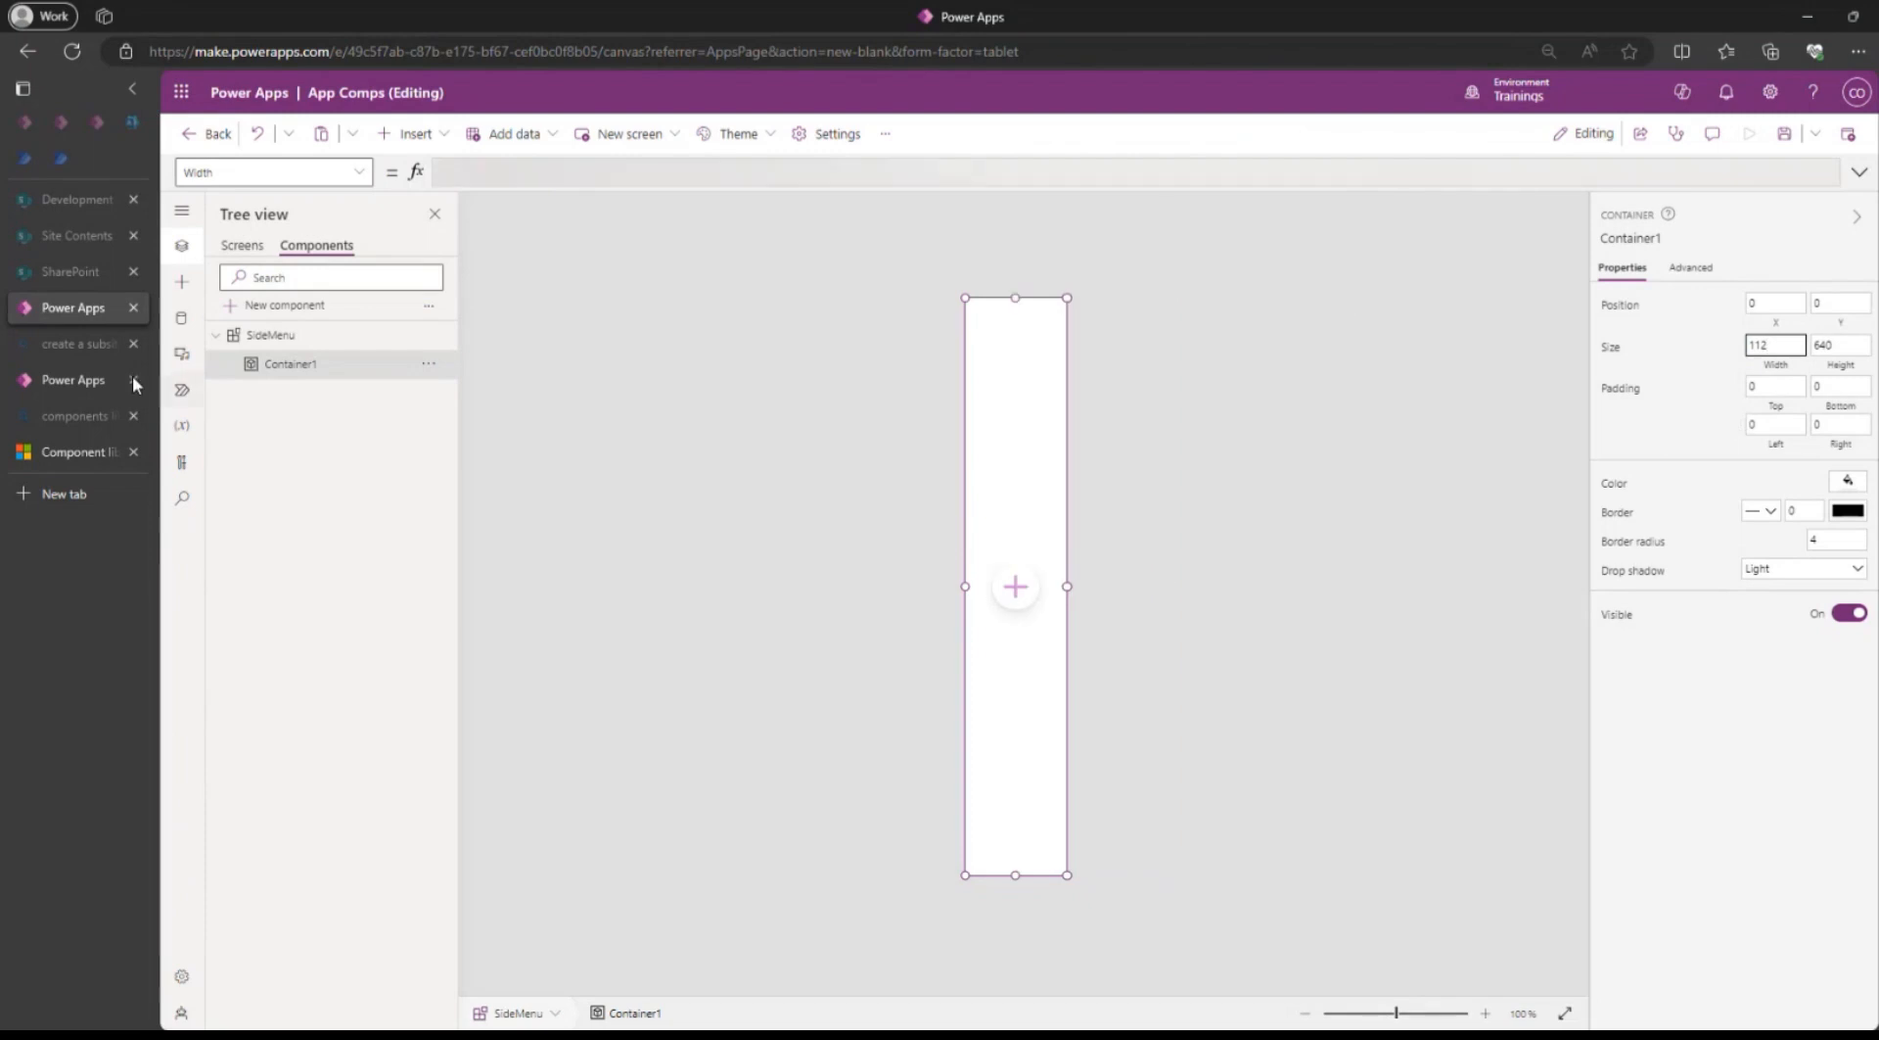
Start a new blank tablet canvas app in the ClassicSofts-USDev-1 browser tab.
click(75, 380)
click(1448, 416)
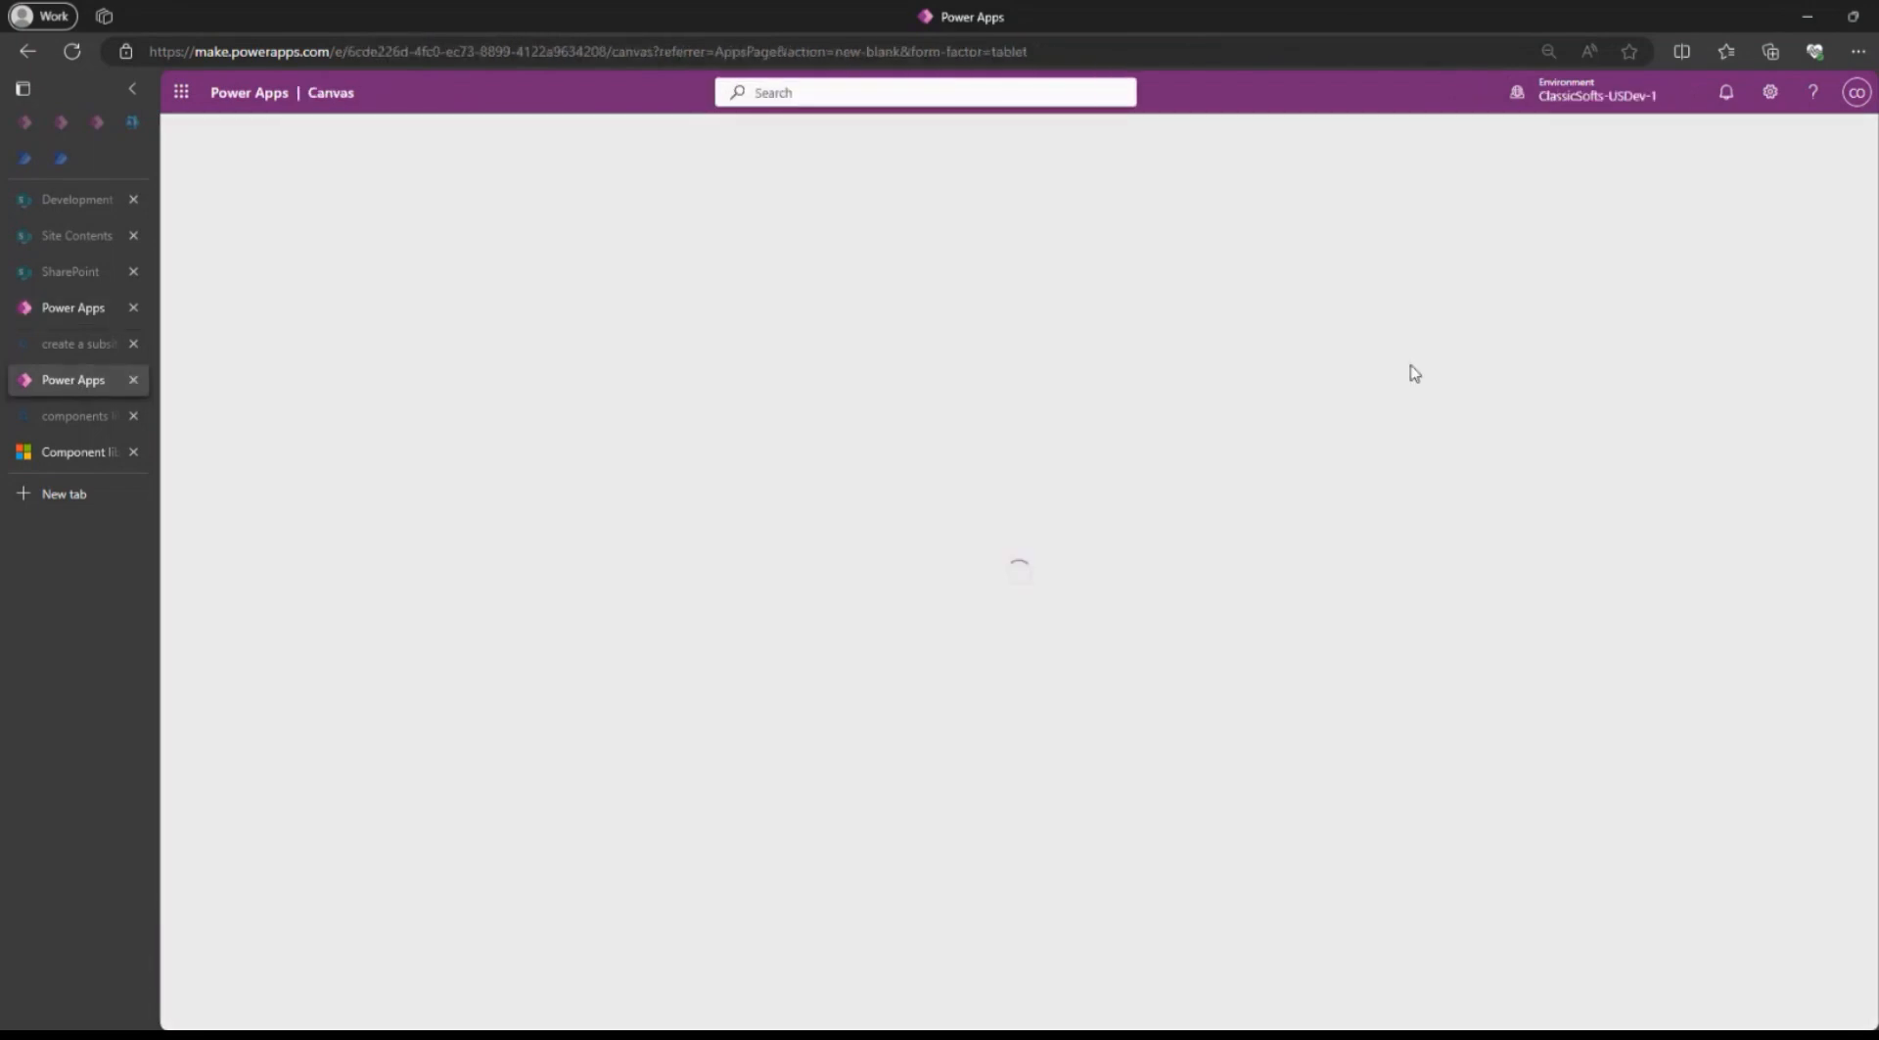
Return to App Comps, save the app and show its list of screens.
click(70, 311)
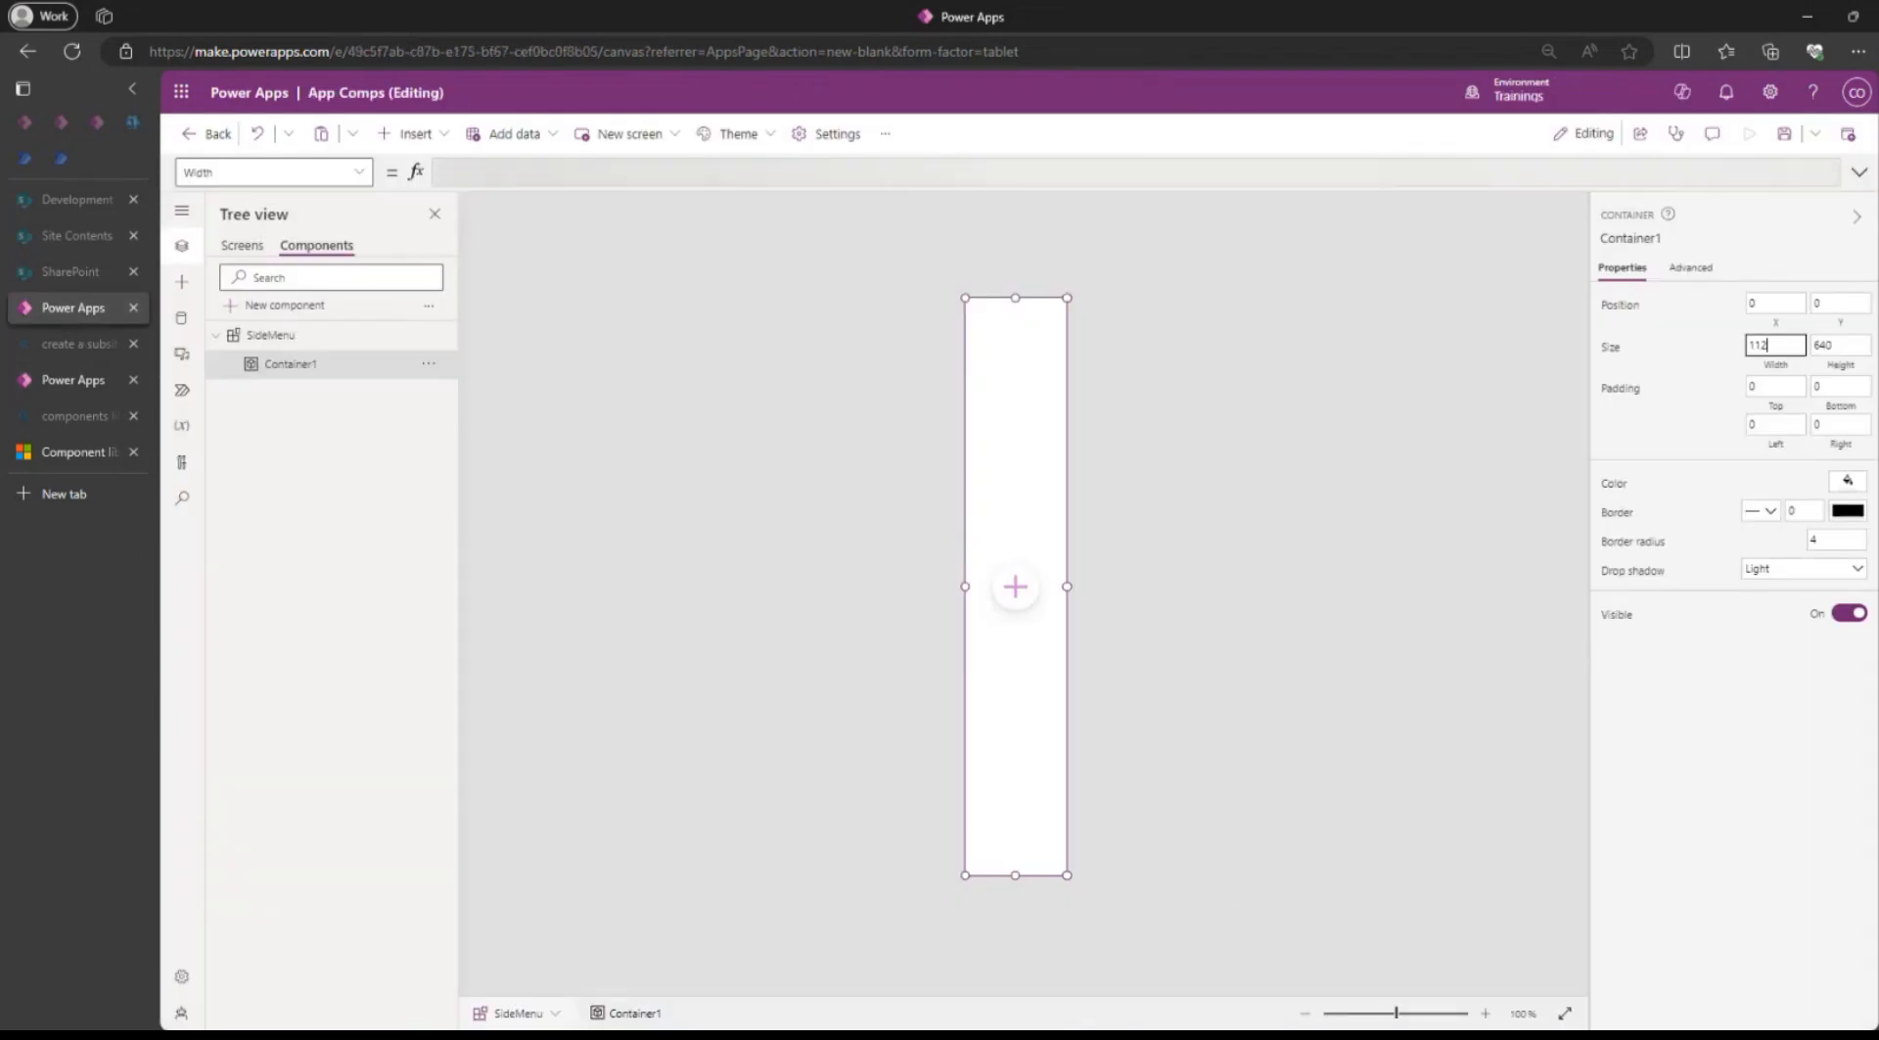
click(1785, 139)
click(243, 245)
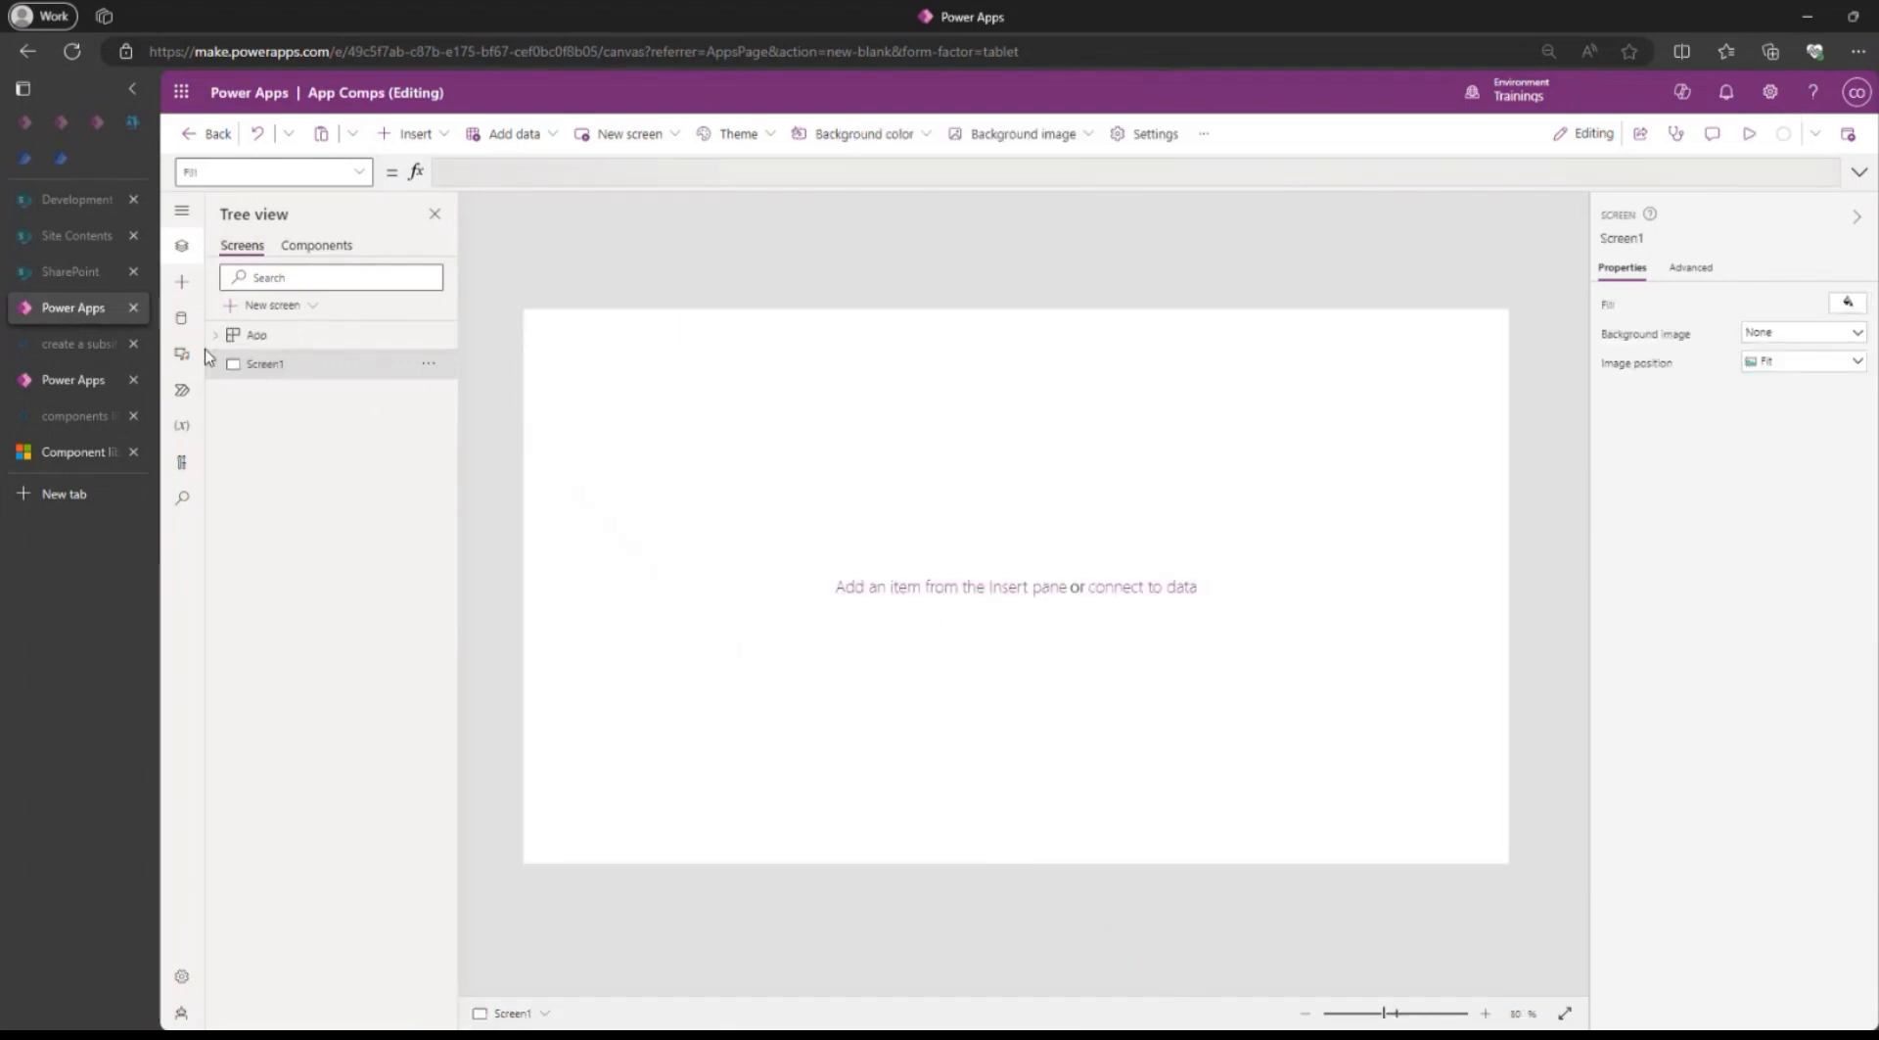
Insert the custom SideMenu component on Screen1.
click(414, 134)
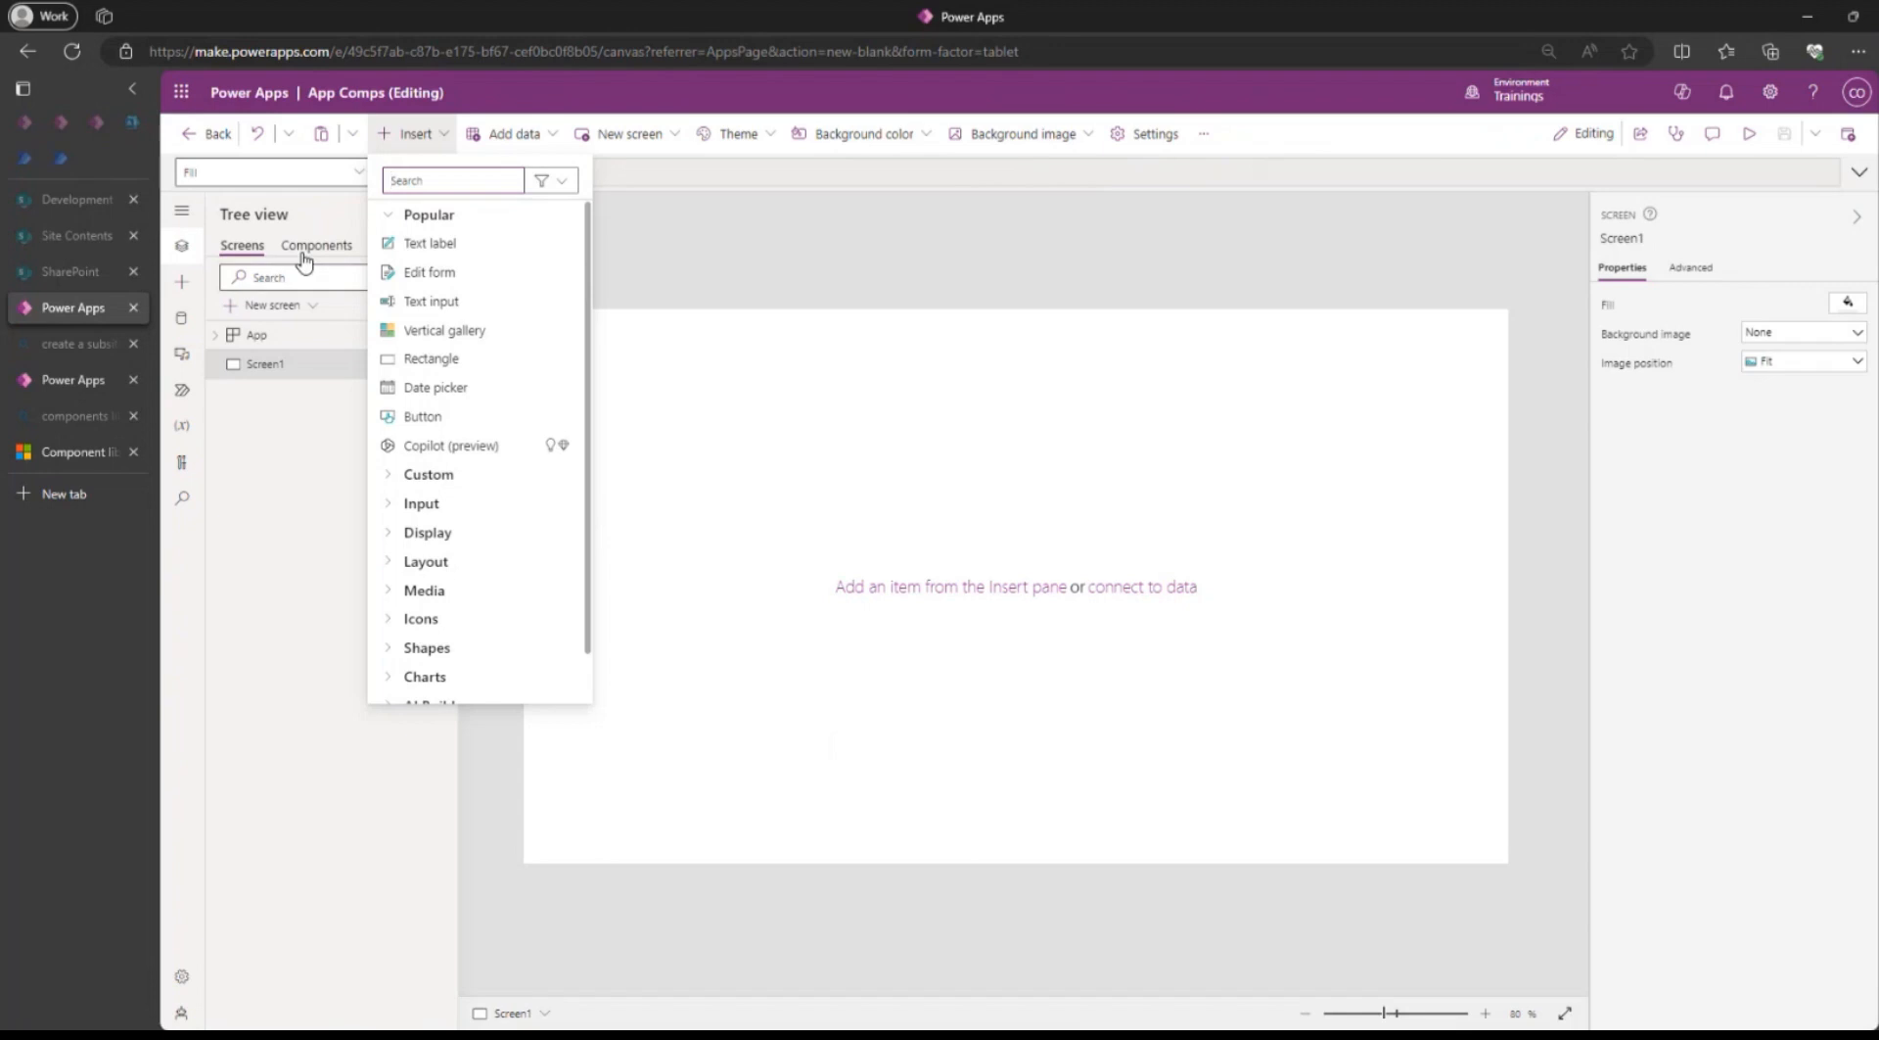
click(388, 480)
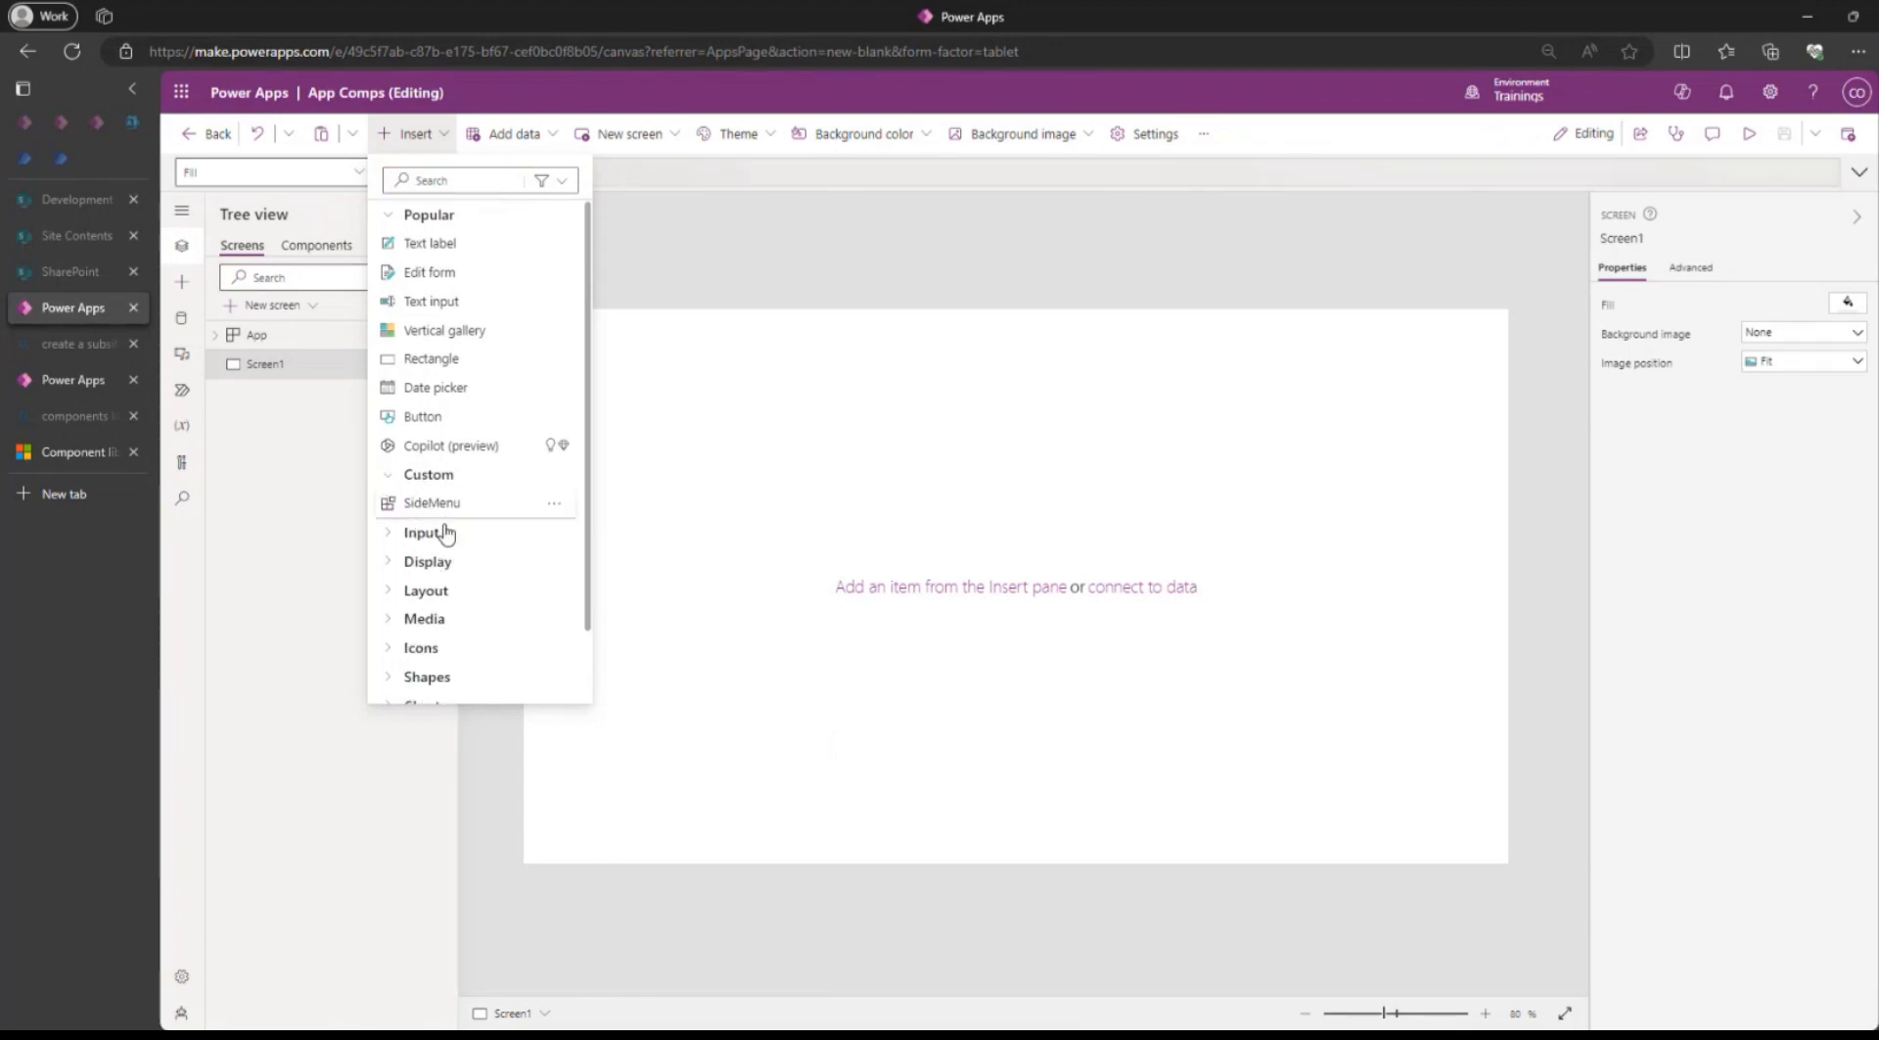
click(416, 502)
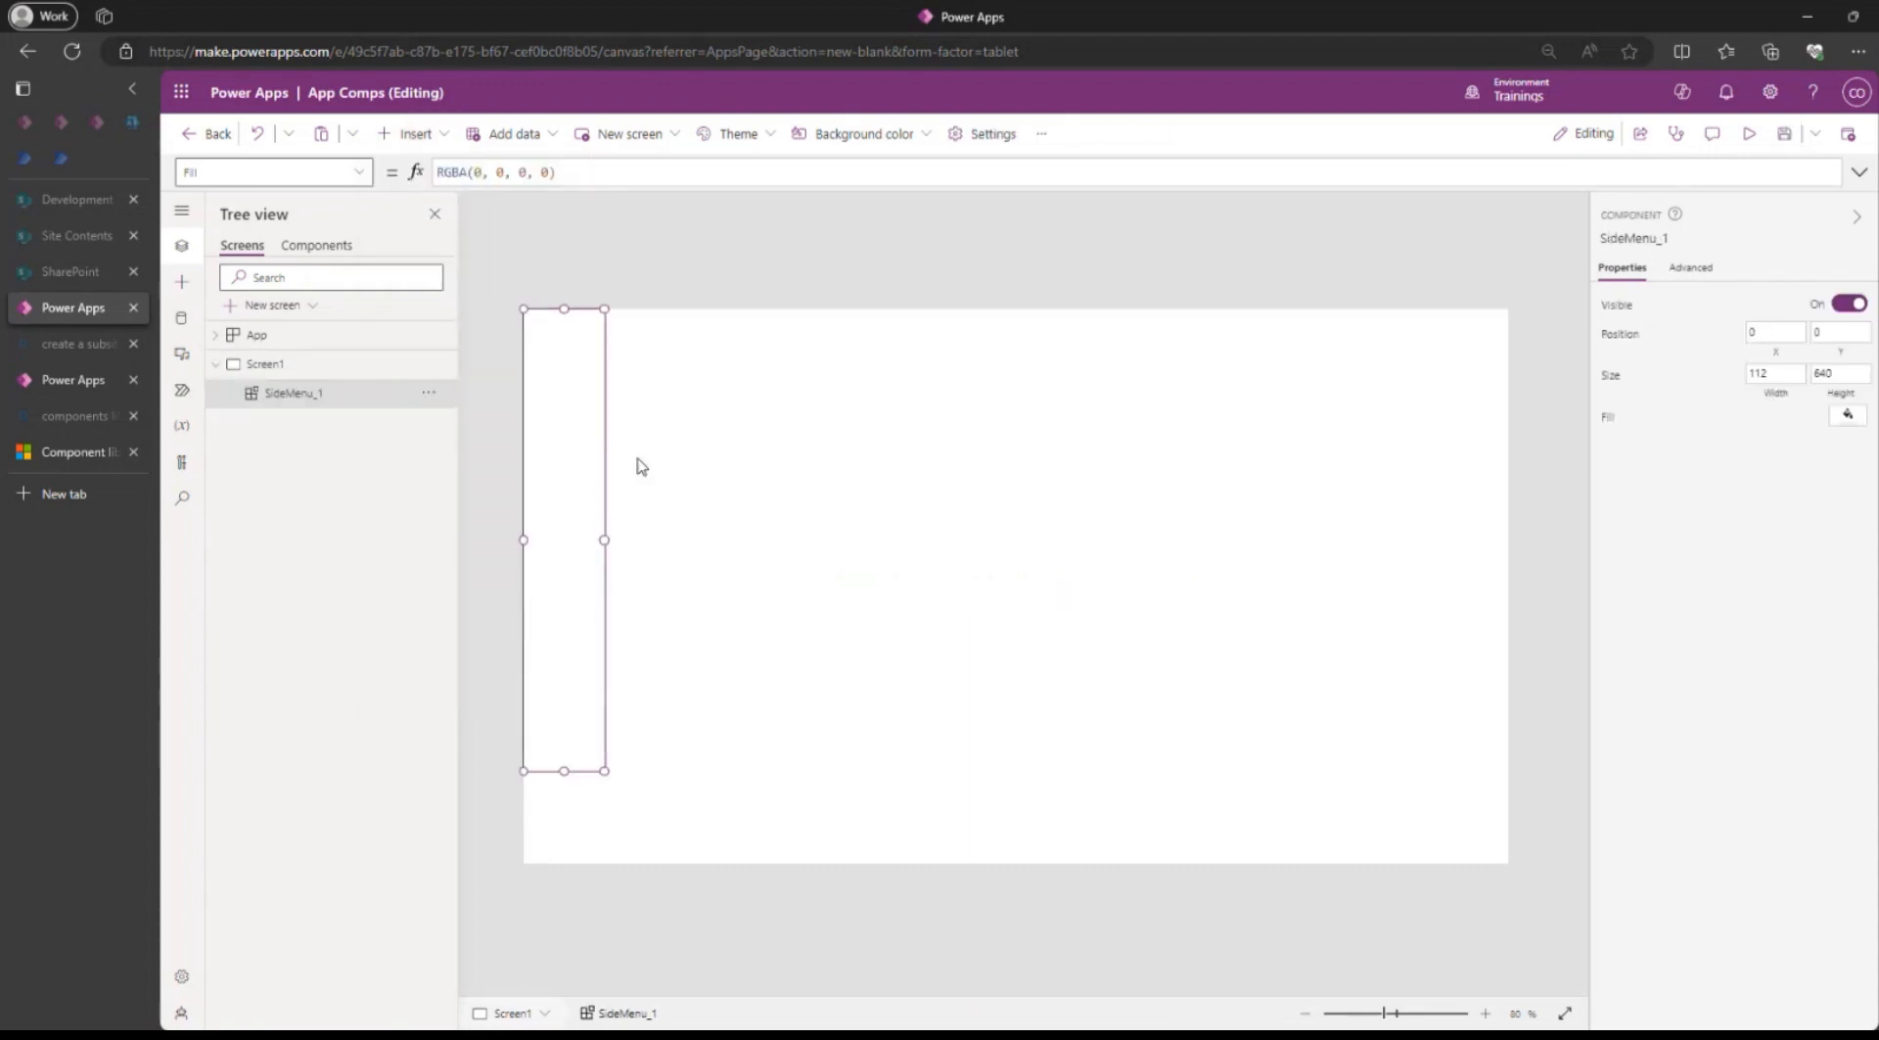
Add a blank second screen and insert the SideMenu component on it.
click(307, 247)
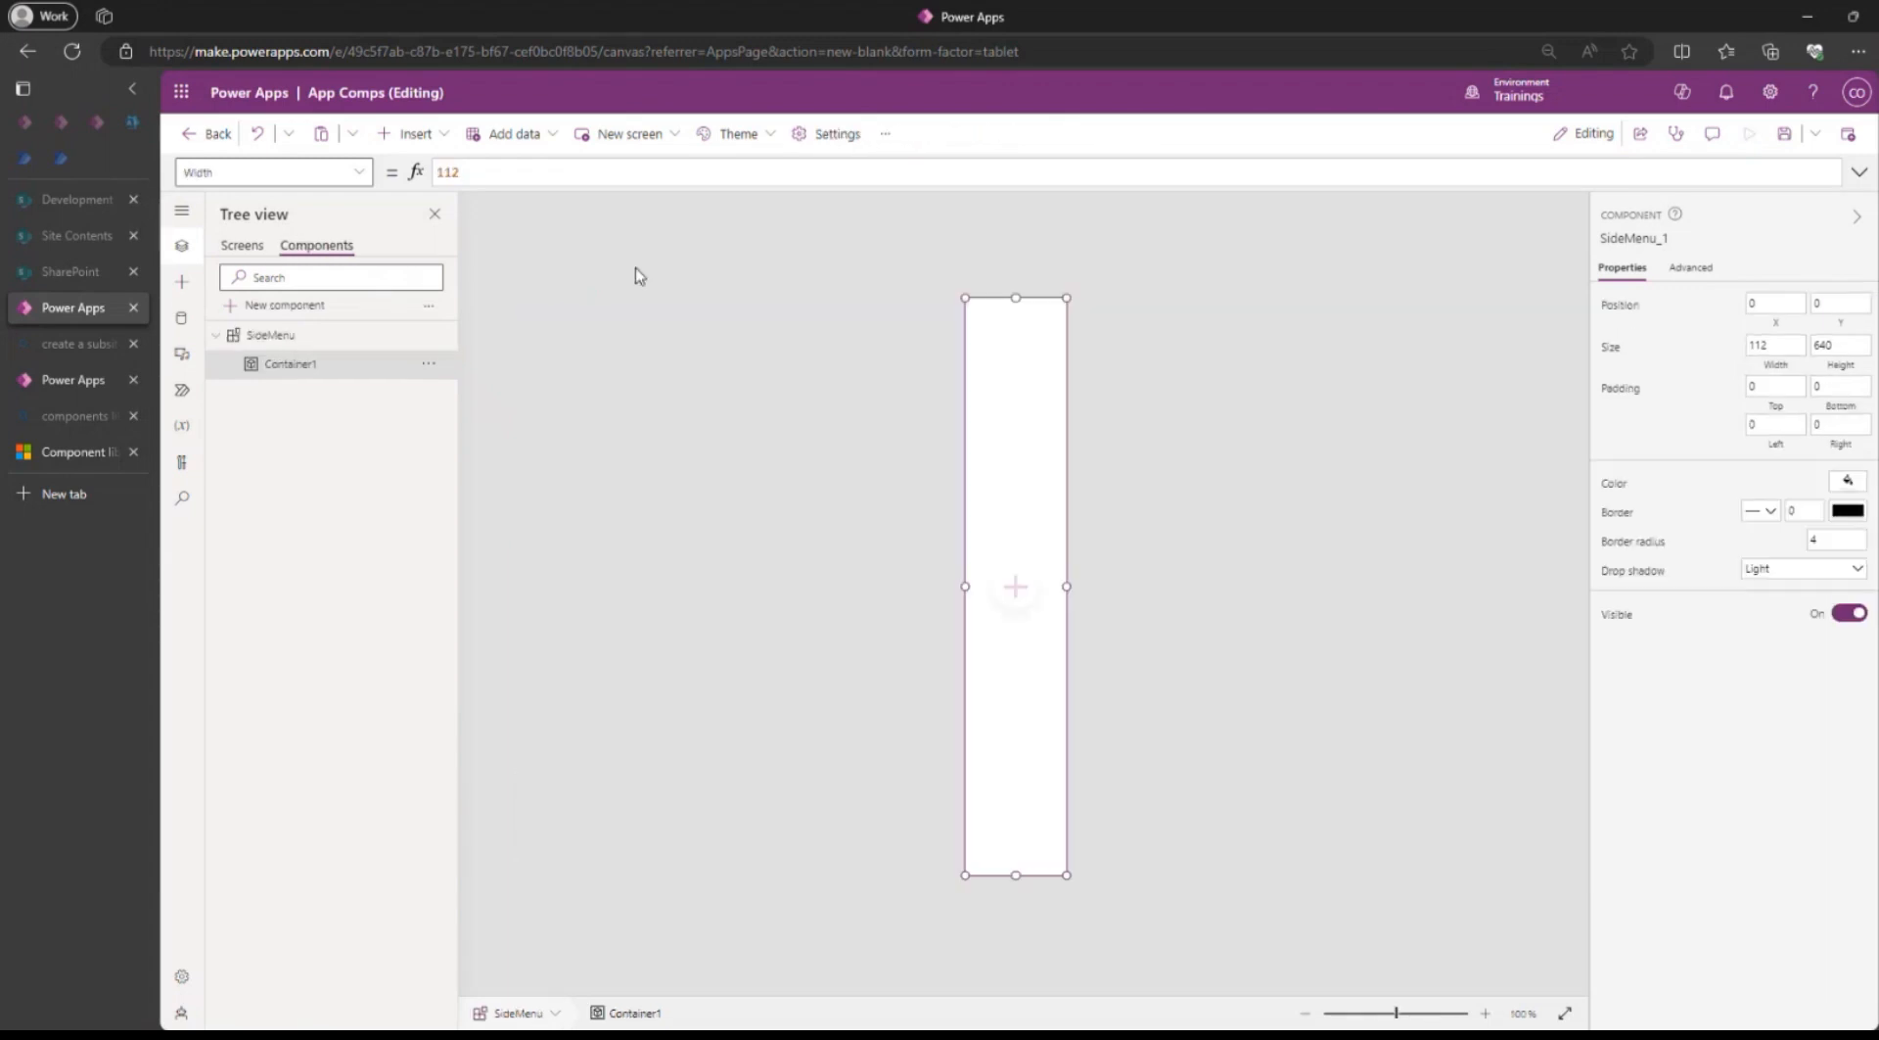
click(262, 244)
click(272, 304)
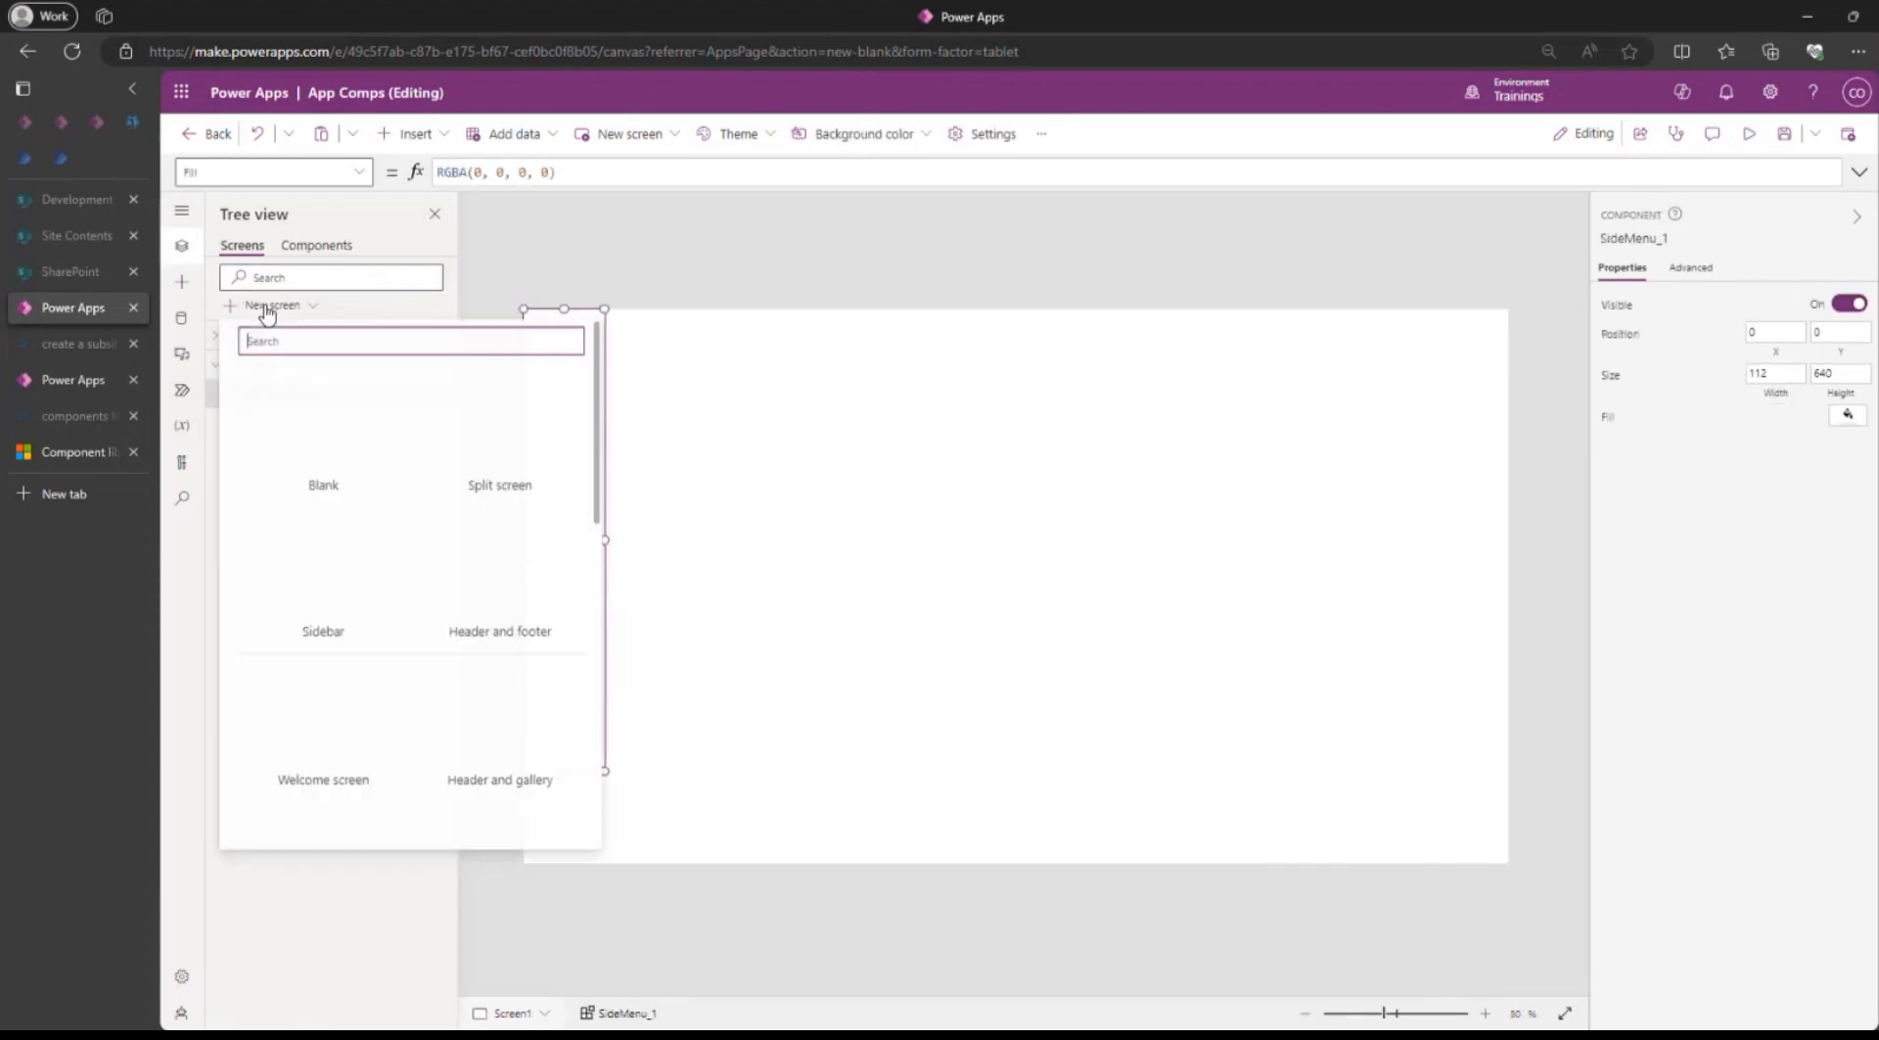
click(307, 489)
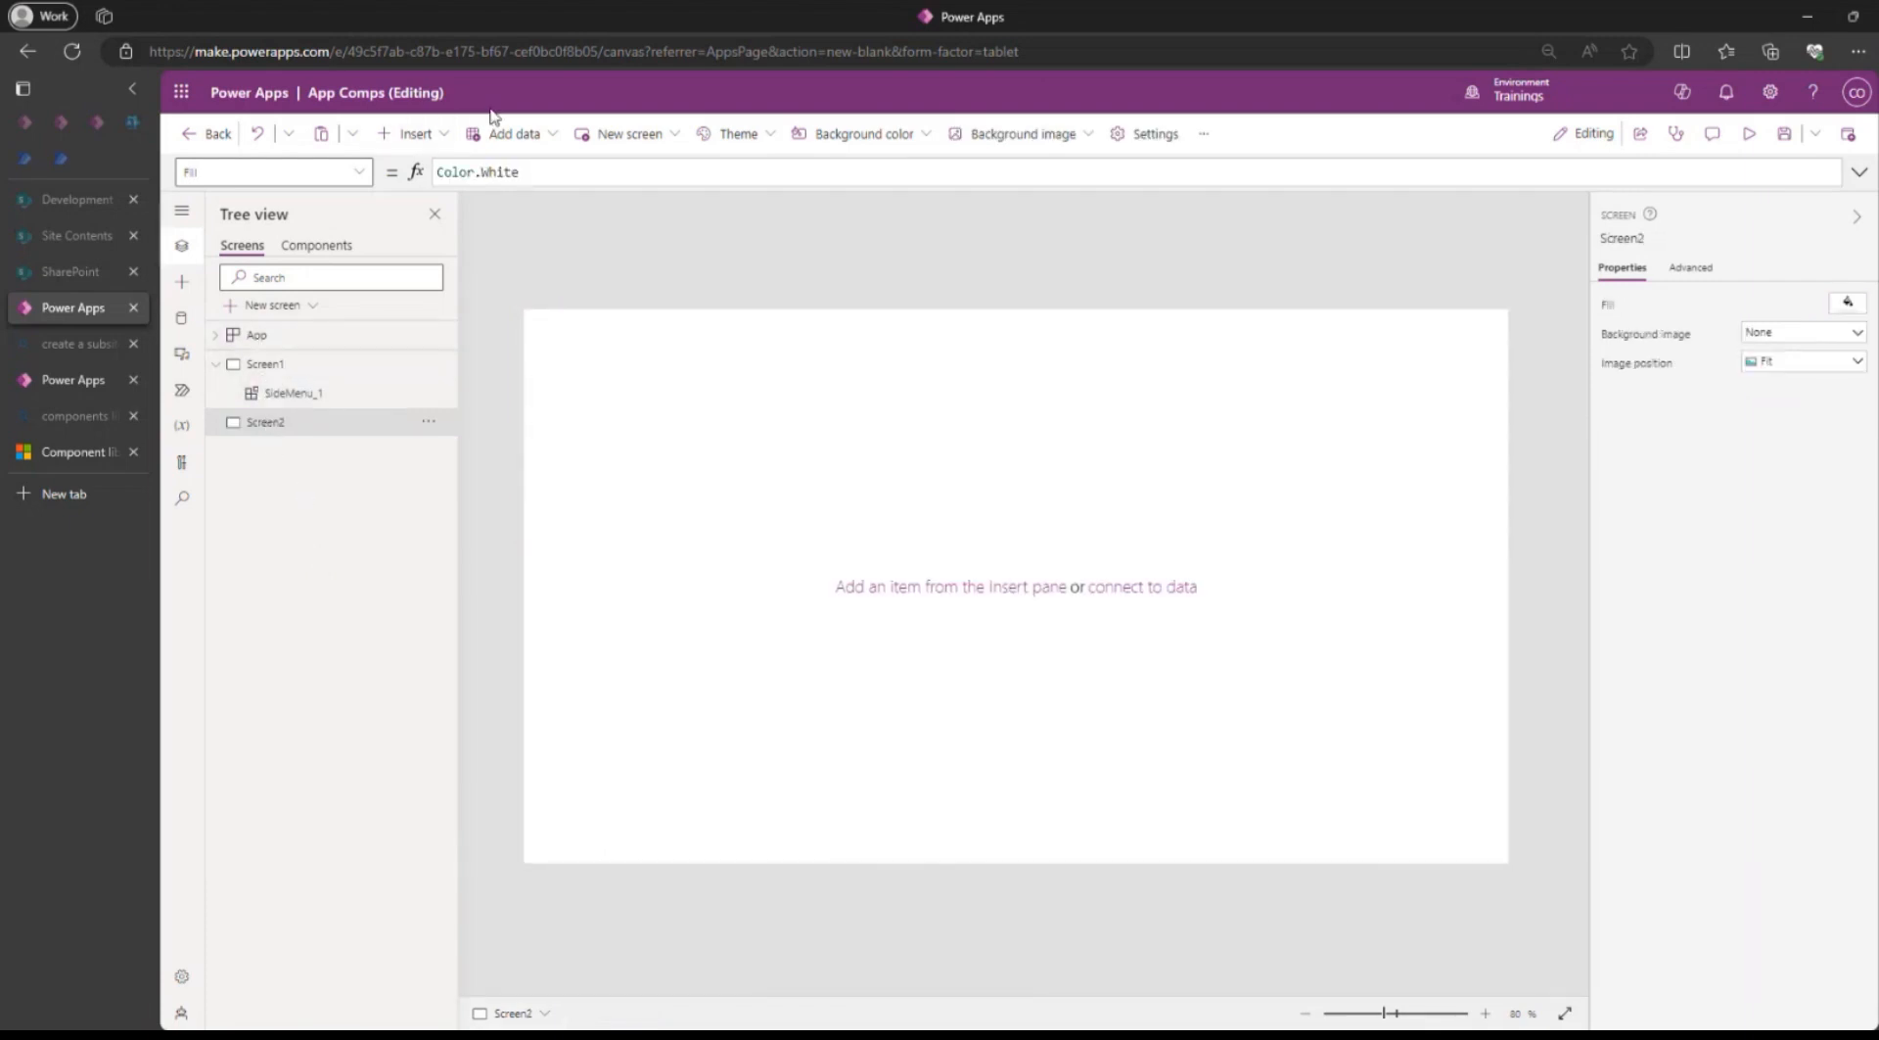
click(427, 139)
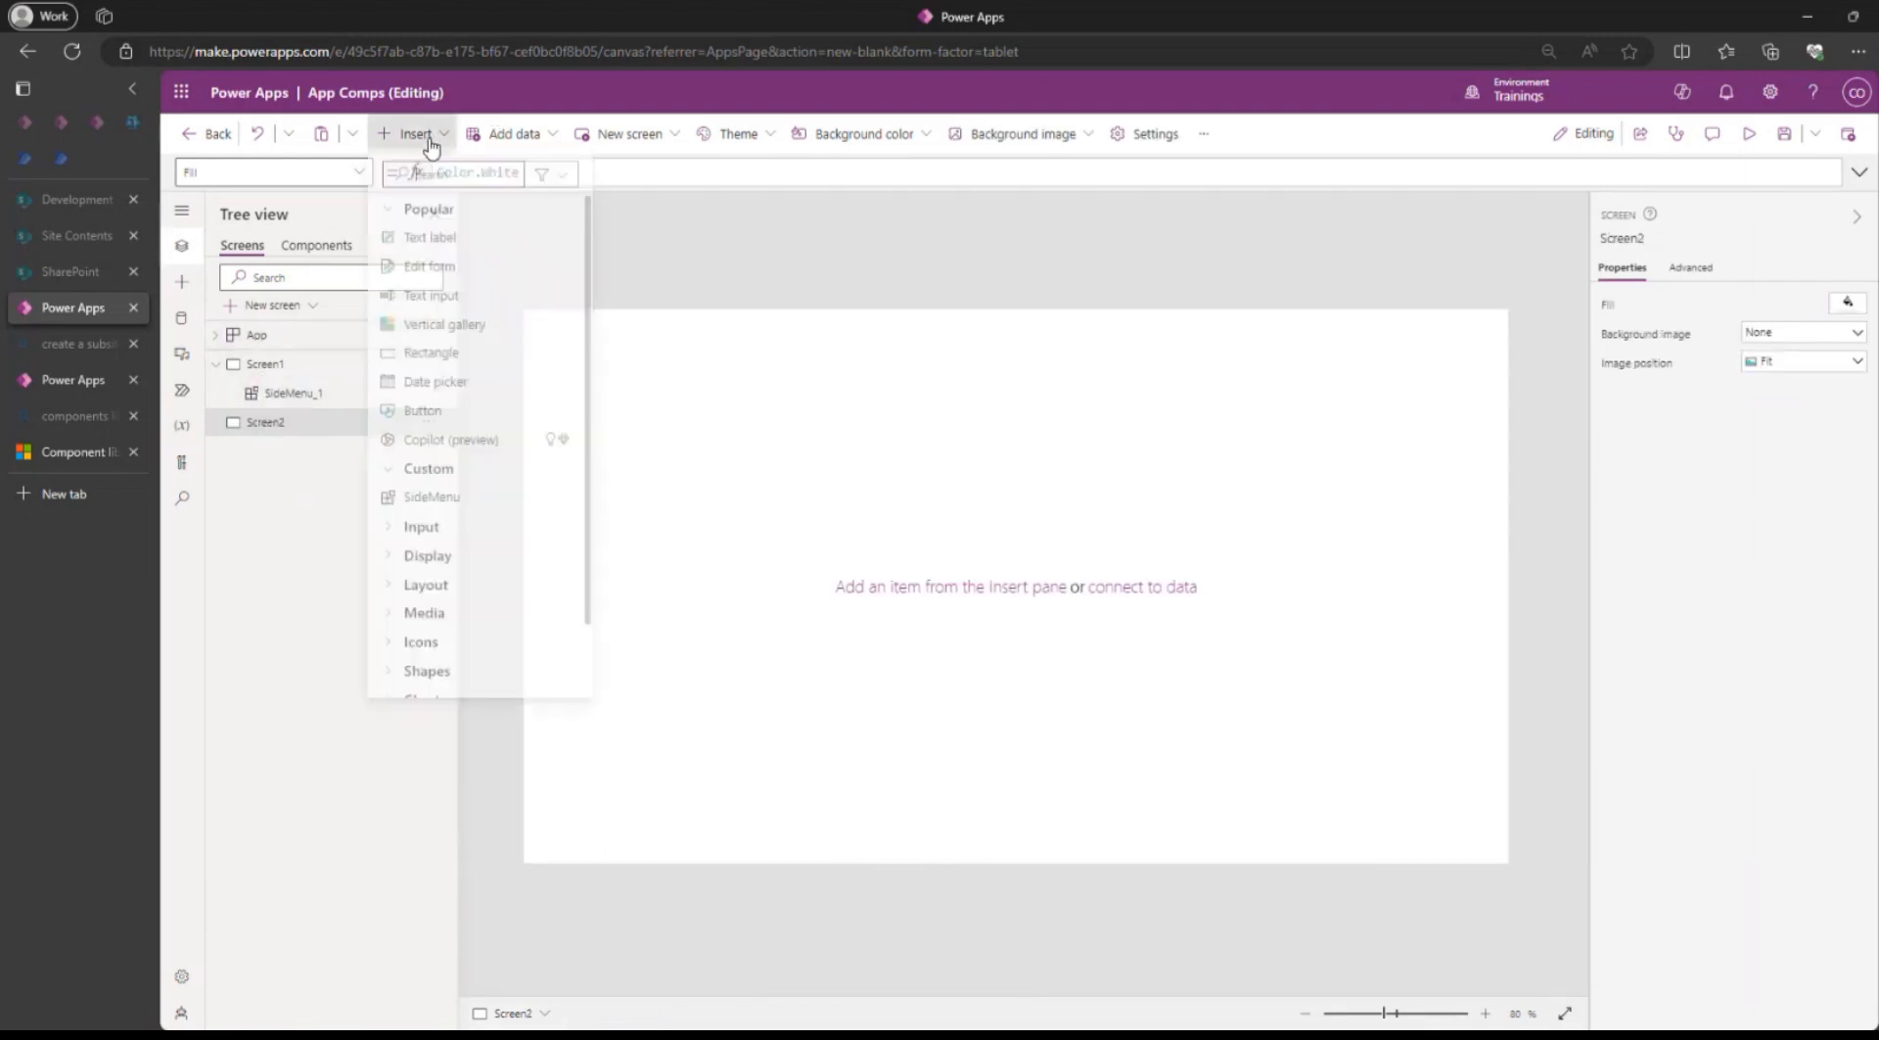
click(430, 503)
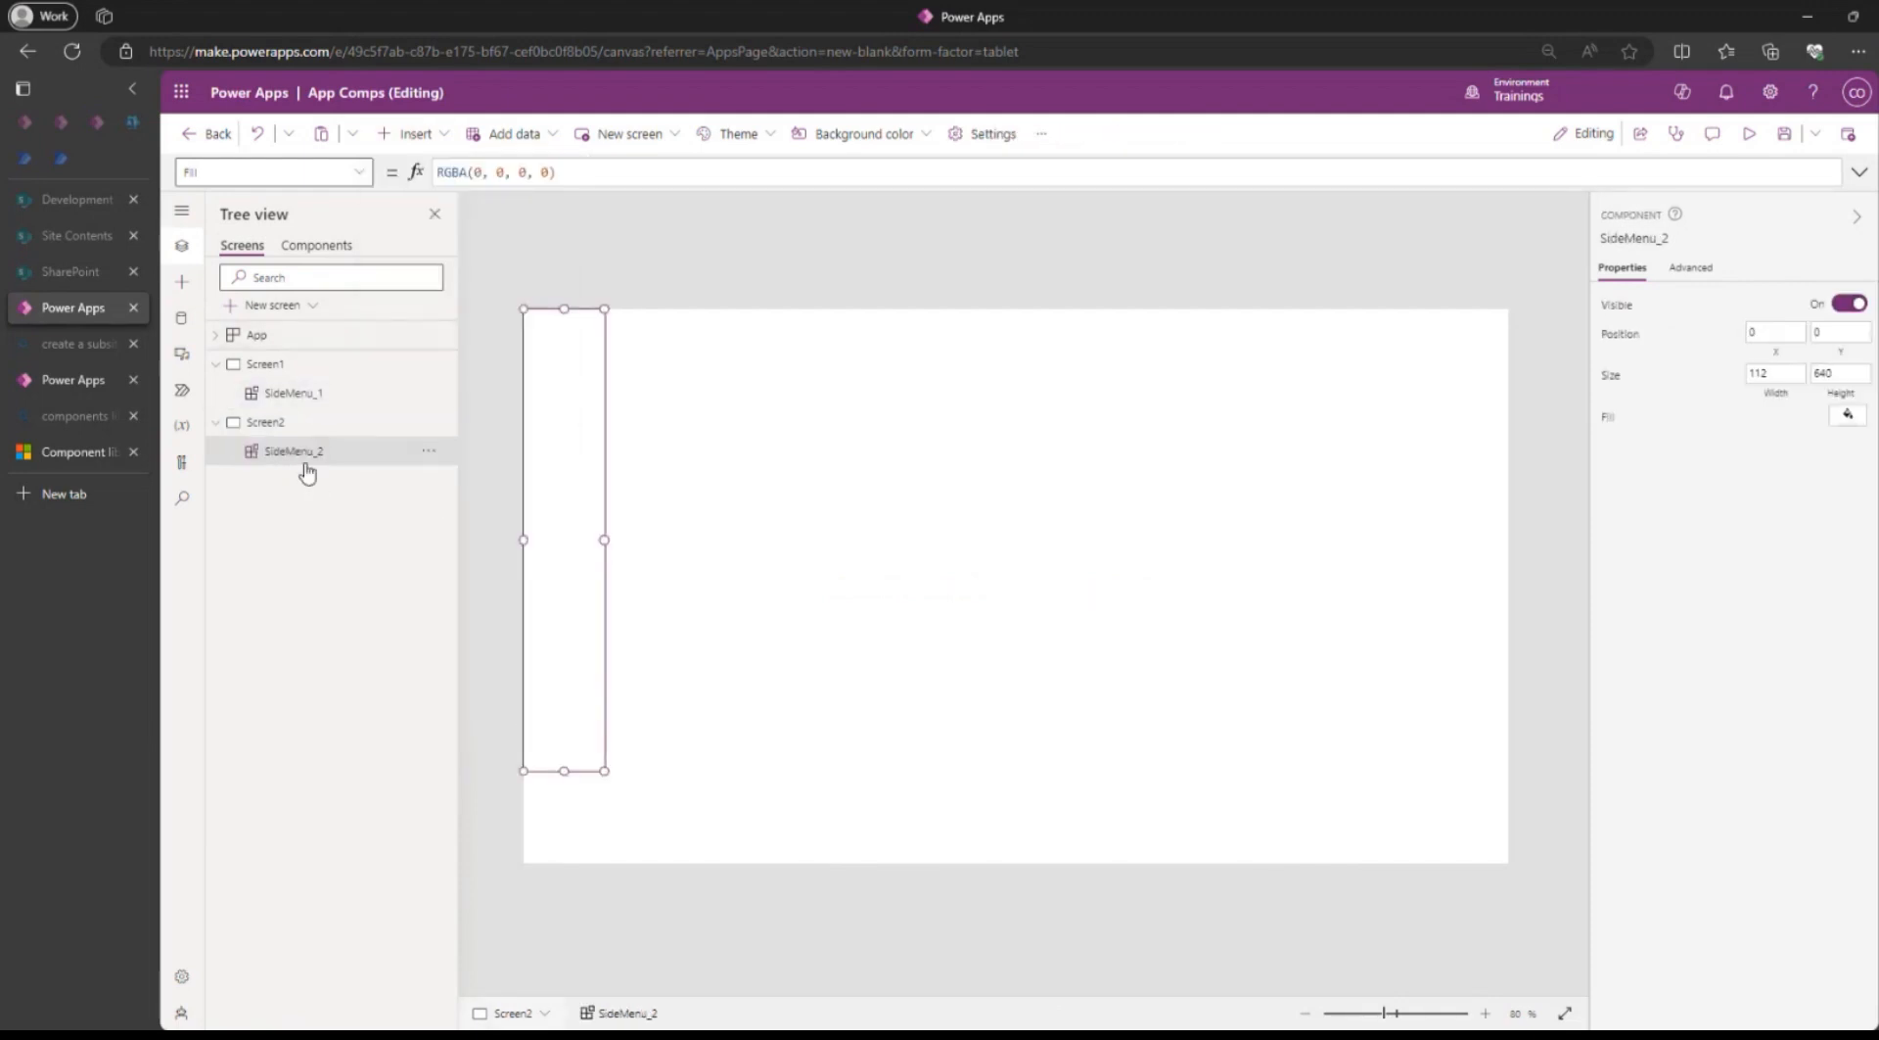
Compare the side menus on Screen1 and Screen2, and collapse both screens in the tree.
click(266, 366)
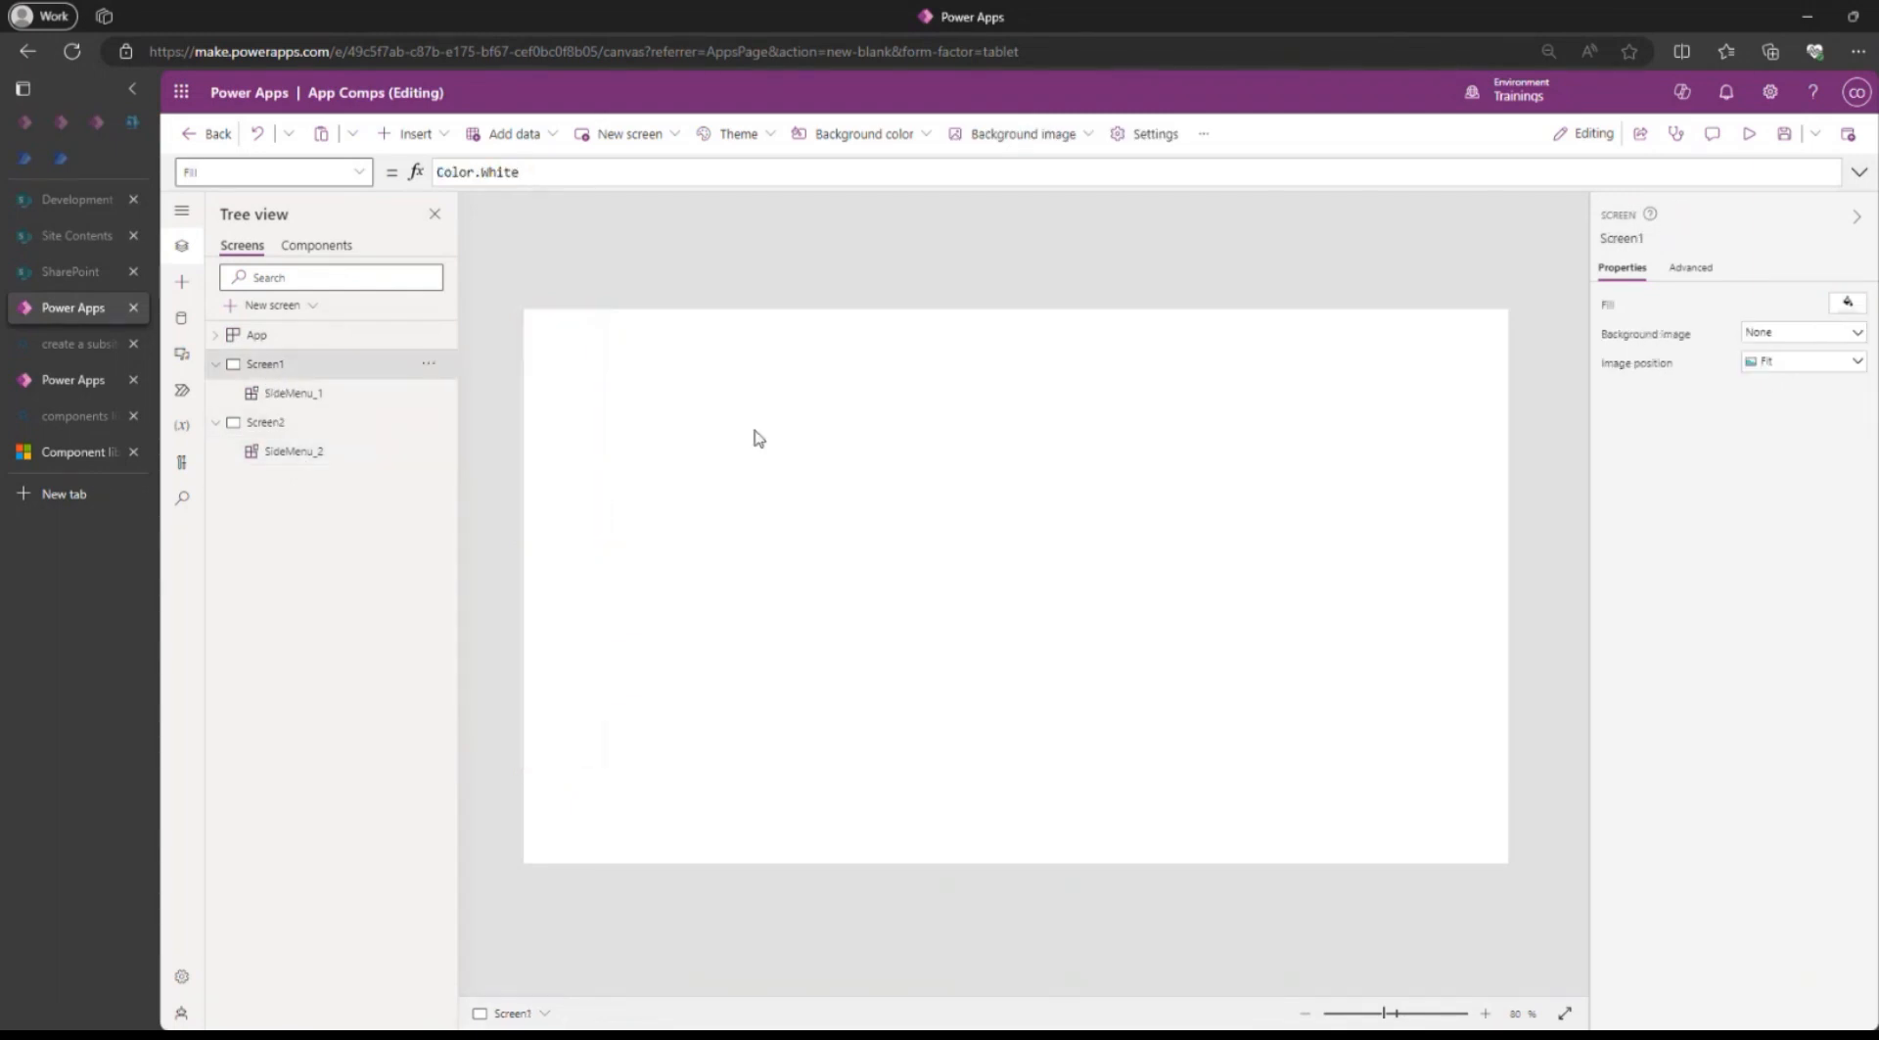
click(267, 423)
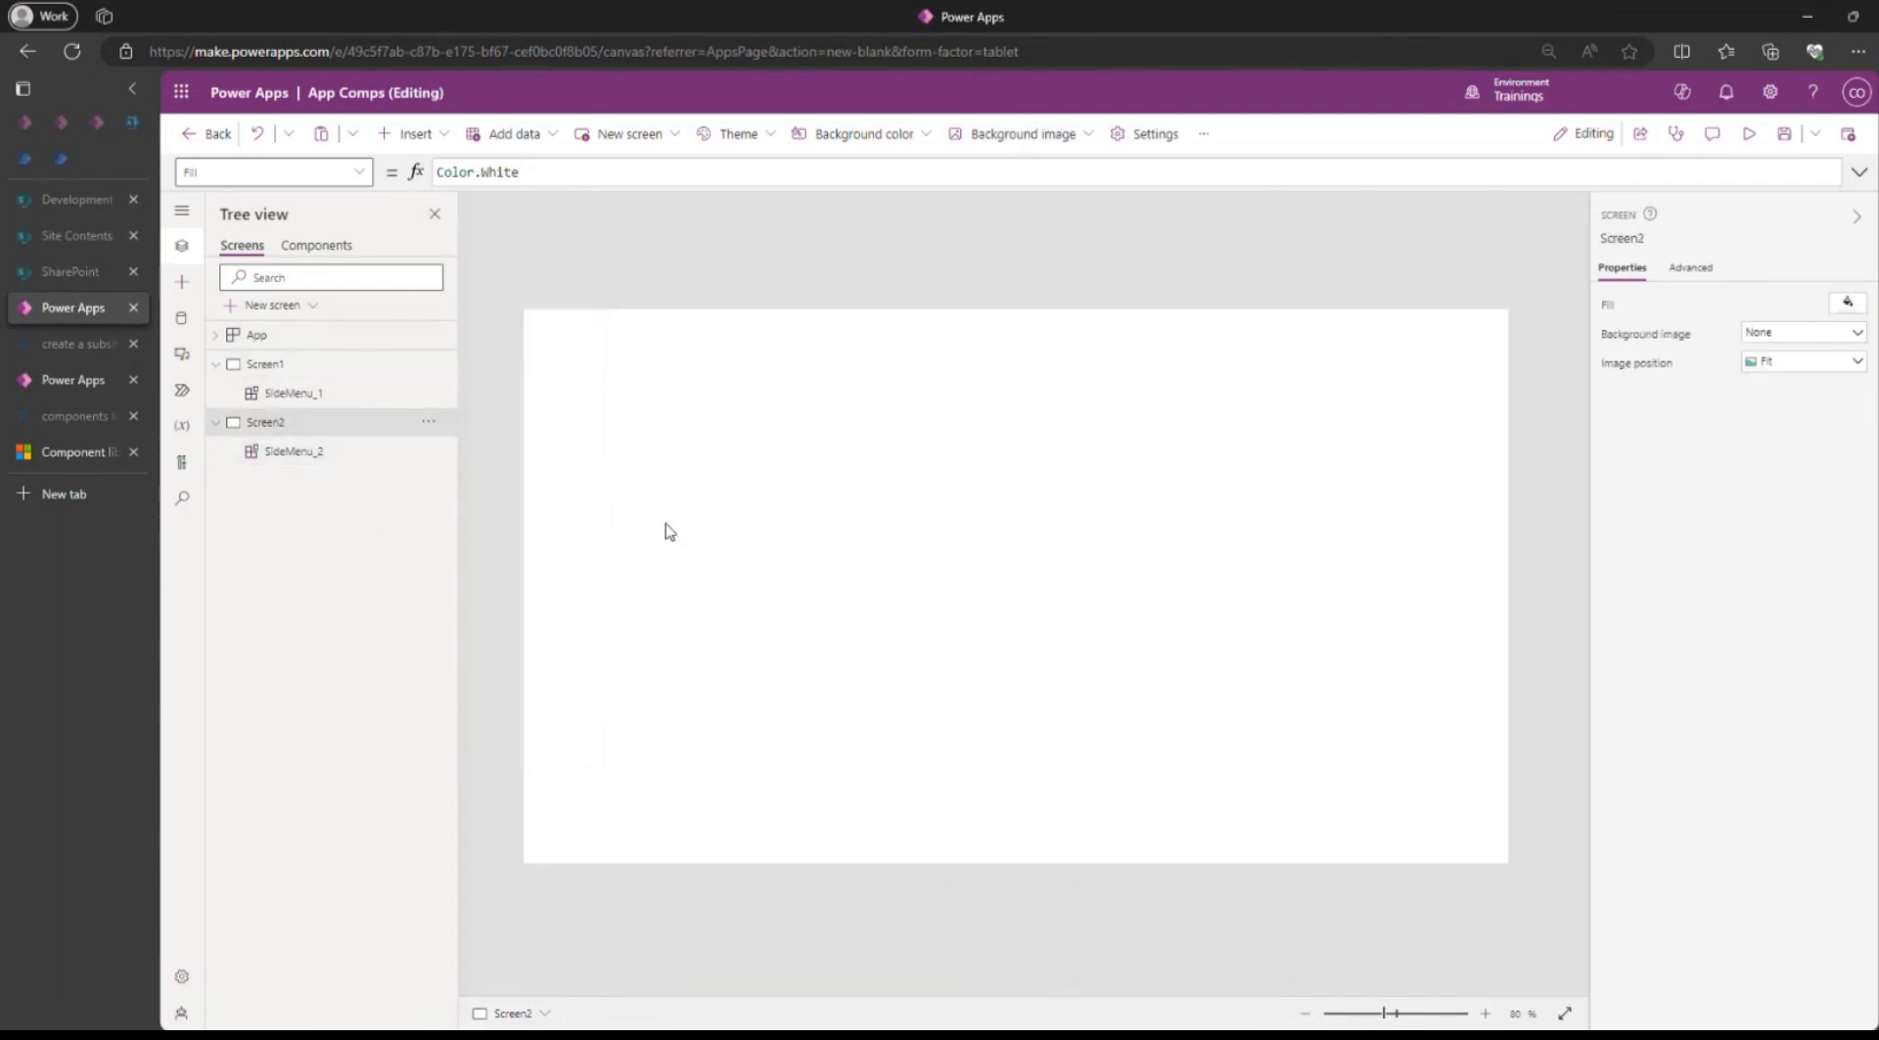
click(264, 365)
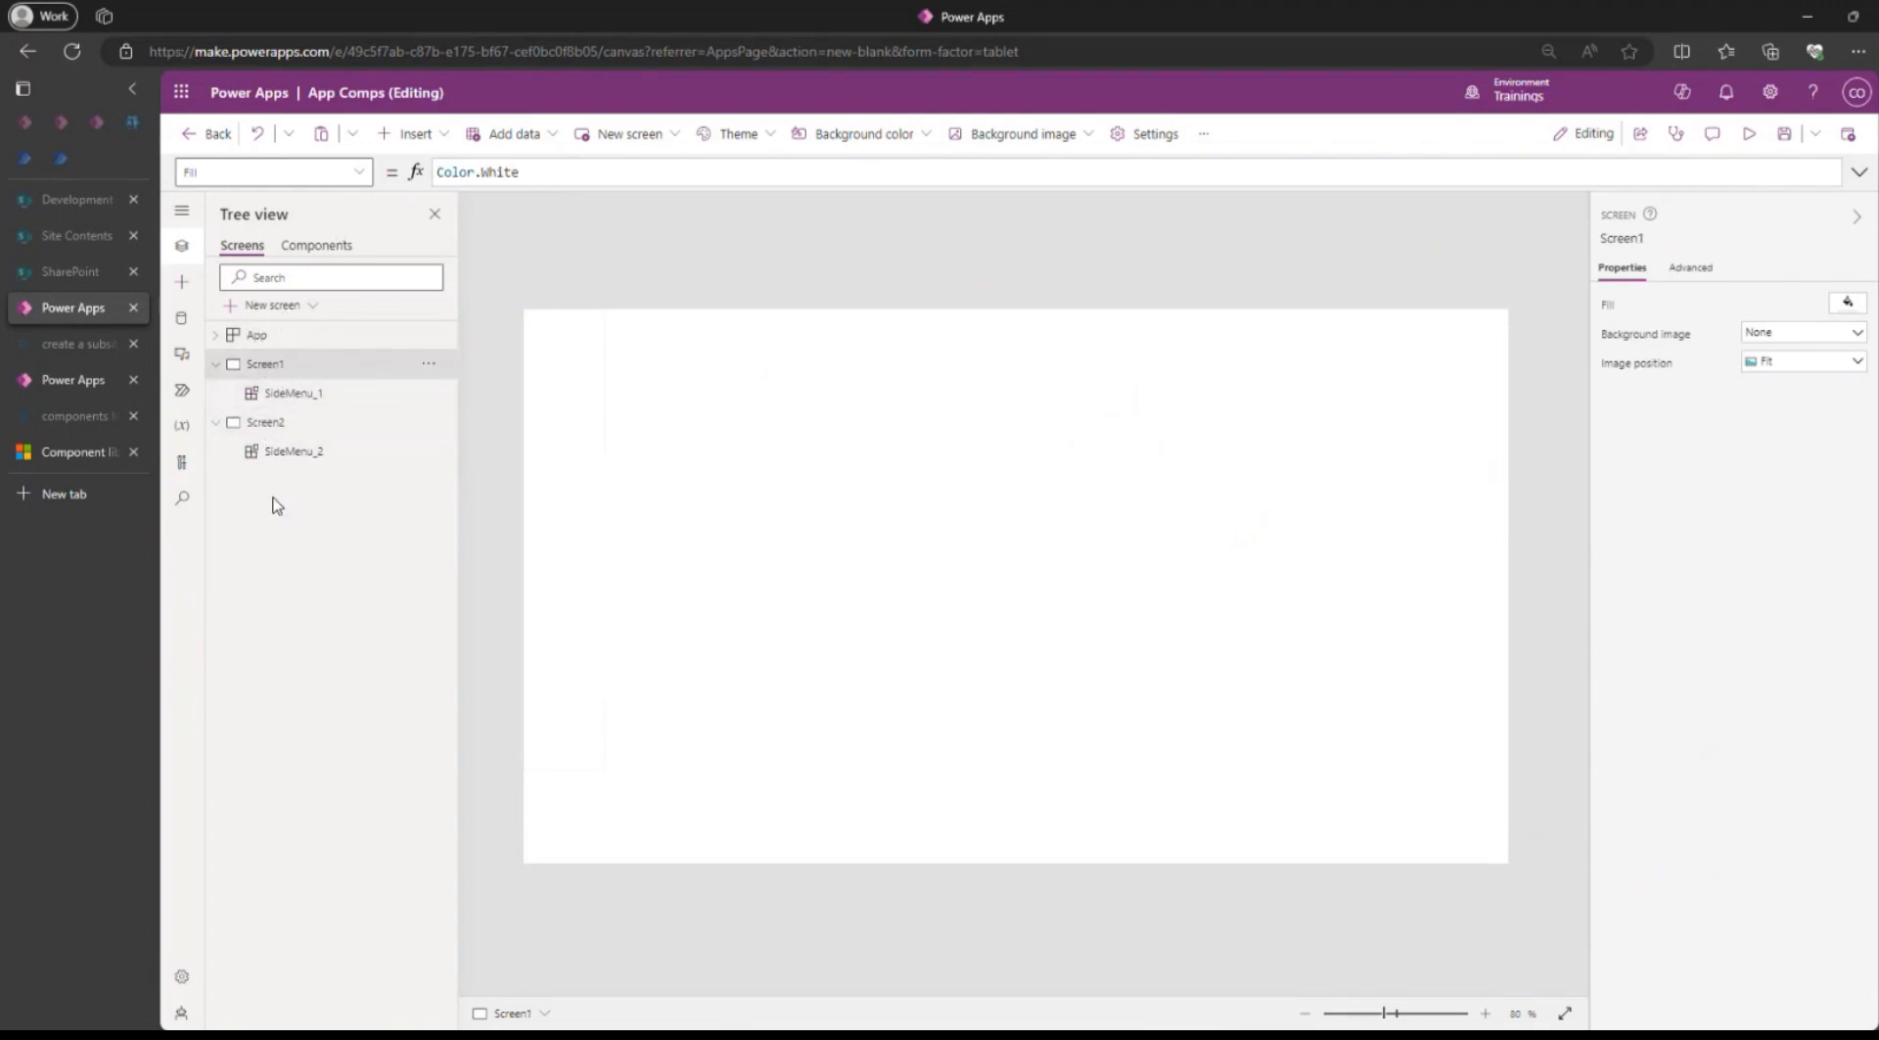
click(215, 364)
click(215, 393)
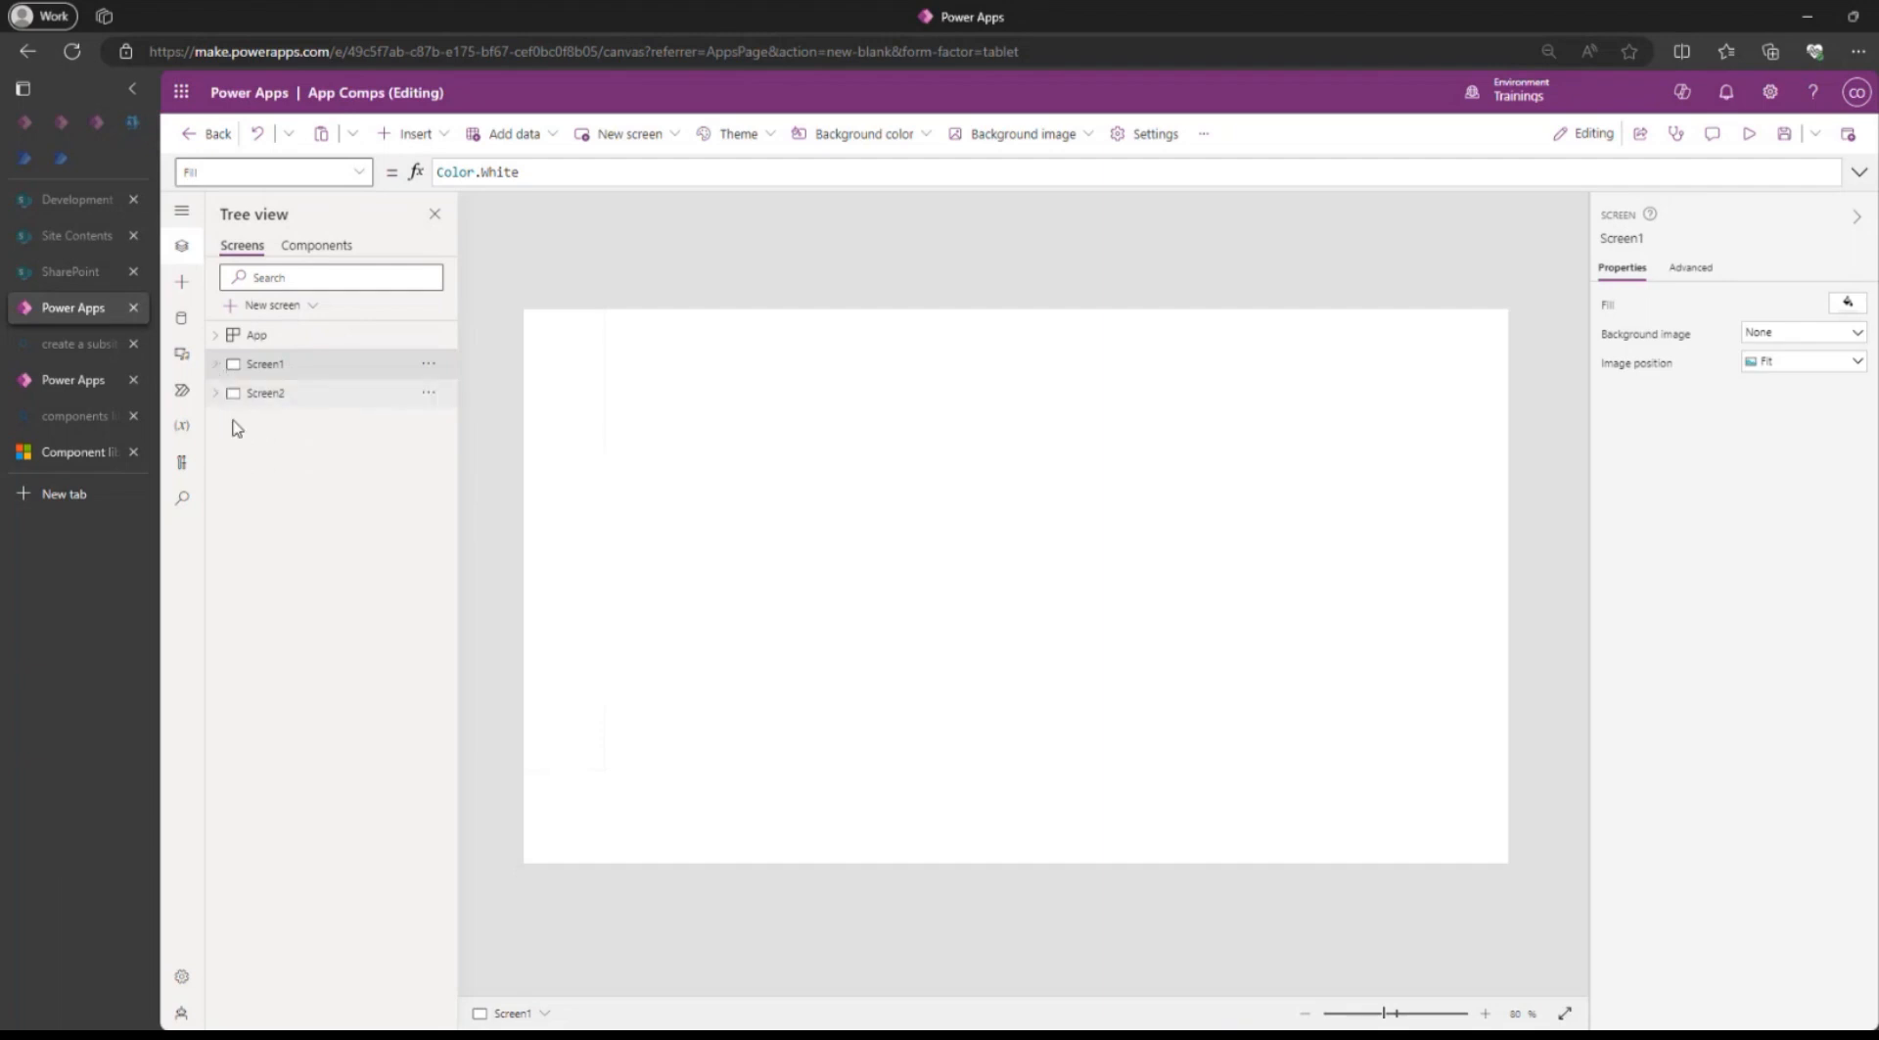
Add a blank third screen and insert the SideMenu component on it.
click(262, 308)
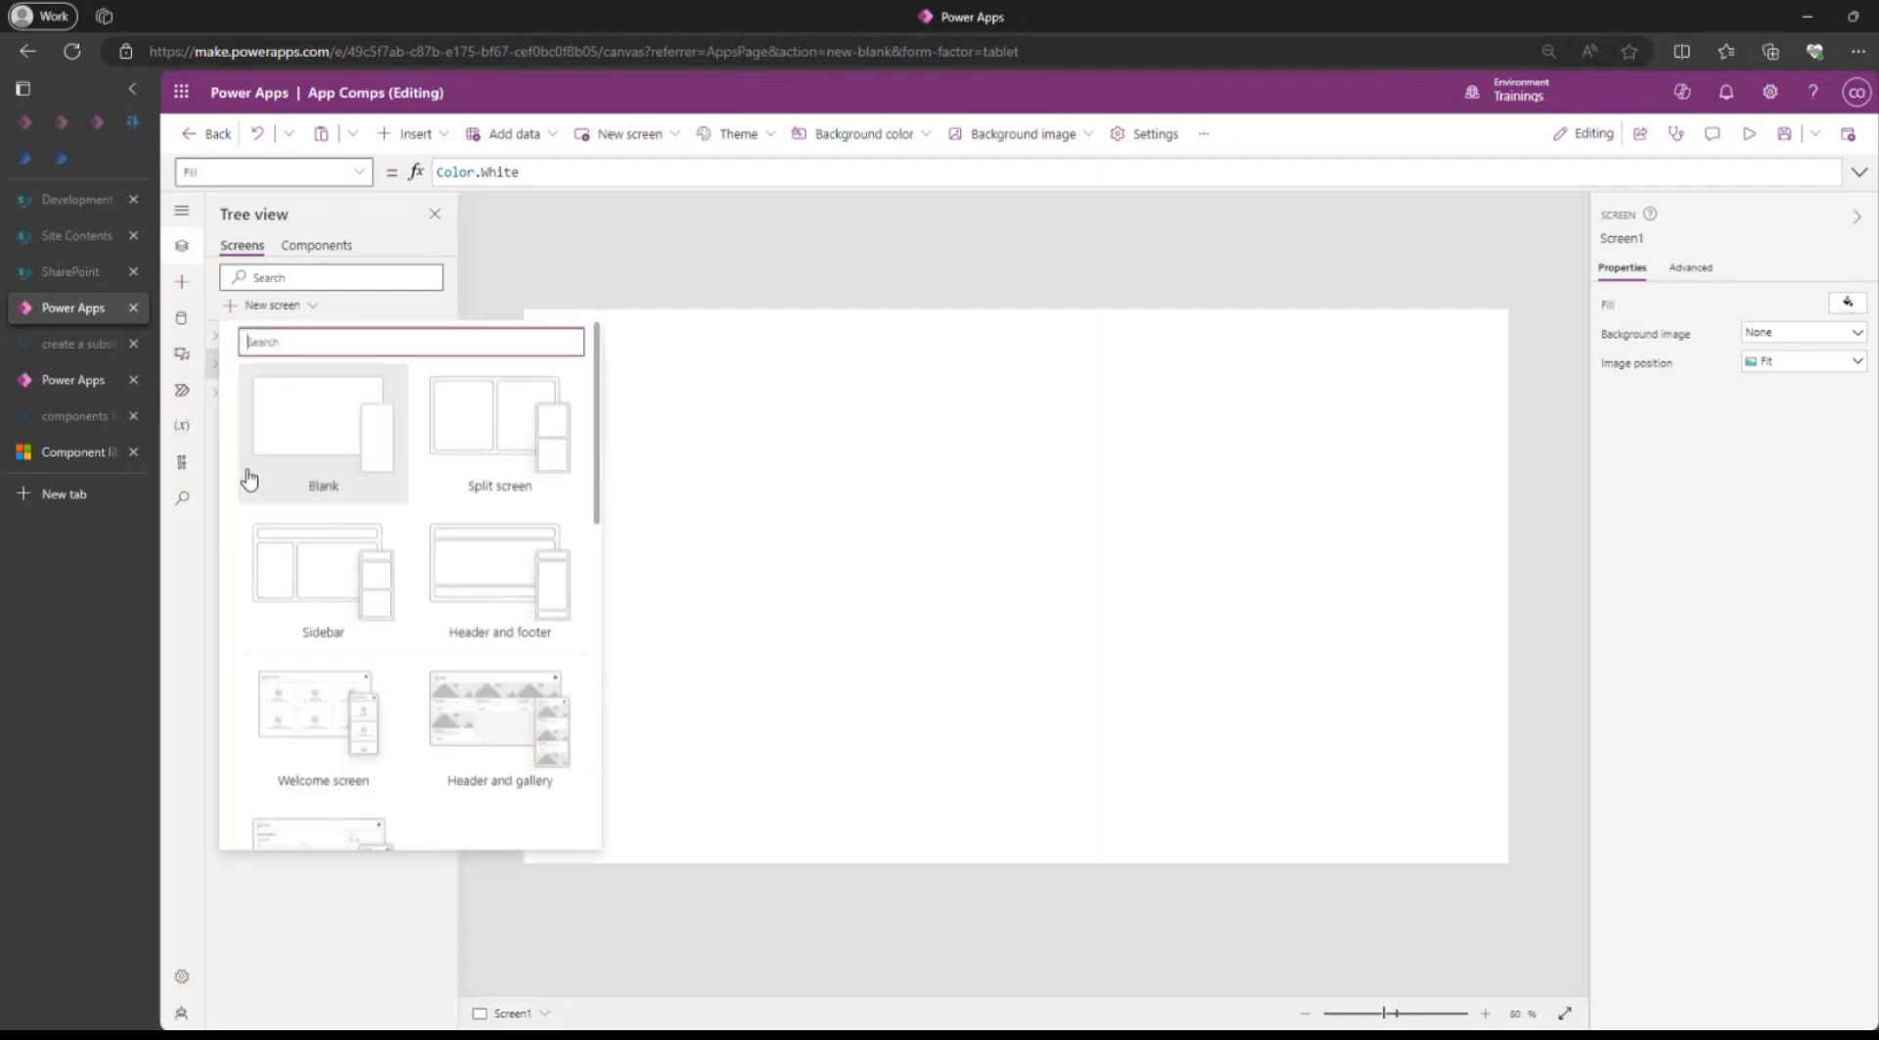
click(323, 433)
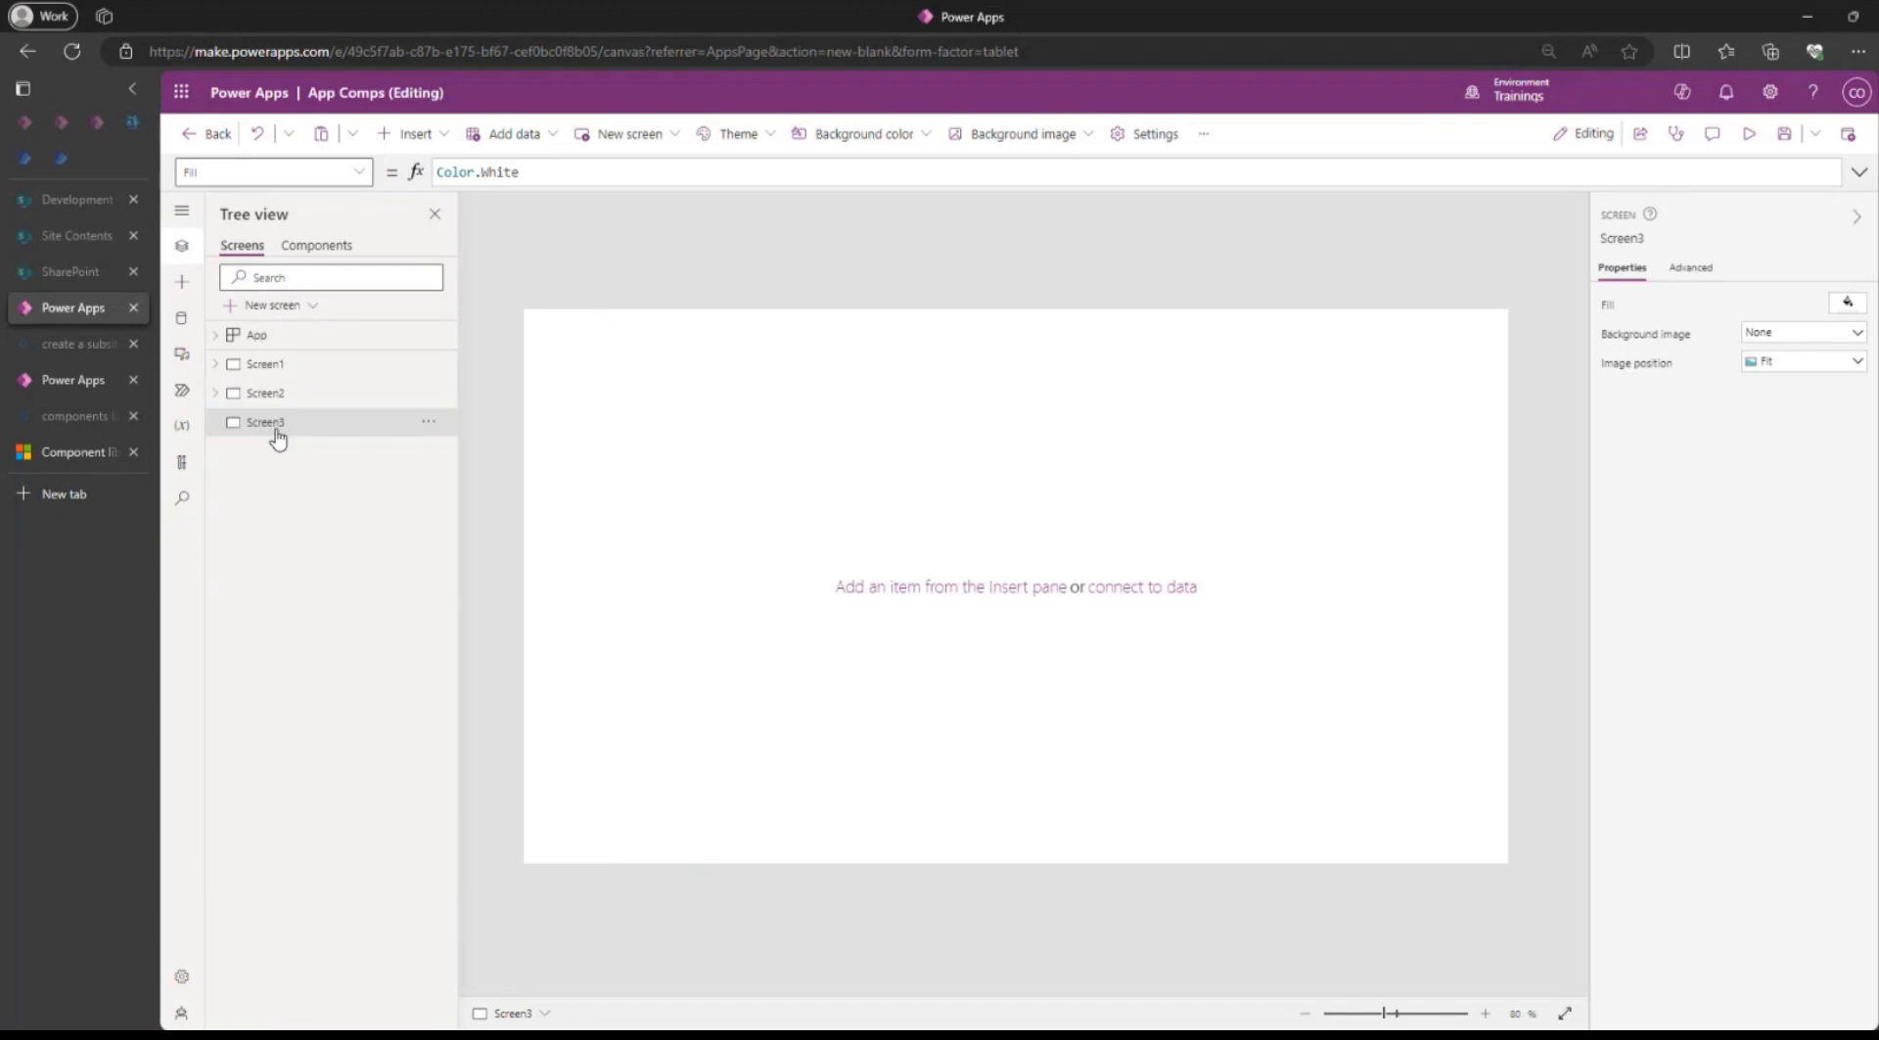
click(436, 135)
click(418, 515)
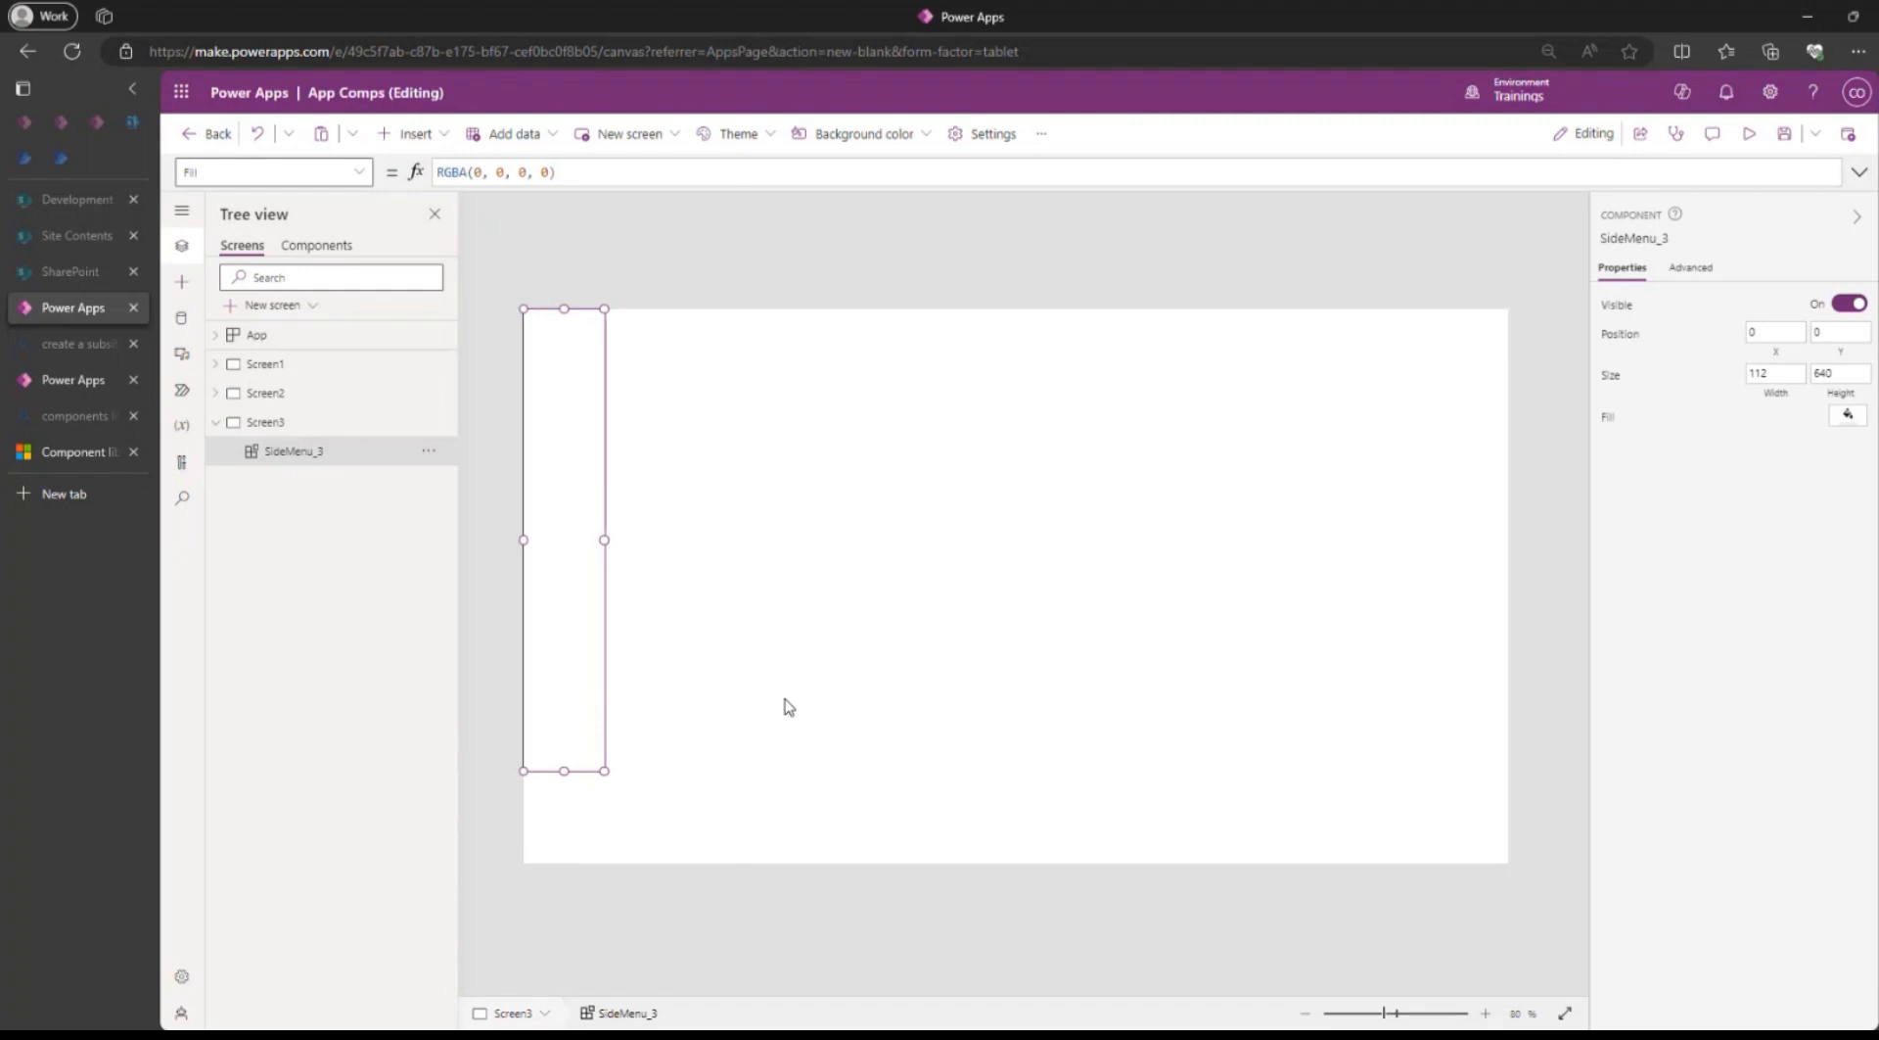
Copy the Height formula of Screen3, Max(App.Height, App.MinScreenHeight).
click(820, 846)
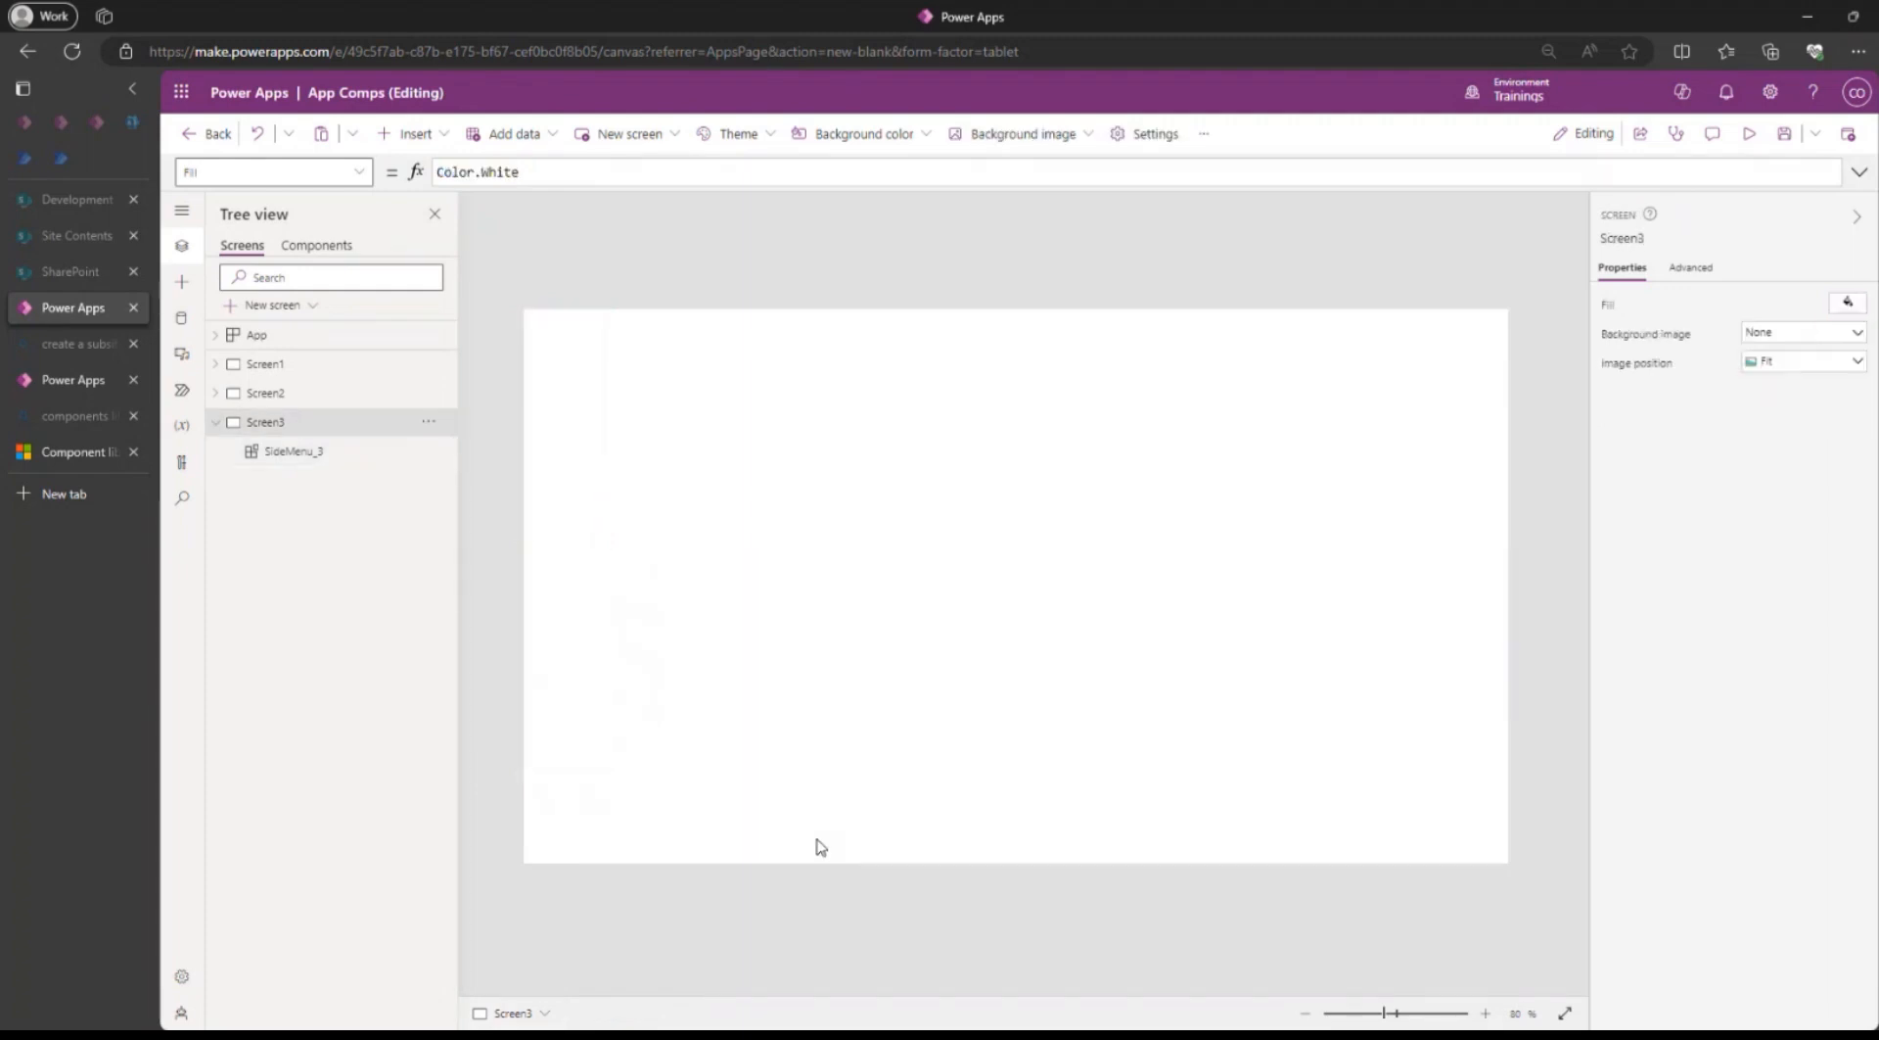
click(315, 177)
text(He)
key(Return)
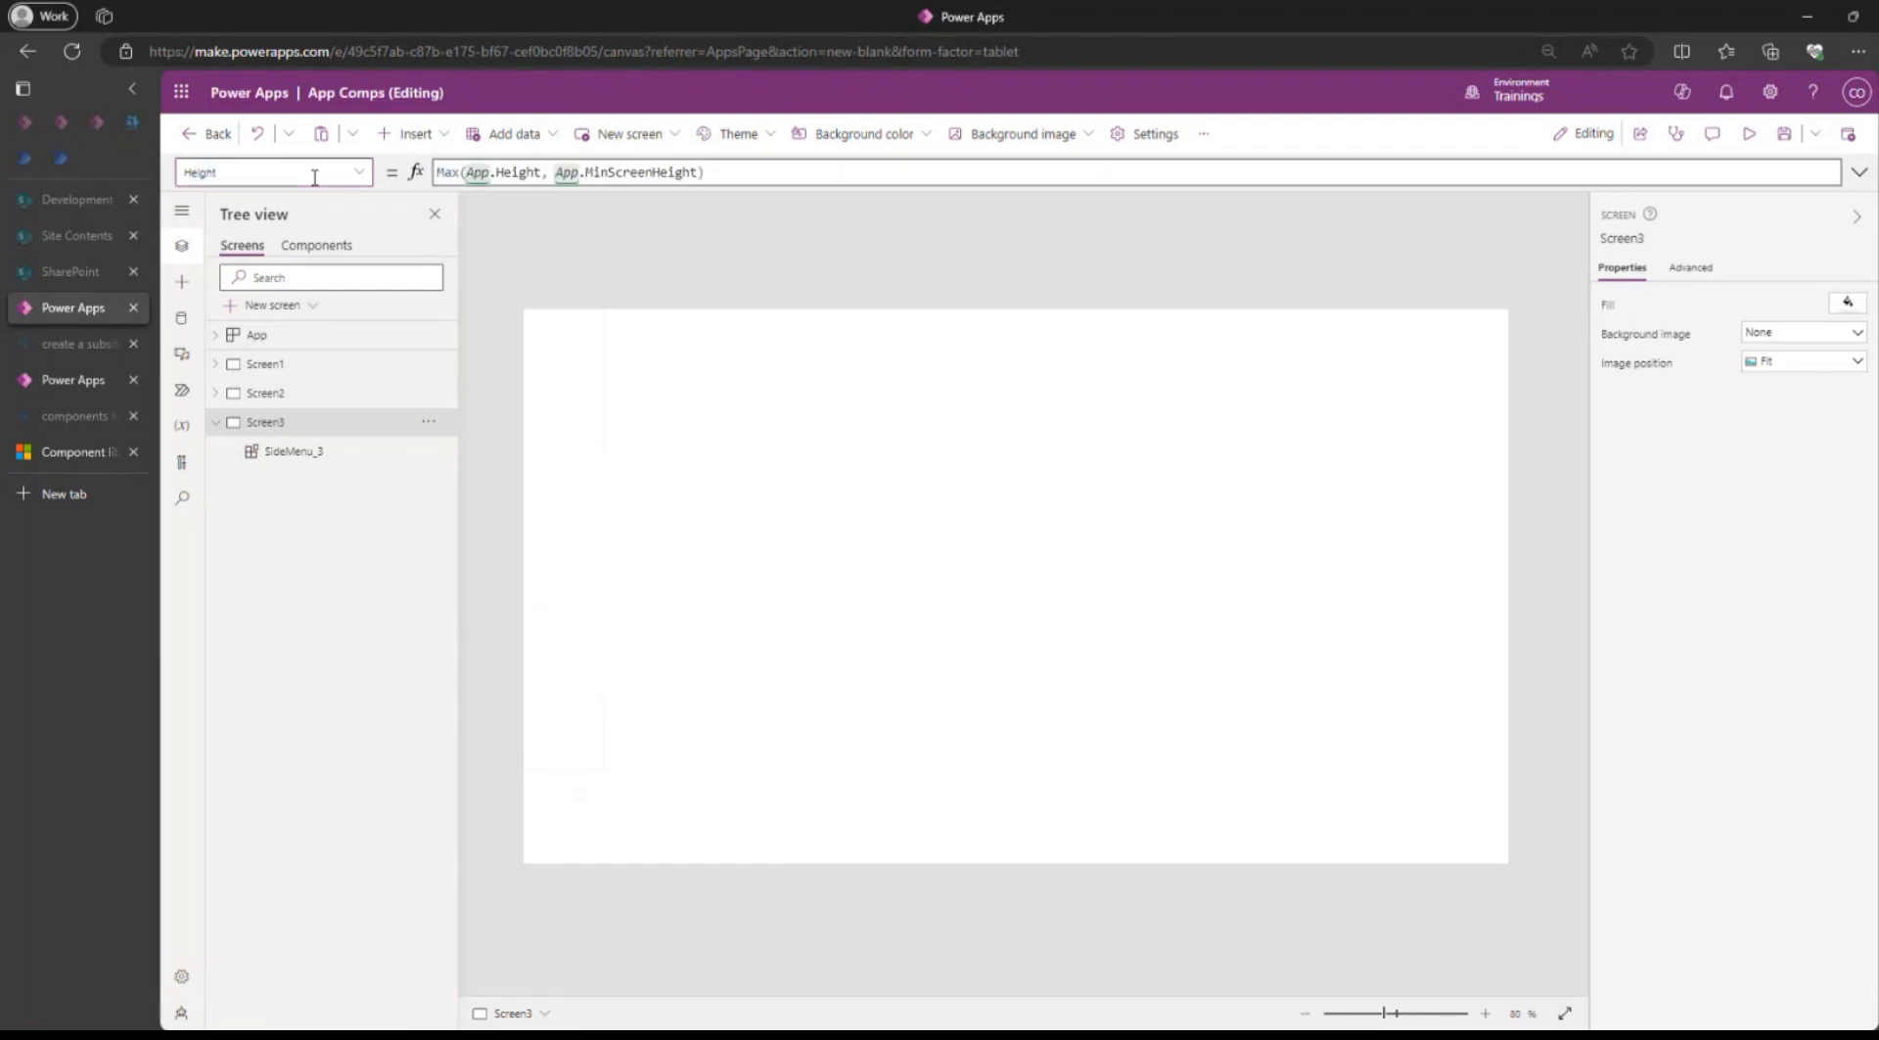
key(ctrl+a)
key(ctrl+c)
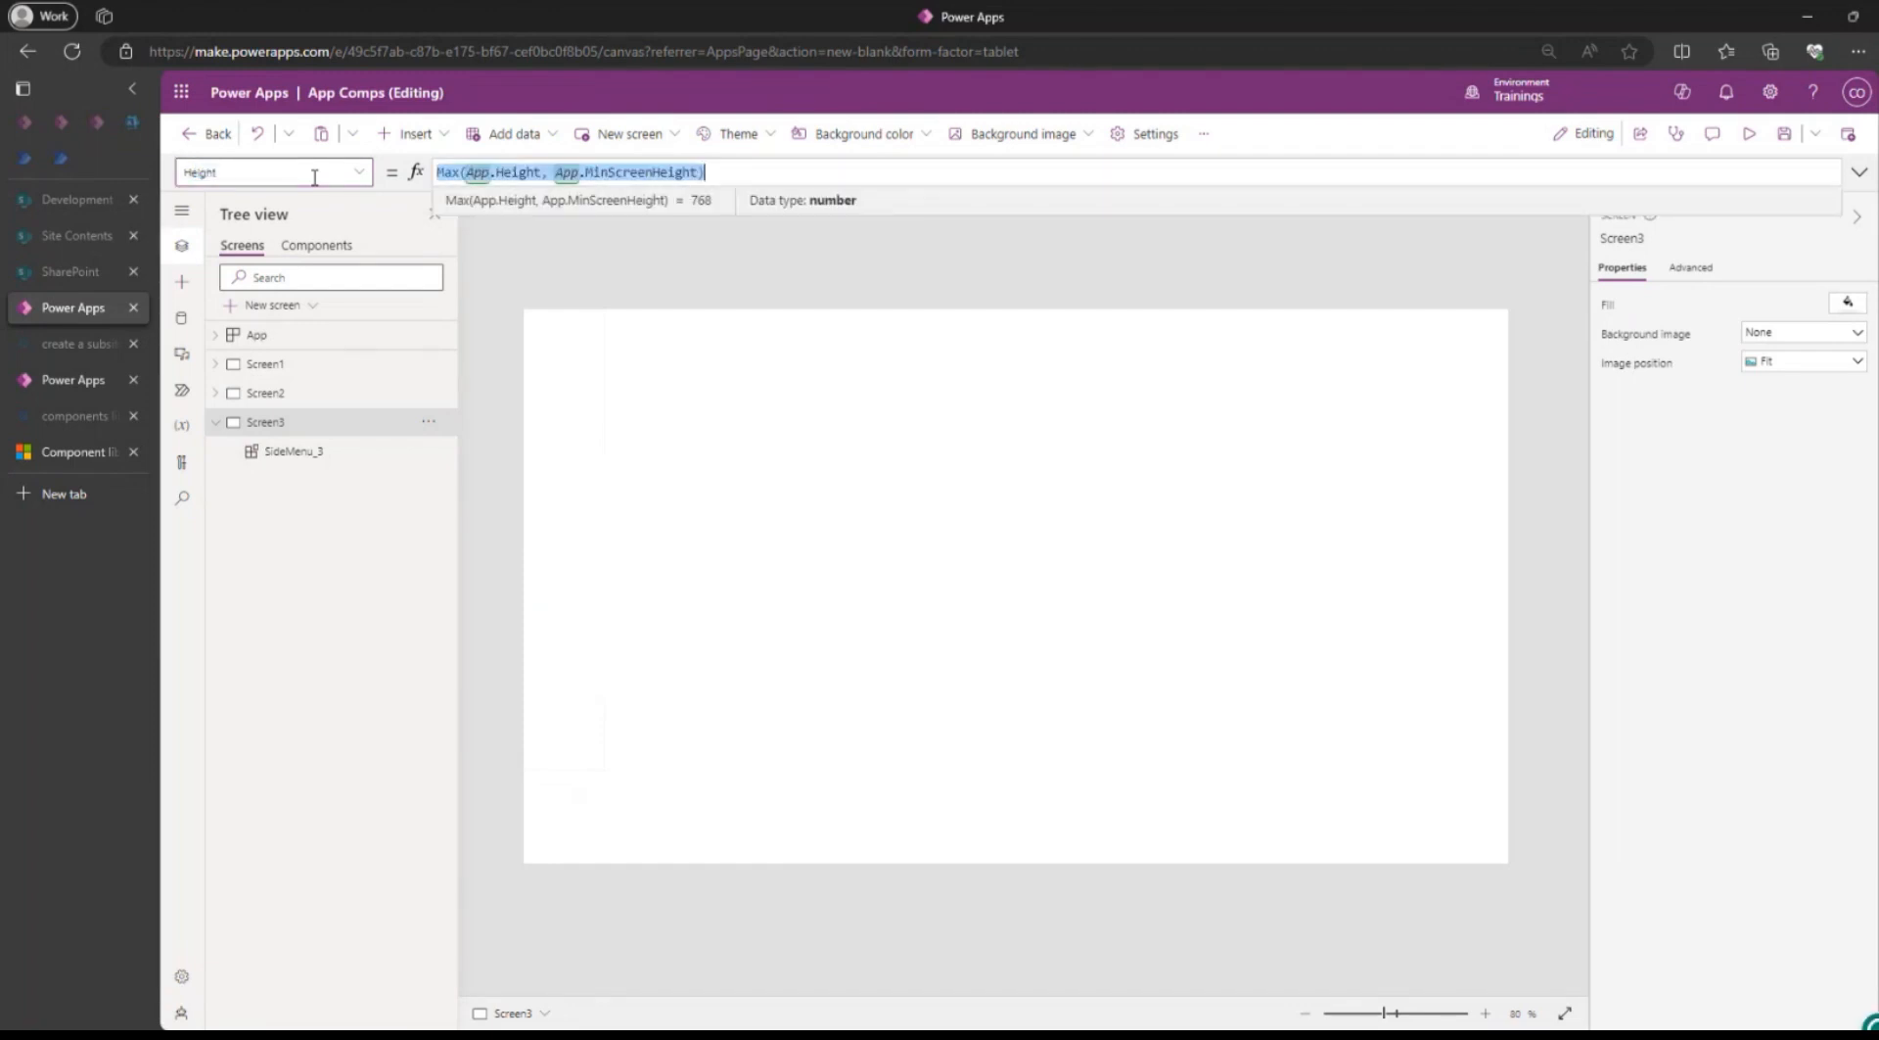
Set the SideMenu component's Height to Max(App.Height, App.MinScreenHeight) and save the app.
click(321, 247)
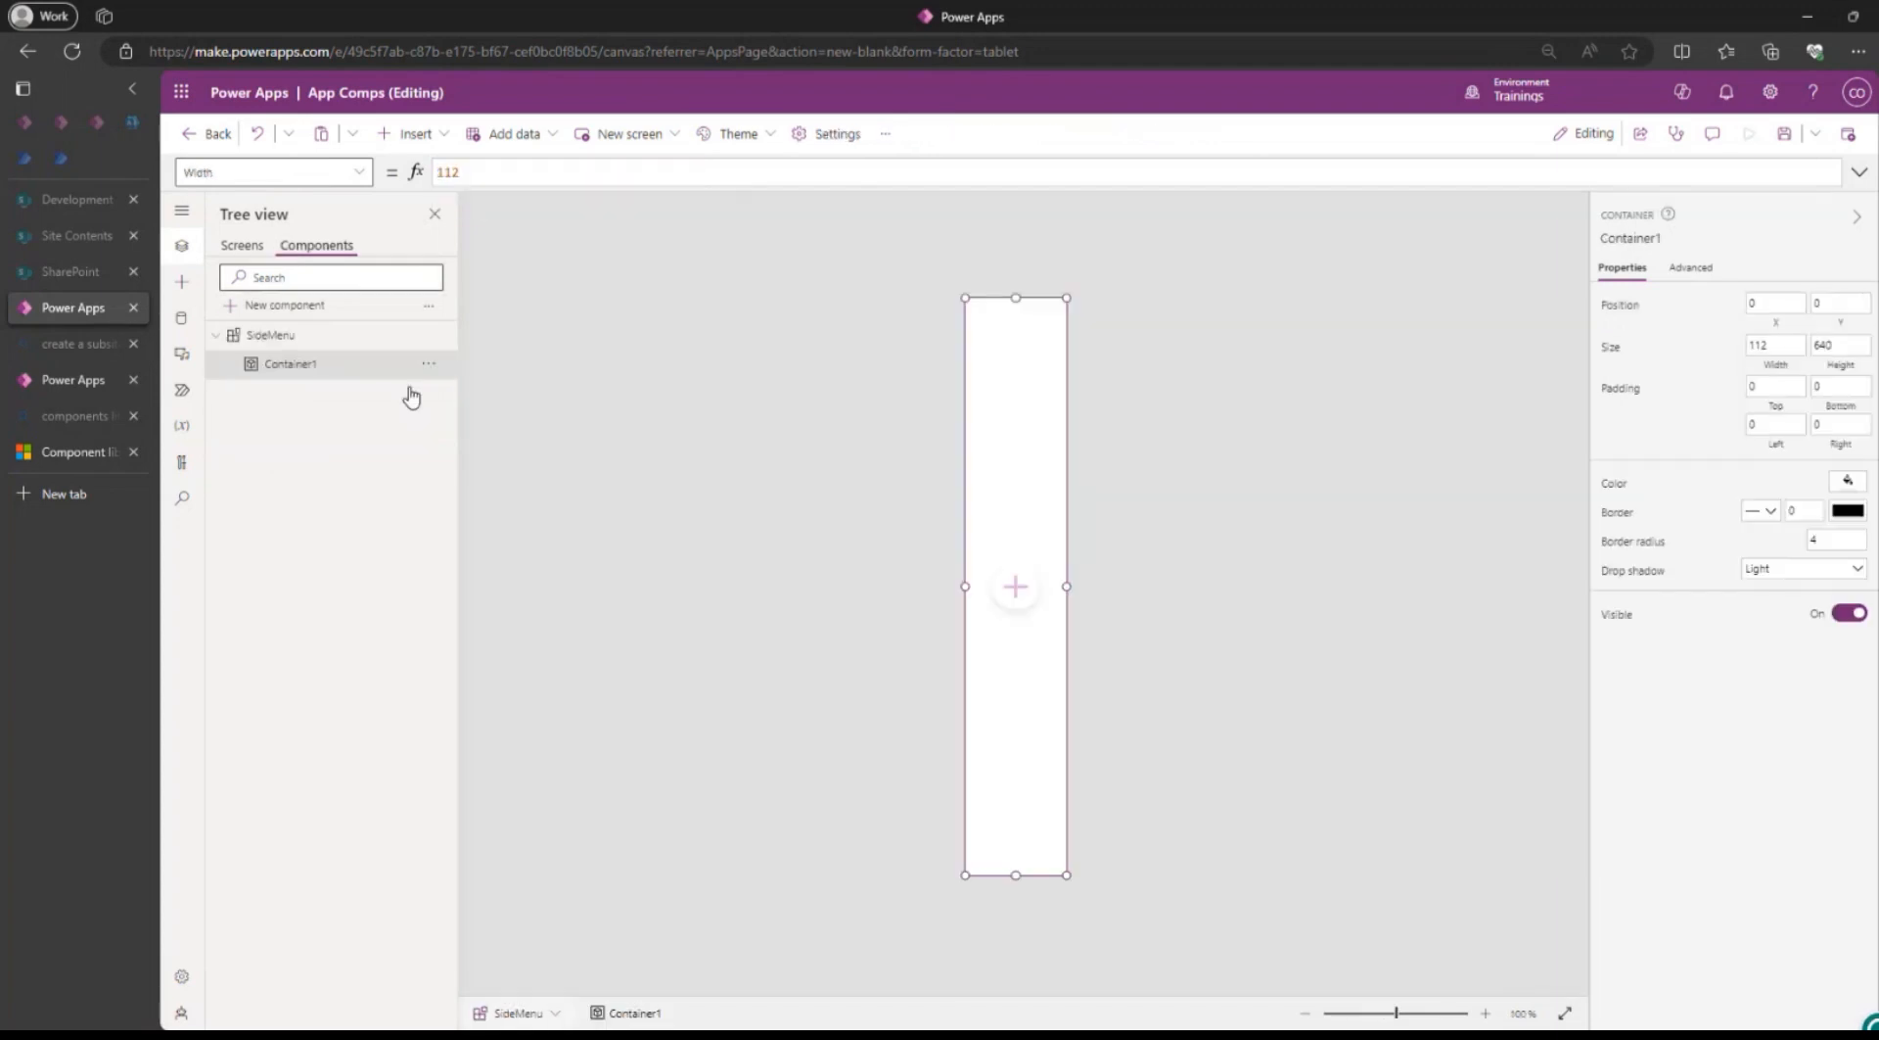
click(276, 333)
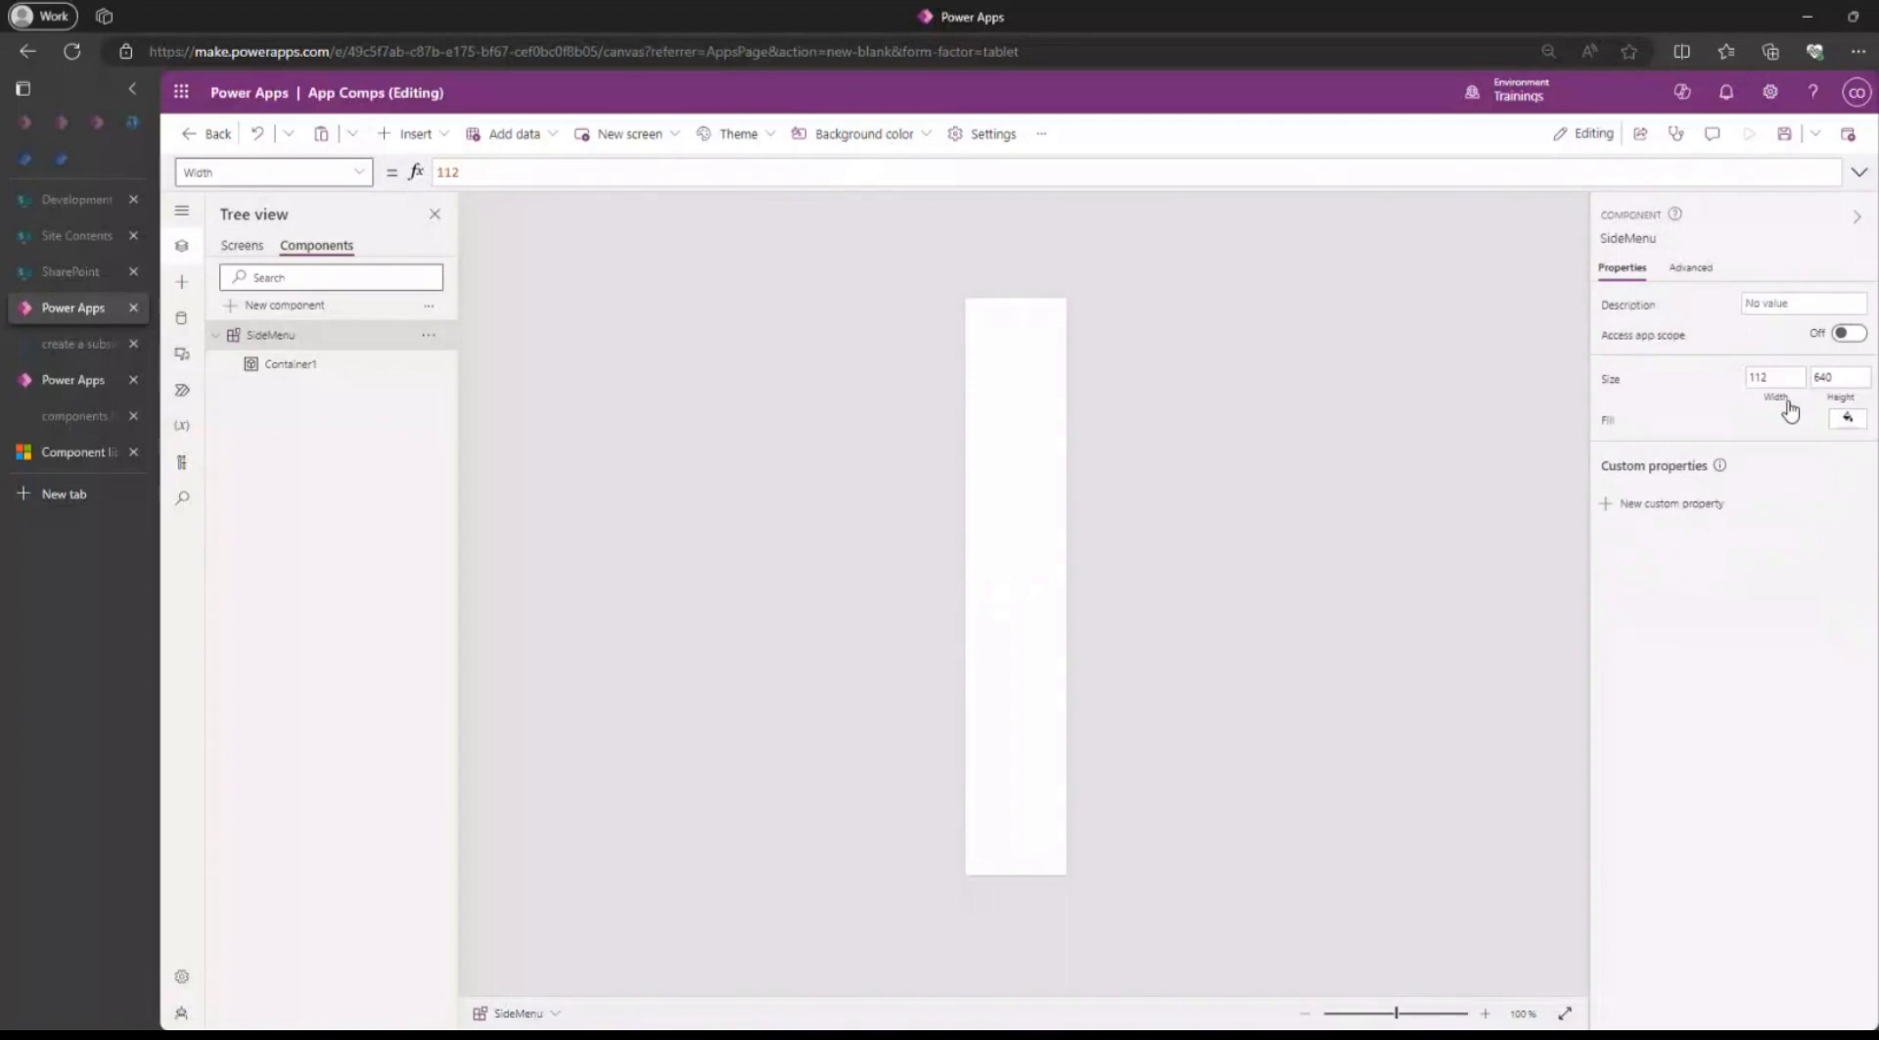
click(1848, 401)
click(504, 171)
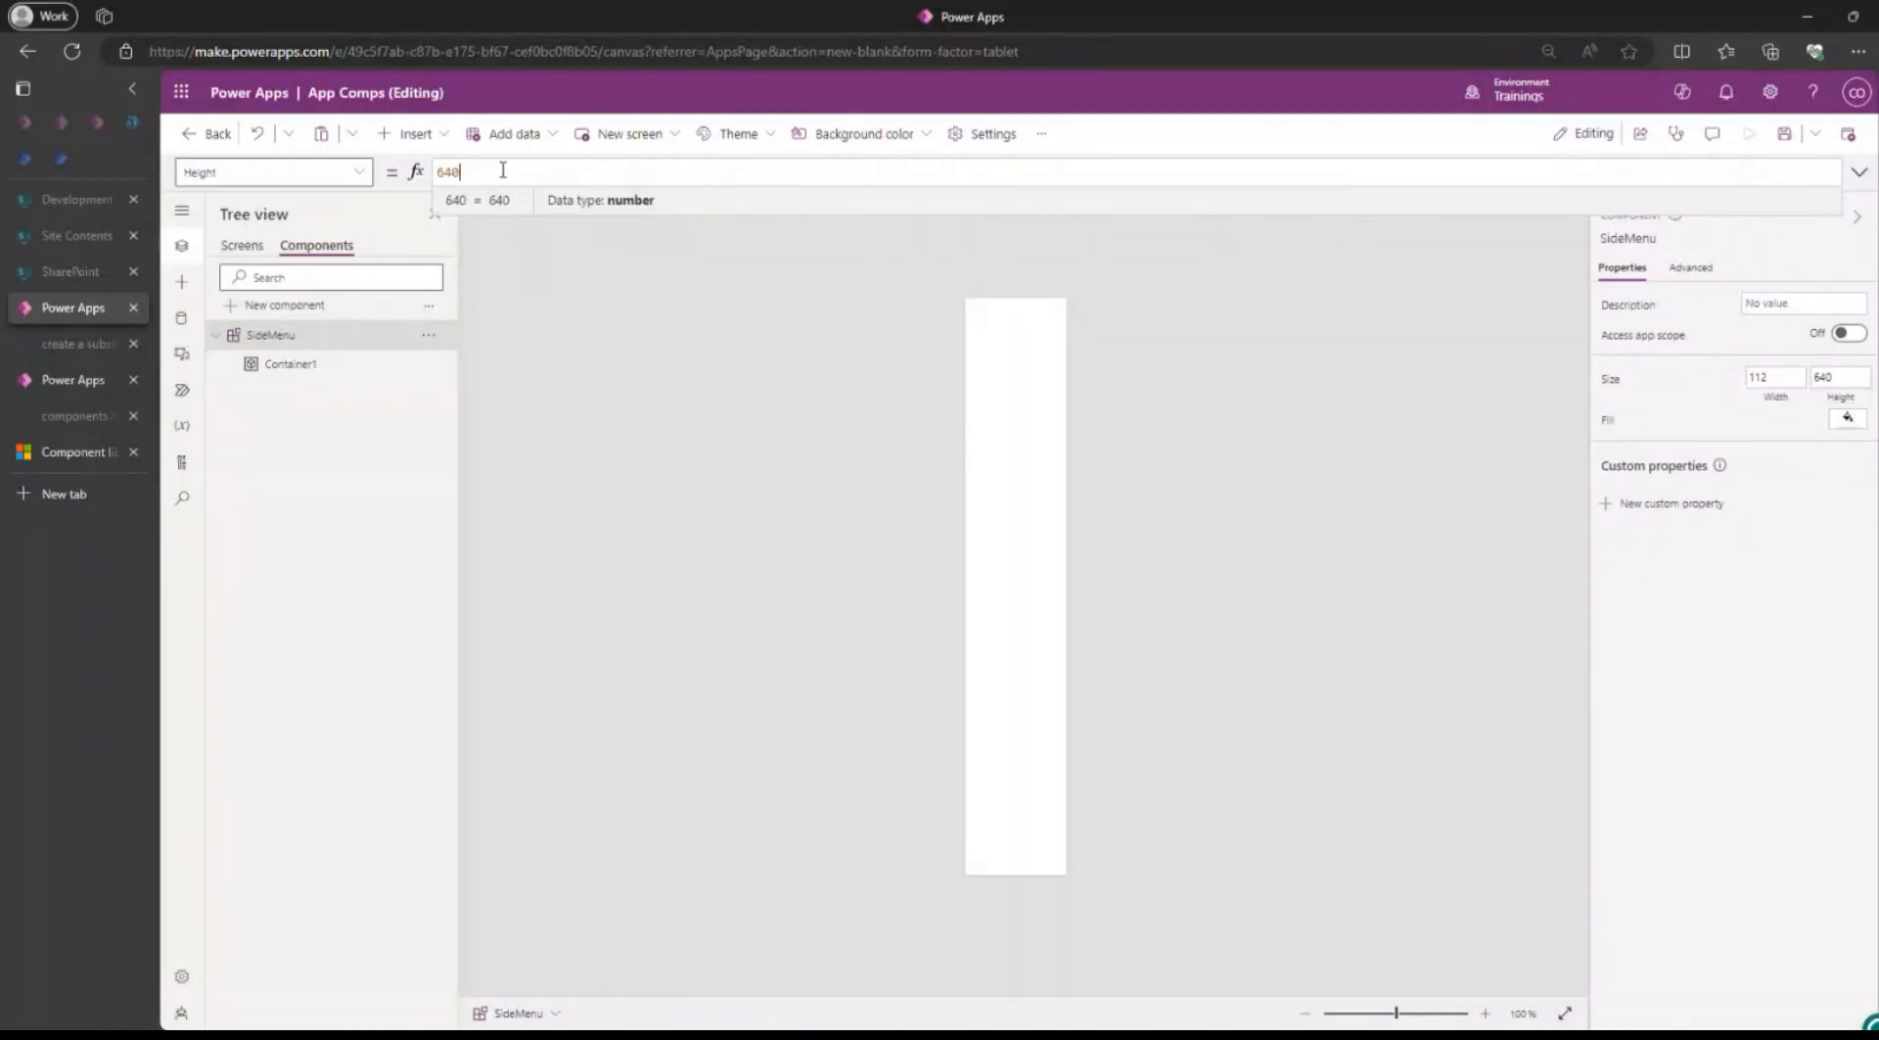
key(ctrl+a)
key(ctrl+v)
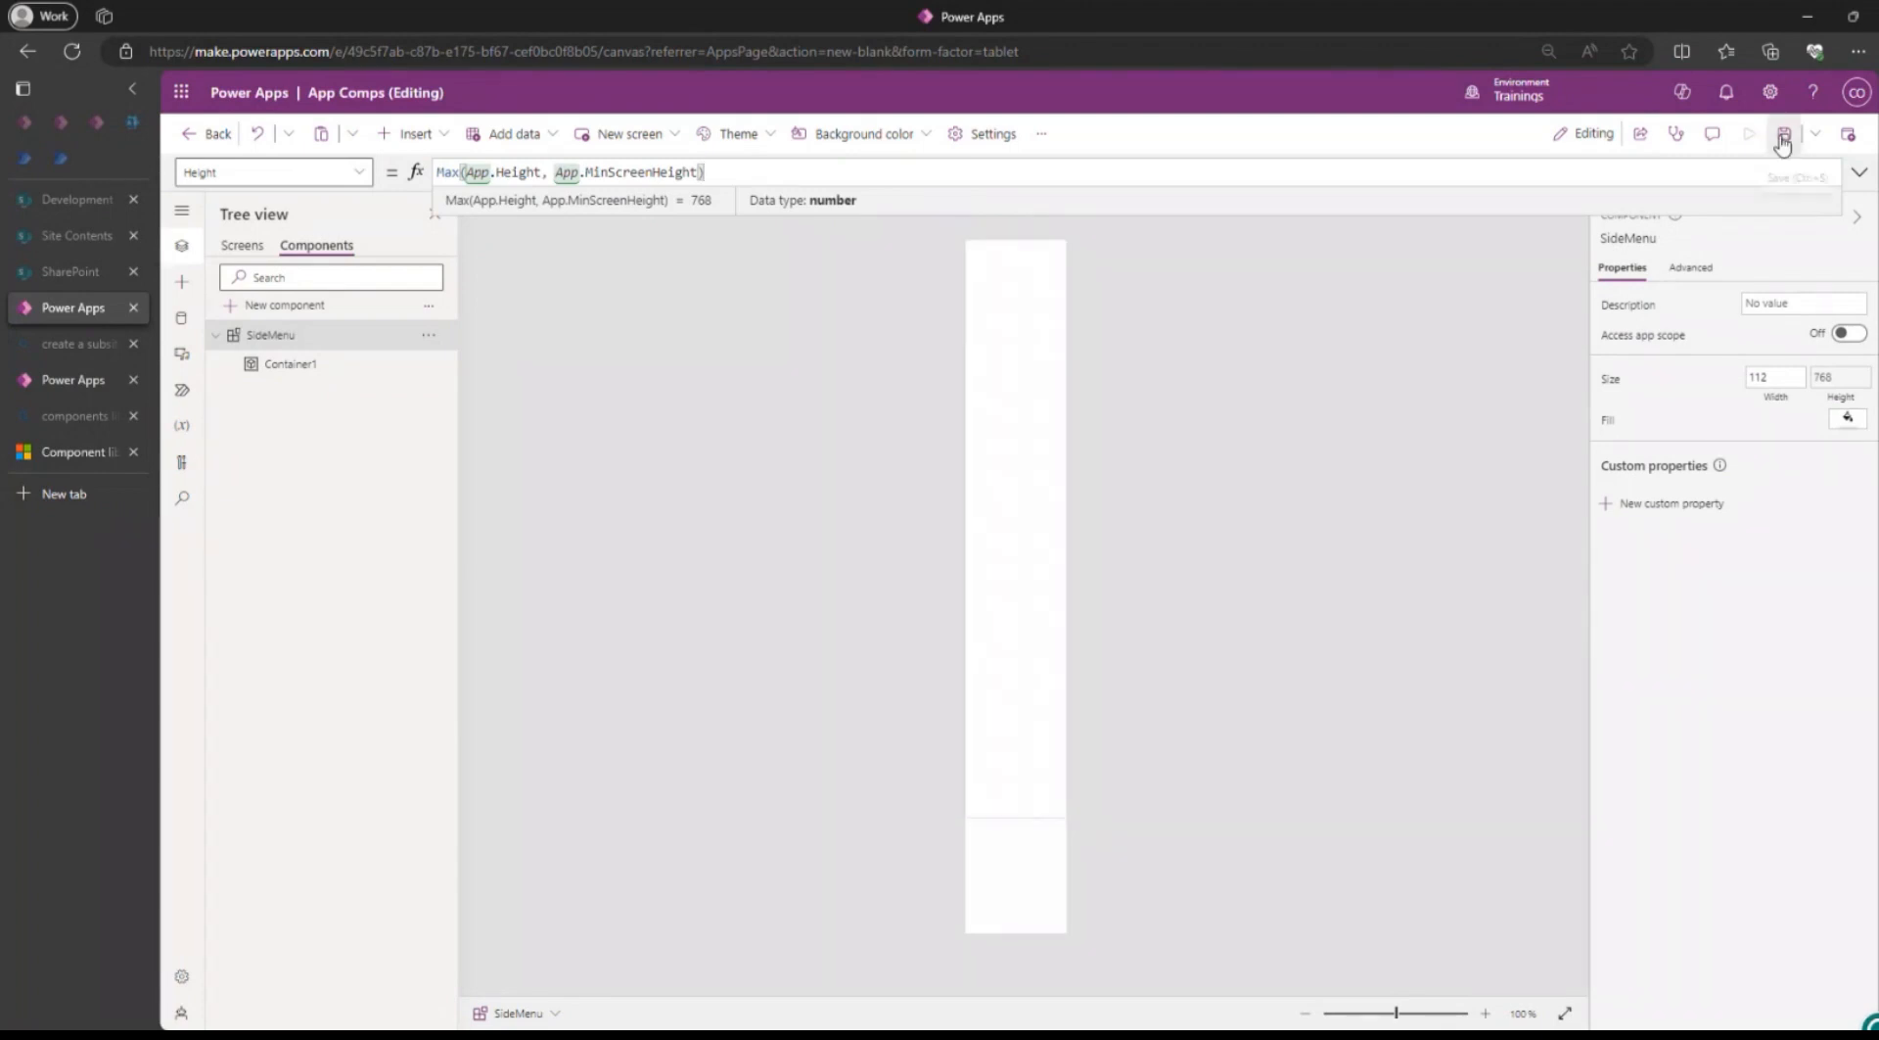
click(1784, 140)
Check the height of the SideMenu instances on Screen3, Screen2 and Screen1.
click(245, 245)
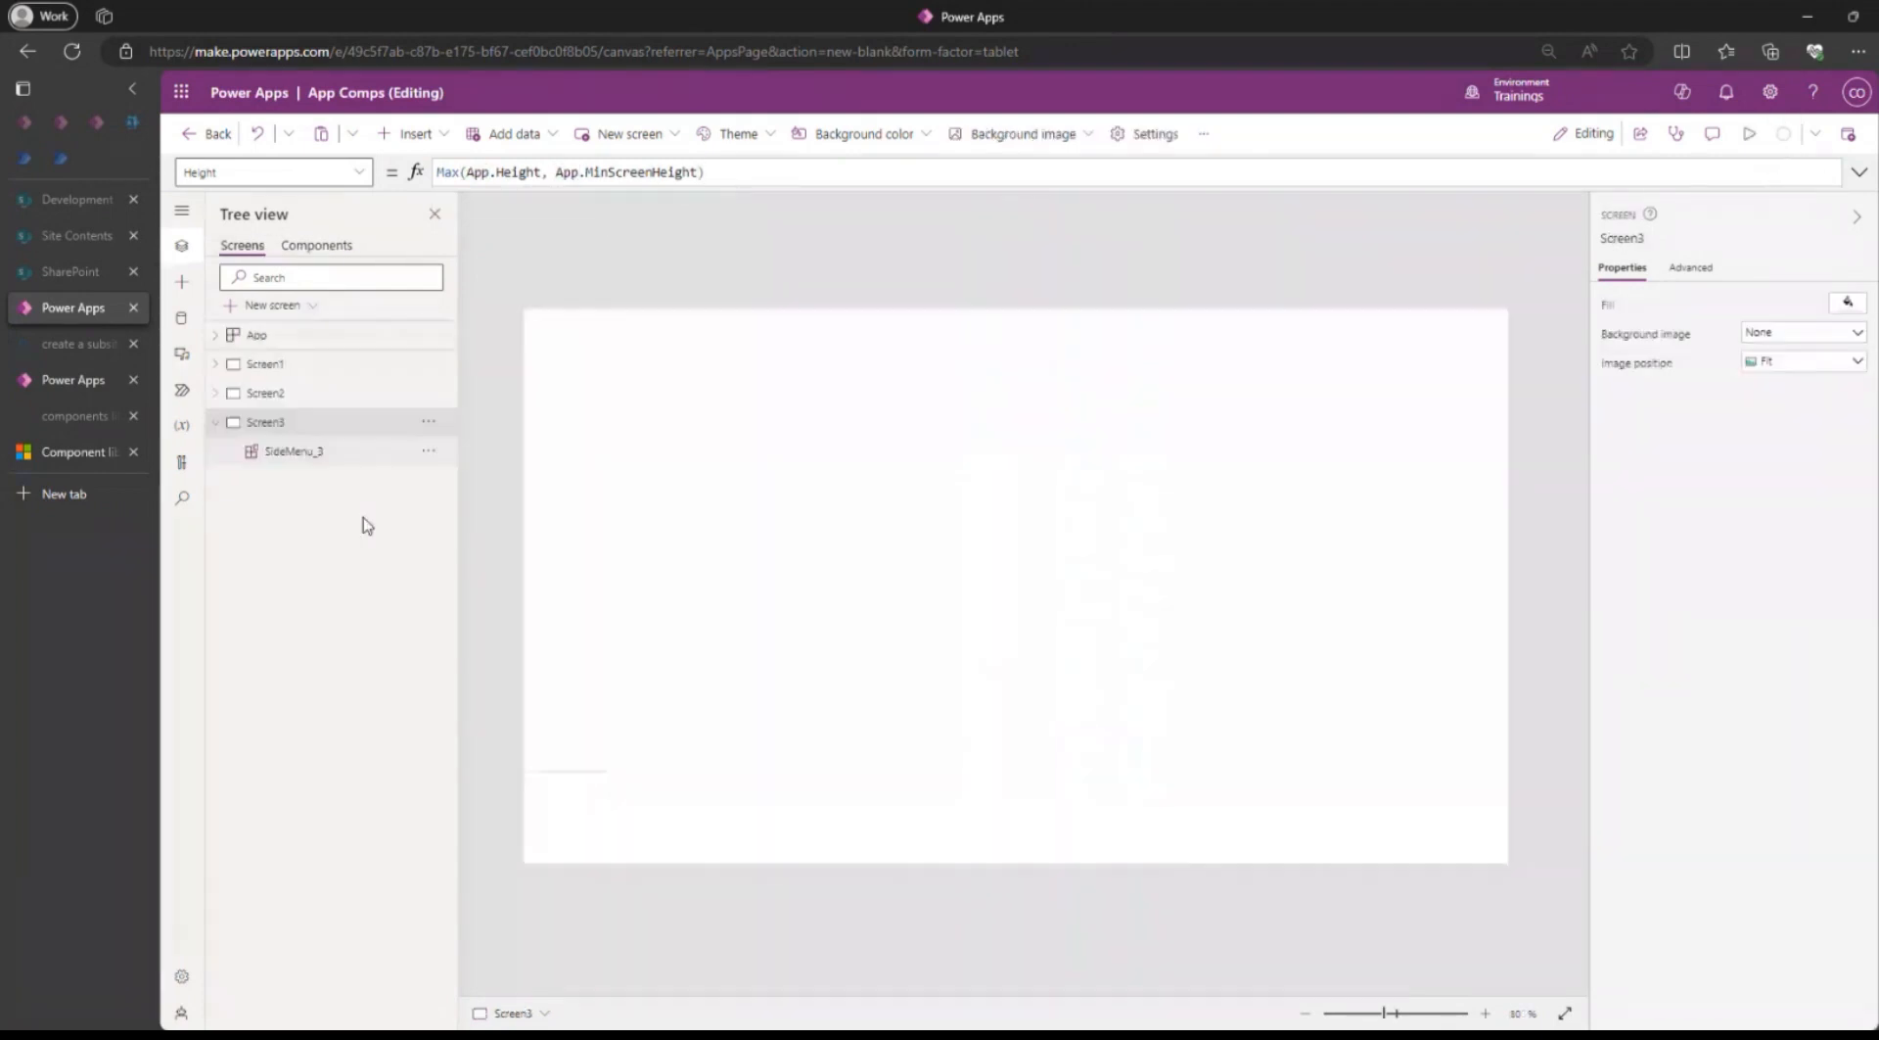
click(553, 788)
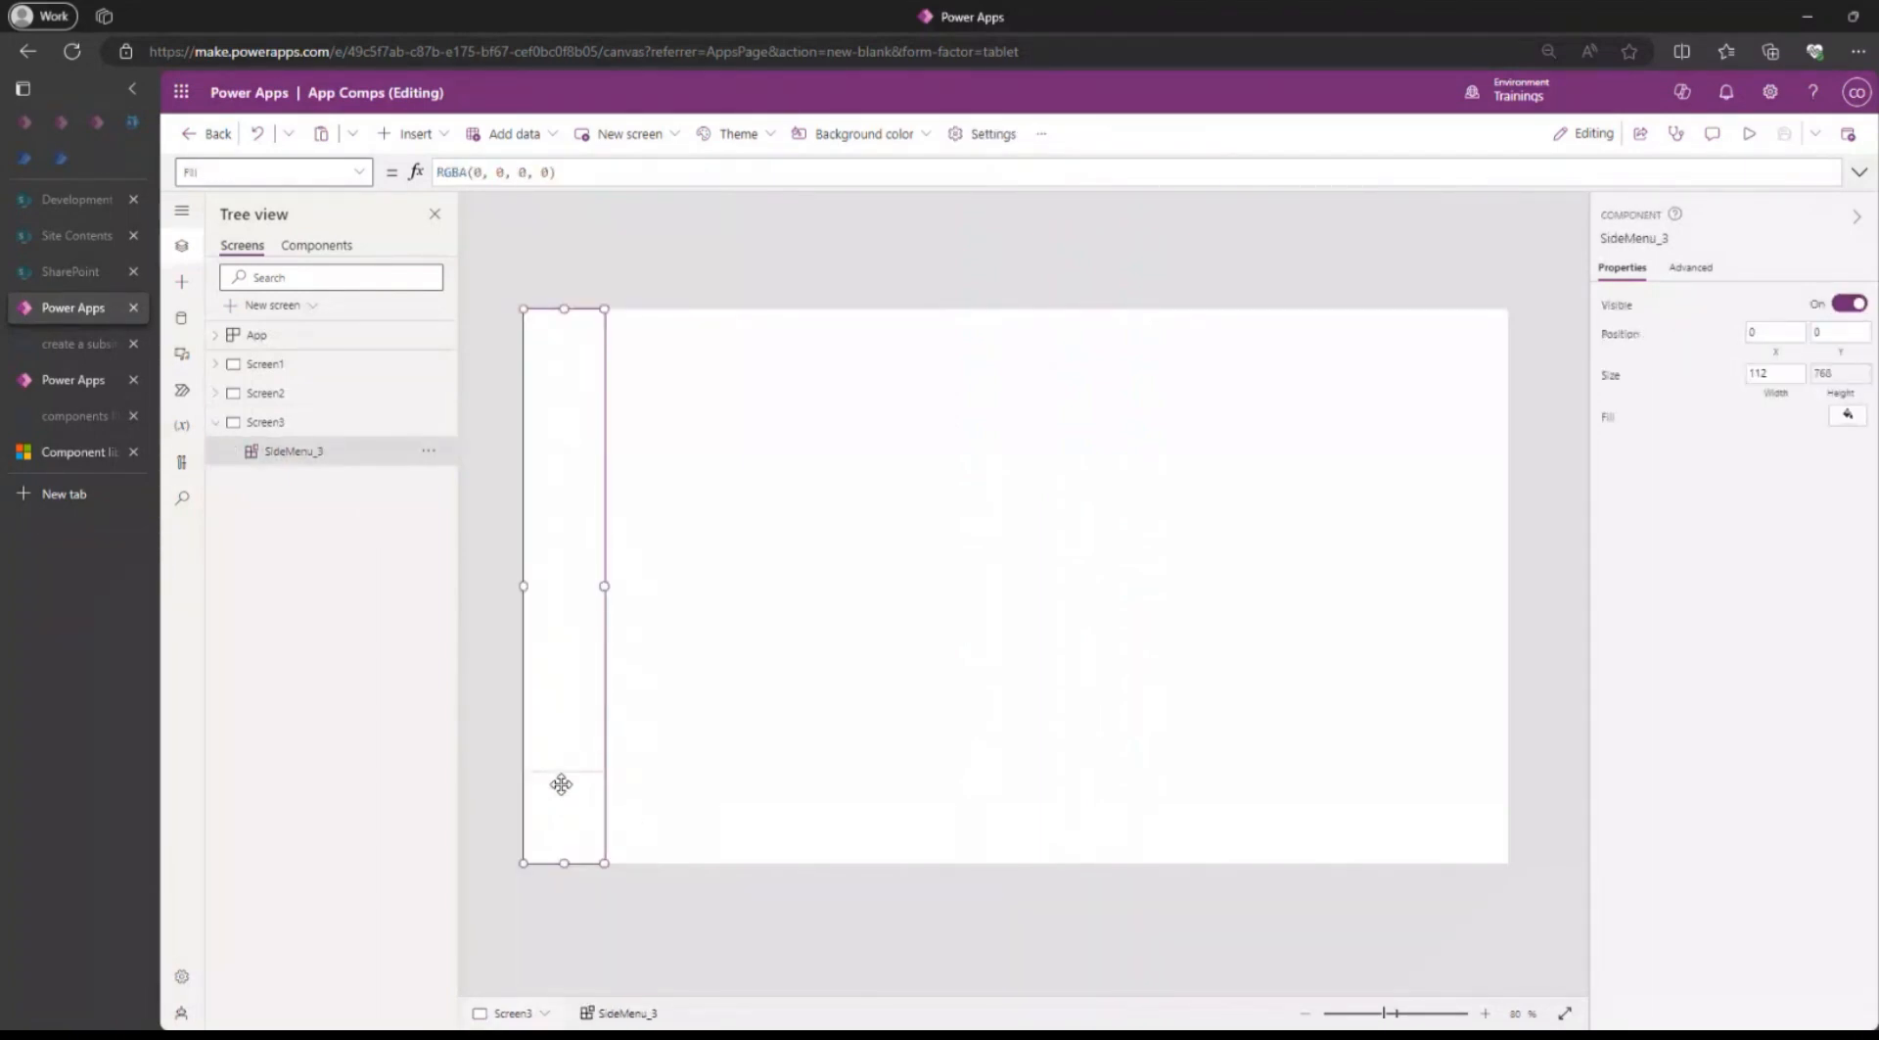
click(262, 393)
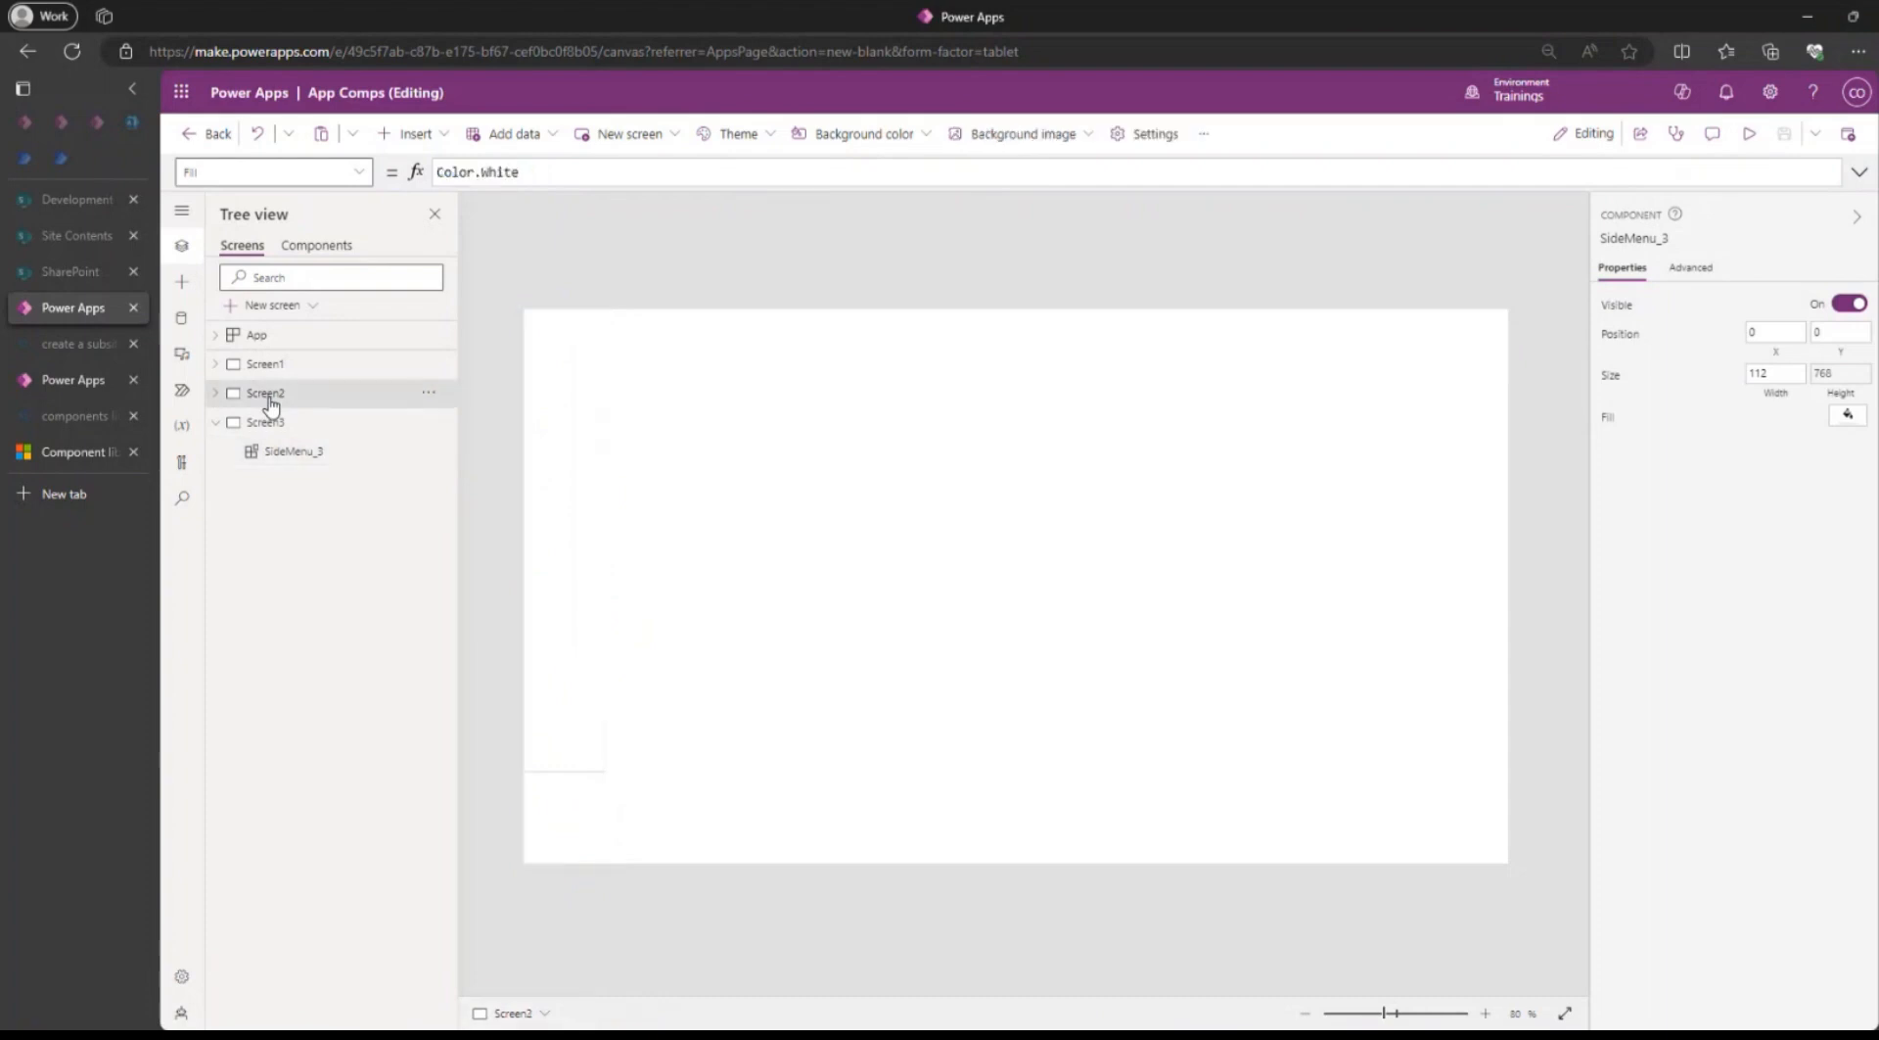
click(555, 436)
click(301, 366)
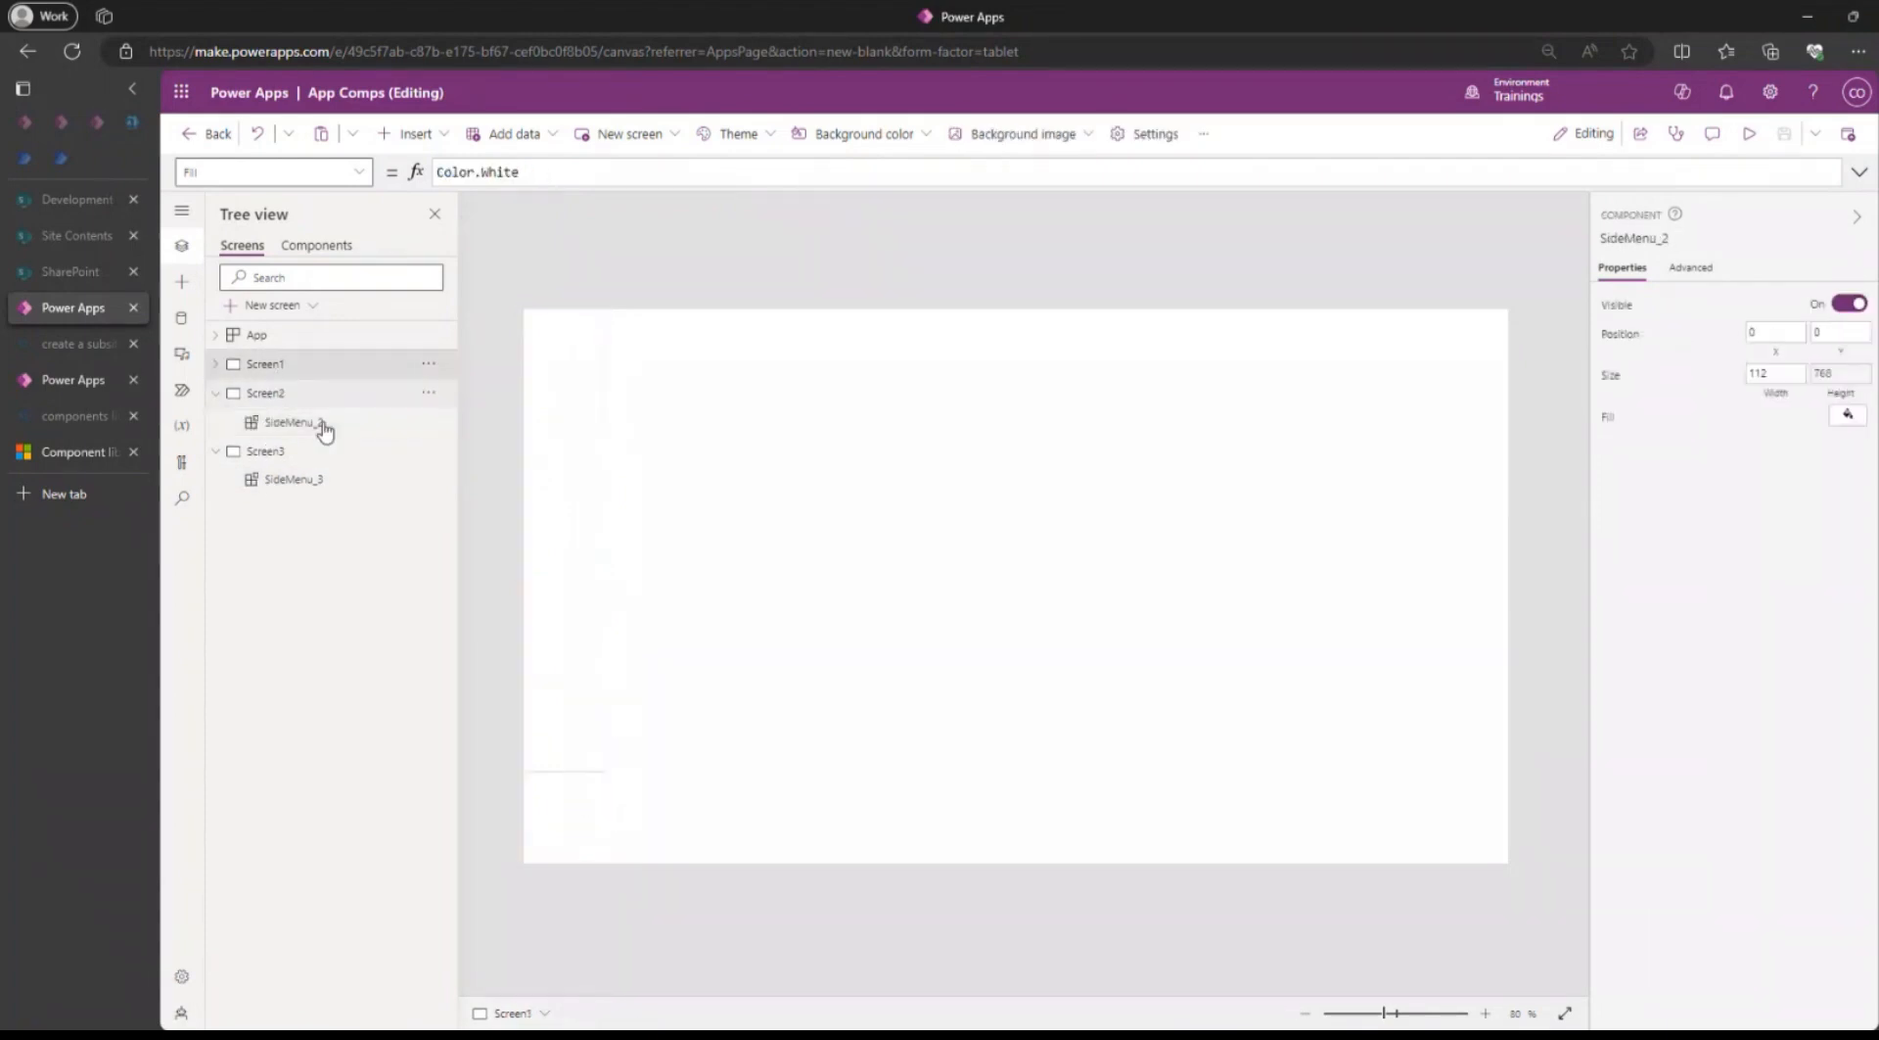
click(587, 773)
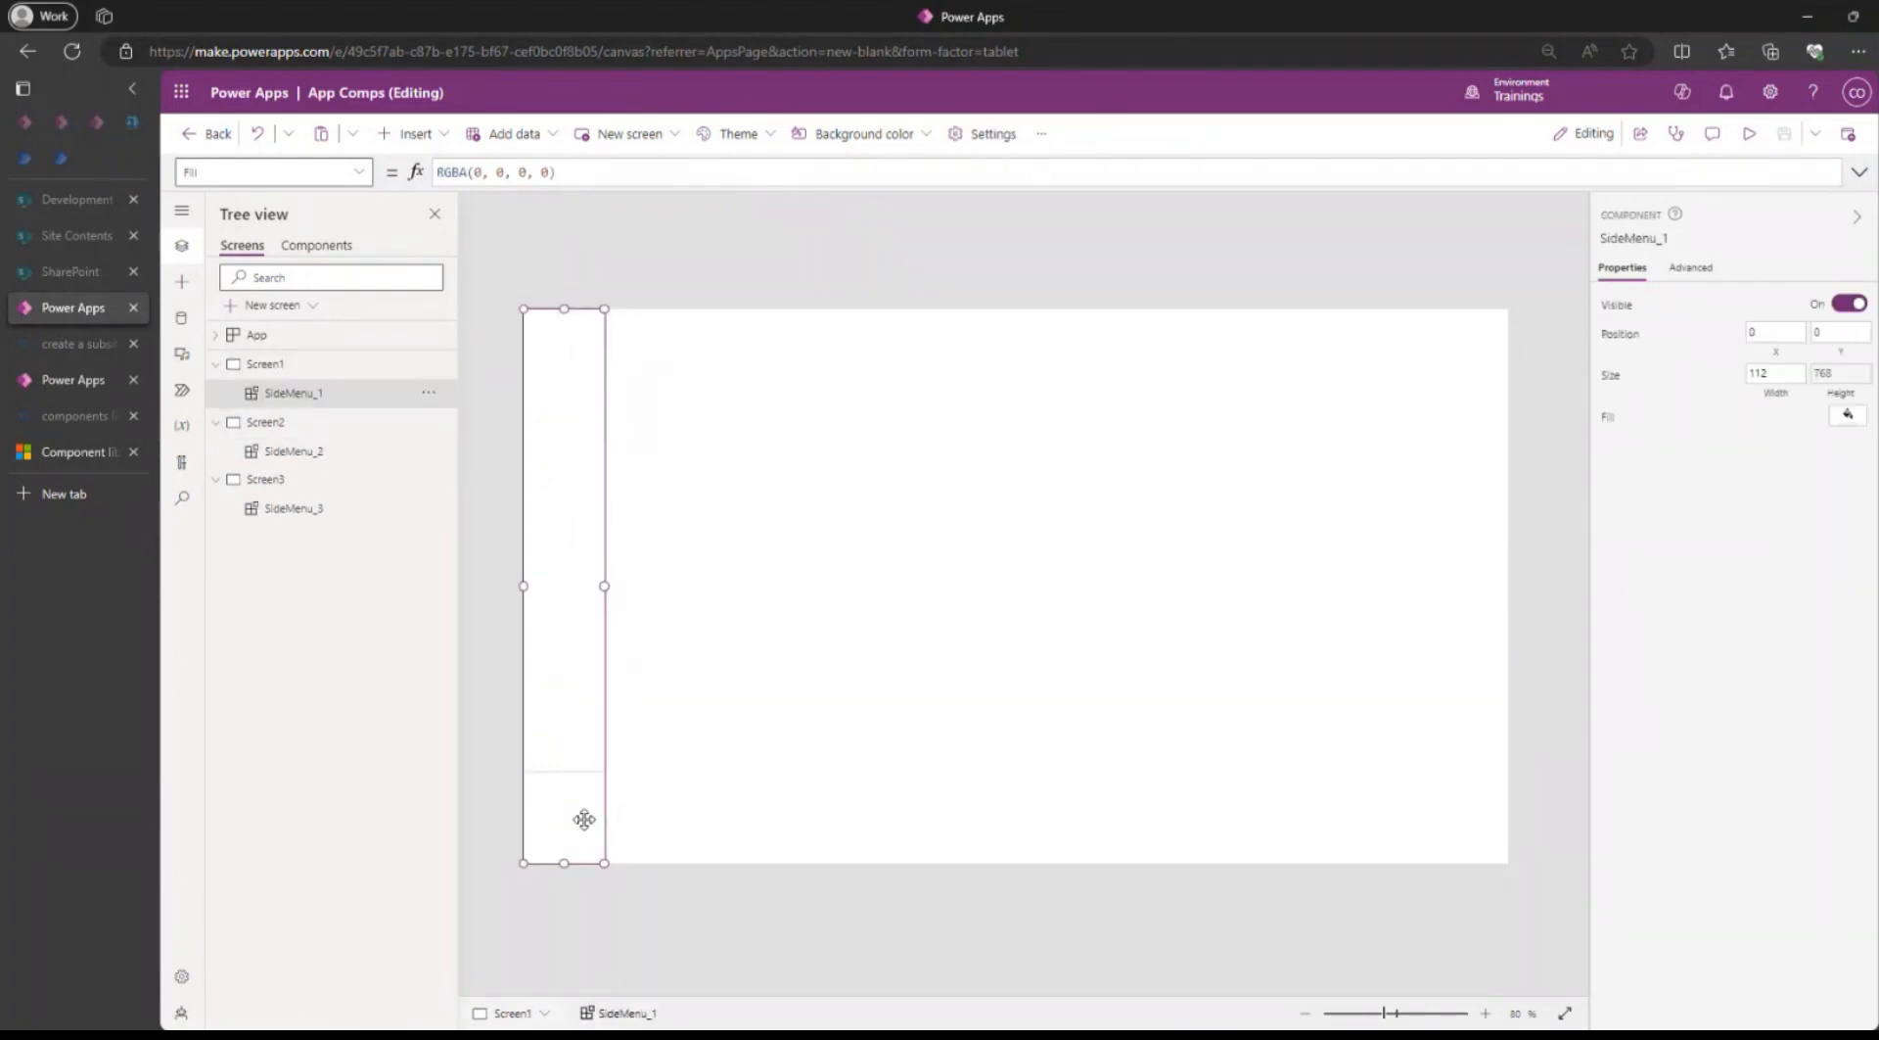
Set the Height of Container1 inside the SideMenu component to Parent.Height and save the app.
click(313, 246)
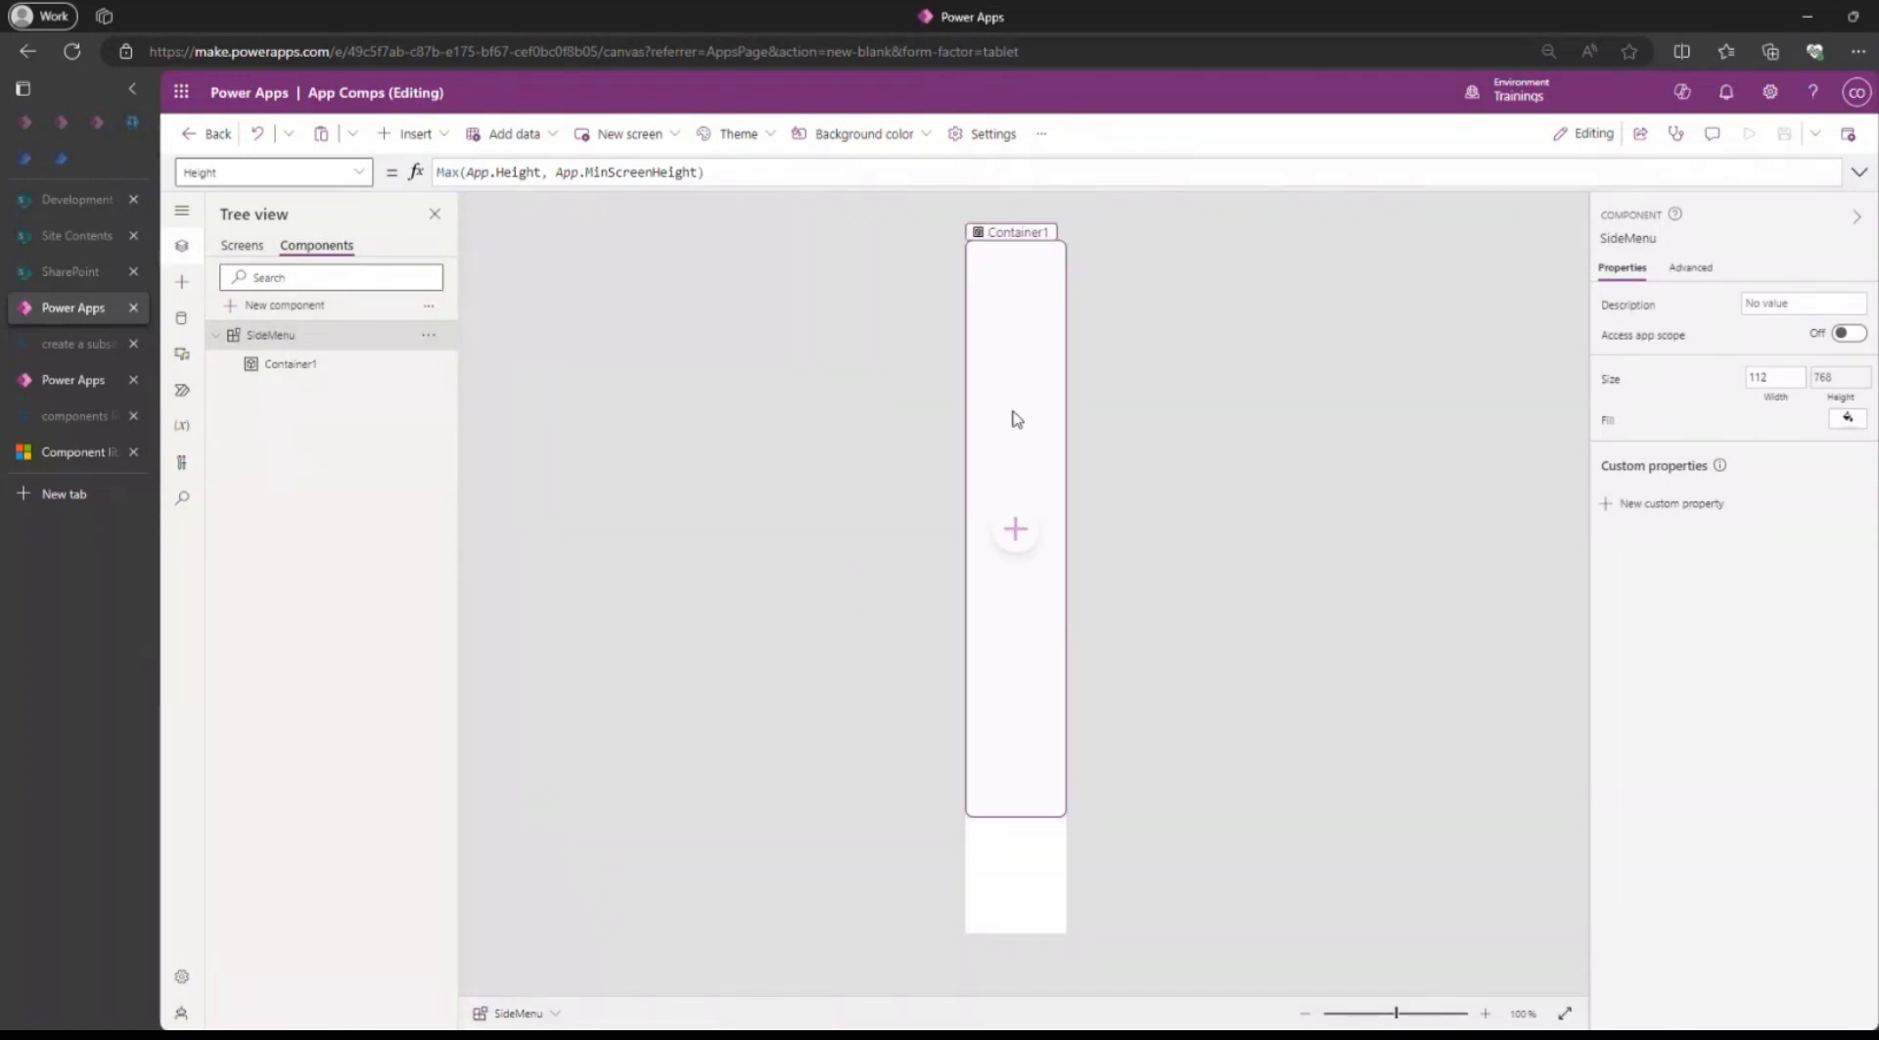
click(1044, 756)
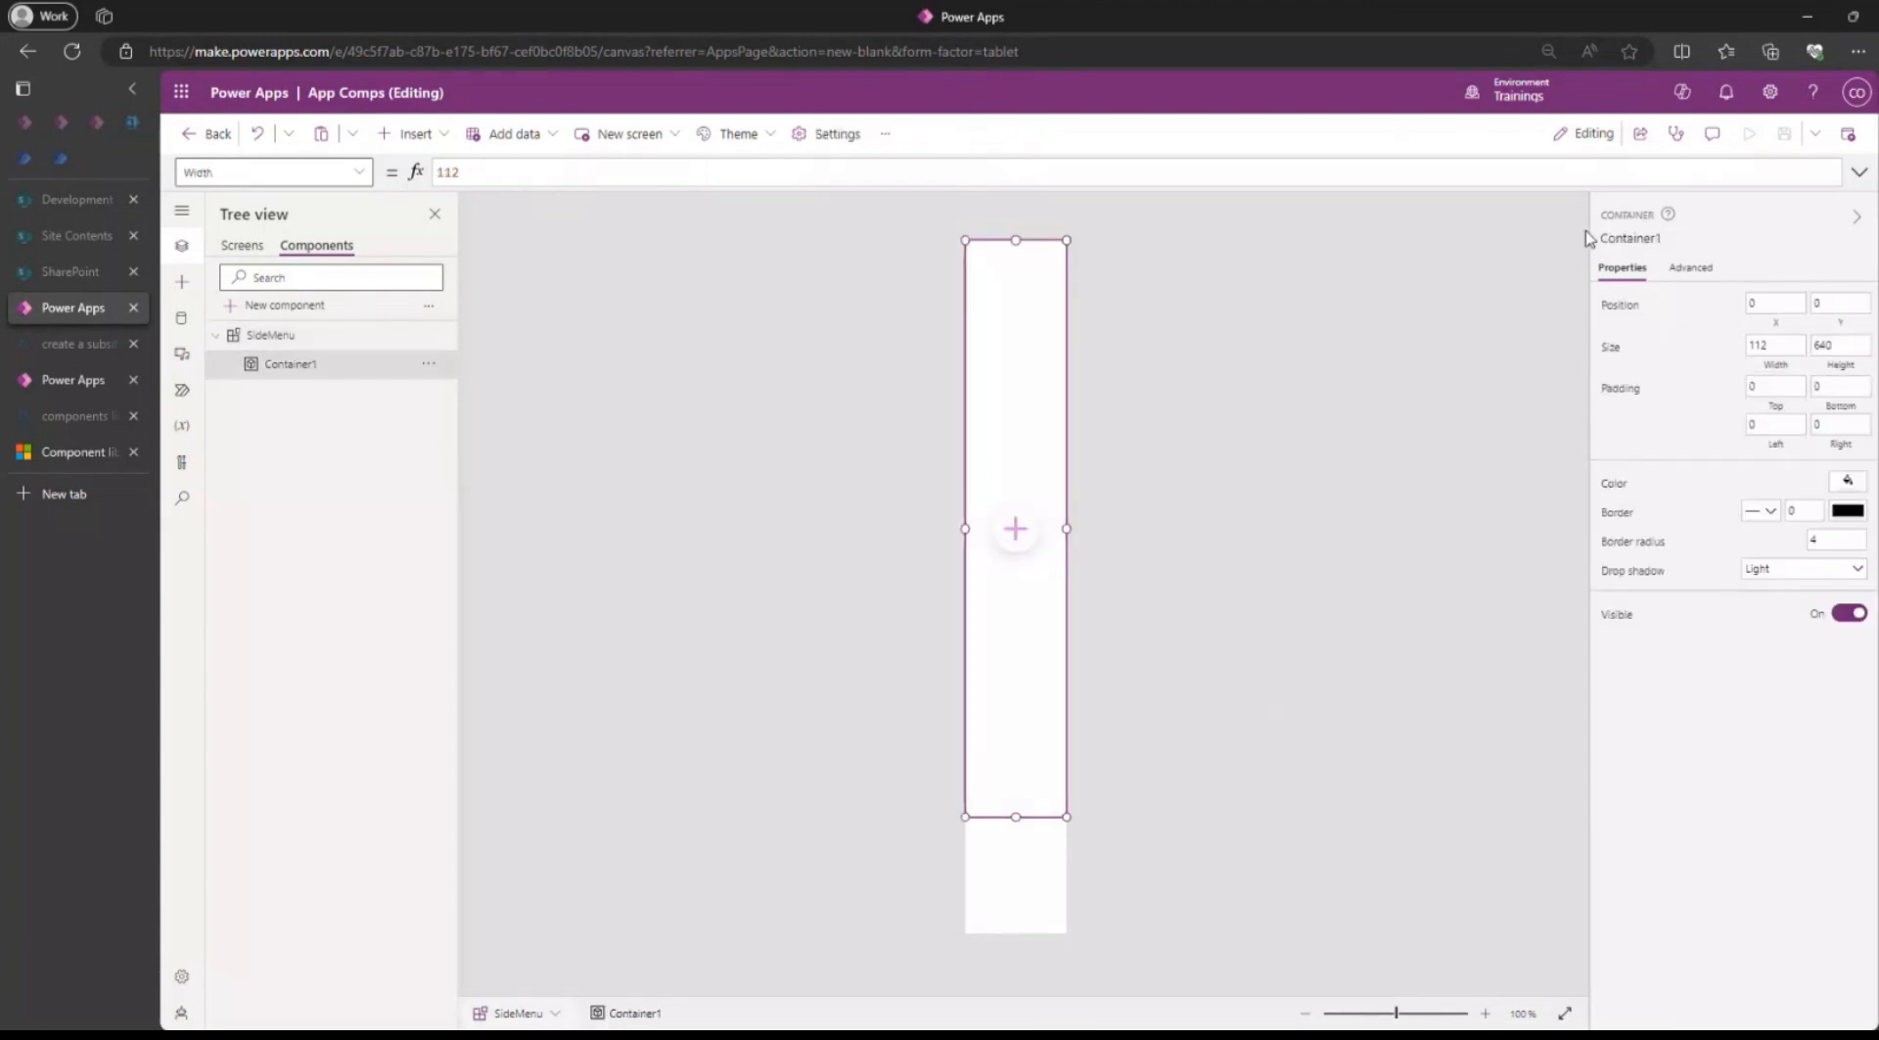
click(1841, 346)
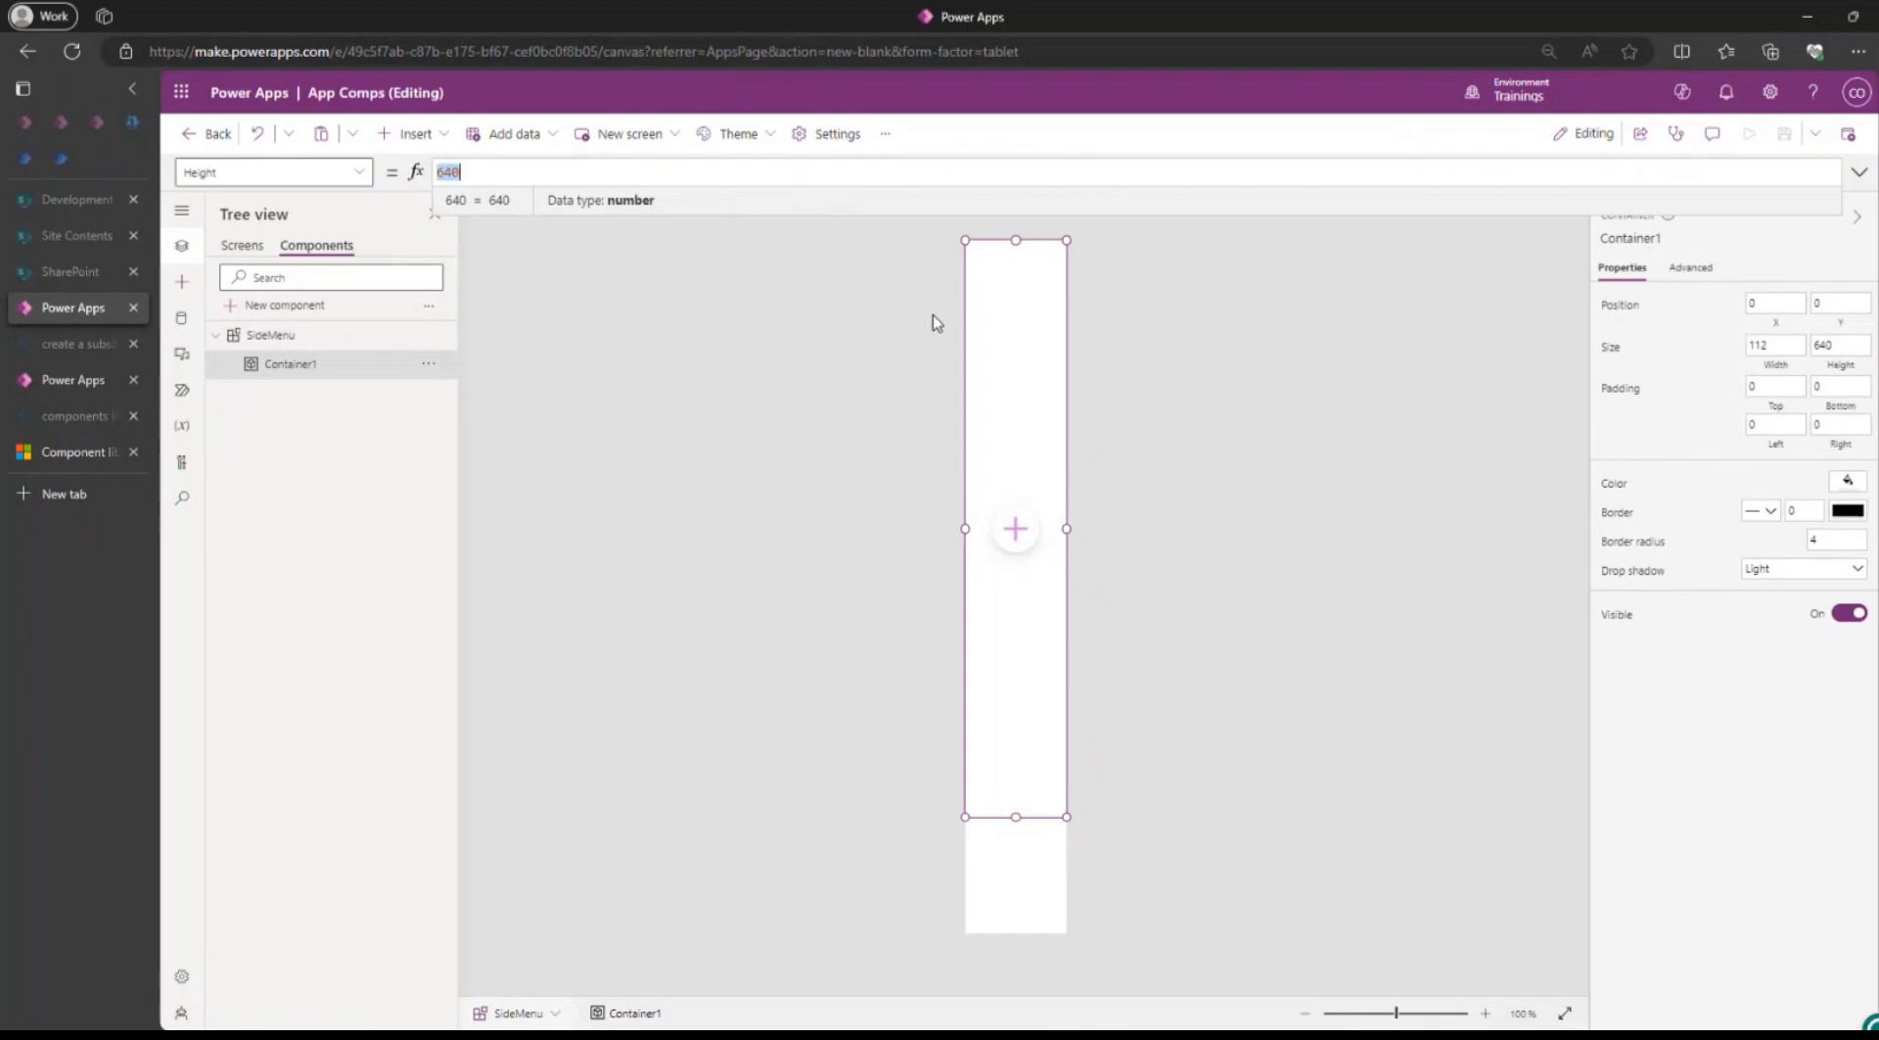
text(Parent.Height)
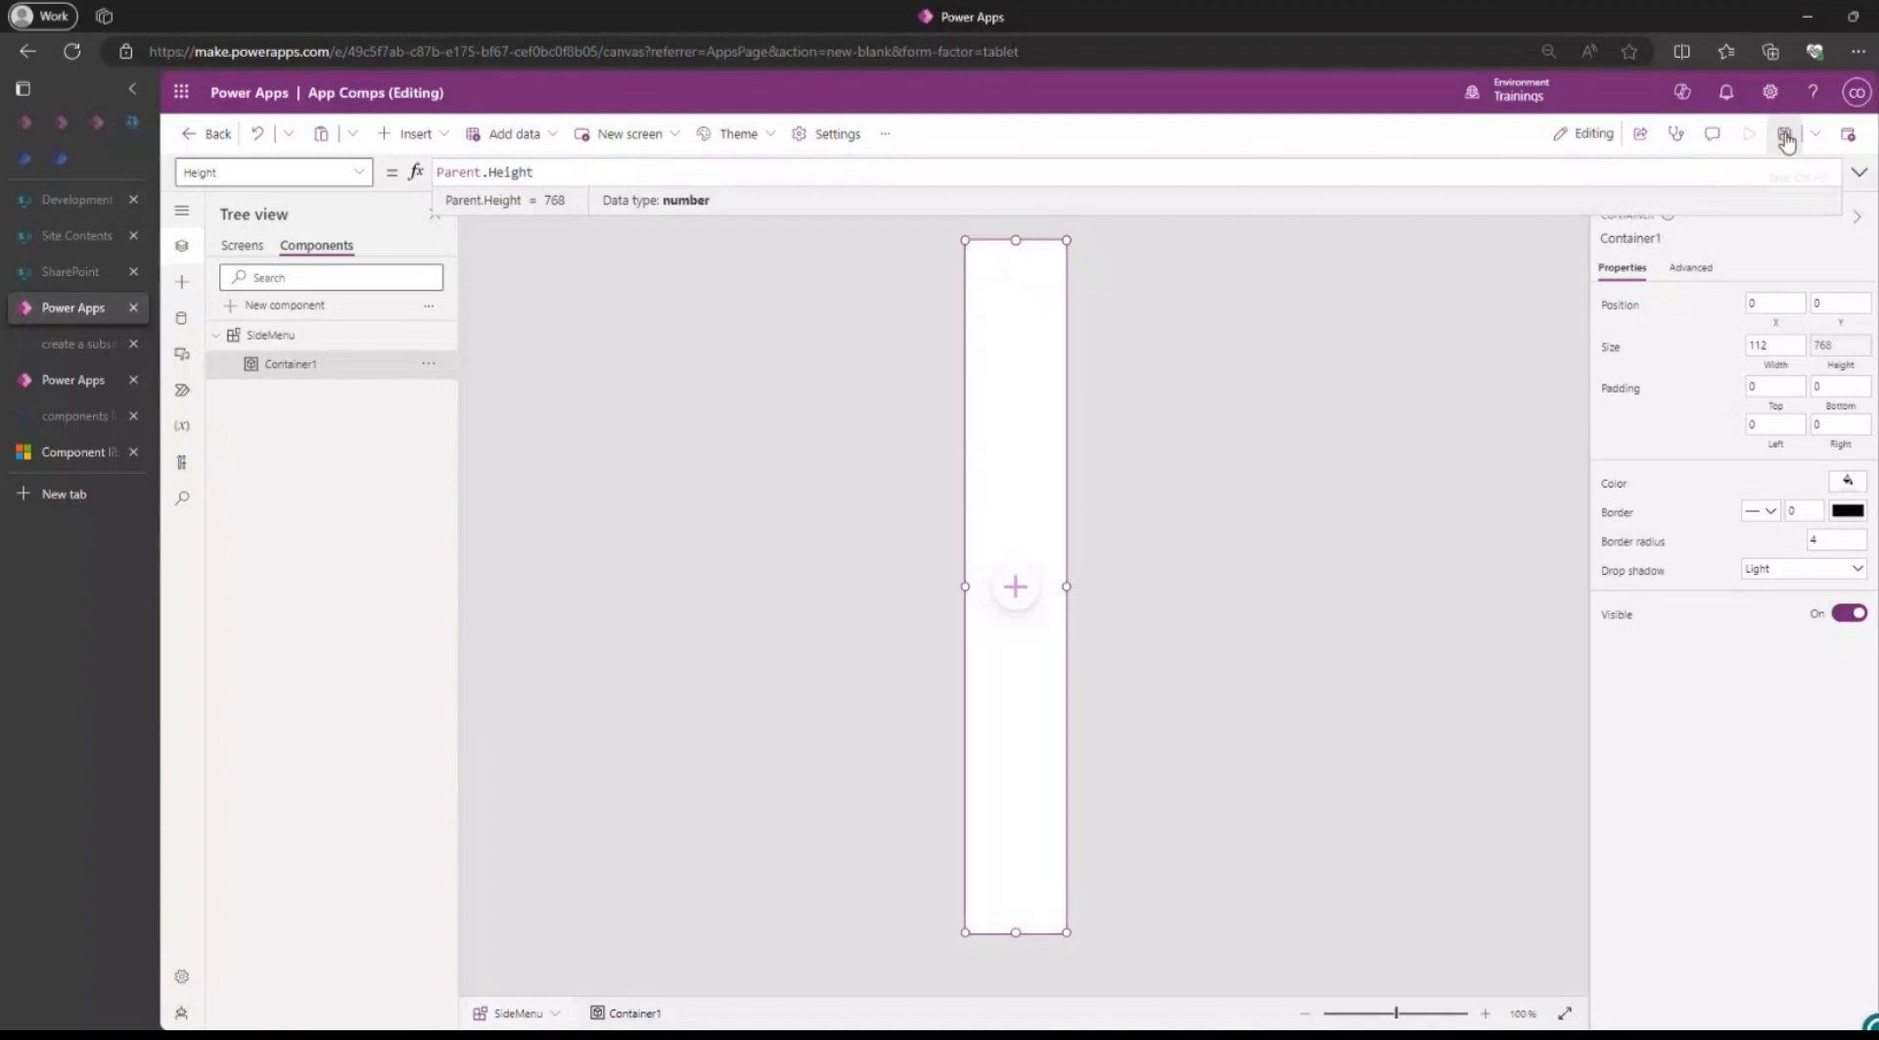
click(1639, 217)
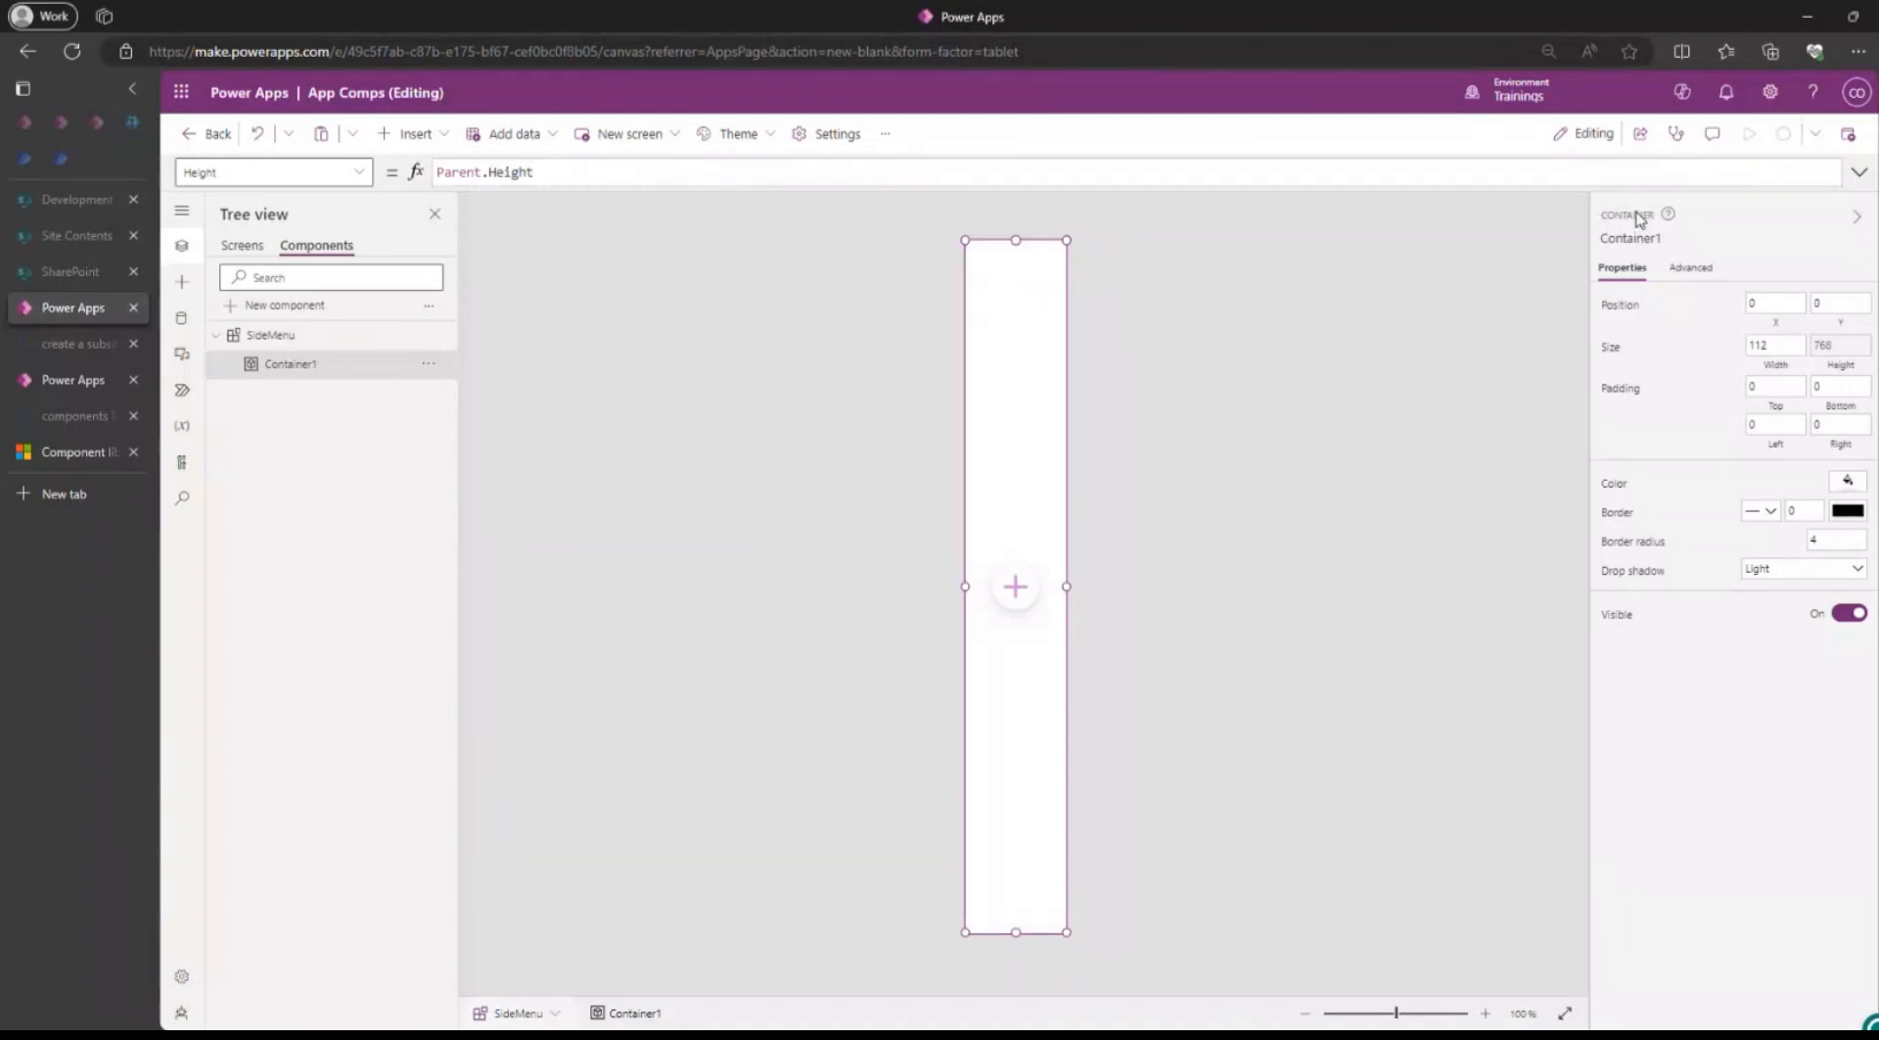
Review how the container fills the SideMenu instances on all three screens.
click(240, 246)
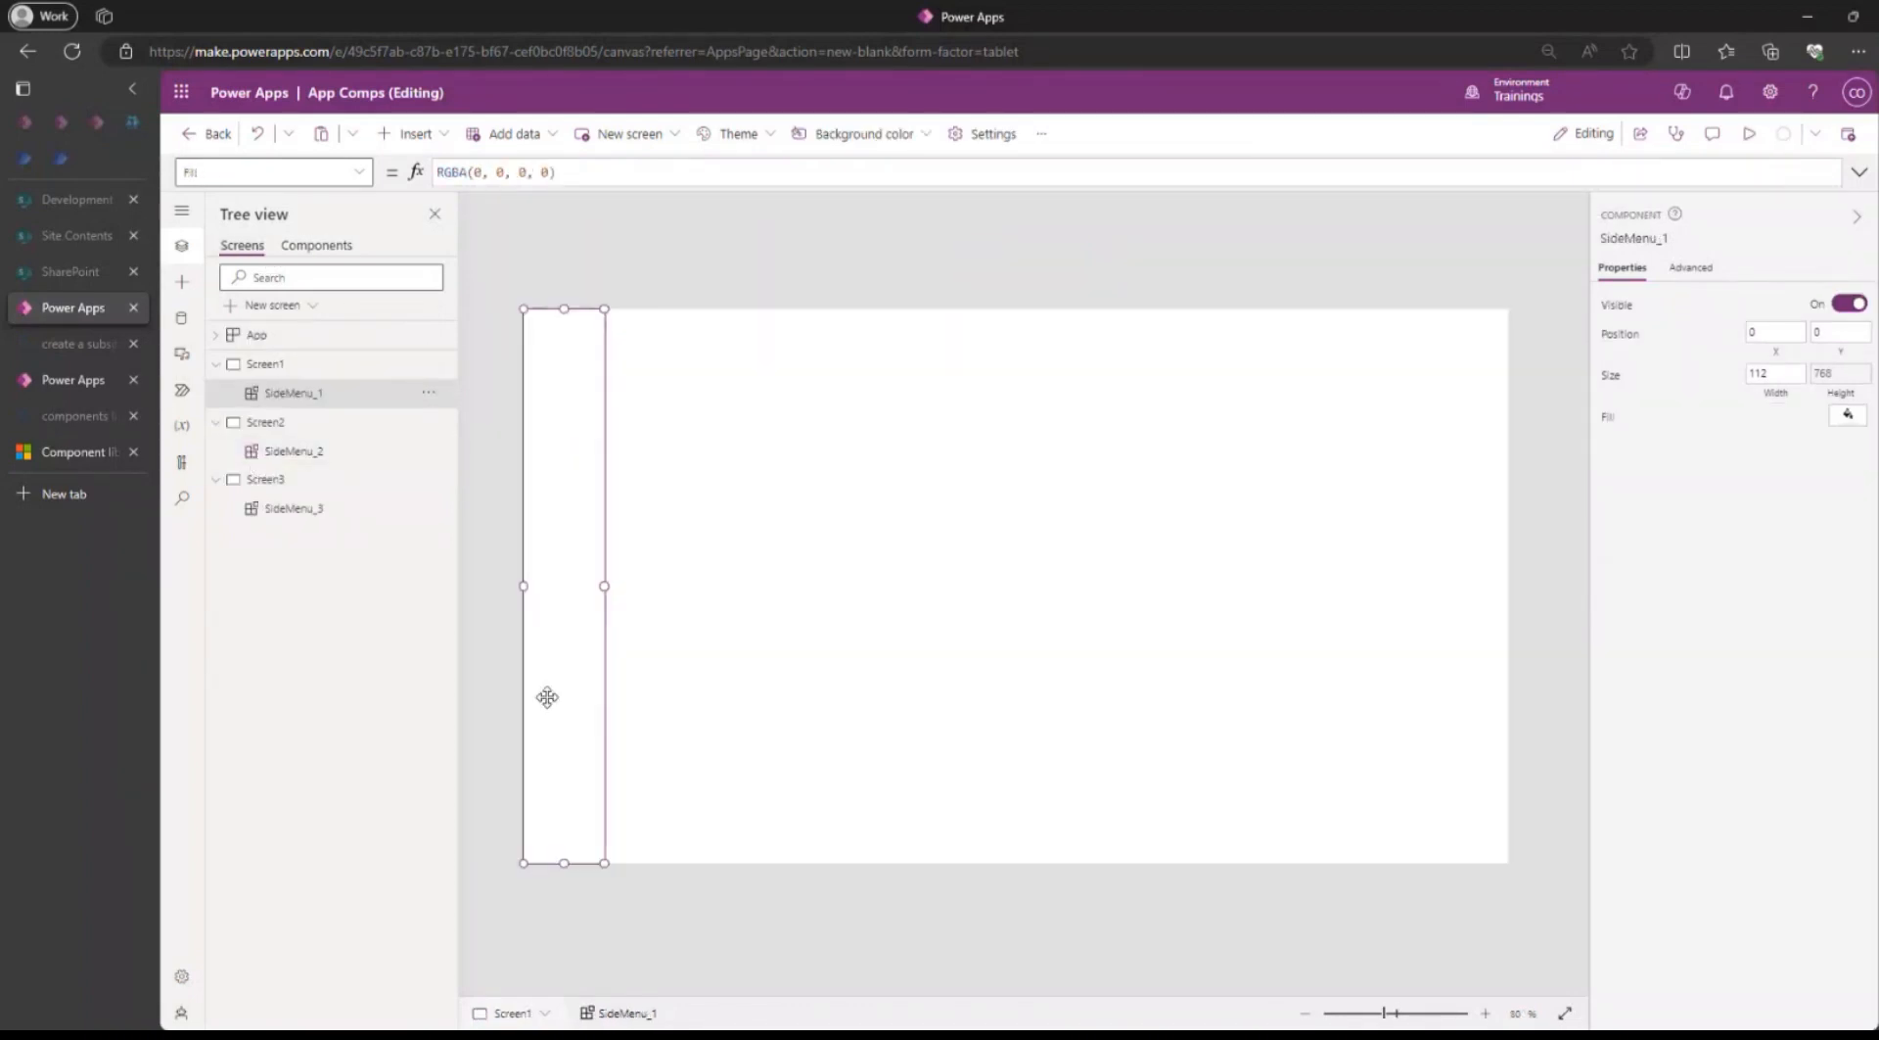
click(293, 451)
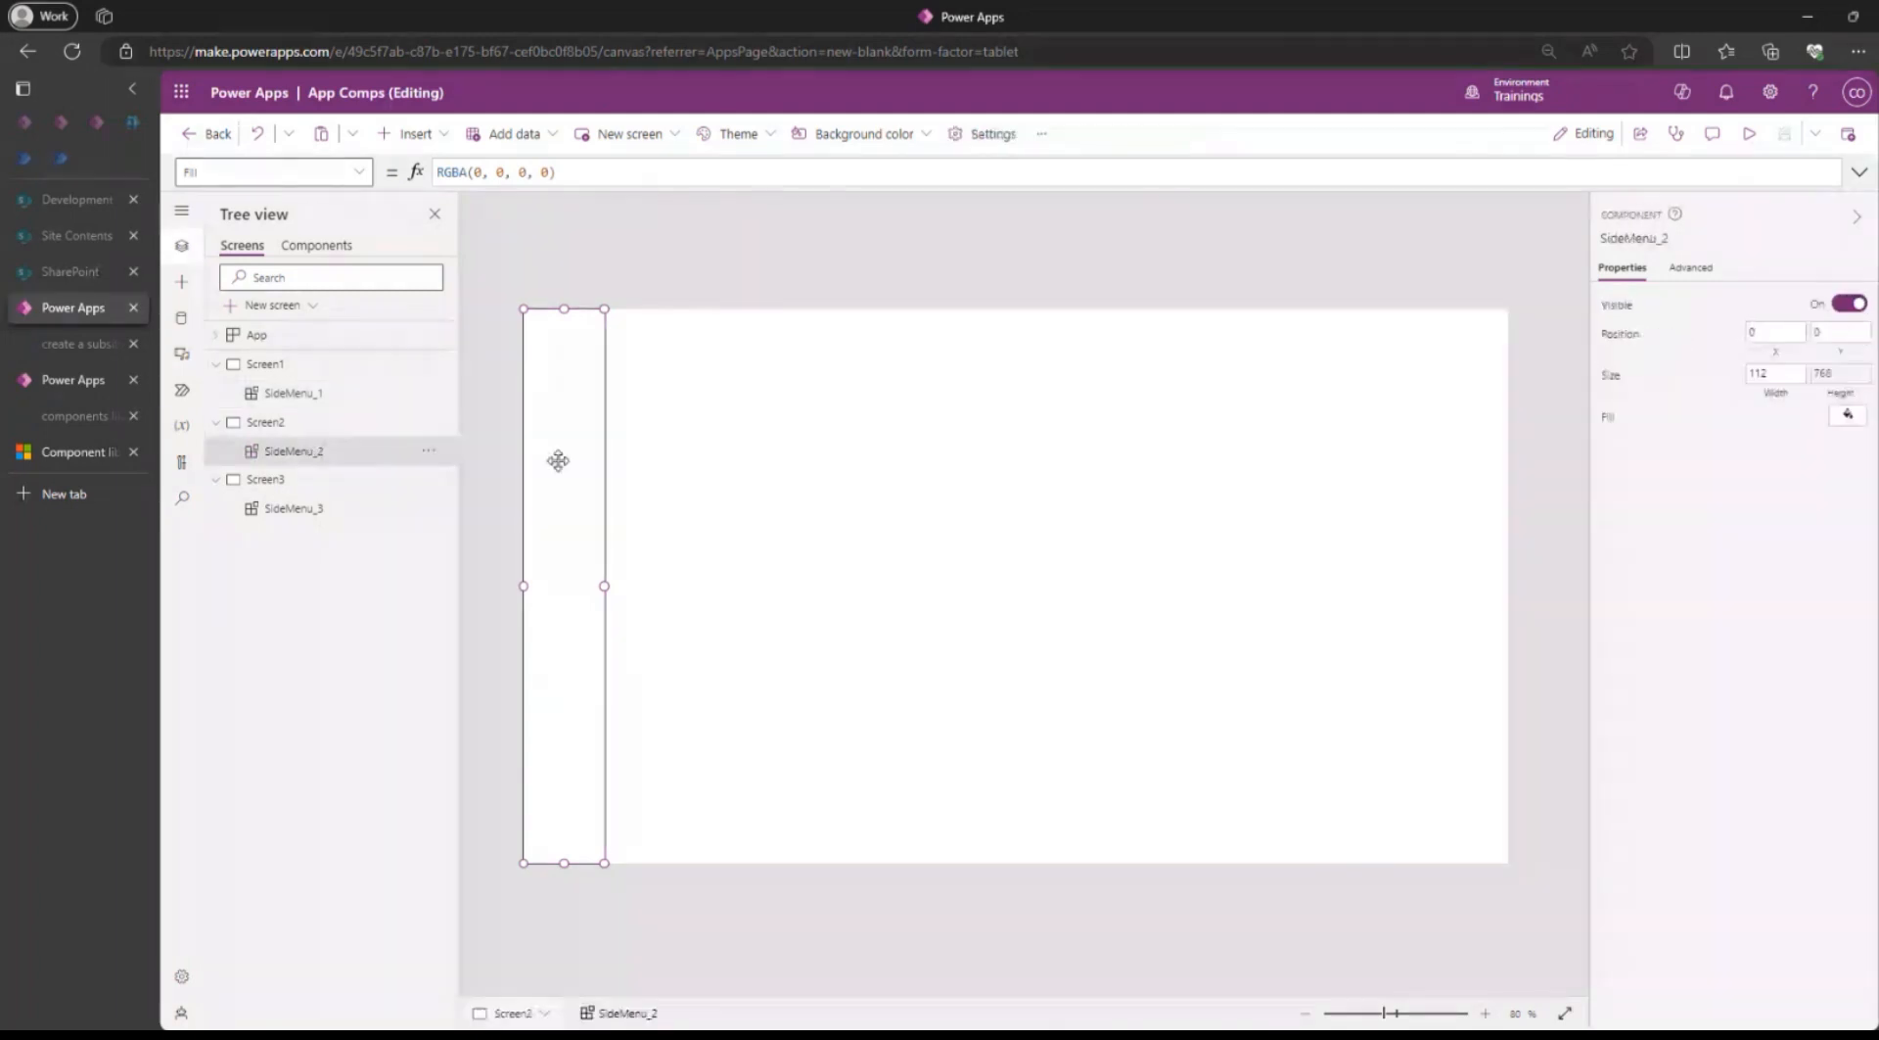
click(259, 479)
click(294, 508)
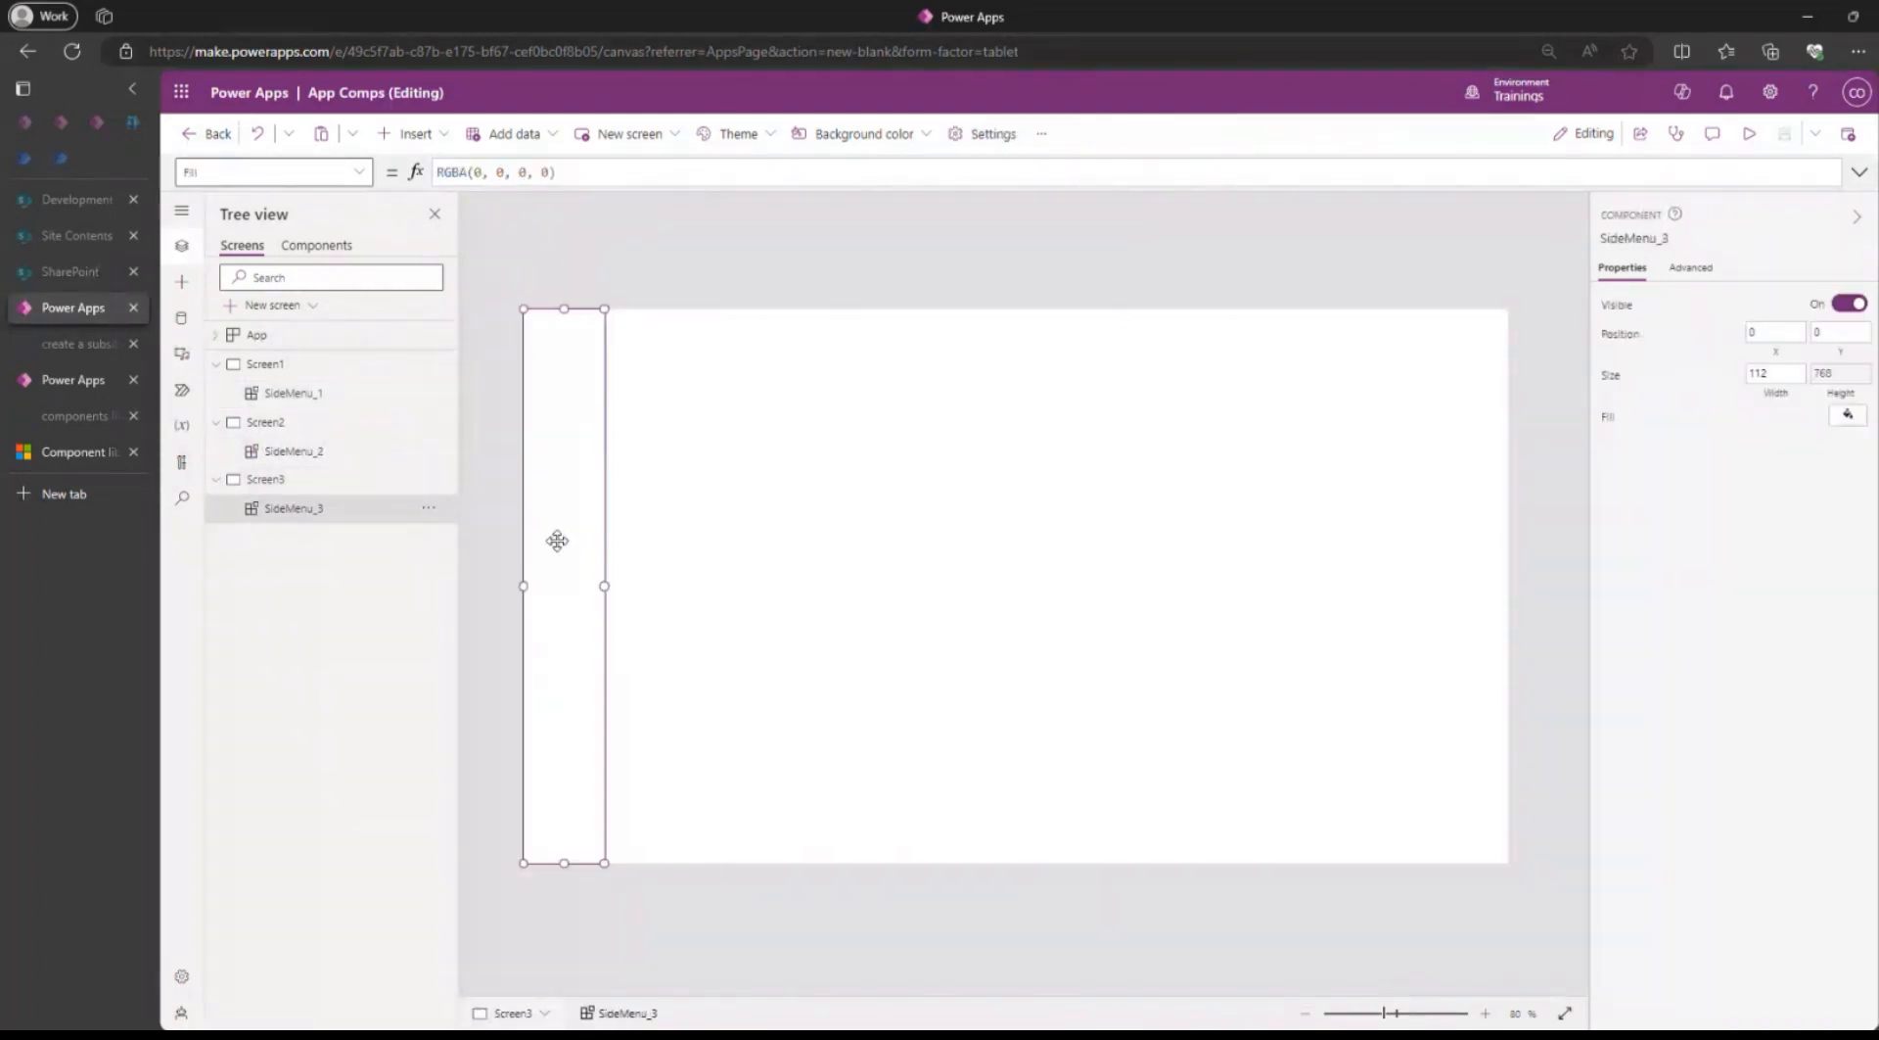
Insert an image about 55 by 63 near the top of Container1 in the SideMenu component, with a border radius of 50.
click(318, 245)
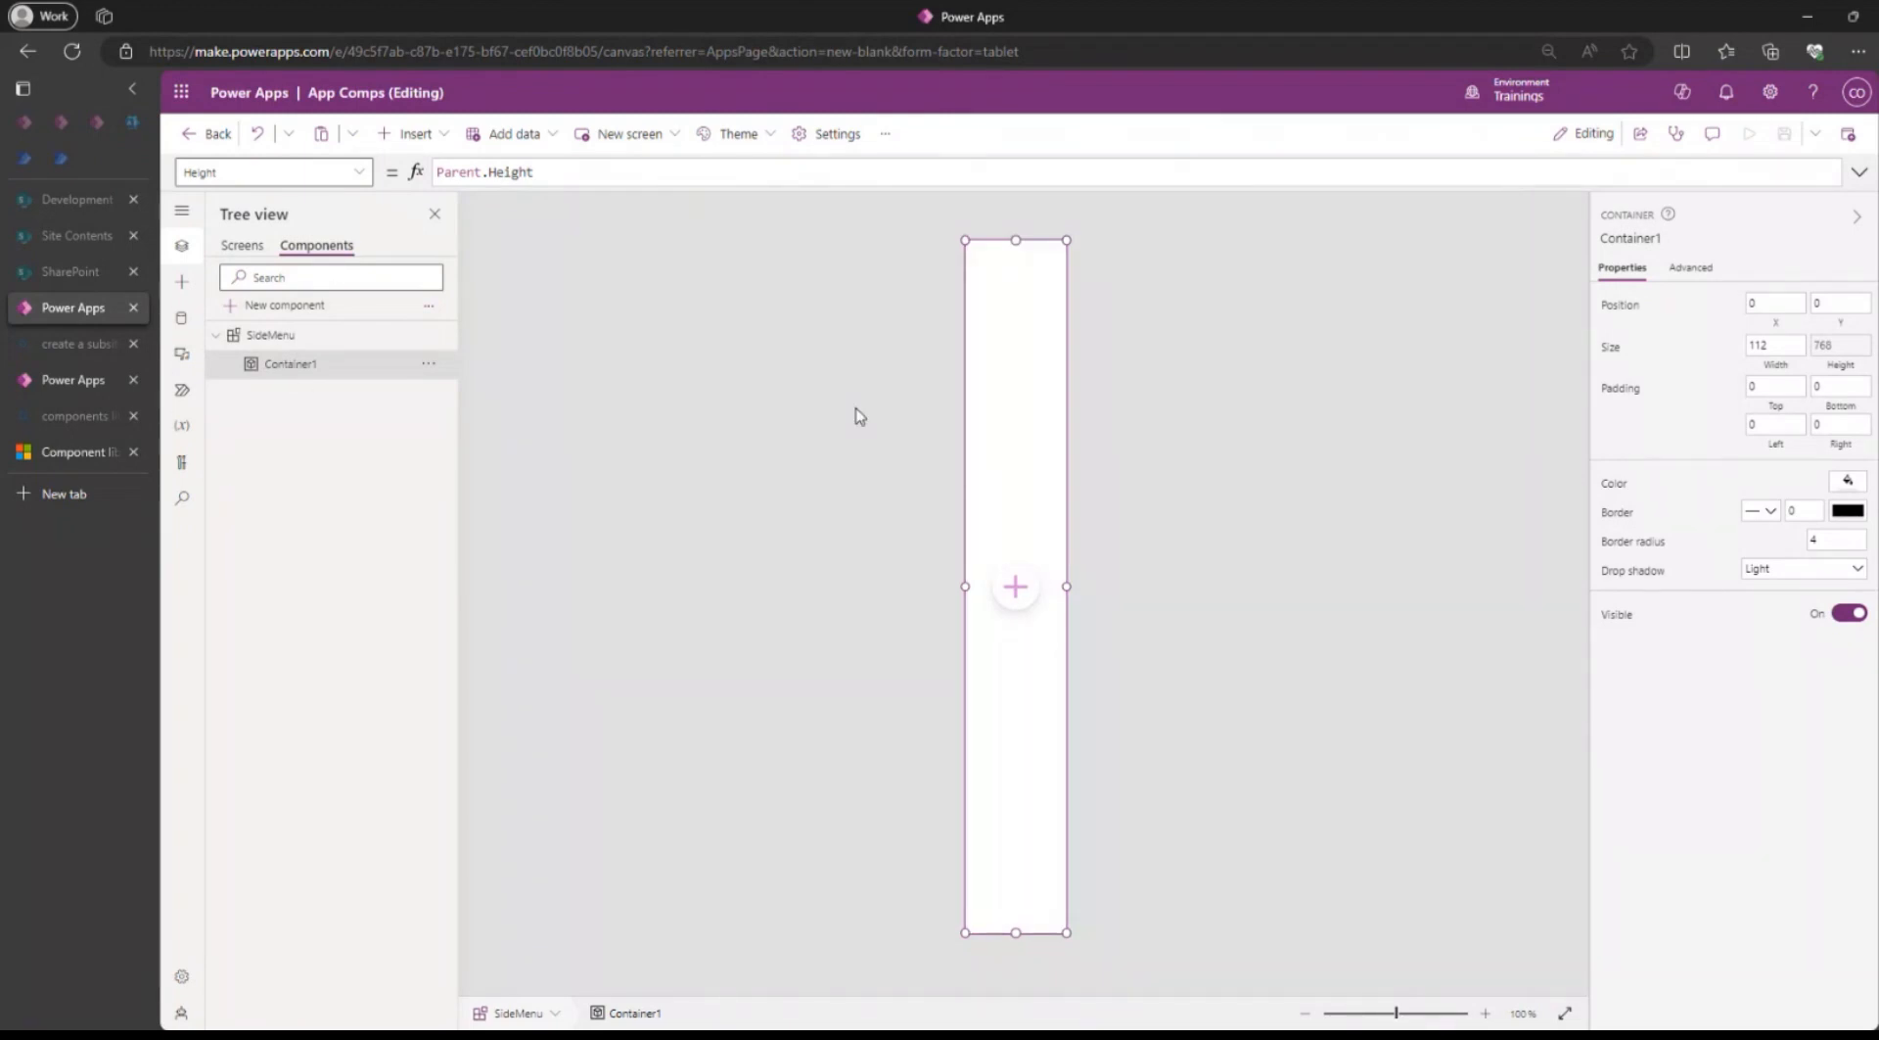
click(409, 134)
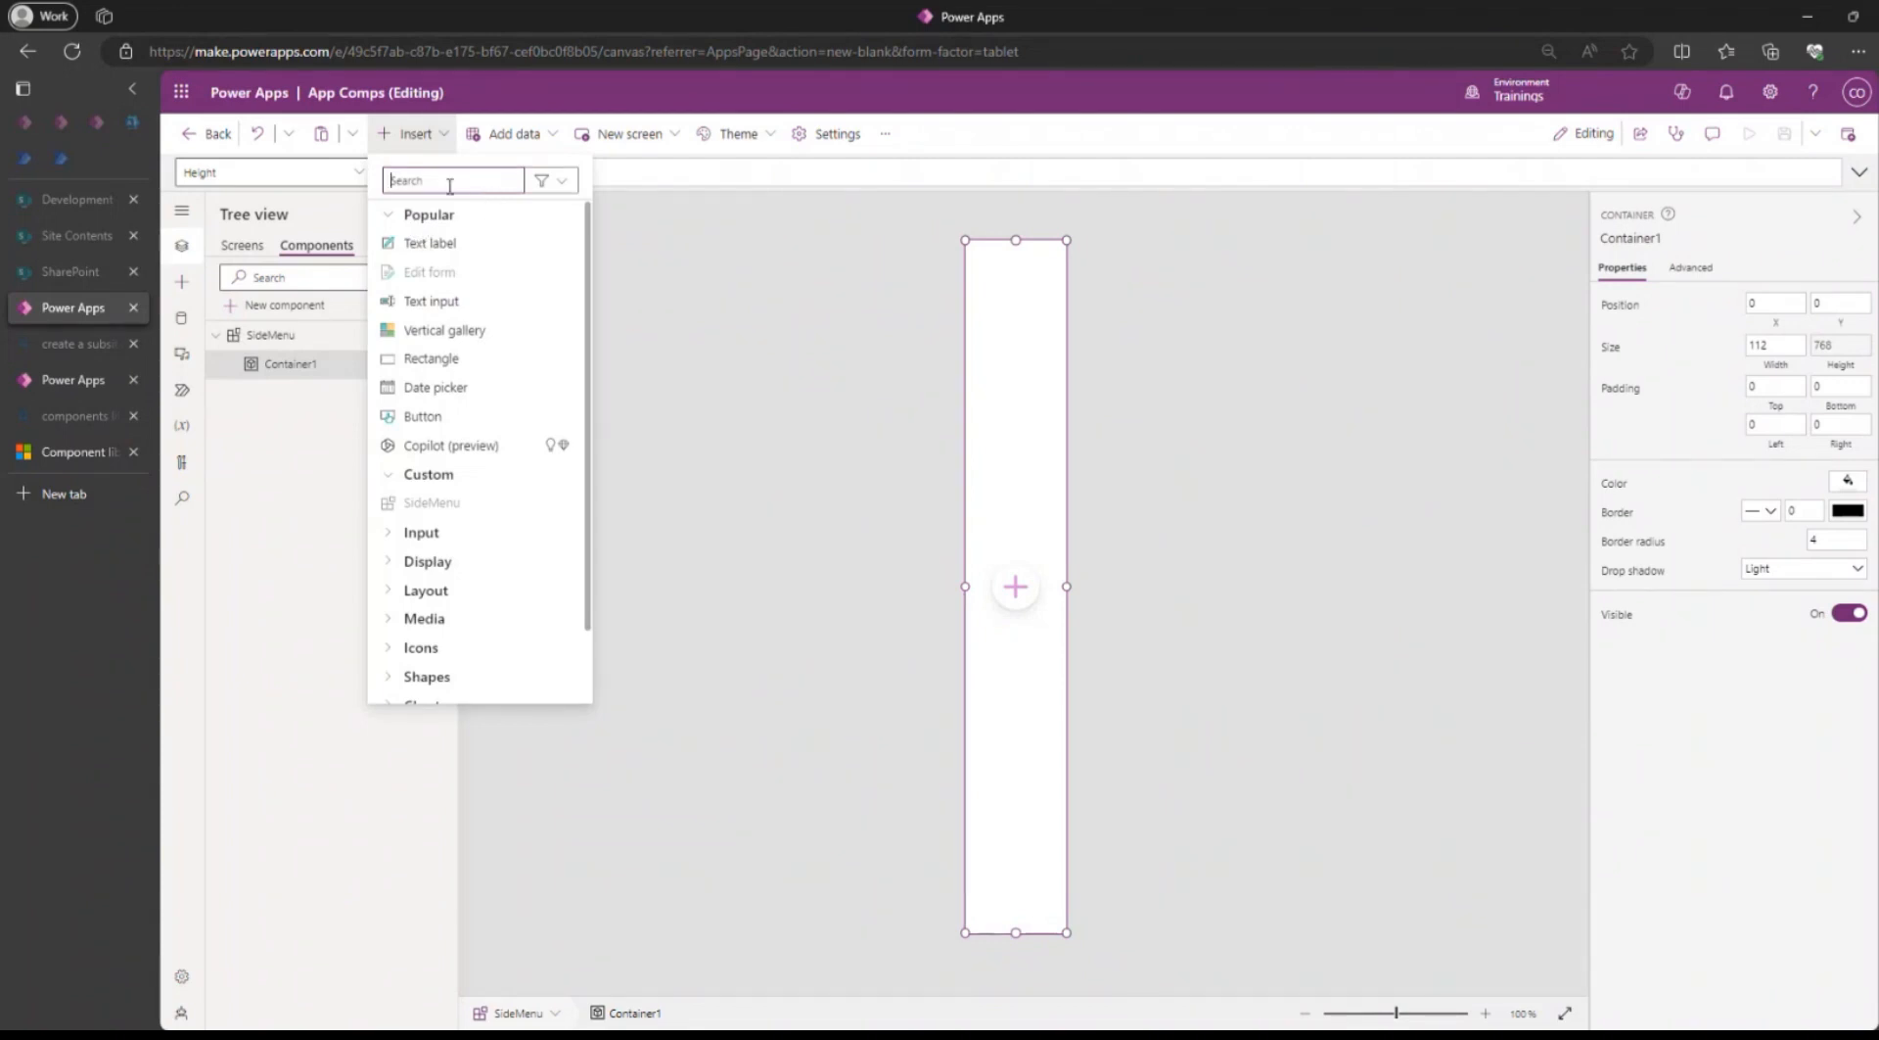
text(image)
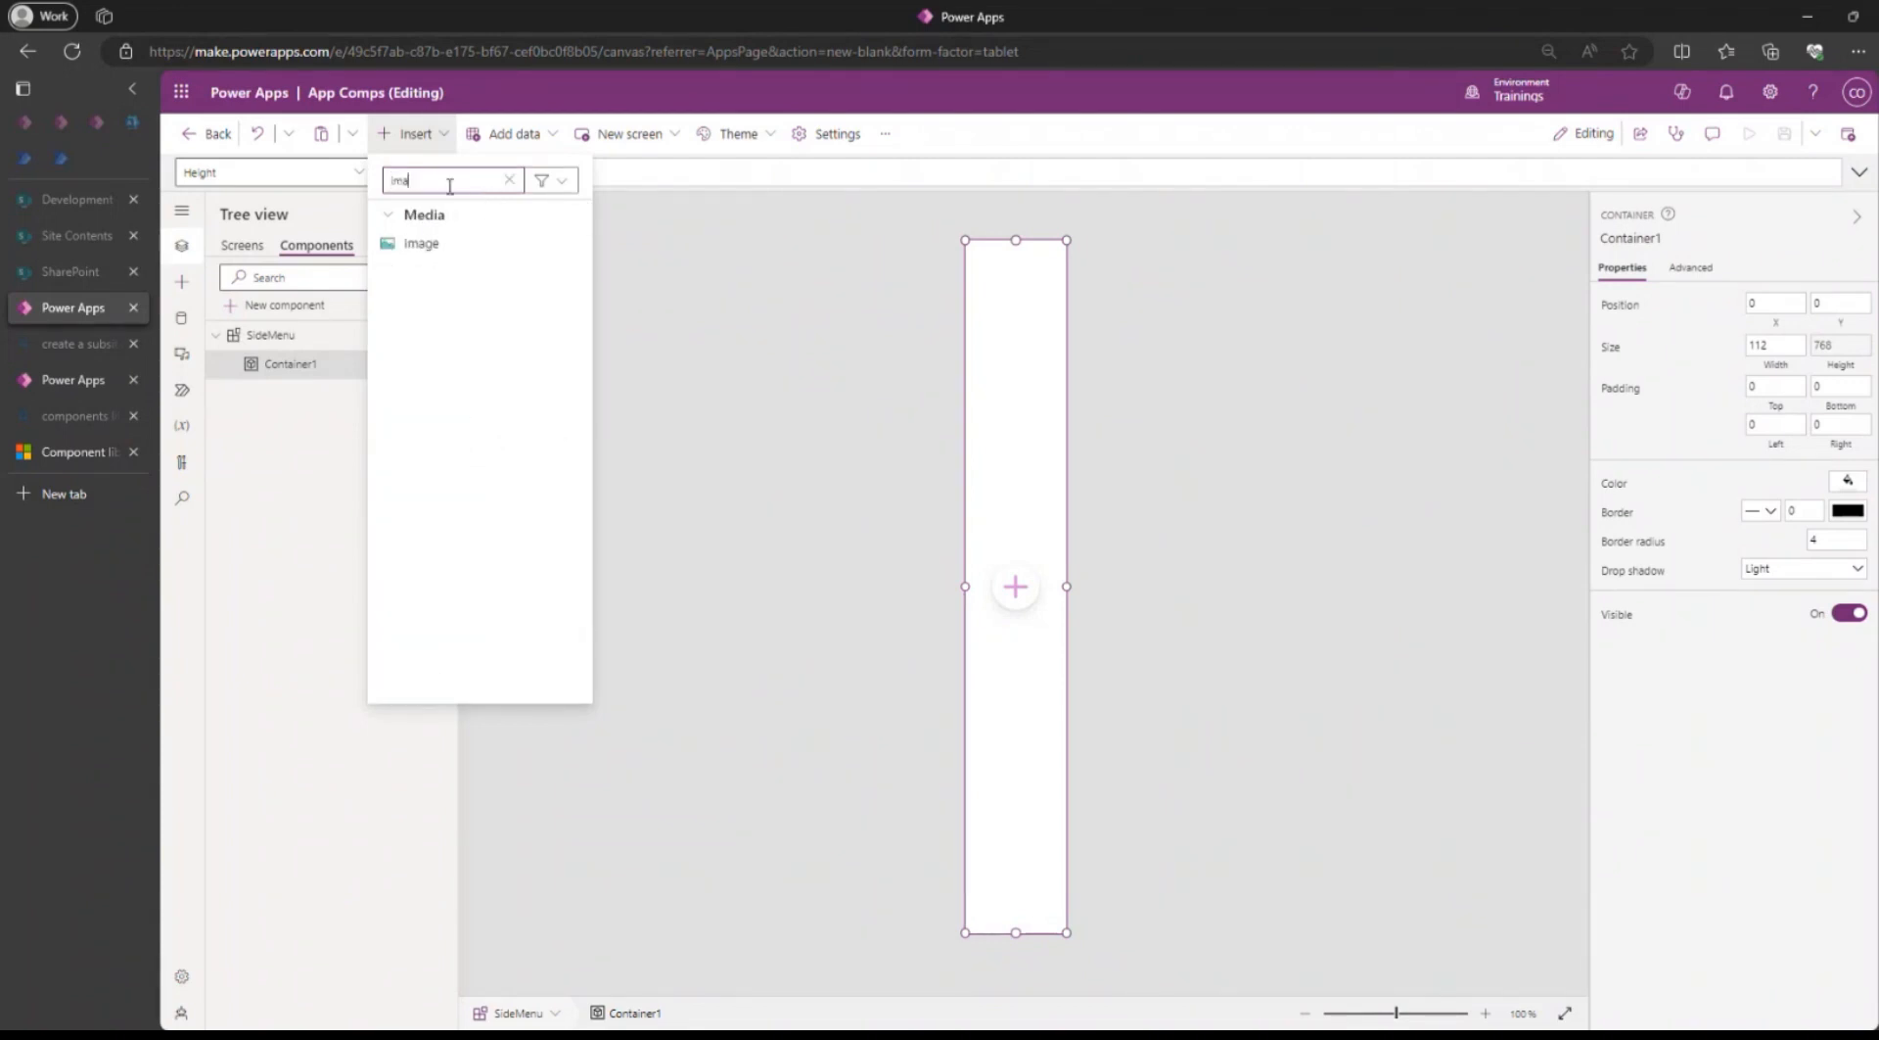
click(421, 244)
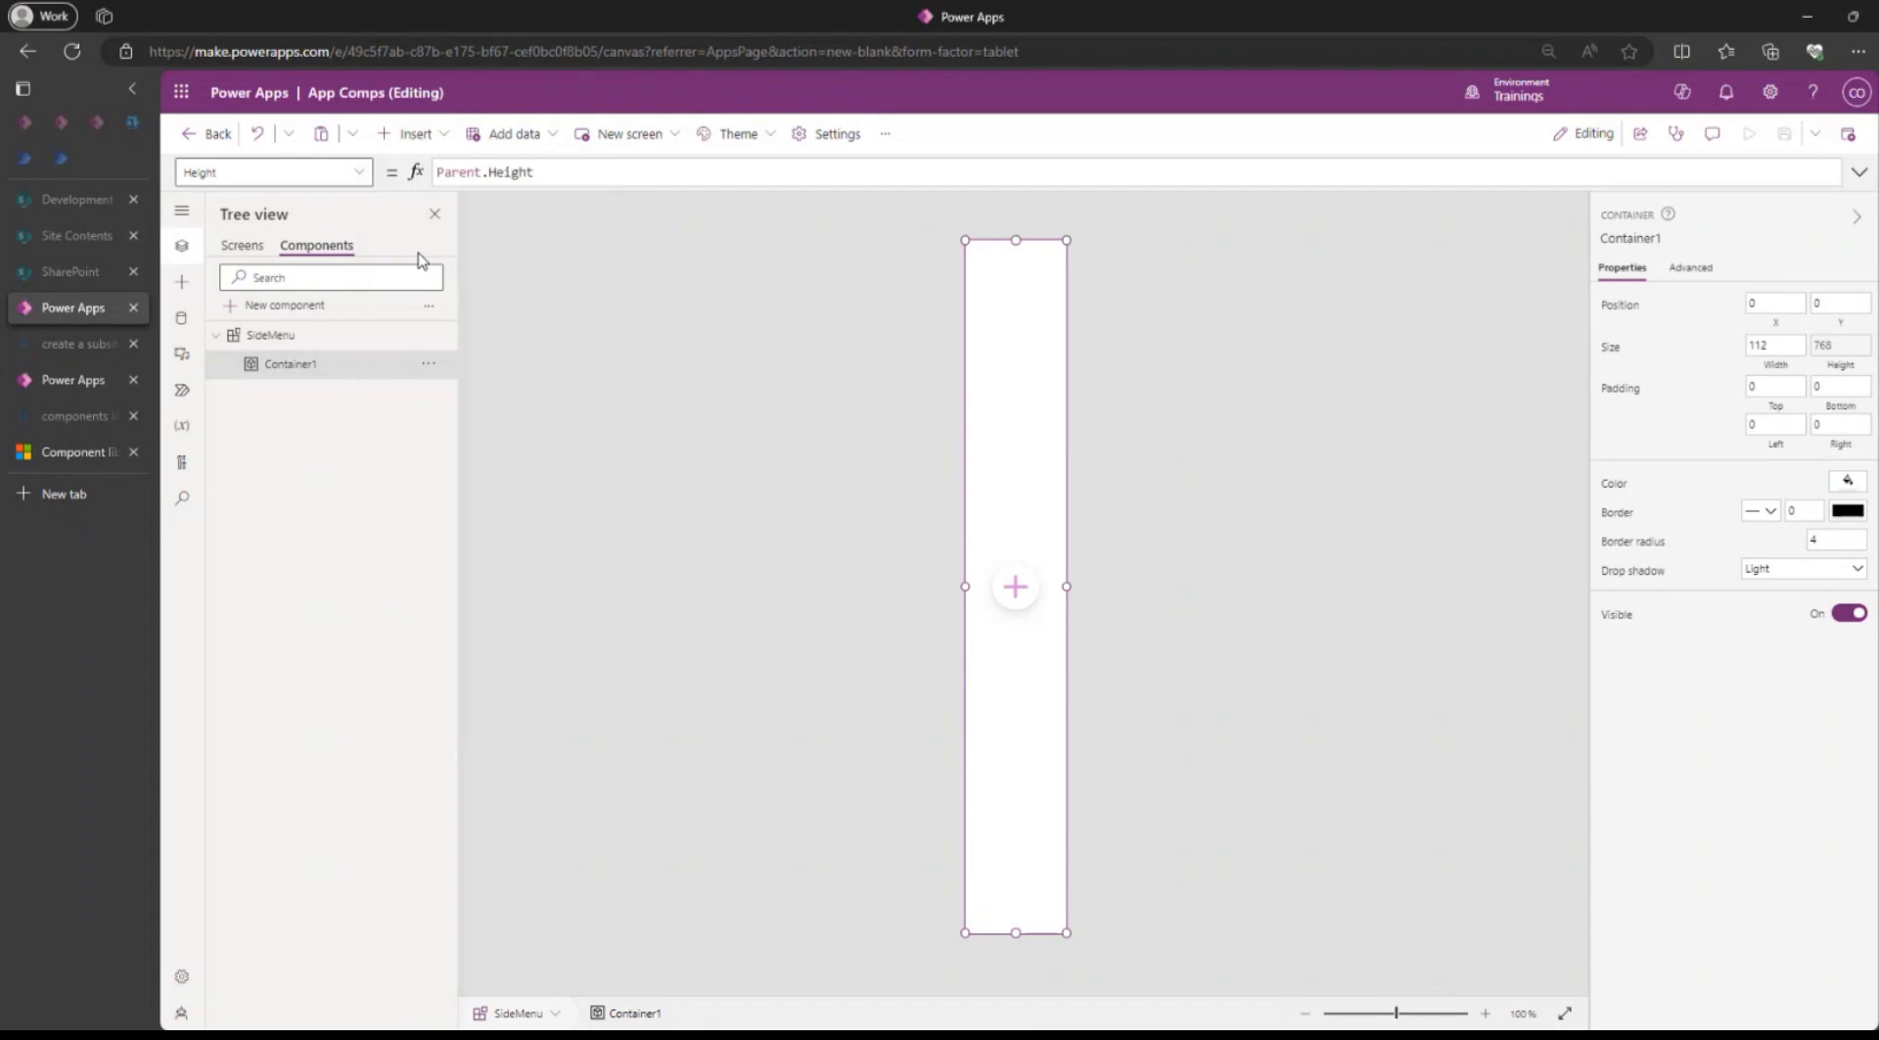
mouse_move(1015, 334)
mouse_down()
mouse_move(1004, 295)
mouse_move(1037, 315)
mouse_move(1020, 311)
mouse_up()
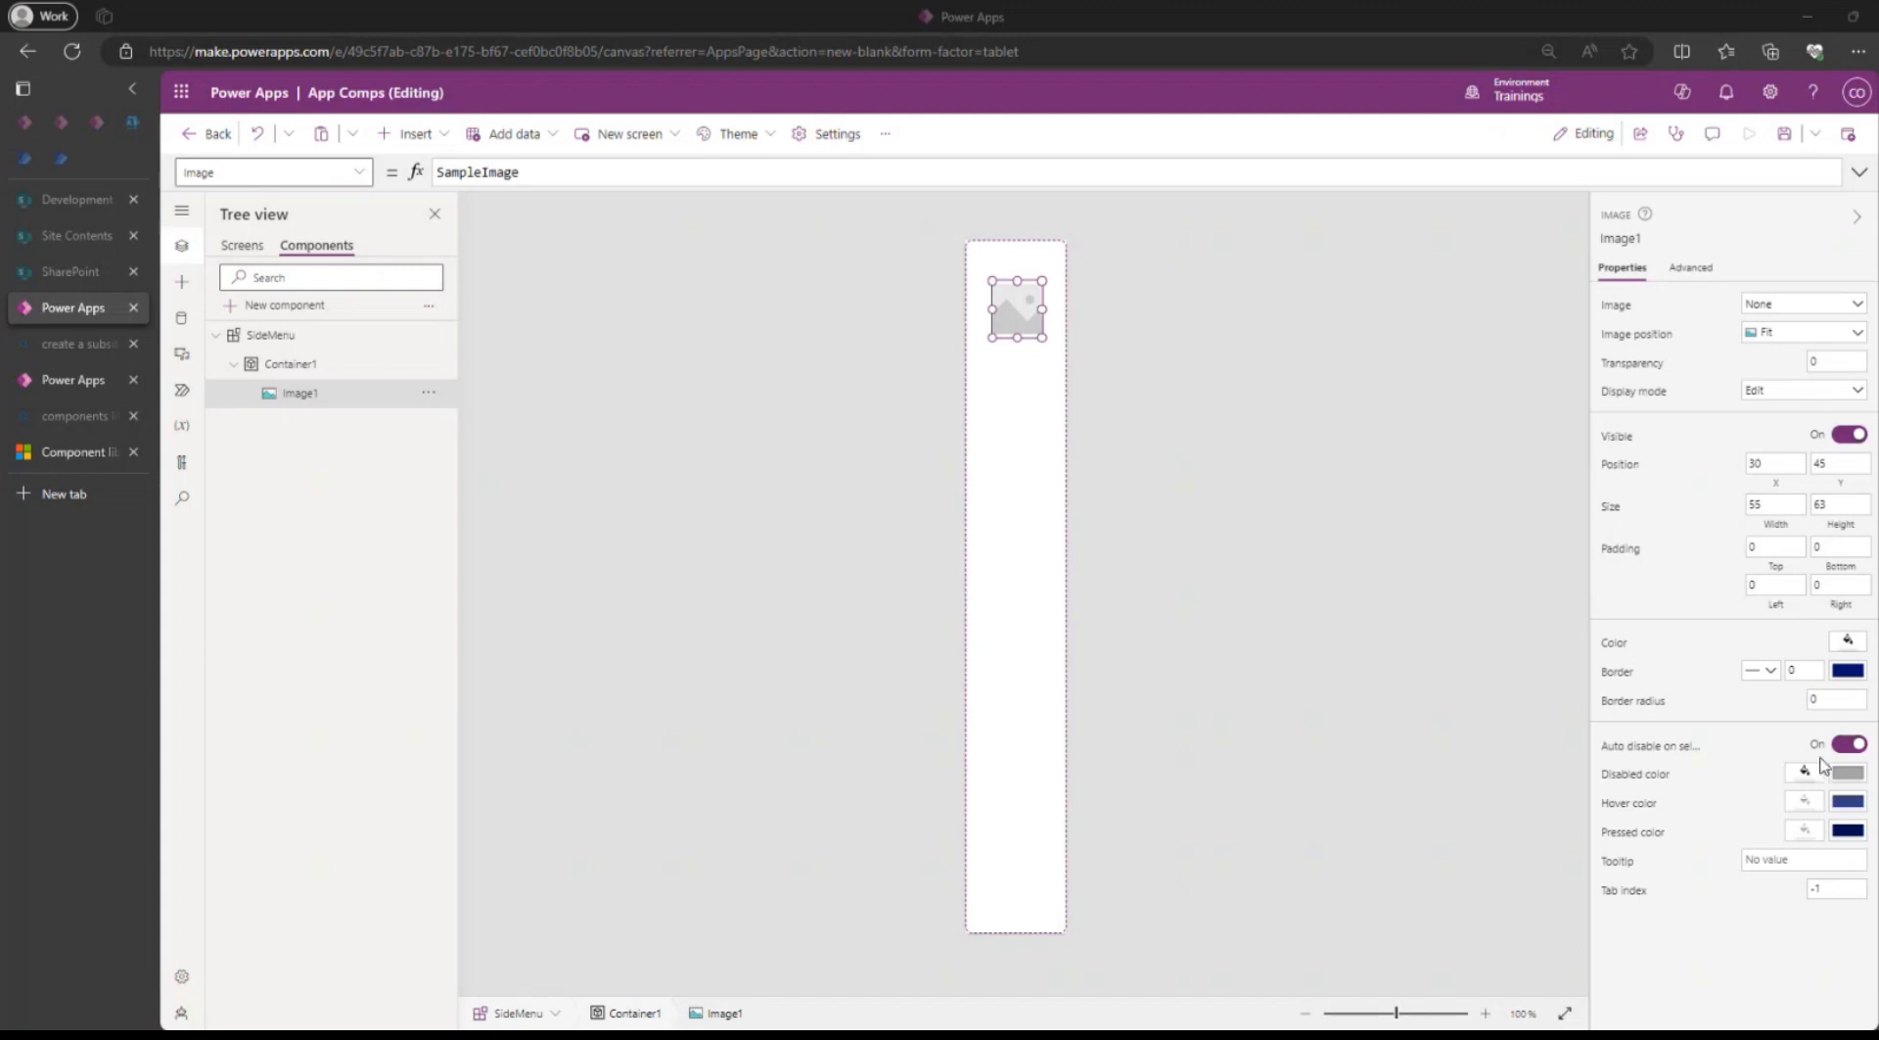
click(1832, 699)
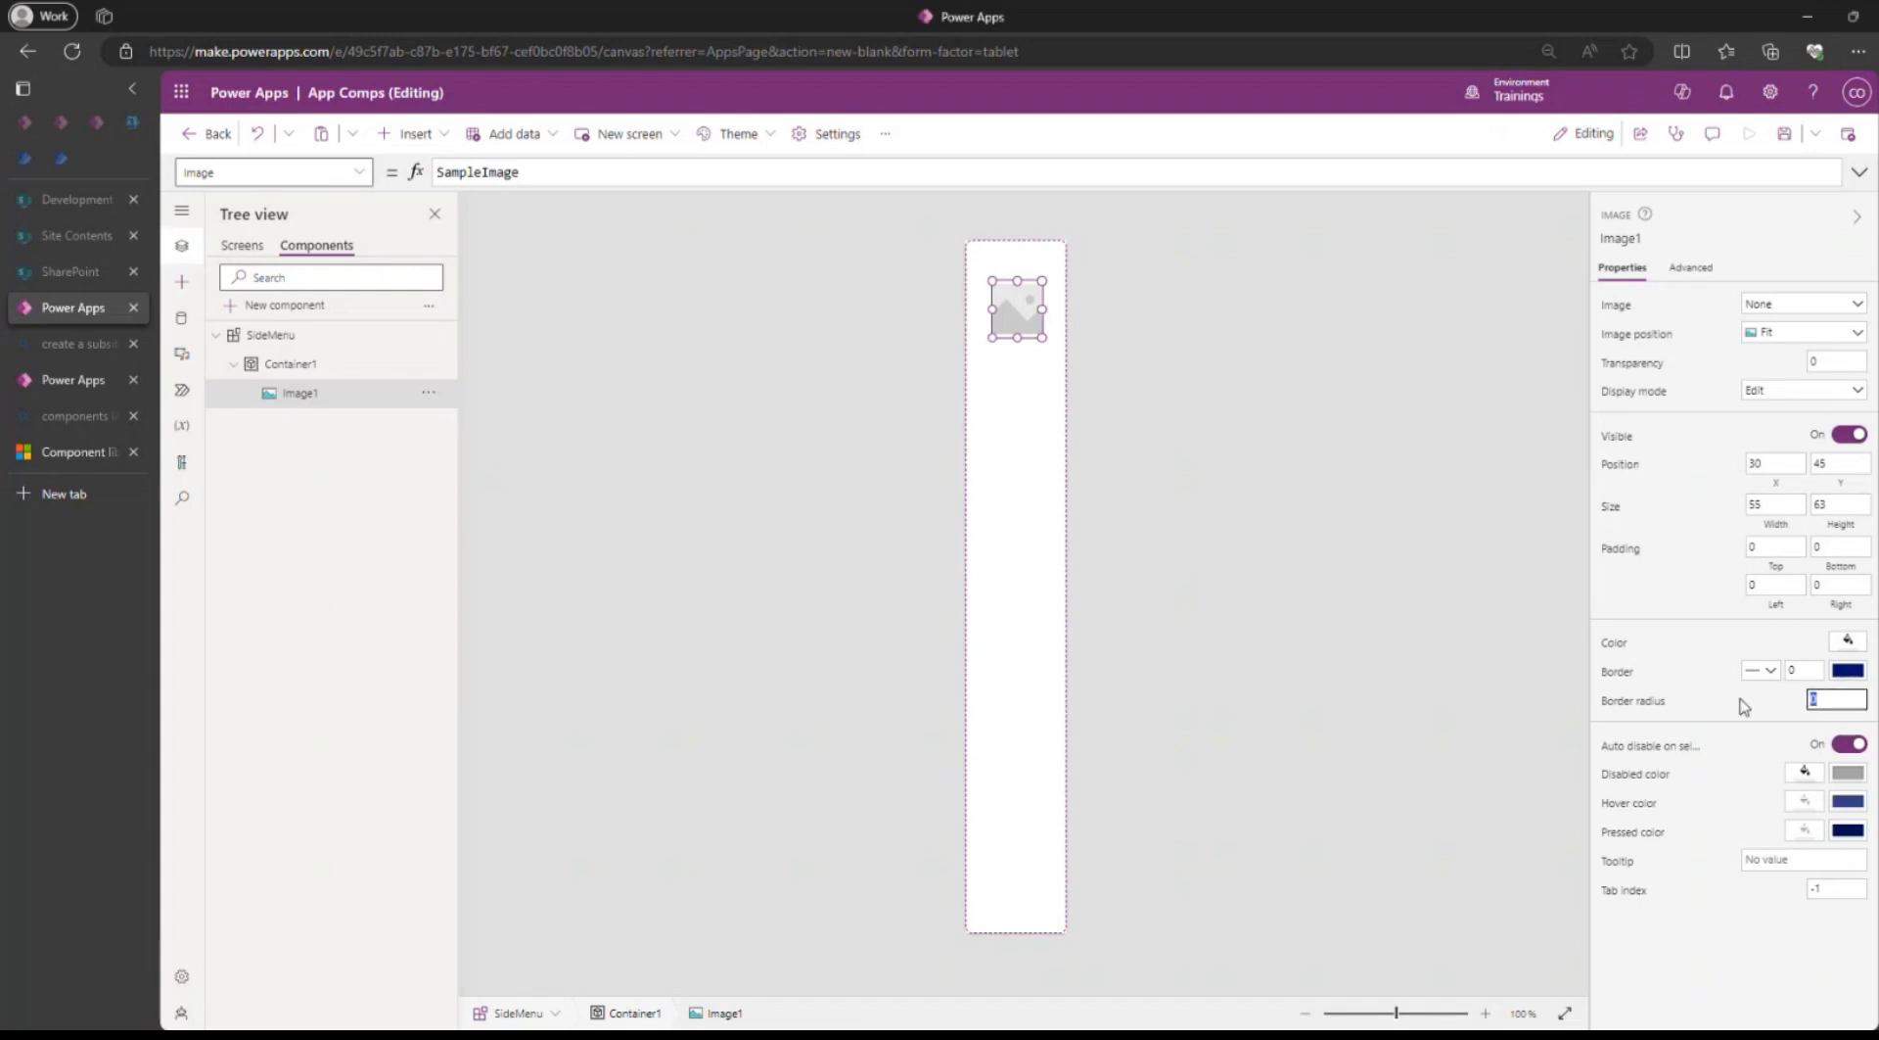
text(50)
Set the Image property of the new image in the SideMenu component to User().Image.
double_click(555, 176)
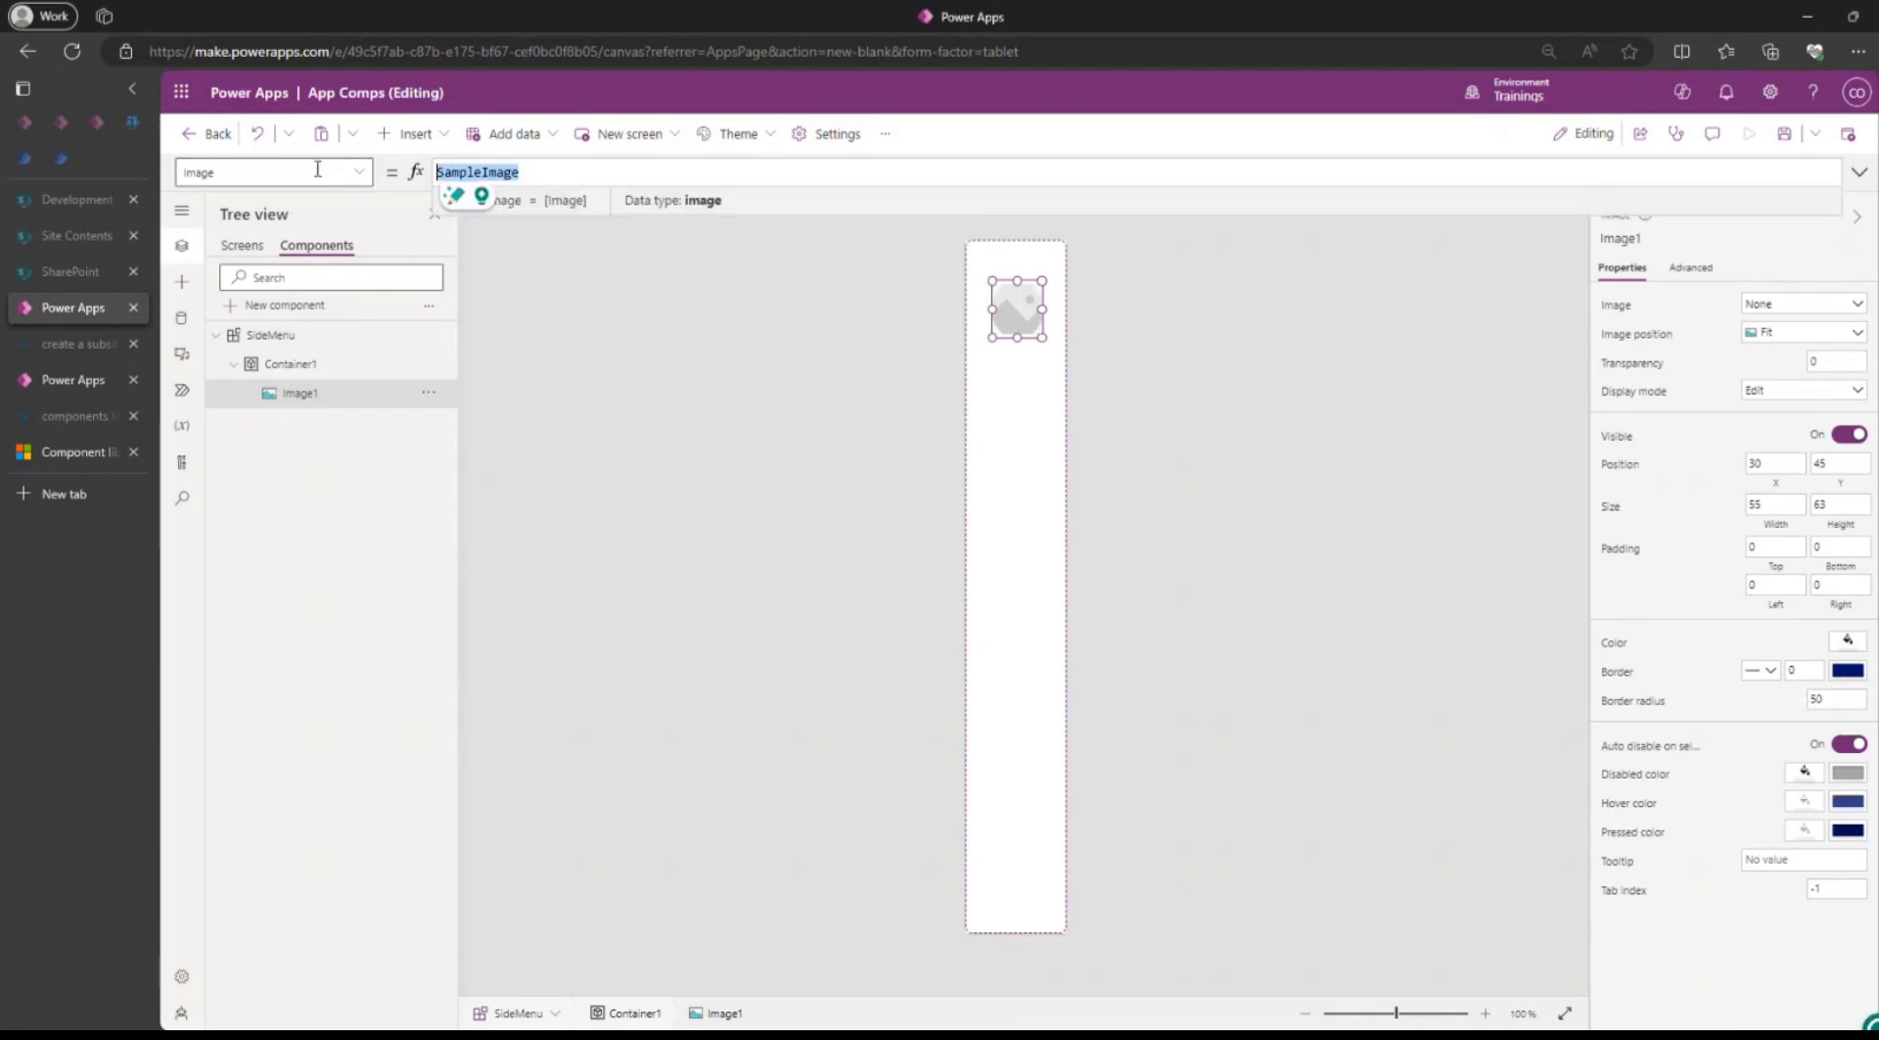
text(User())
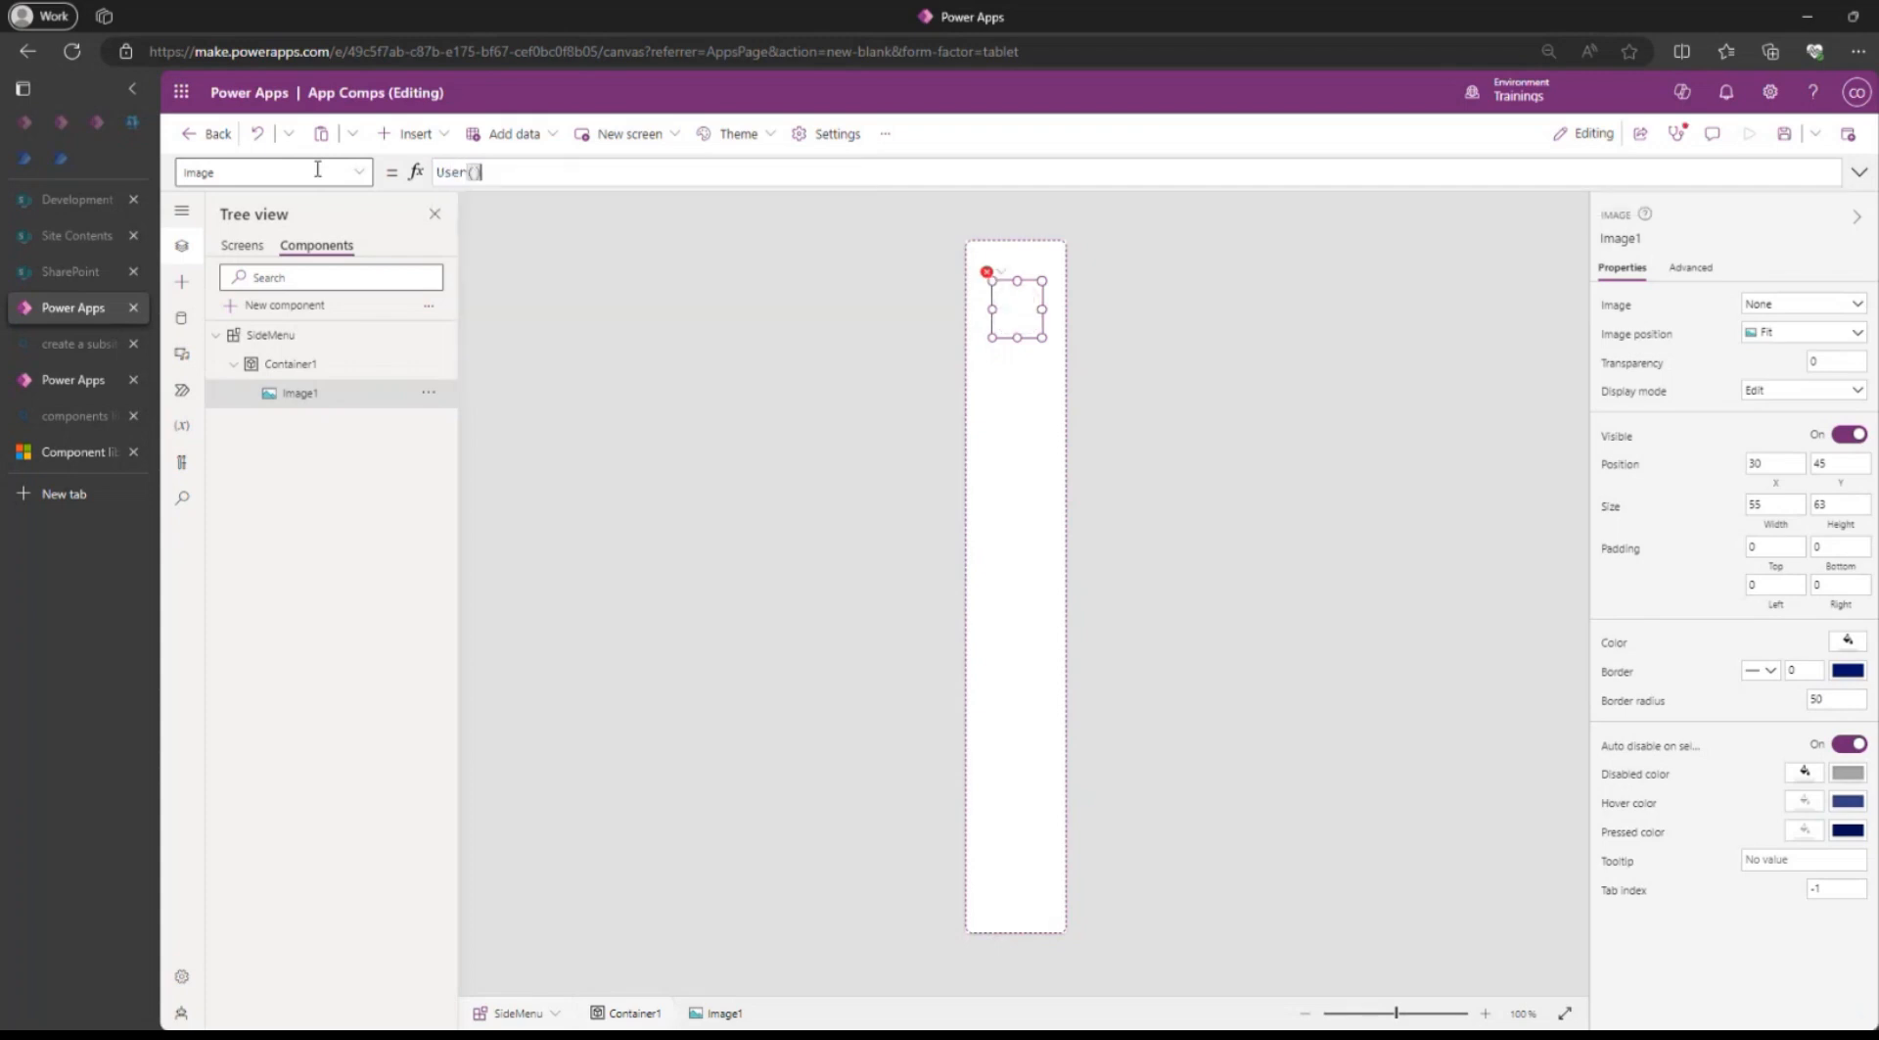
text(>Imag)
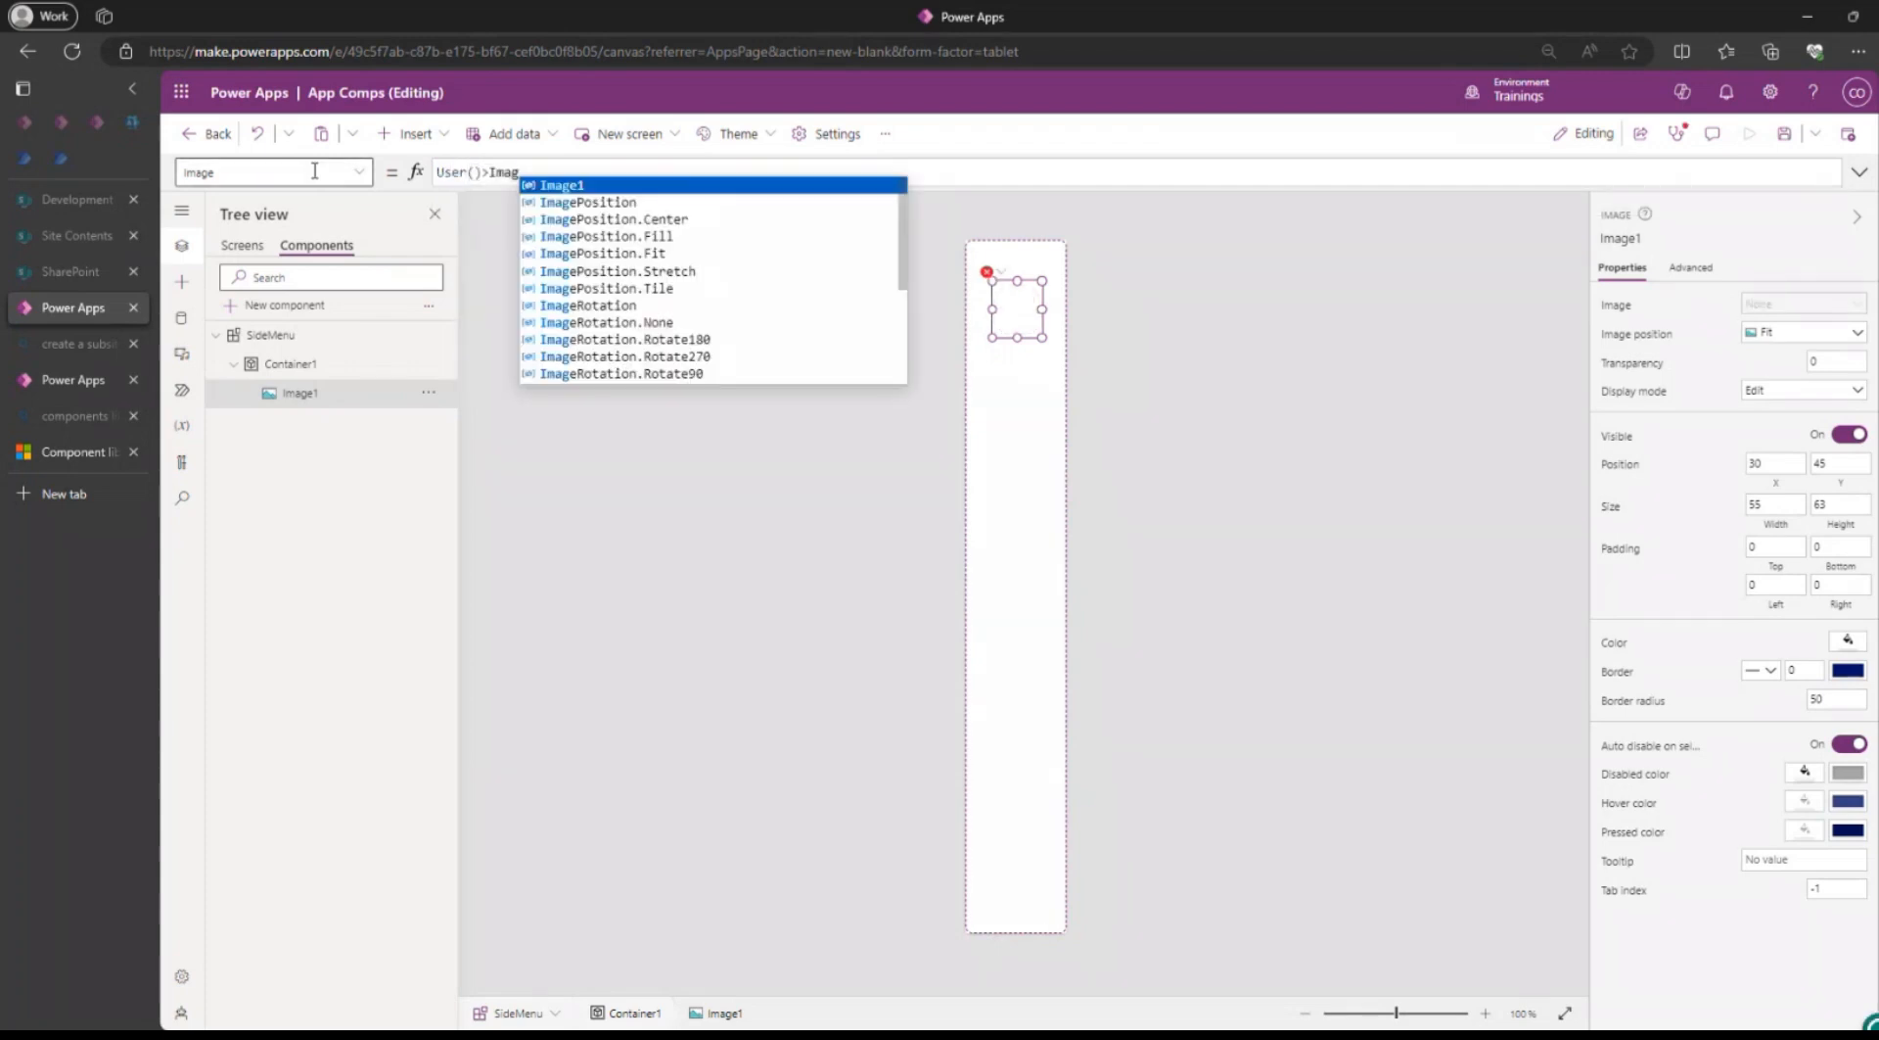
text(e)
key(Left)
key(Left)
key(Left)
key(Left)
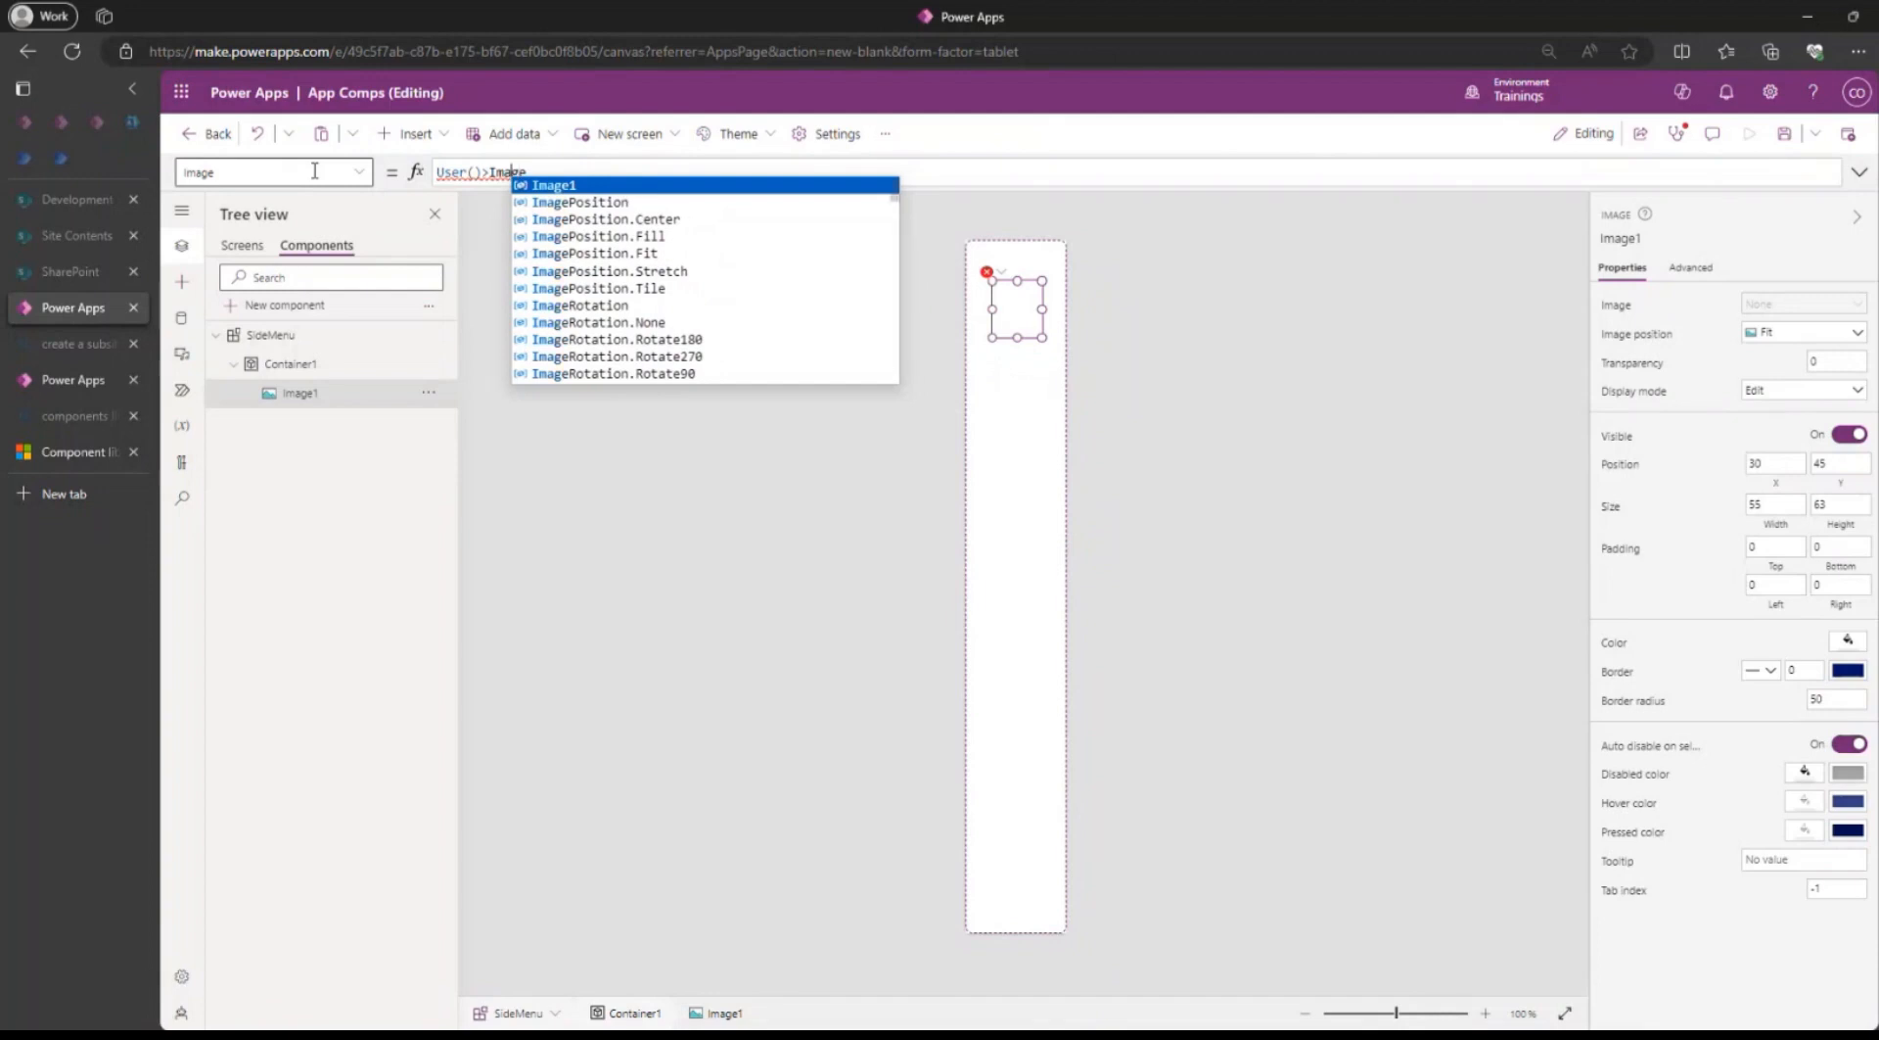
key(Escape)
key(BackSpace)
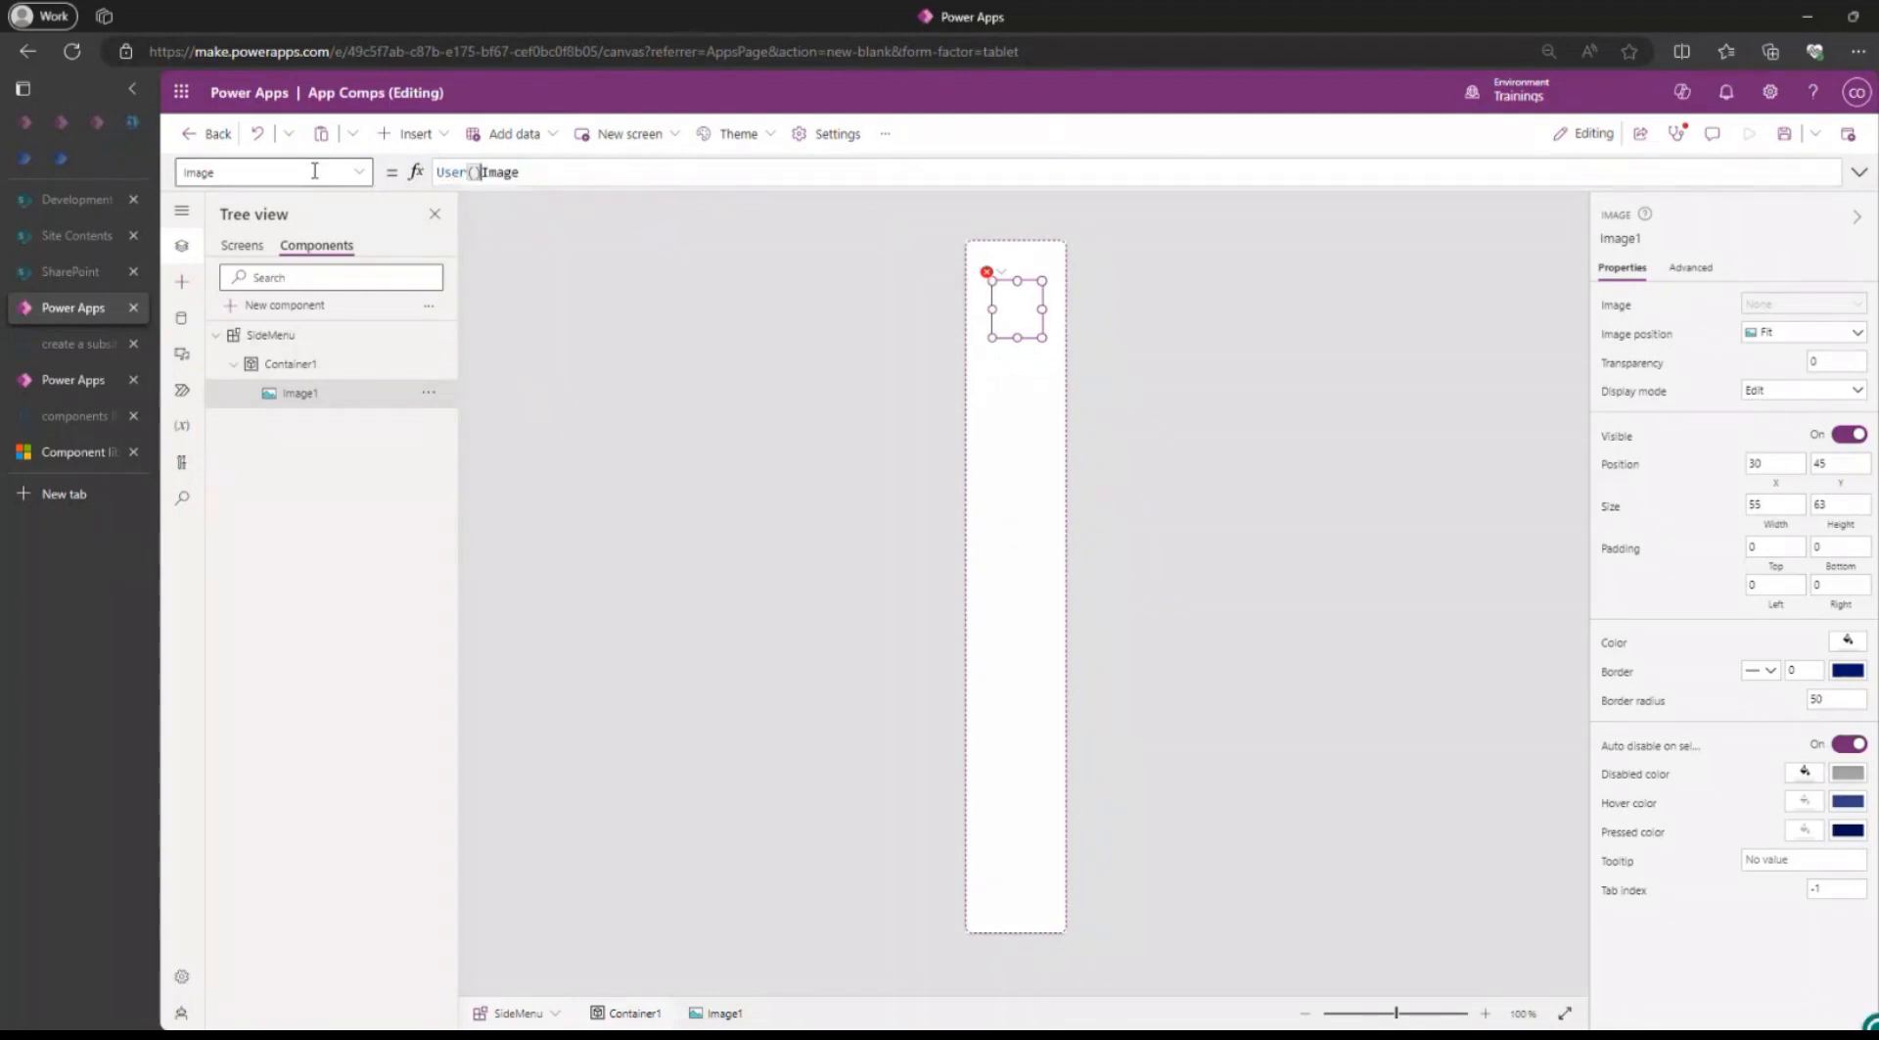
text(.)
click(1194, 392)
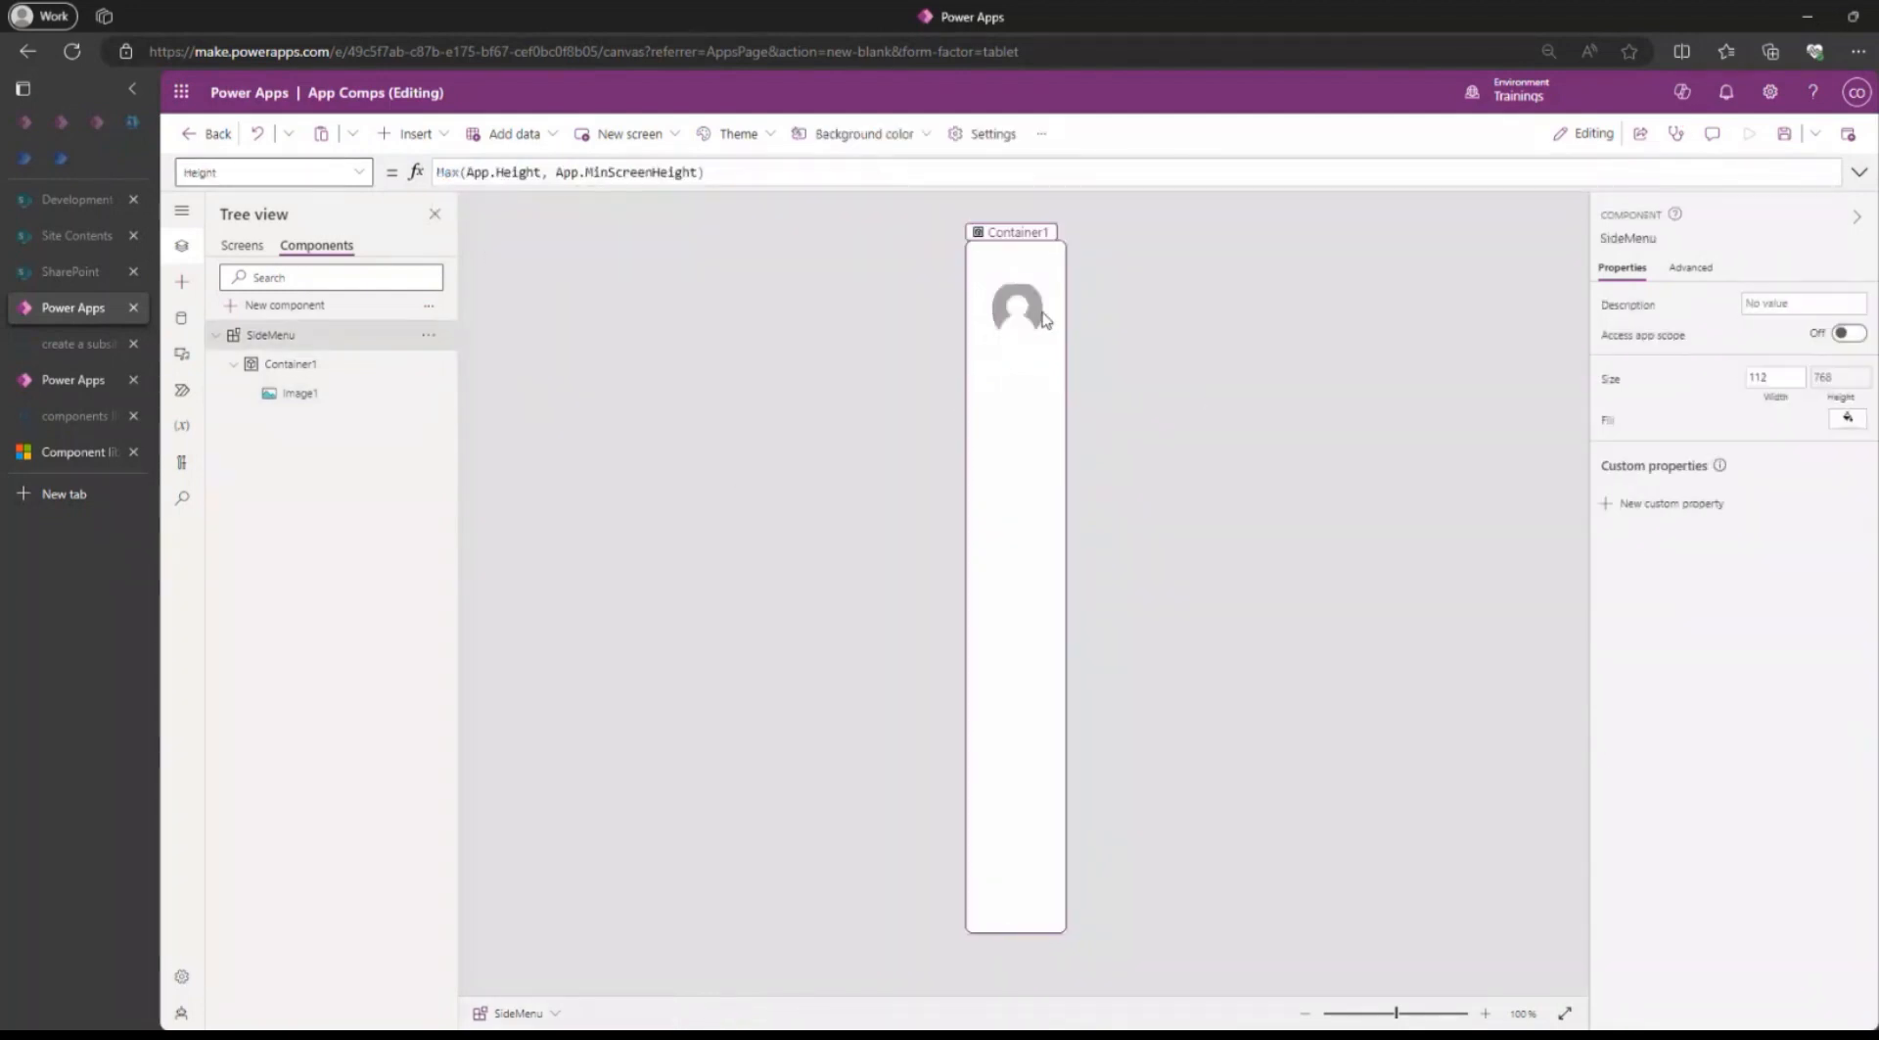
Resize the user image in the SideMenu component to 40 by 40 and centre it horizontally in the container.
click(1025, 311)
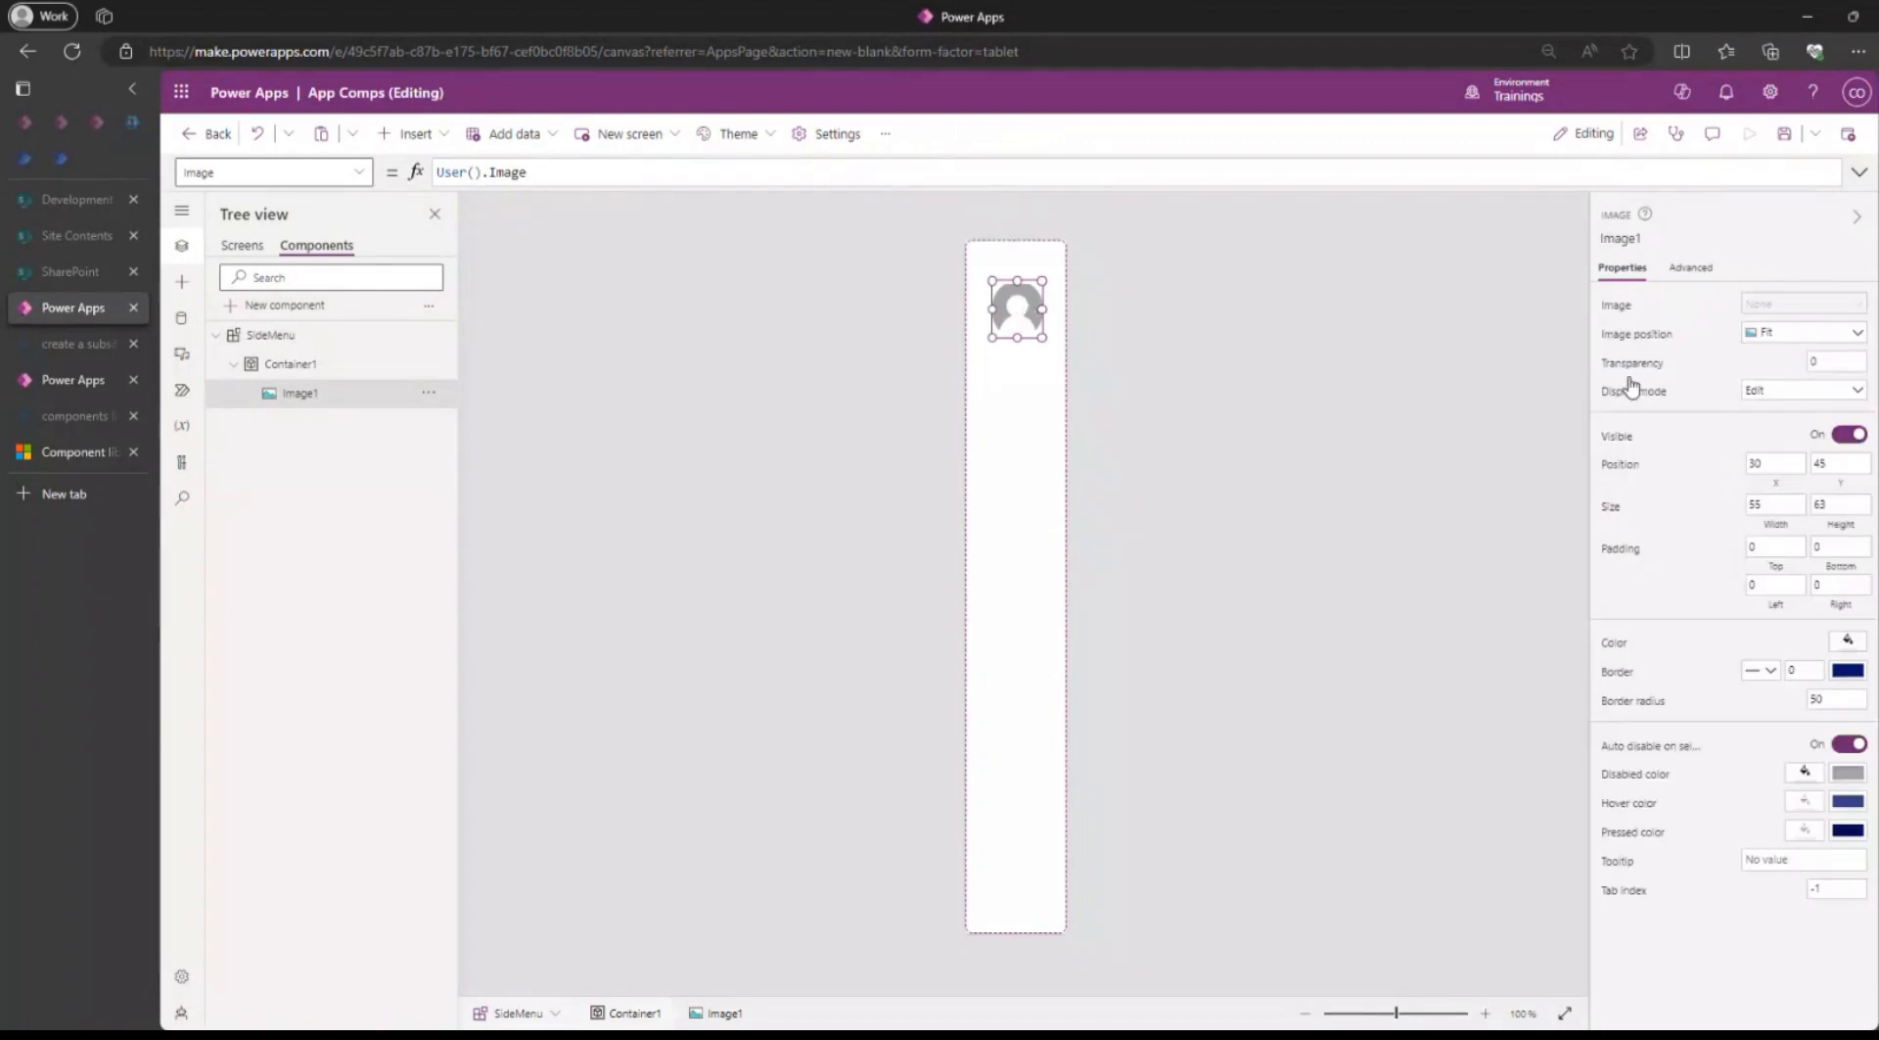
click(1776, 506)
text(40)
click(1849, 501)
drag(1848, 499, 1755, 496)
text(40)
click(1070, 375)
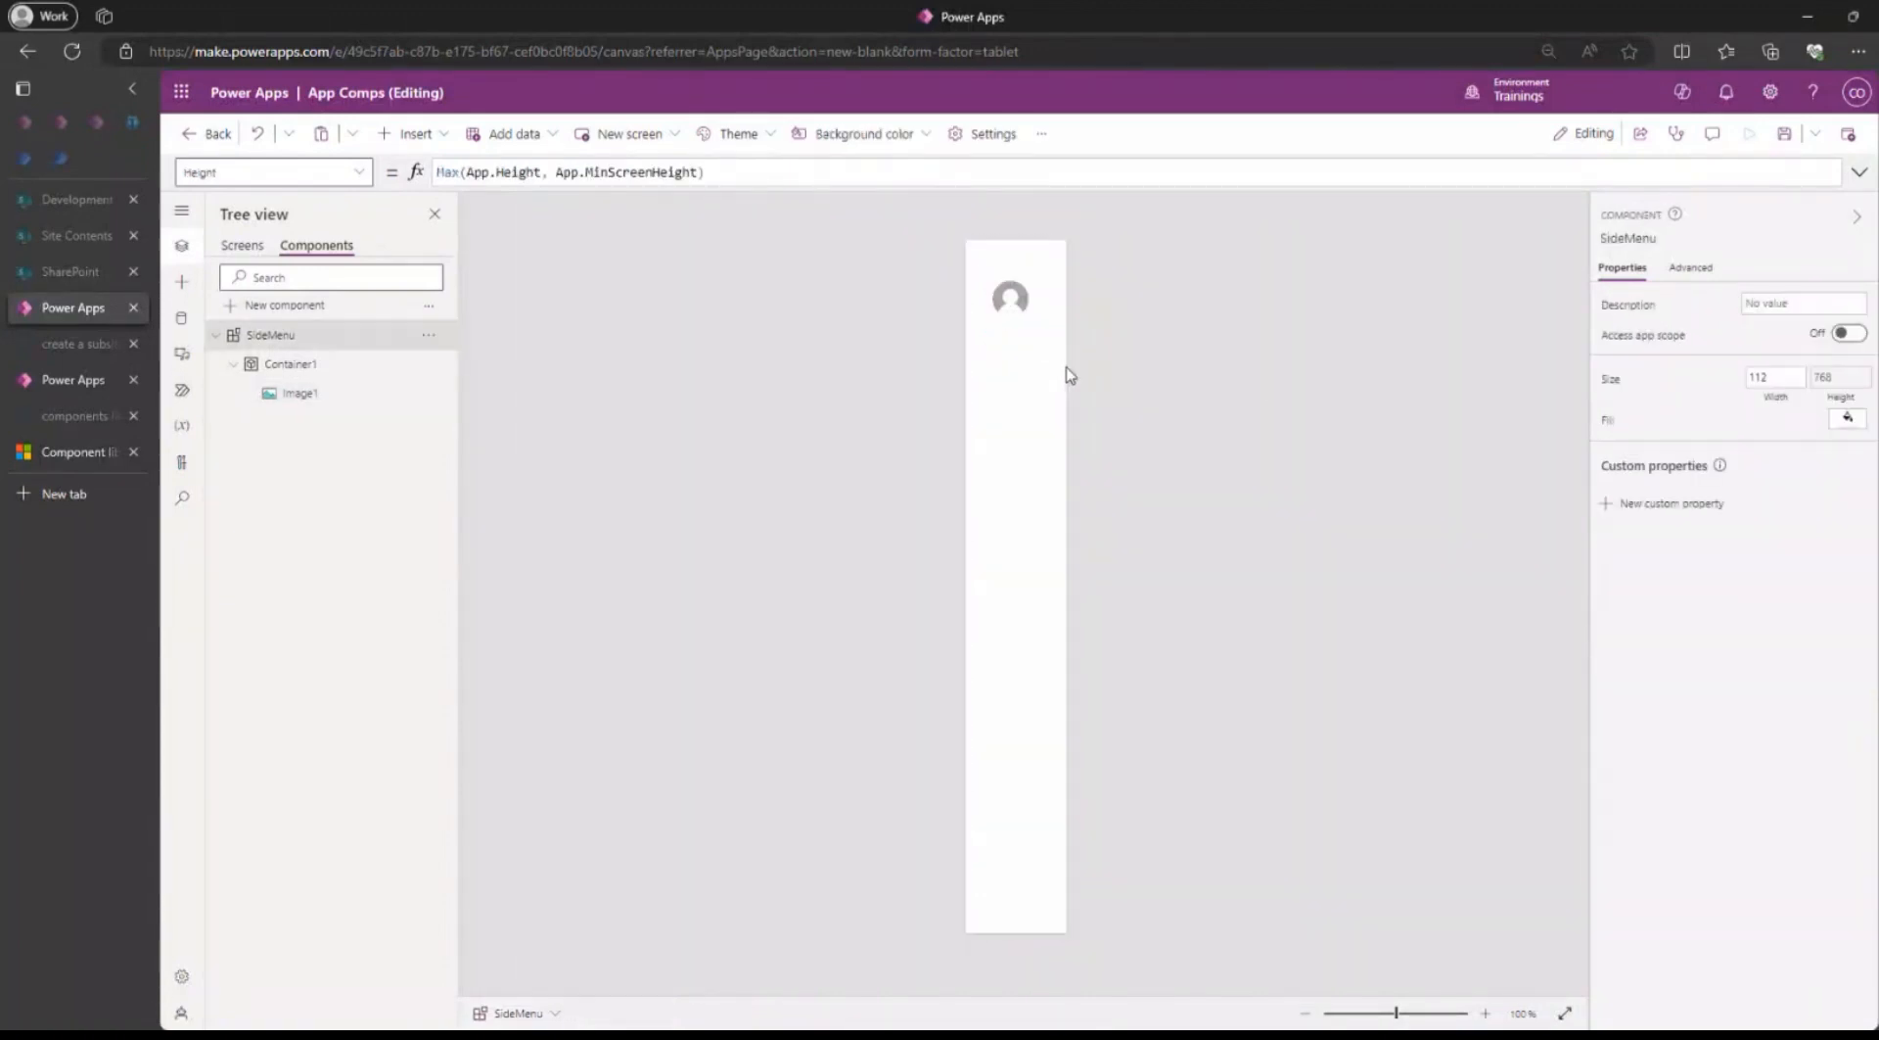
click(1013, 306)
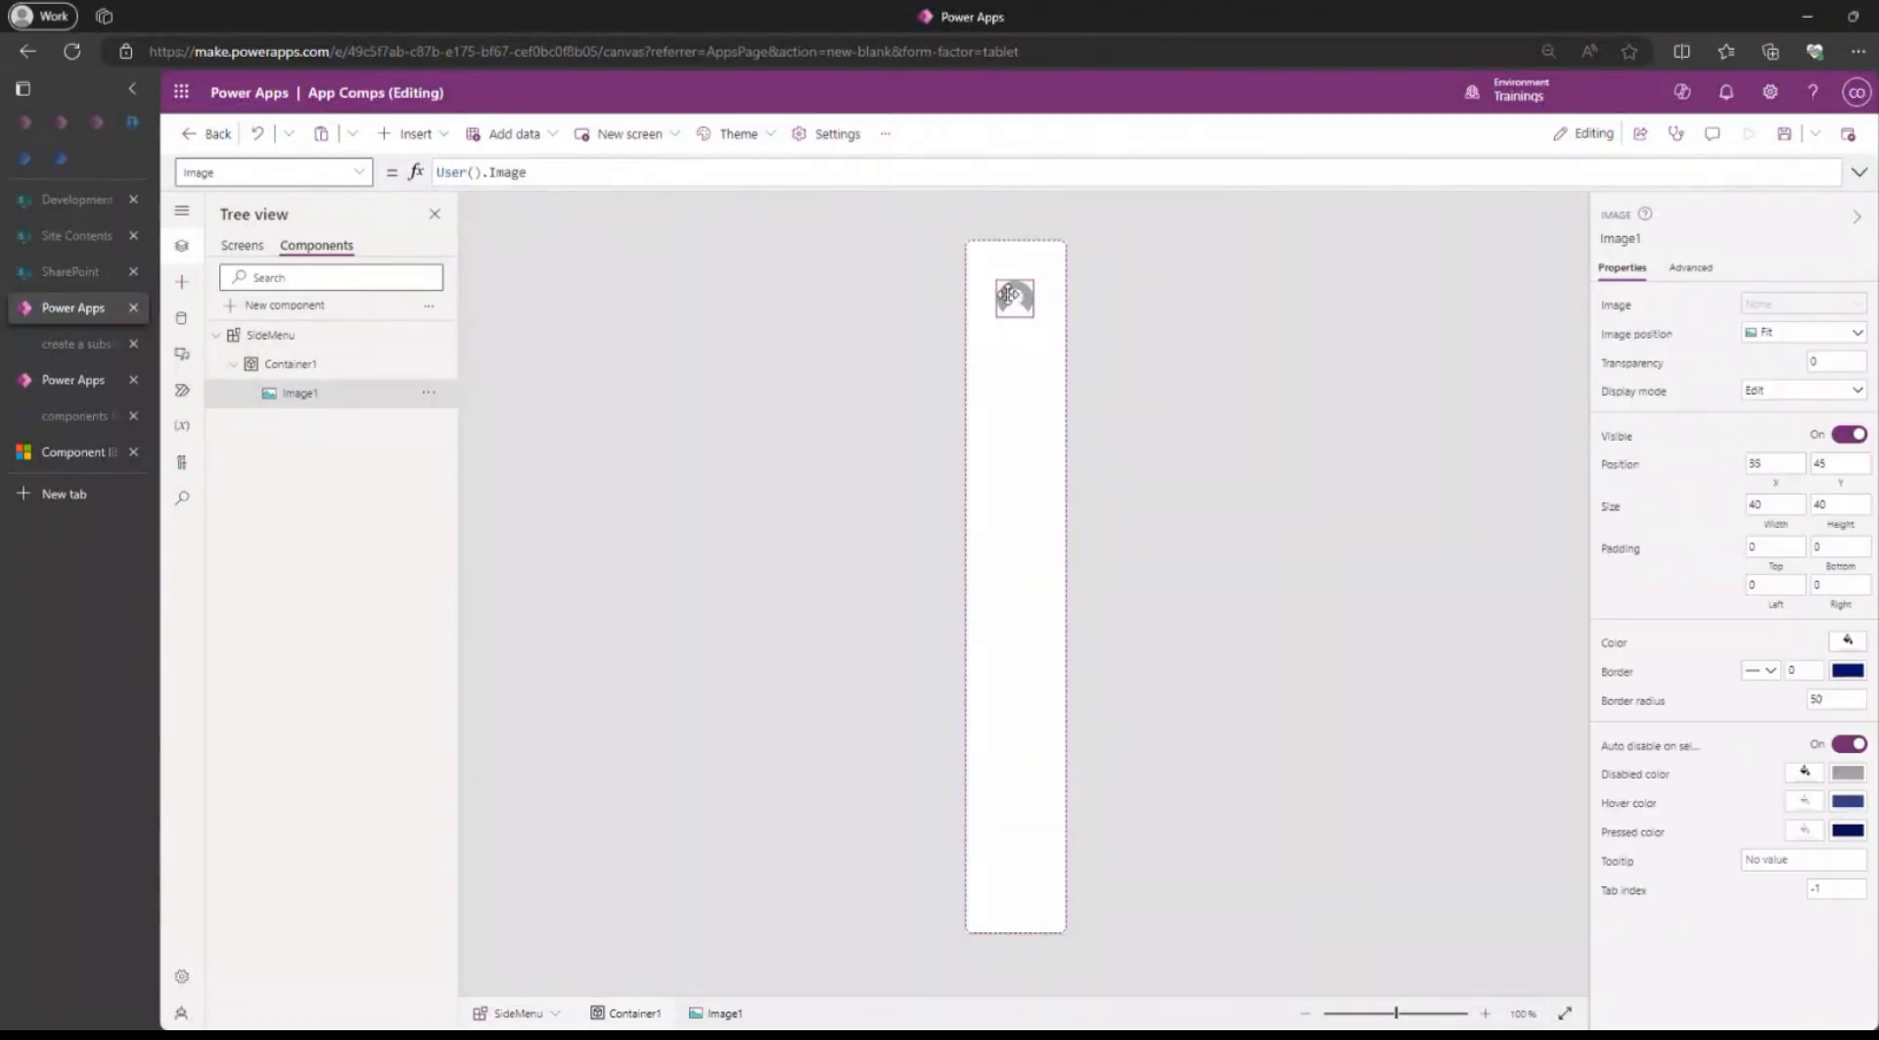
click(1218, 345)
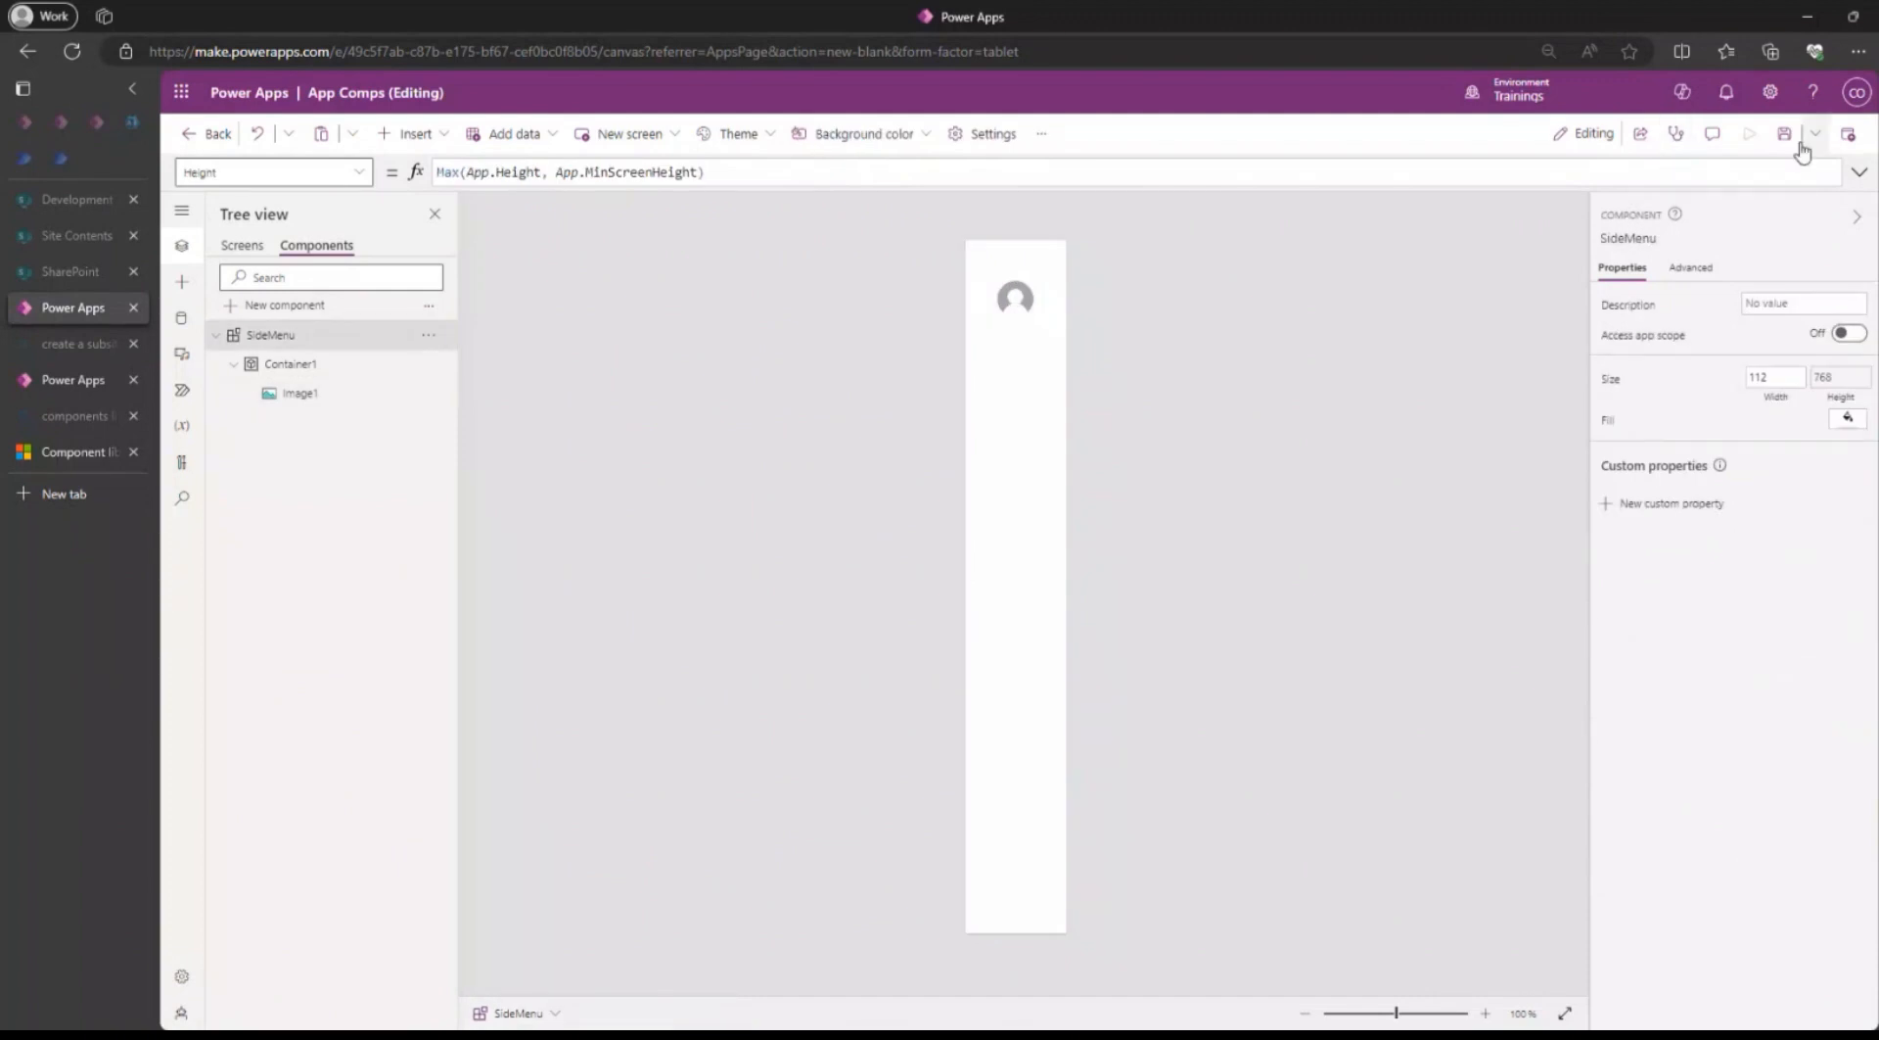
Check how the user image appears in the SideMenu instances on Screen3, Screen2 and Screen1.
click(242, 246)
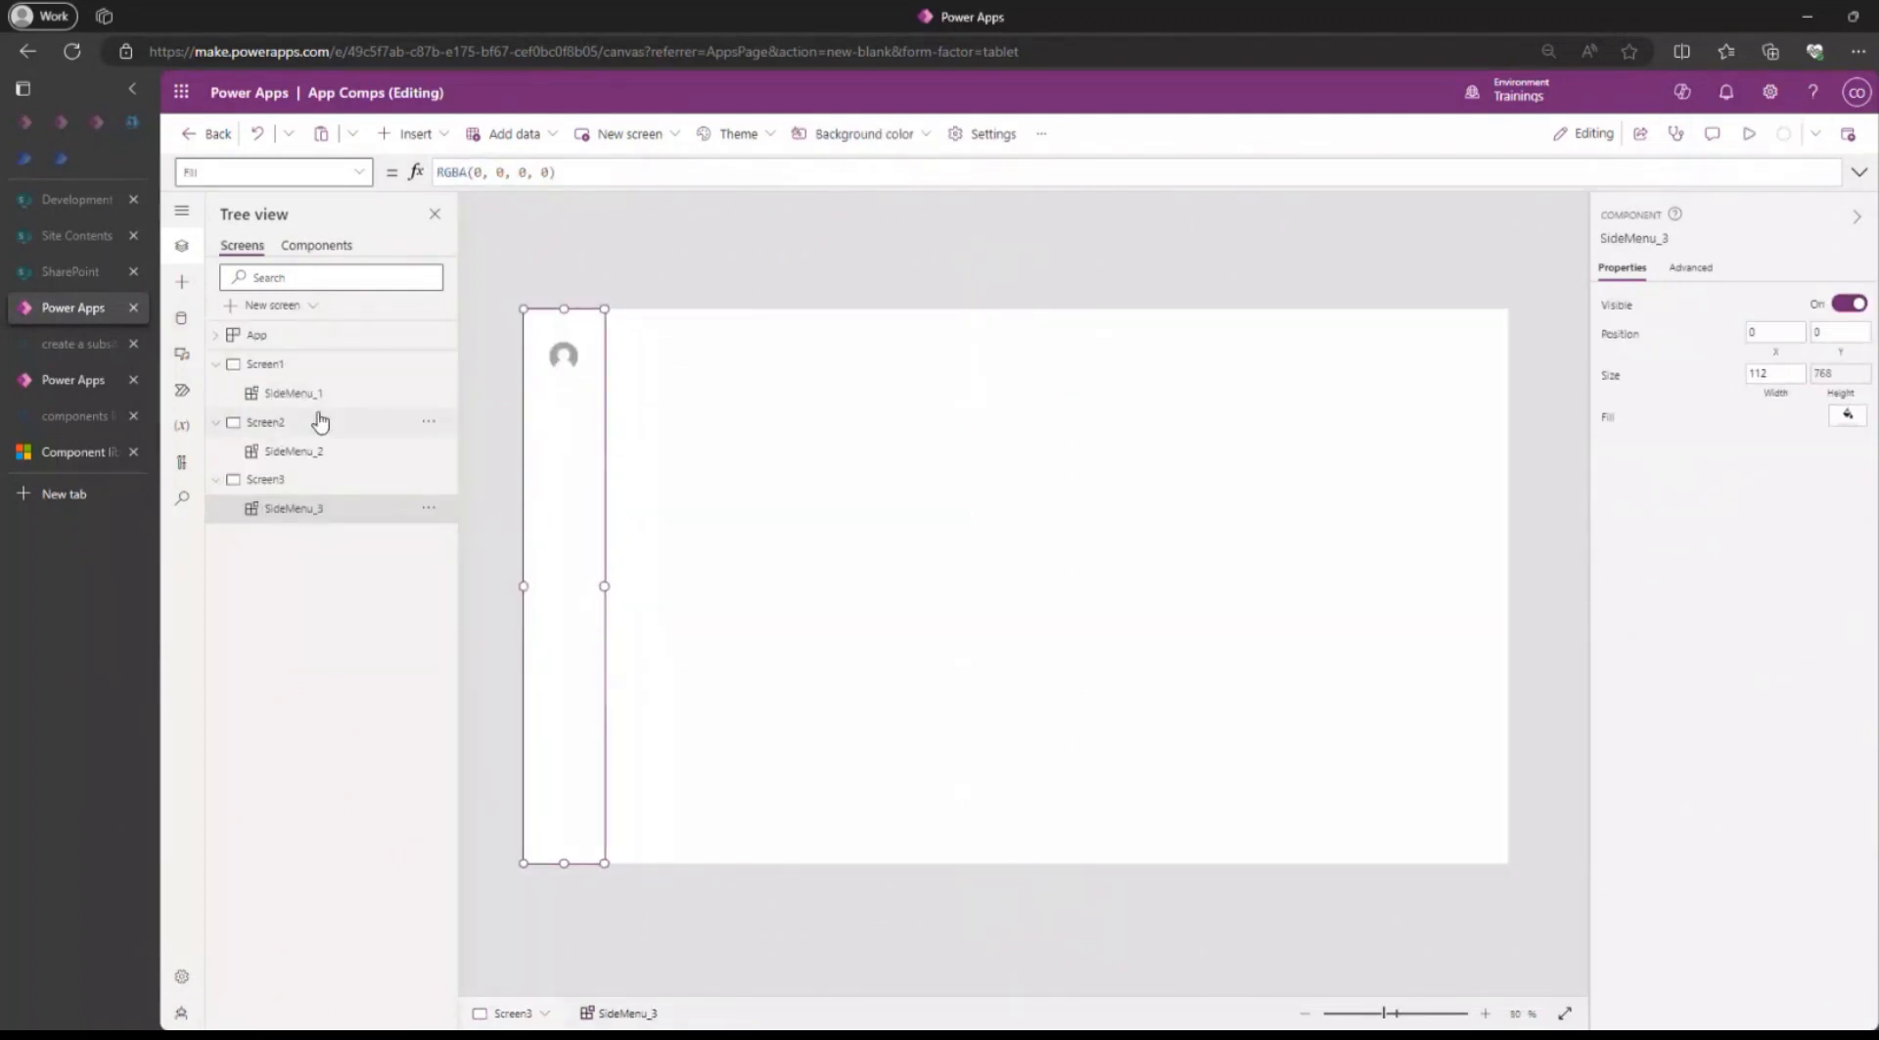
click(320, 421)
click(323, 365)
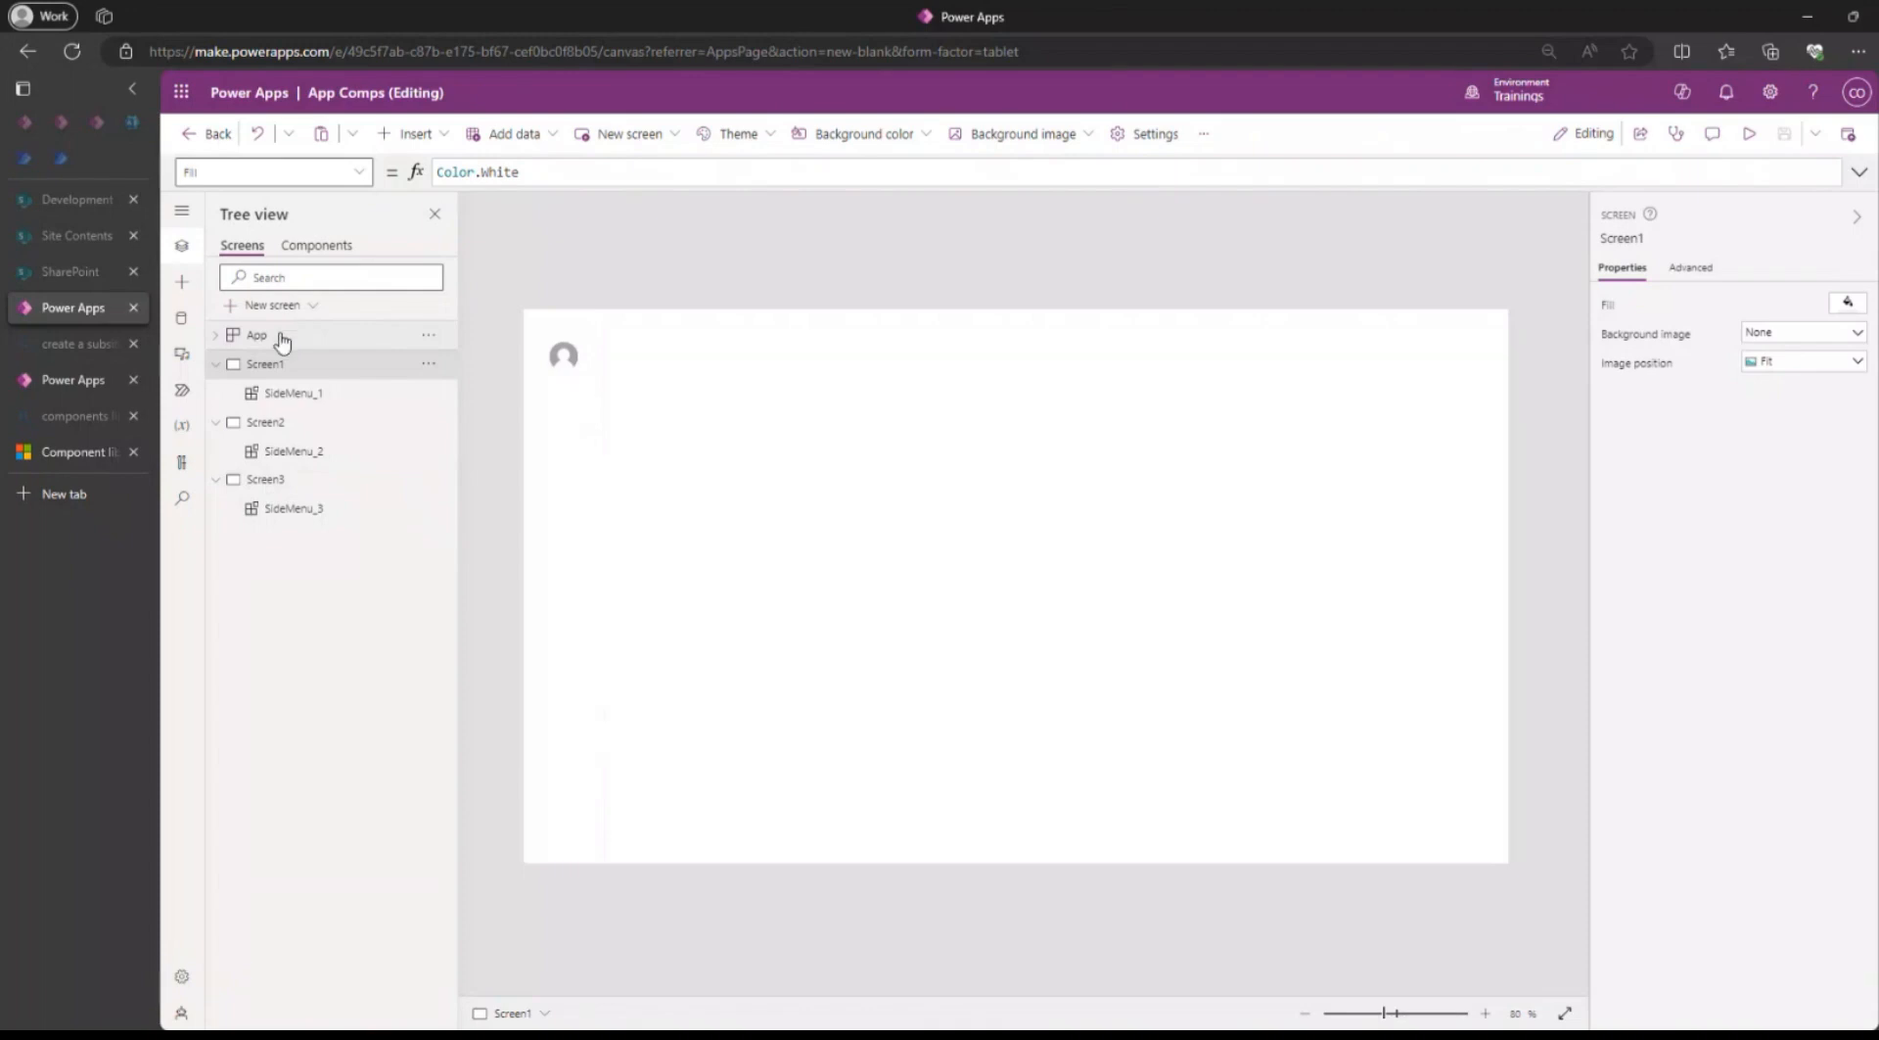
Add a fourth blank screen to the app and place the SideMenu component on it.
click(266, 305)
click(322, 445)
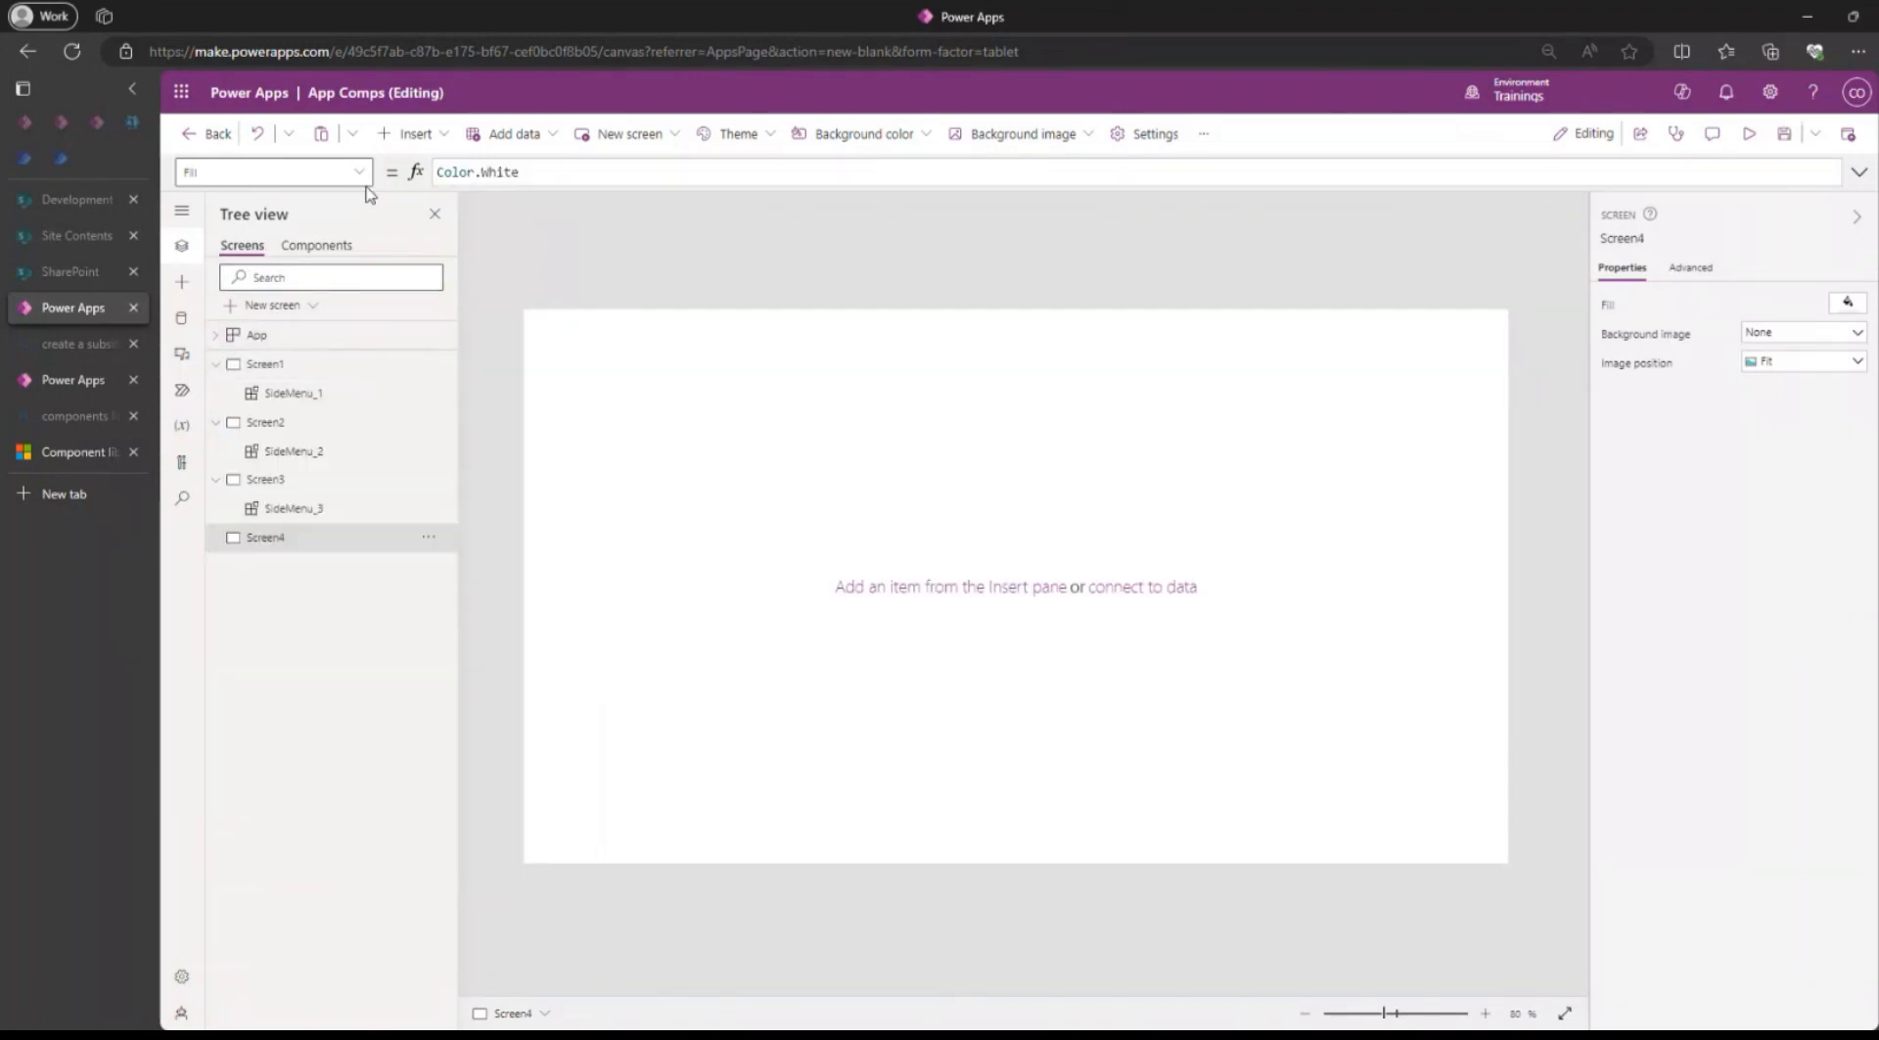
click(416, 137)
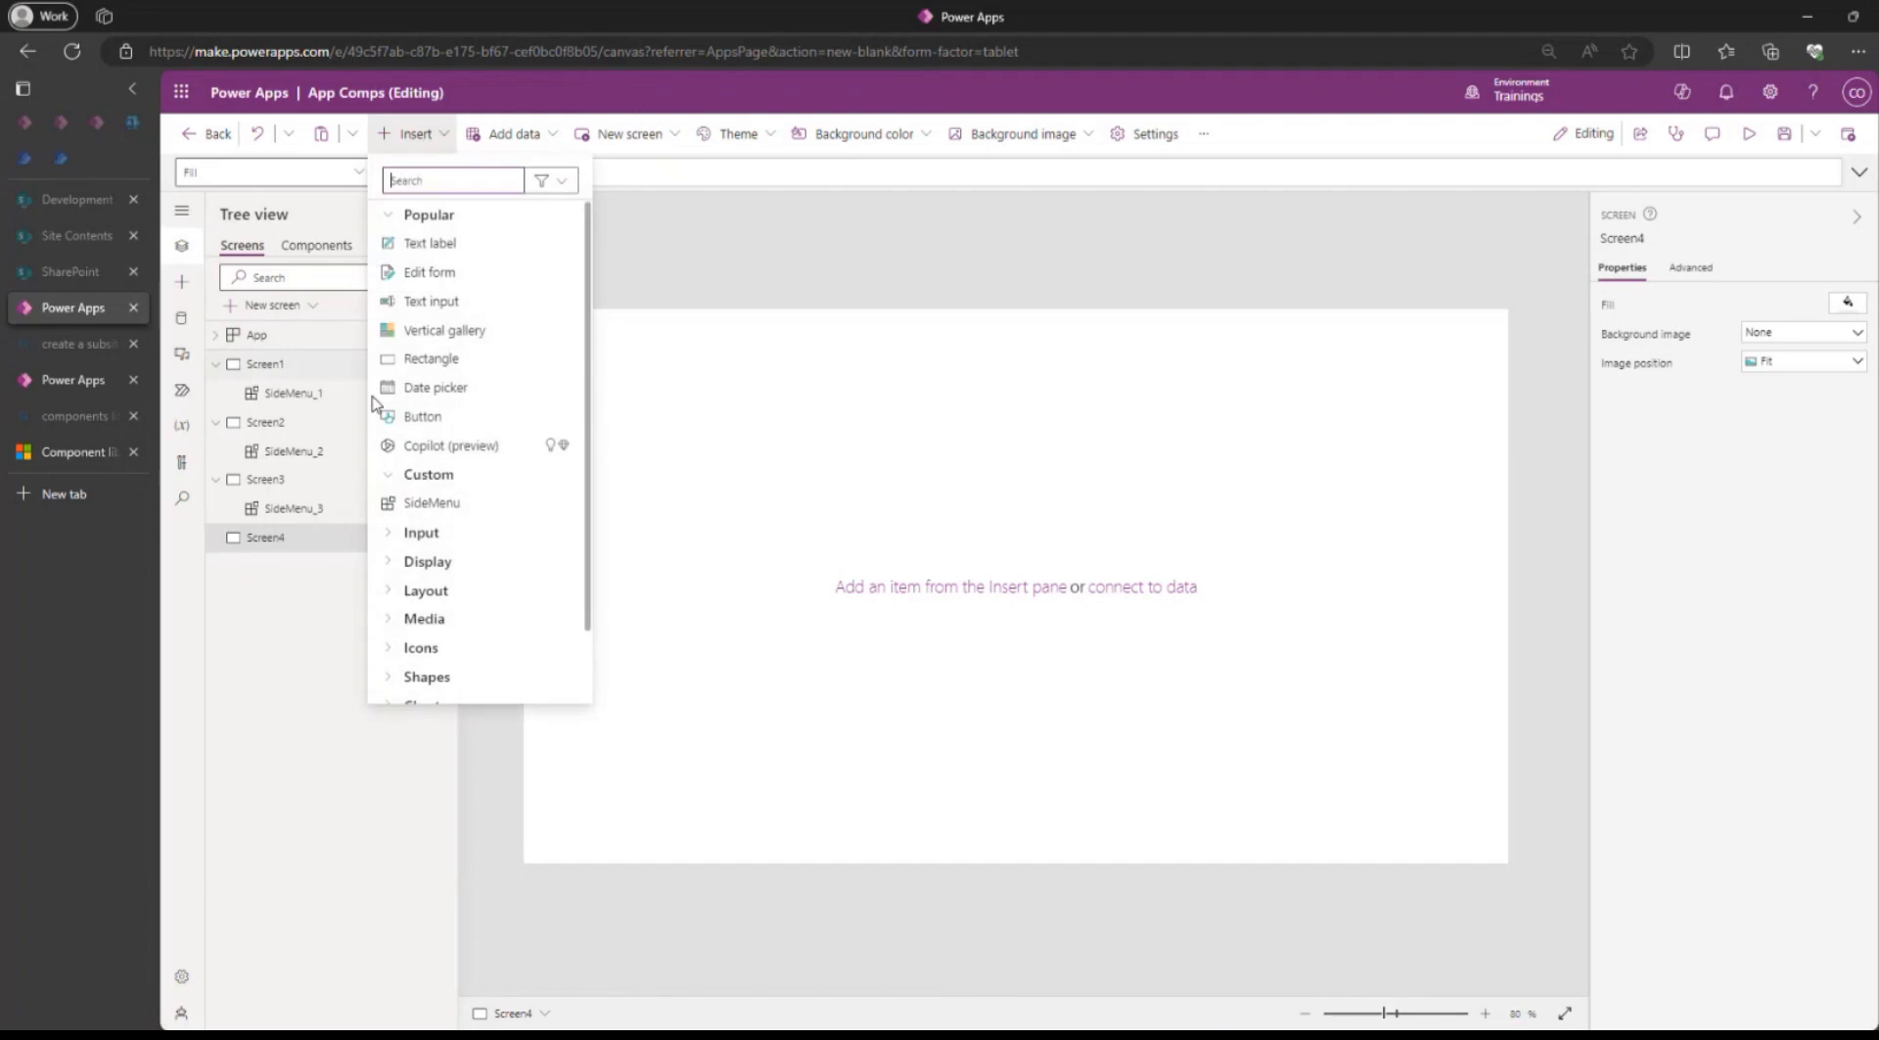
click(429, 501)
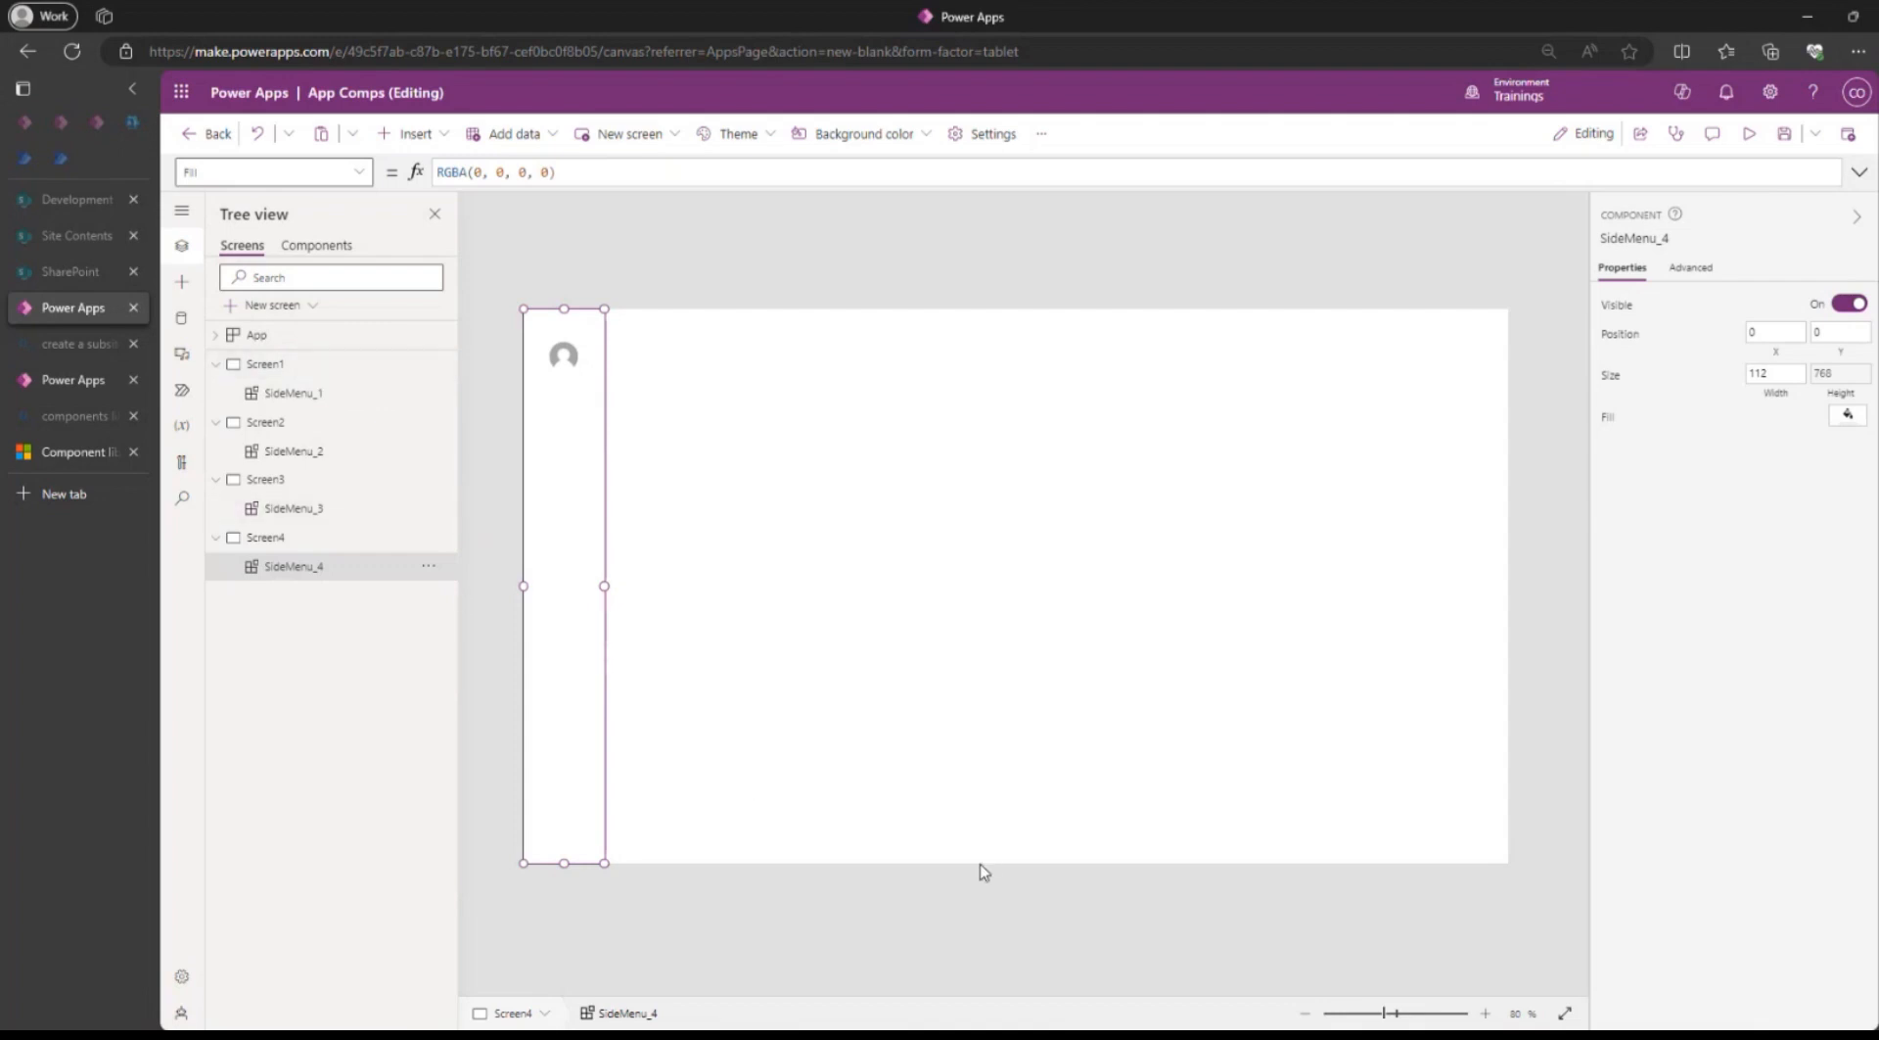
Return to the SideMenu component and look over the controls that can be inserted into Container1.
click(324, 249)
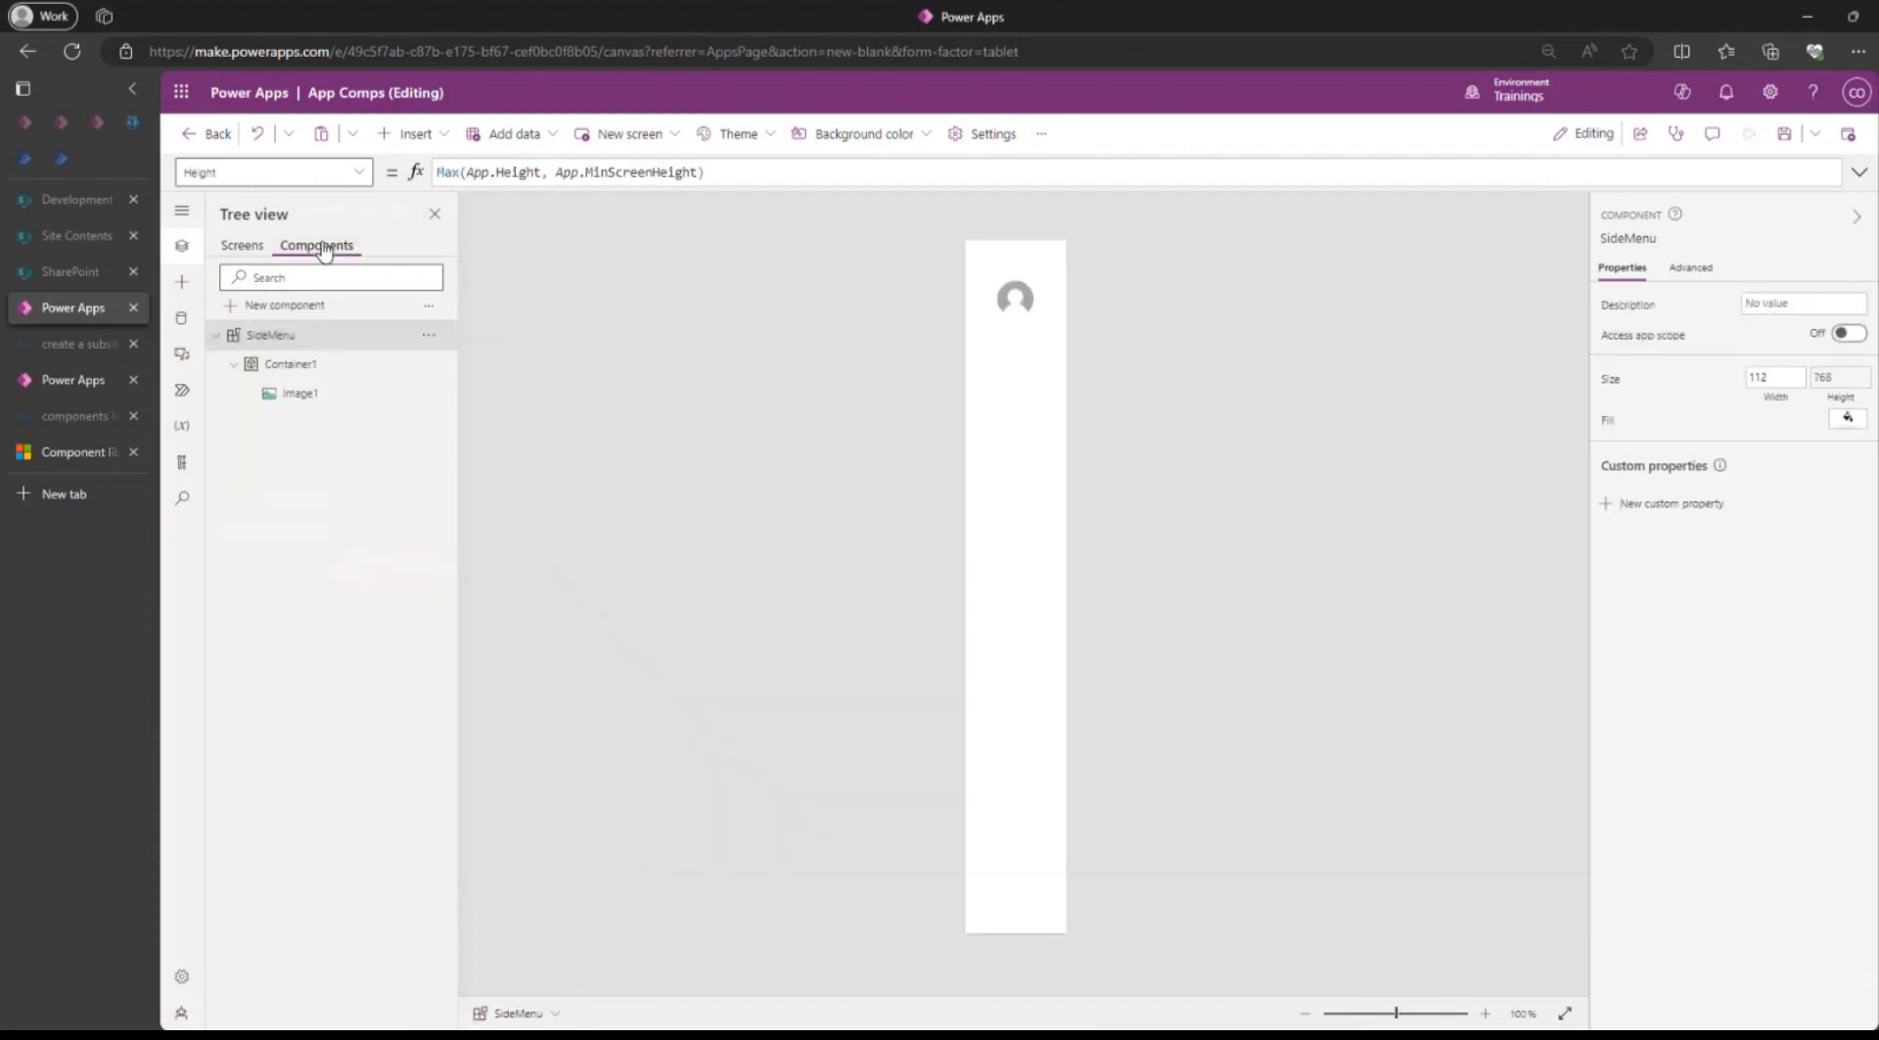
click(1034, 486)
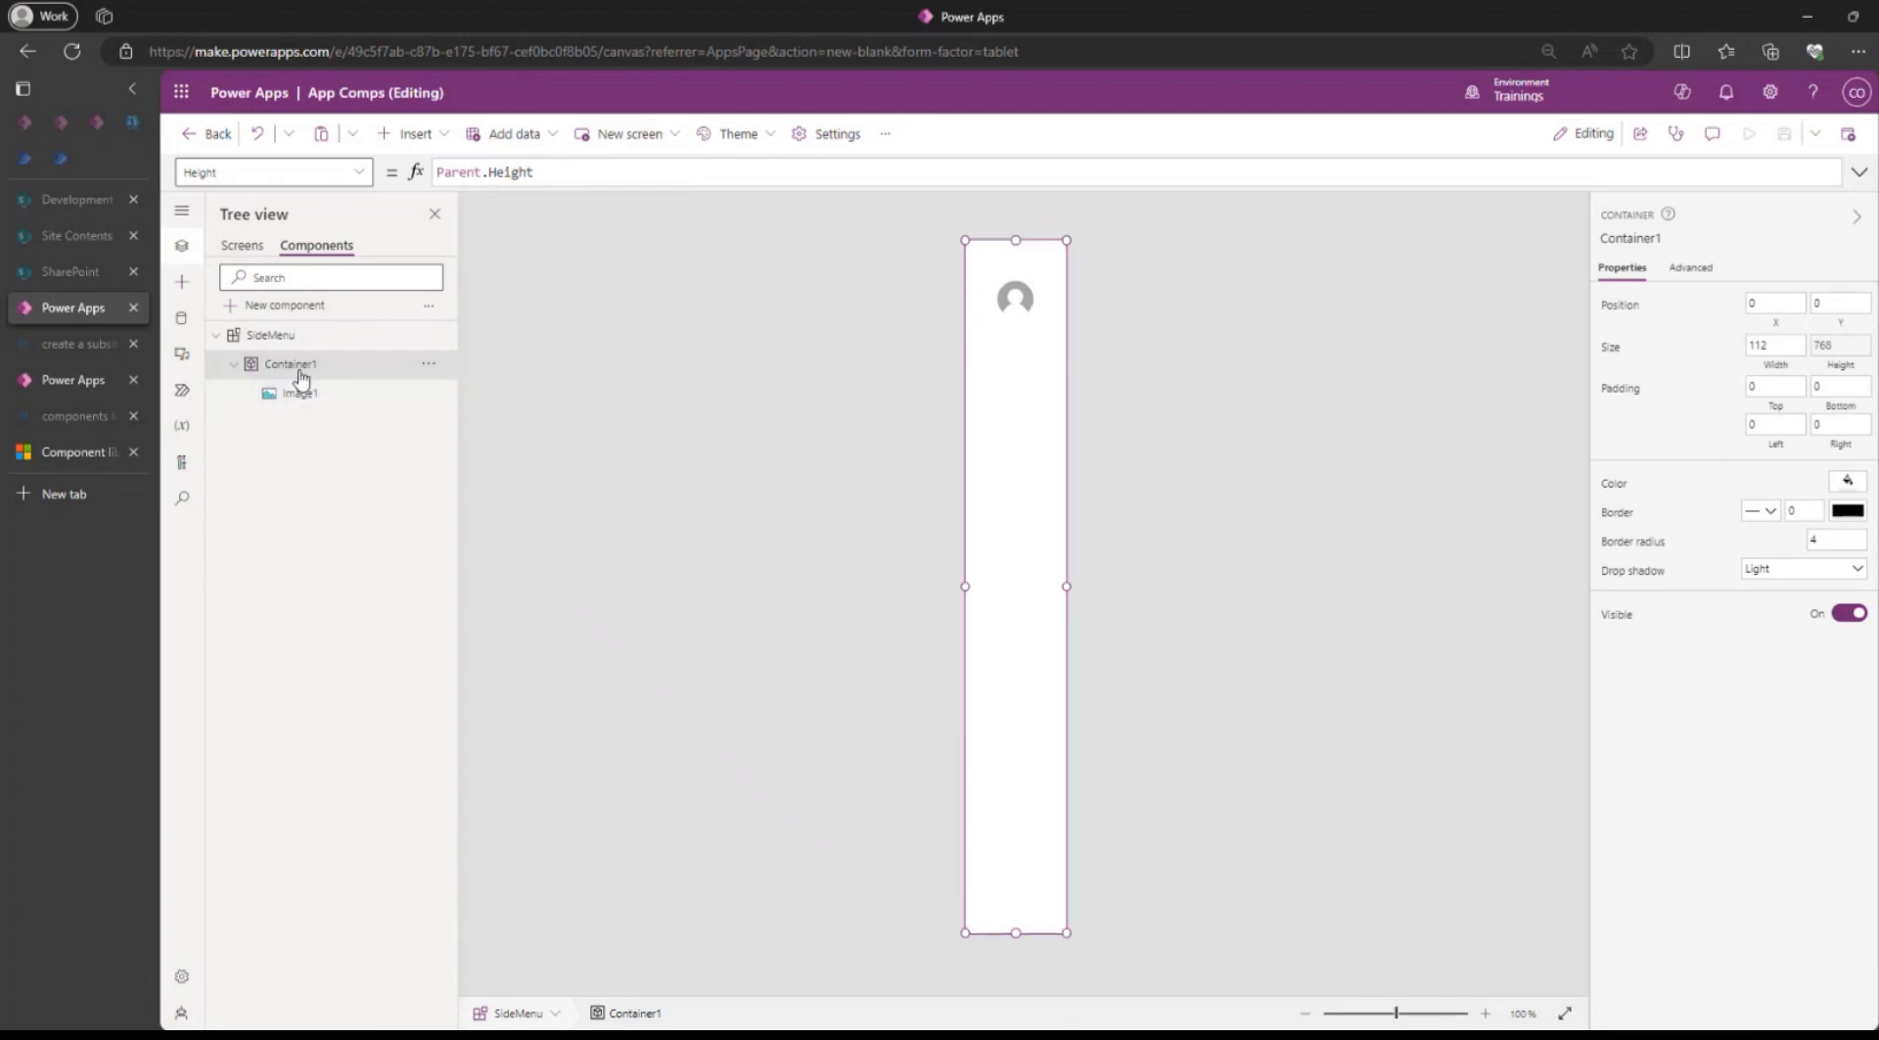
click(415, 134)
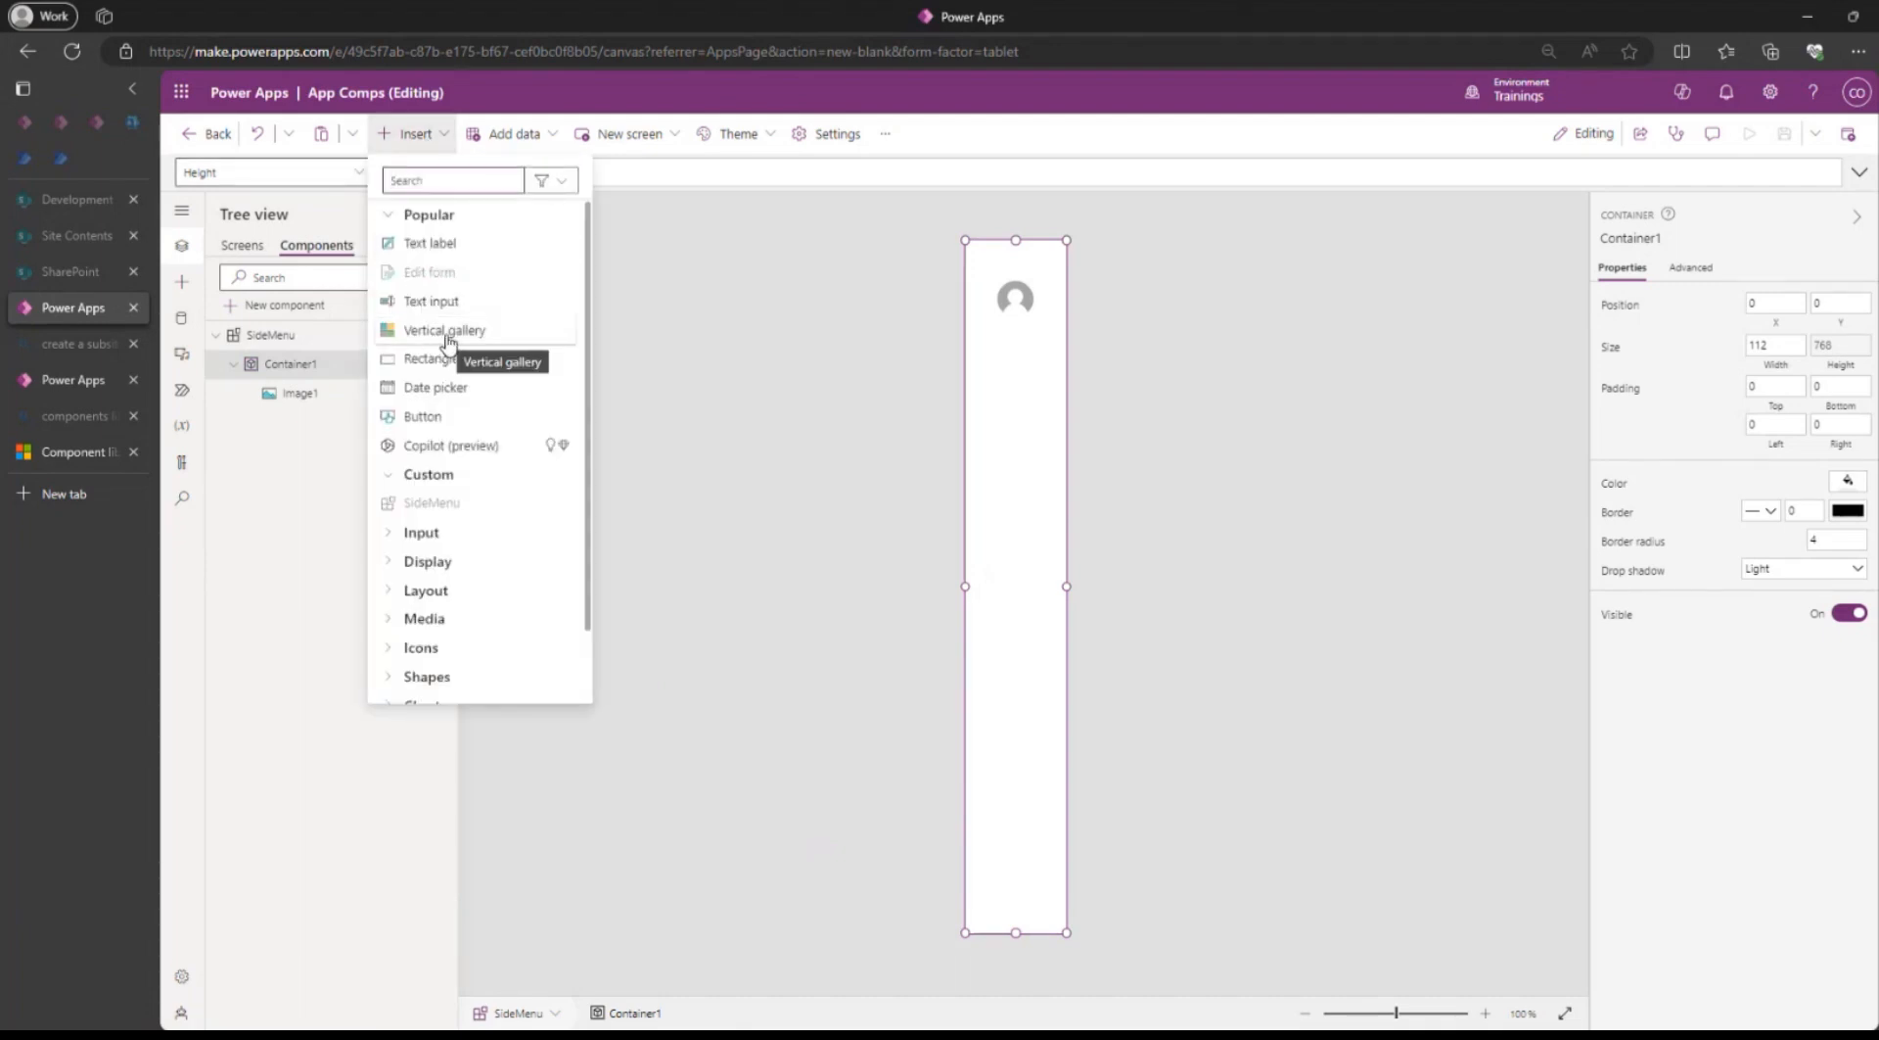
click(311, 441)
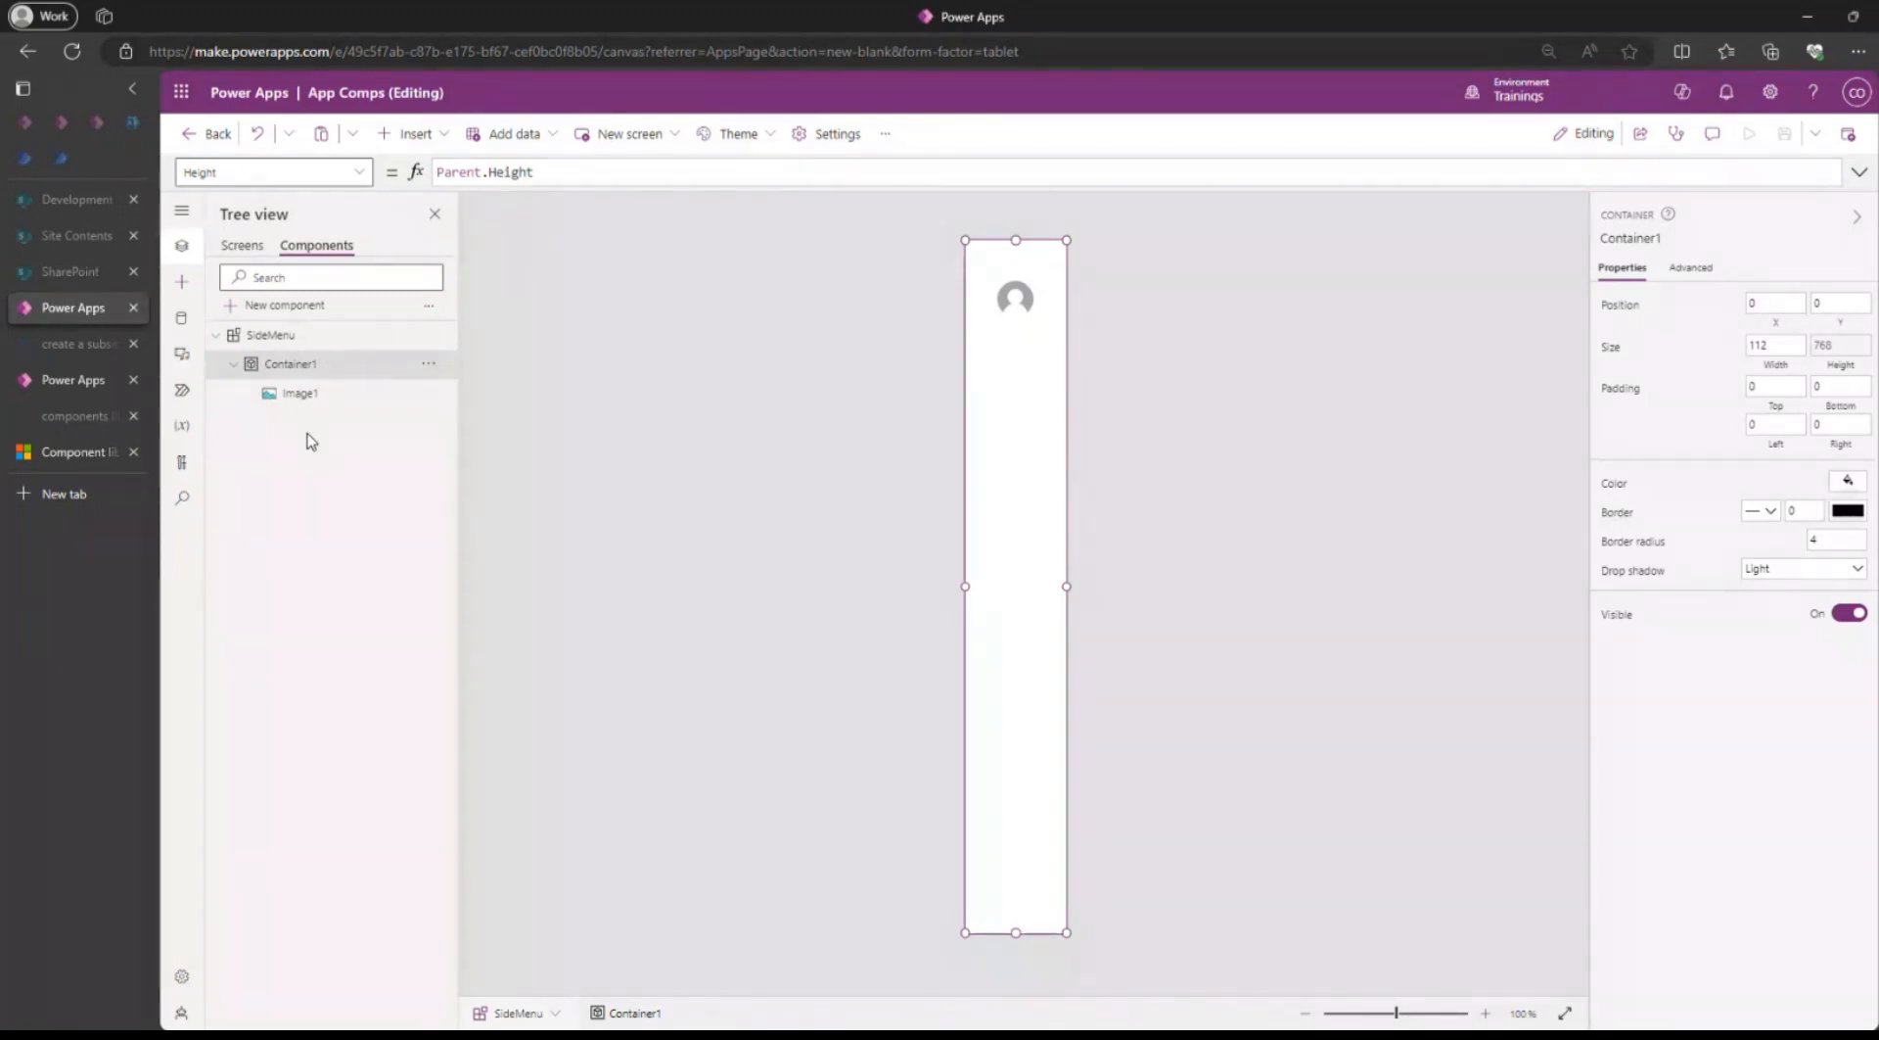
Start a new custom property on the SideMenu component with the display name App Menu.
click(234, 336)
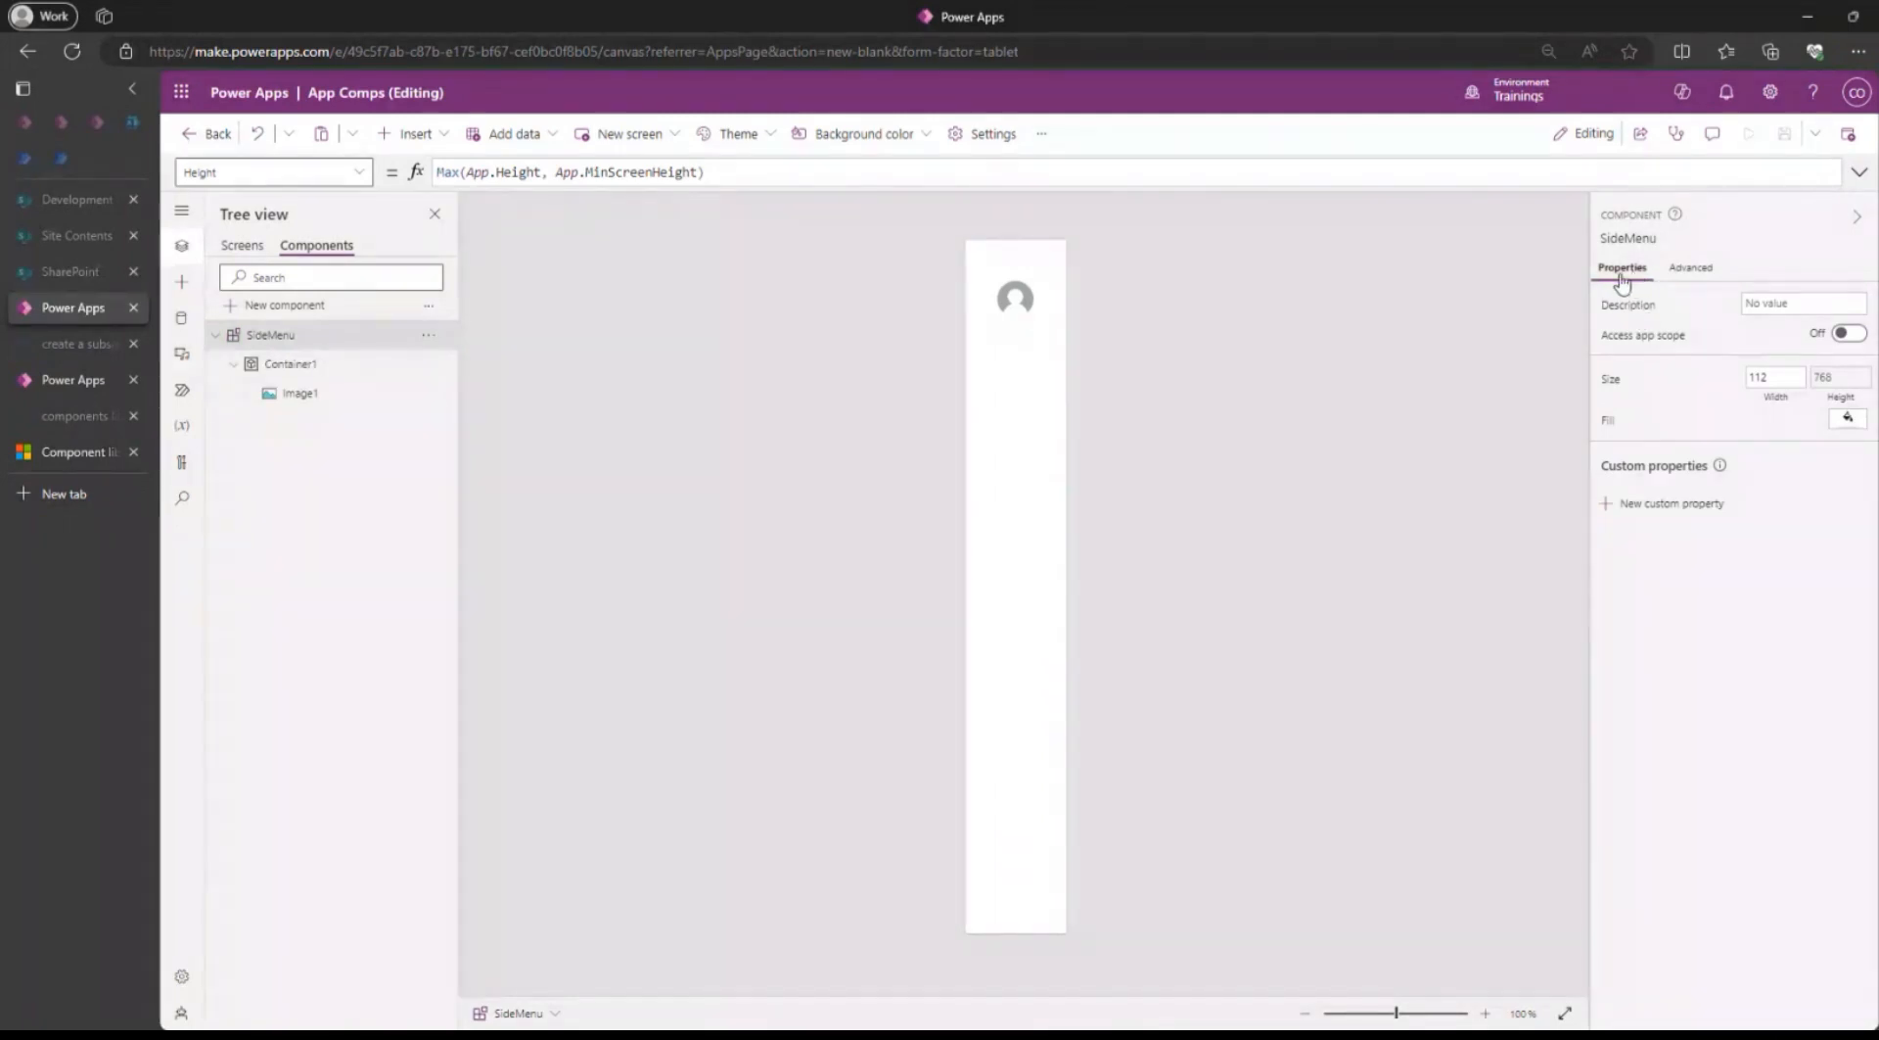
click(1672, 505)
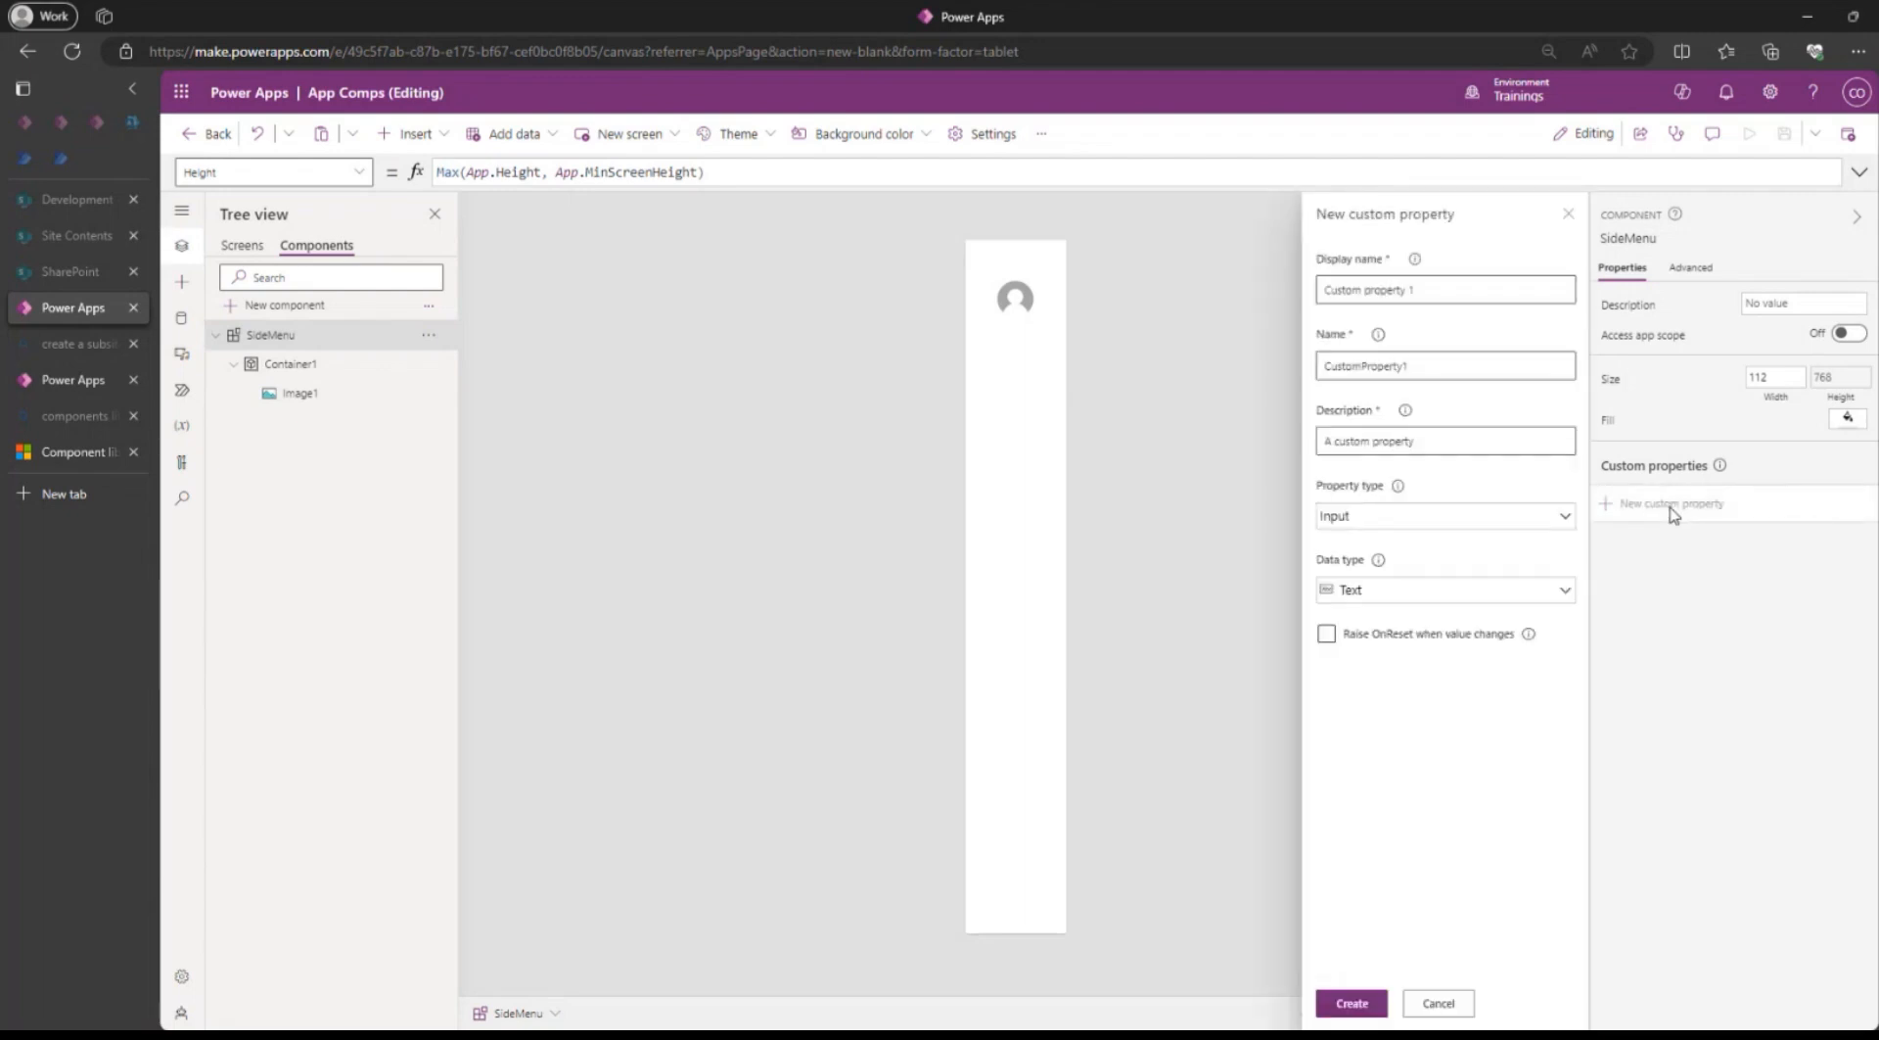
triple_click(1442, 290)
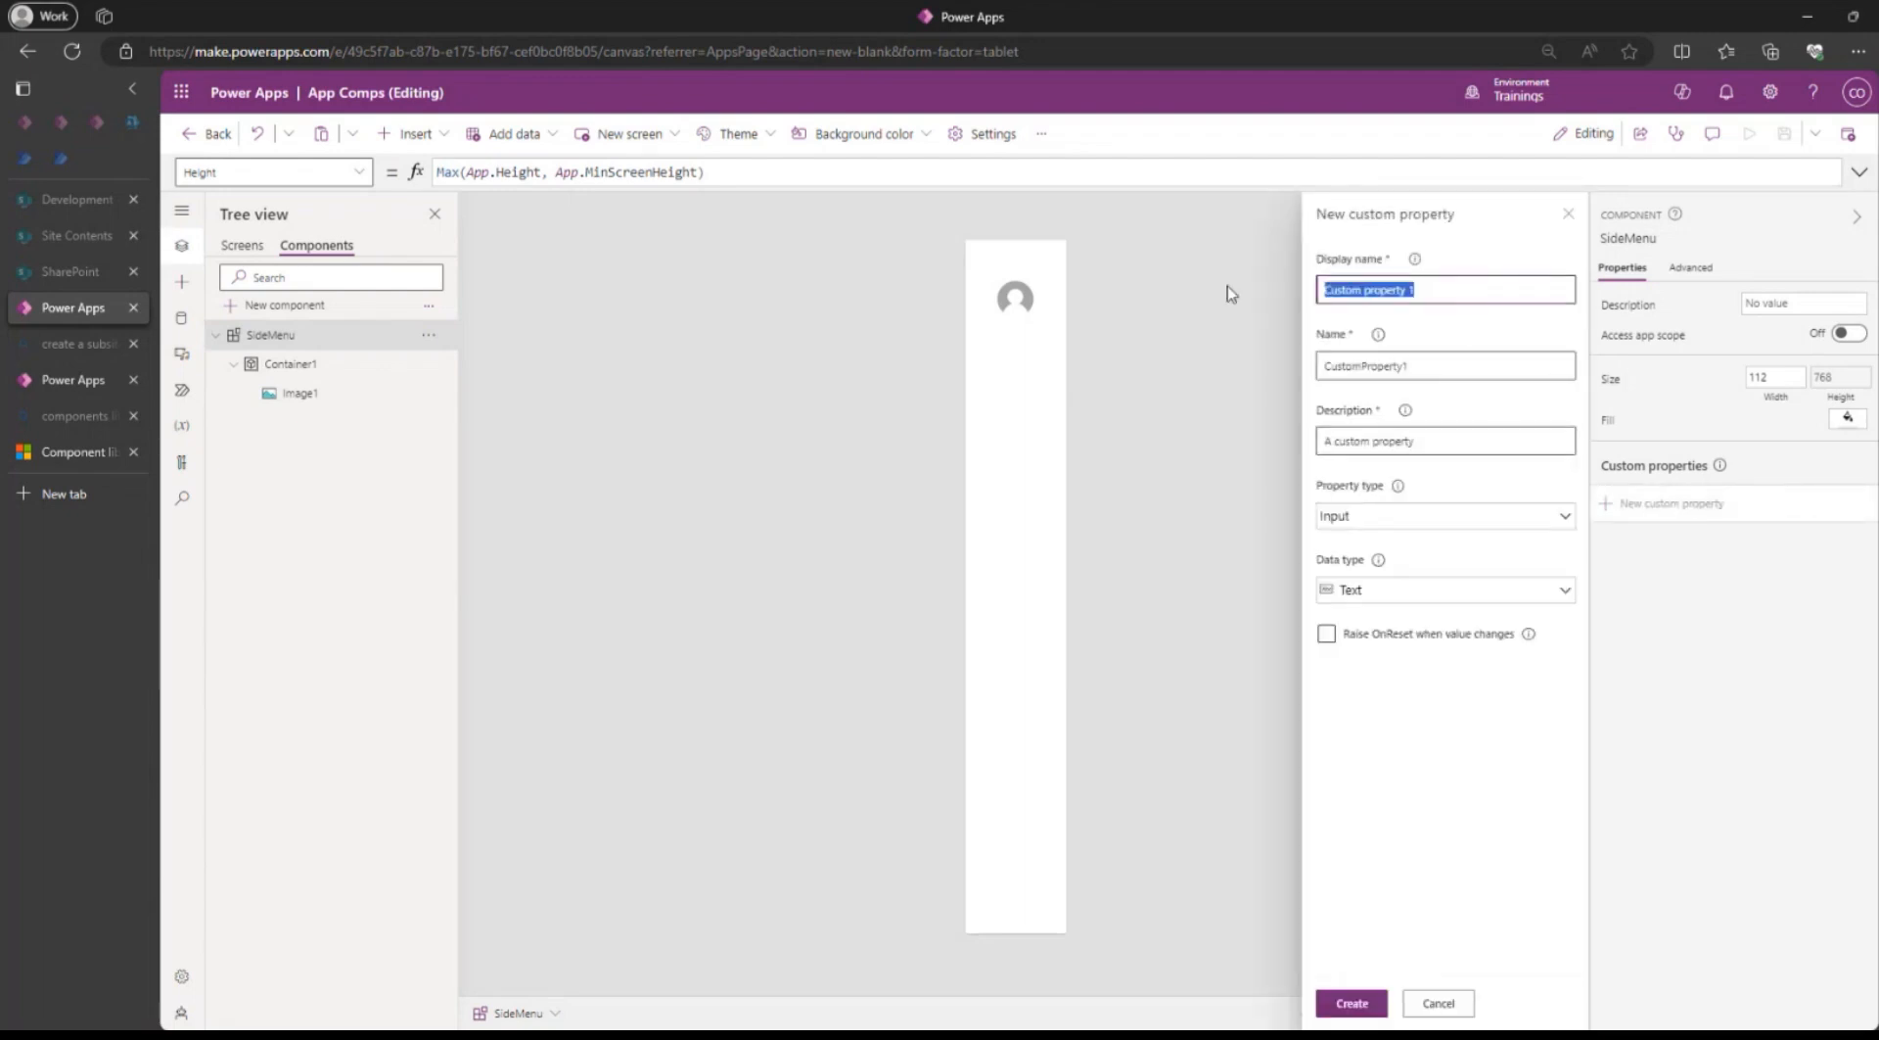
text(Ap)
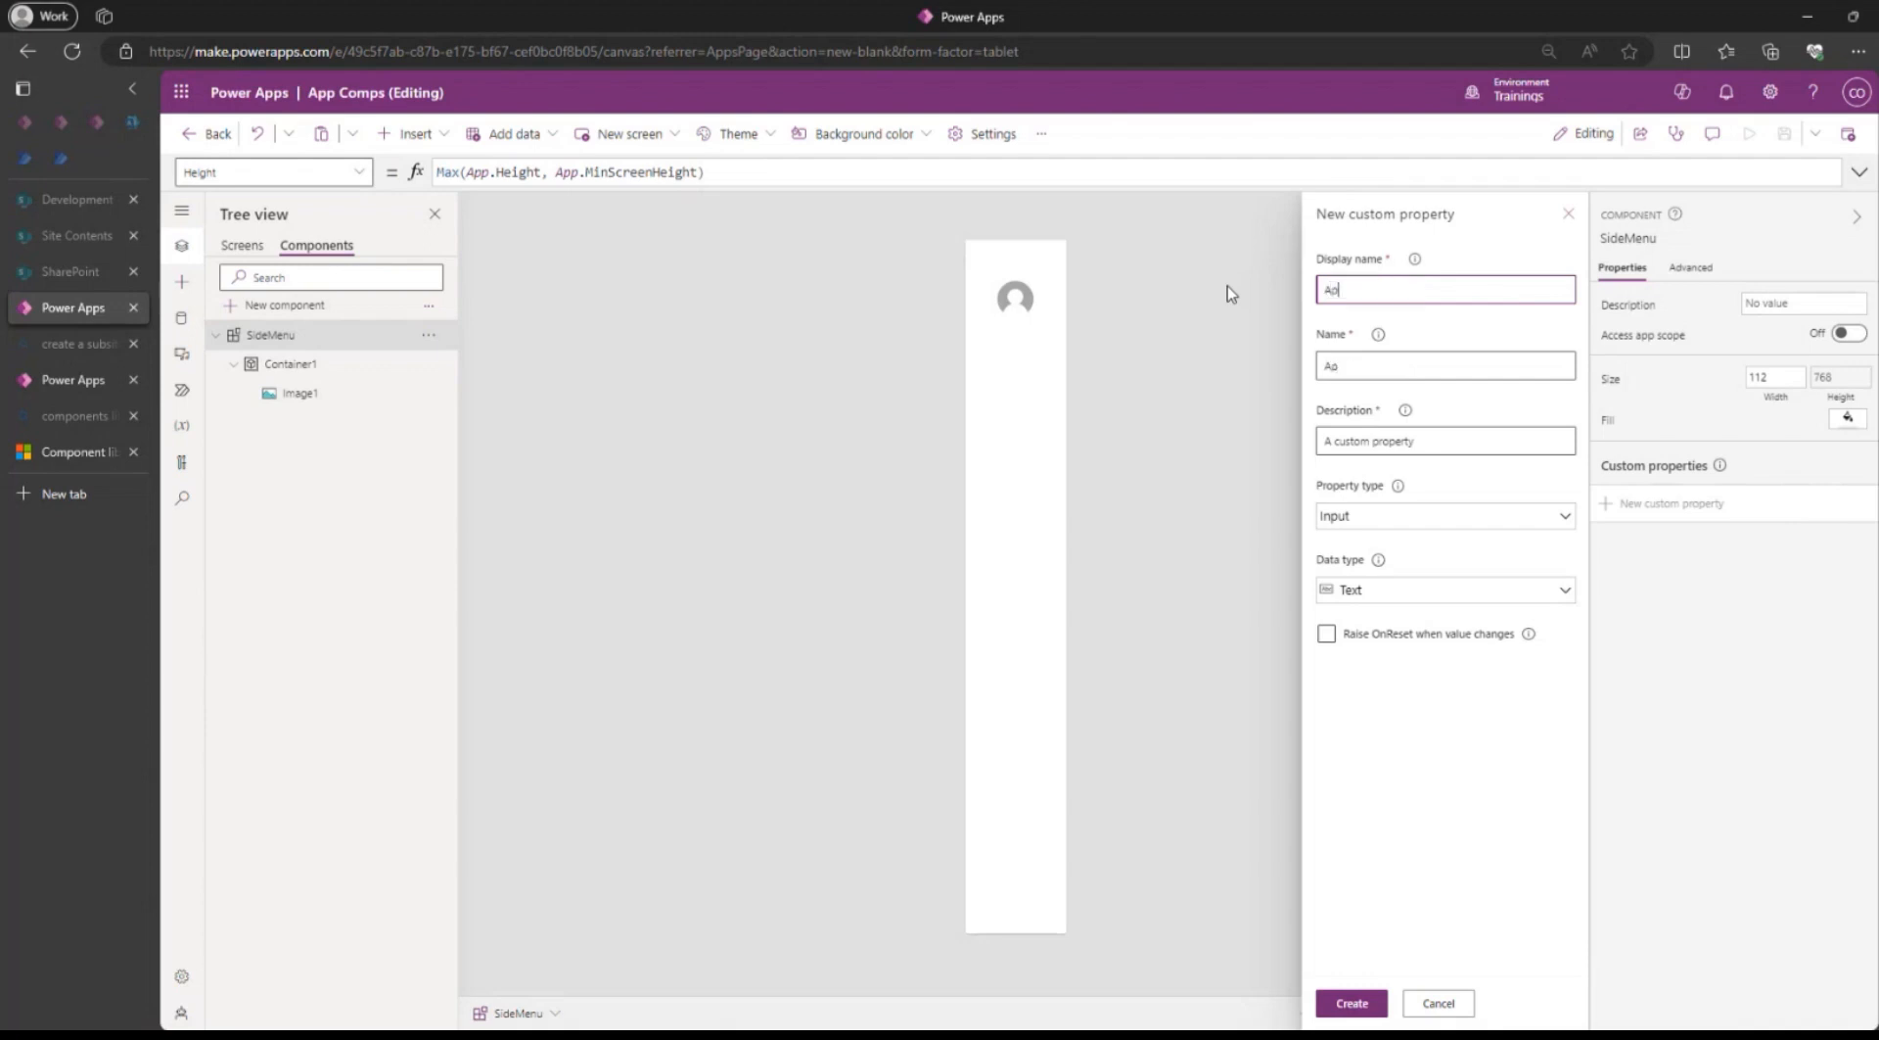
text(p Menu)
Set the App Menu custom property's property type to Input and its data type to Table.
click(1361, 519)
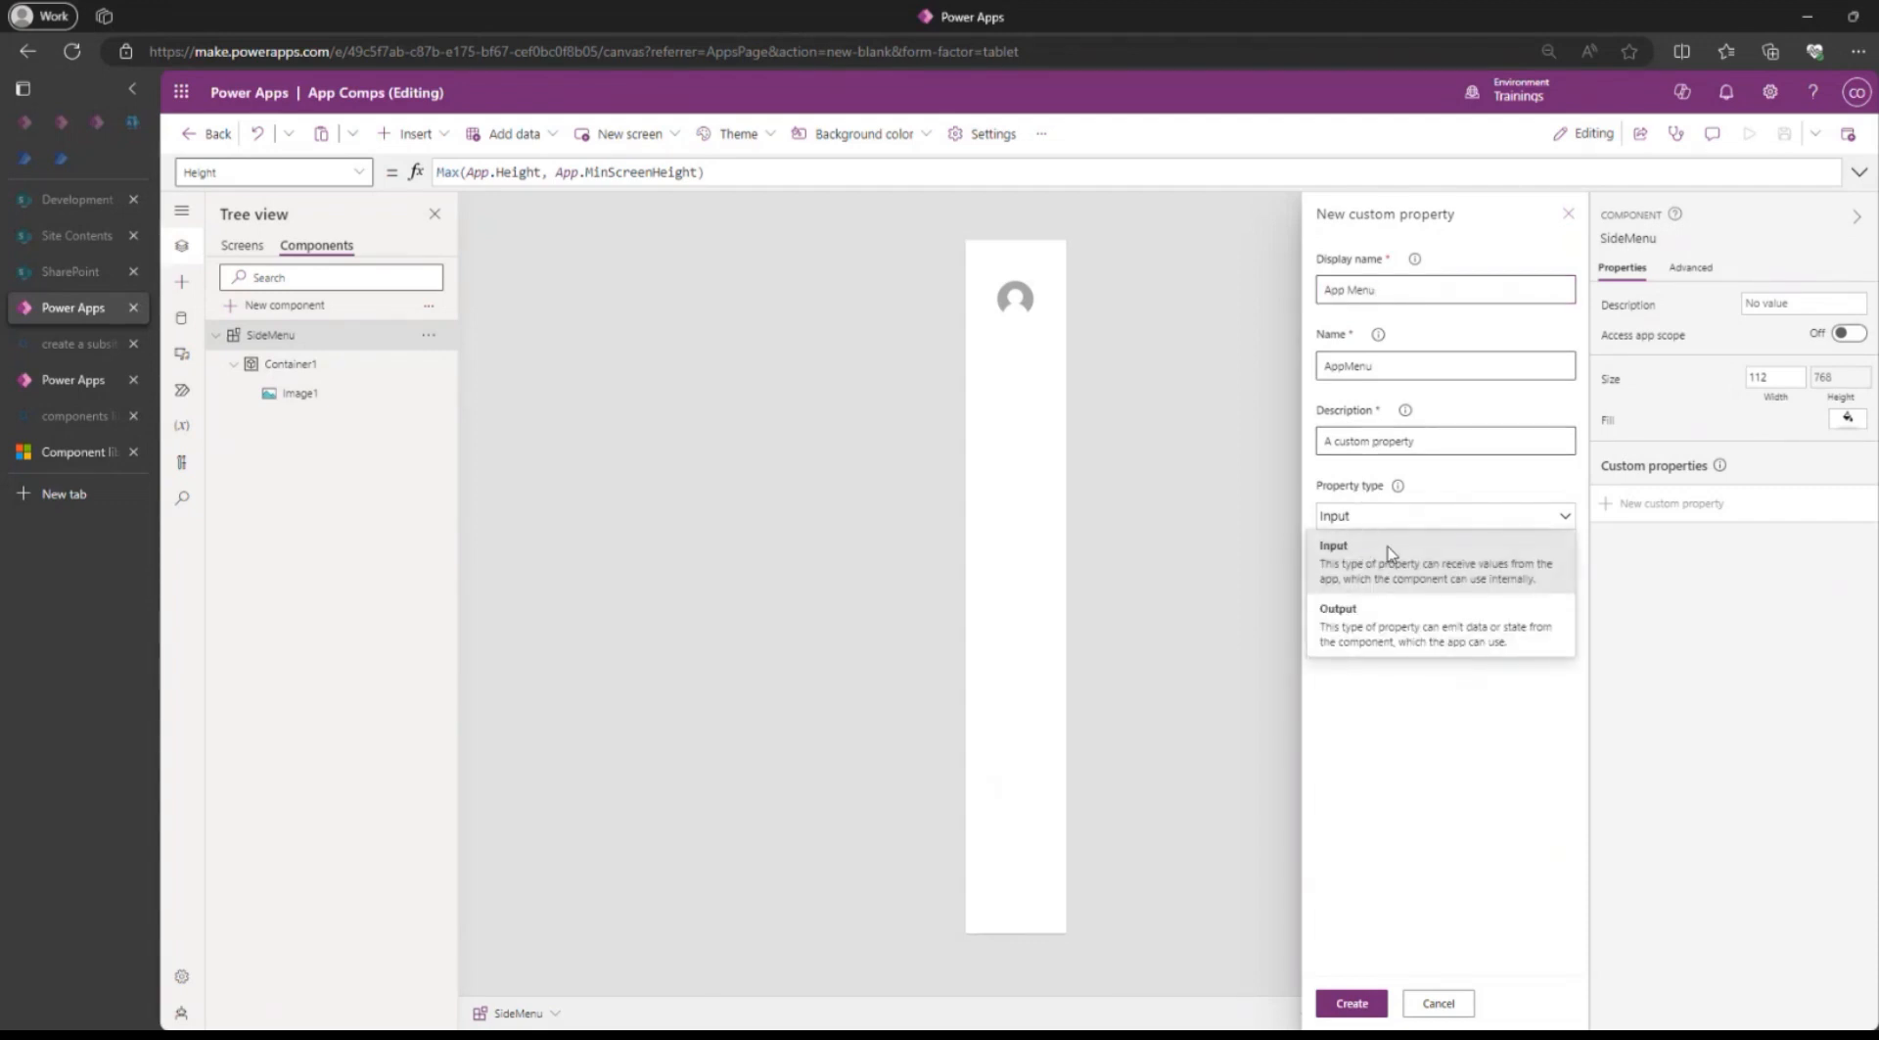
click(1458, 488)
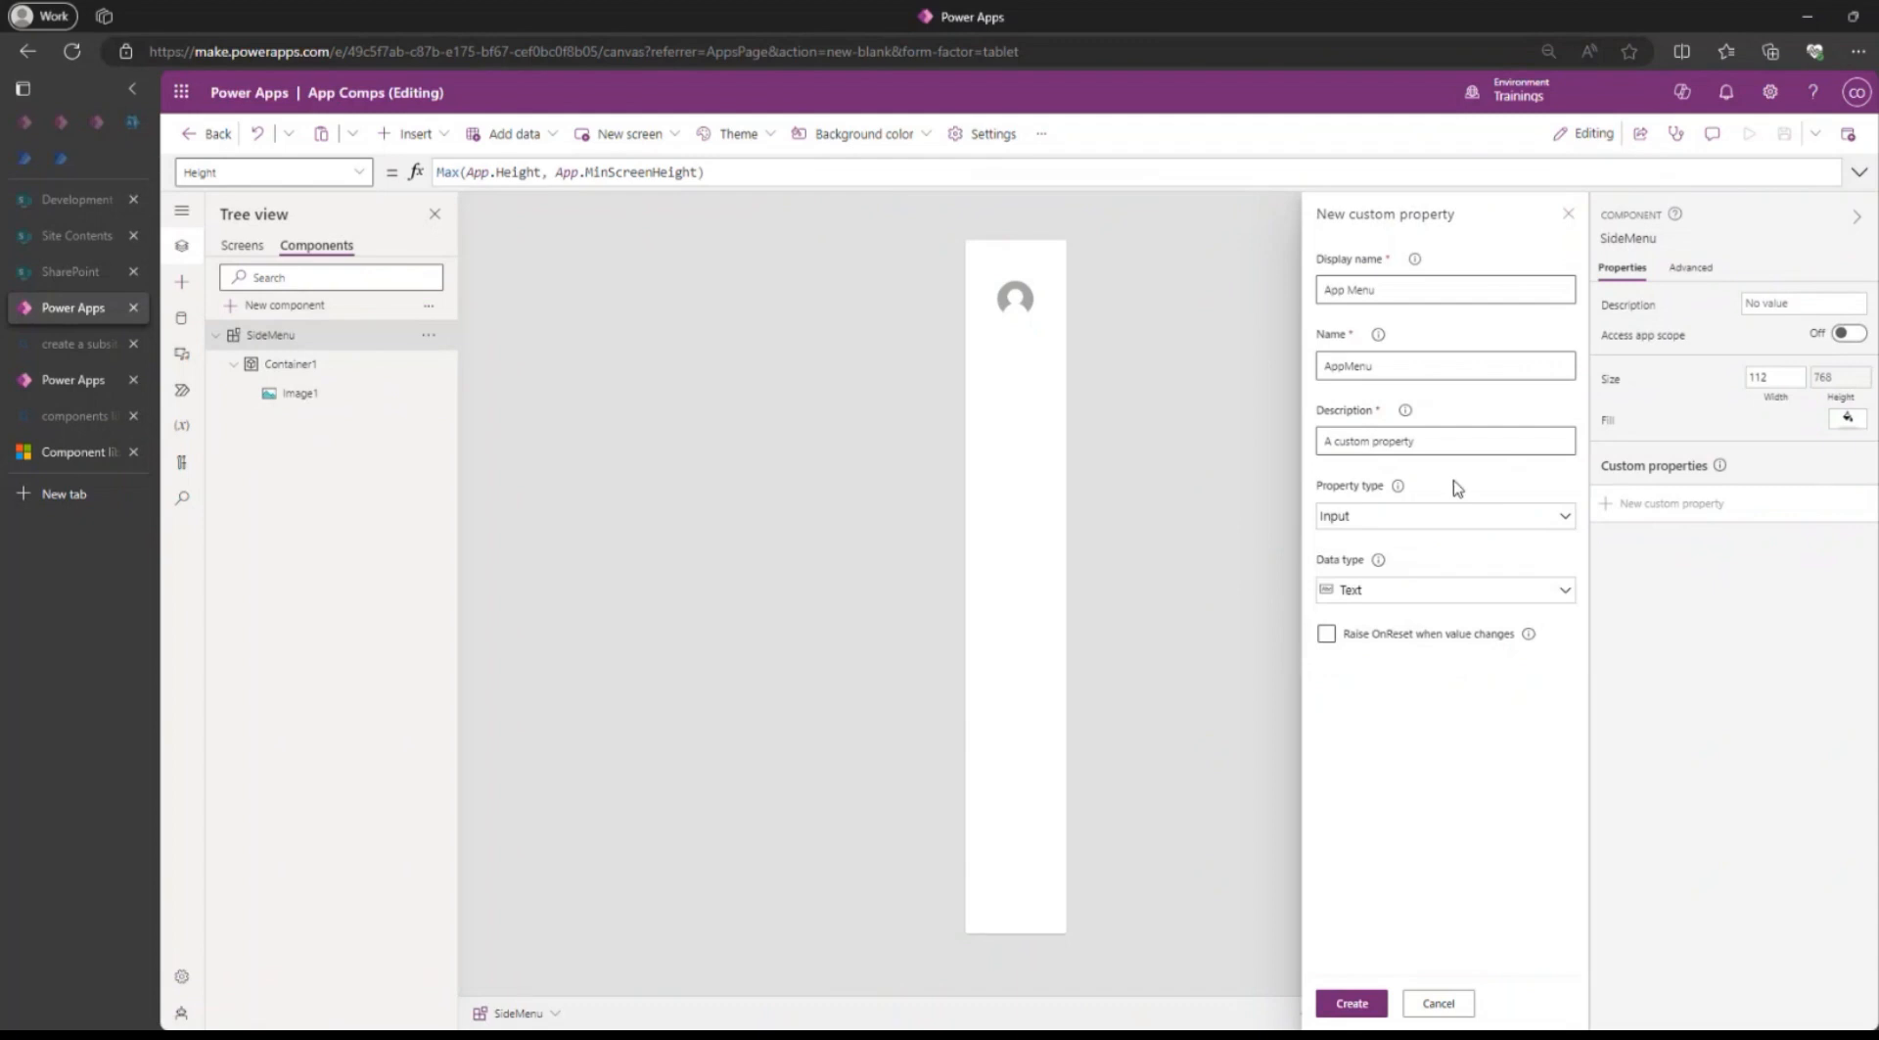
click(1427, 521)
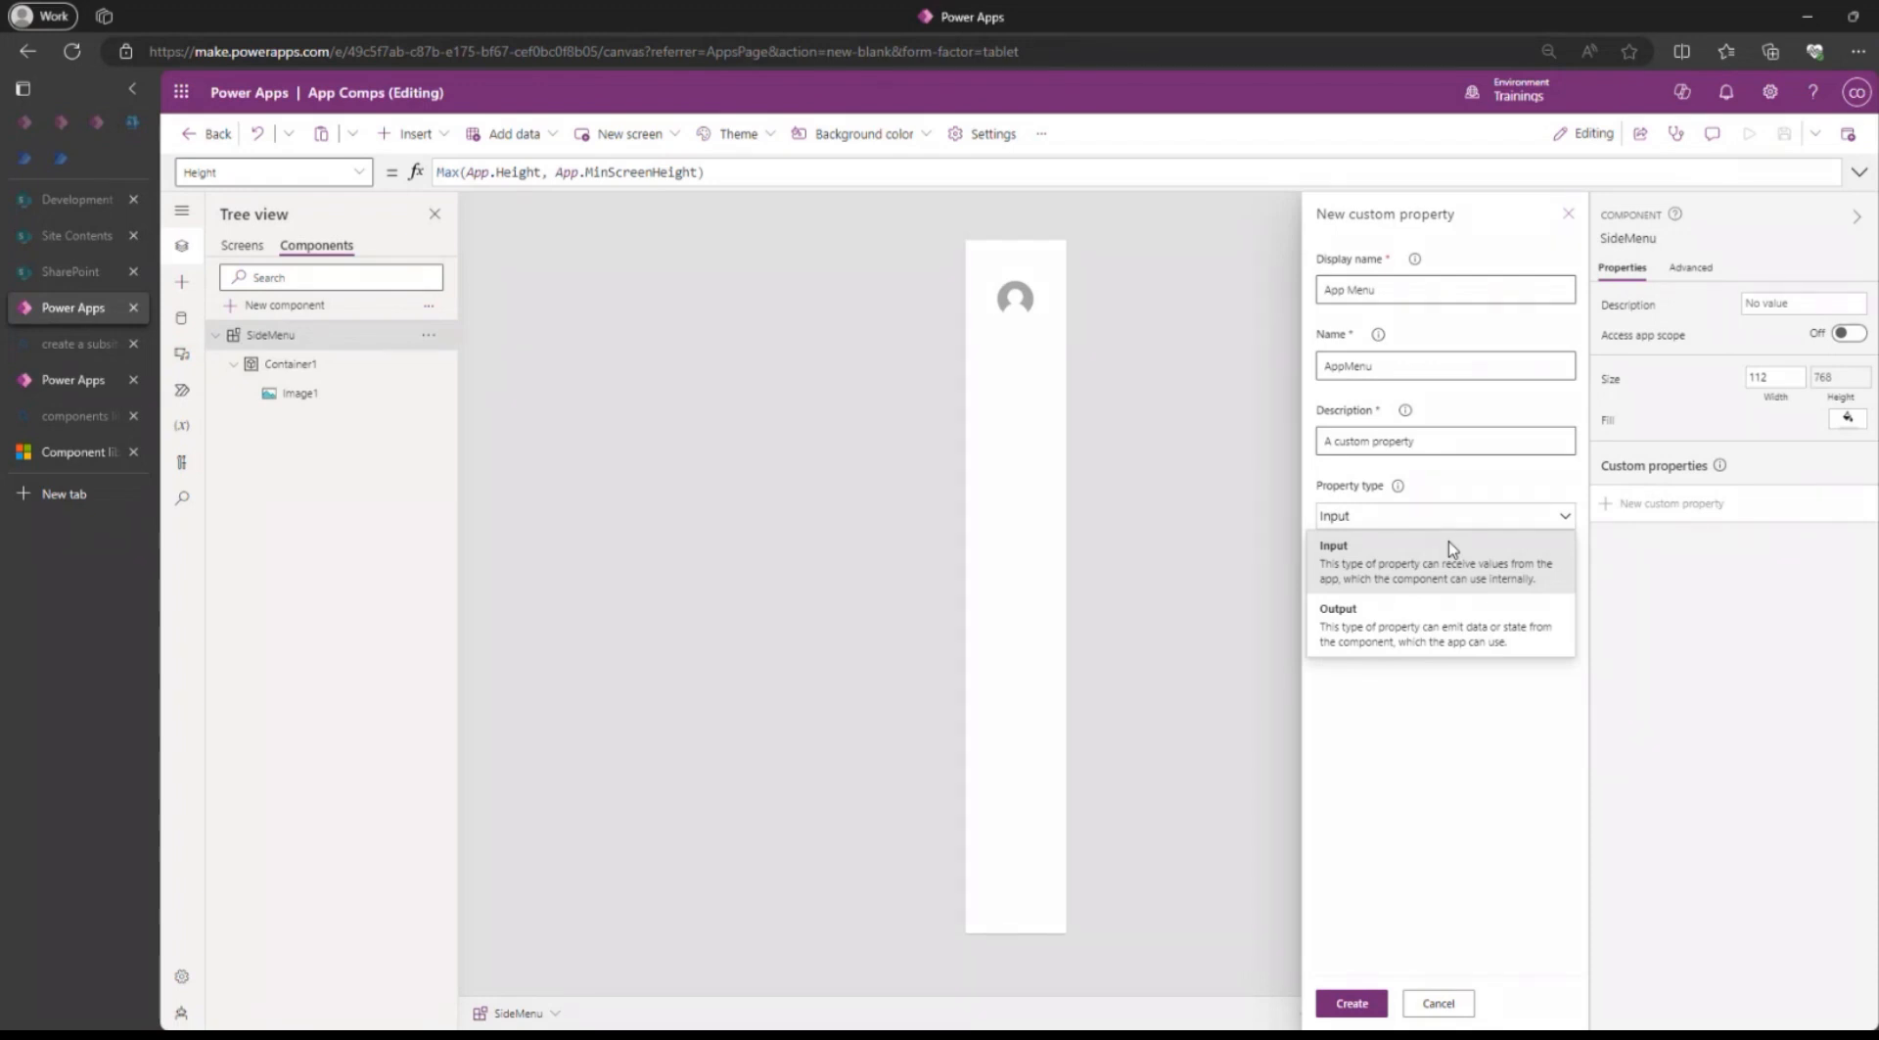
click(1394, 570)
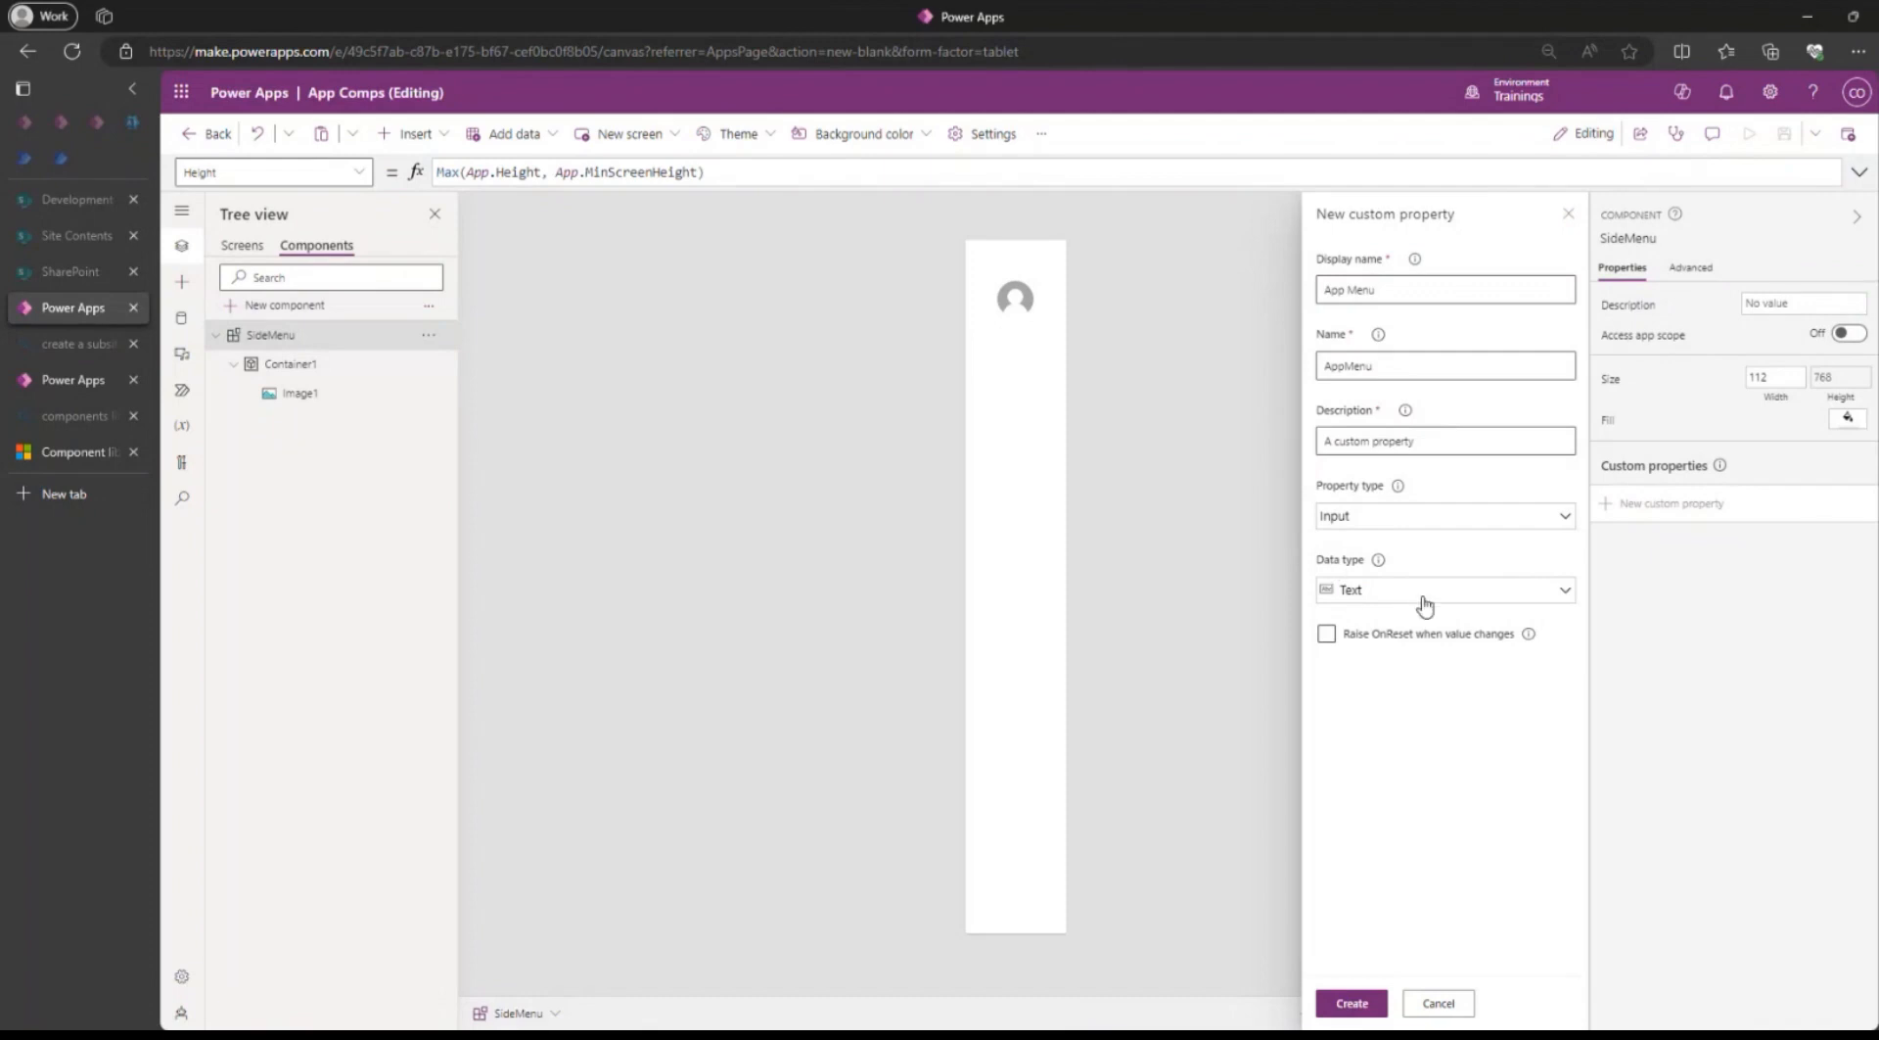
click(1424, 599)
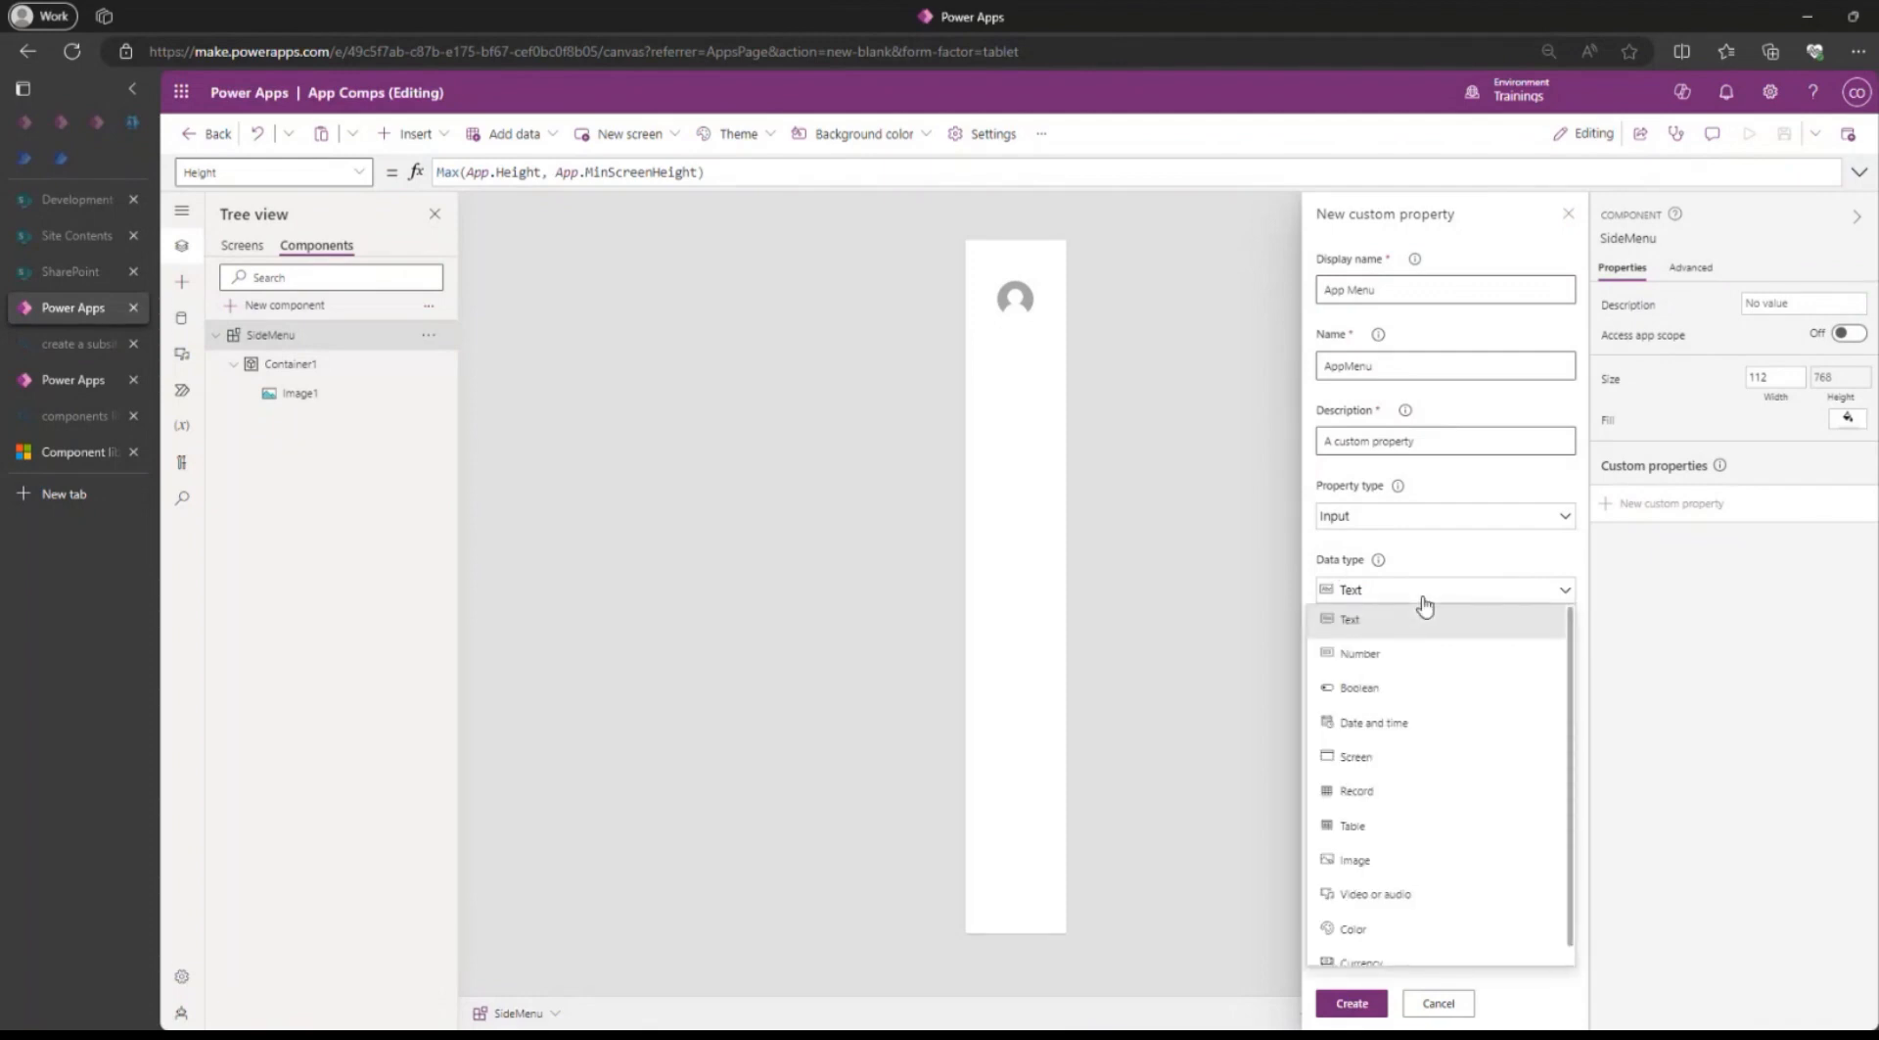
click(1359, 827)
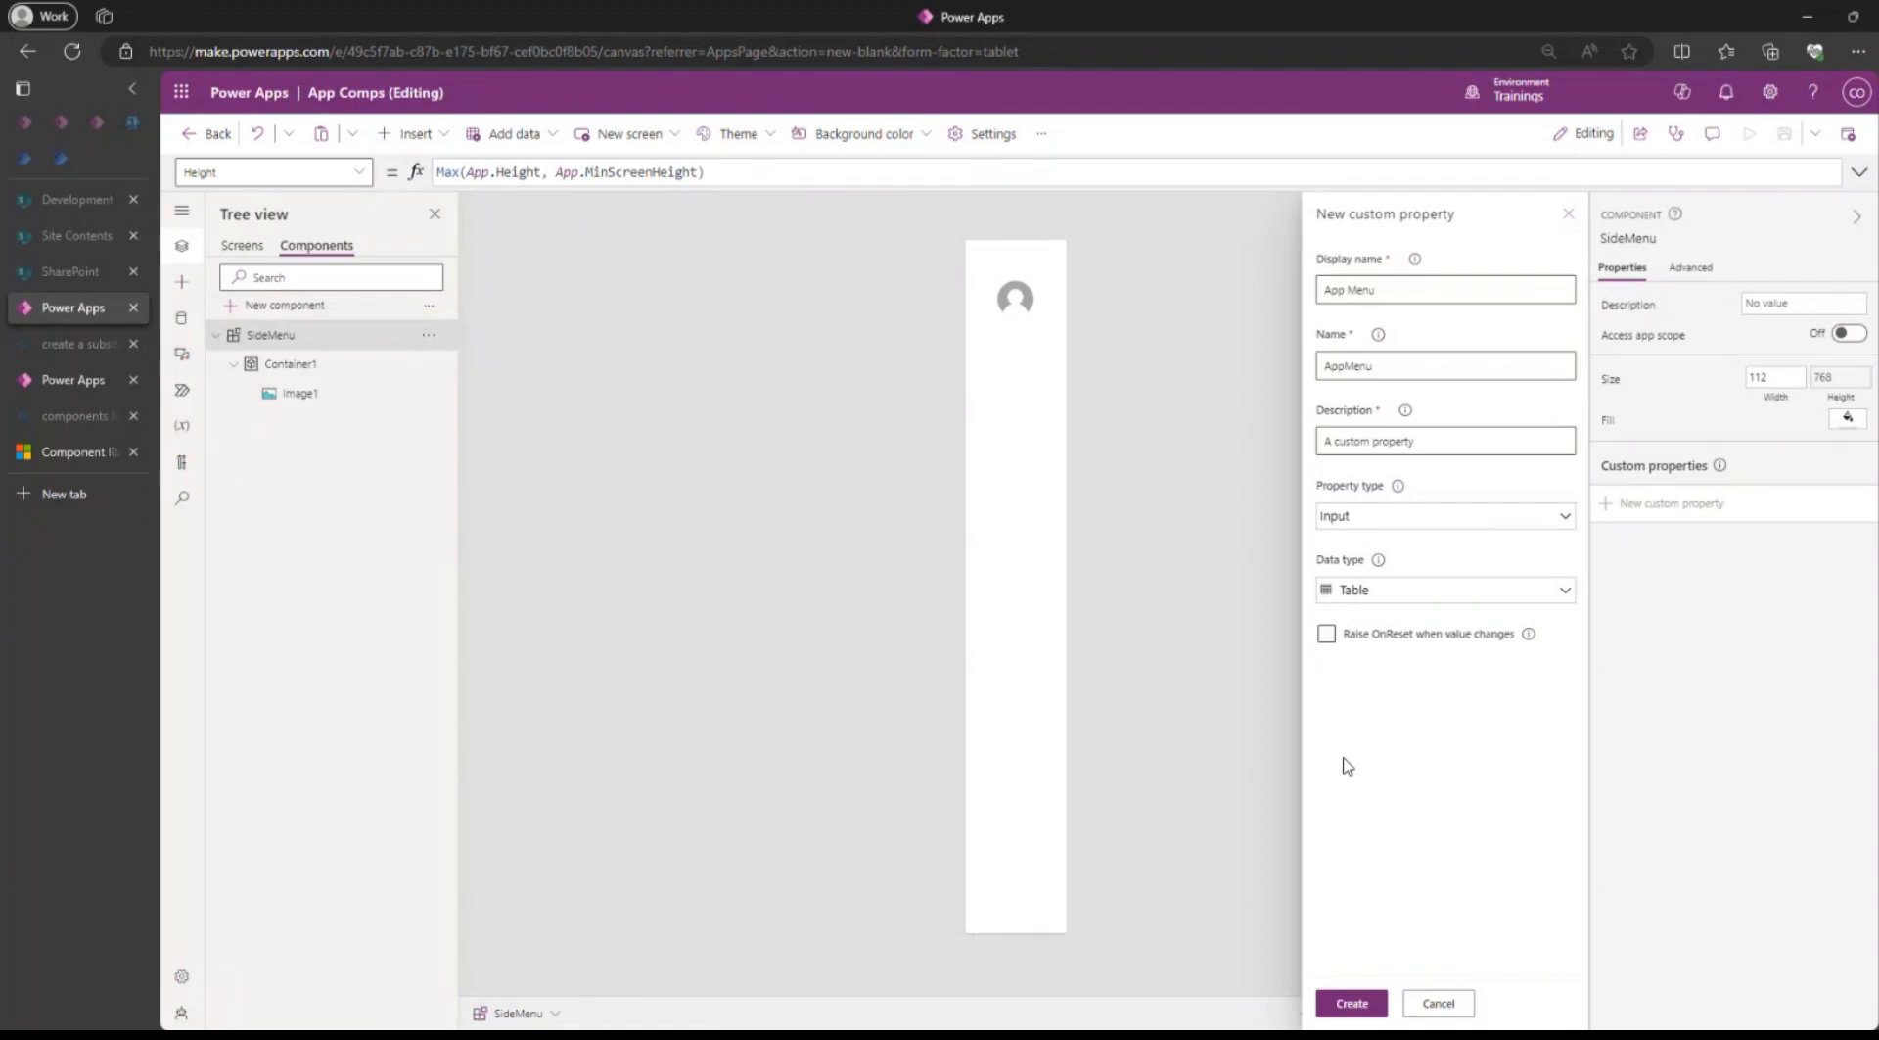
Enable Raise OnReset when value changes for the App Menu property and create it with the name AppMenu.
click(1326, 634)
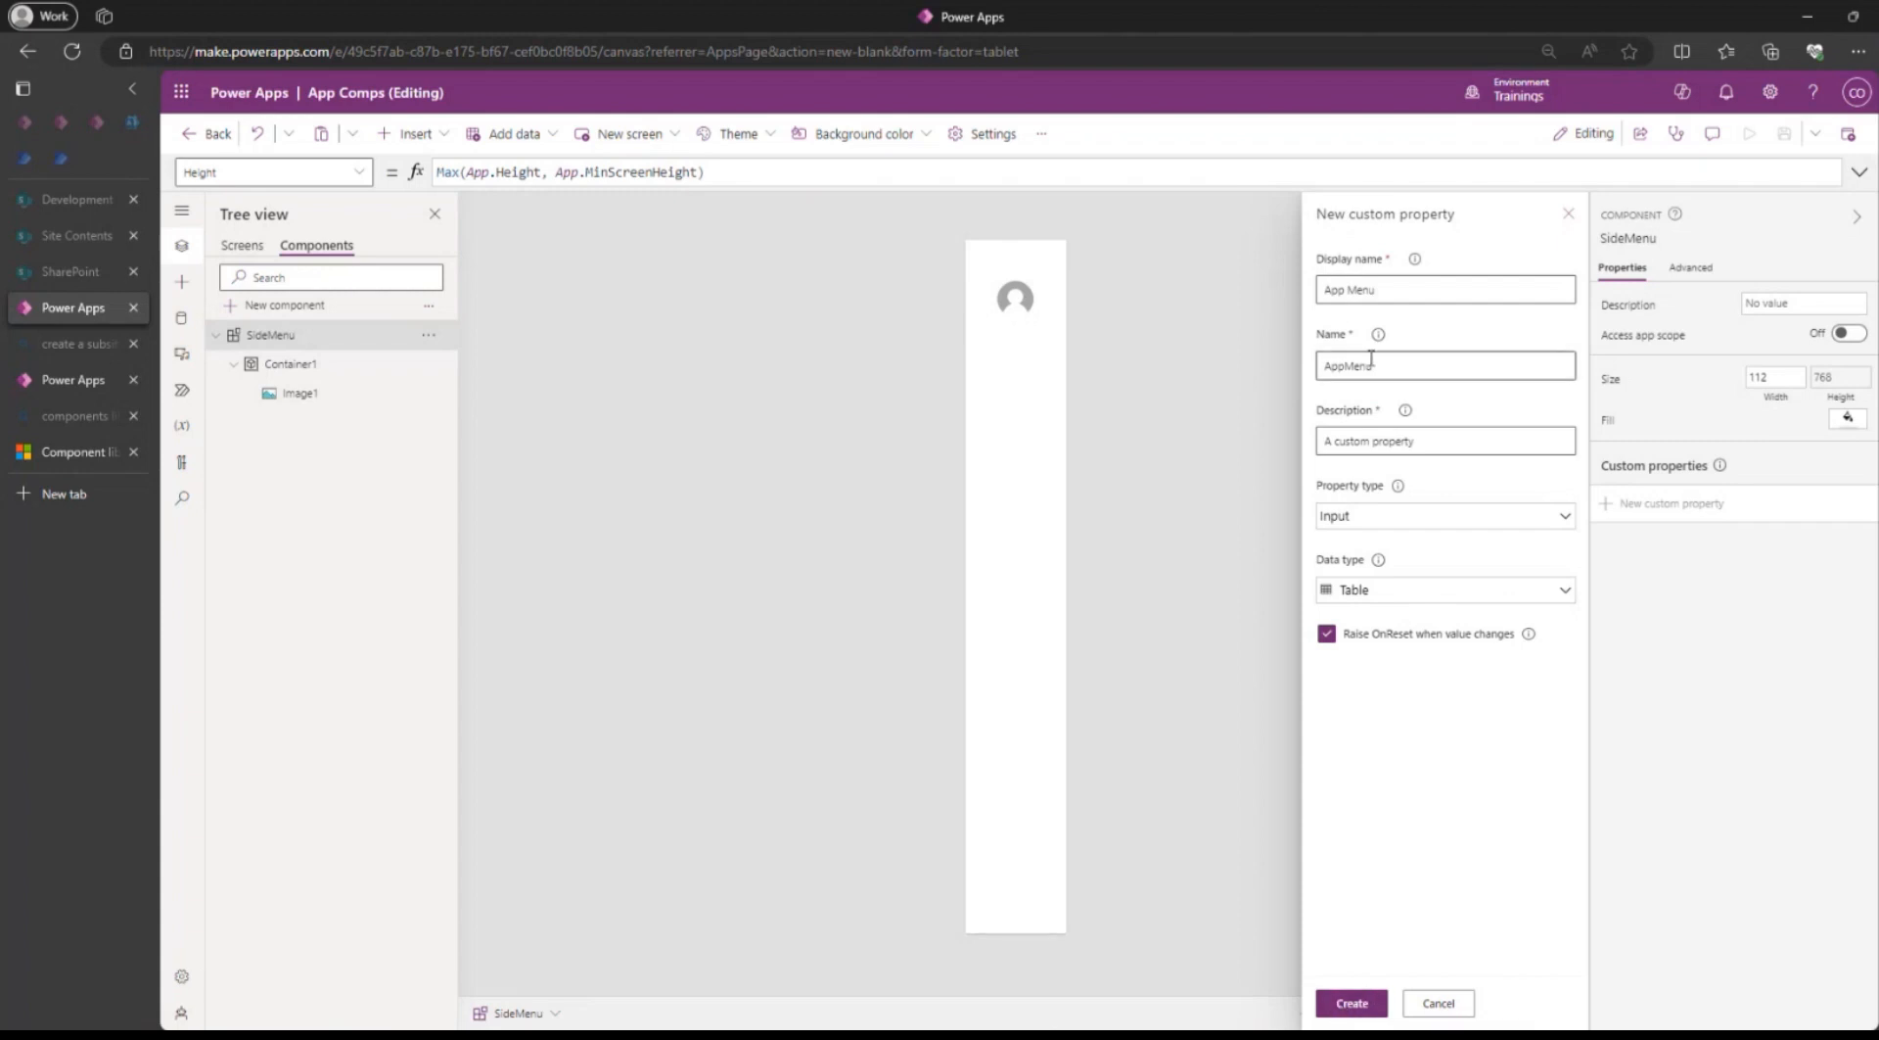
click(1401, 363)
double_click(1367, 364)
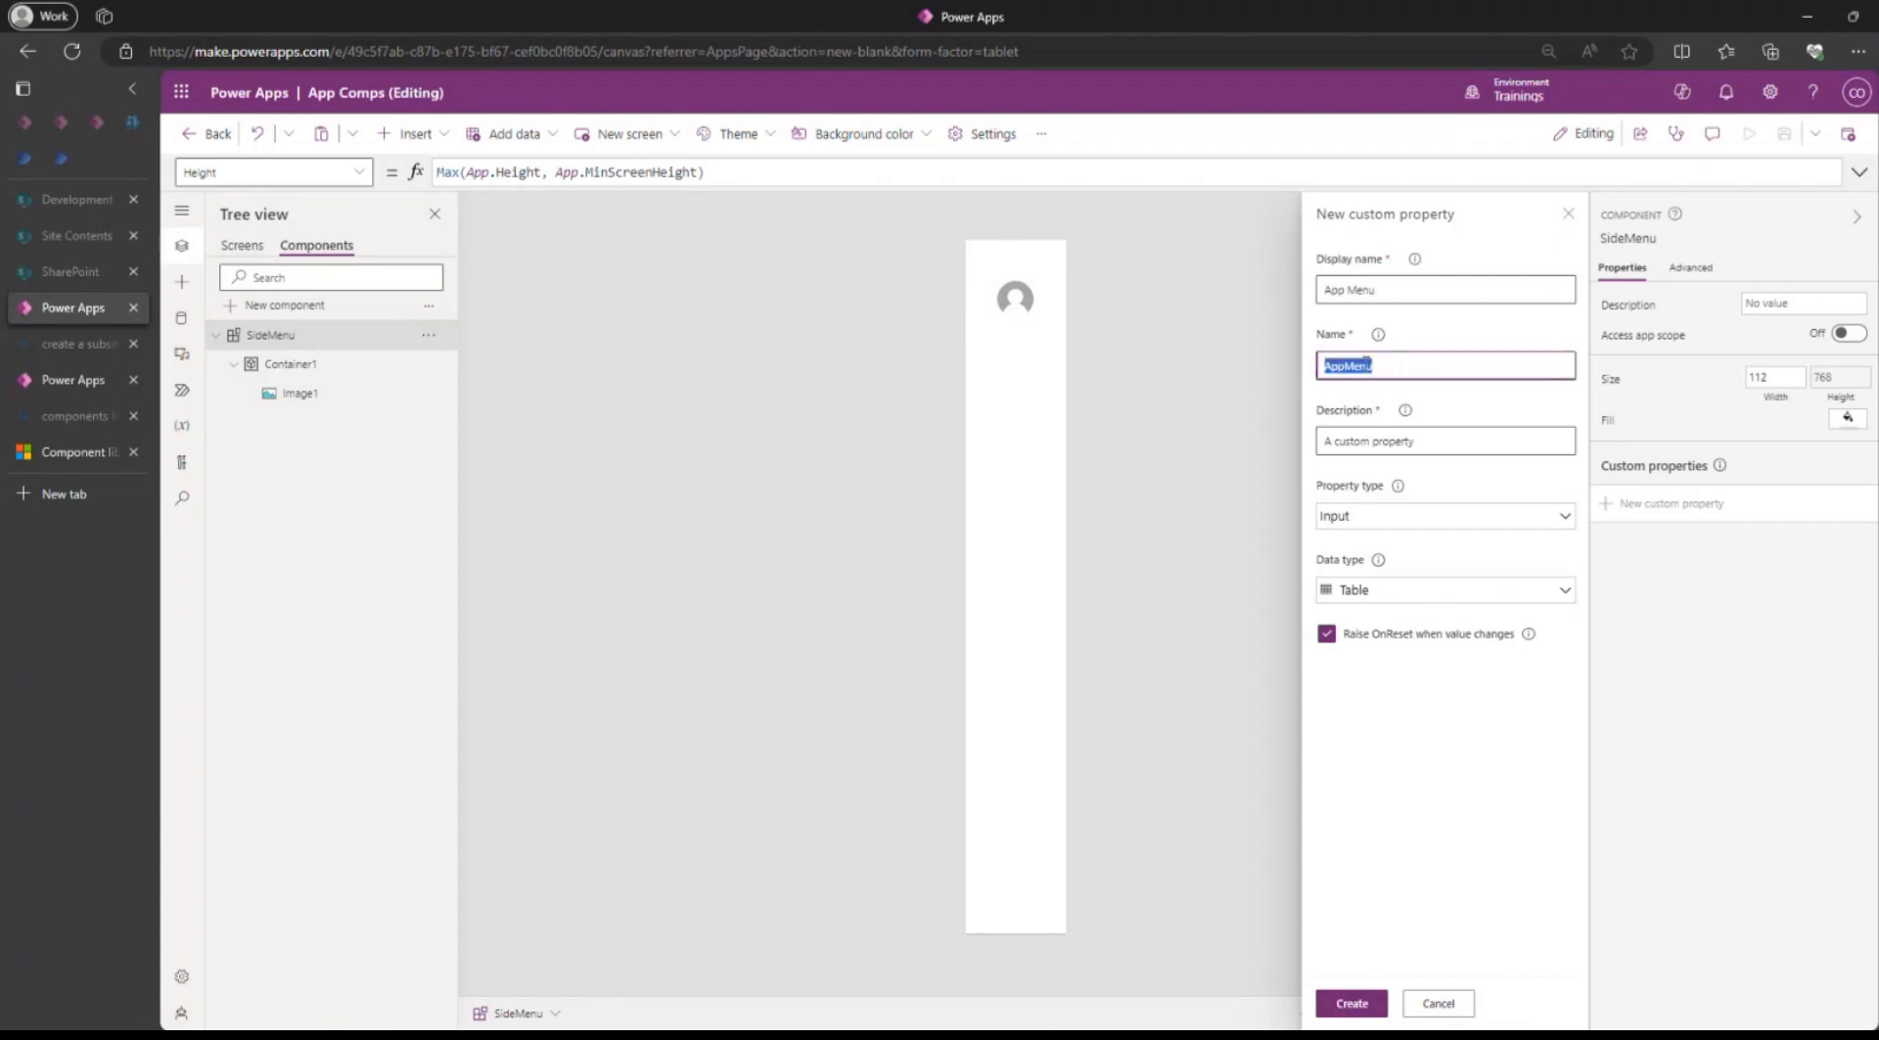
click(1351, 362)
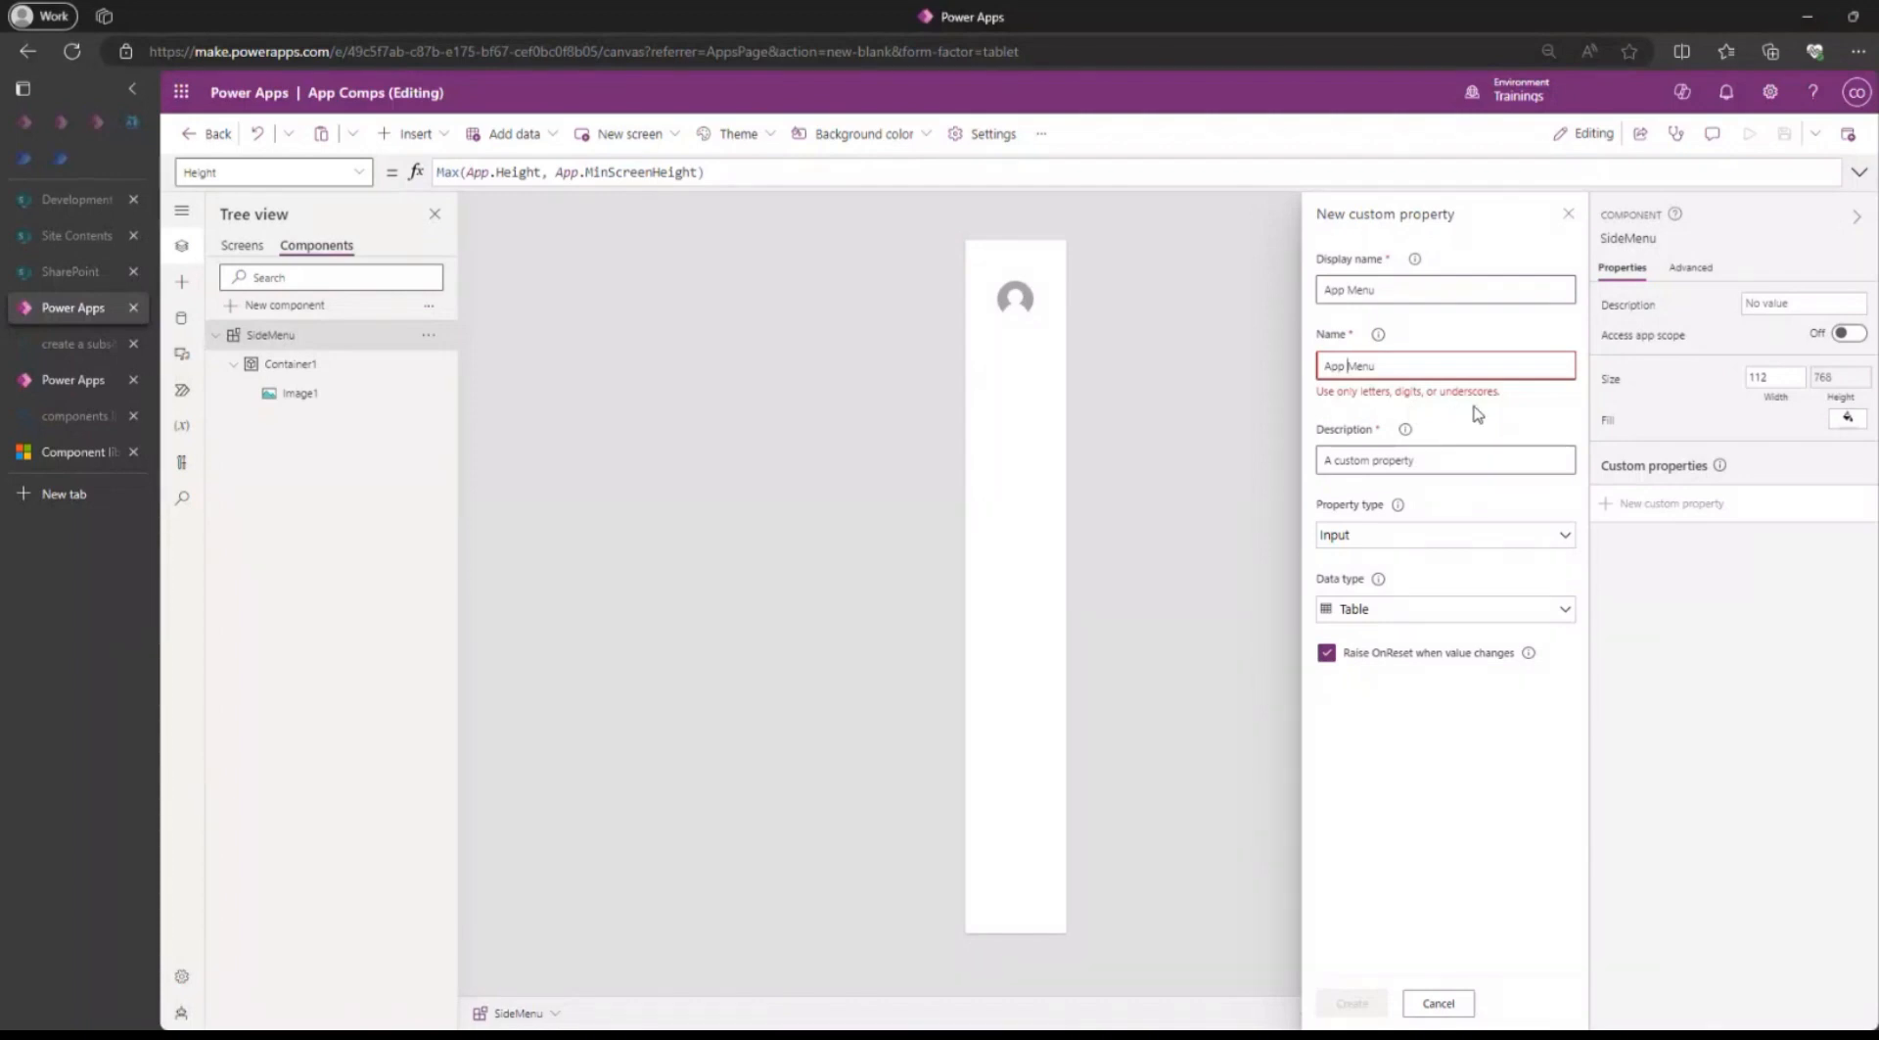
key(BackSpace)
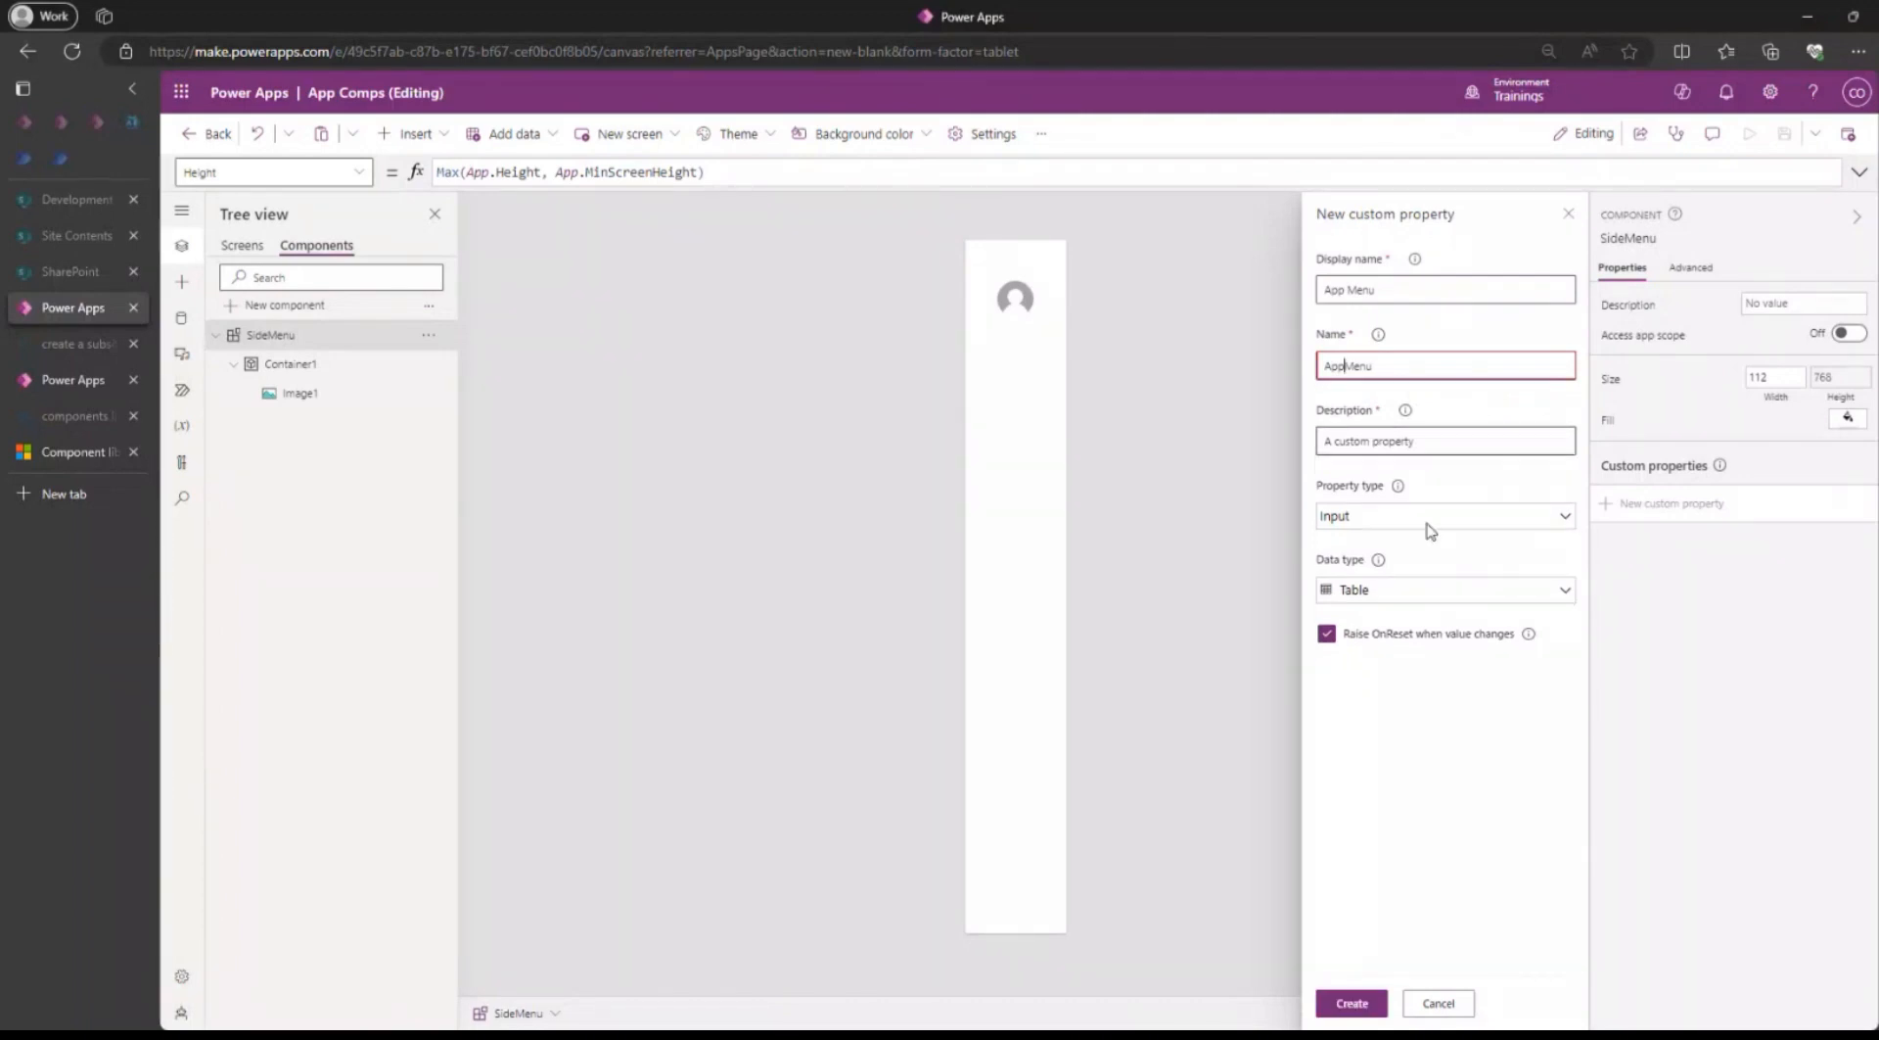
click(1352, 1004)
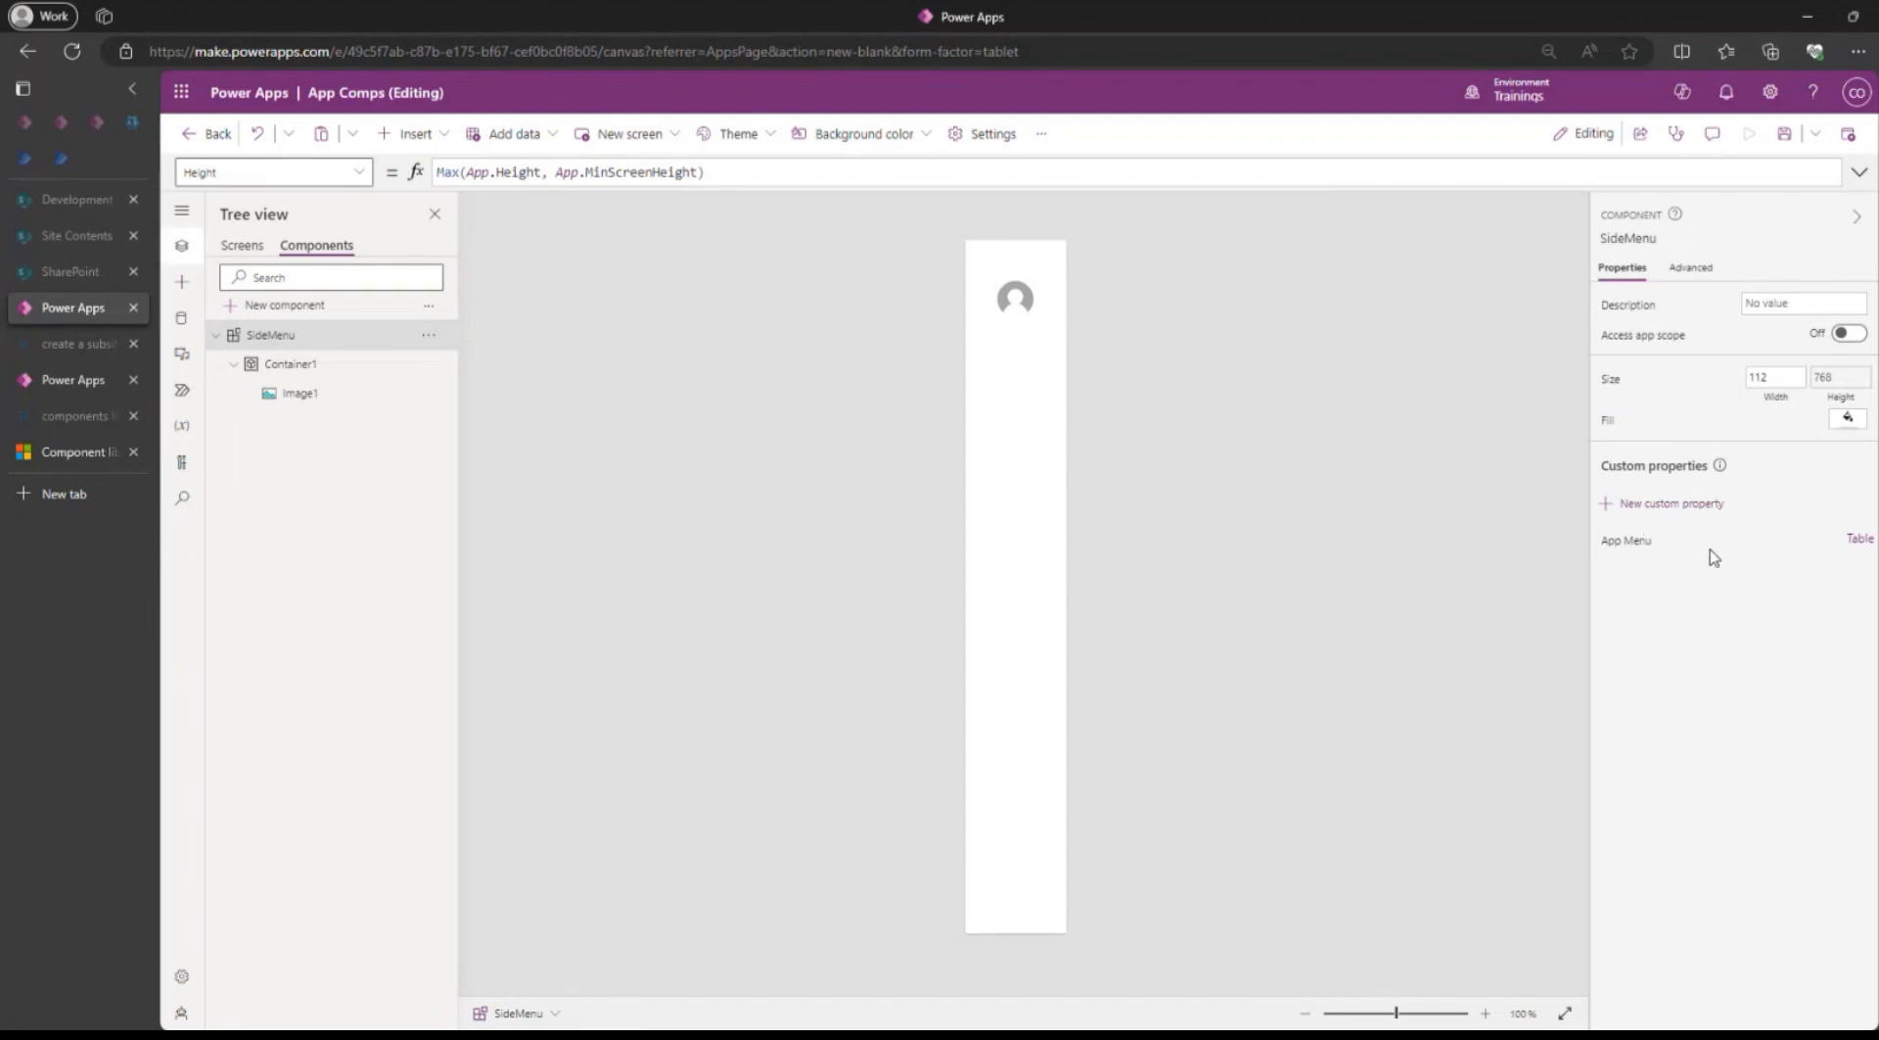
Open the App Menu property's default table formula, format its text and enlarge the formula editing area.
click(1628, 544)
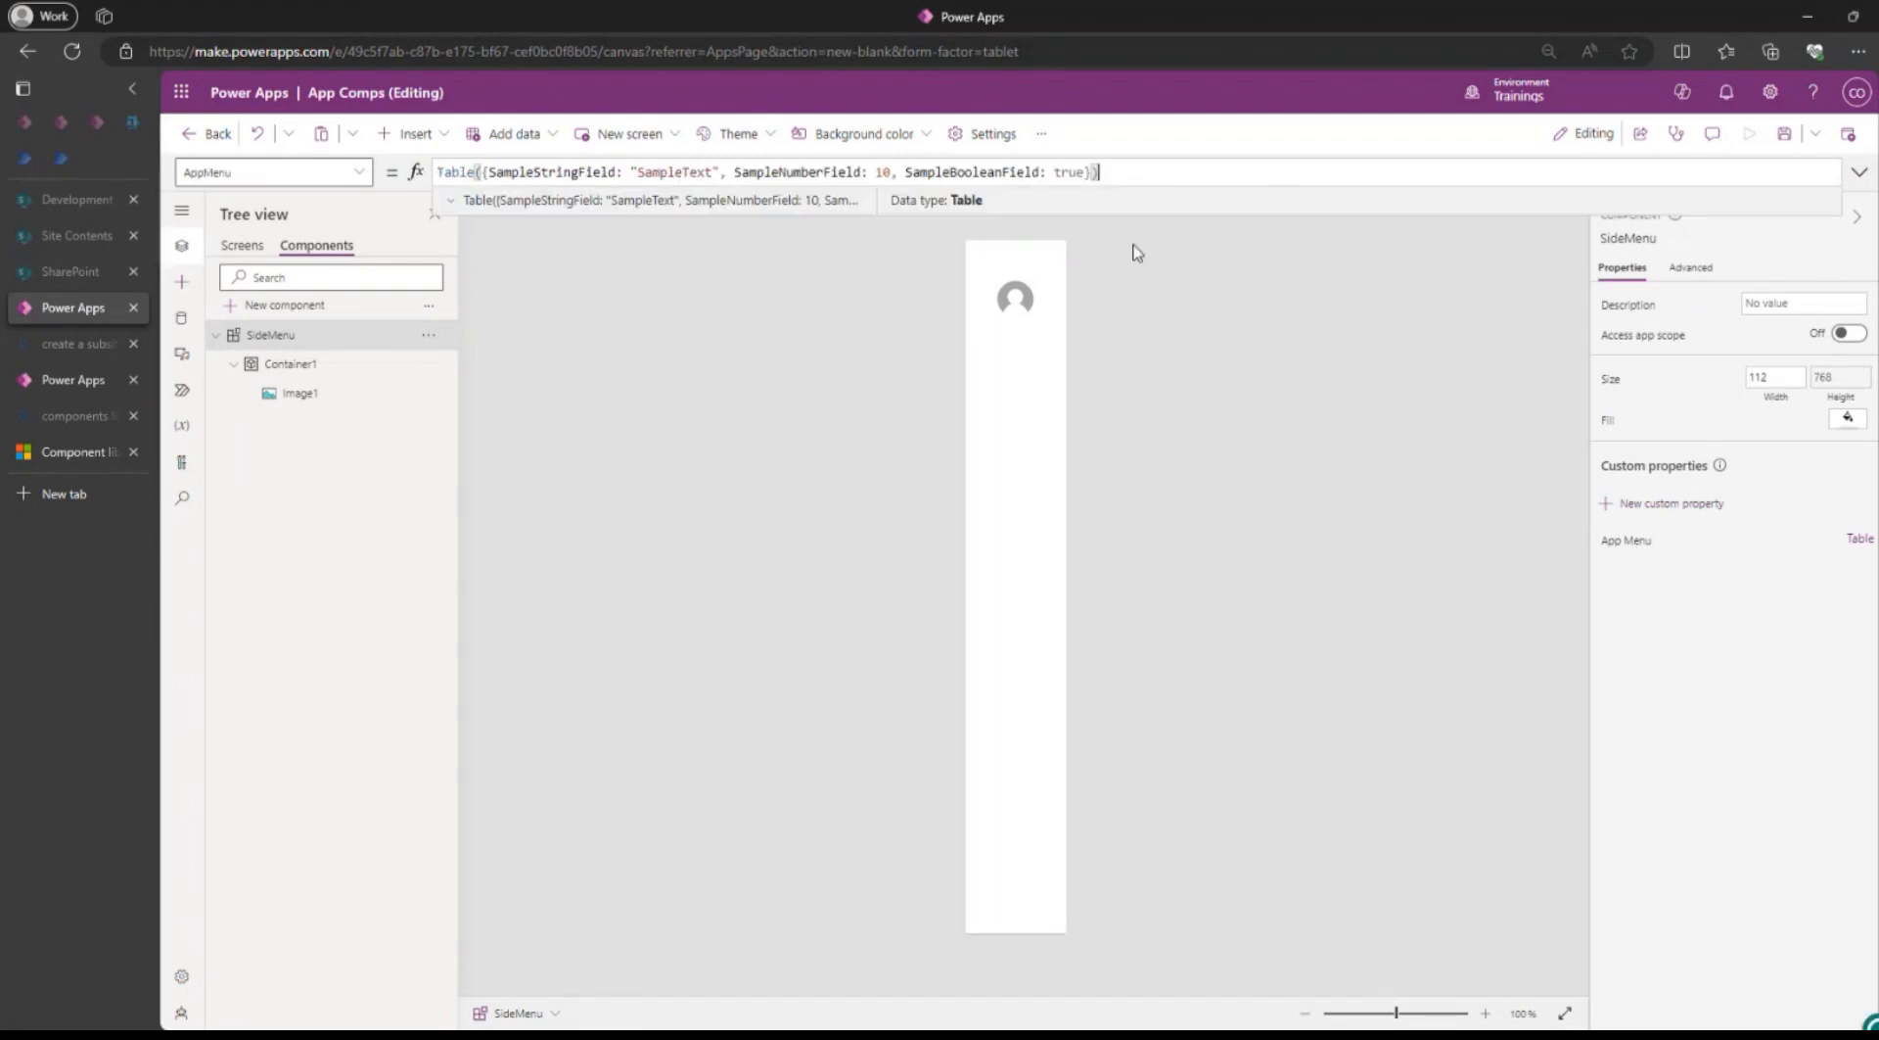
click(1860, 179)
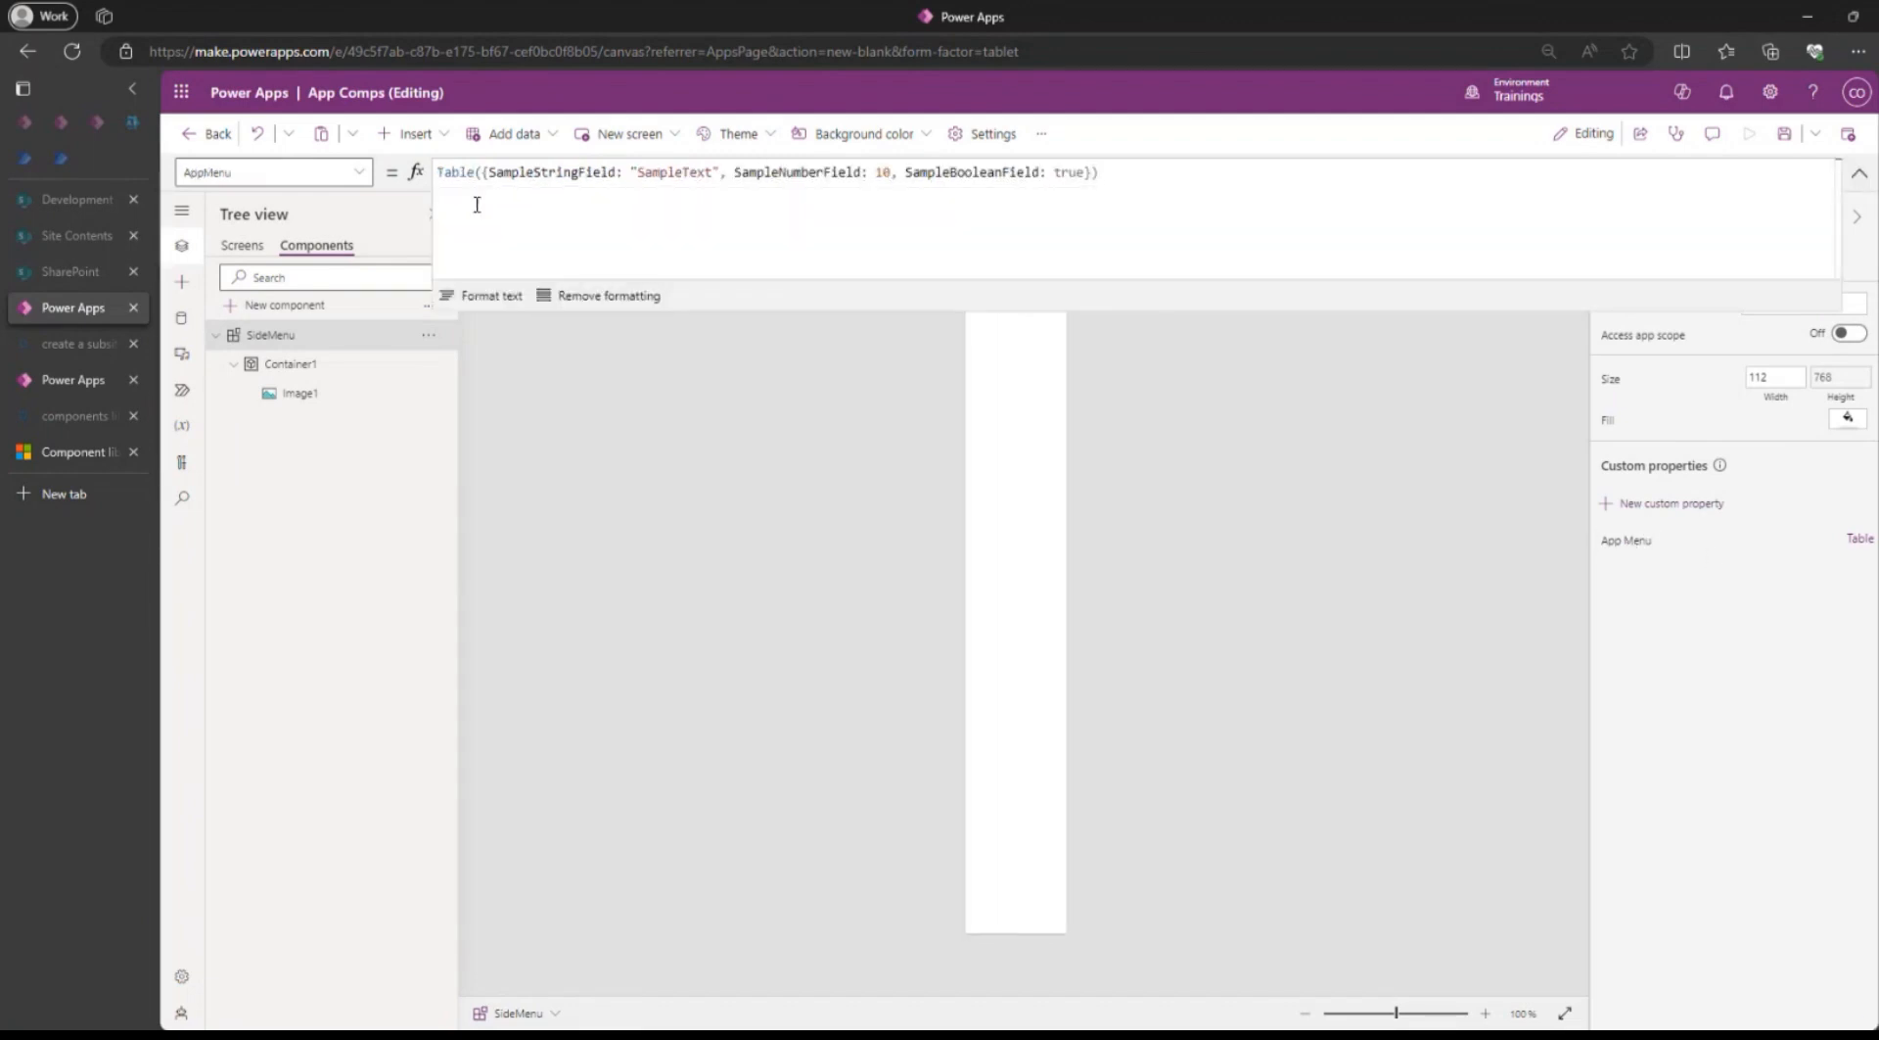
click(479, 296)
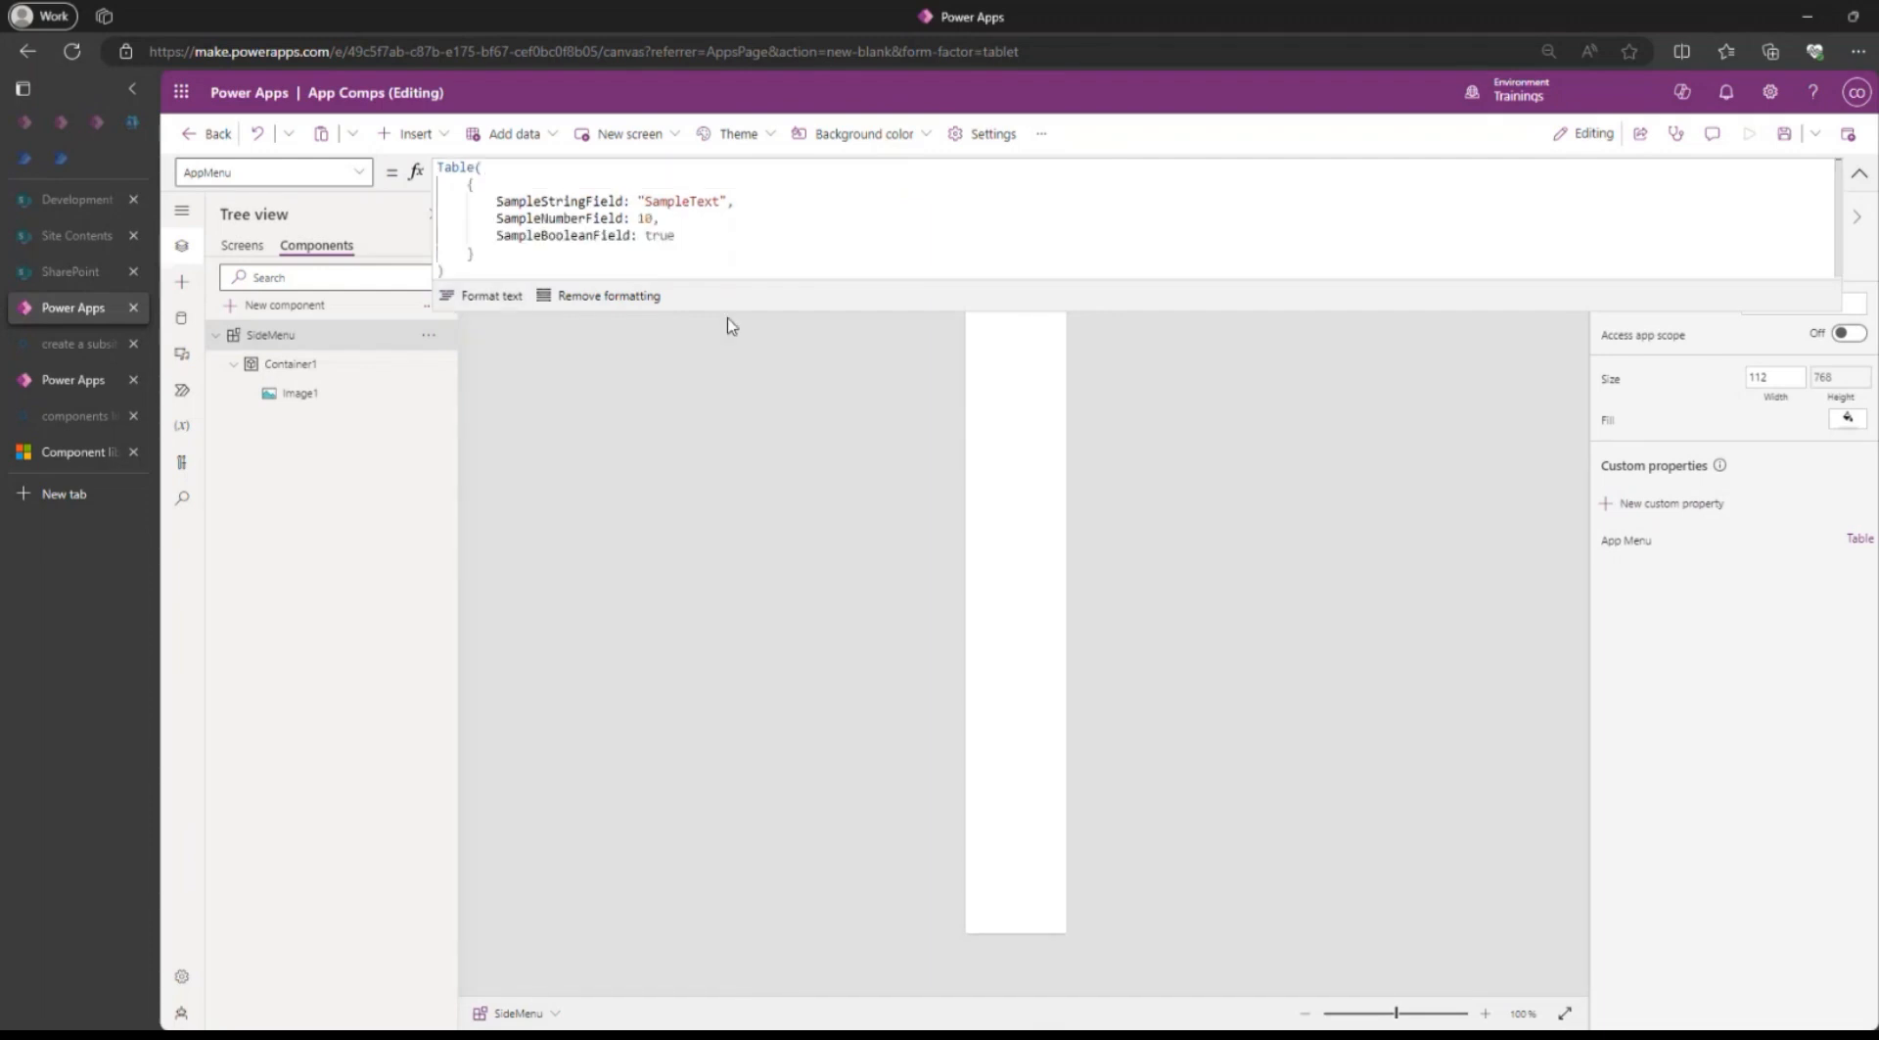
drag(722, 312, 707, 493)
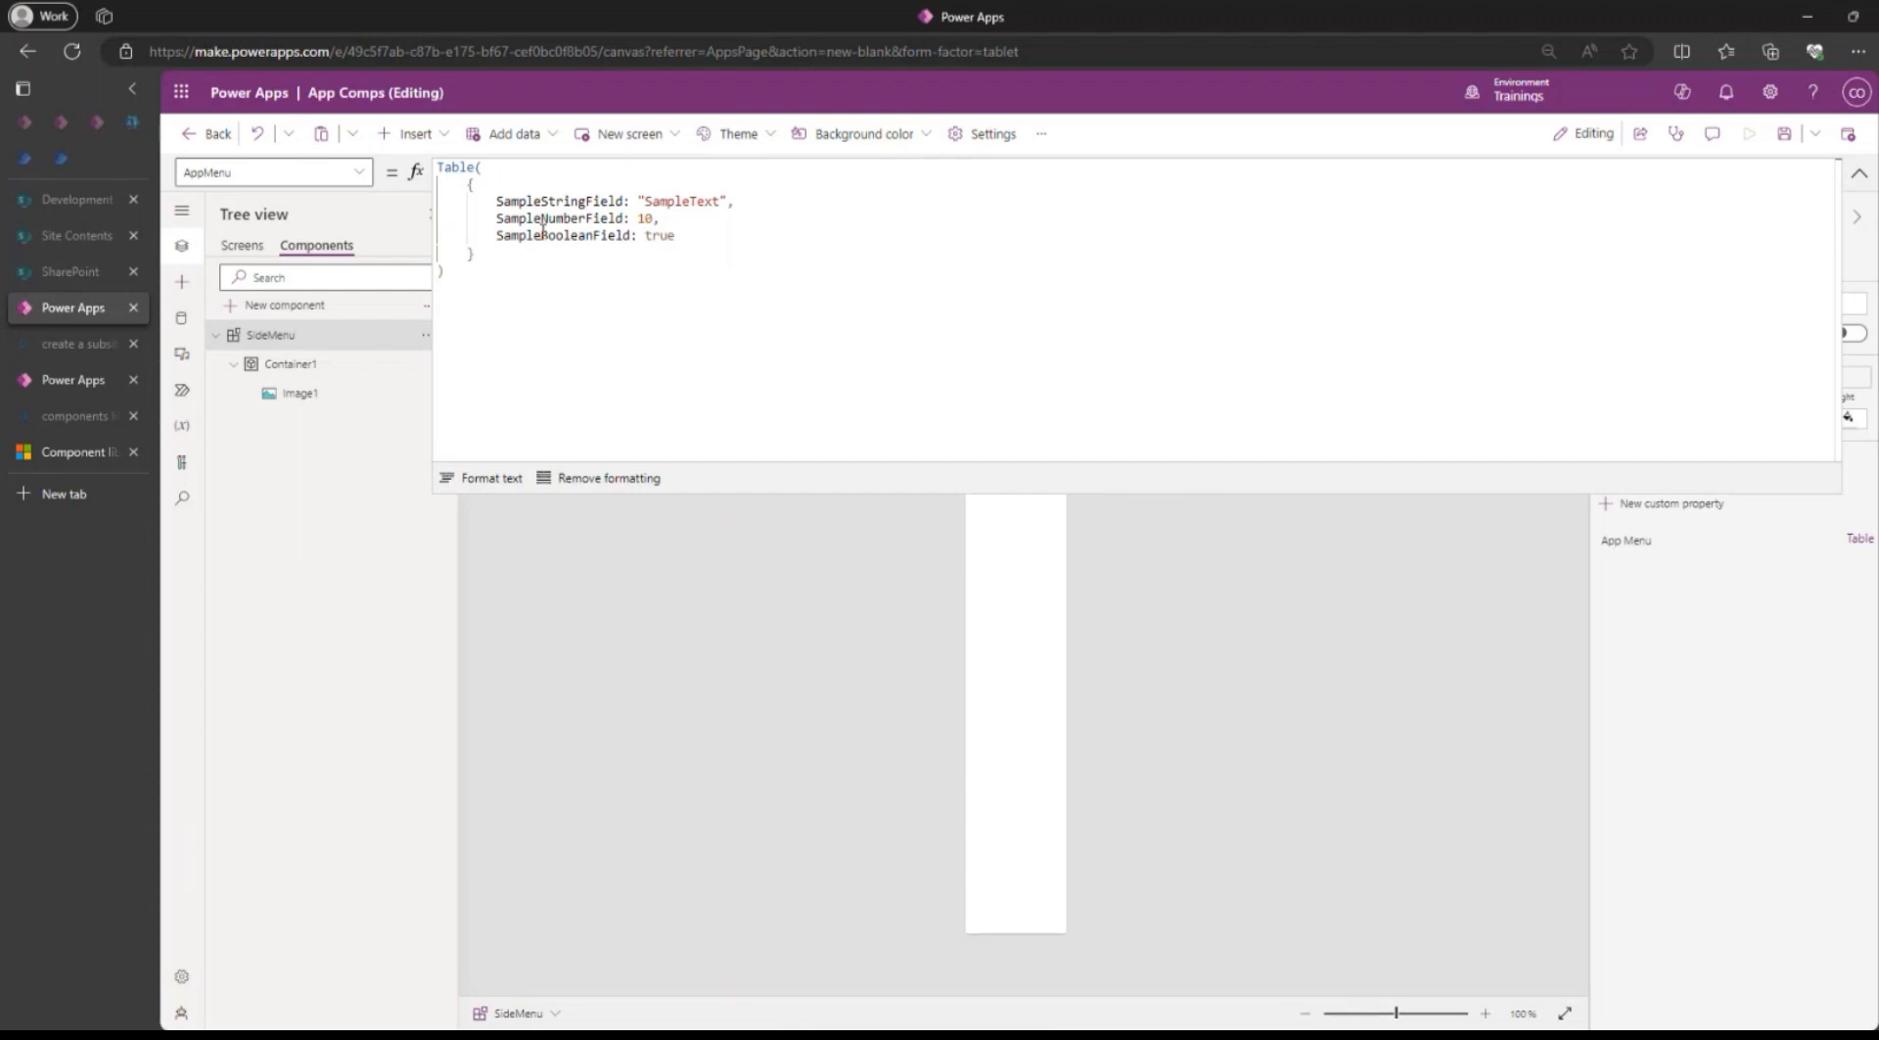
Rename the sample string field to ScreenName and the sample number field to Goto in the AppMenu table.
double_click(548, 201)
text(Sc)
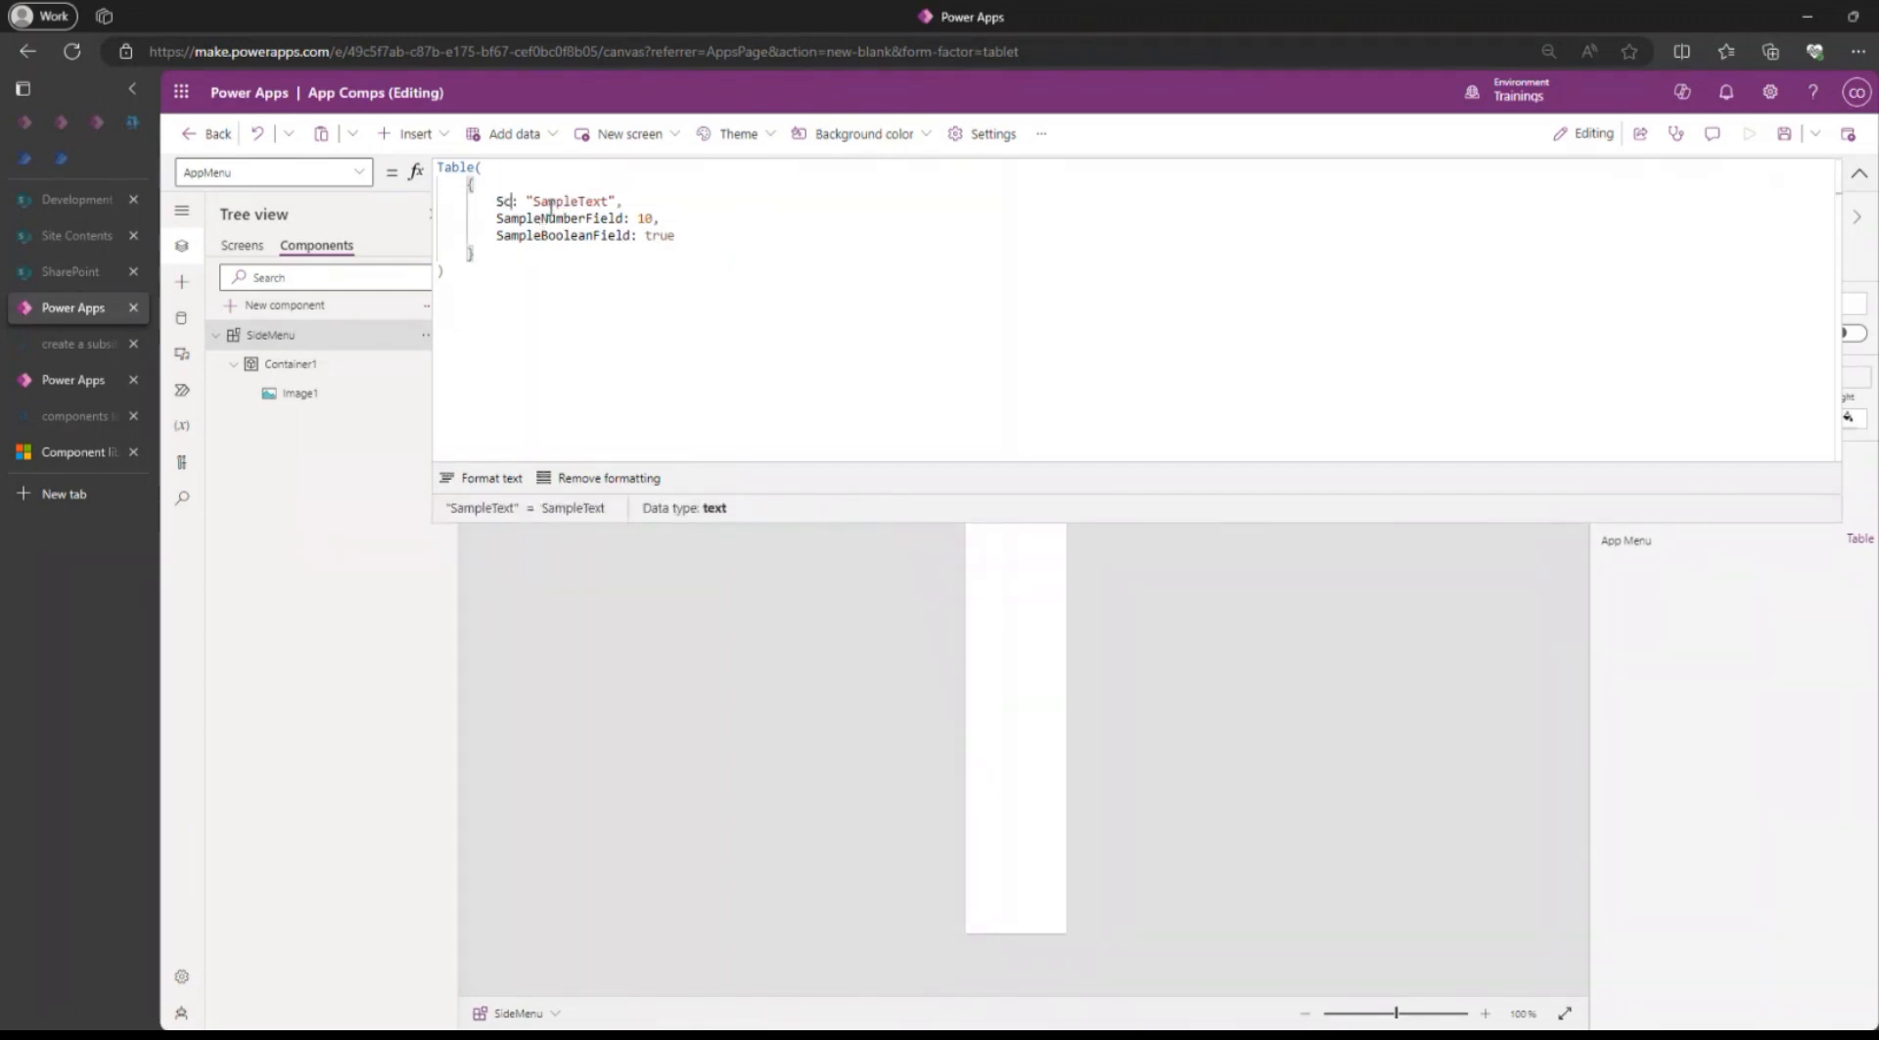
text(reenName)
double_click(548, 217)
text(G)
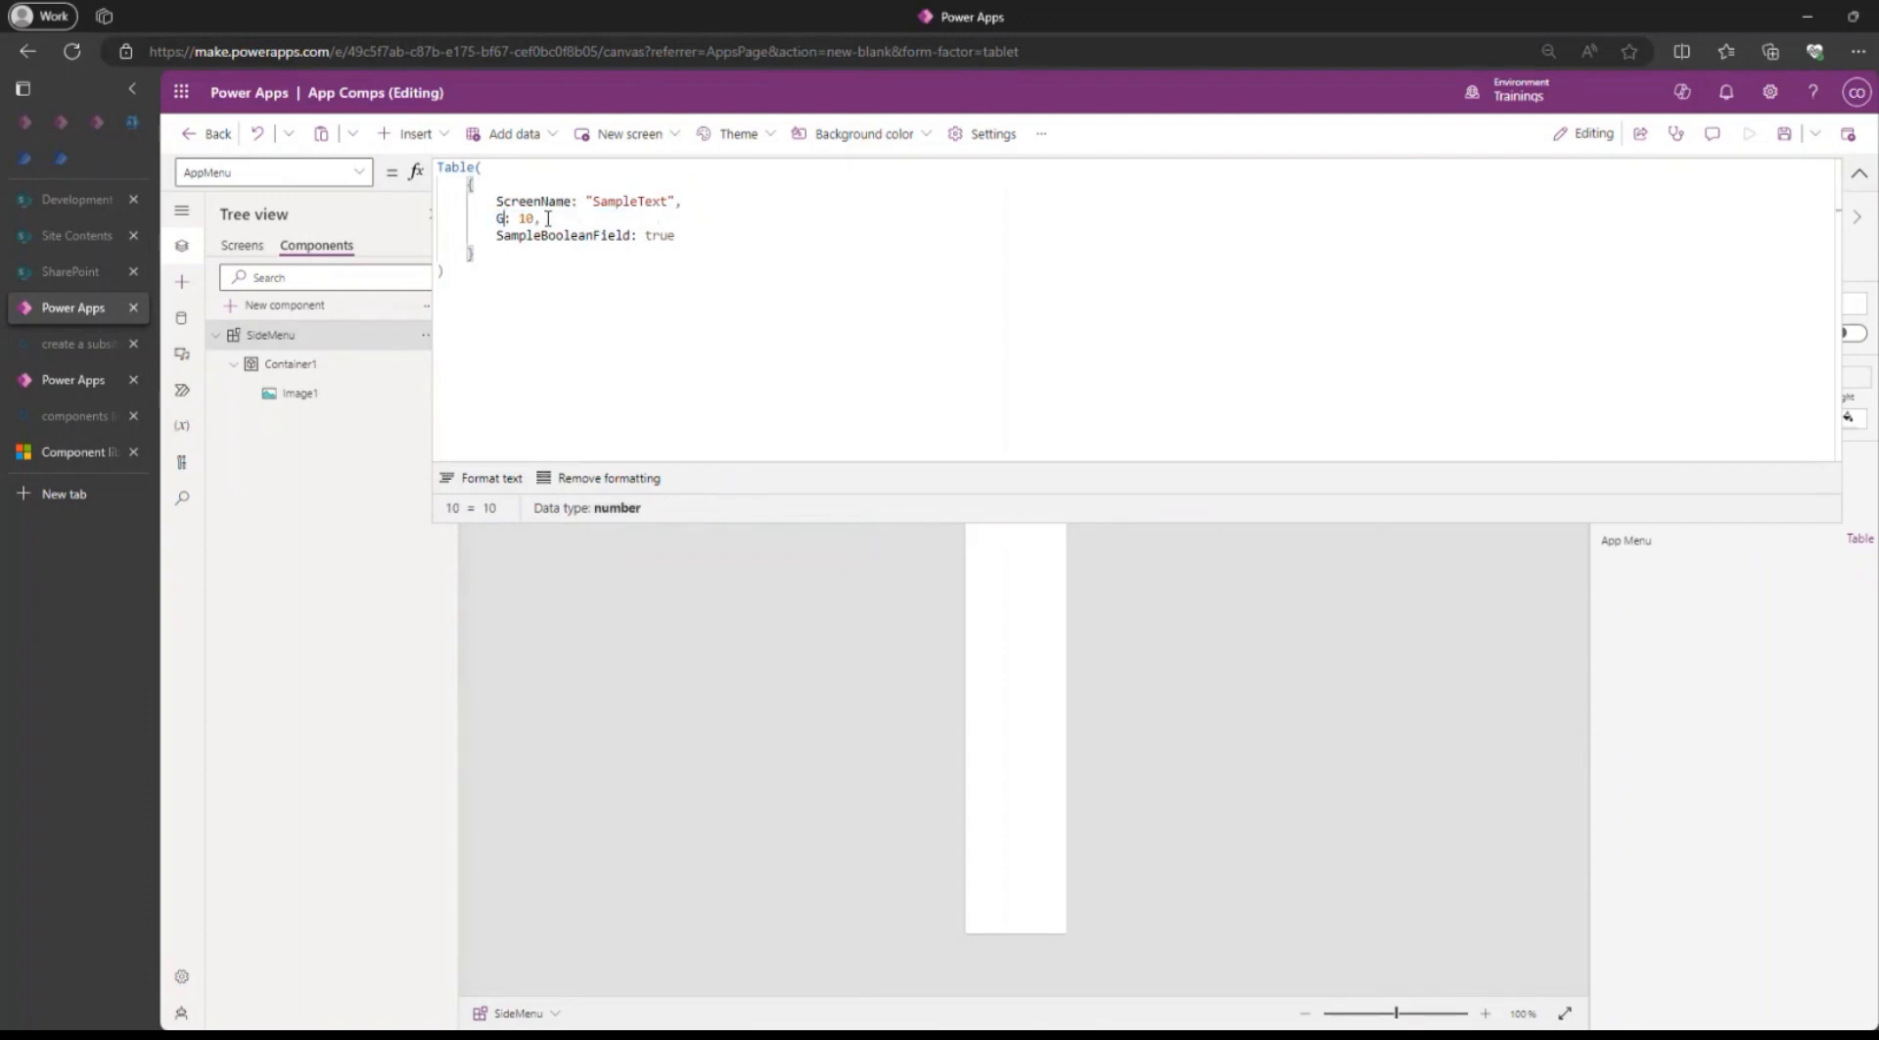
text(oto)
Rename the sample boolean field in the AppMenu table to ScreenIcon.
double_click(546, 235)
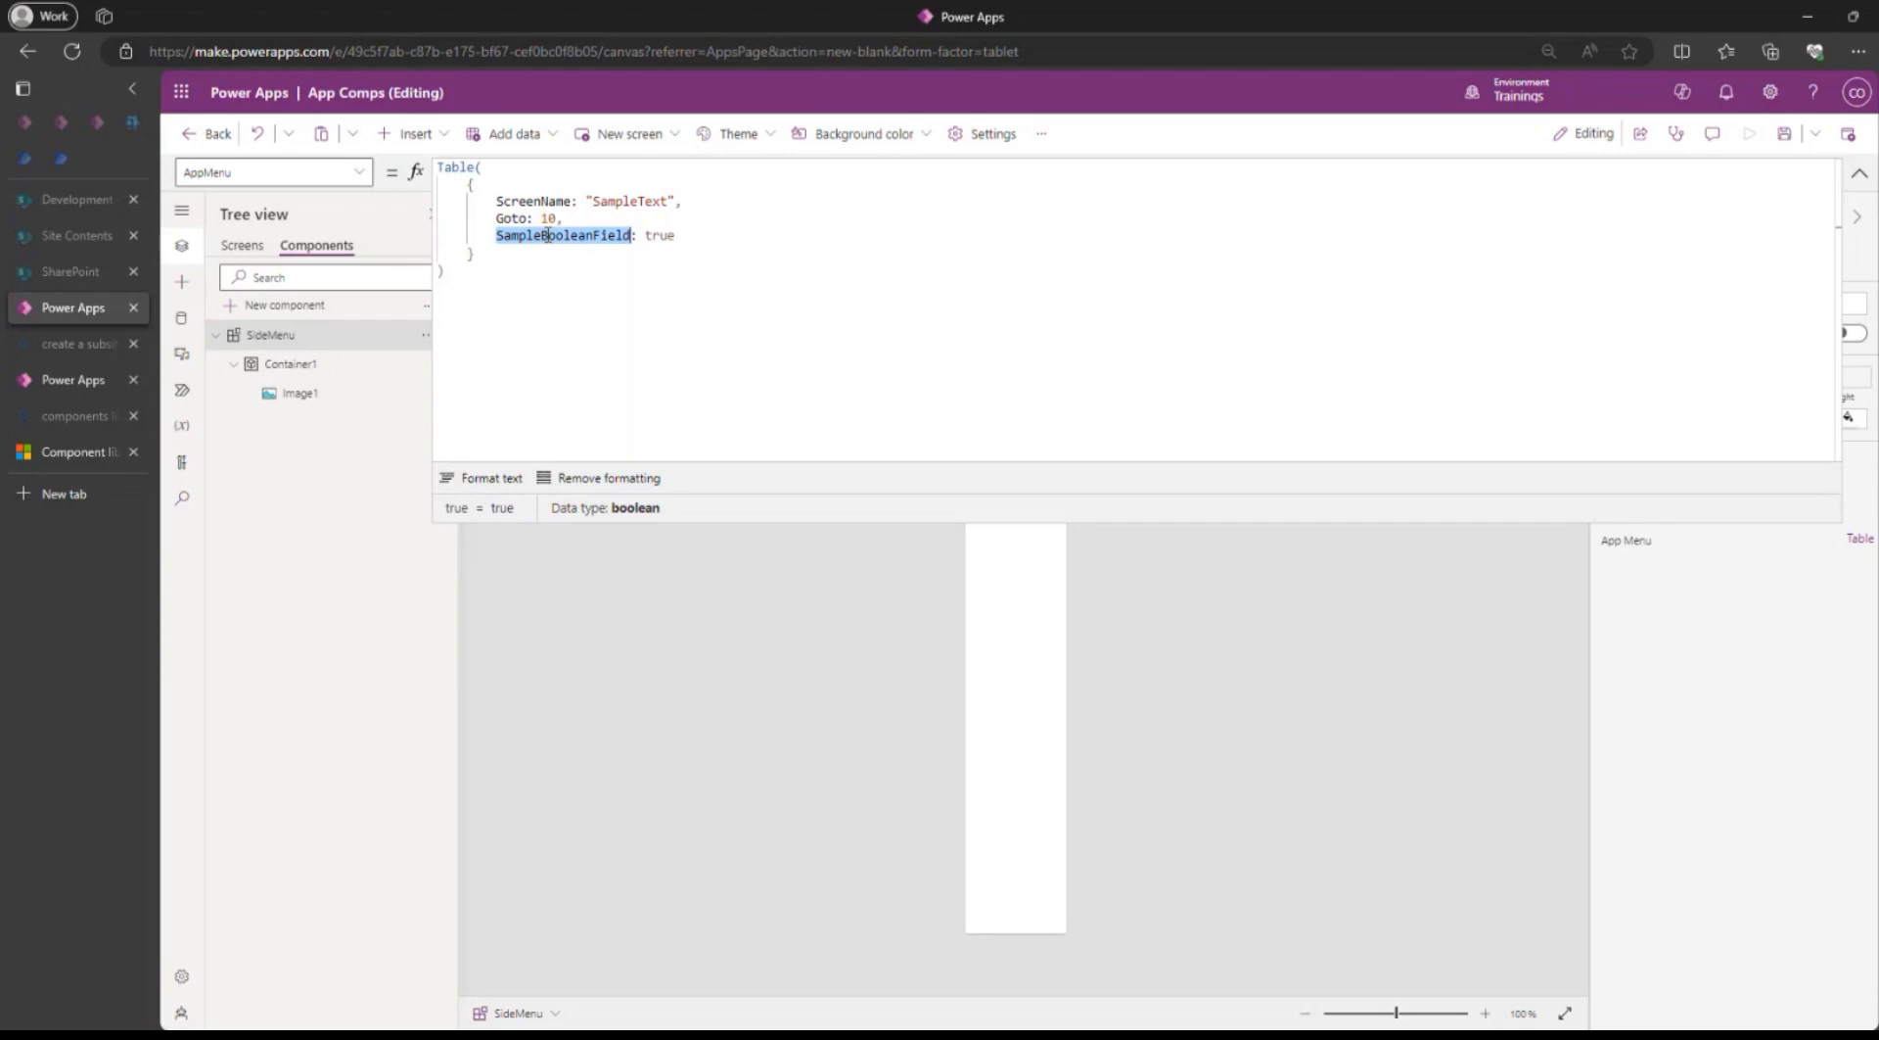
text(I)
key(BackSpace)
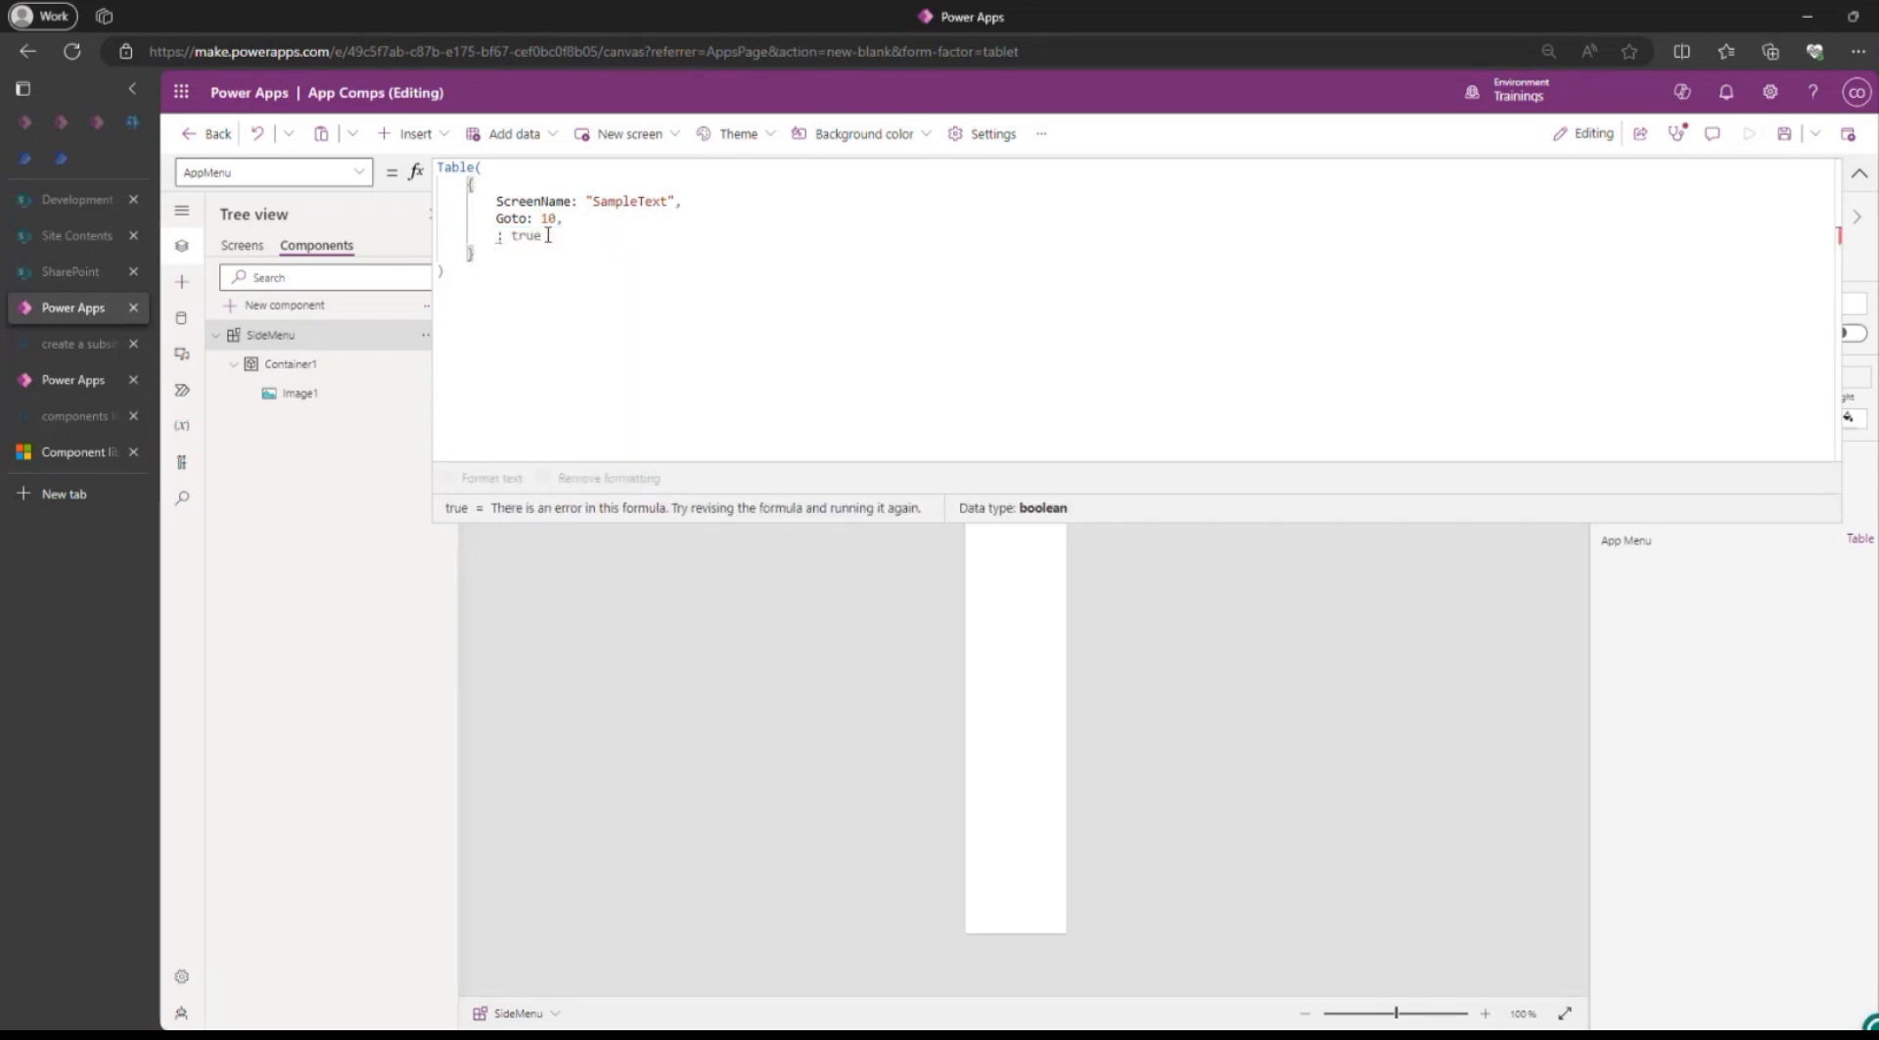
text(I)
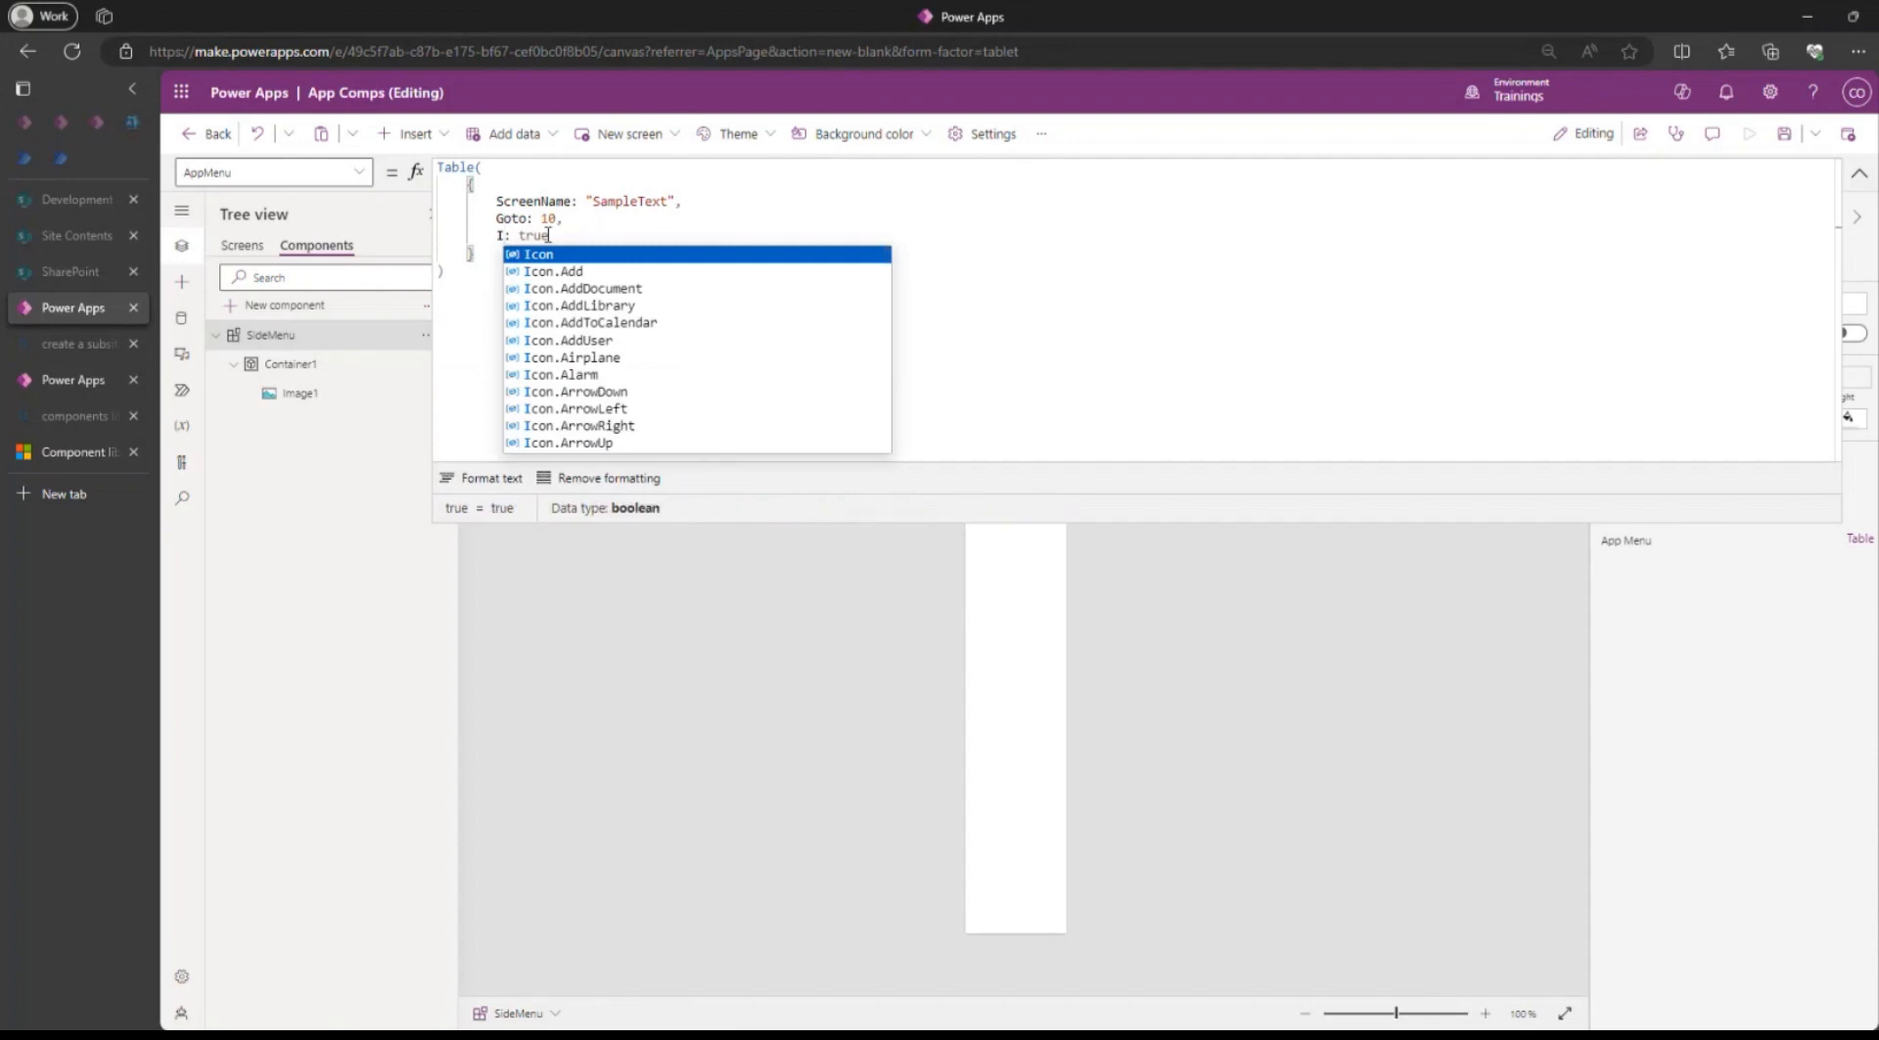
key(BackSpace)
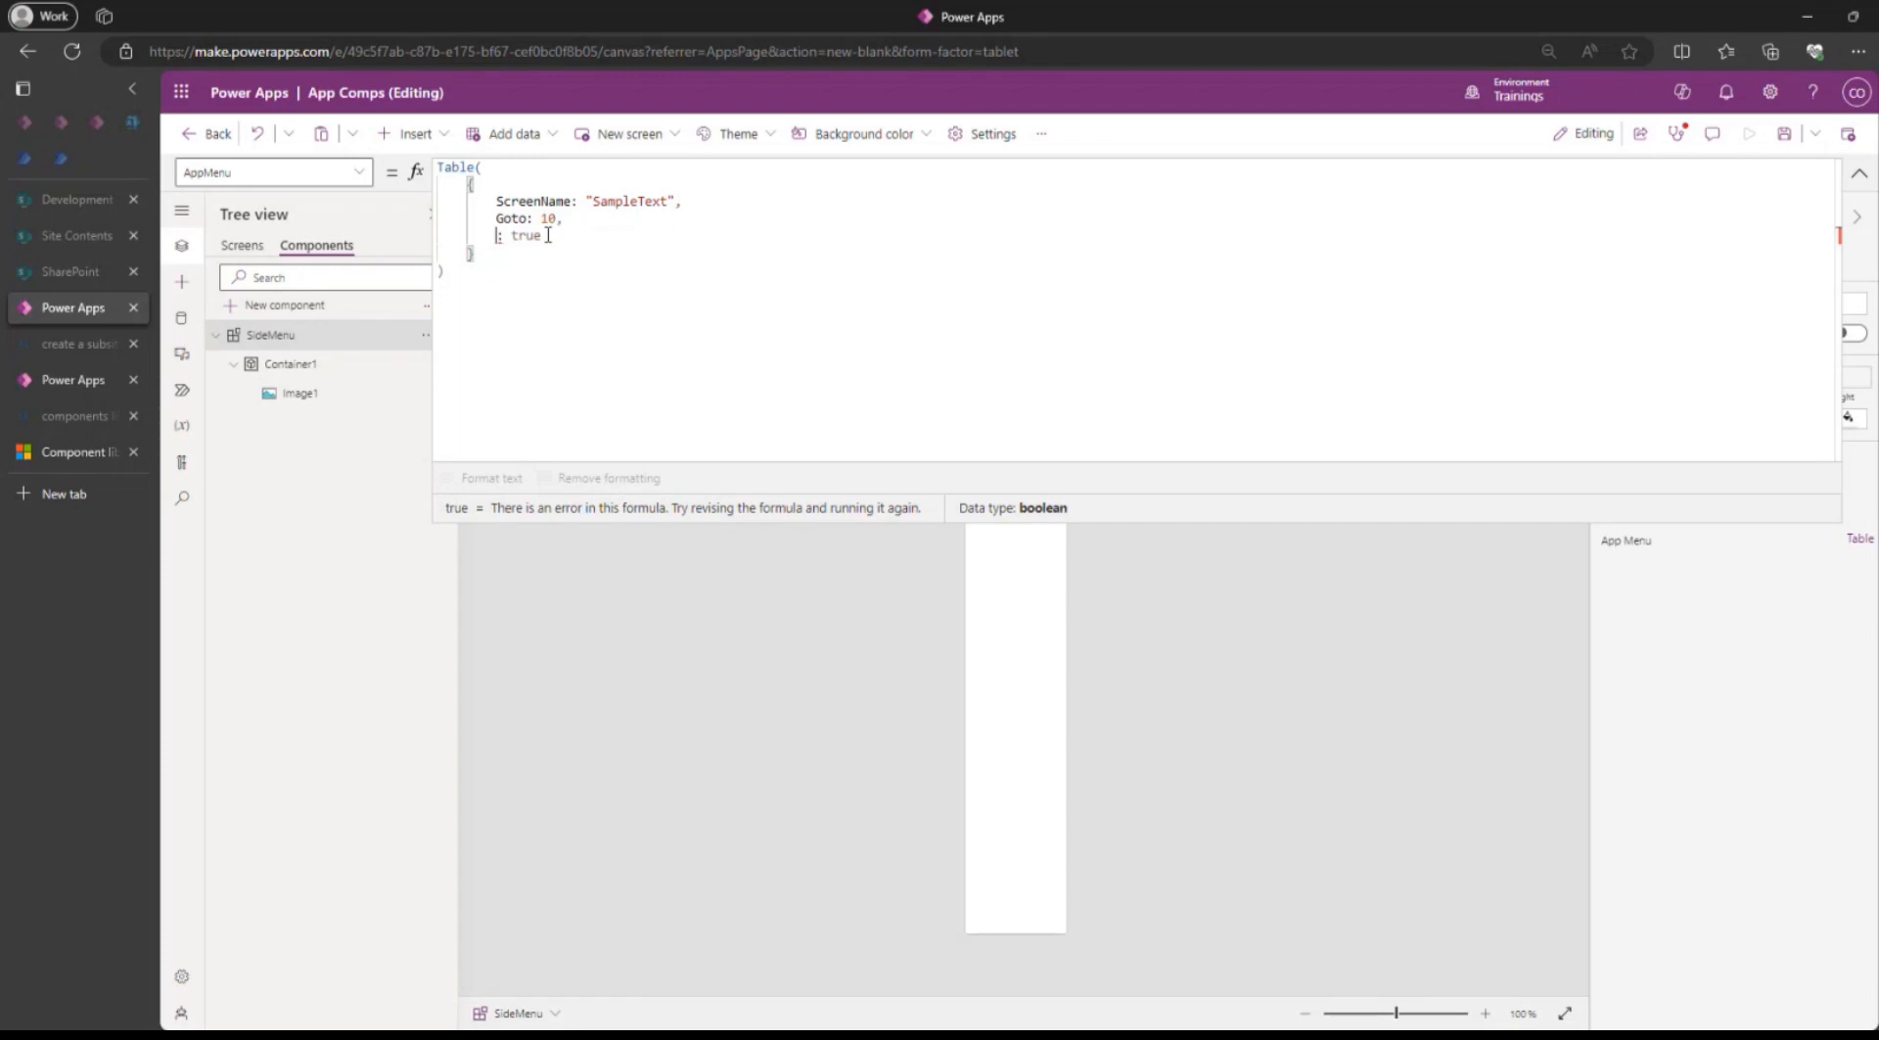
text(Scr)
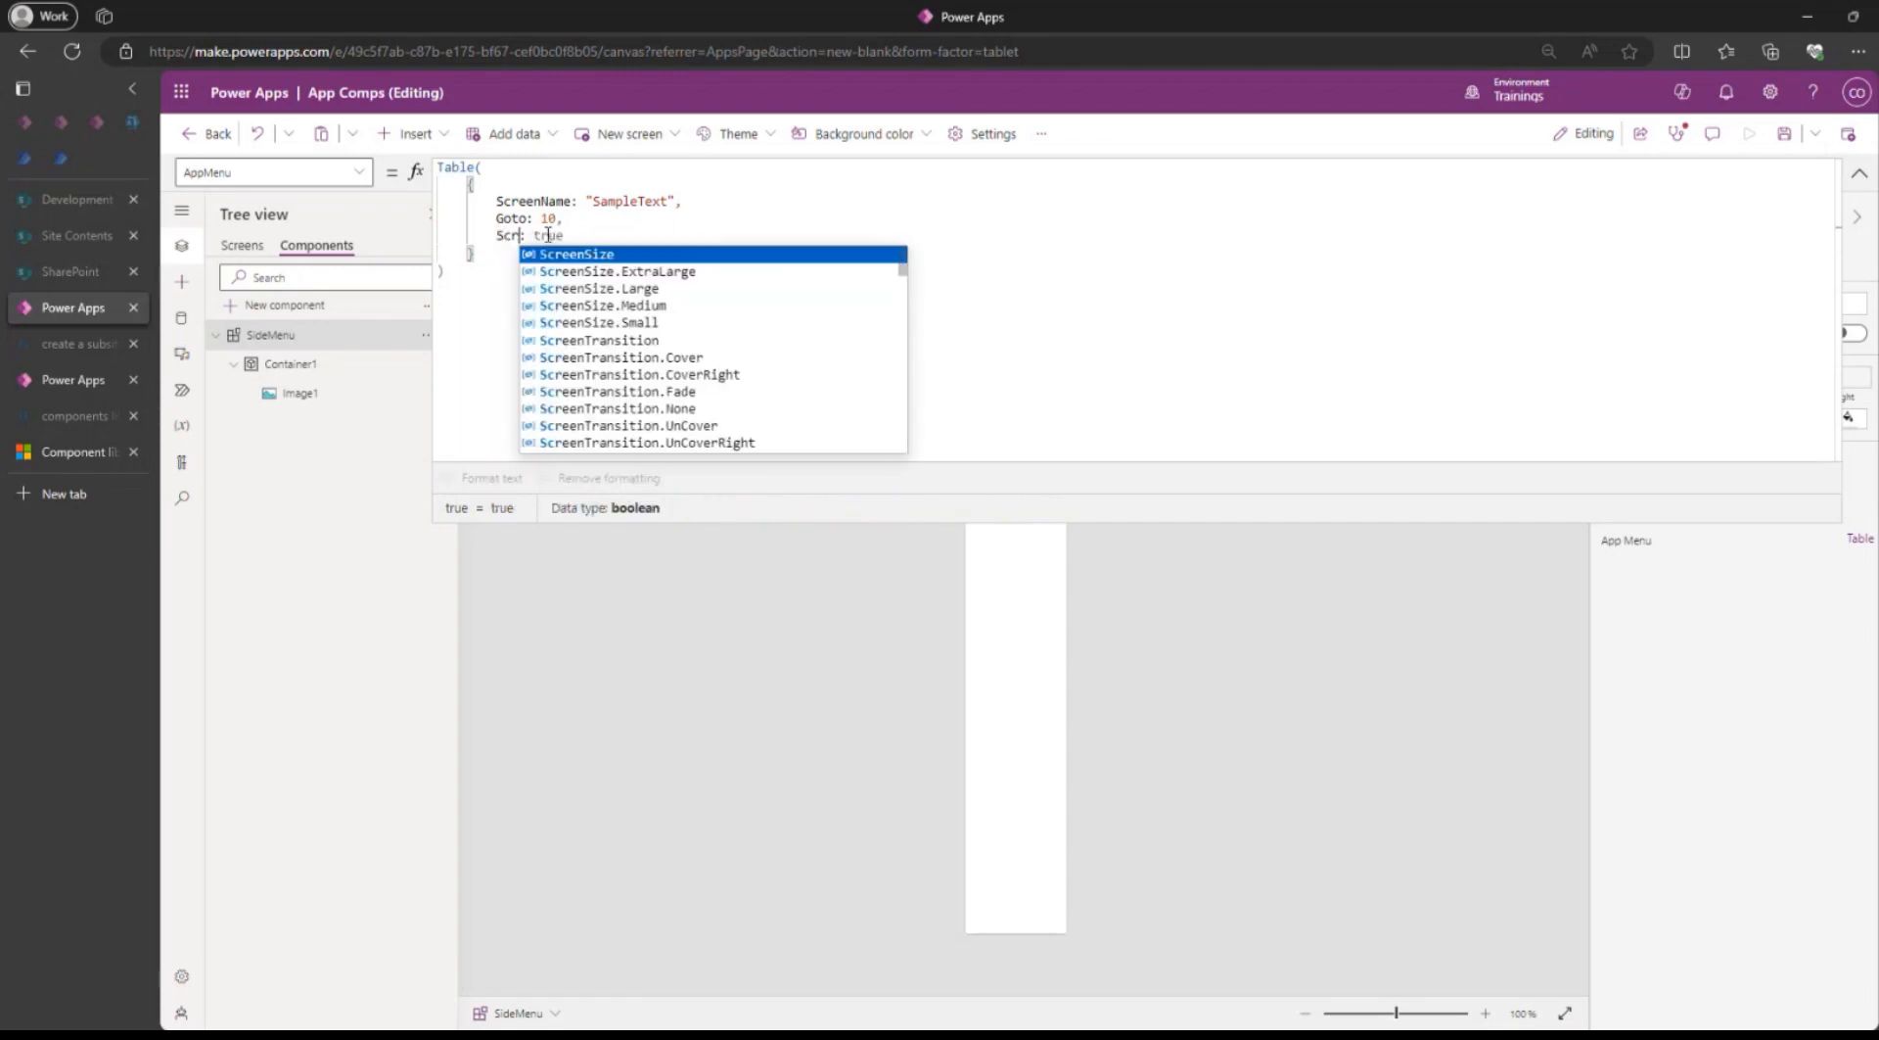
text(een)
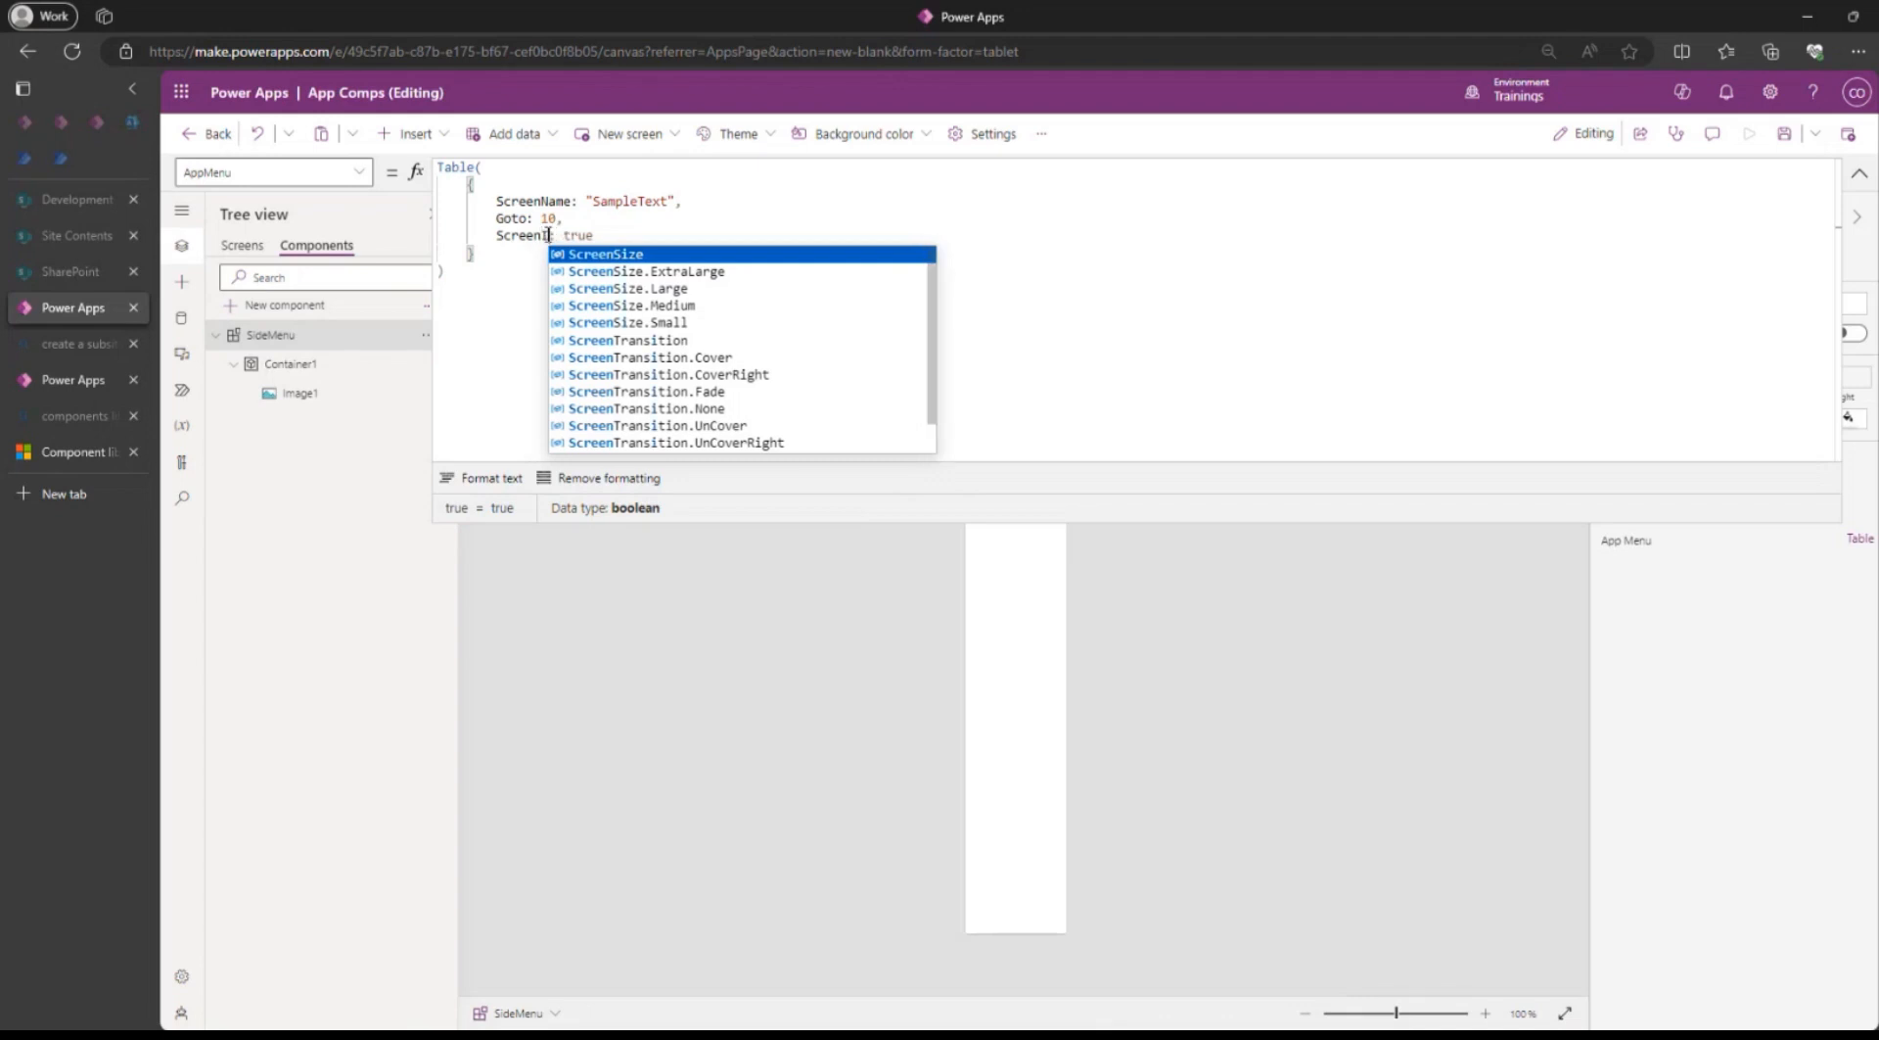
text(Icon)
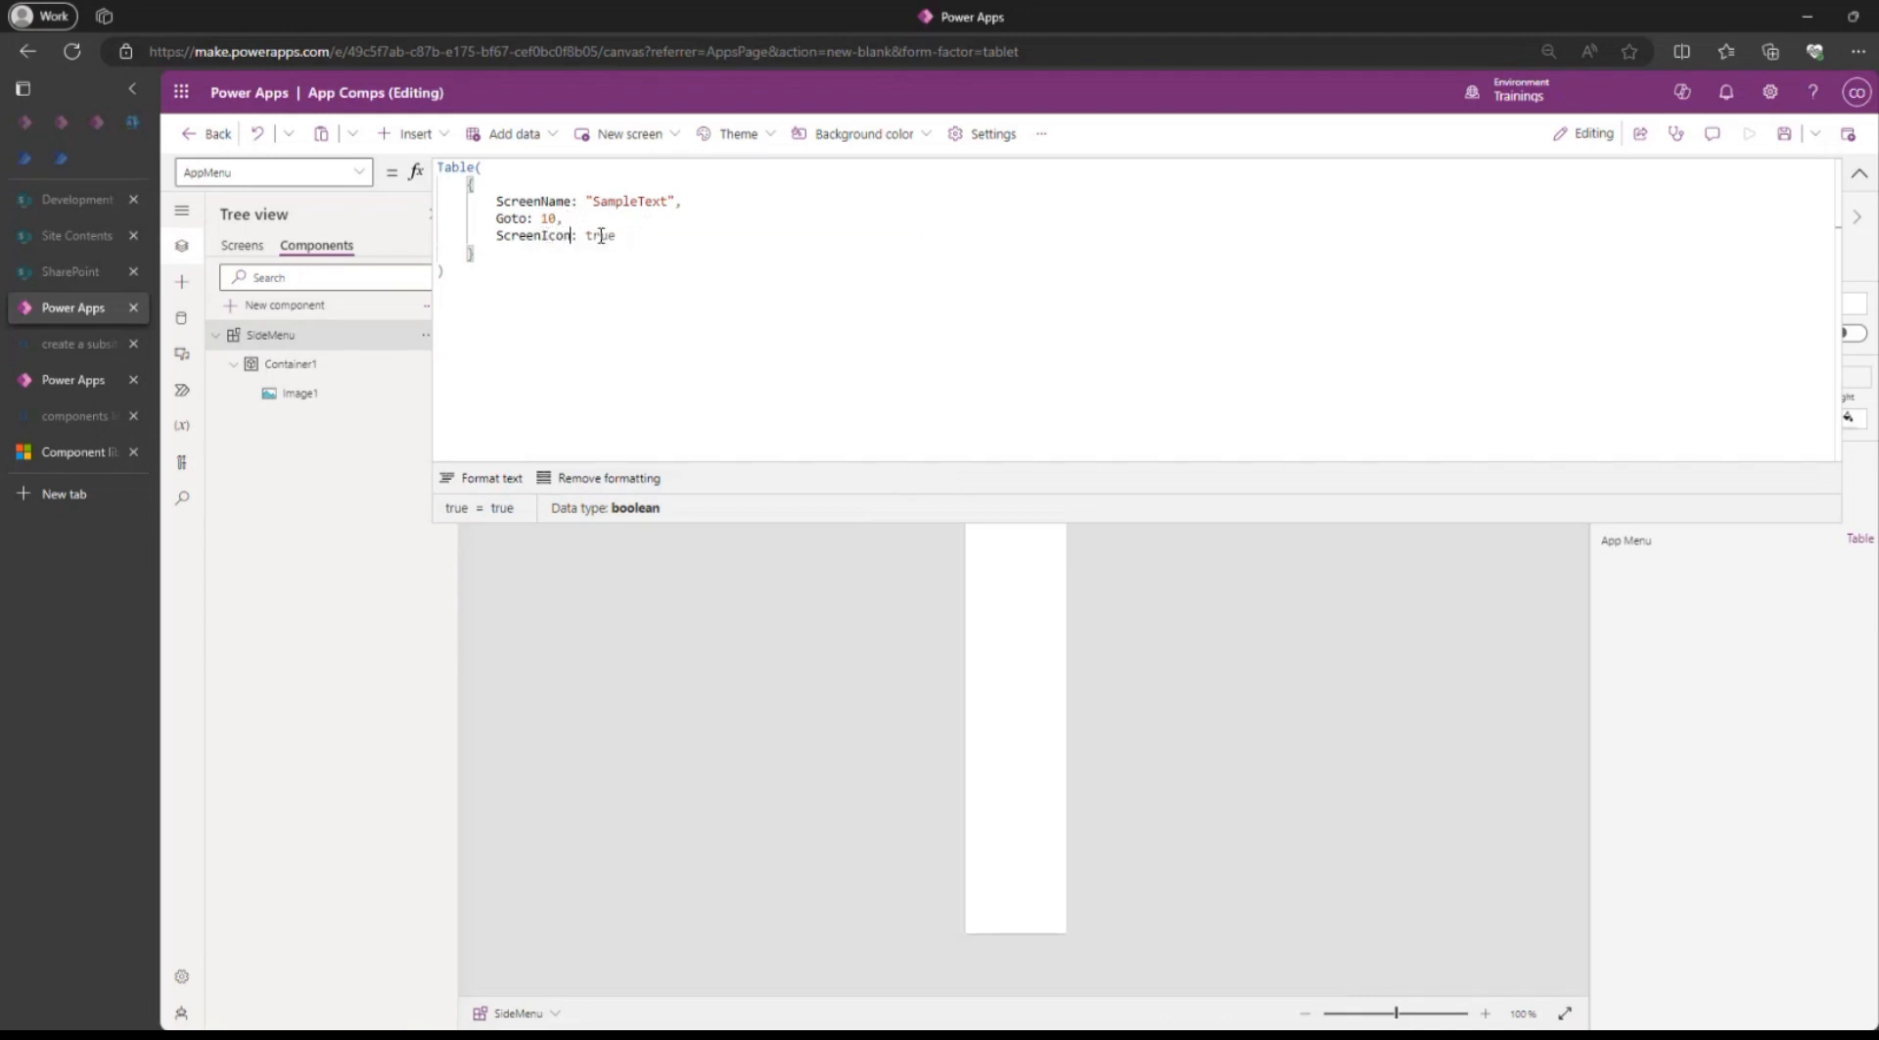
Set the record's Goto value to Screen1 and its ScreenName value to "Home".
click(550, 217)
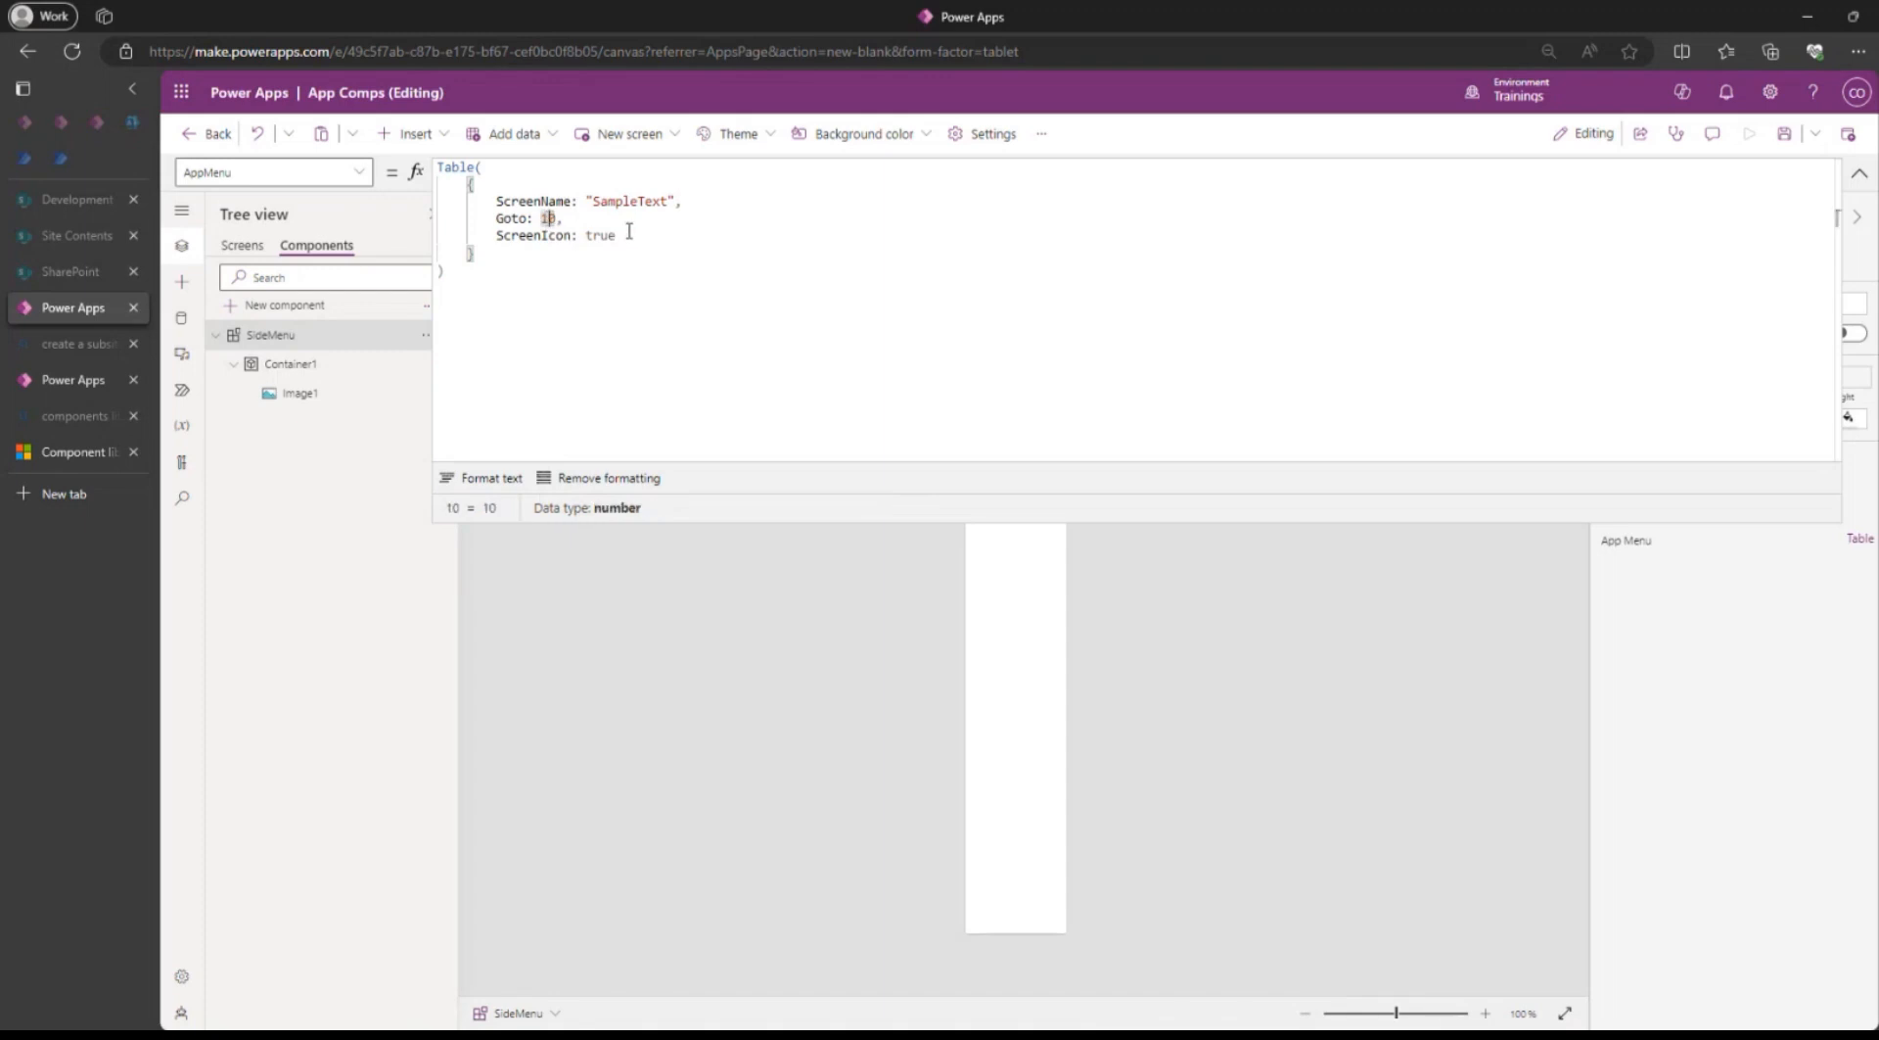
double_click(548, 217)
text(Scr)
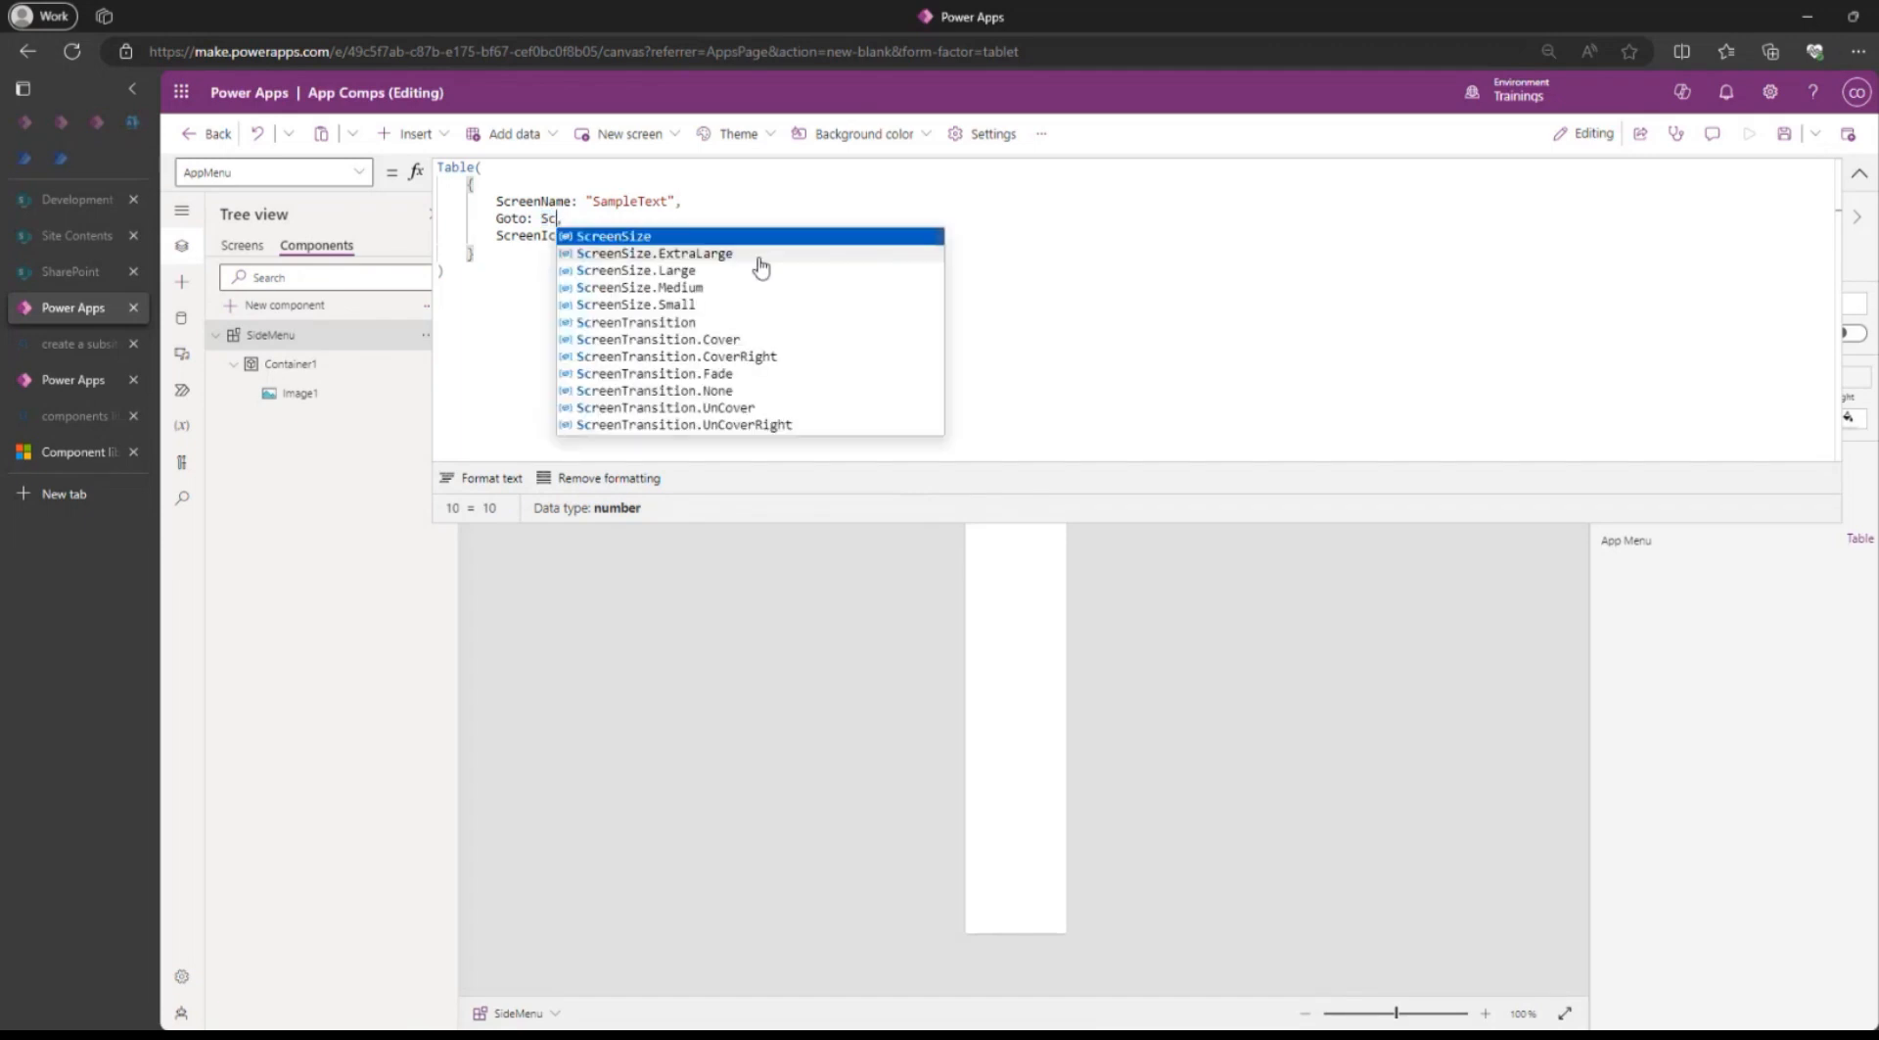
text(een)
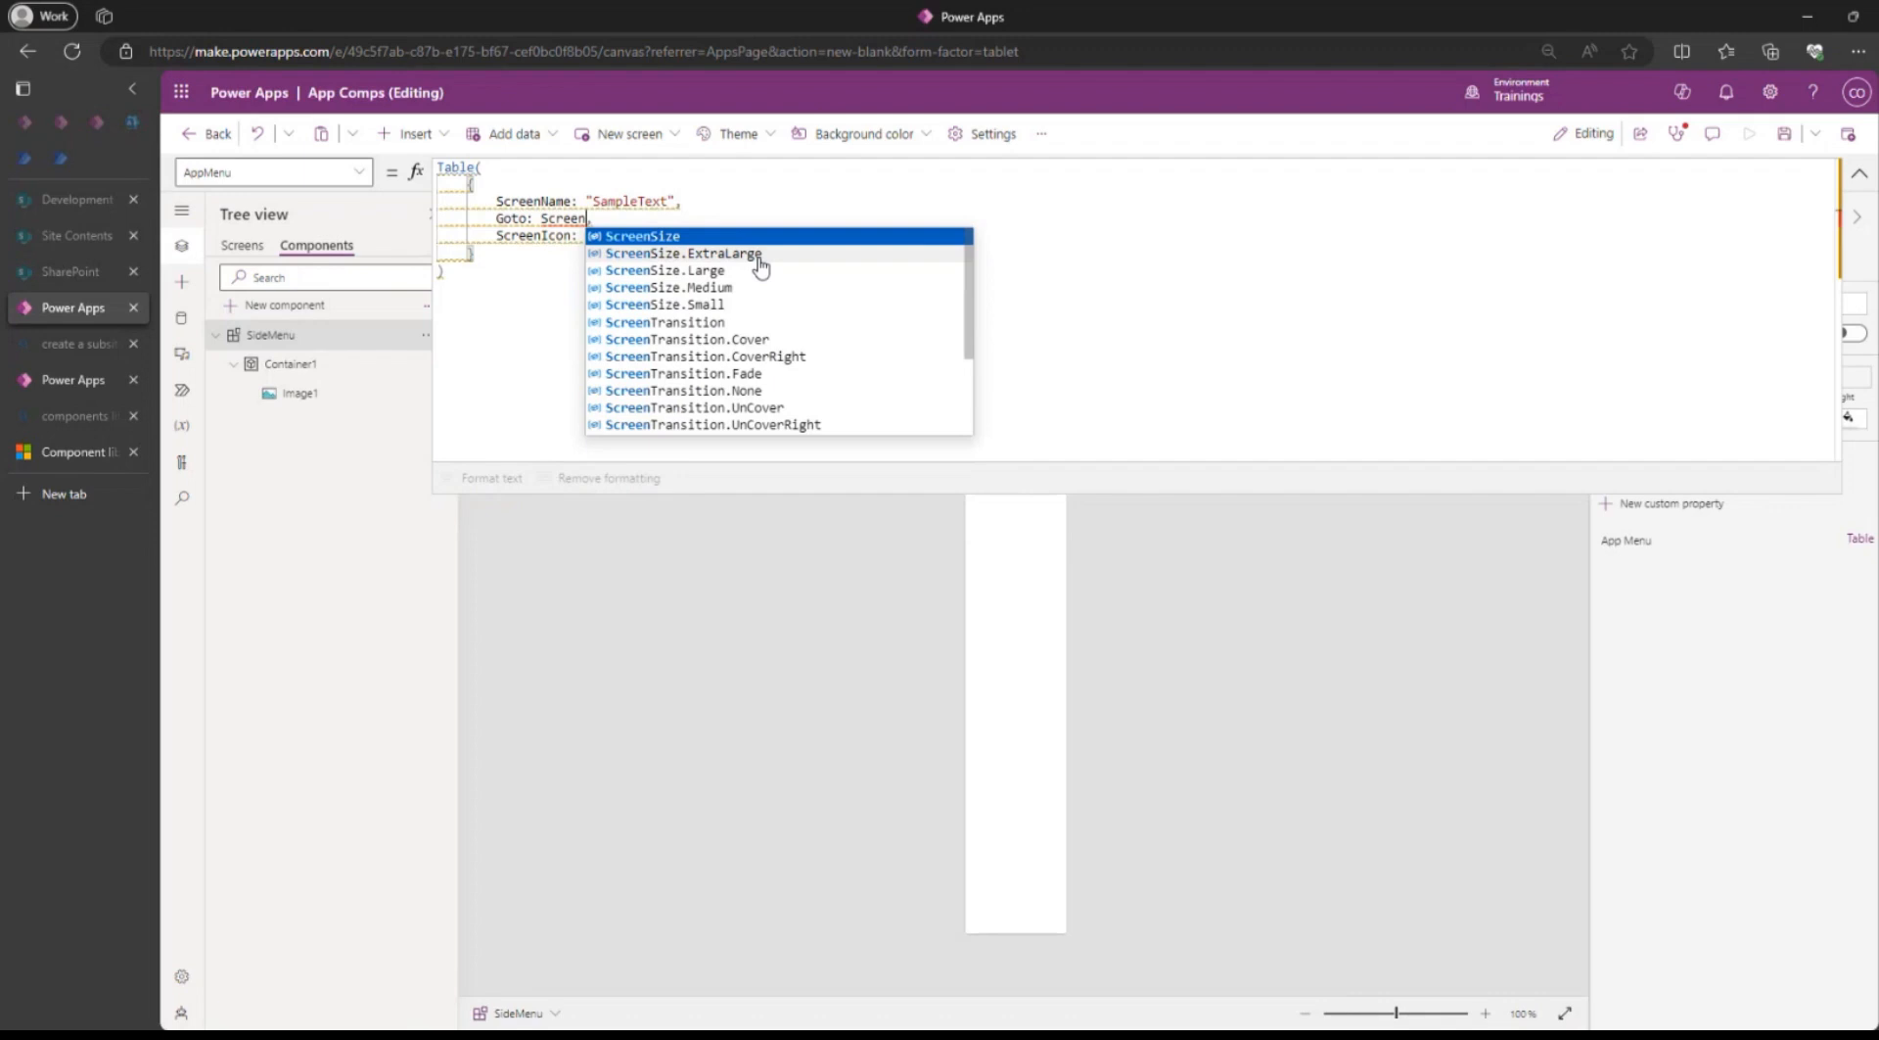
text(1)
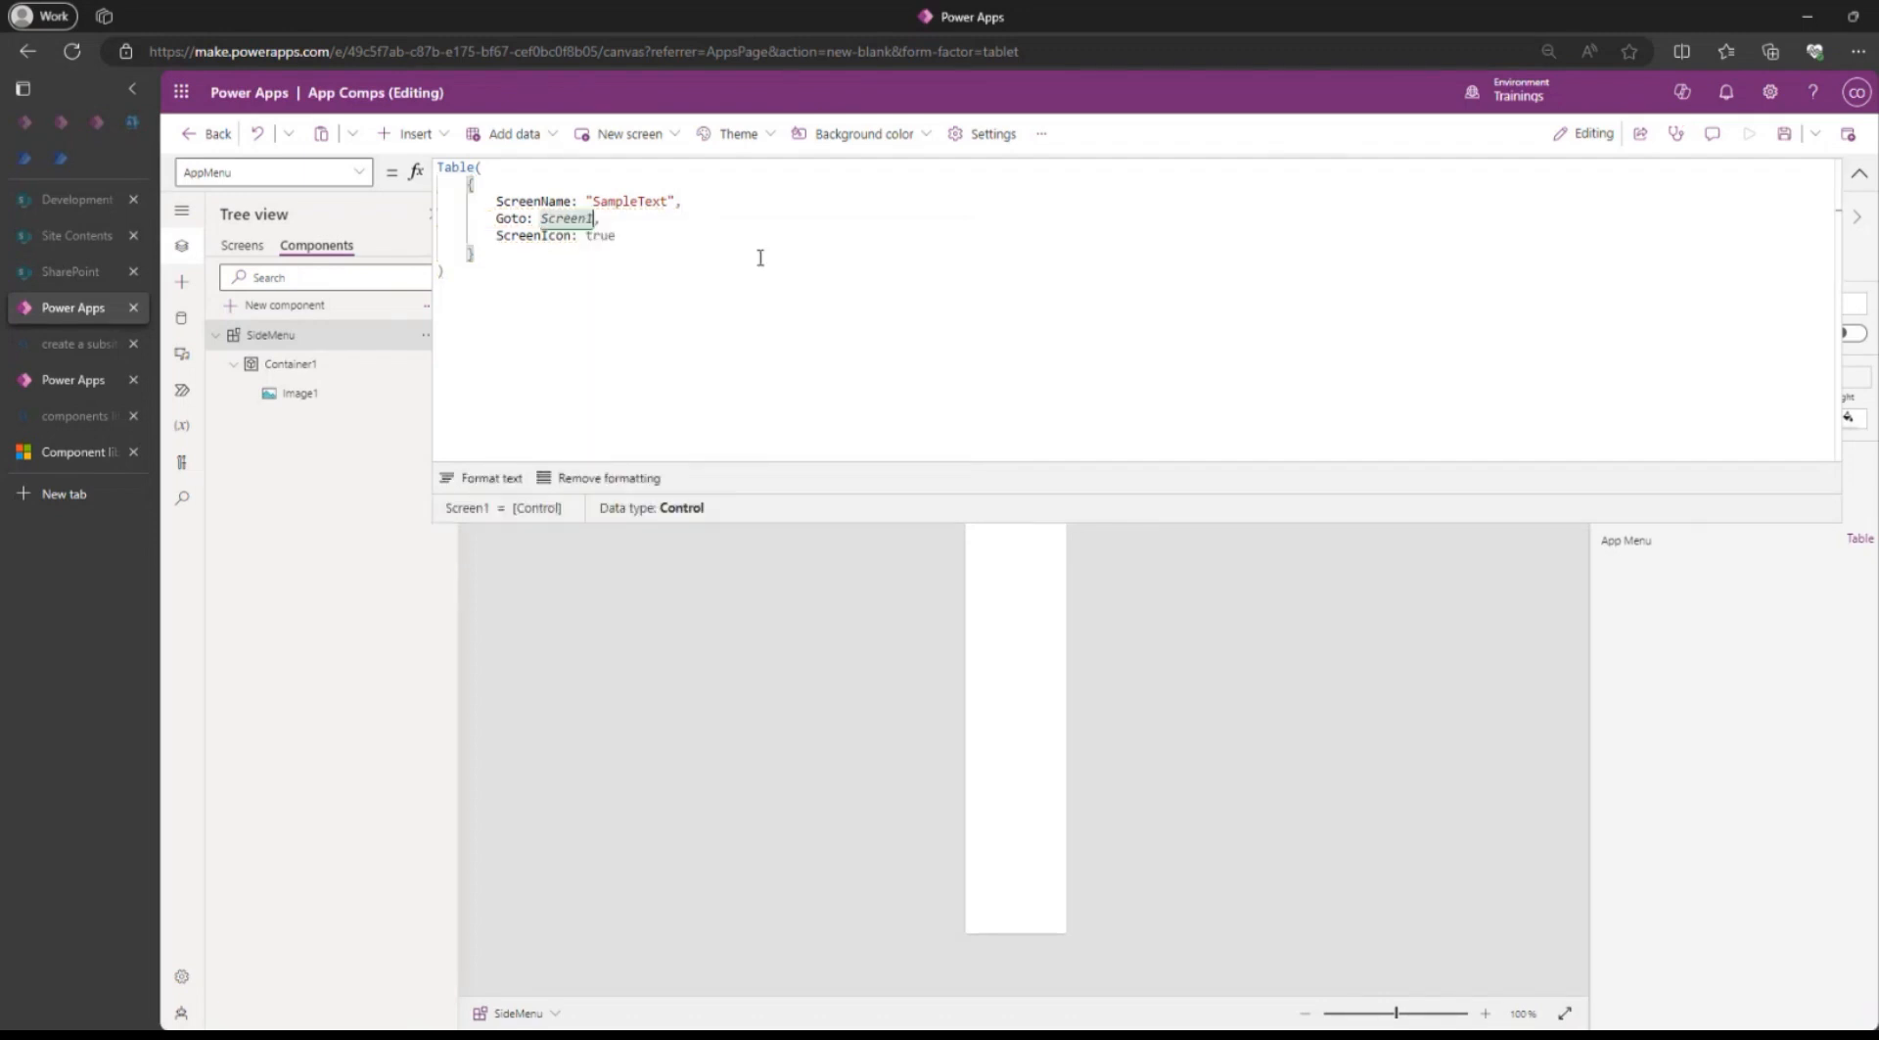
double_click(647, 203)
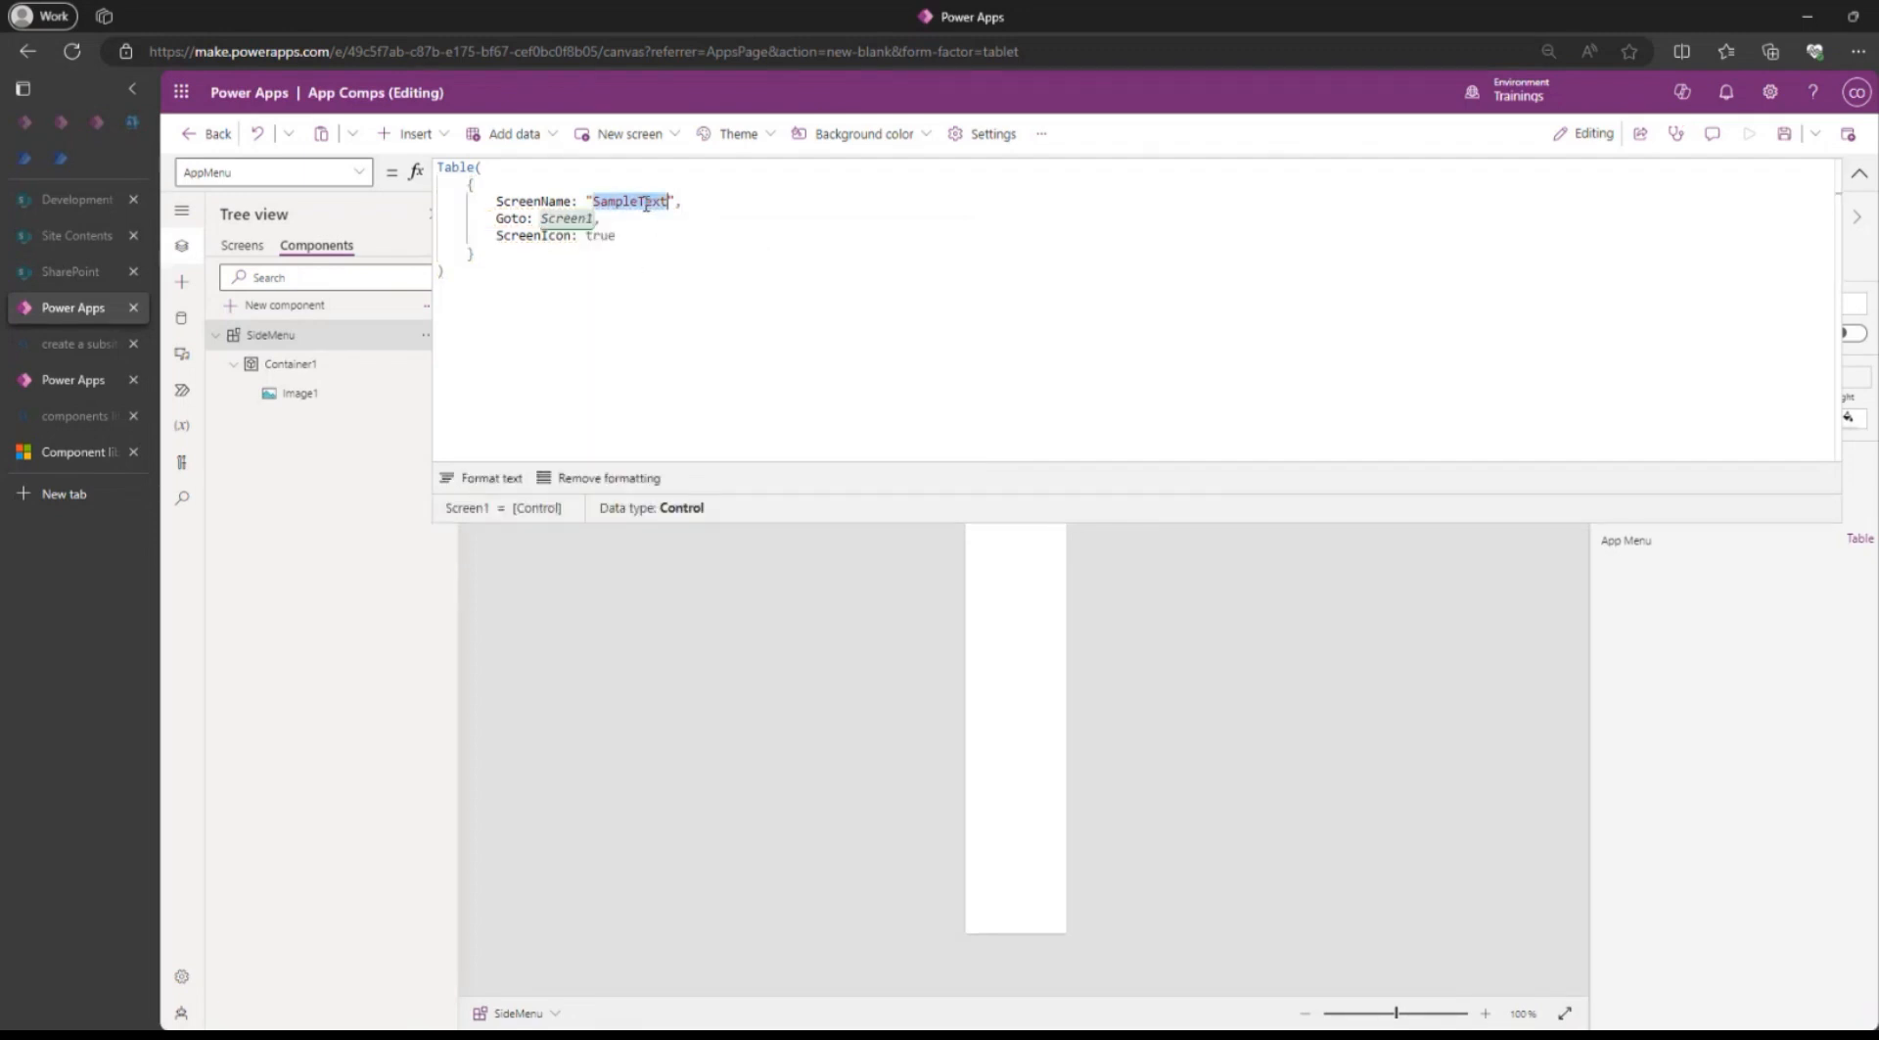
text(Home)
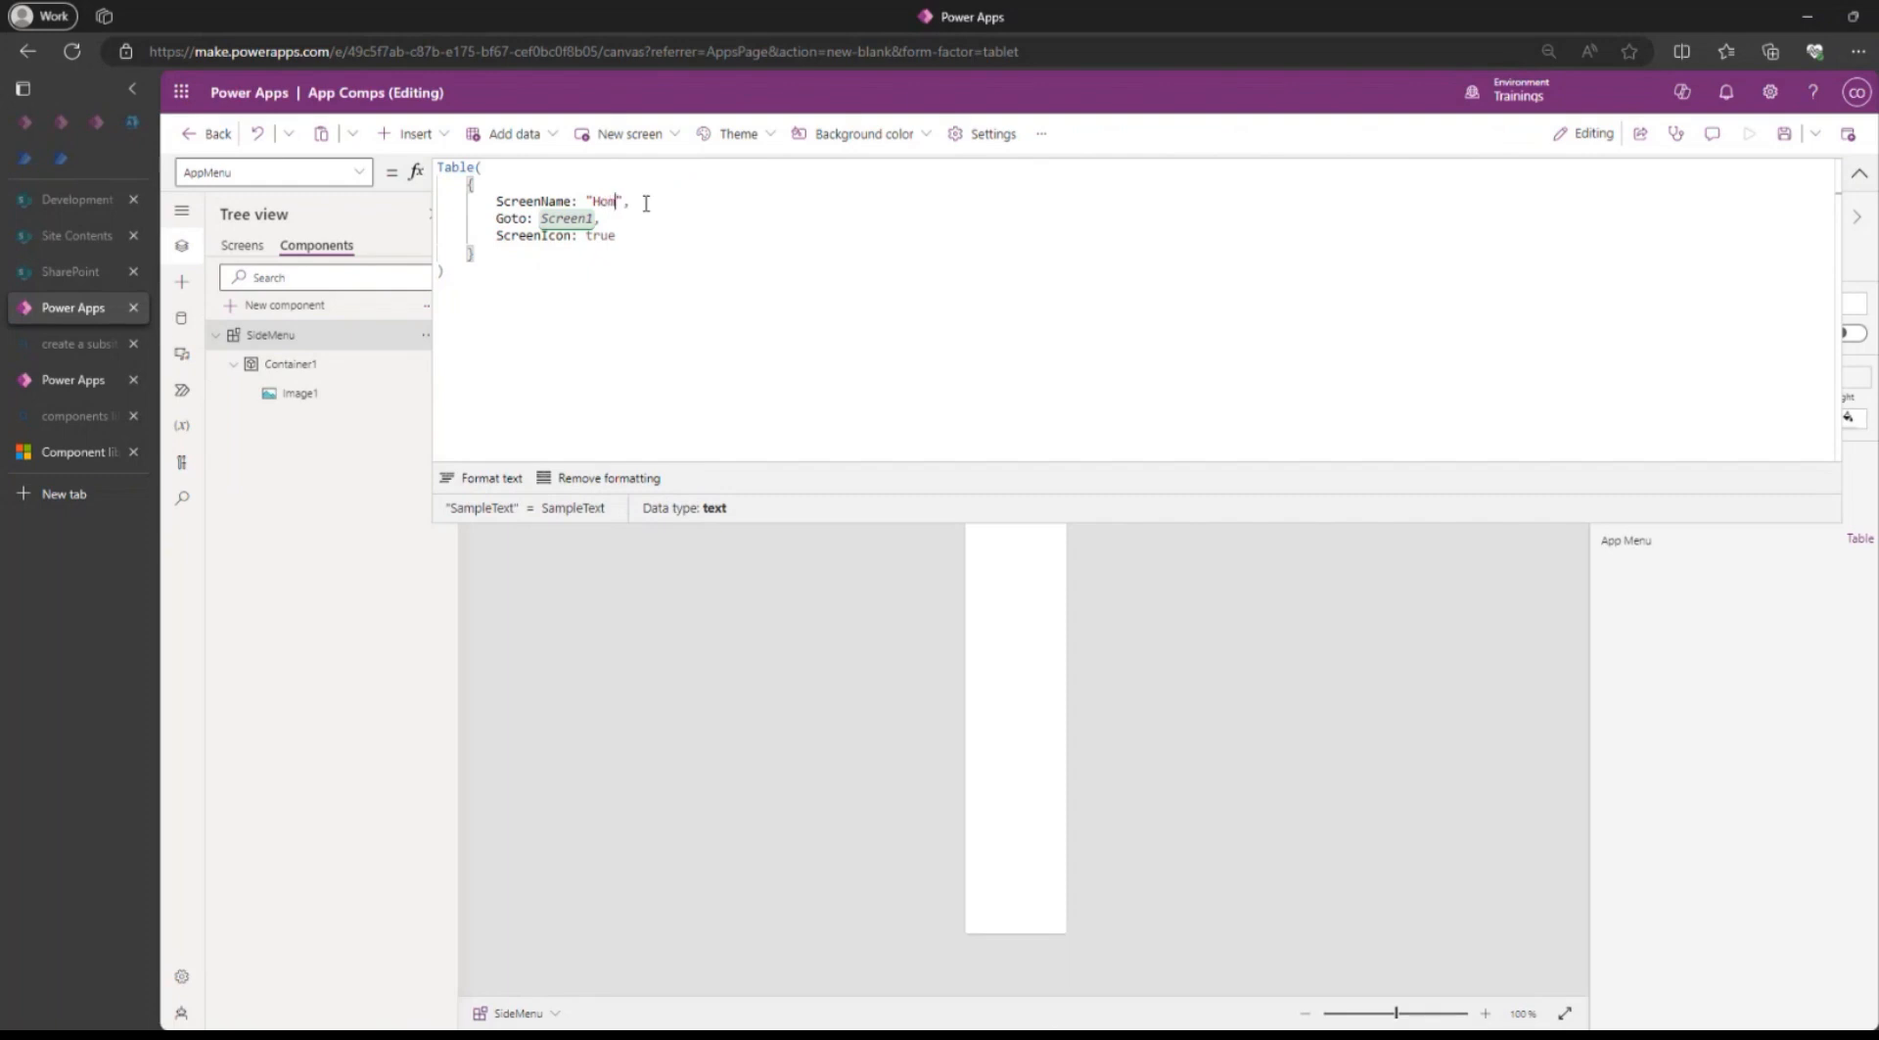
Set the Home record's ScreenIcon value to Icon.Home.
double_click(601, 235)
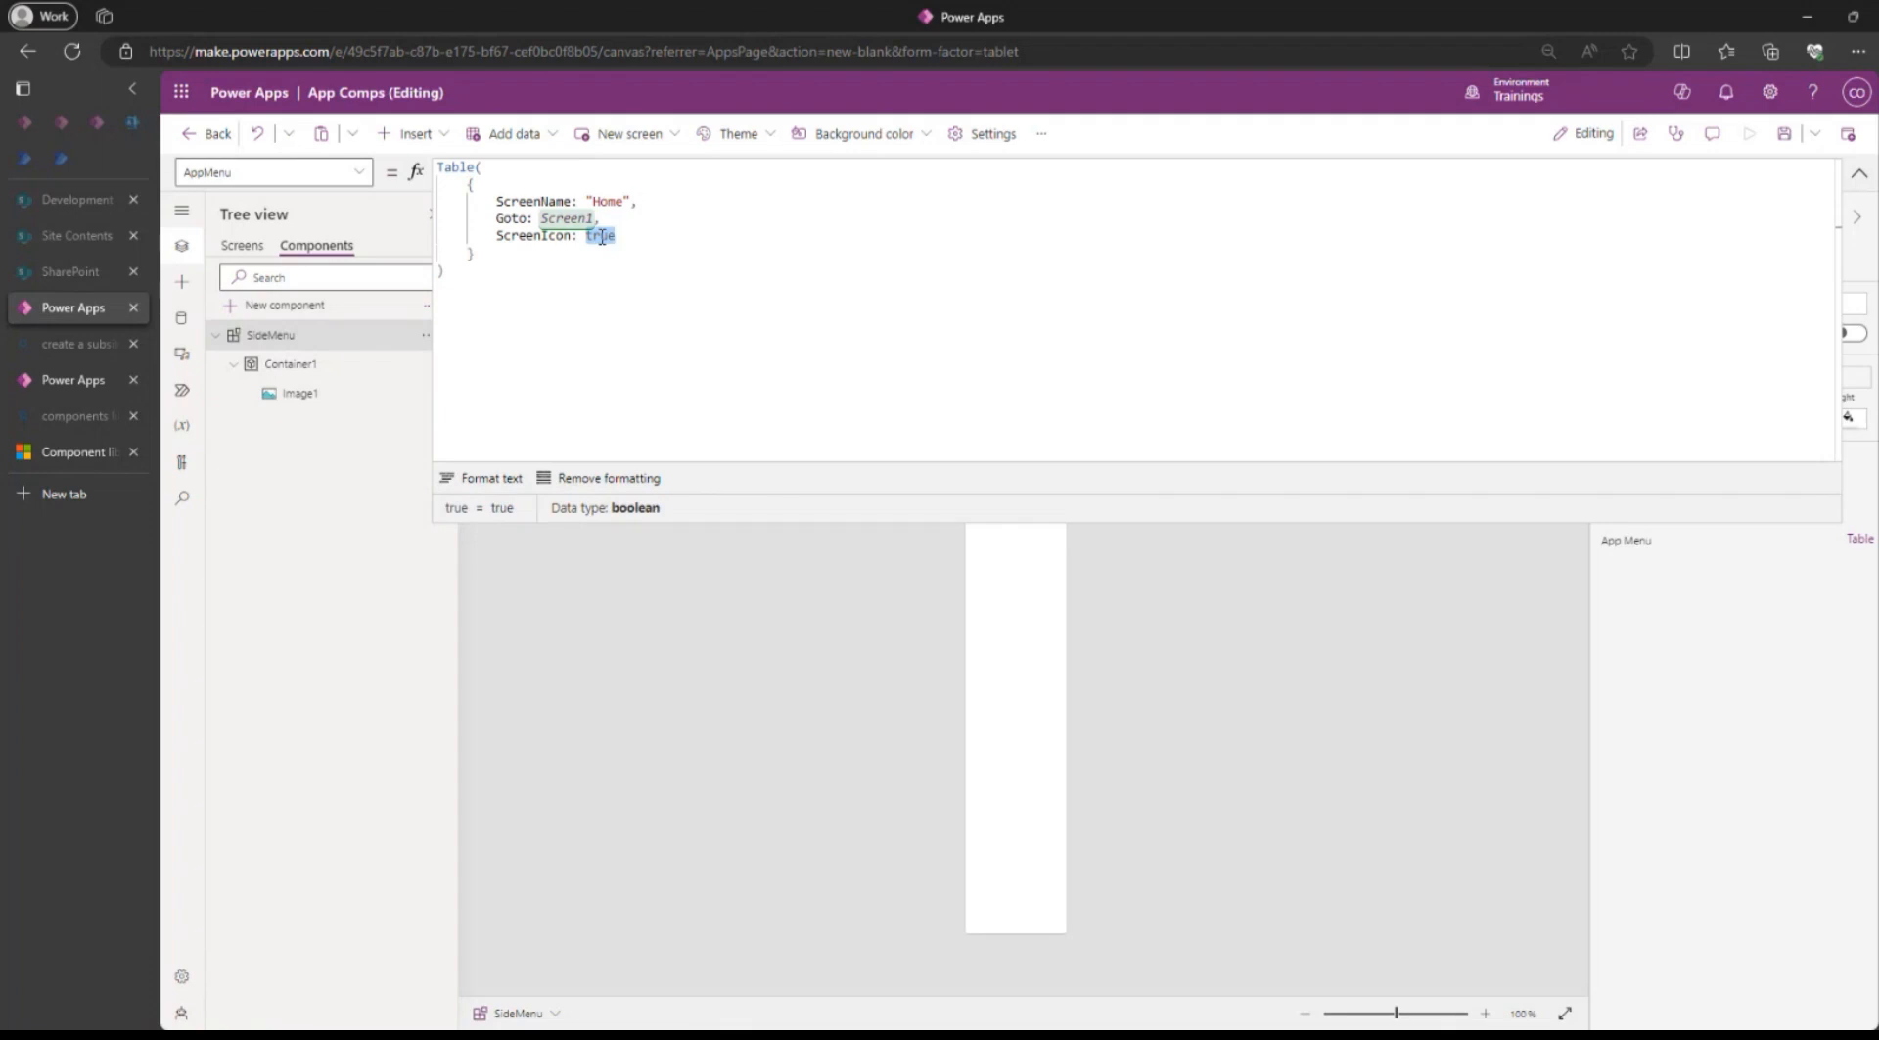
text(Icon.)
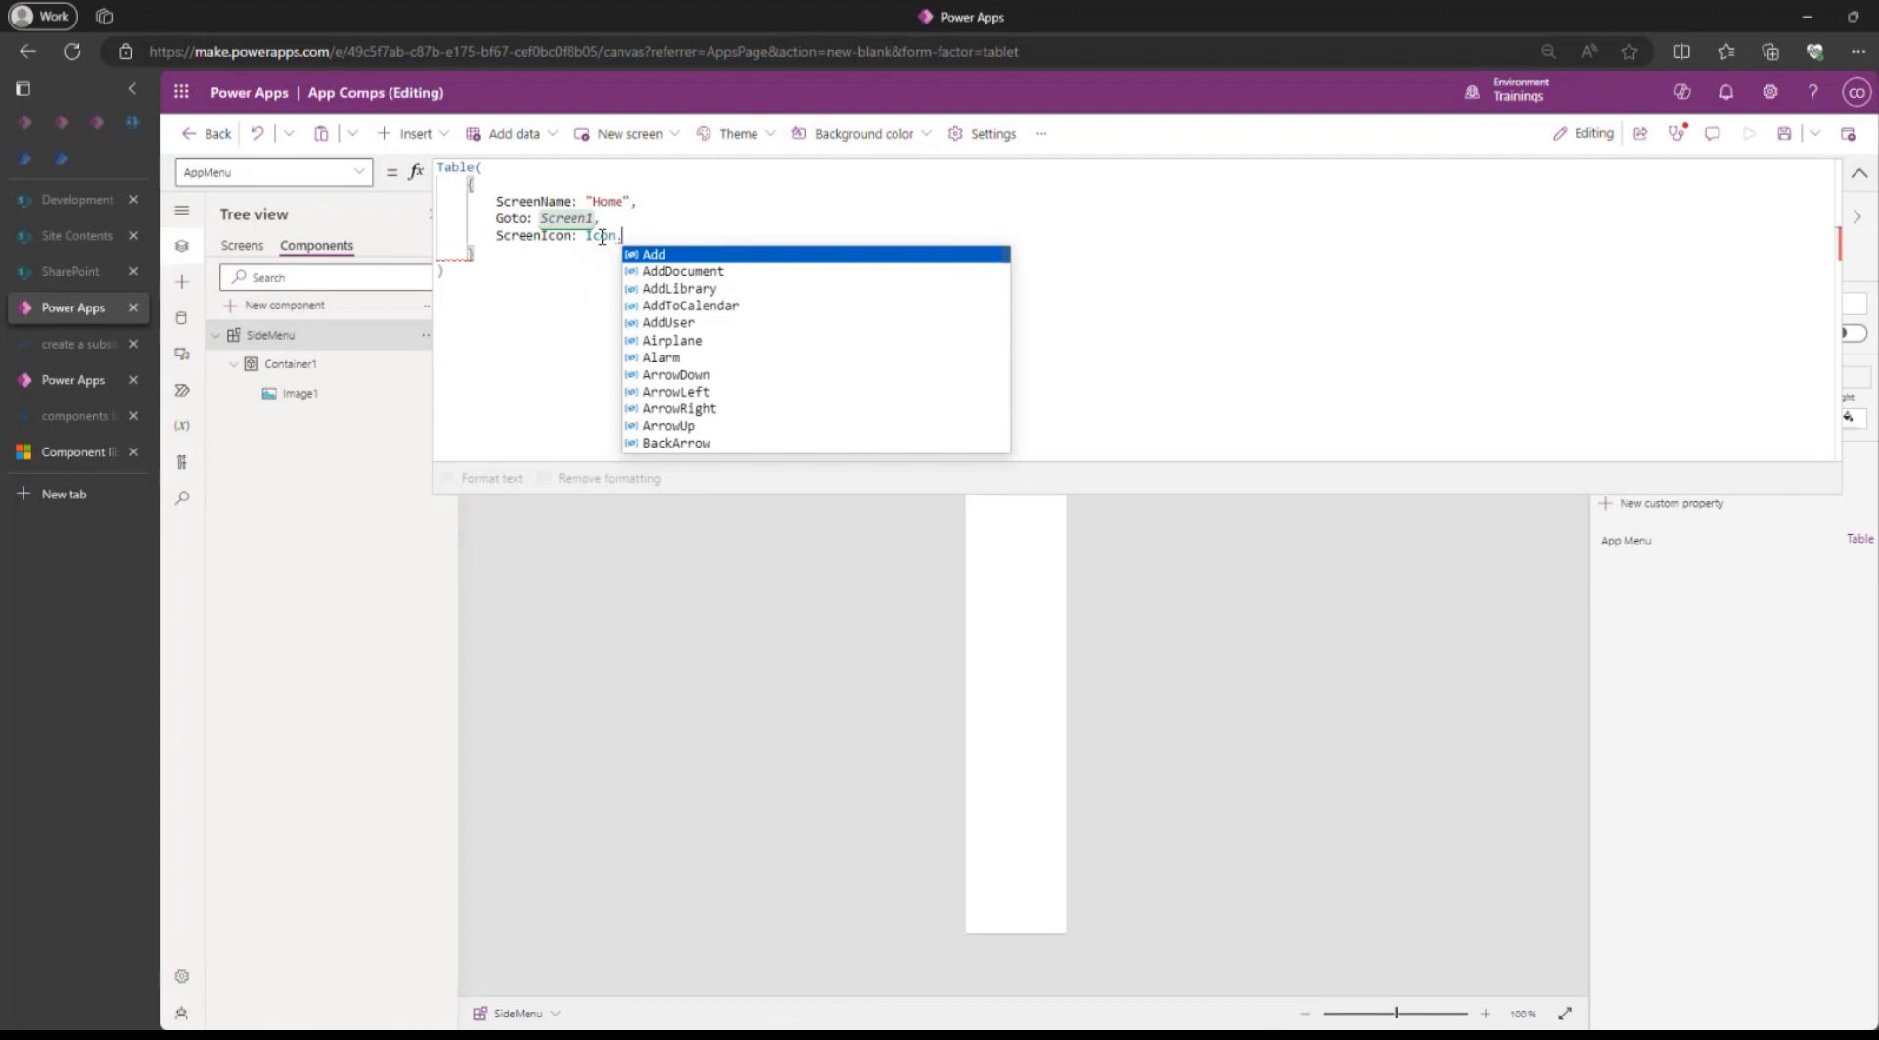
text(H)
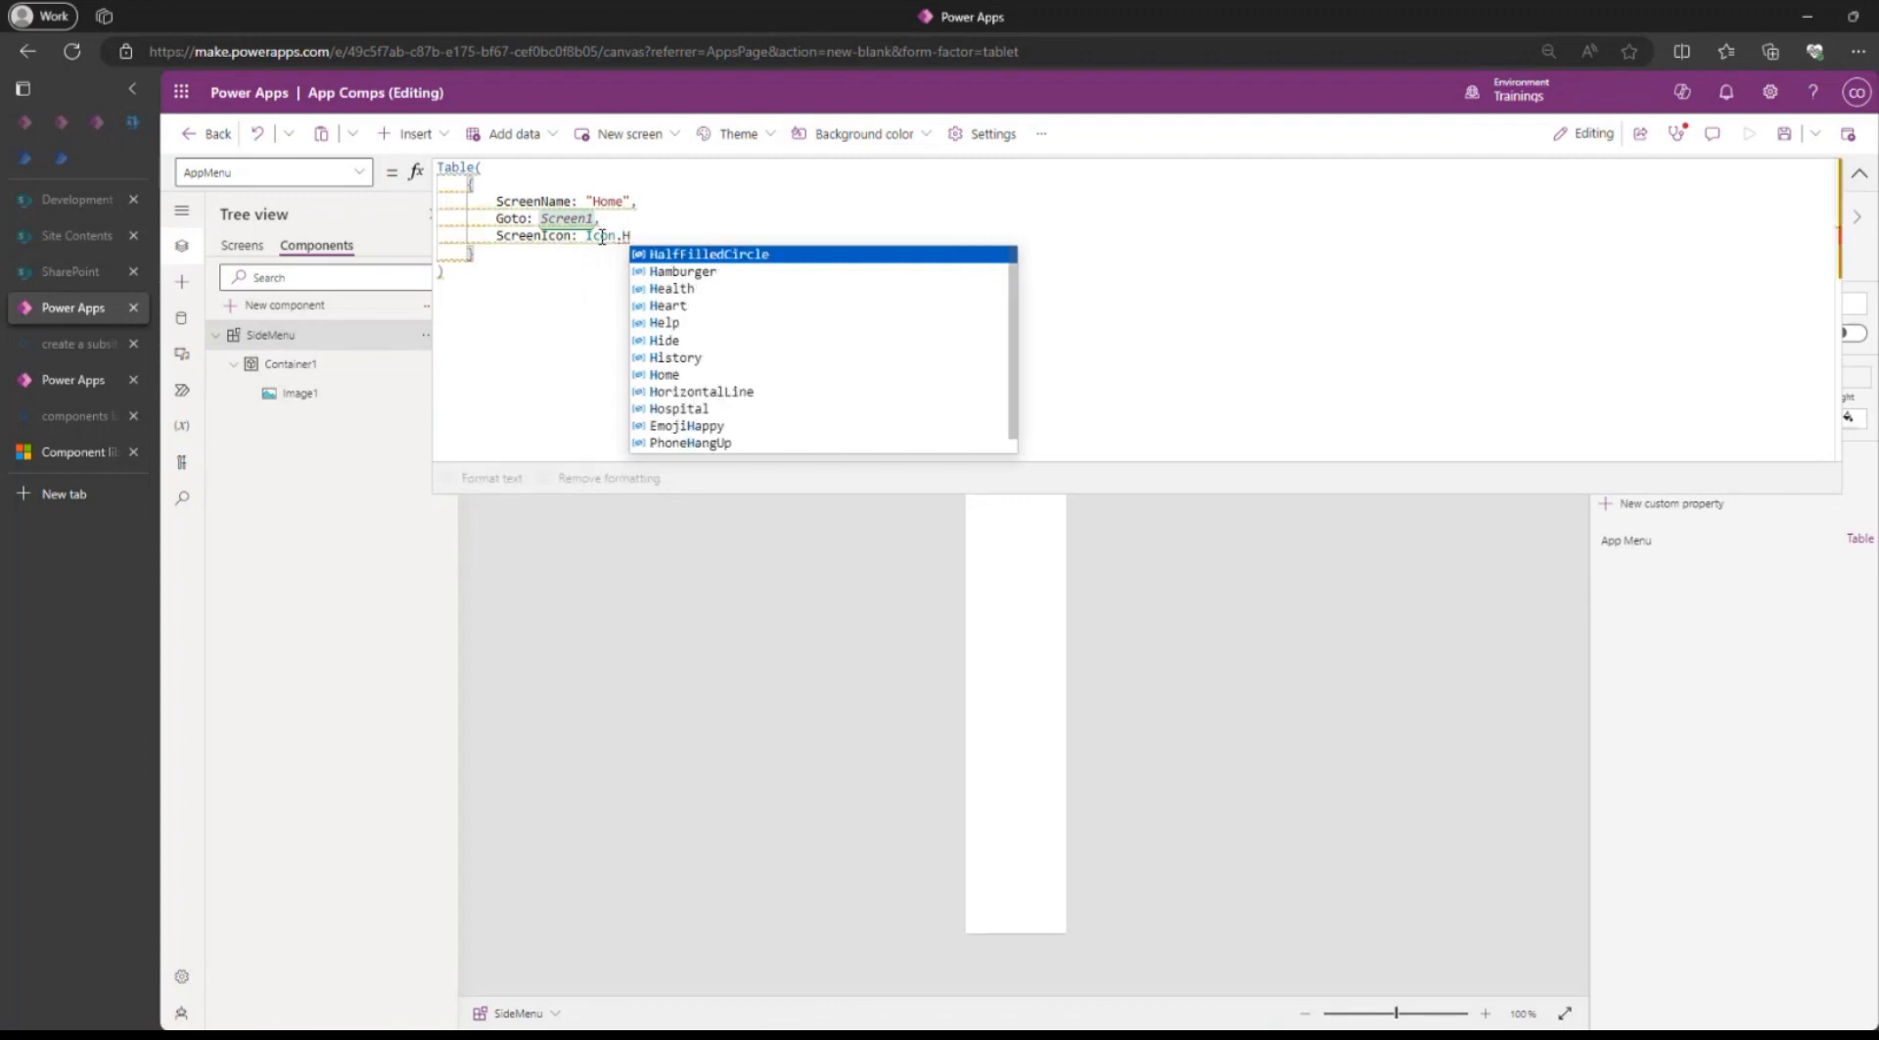
text(ome)
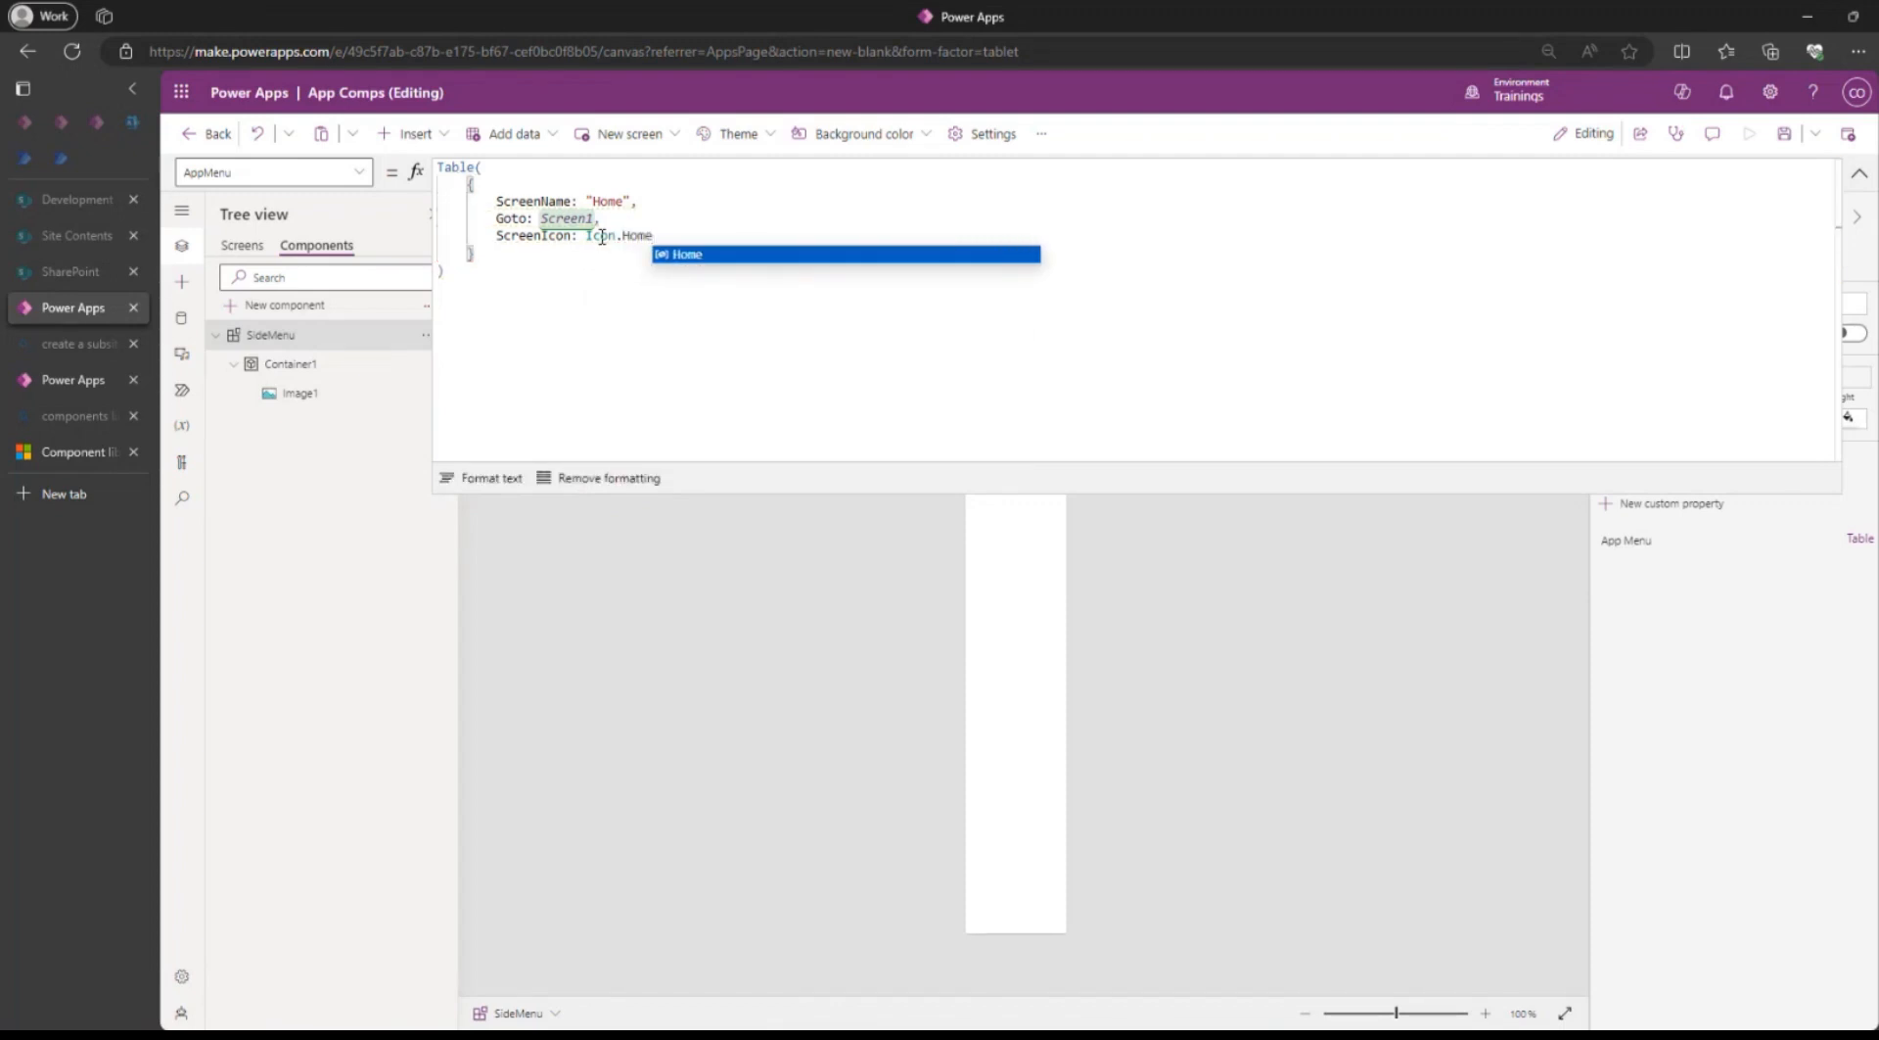
key(Tab)
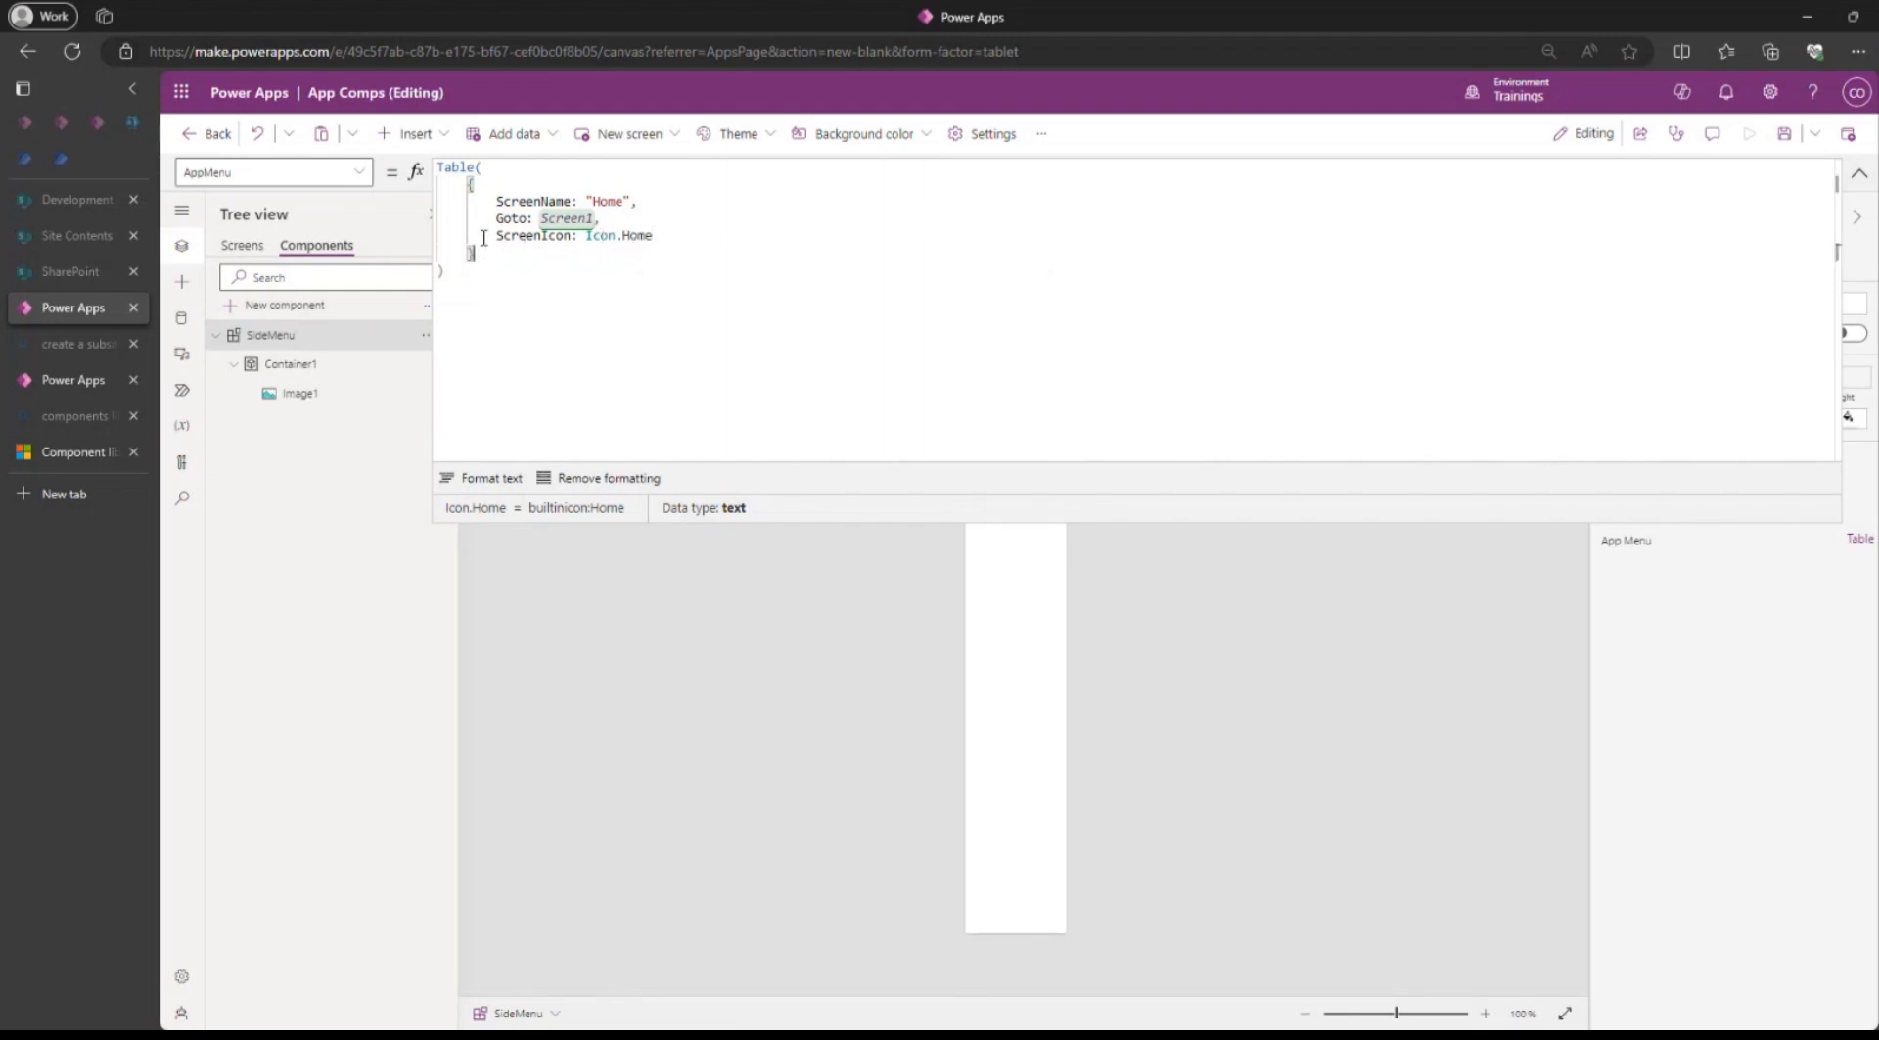
Copy the Home record and paste it twice into the AppMenu table as comma-separated records.
drag(475, 253, 480, 167)
key(ctrl+c)
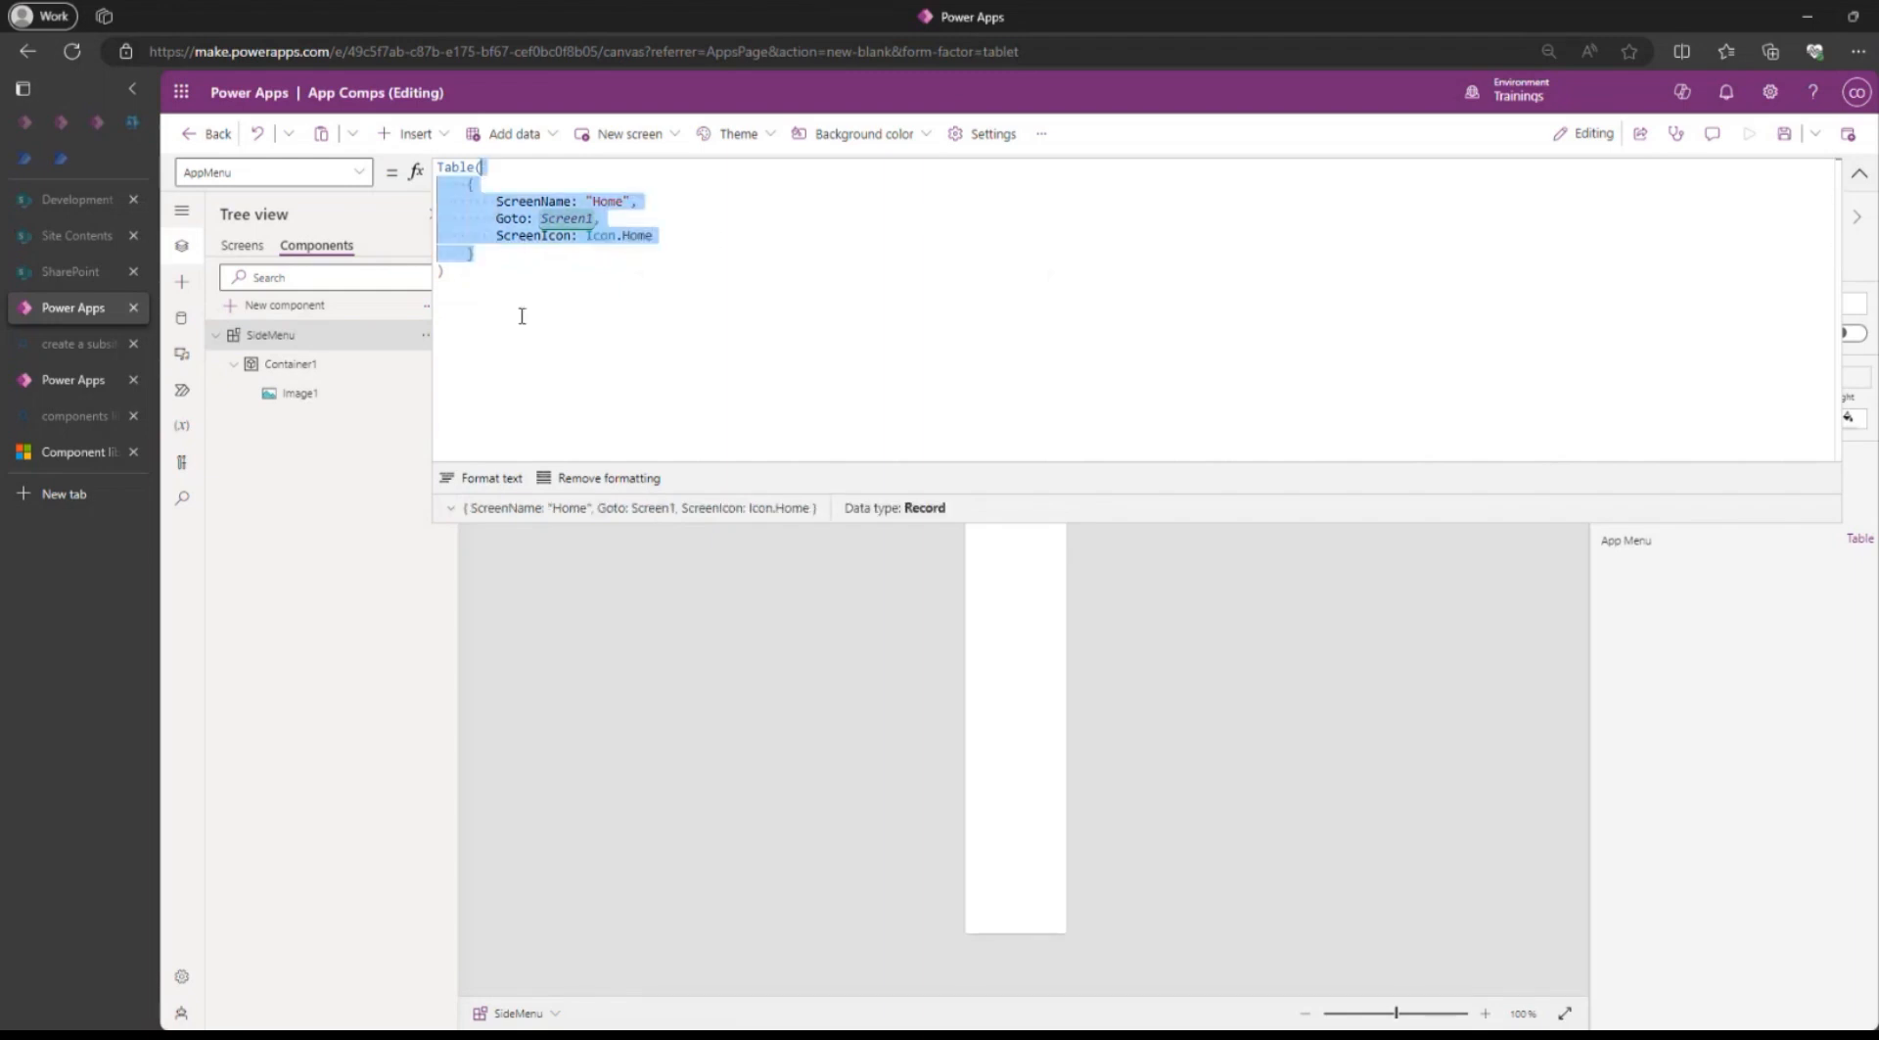
click(485, 254)
text(,)
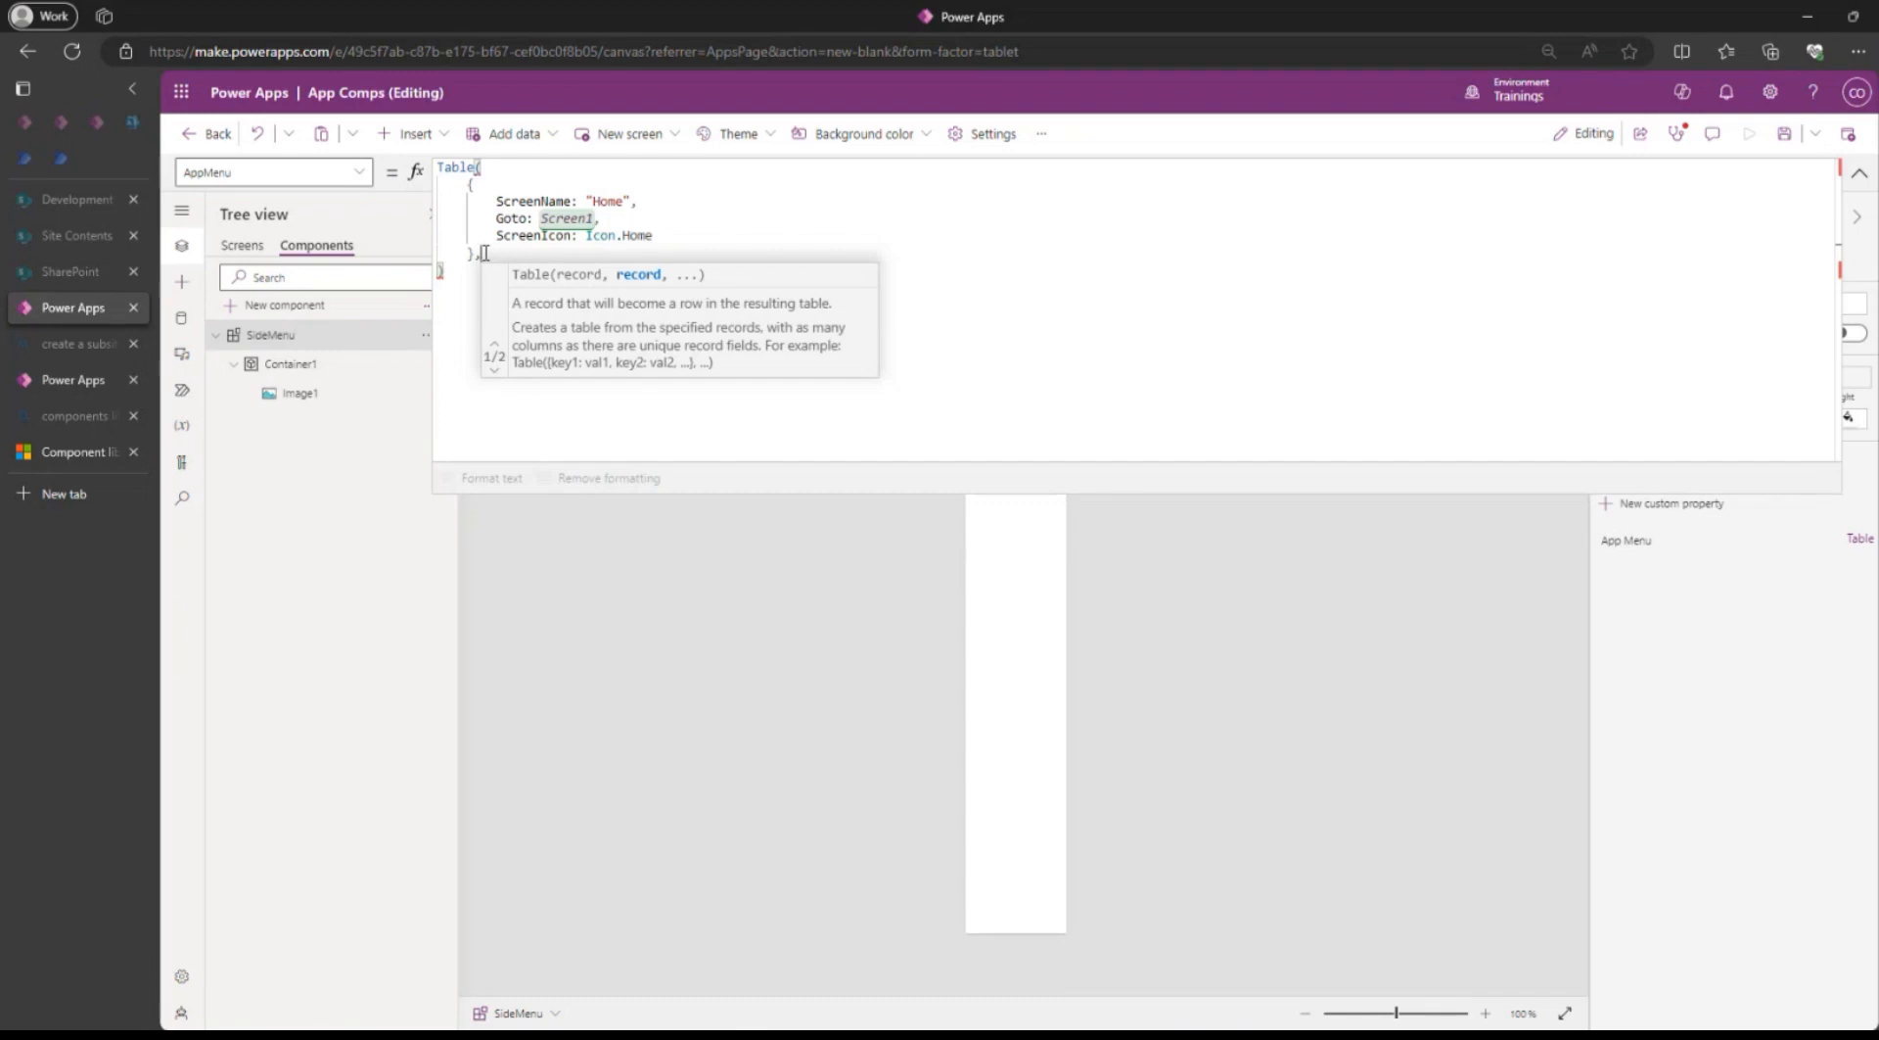
key(ctrl+v)
text(,)
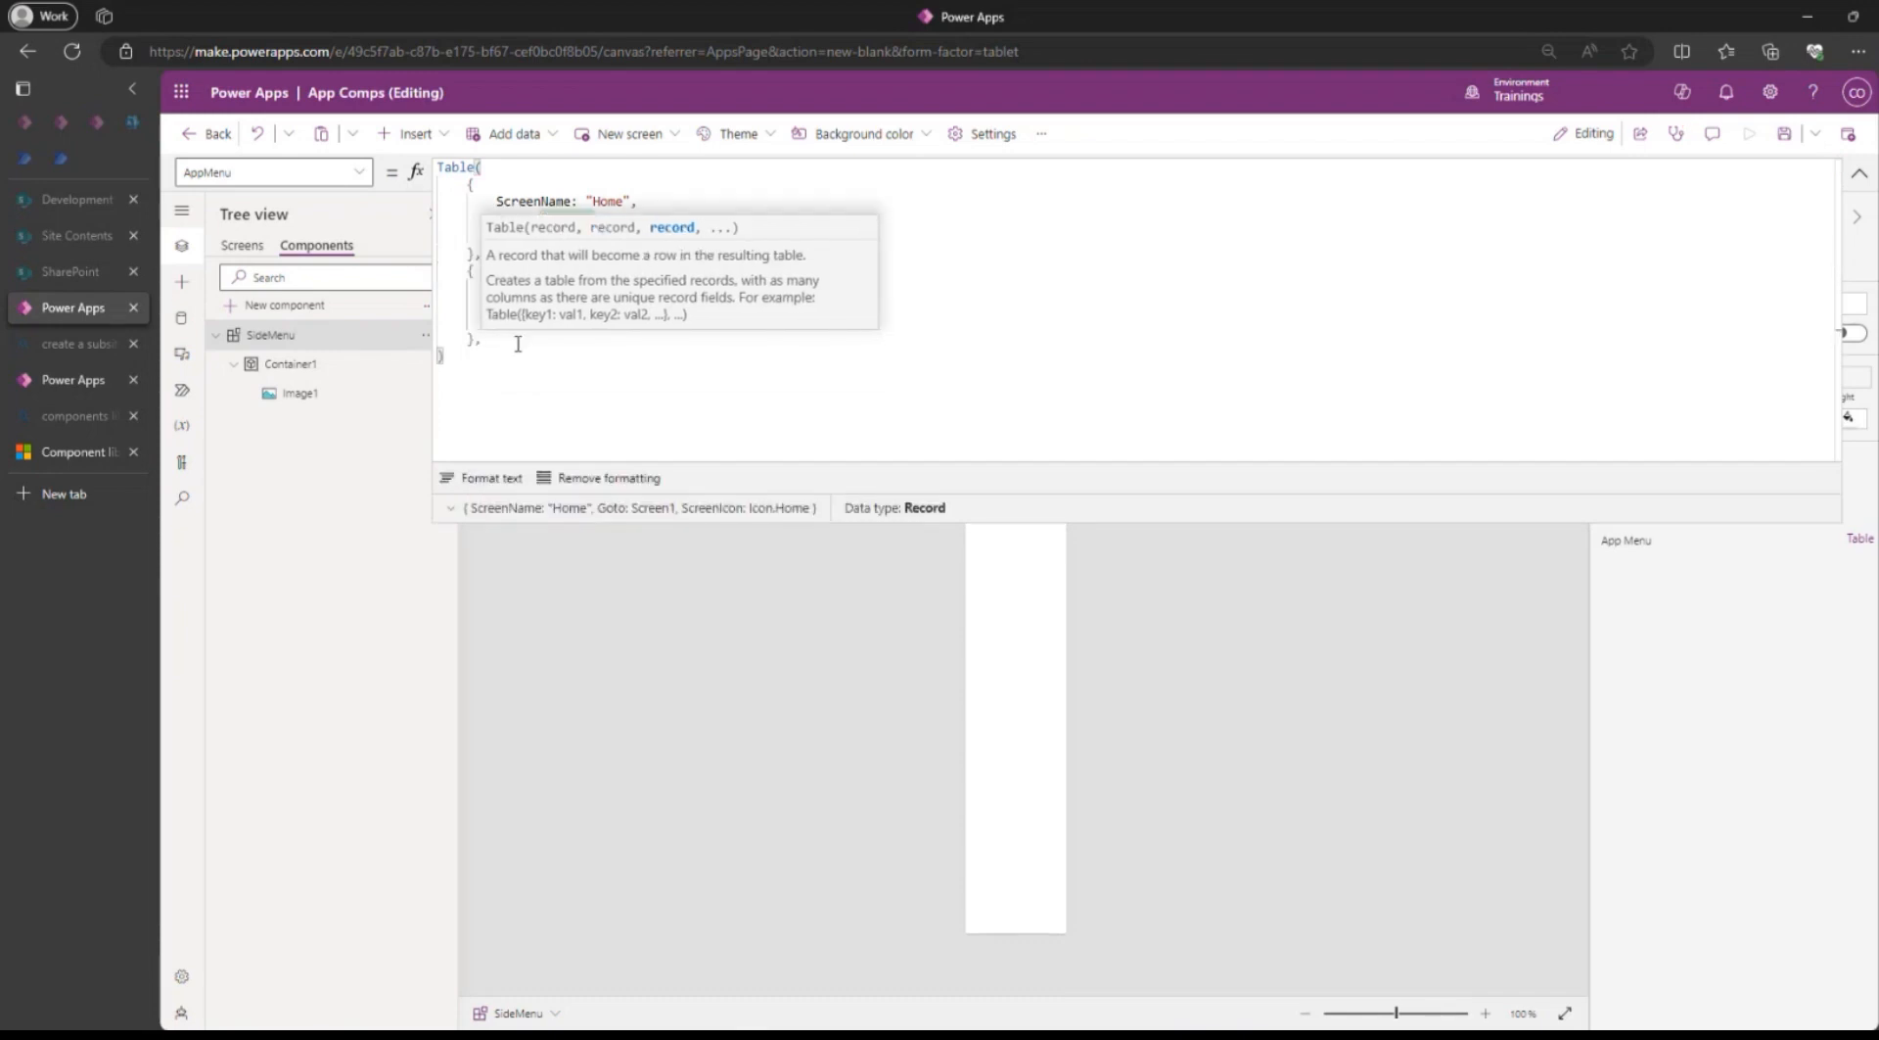
key(ctrl+v)
click(1005, 288)
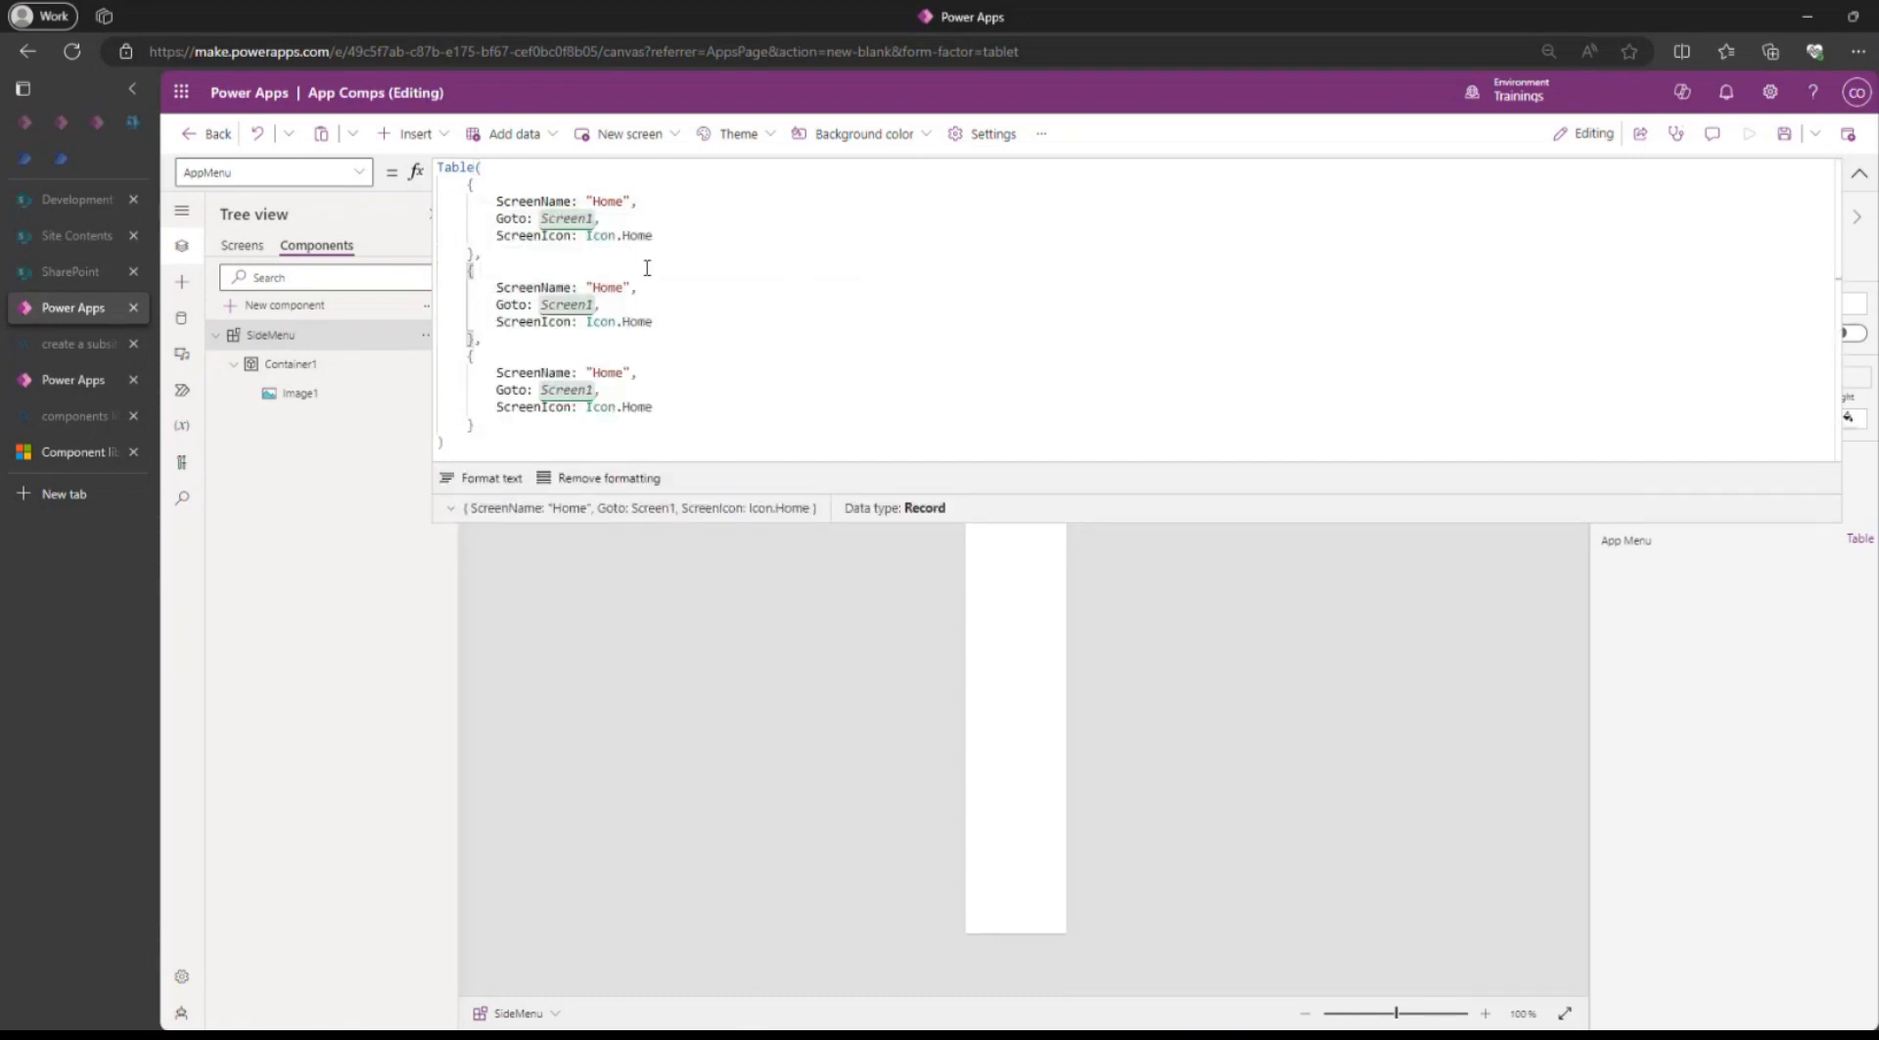
Set the Goto value of the second AppMenu record to Screen2.
click(588, 305)
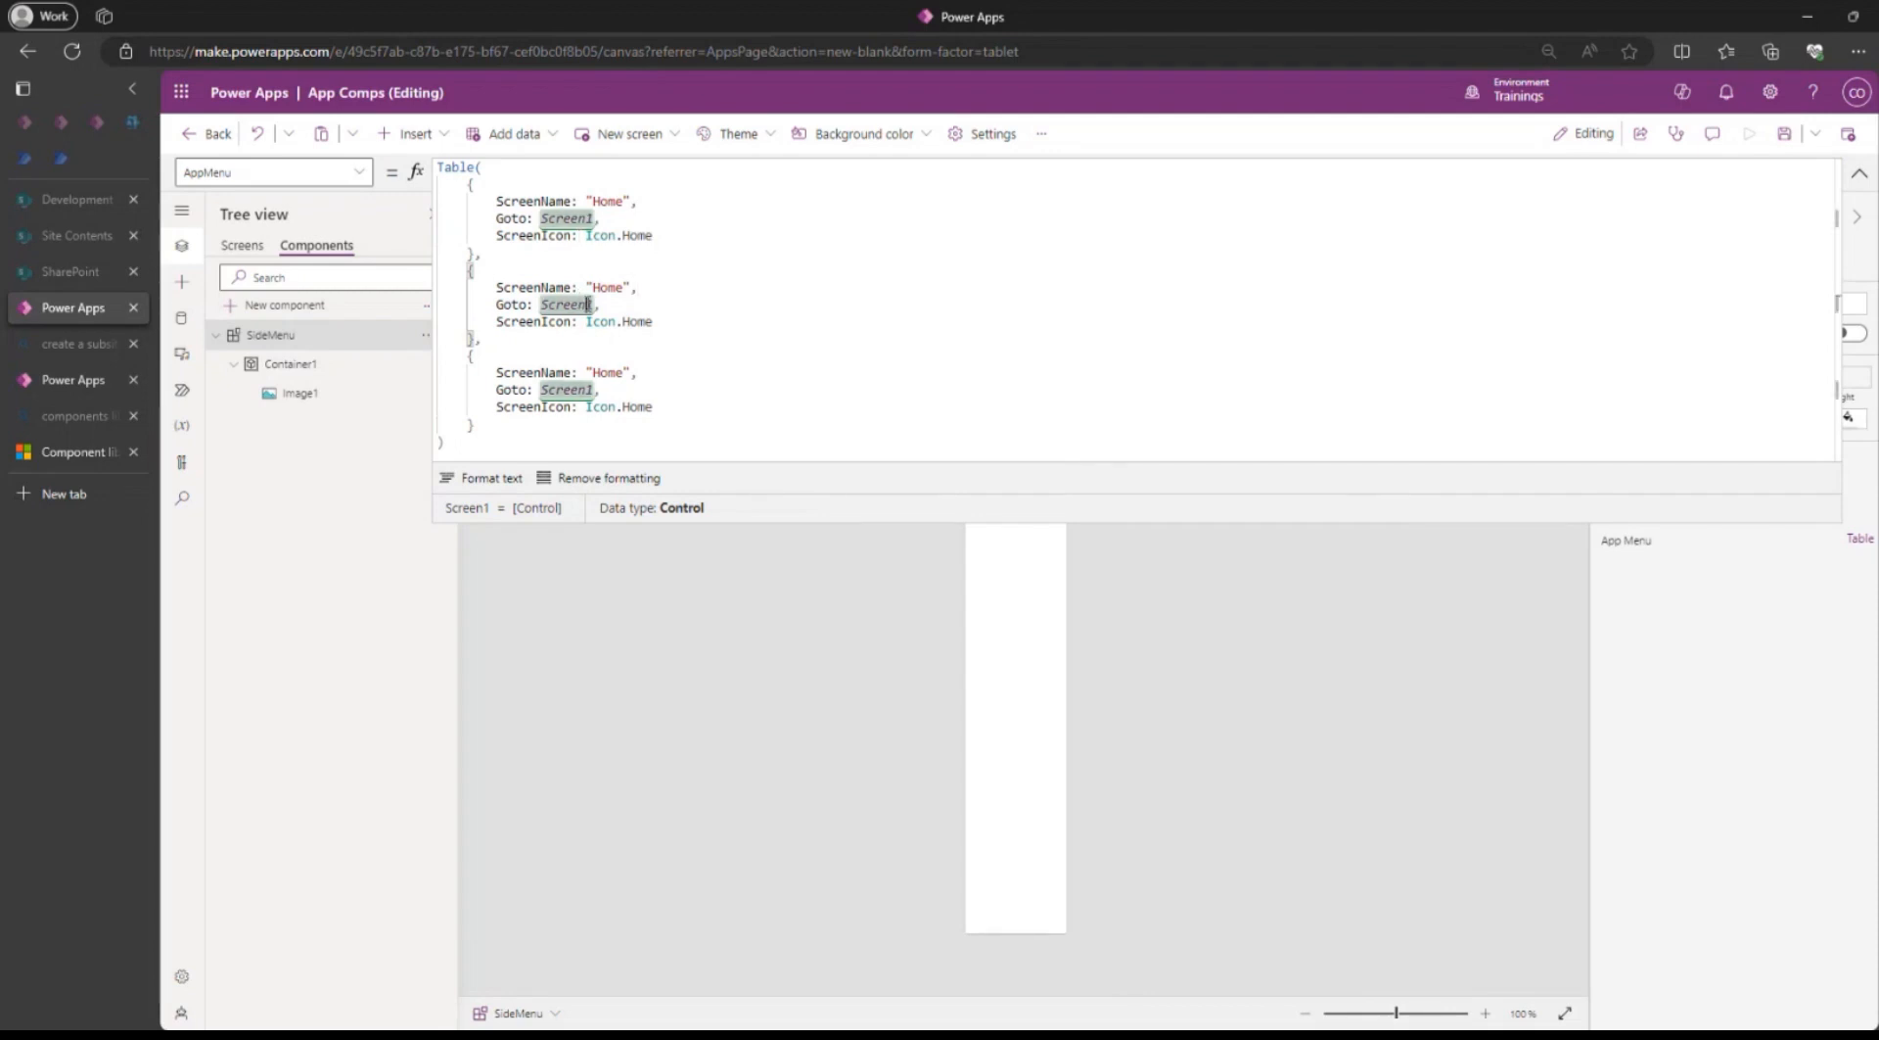
key(BackSpace)
text(2)
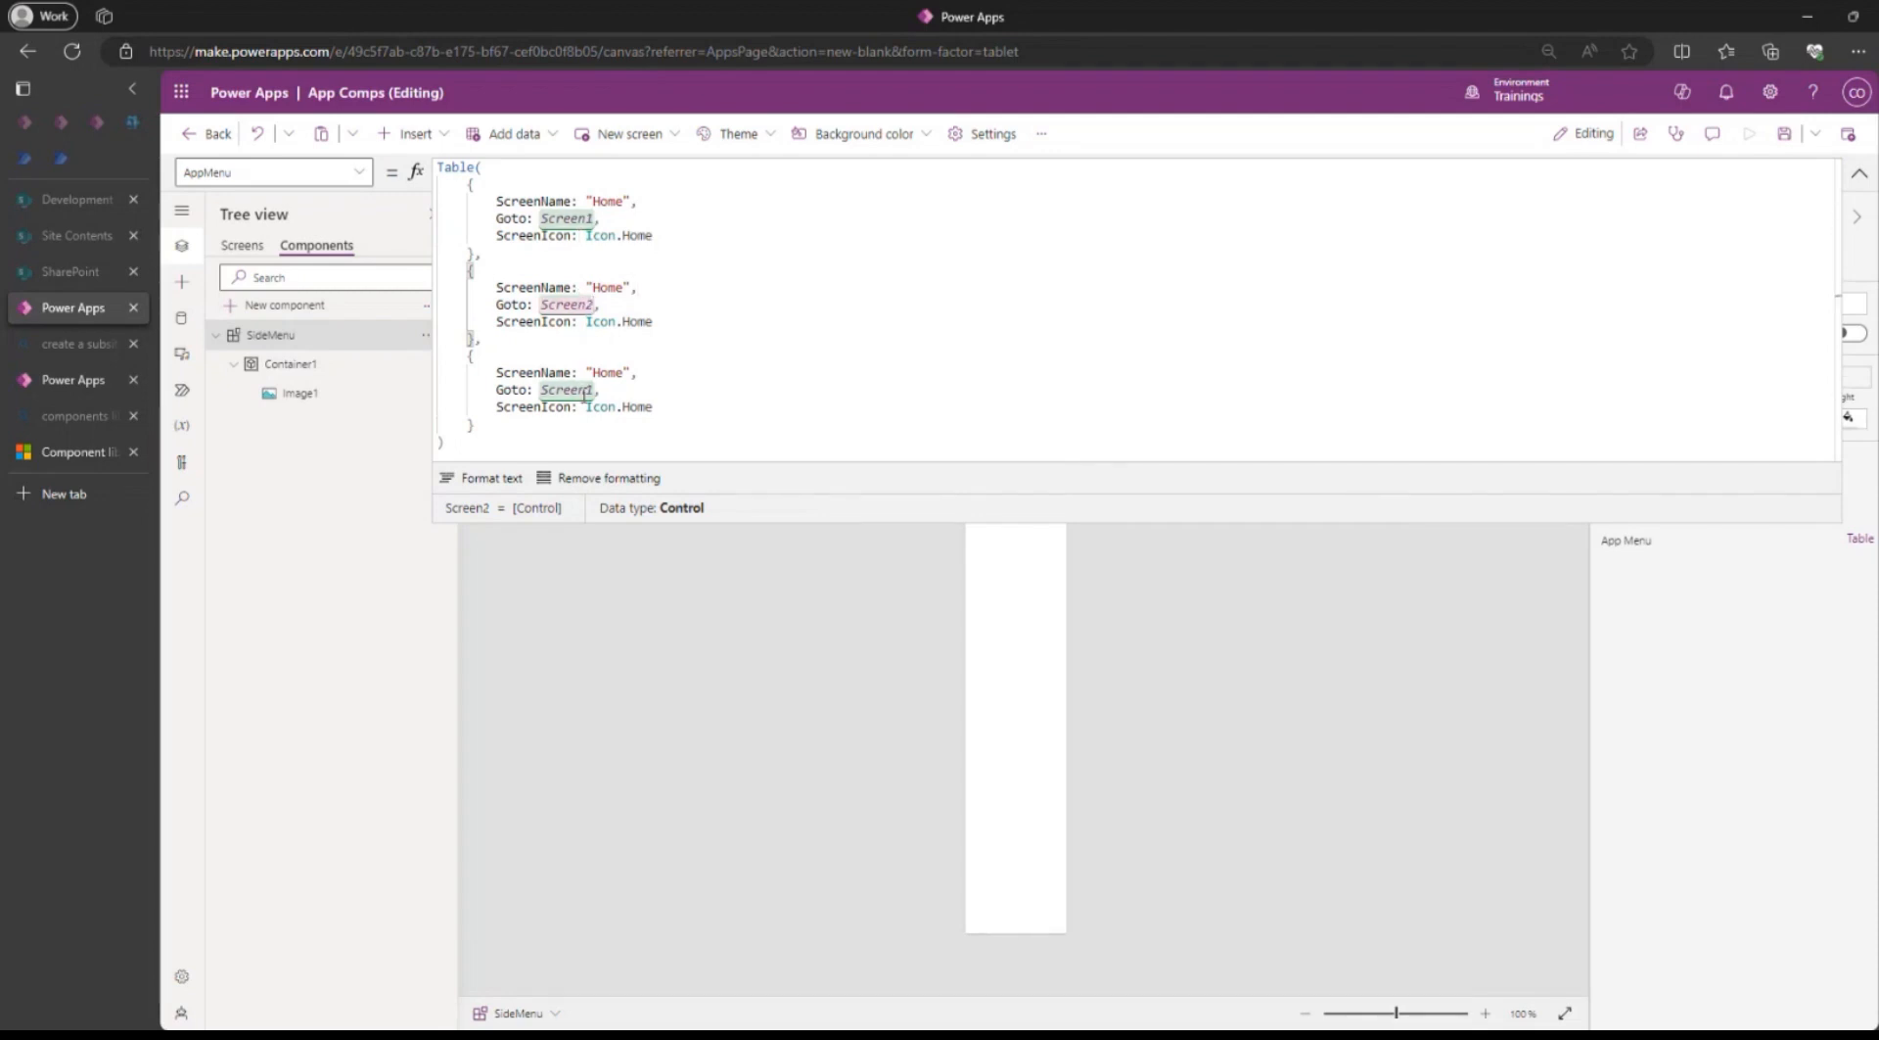
Set the Goto value of the third AppMenu record to Screen3.
click(584, 393)
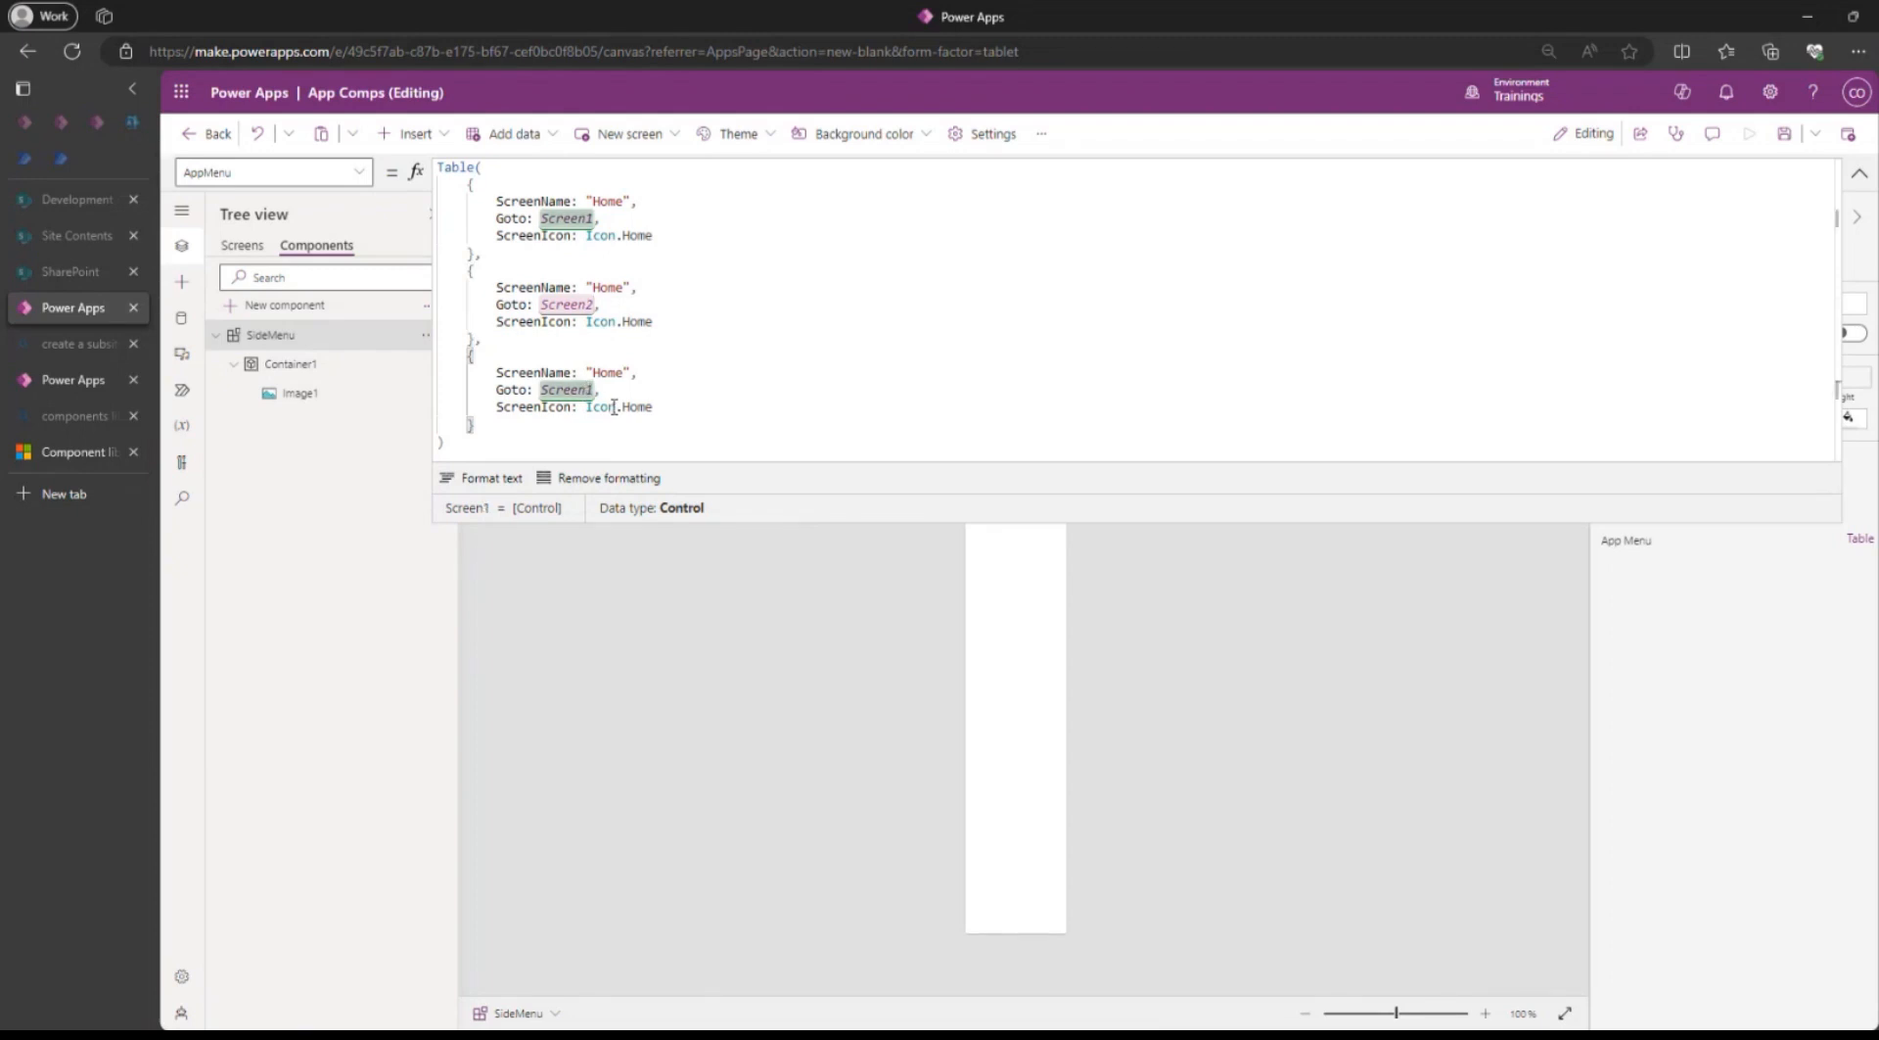
key(BackSpace)
text(3)
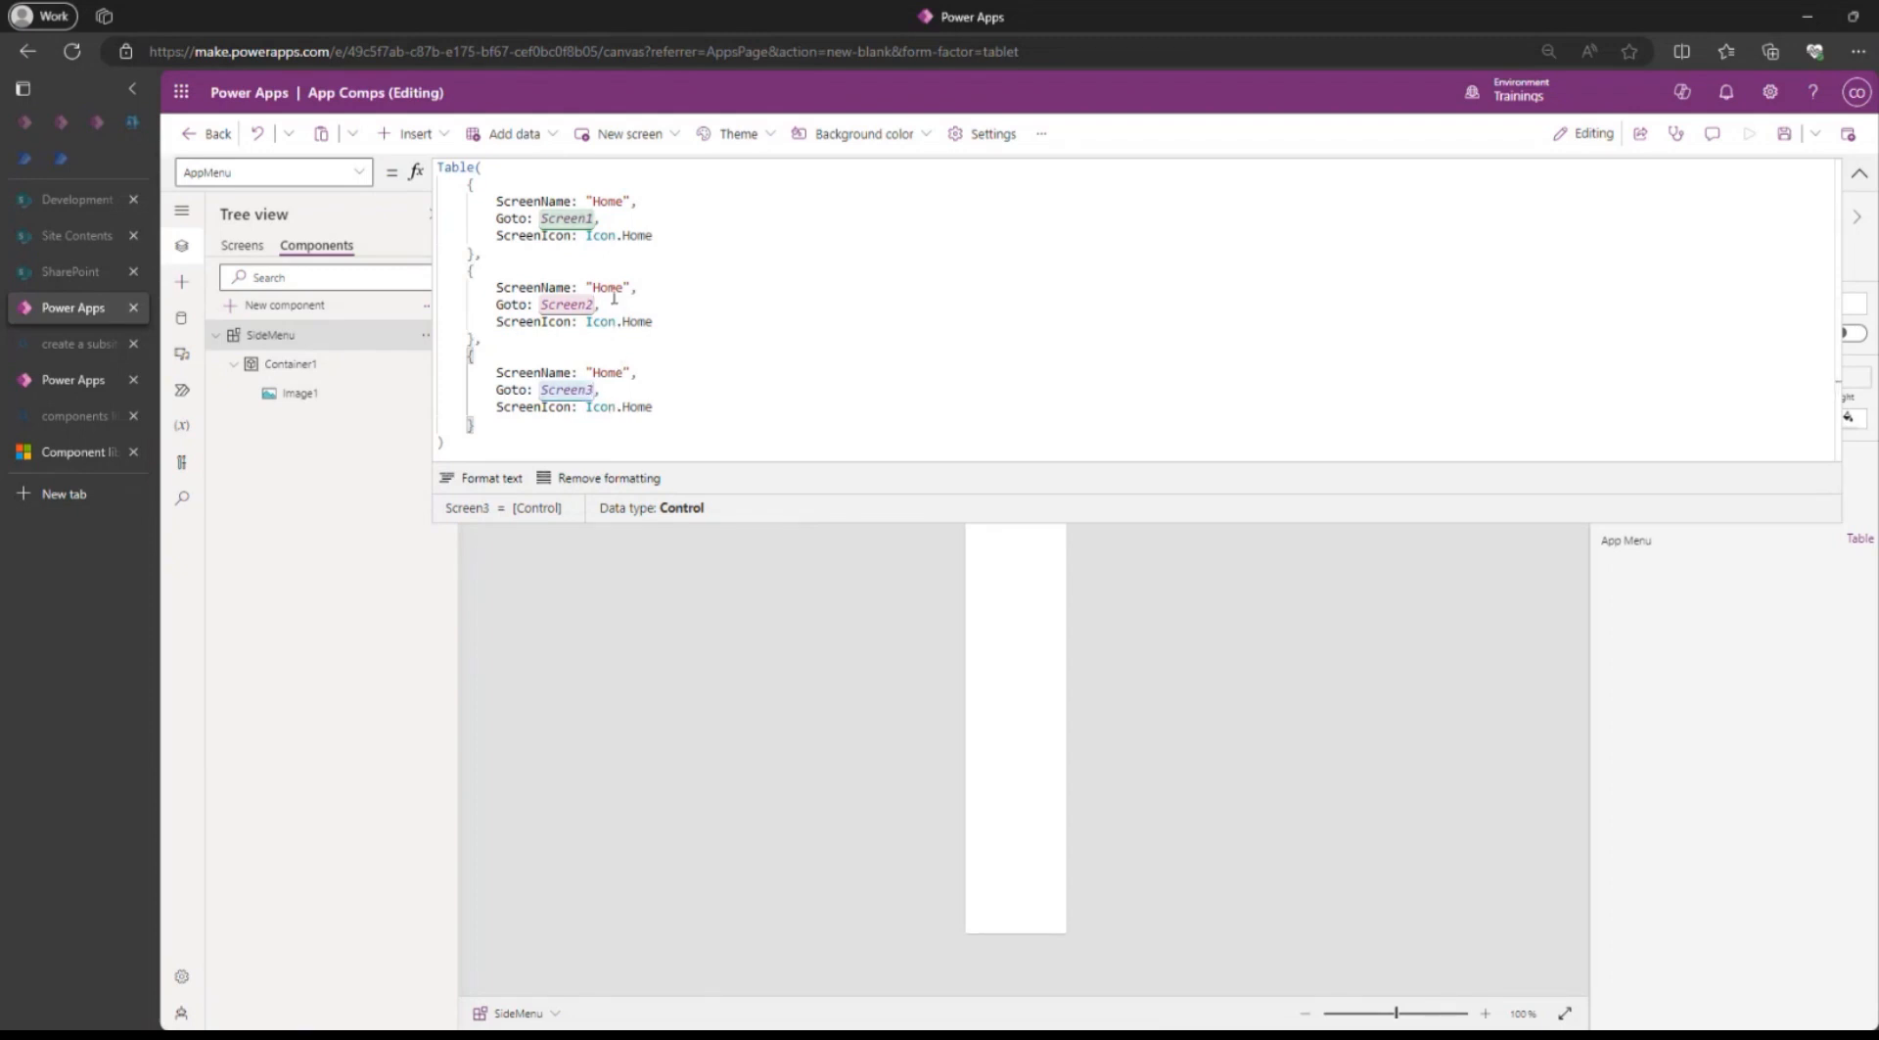
Set the ScreenName of the second AppMenu record to "Details" and of the third record to "Products".
double_click(615, 288)
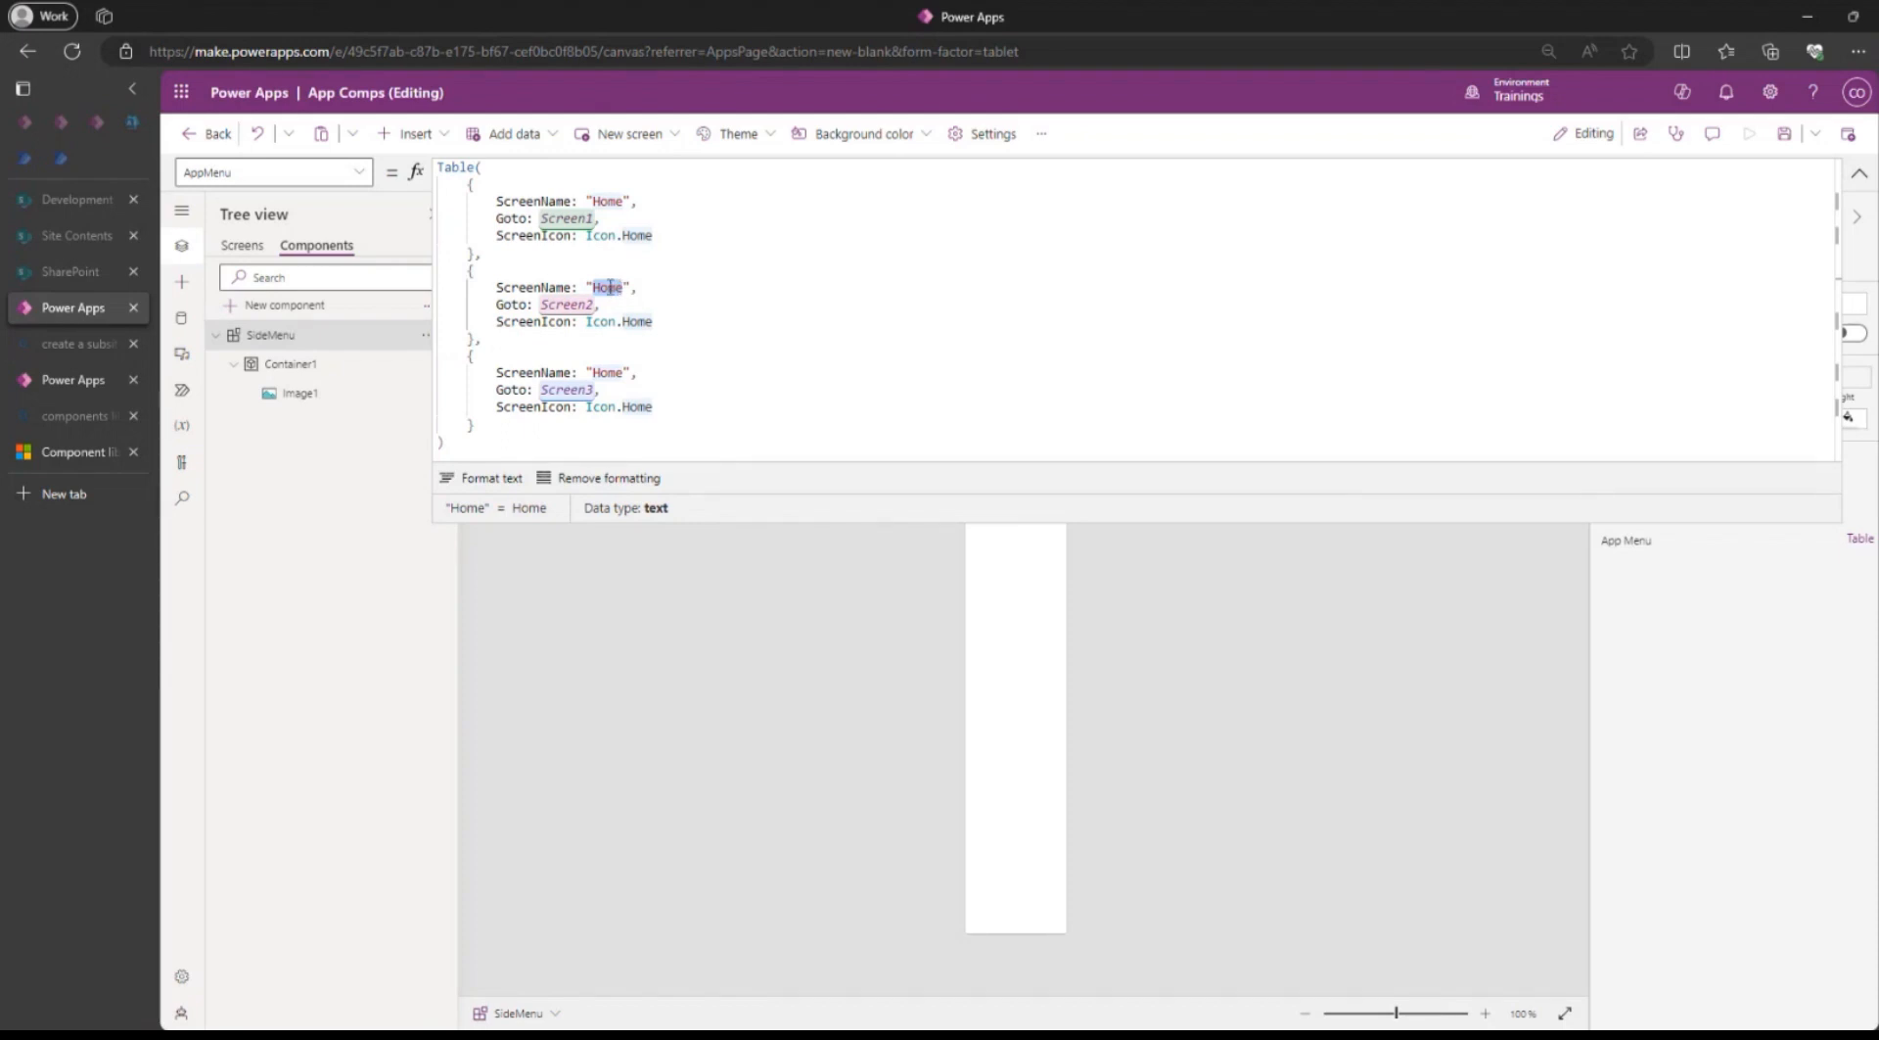
text(Detail)
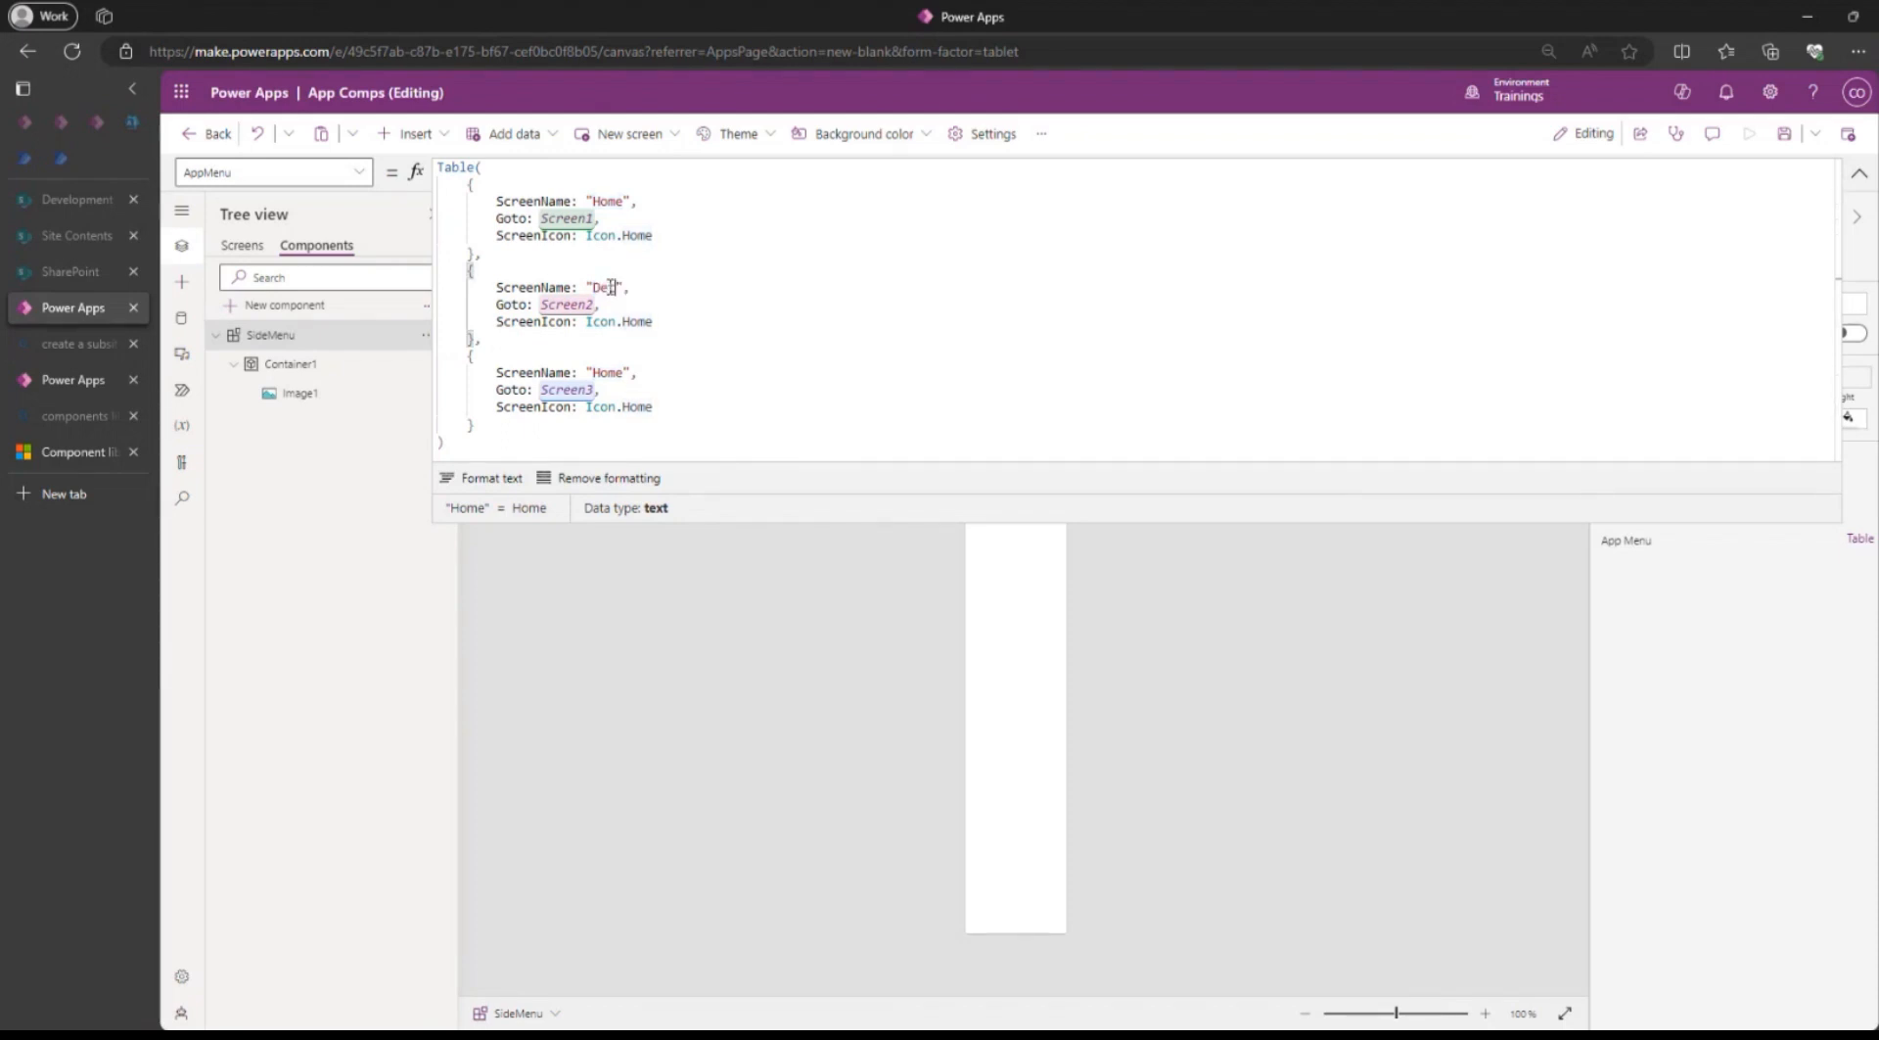
text(s)
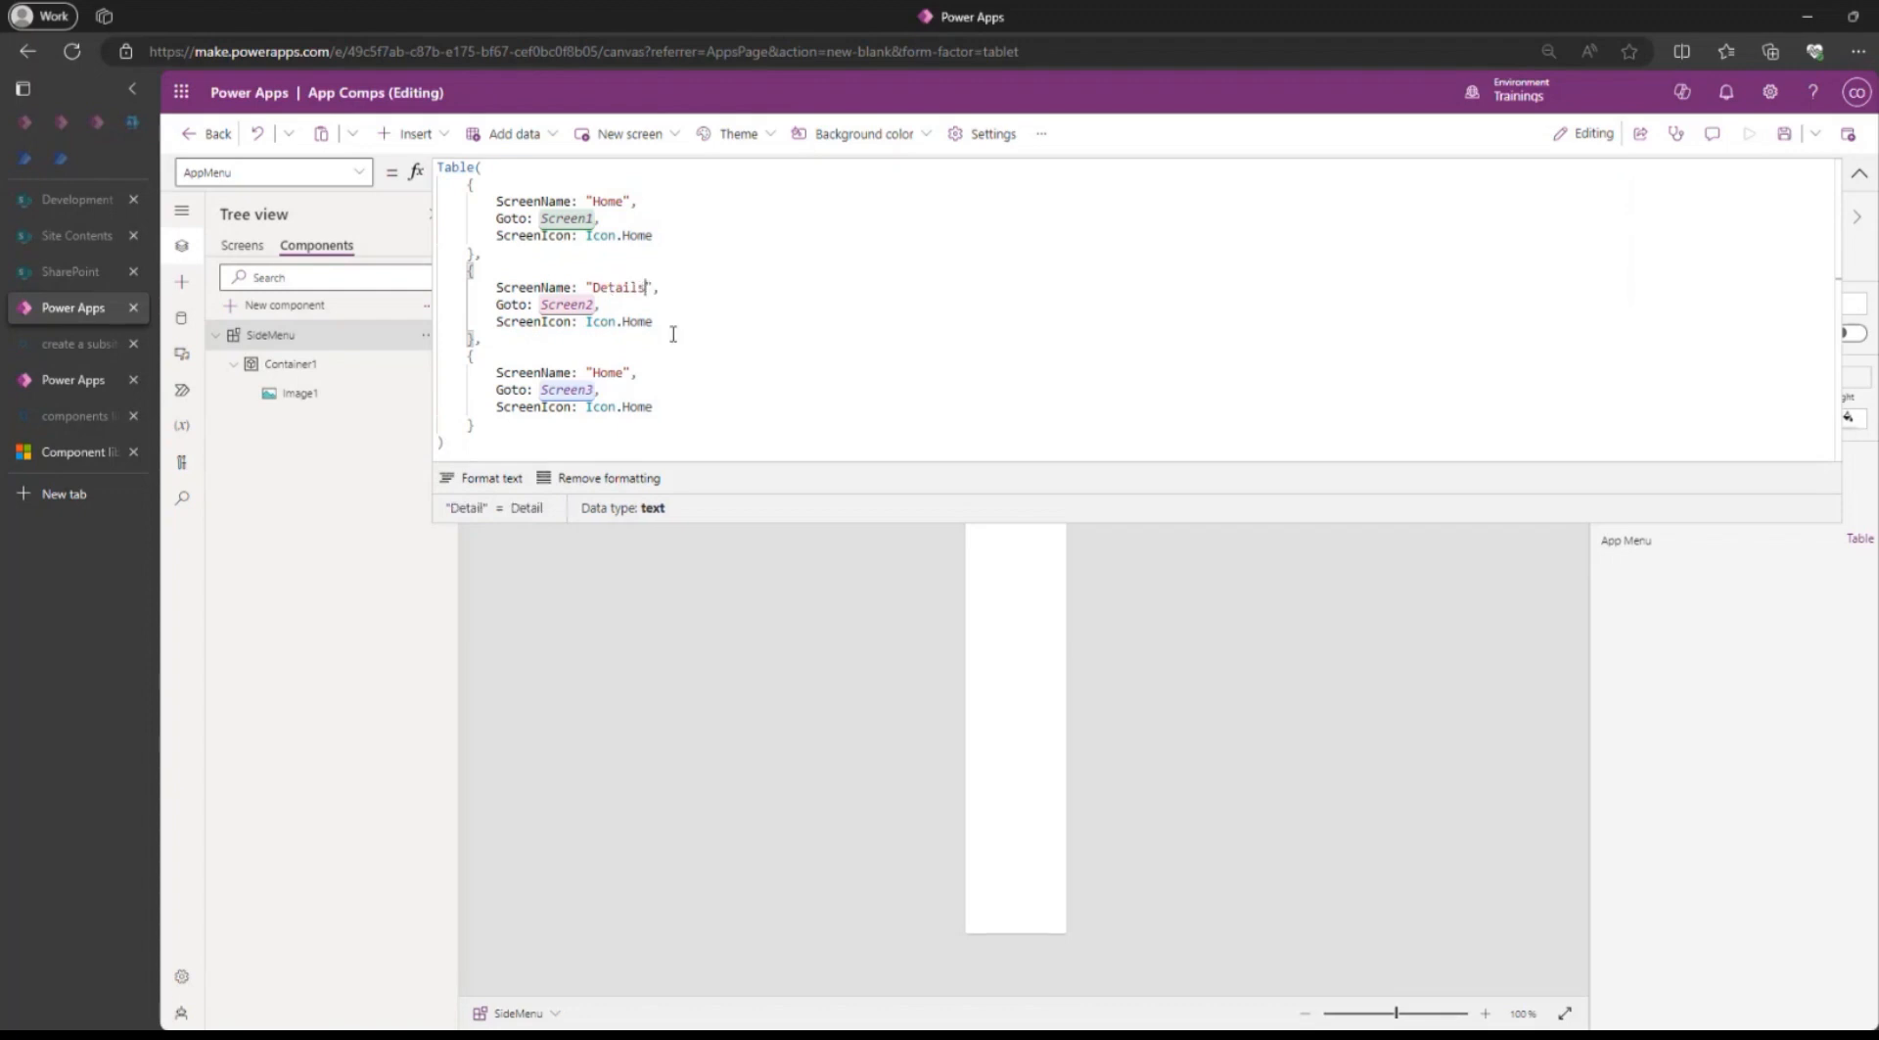
double_click(610, 371)
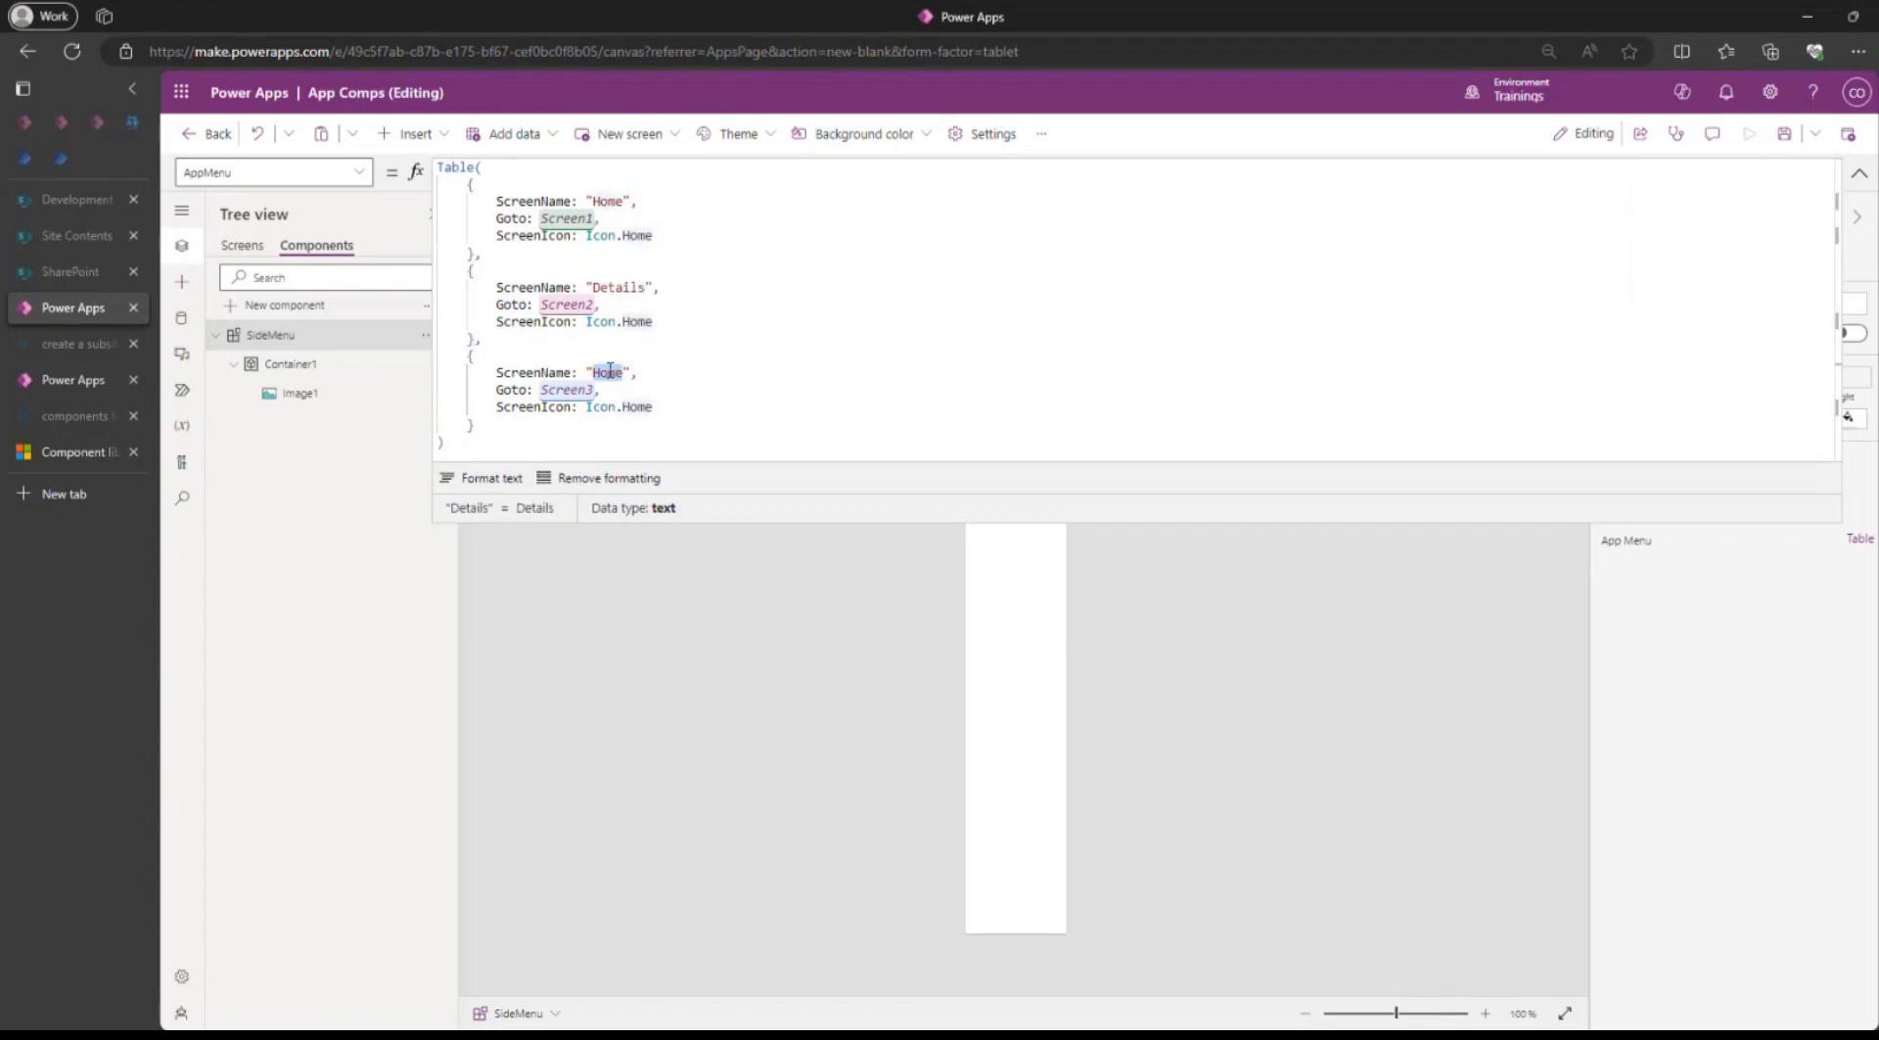
text(Pr)
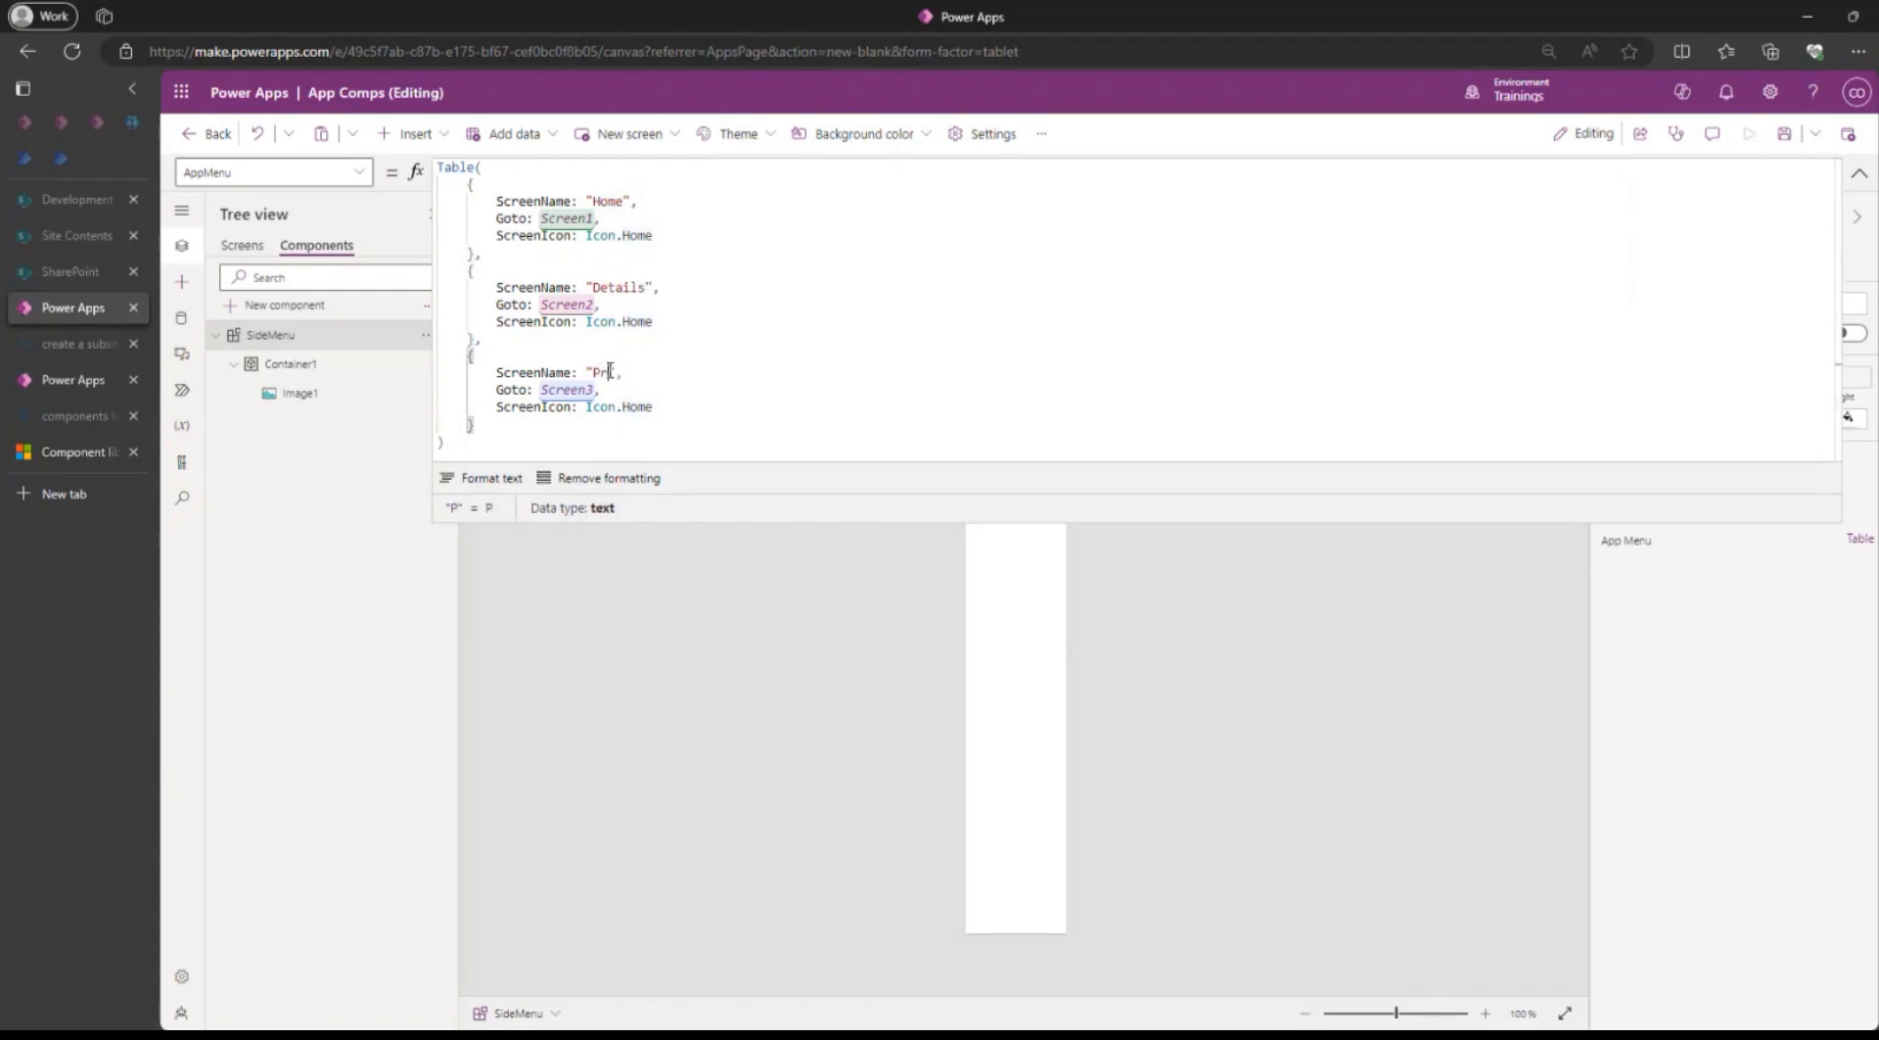
text(oducts)
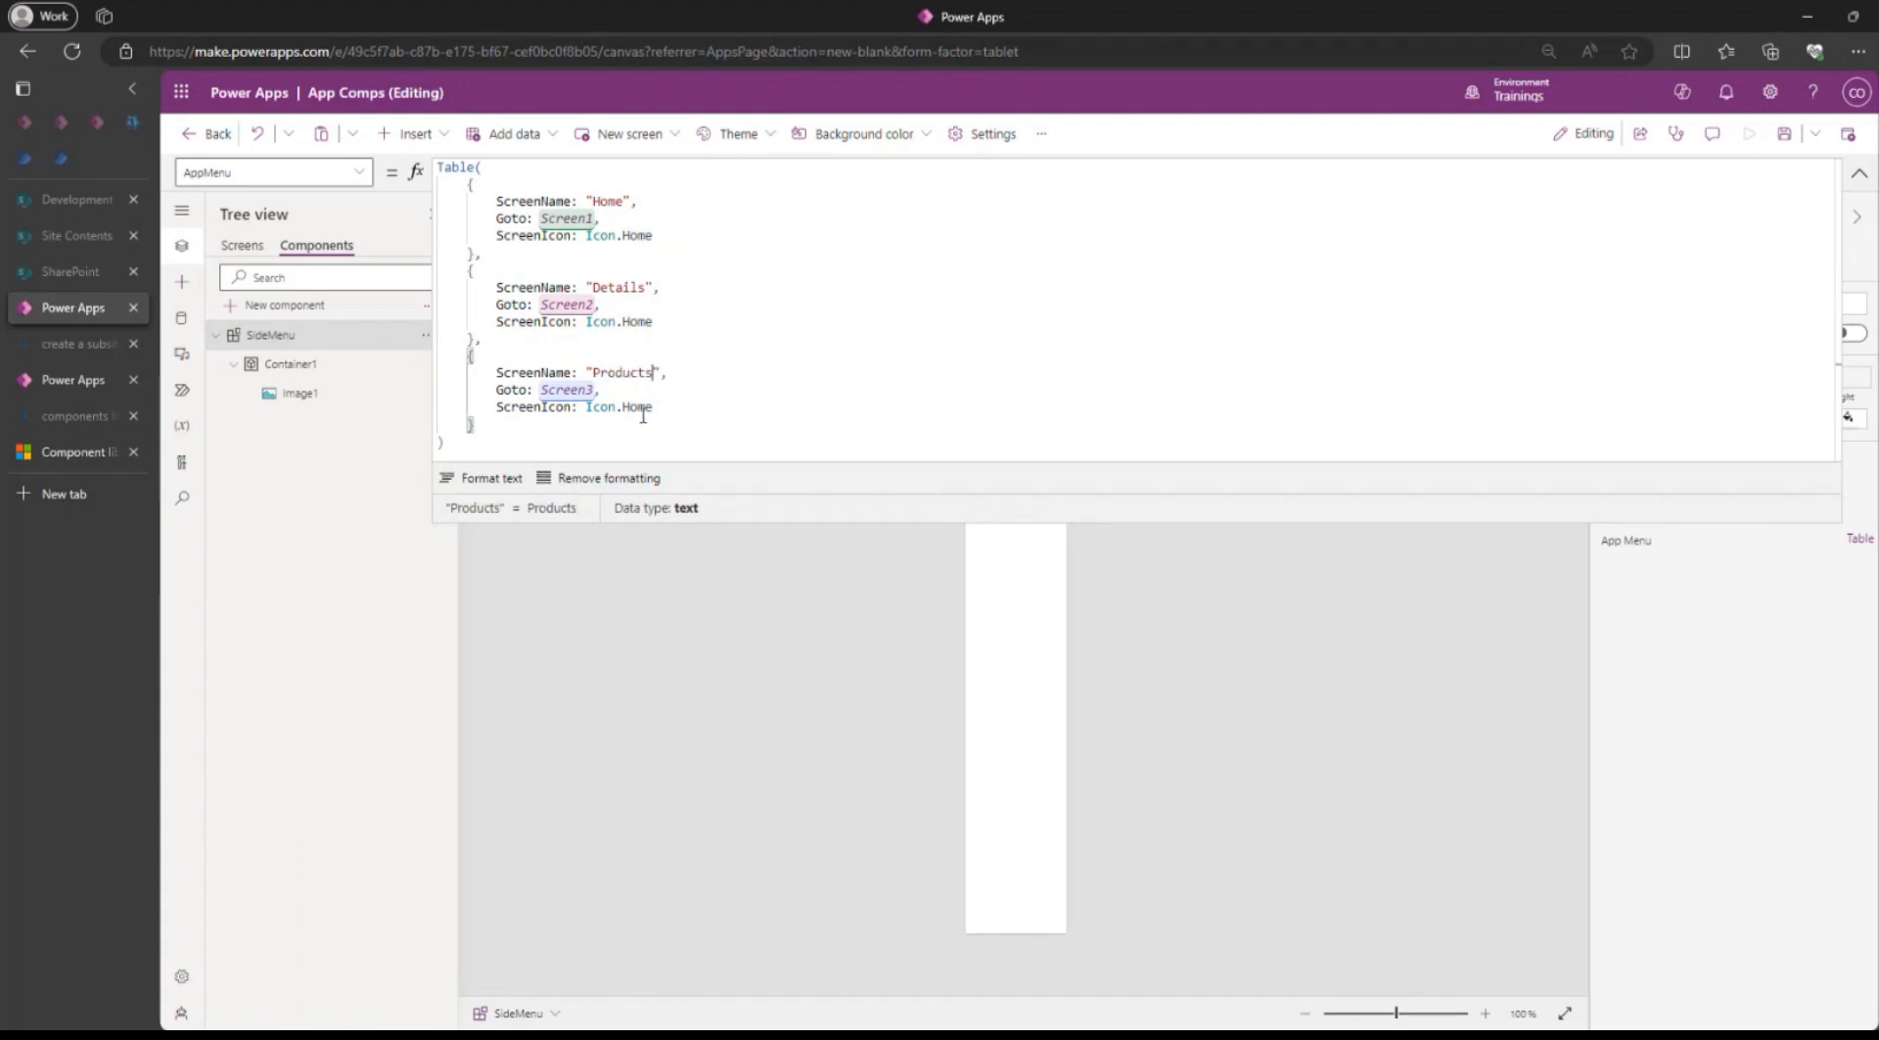
Set the Details record's ScreenIcon value to Icon.AddLibrary.
double_click(634, 322)
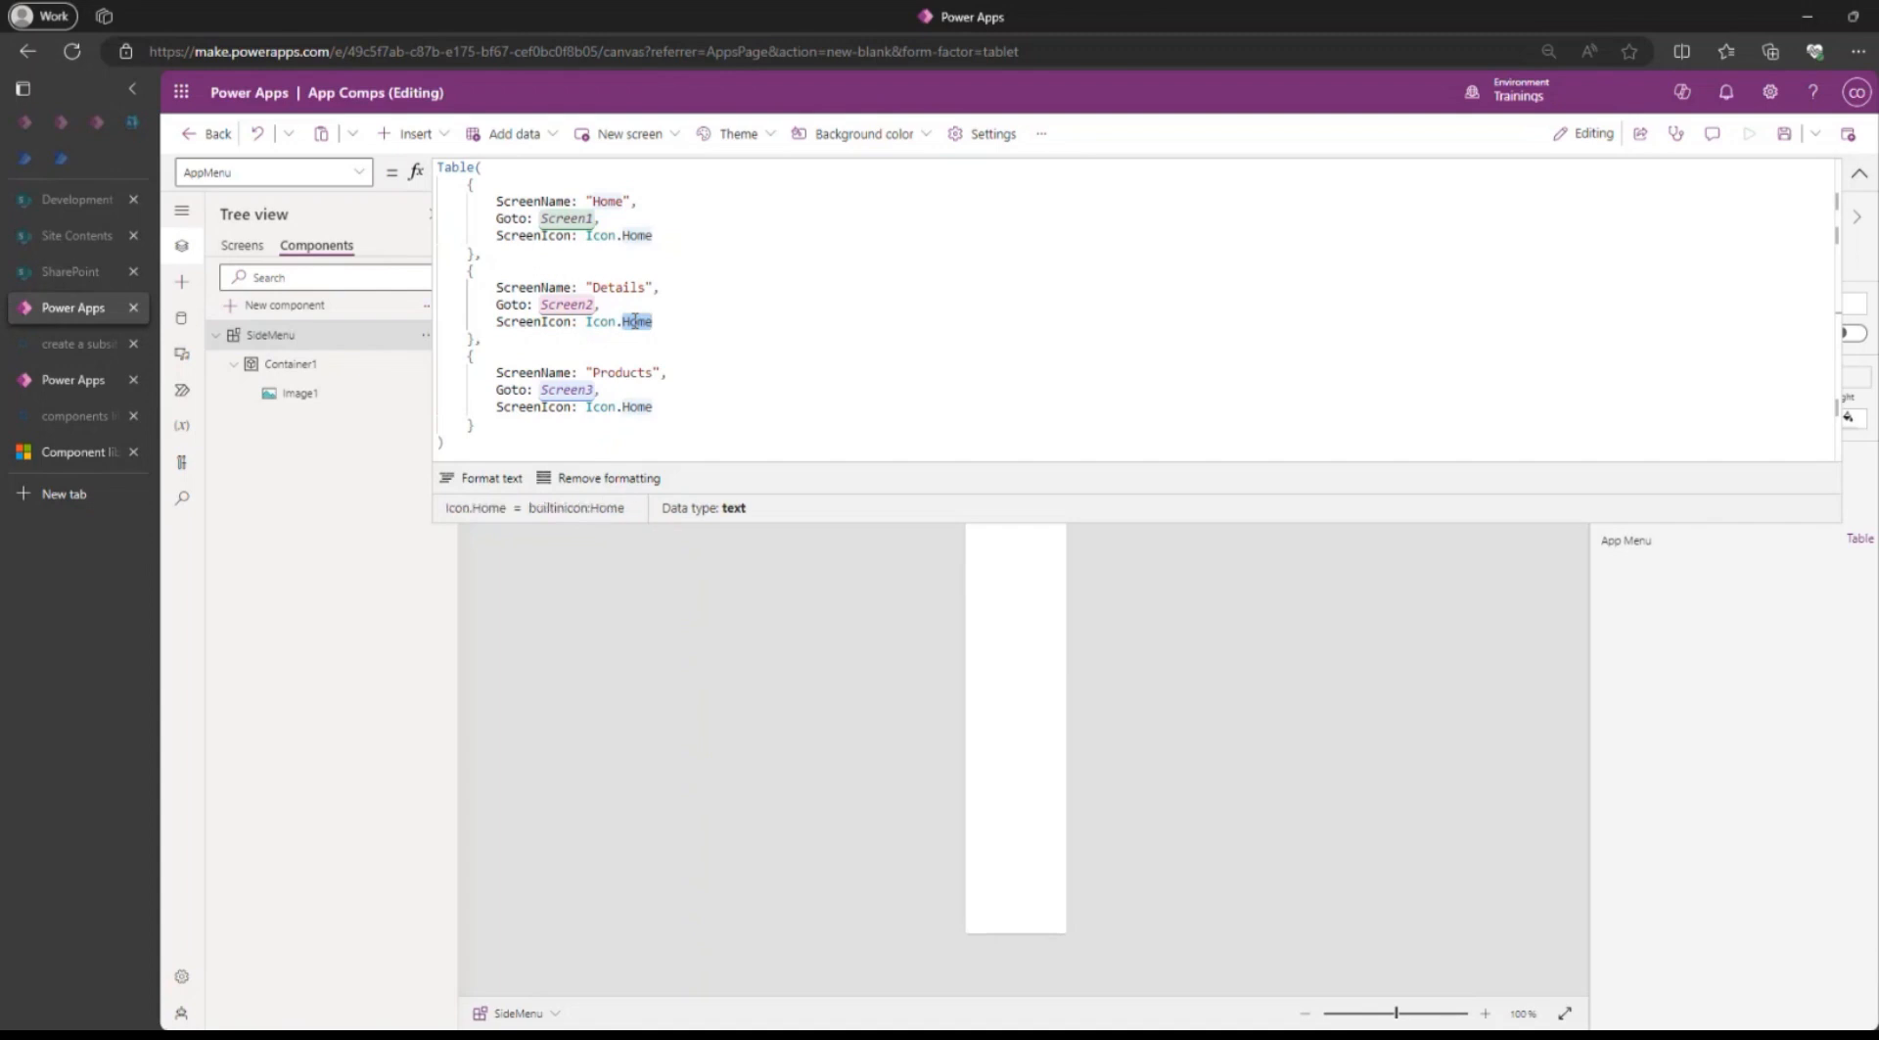
key(BackSpace)
key(BackSpace)
text(.)
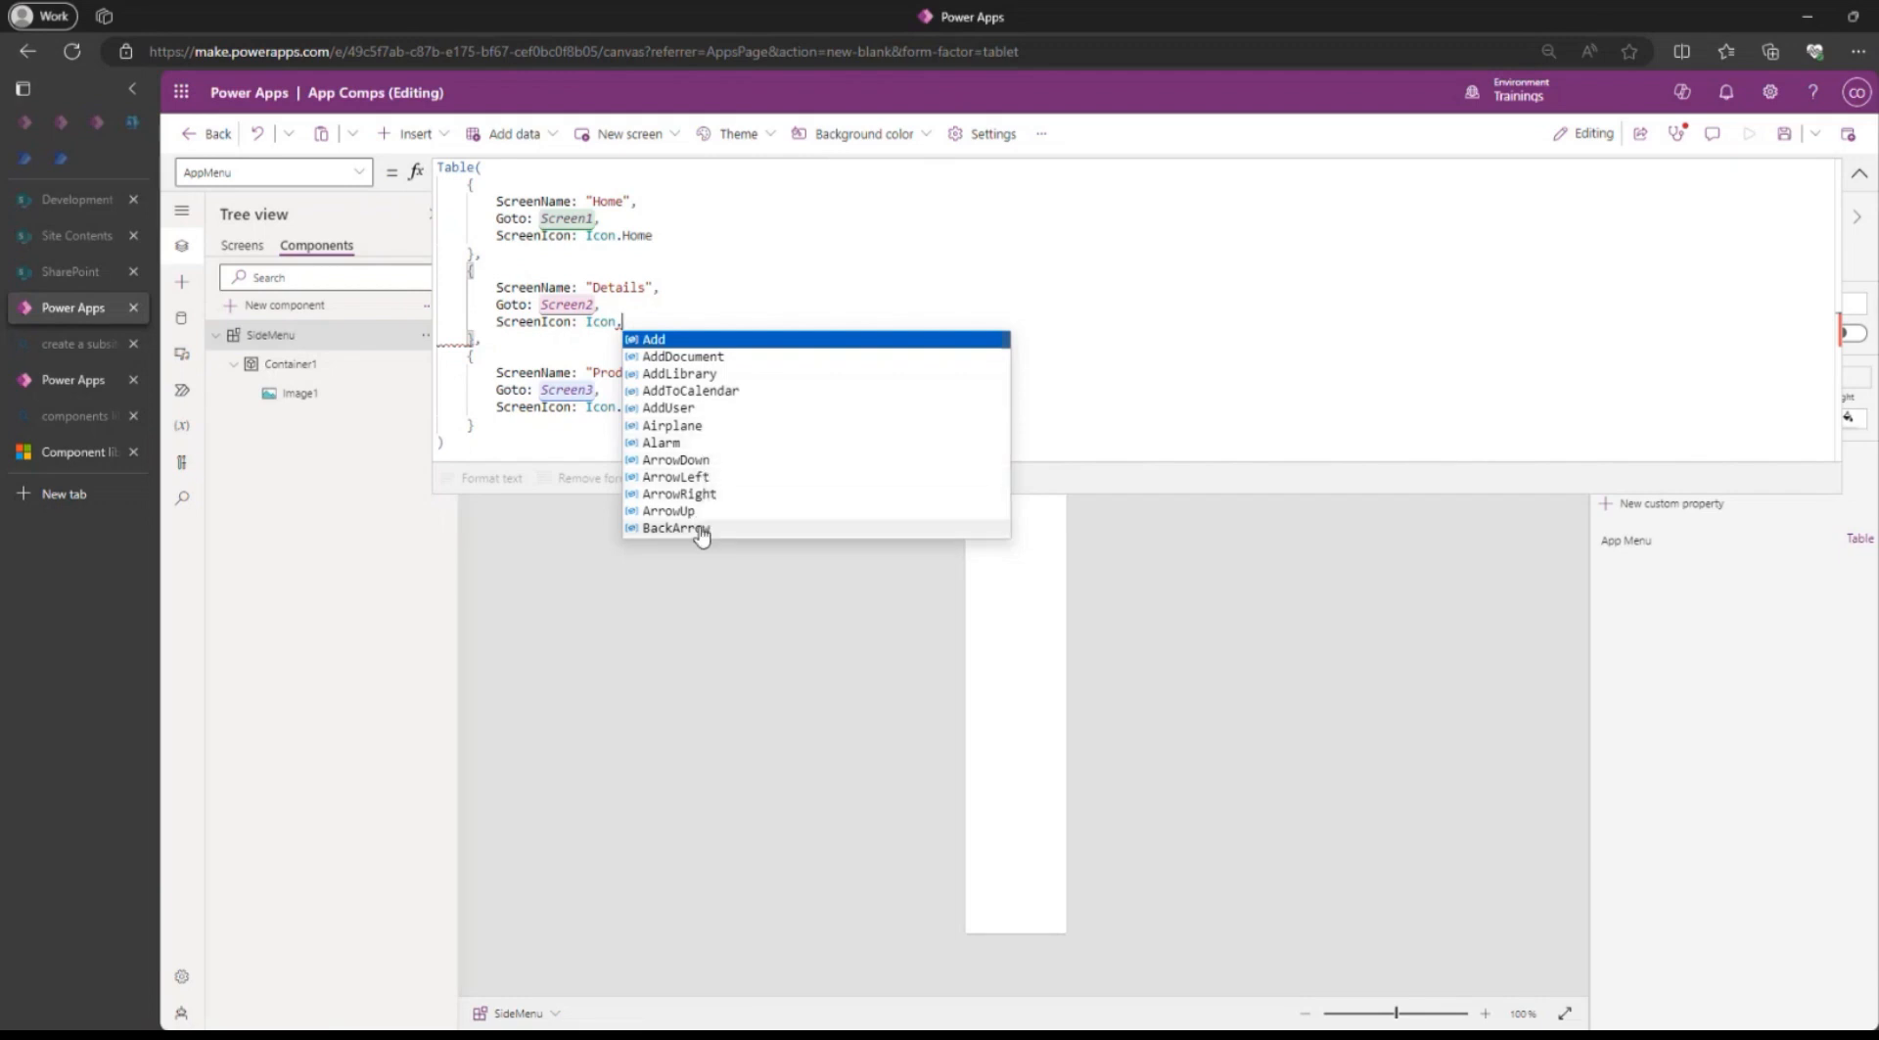
click(685, 373)
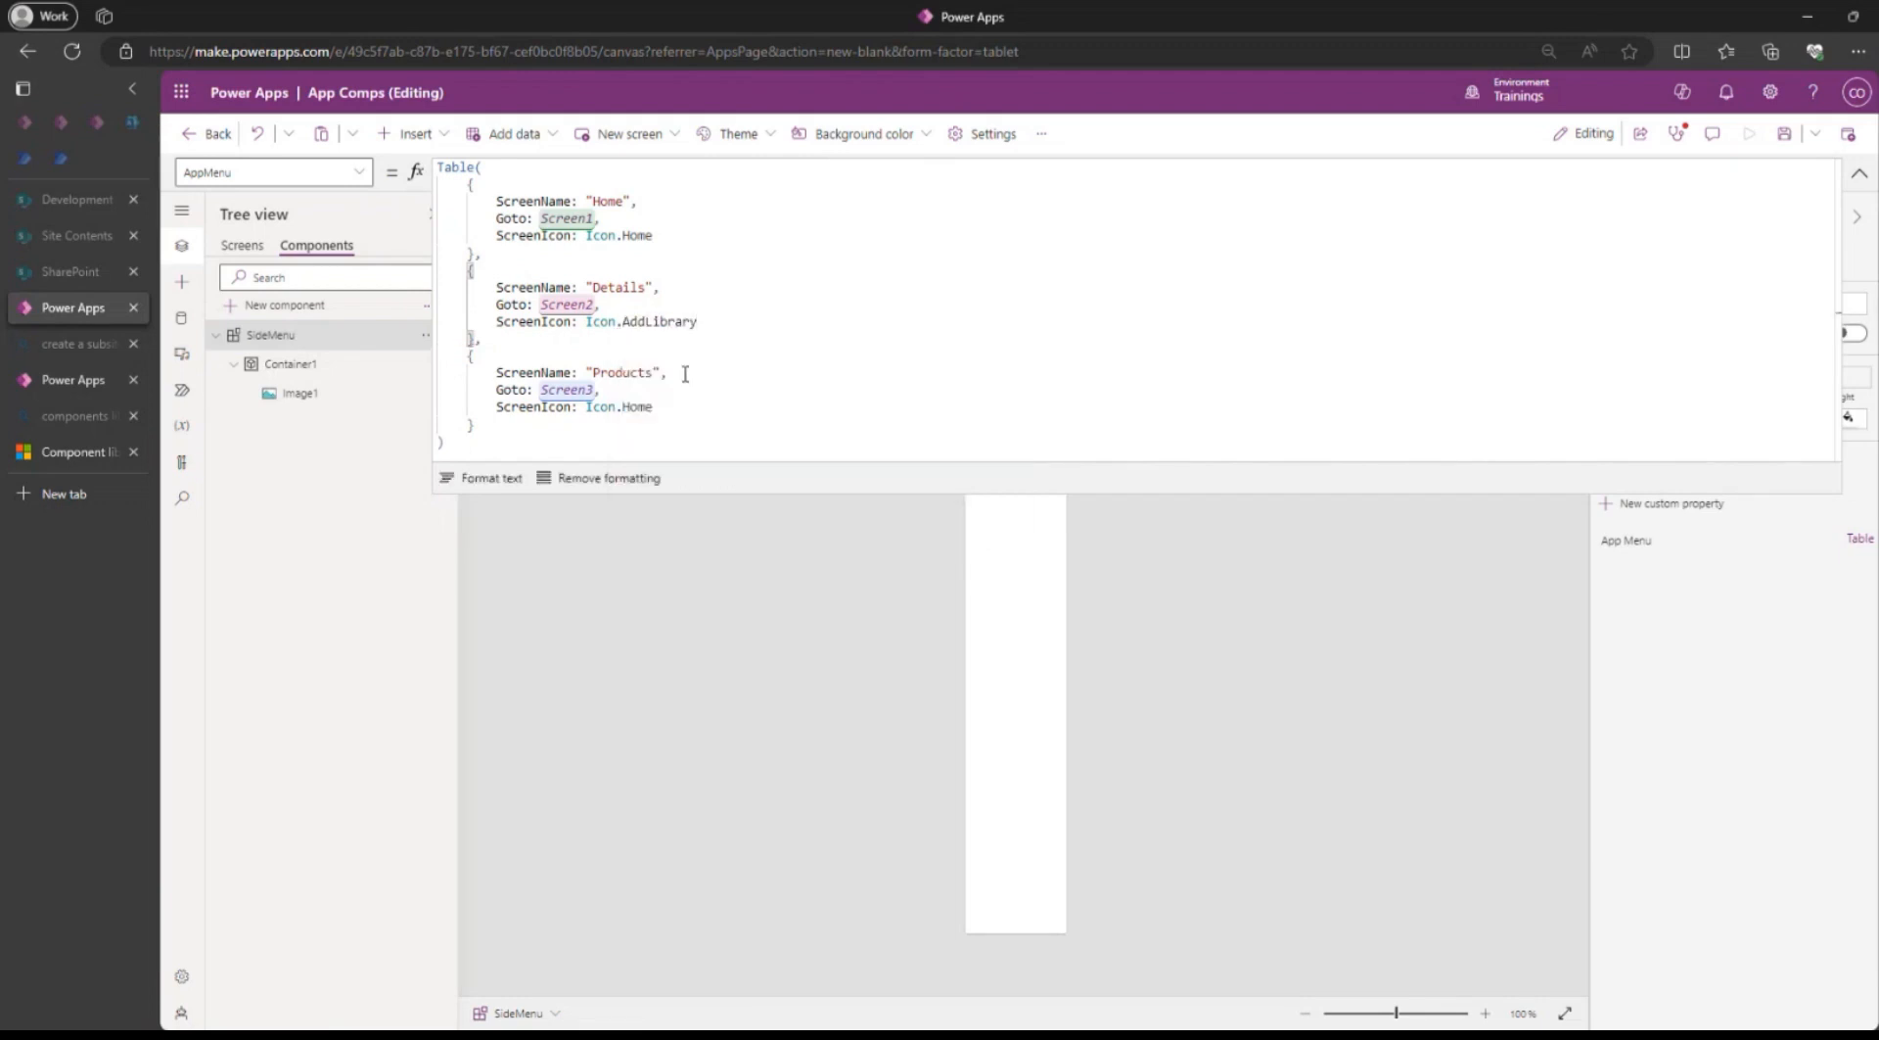
Set the Products record's ScreenIcon value to Icon.Database, then save the app and collapse the formula editor.
double_click(648, 406)
key(BackSpace)
key(BackSpace)
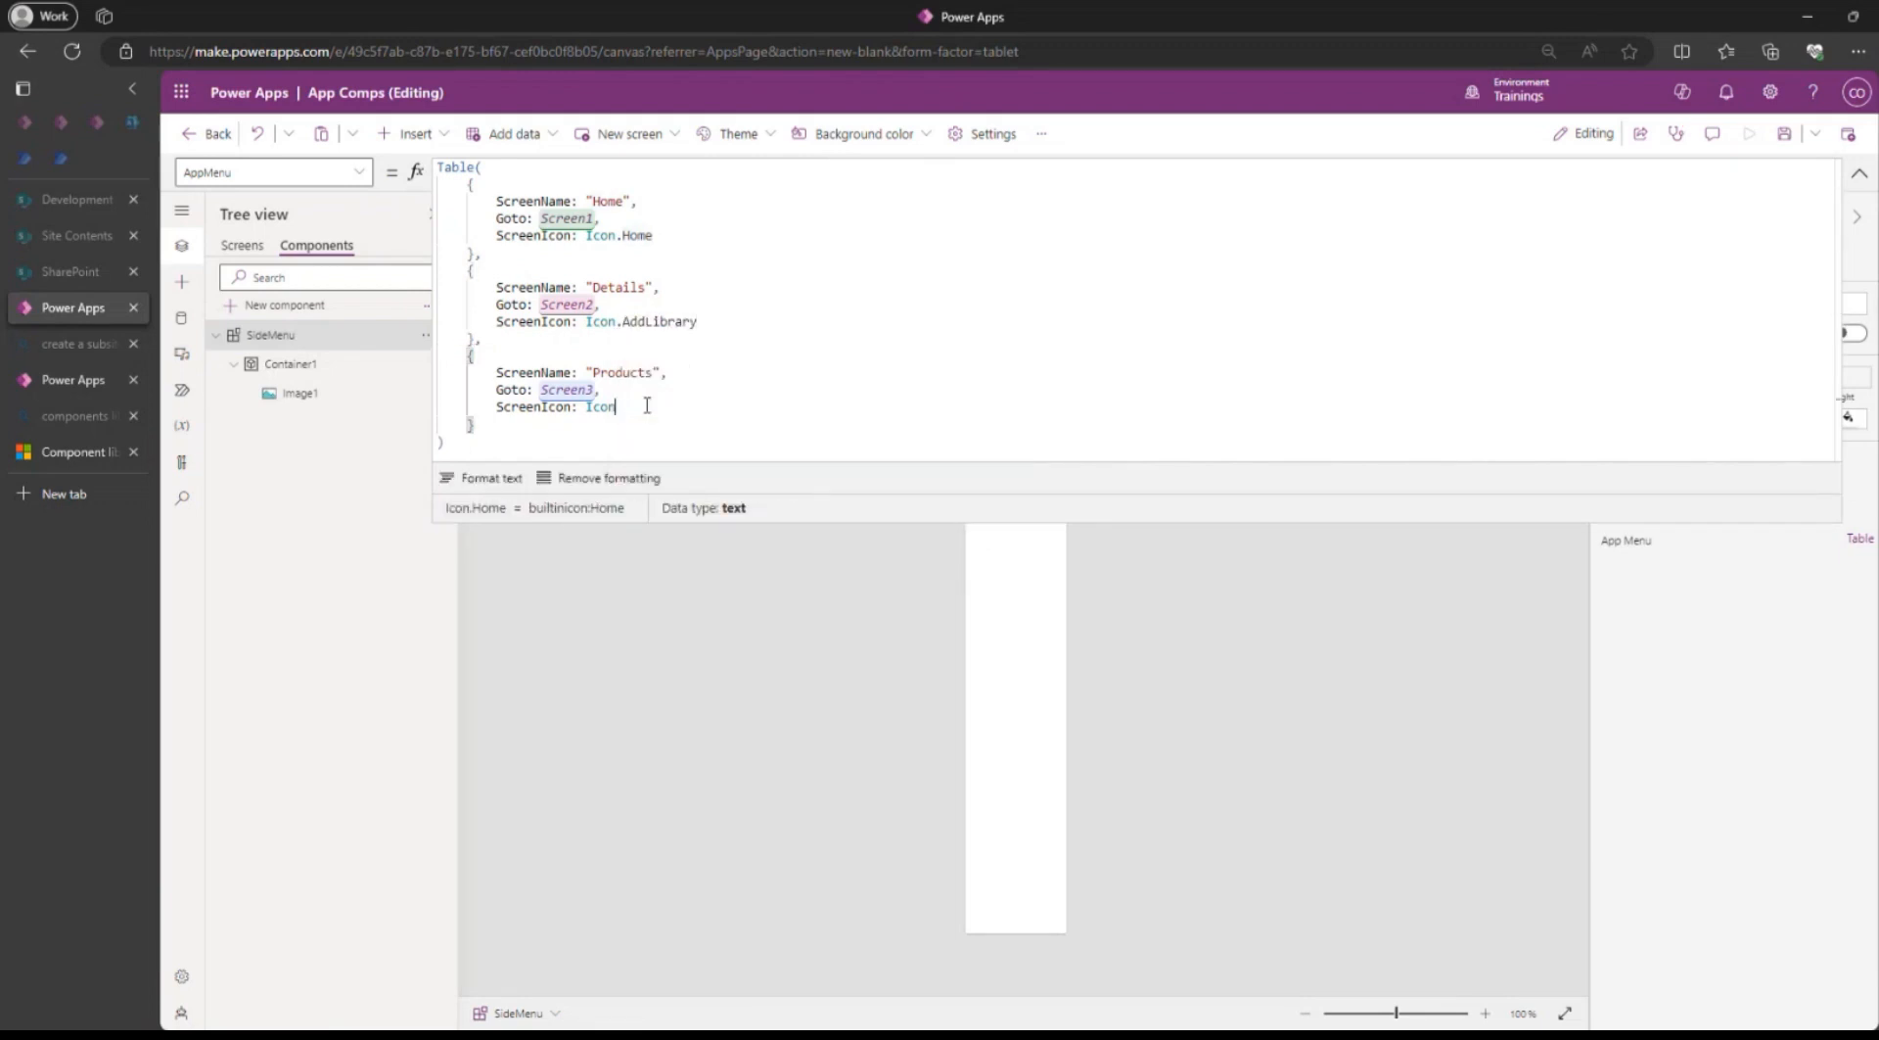
text(.)
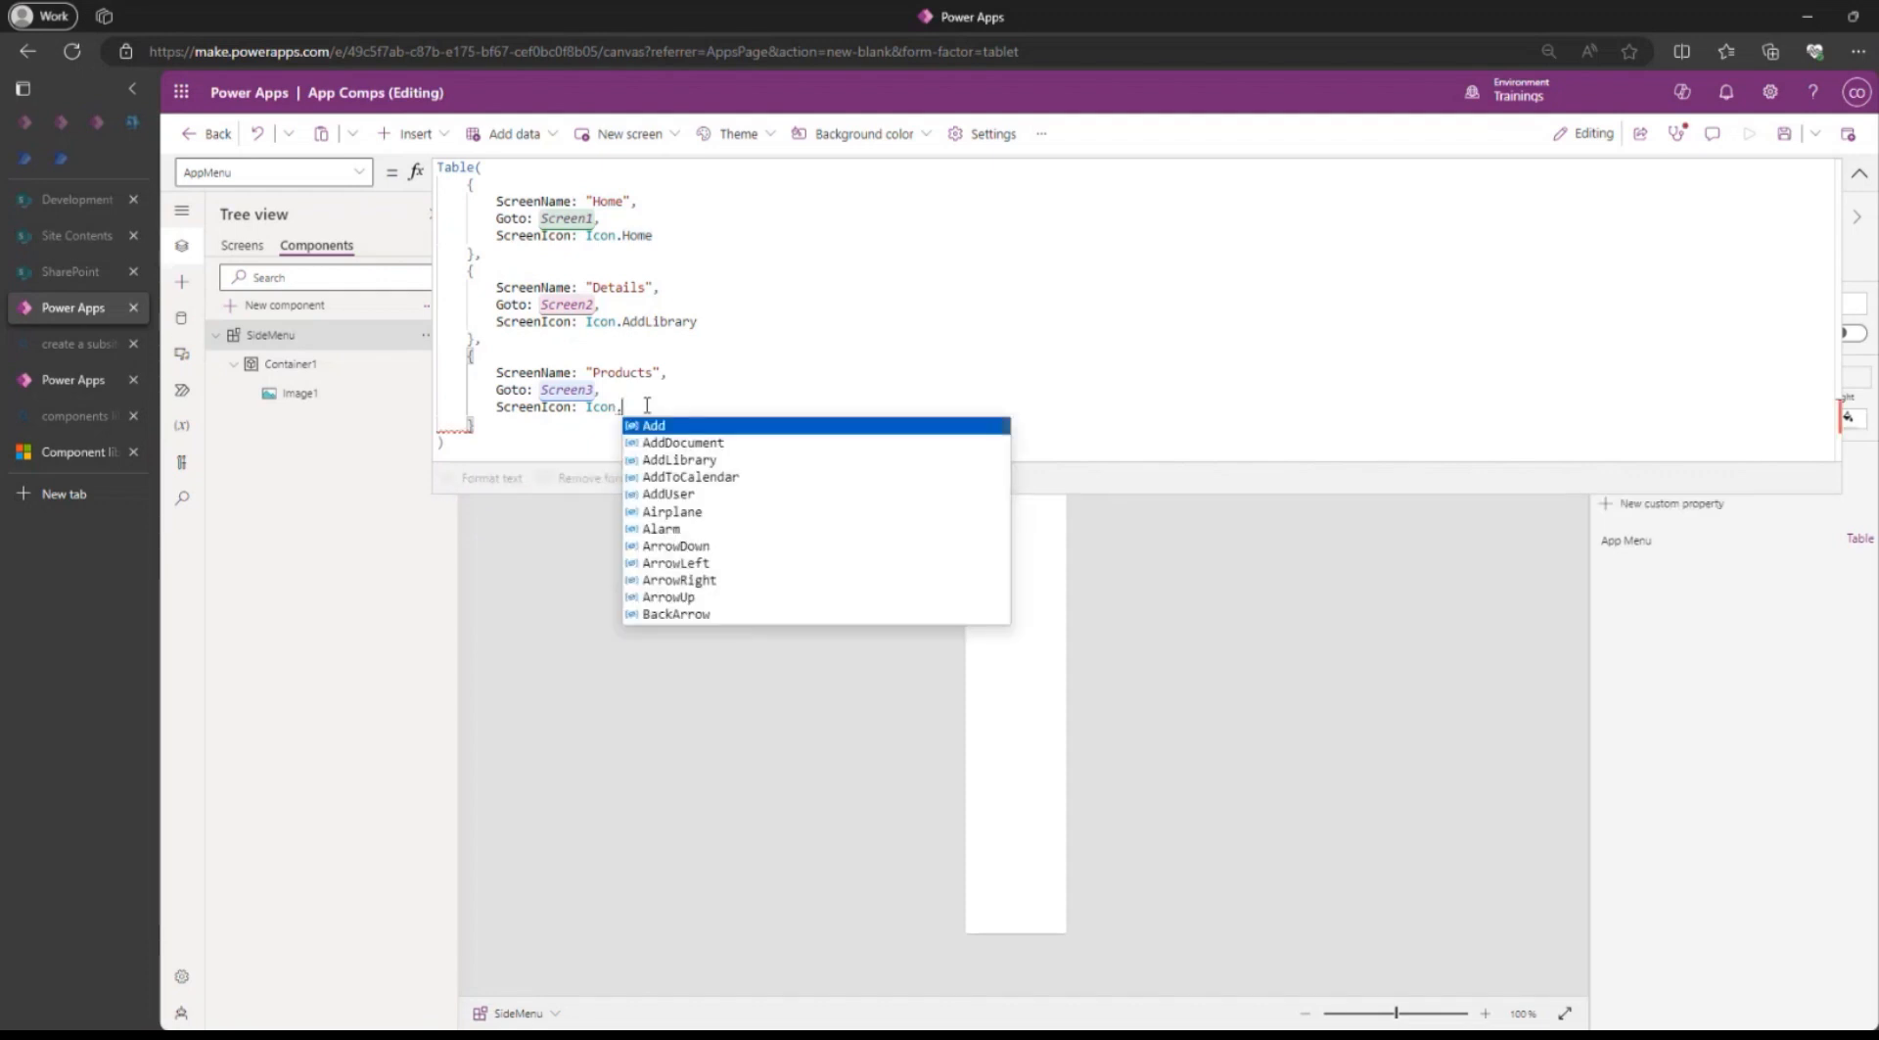
scroll(710, 539, down, 5)
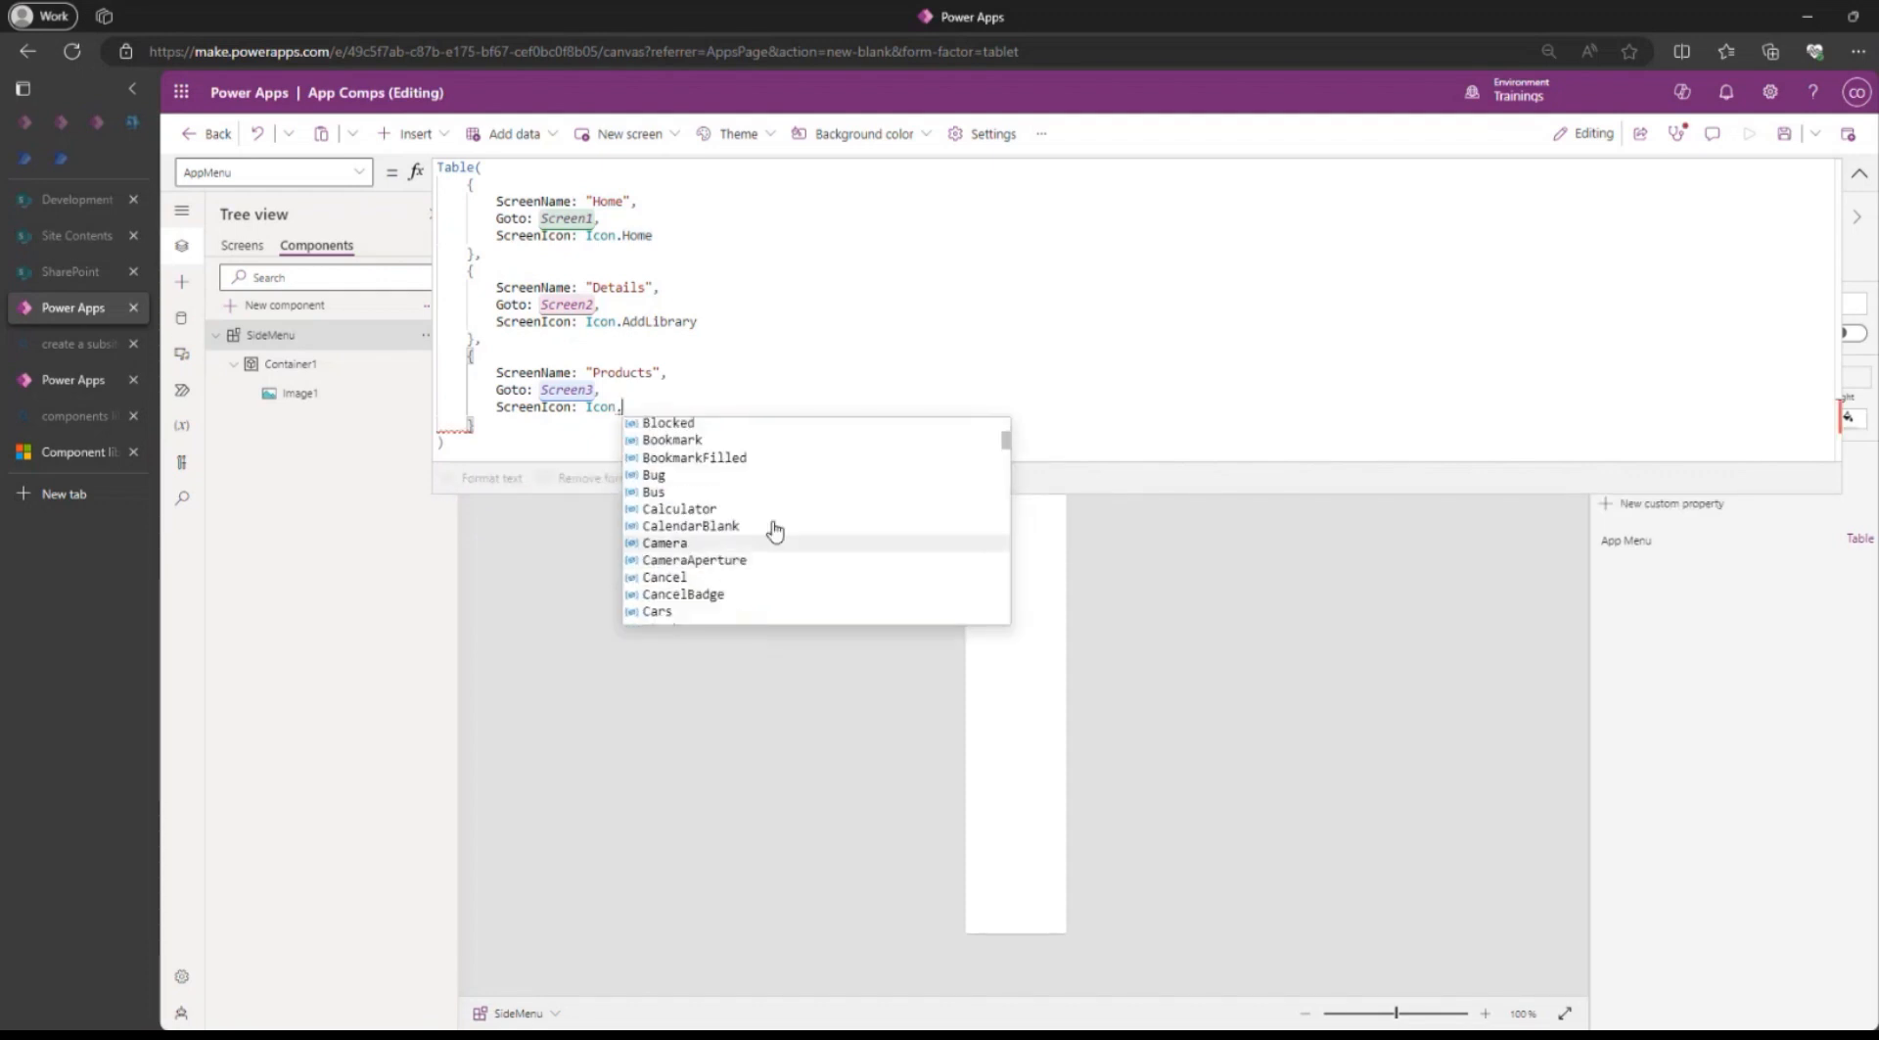
scroll(701, 494, down, 3)
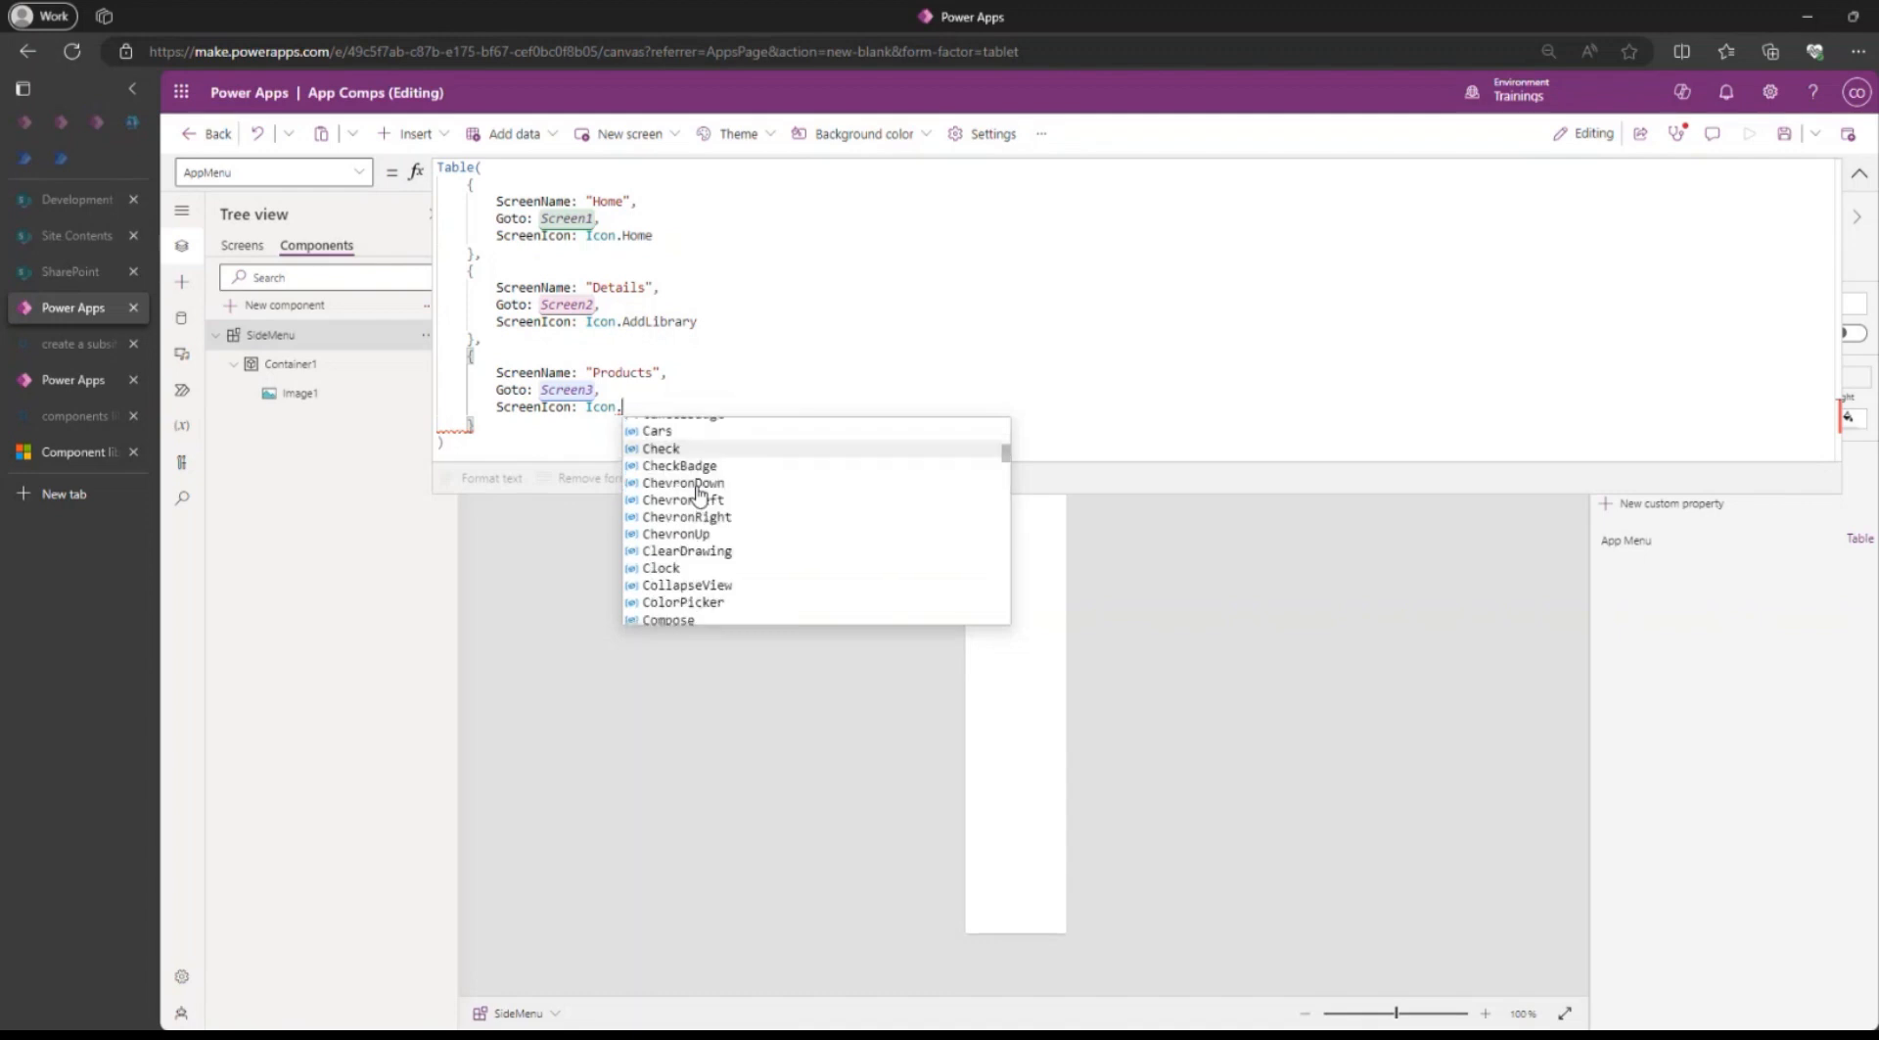
scroll(701, 493, down, 4)
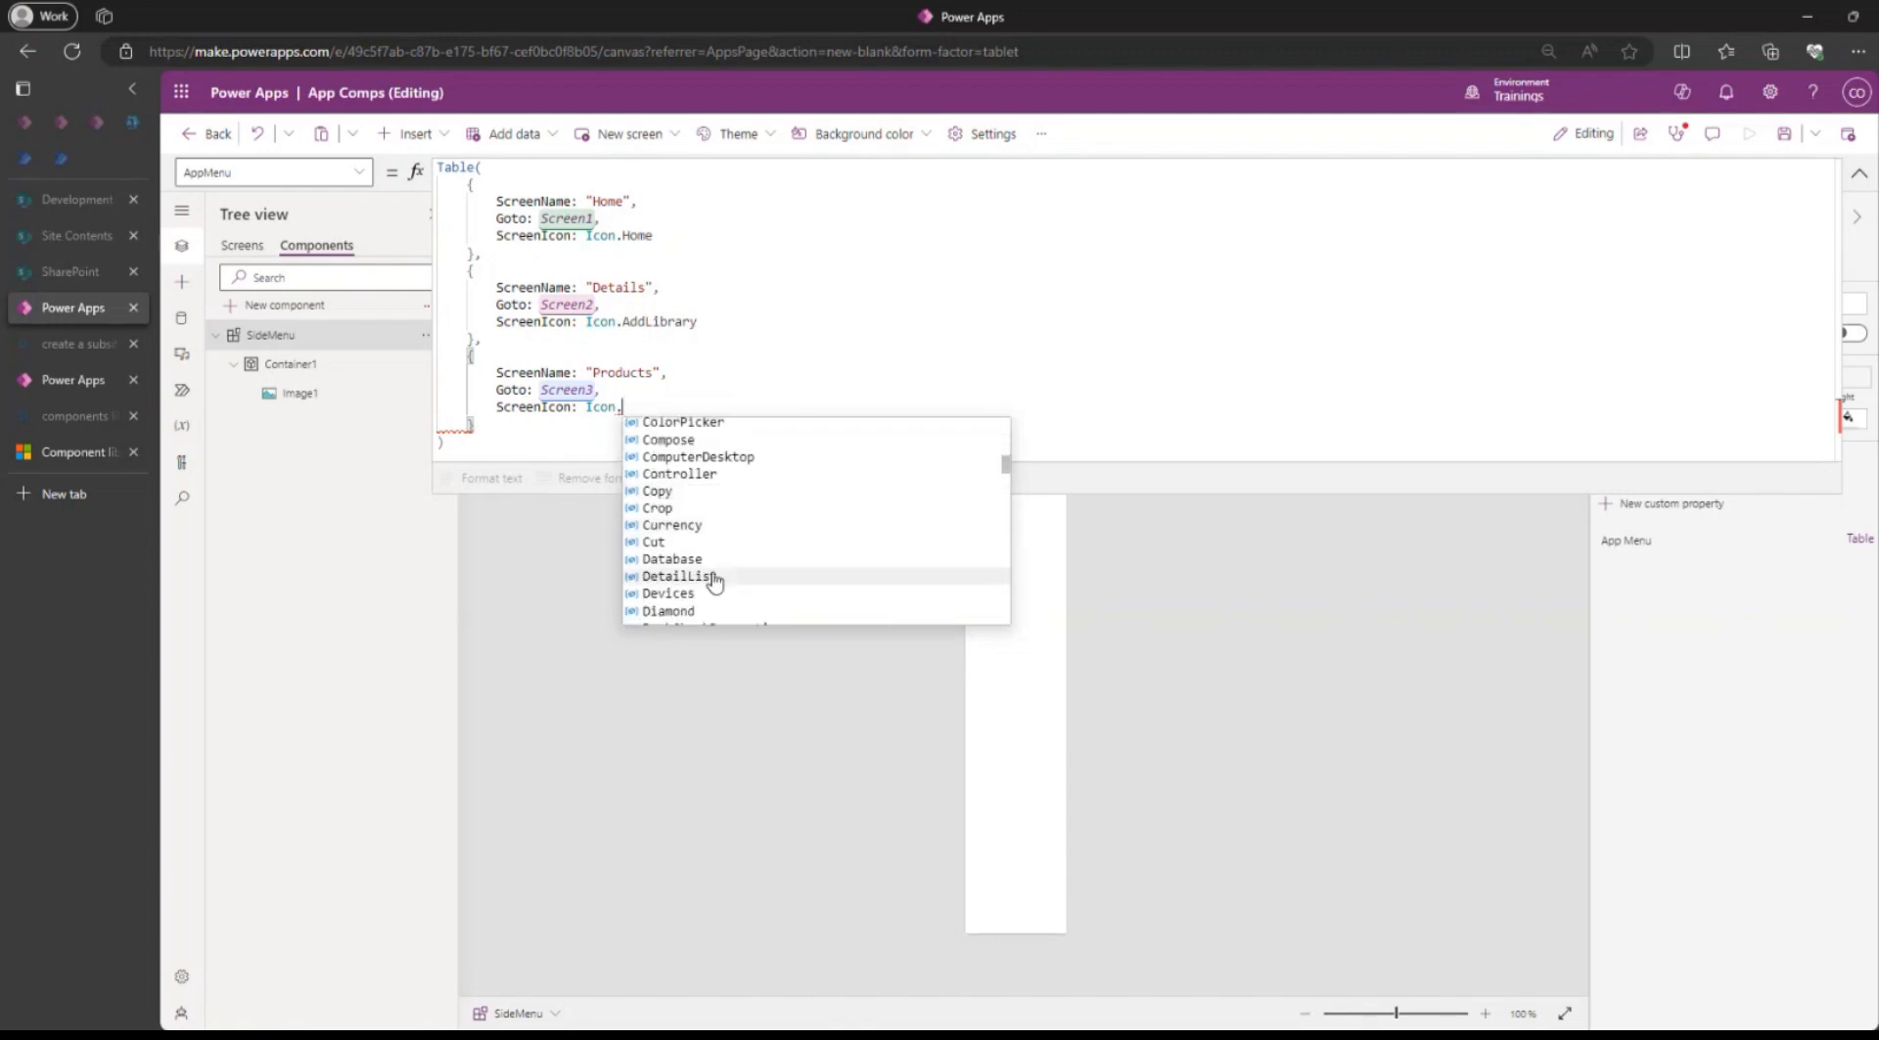
click(695, 560)
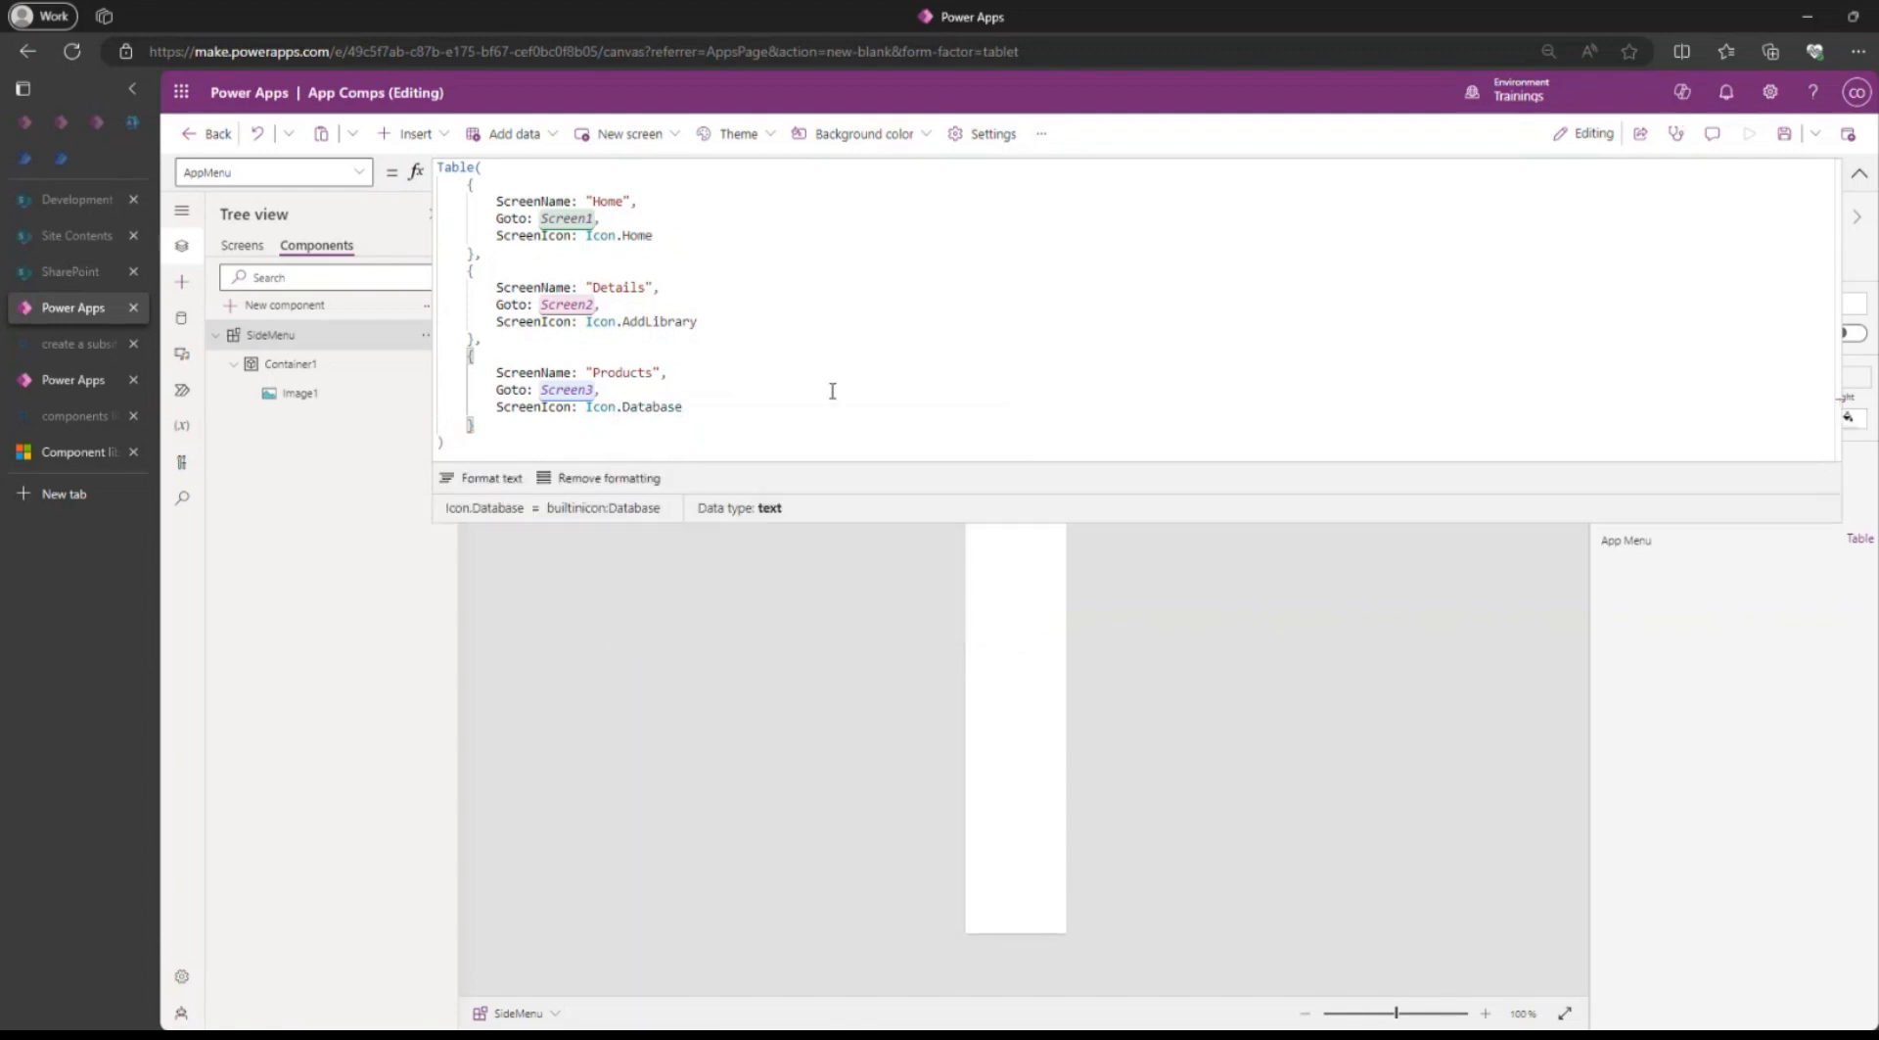
click(1784, 134)
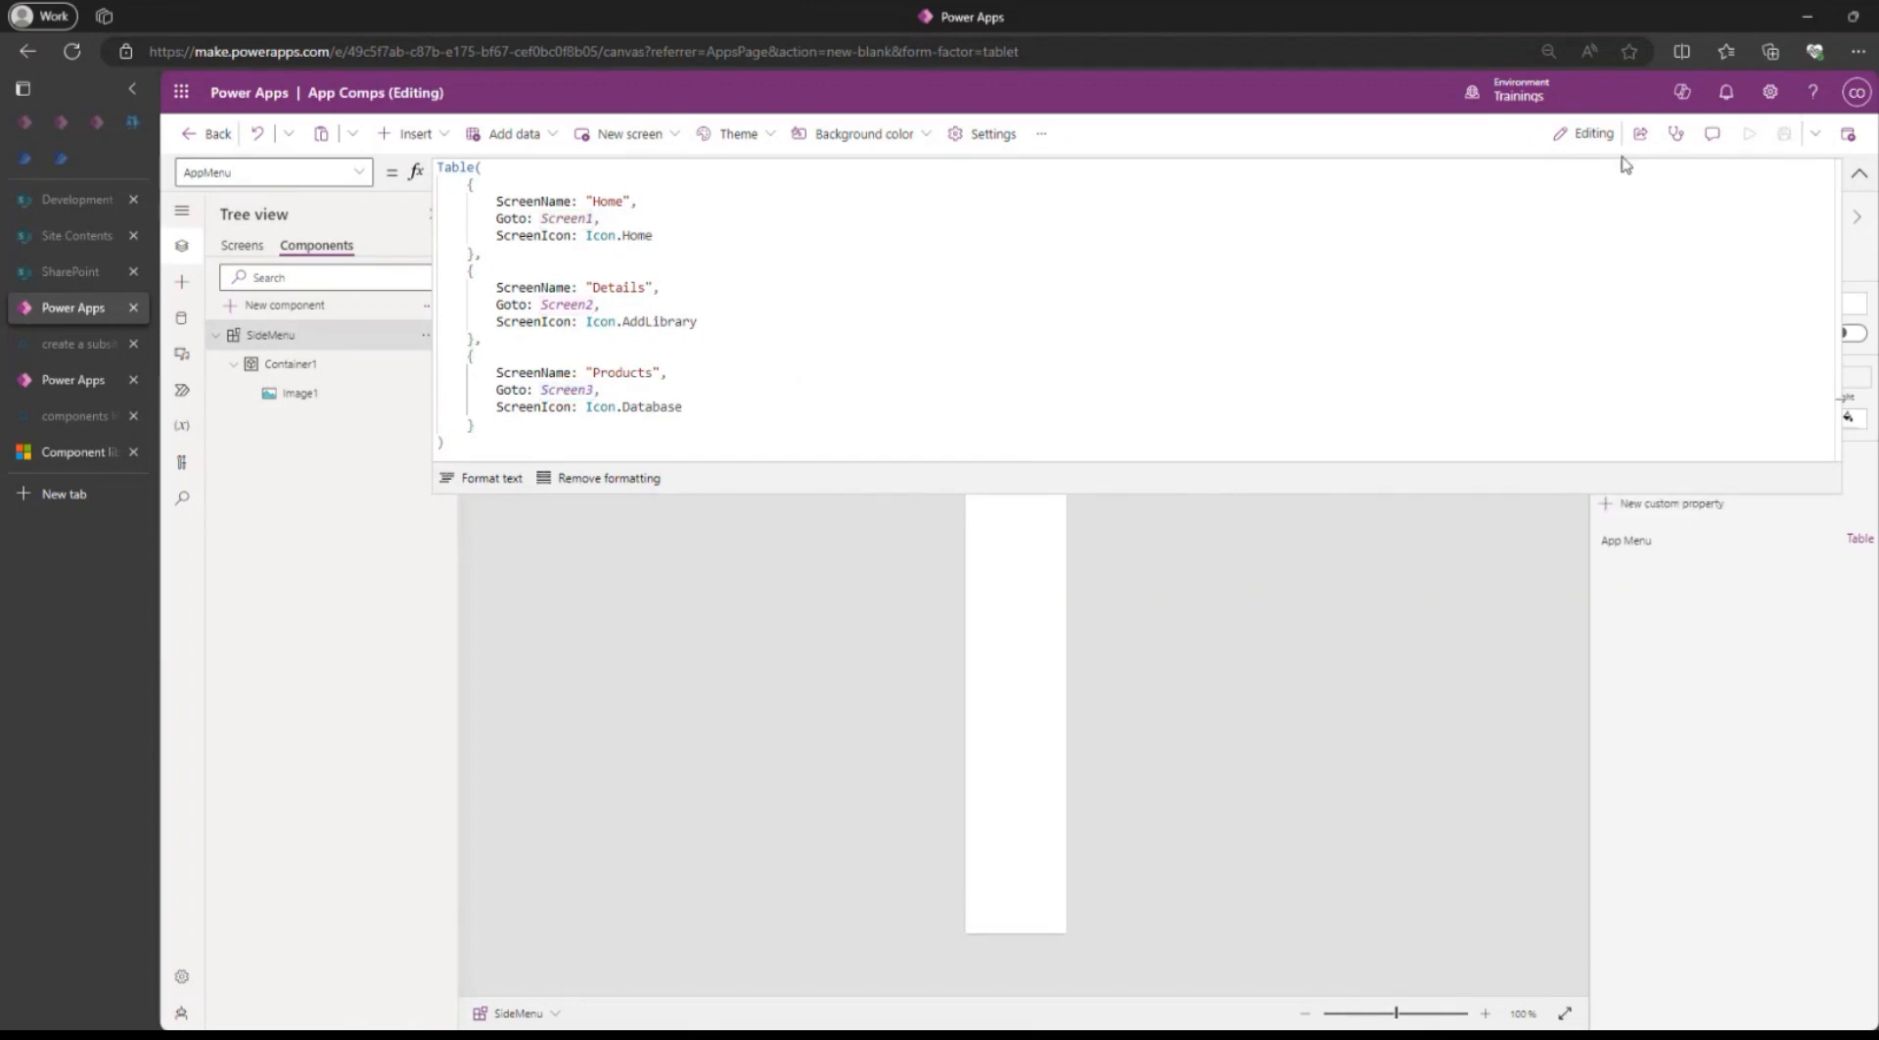
click(1859, 172)
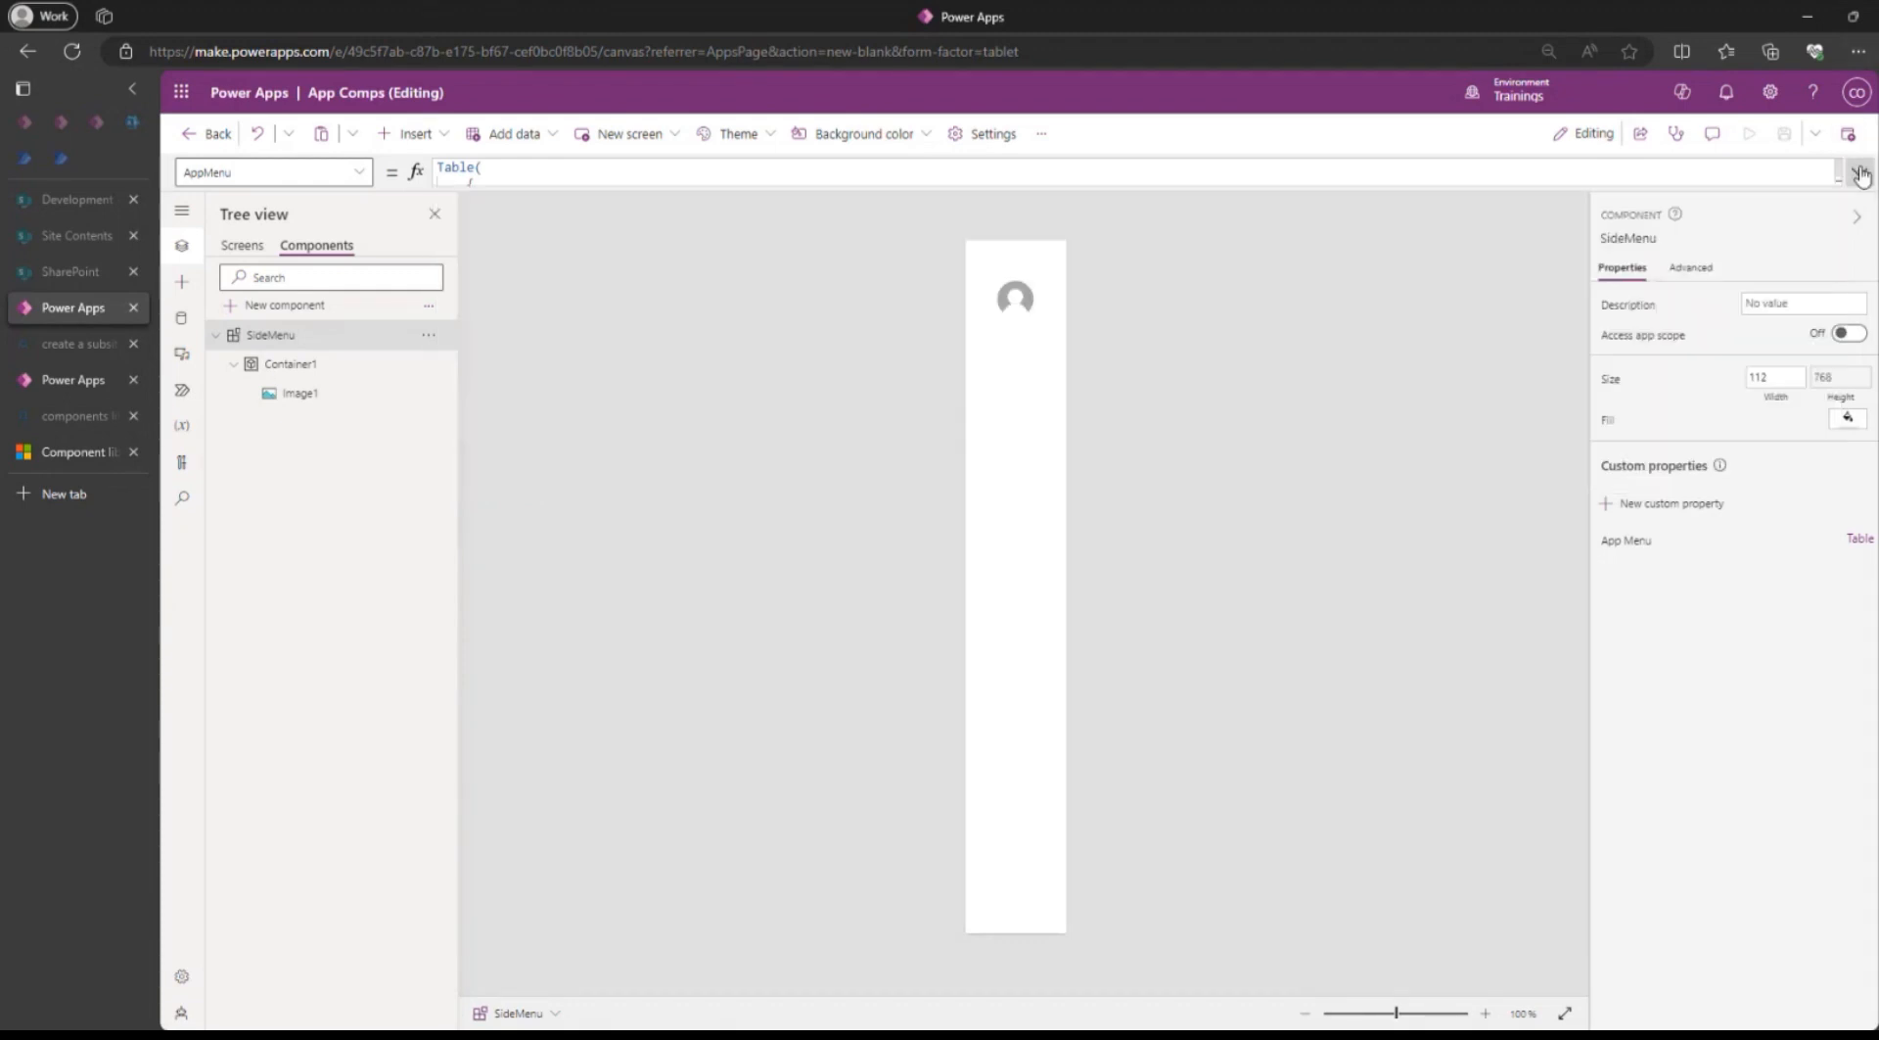
Insert a vertical gallery into Container1 of the SideMenu component.
click(984, 475)
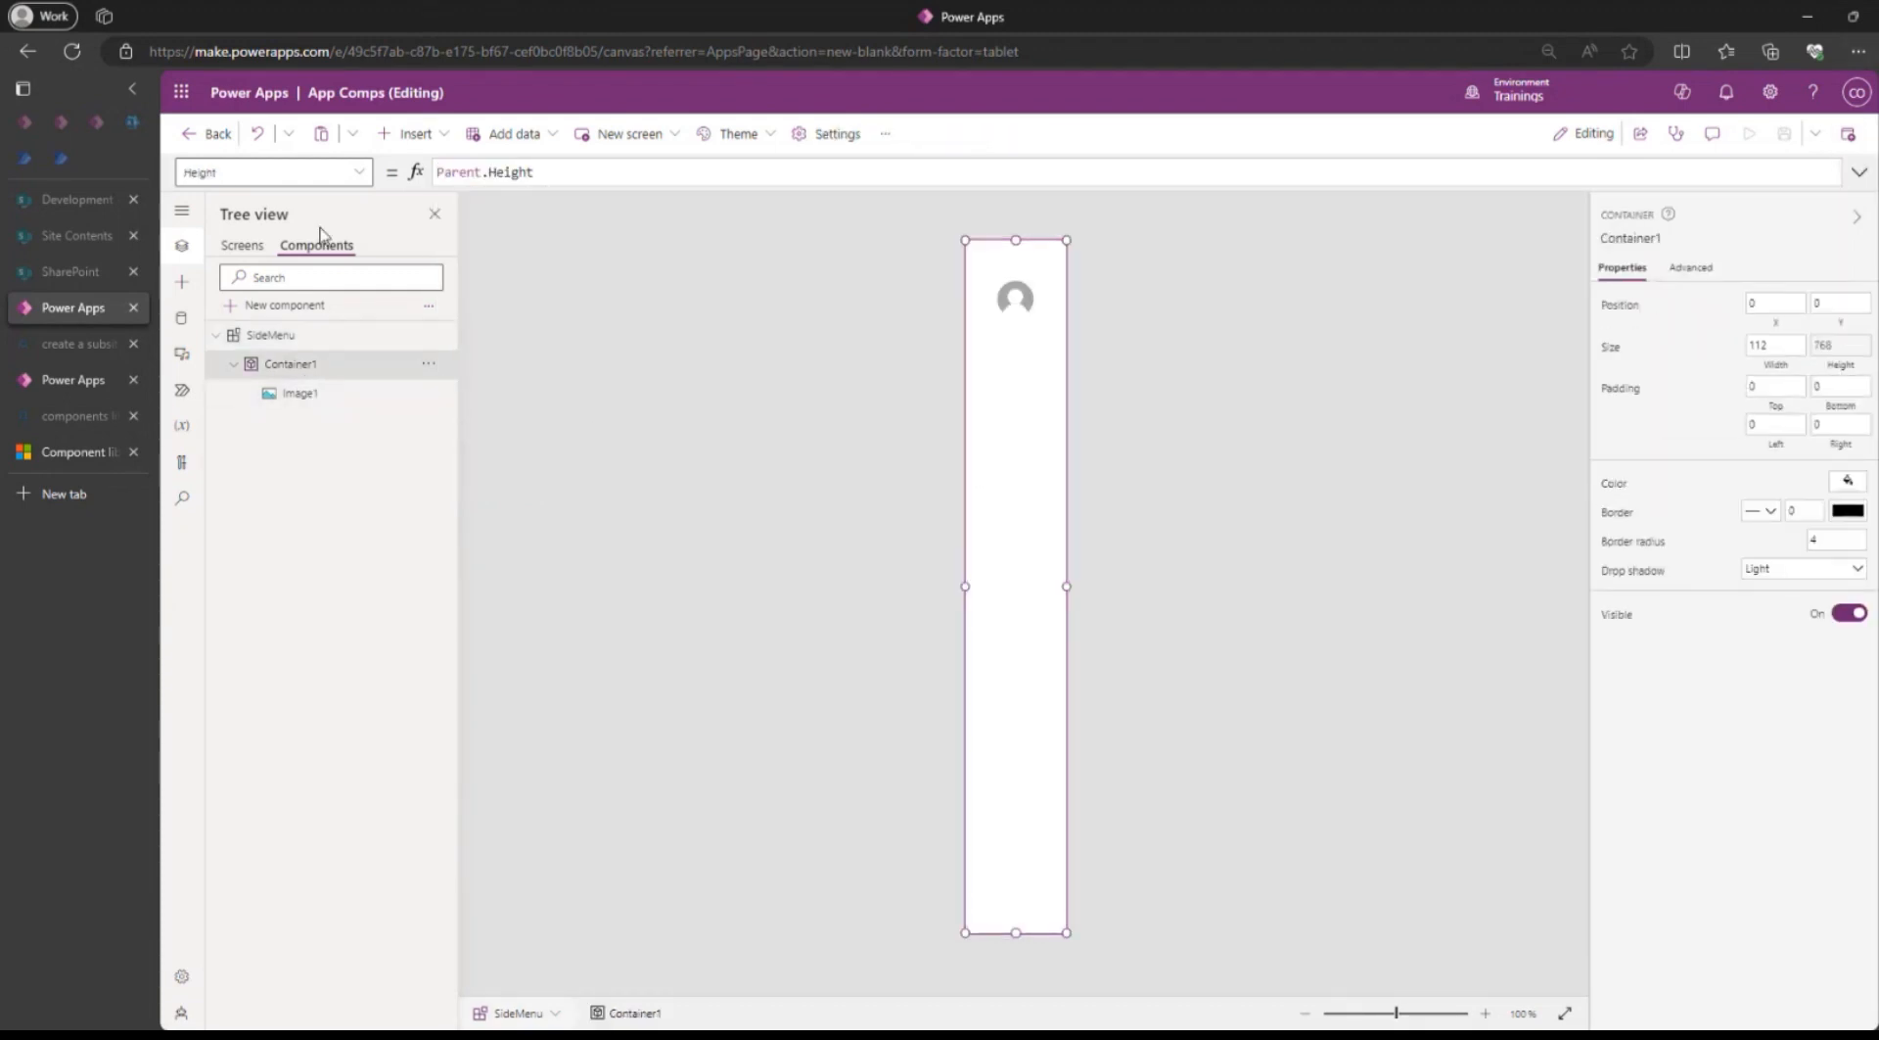
click(419, 135)
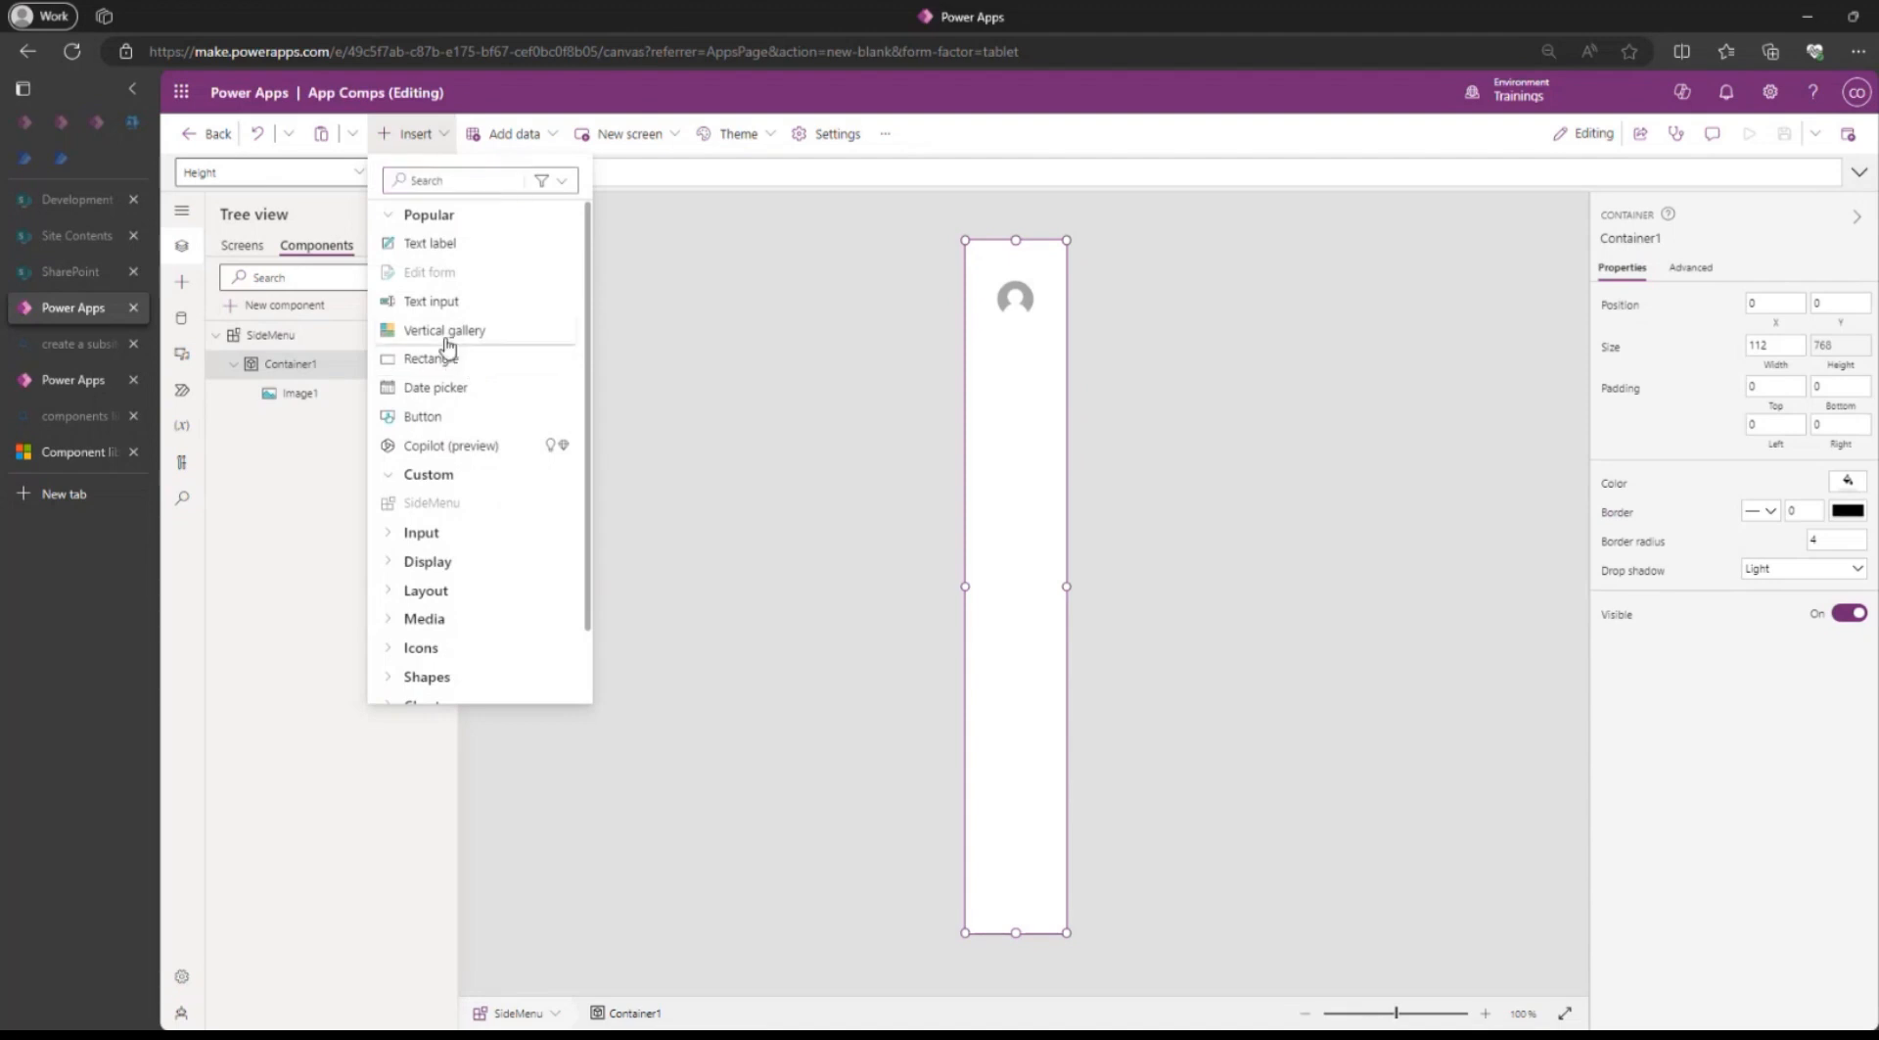
click(445, 344)
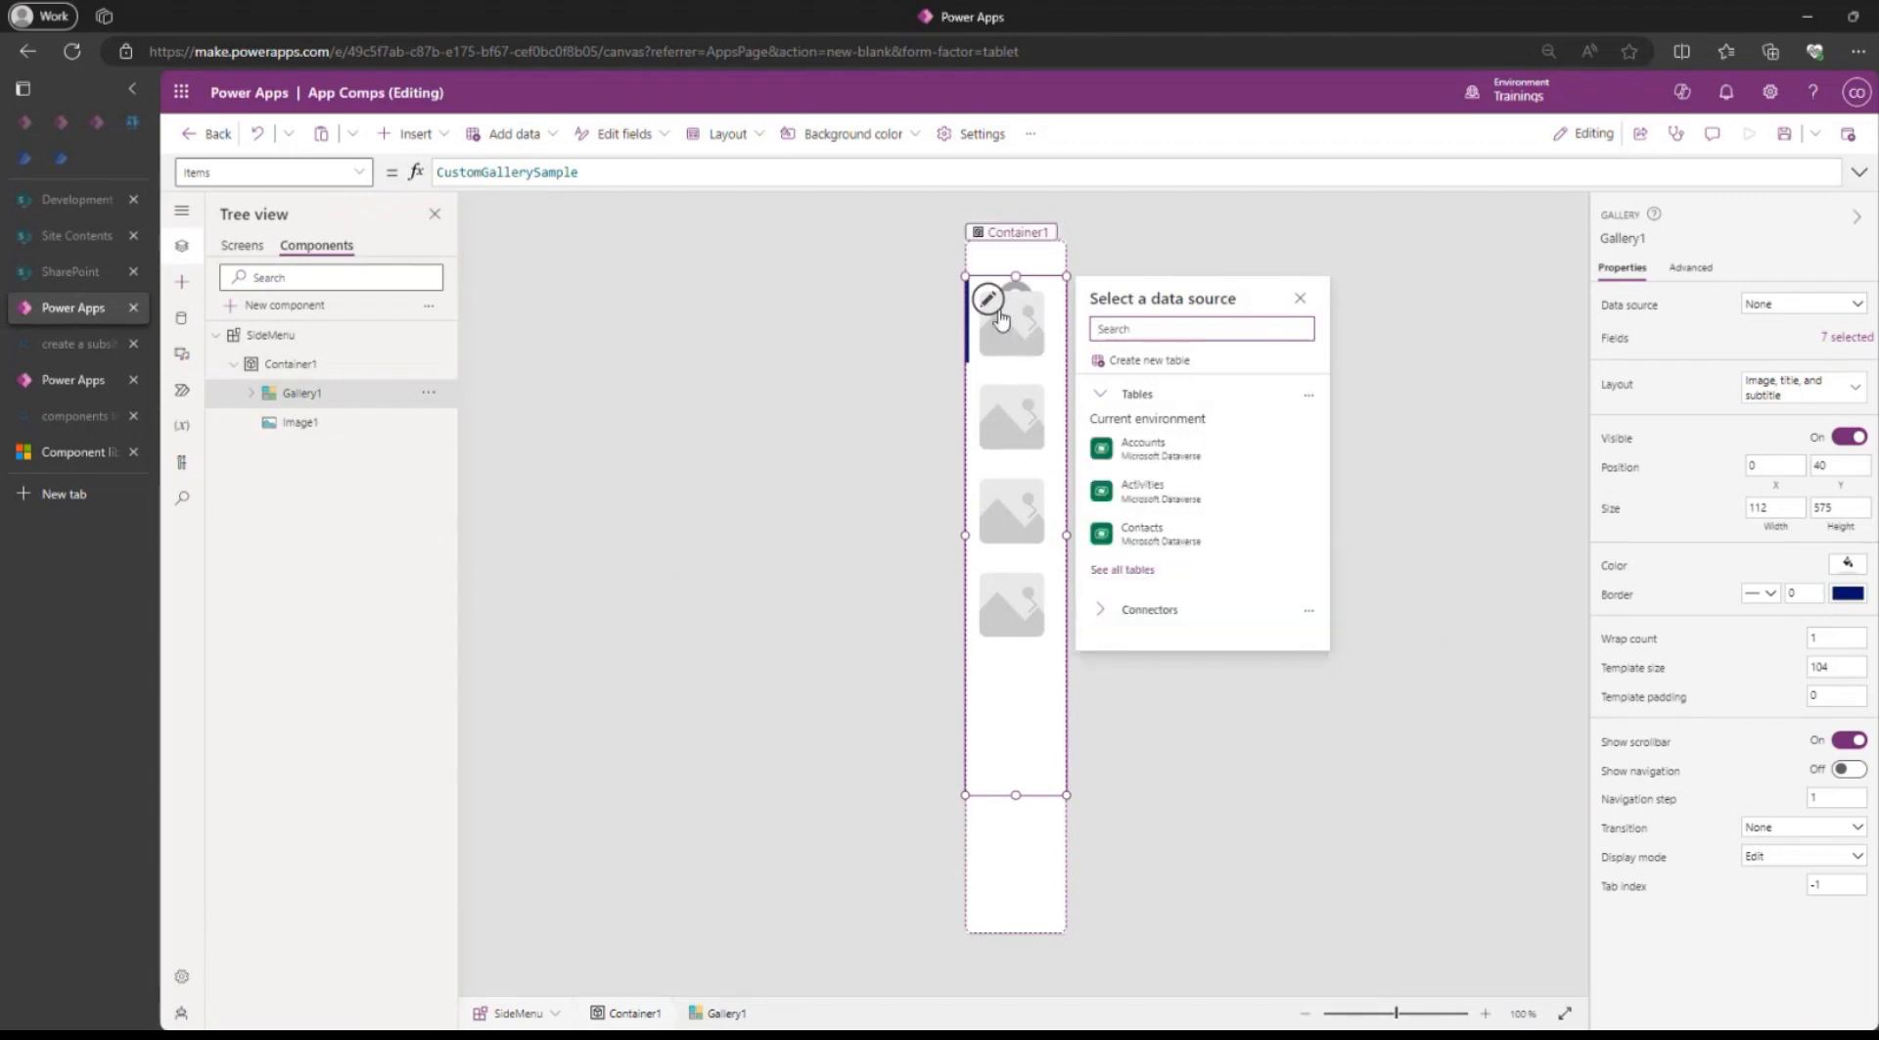
Delete the Rectangle1 selection marker from the new gallery's template.
click(252, 393)
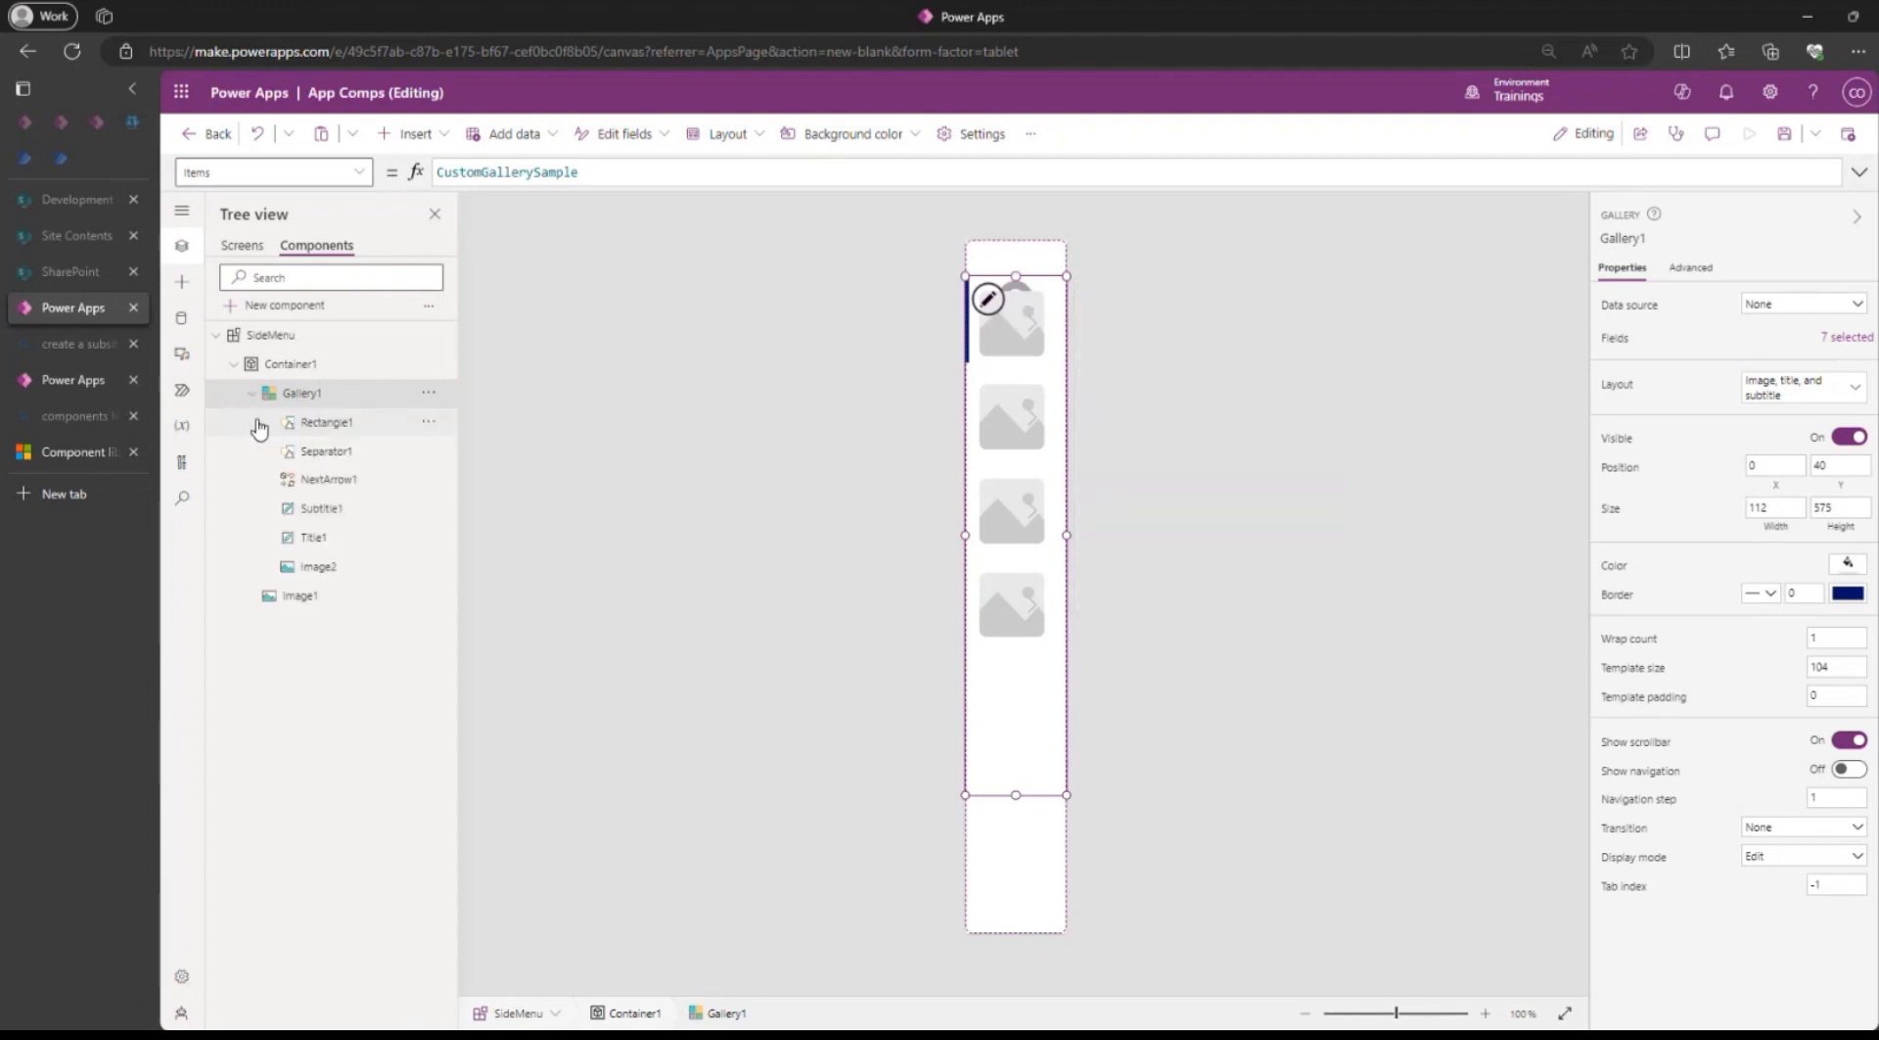
click(319, 427)
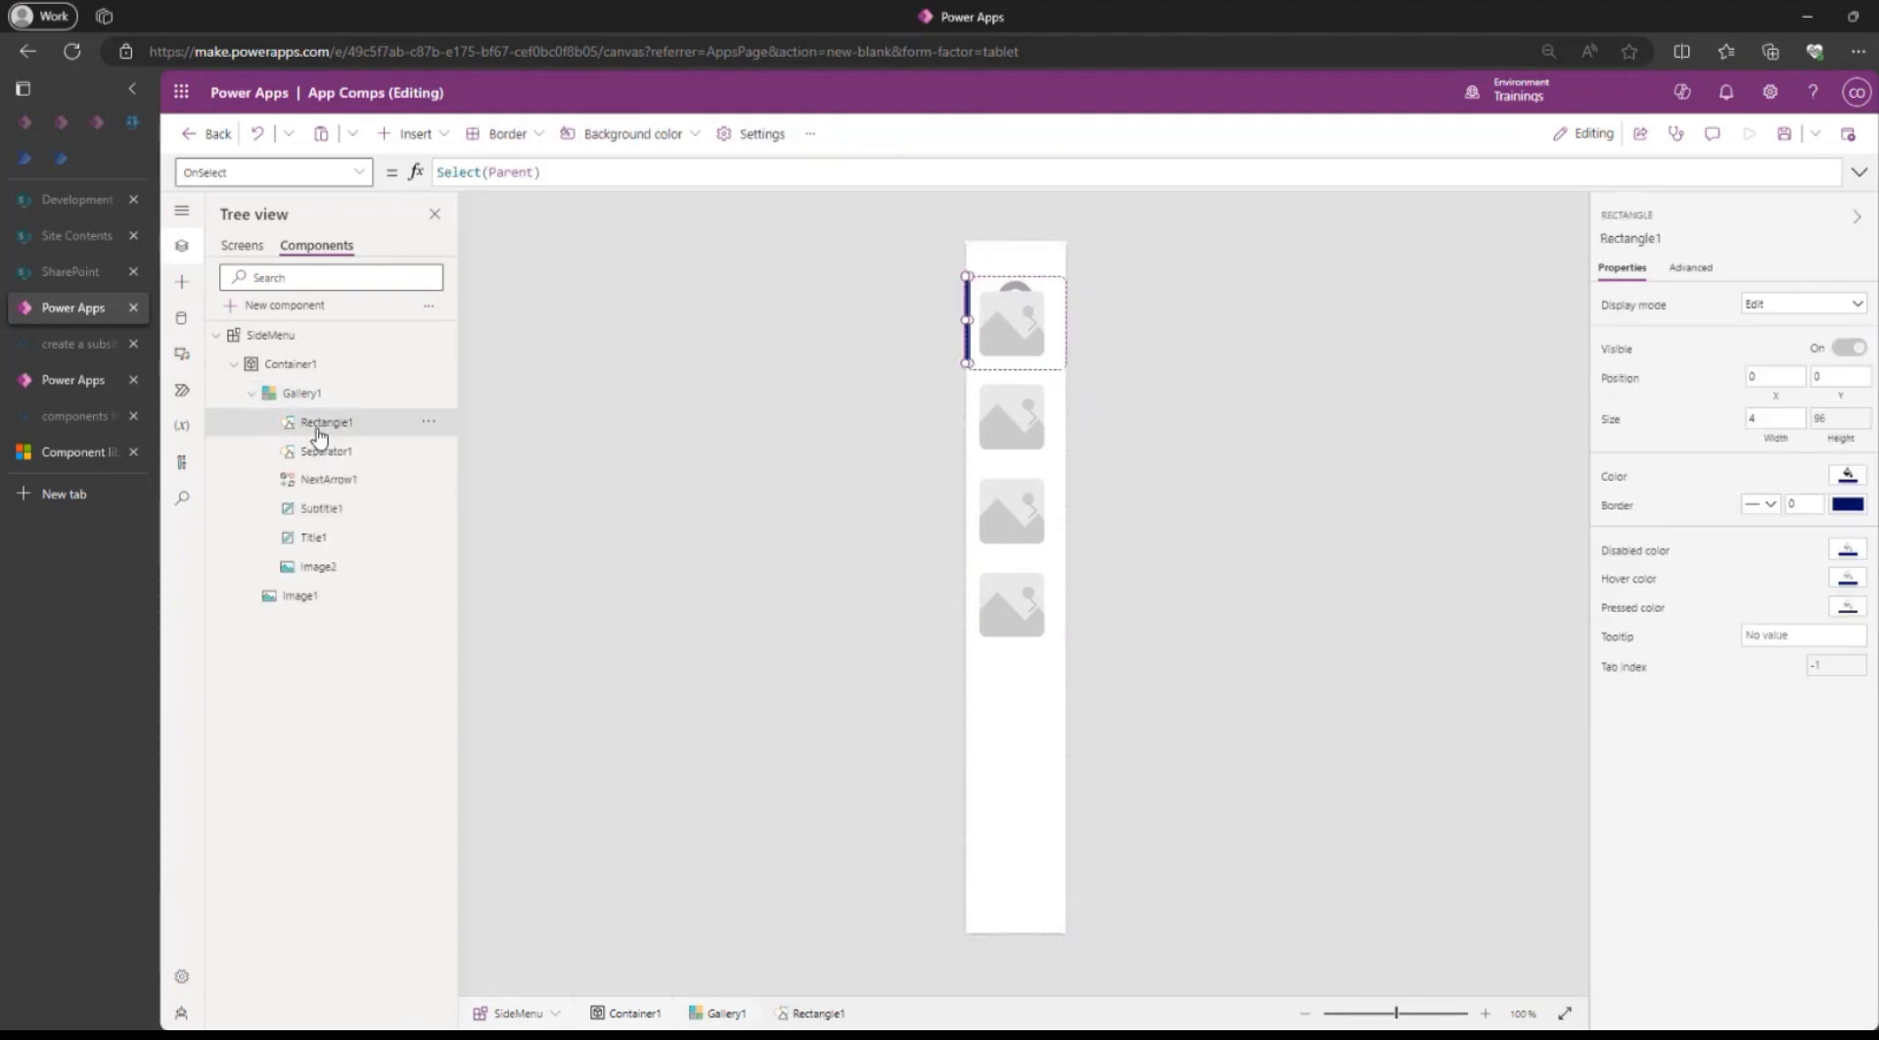
key(Delete)
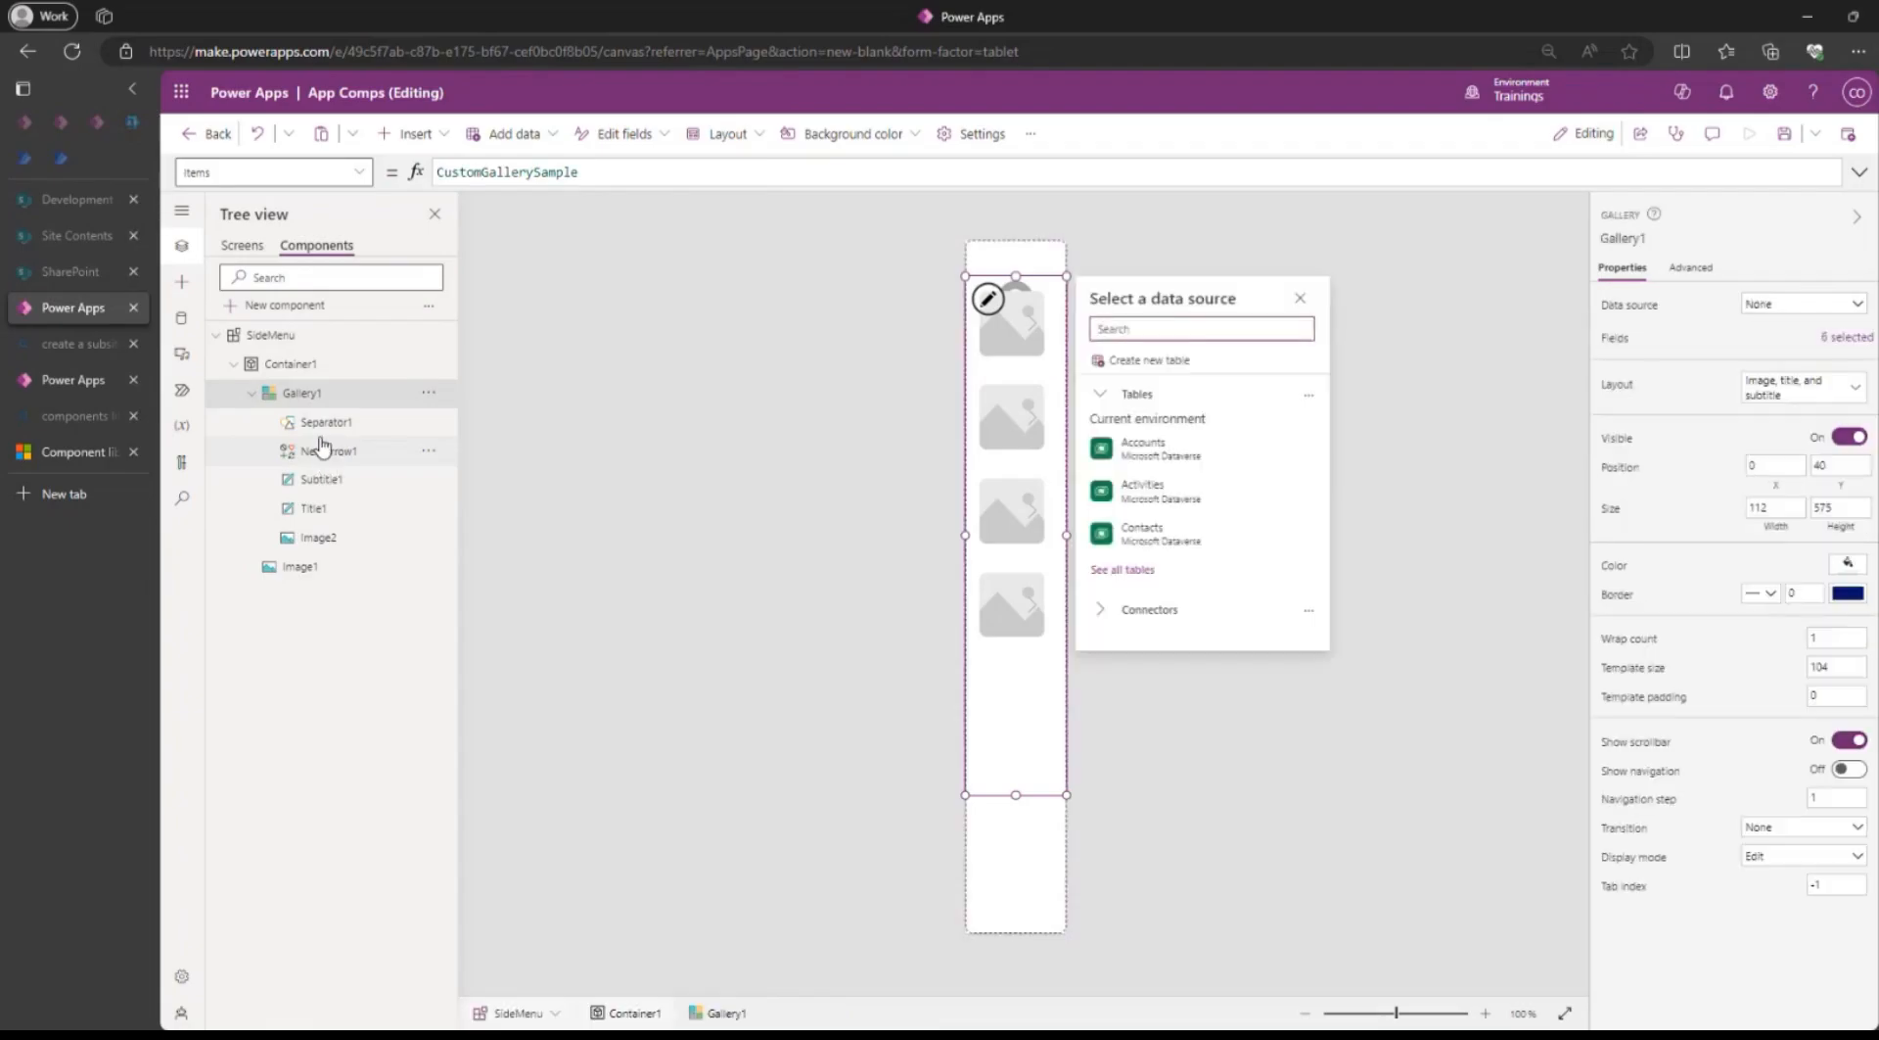